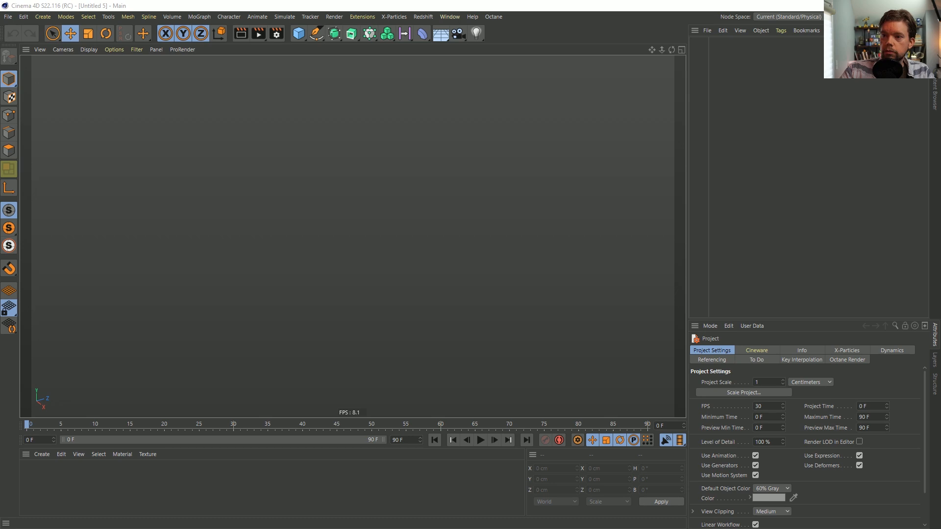
View the peeling_paint.png reference image in the browser and return to Cinema 4D
drag(0, 95, 58, 94)
drag(252, 94, 408, 47)
drag(542, 340, 854, 469)
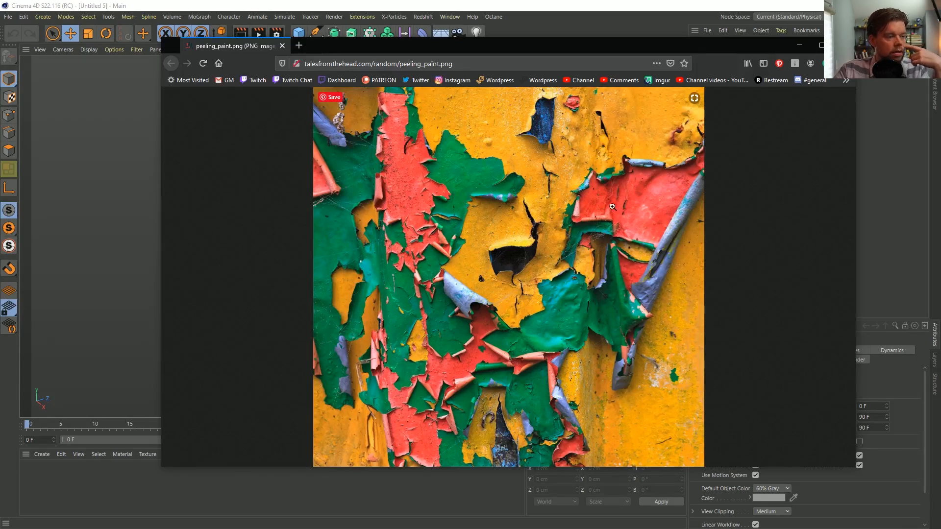
click(591, 7)
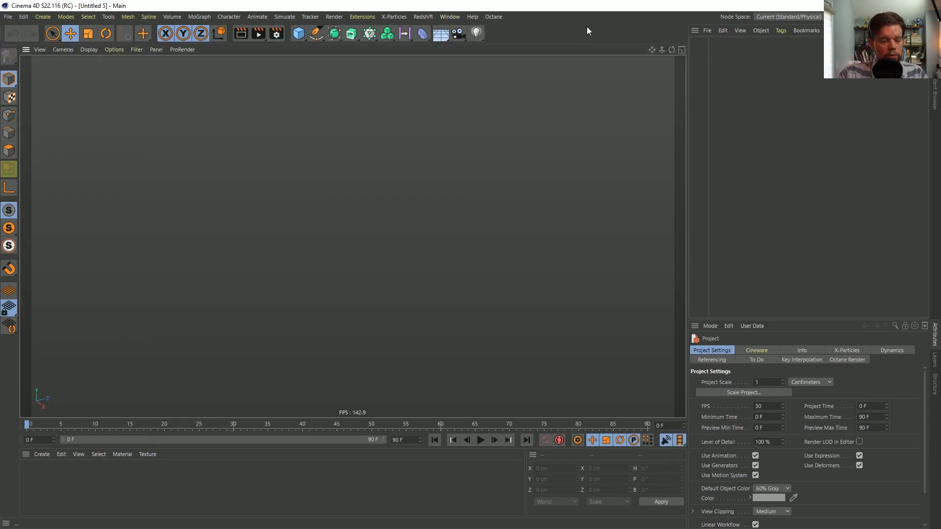
Add a plane object to the empty scene and set its orientation to +Z
click(298, 34)
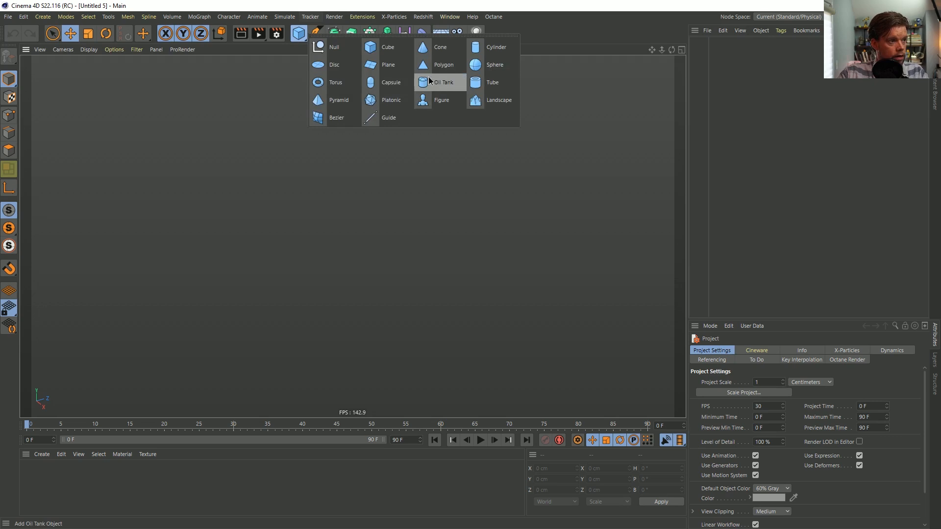
click(376, 65)
alt+drag(330, 197, 336, 231)
middle_click(403, 237)
middle_click(476, 172)
middle_click(436, 184)
middle_click(323, 193)
click(760, 417)
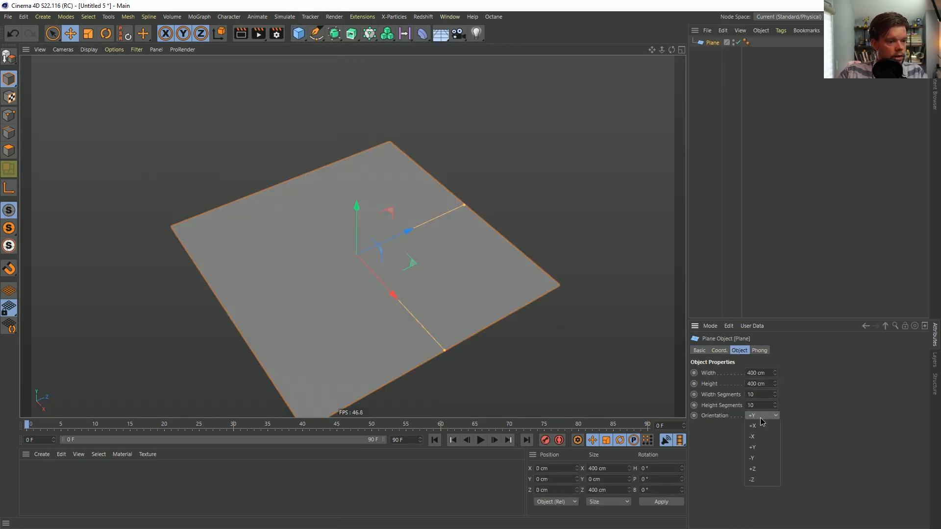
click(759, 469)
Switch the viewport to Gouraud shading with lines so the plane's segments are drawn
key(n)
key(b)
alt+drag(384, 289, 391, 260)
alt+middle_drag(391, 260, 382, 178)
mouse_move(383, 178)
alt+mouse_down()
mouse_move(399, 178)
mouse_move(393, 164)
mouse_move(369, 207)
alt+mouse_up()
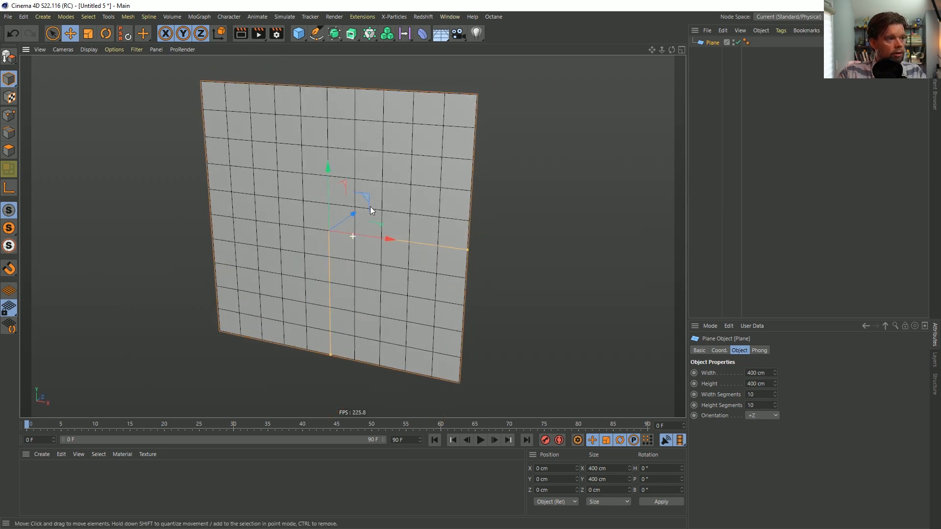
Set the plane's width segments and height segments to 20 each
click(762, 395)
drag(763, 395, 699, 402)
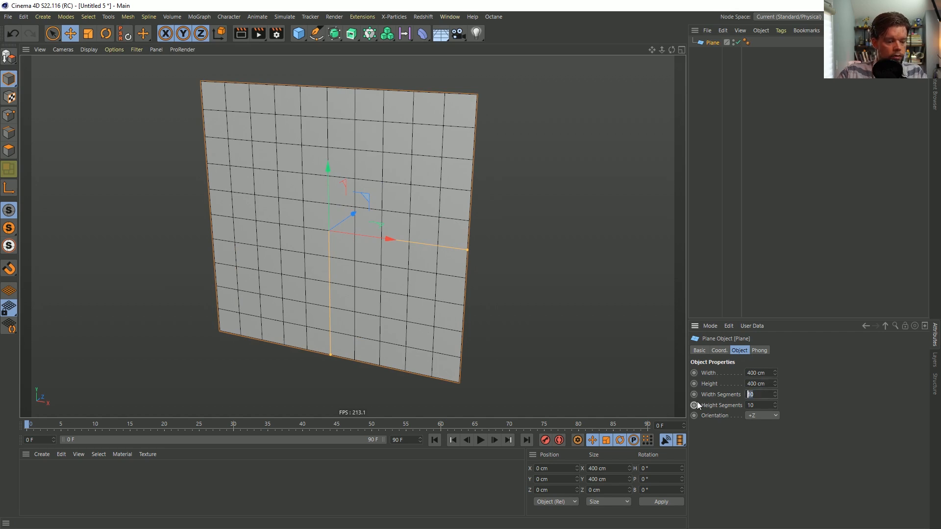
text(20)
key(Tab)
text(20)
key(Return)
Set the plane's width segments and height segments to 30 each
drag(758, 392, 748, 398)
text(30)
key(Tab)
text(30)
key(Return)
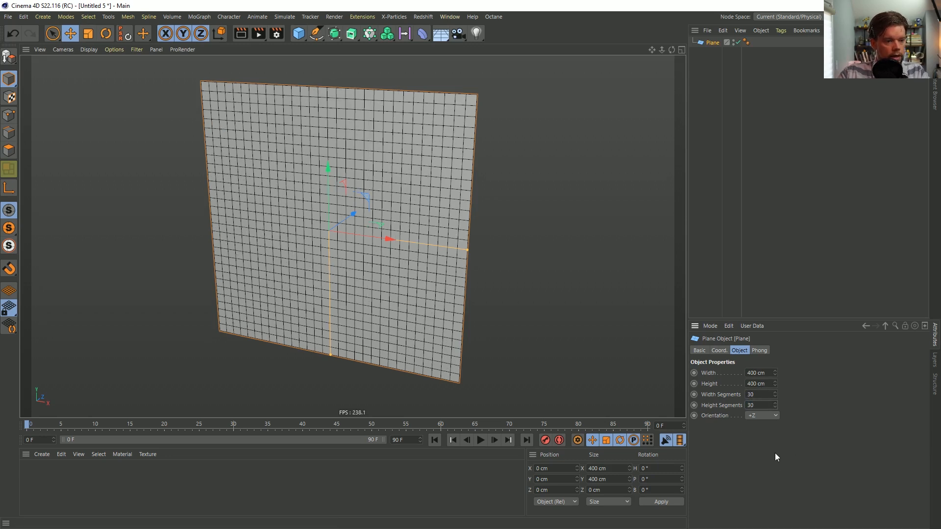
Make the plane editable and select all of its points
key(c)
click(9, 115)
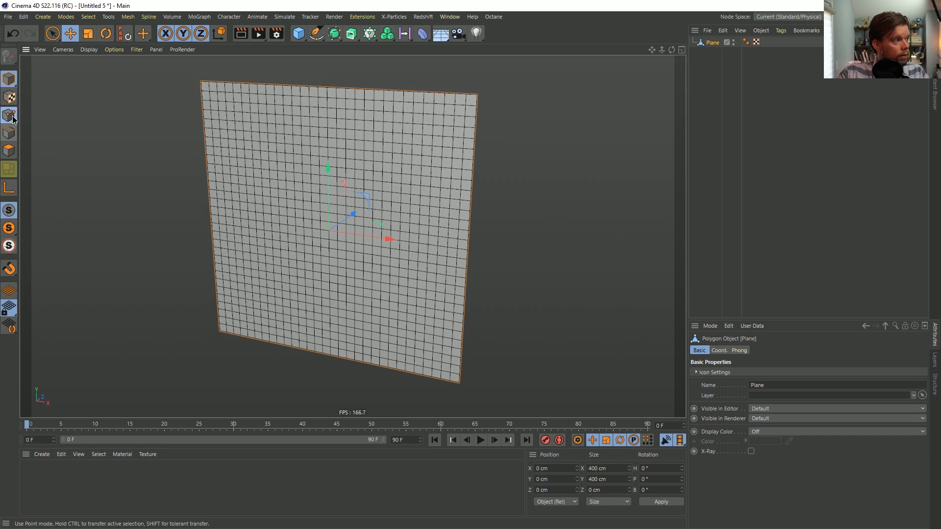
key(ctrl+a)
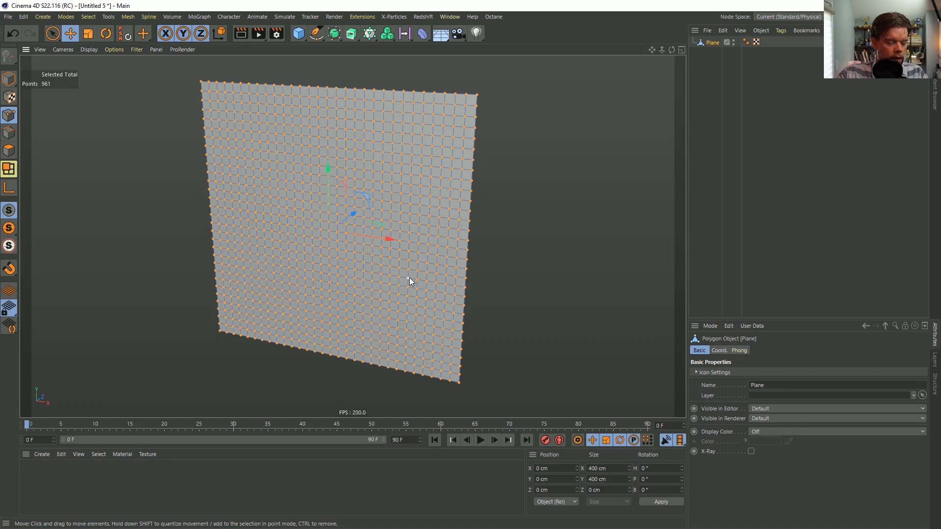
Try to bevel all of the plane's points with the Bevel tool, using the Limit option
key(m)
key(s)
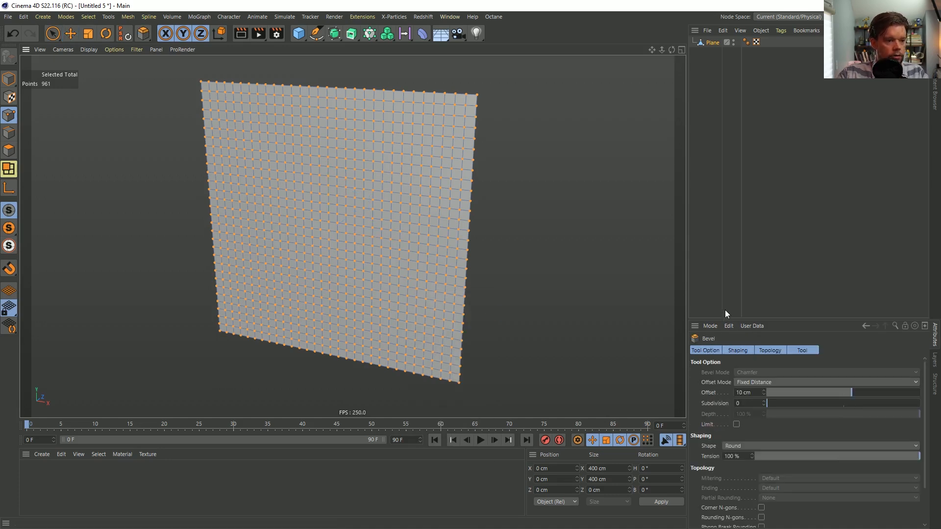
drag(722, 319, 722, 158)
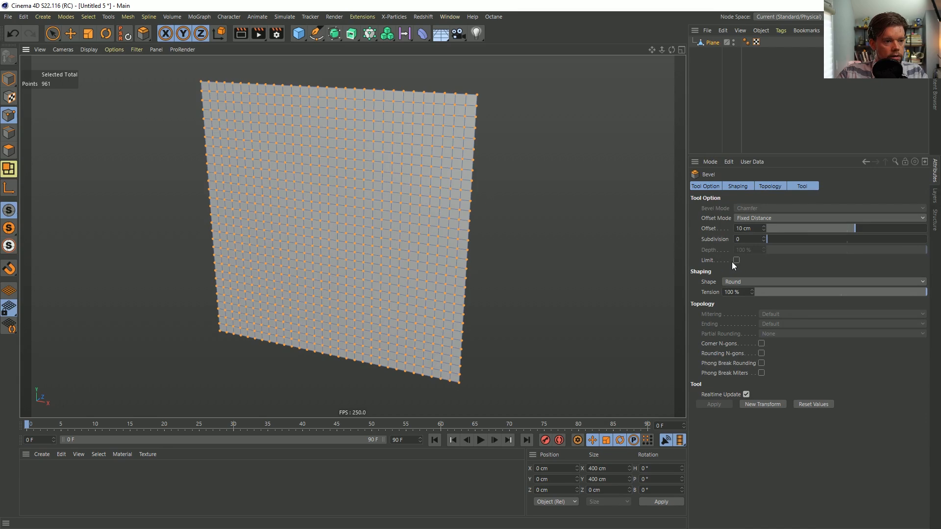
click(736, 260)
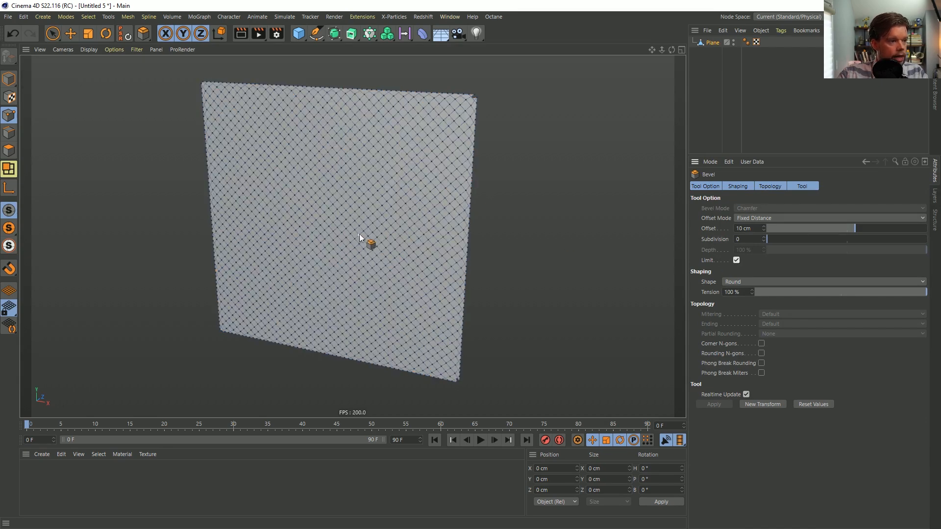
key(ctrl+z)
drag(366, 262, 484, 159)
key(ctrl+z)
Add a Bevel deformer and make it a child of the plane
click(423, 34)
click(521, 173)
mouse_move(712, 43)
mouse_down()
mouse_move(718, 52)
mouse_move(709, 50)
mouse_up()
Set the Bevel deformer's component mode to Points and its offset to 8 cm, and enable Limit
click(760, 210)
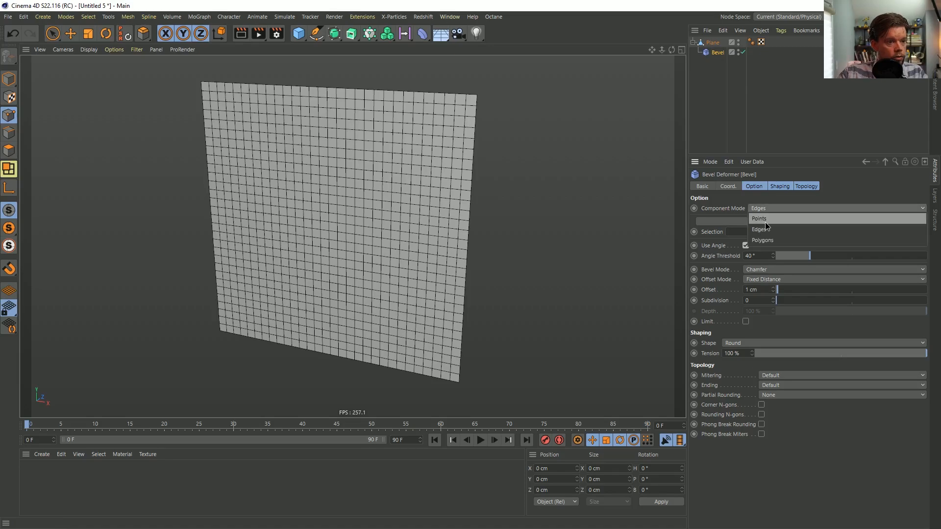
click(762, 219)
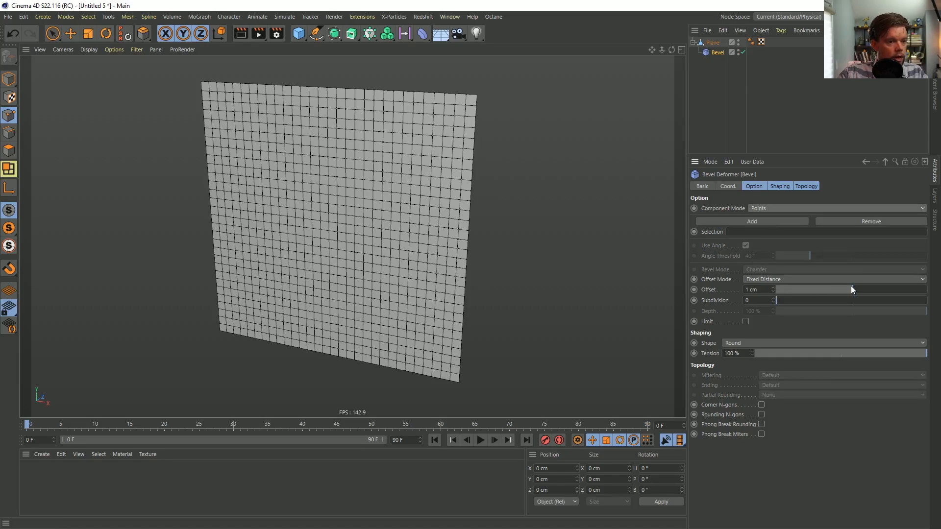
mouse_move(850, 286)
mouse_down()
mouse_move(898, 288)
mouse_move(833, 288)
mouse_move(870, 289)
mouse_move(858, 292)
mouse_up()
click(745, 321)
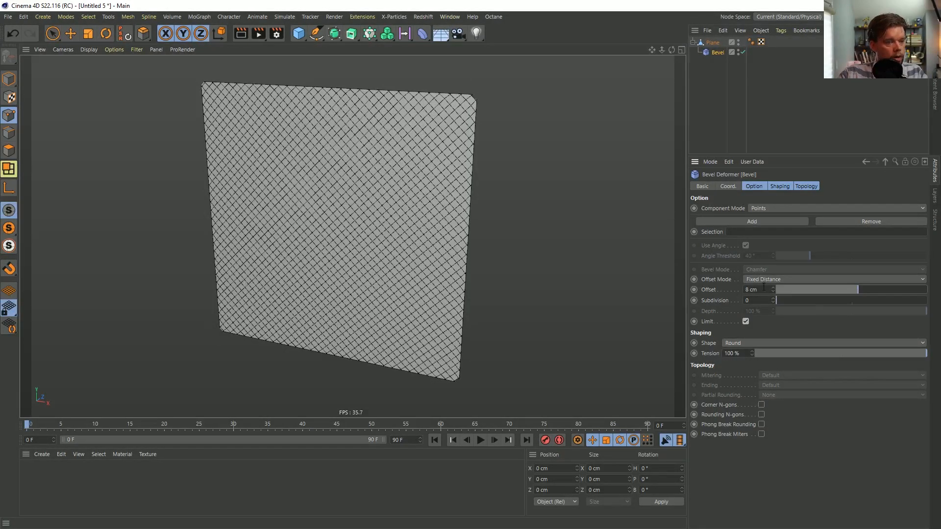
Select a single corner polygon of the plane and copy its X size value
click(712, 42)
click(9, 150)
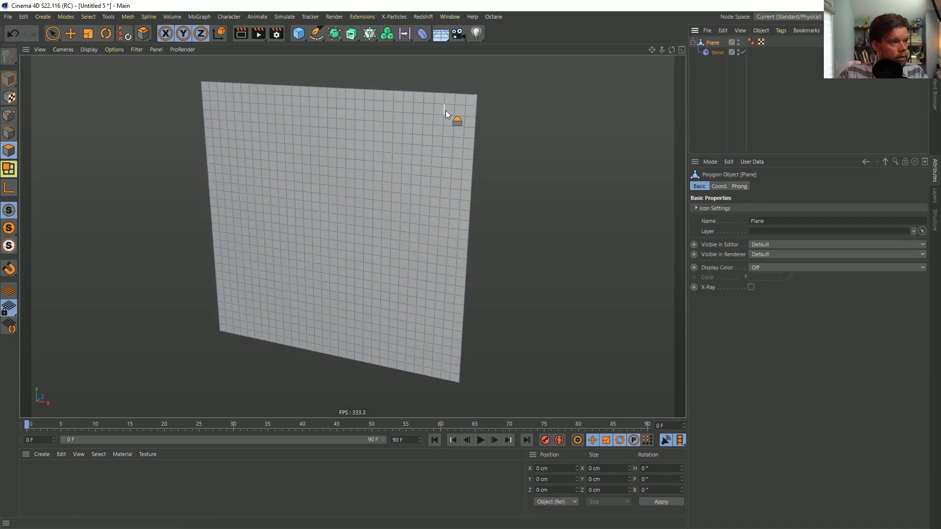
key(9)
click(461, 100)
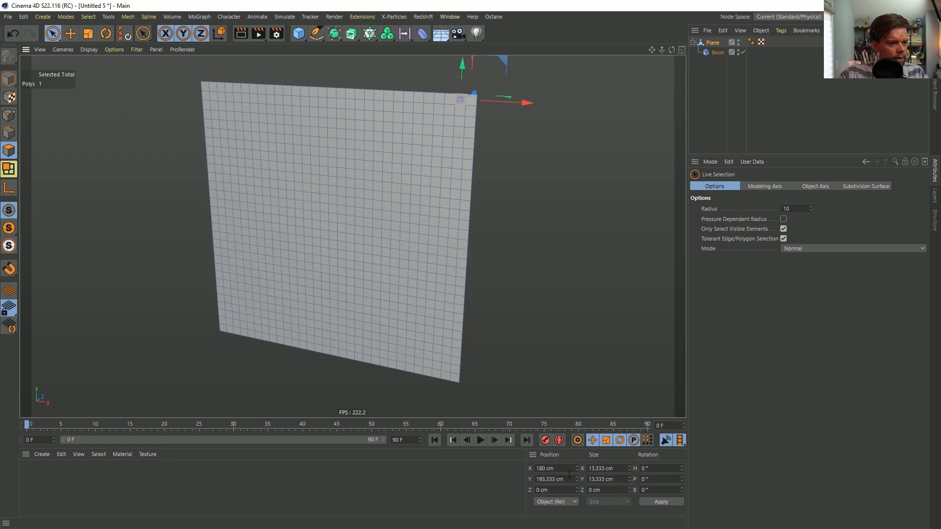
click(607, 468)
key(ctrl+c)
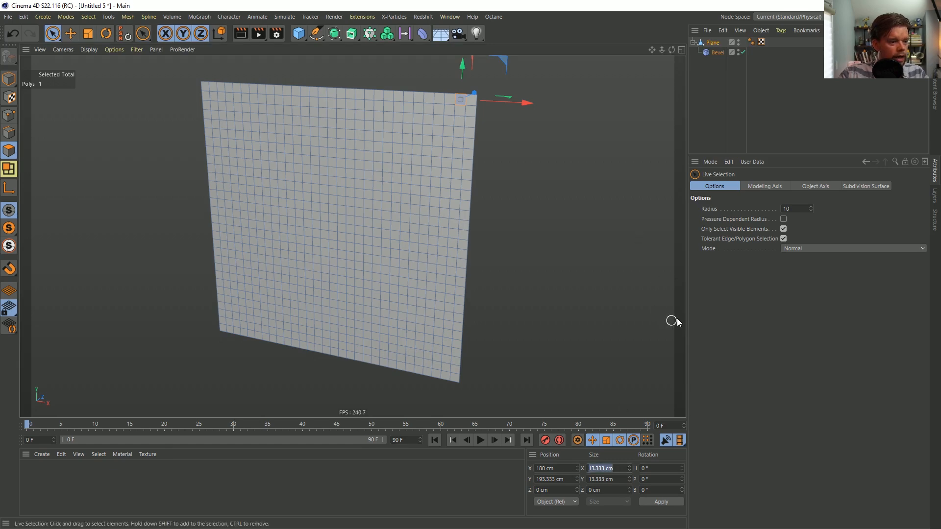
Set the Bevel deformer's offset to half of the copied polygon size, 6.667 cm
click(718, 52)
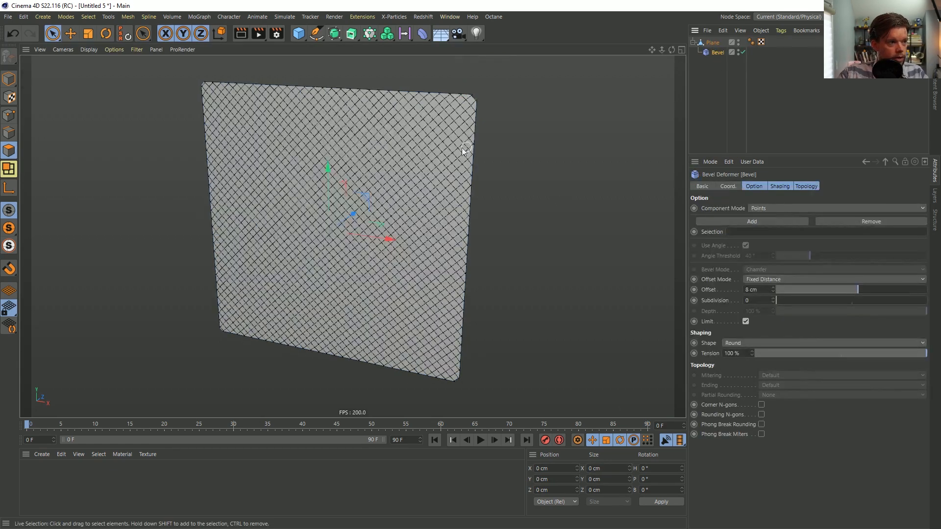
scroll(440, 125, up, 2)
alt+right_drag(440, 127, 482, 134)
alt+drag(483, 133, 537, 199)
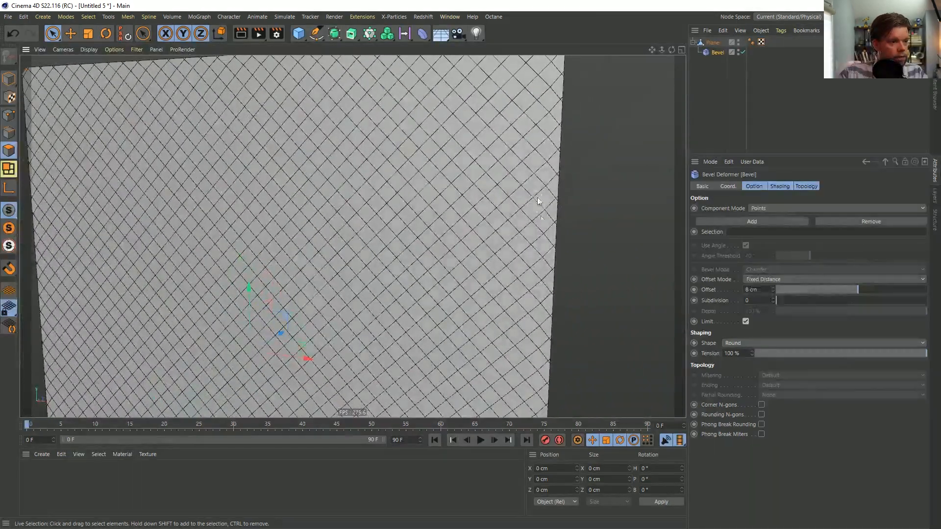
scroll(551, 268, up, 3)
drag(768, 288, 698, 285)
key(ctrl+v)
text(/2)
key(Return)
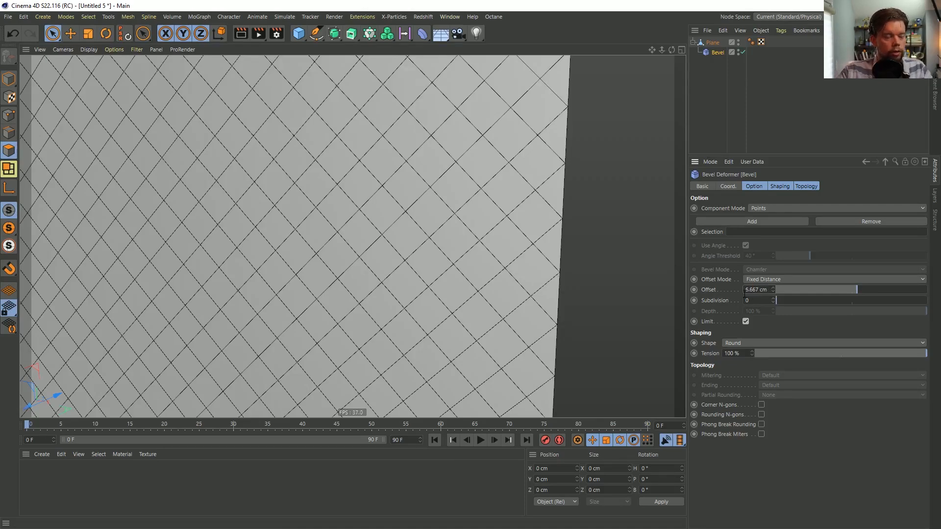
Put the beveled plane into a Connect object and convert it to one editable mesh
scroll(471, 242, down, 5)
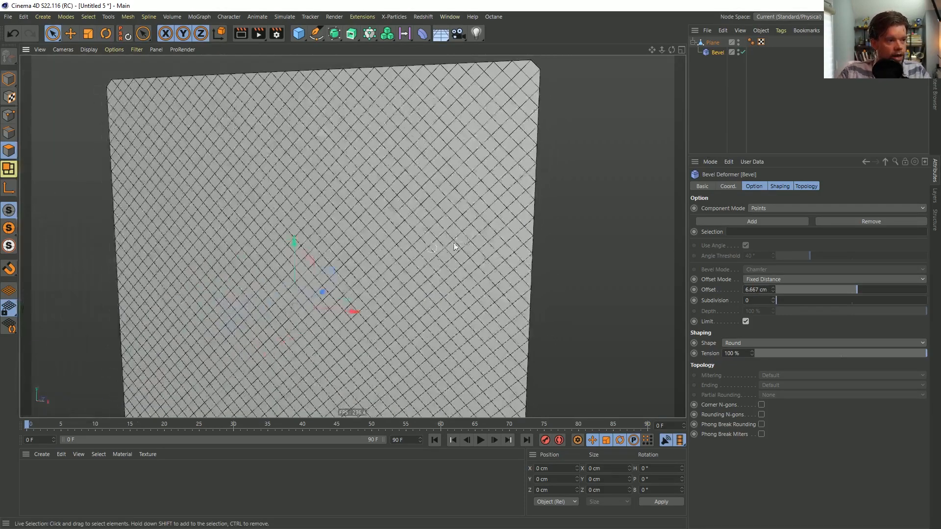
click(713, 43)
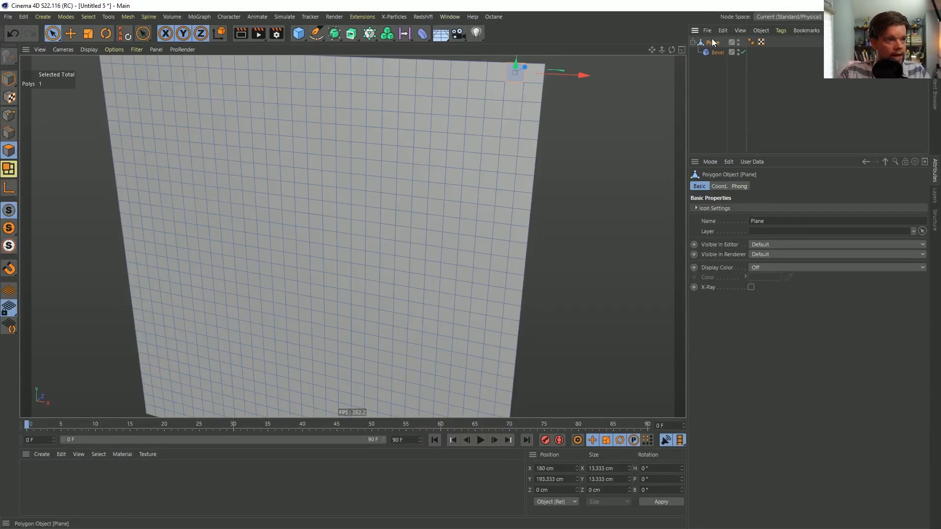
click(353, 36)
alt+click(446, 97)
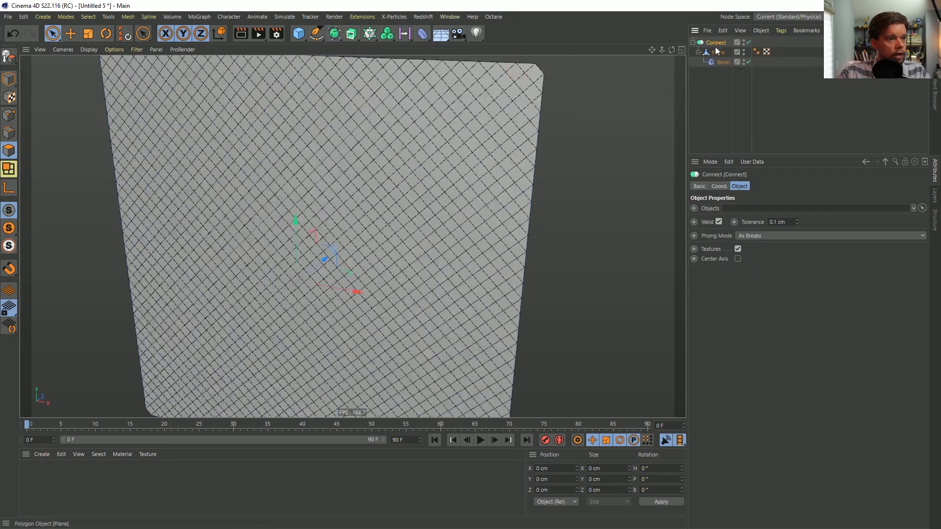
key(c)
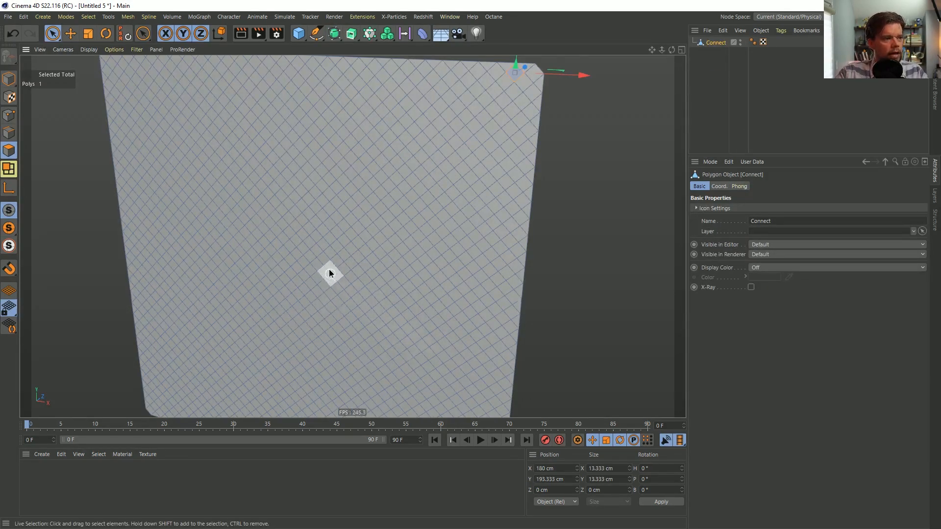
Inspect the converted mesh and its diagonal polygon grid from several angles
alt+drag(327, 314, 374, 242)
alt+right_drag(374, 241, 348, 236)
alt+drag(348, 236, 322, 254)
alt+right_drag(309, 246, 322, 247)
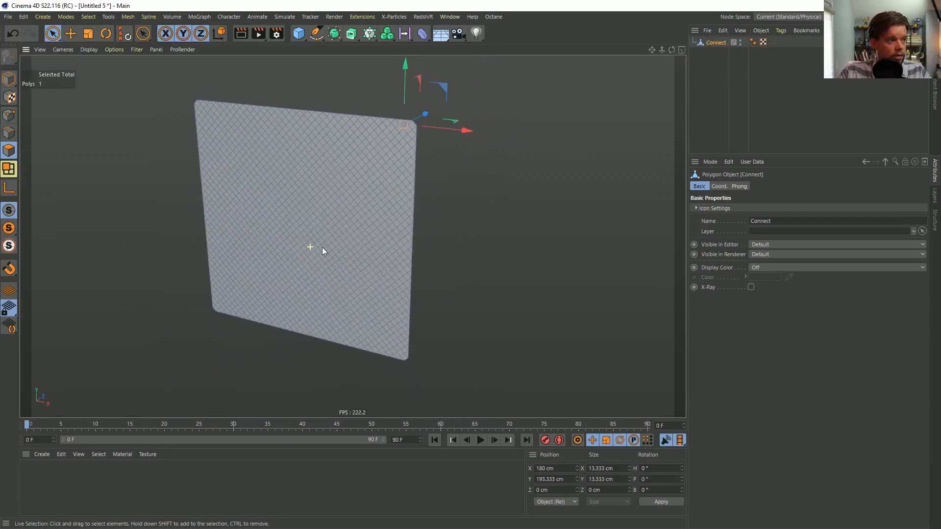
alt+middle_drag(322, 247, 362, 225)
alt+right_drag(349, 230, 353, 225)
alt+drag(352, 225, 386, 205)
alt+right_drag(356, 225, 384, 205)
Select only the mesh's outer border points by shrinking a full point selection and inverting it
key(ctrl+a)
alt+drag(382, 209, 398, 239)
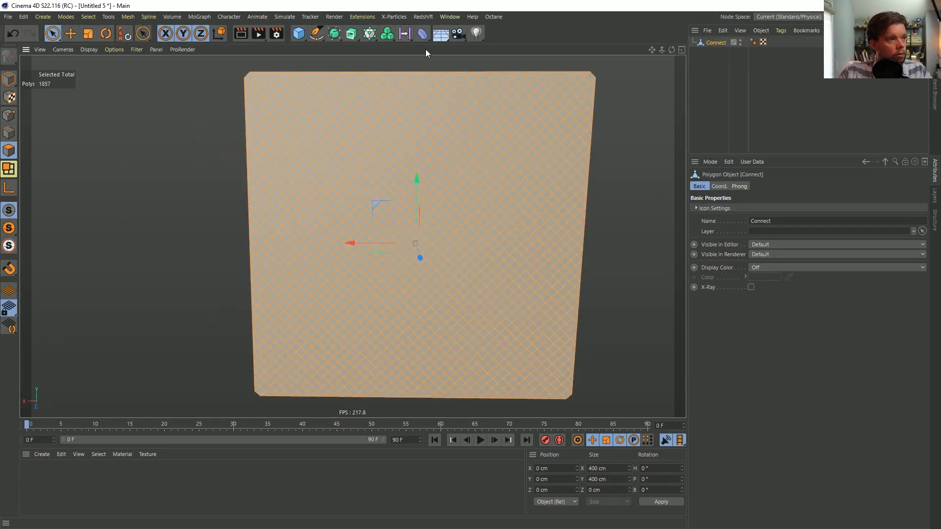
alt+drag(380, 168, 407, 171)
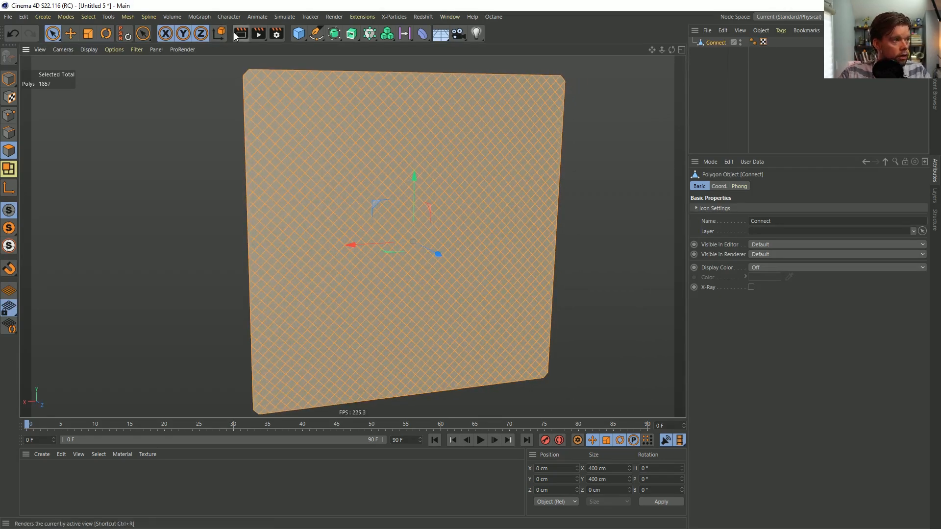
click(9, 115)
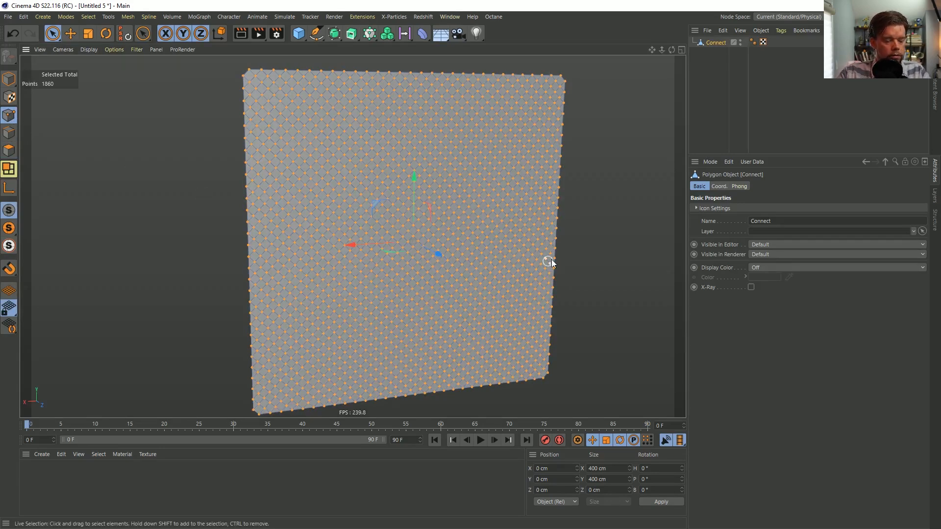
key(u)
key(k)
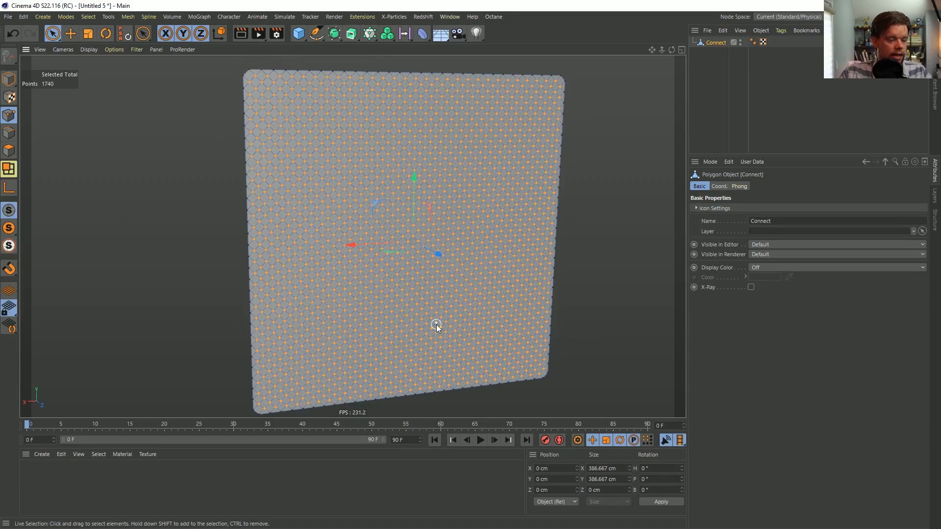
key(ctrl+i)
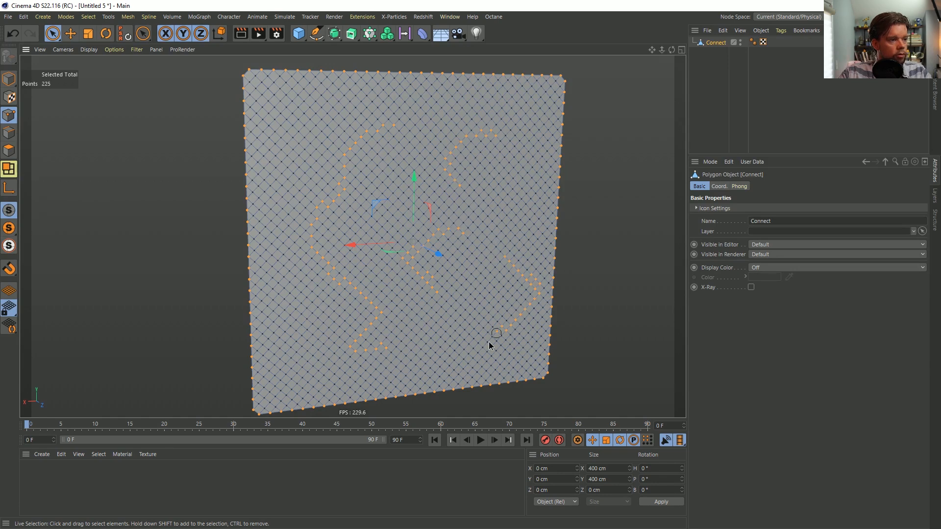
Add irregular curved trails of points across the mesh's interior and near its edges to the border selection
shift+click(293, 364)
mouse_move(394, 388)
shift+mouse_down()
mouse_move(343, 407)
mouse_move(381, 386)
mouse_move(355, 394)
shift+mouse_up()
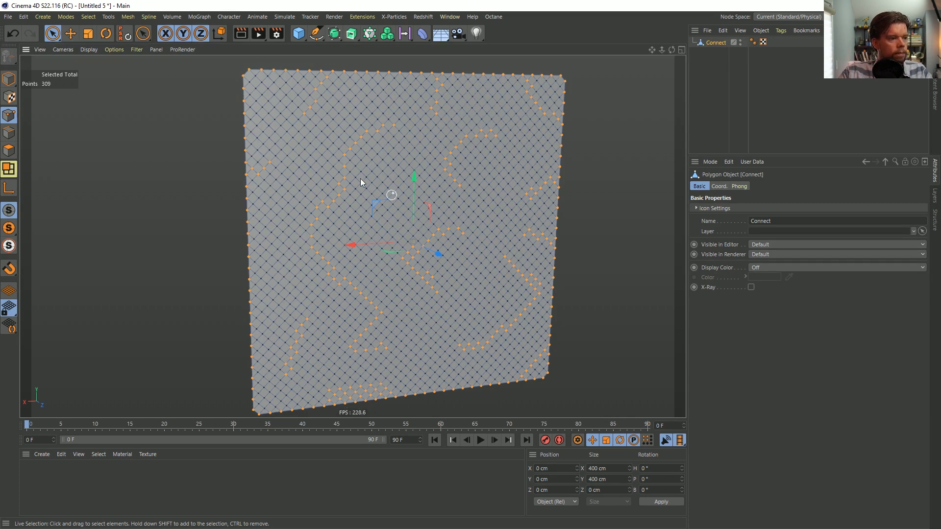
Add a Cloth simulation tag to the Connect mesh and open the tag's Dresser settings
right_click(711, 45)
mouse_move(754, 153)
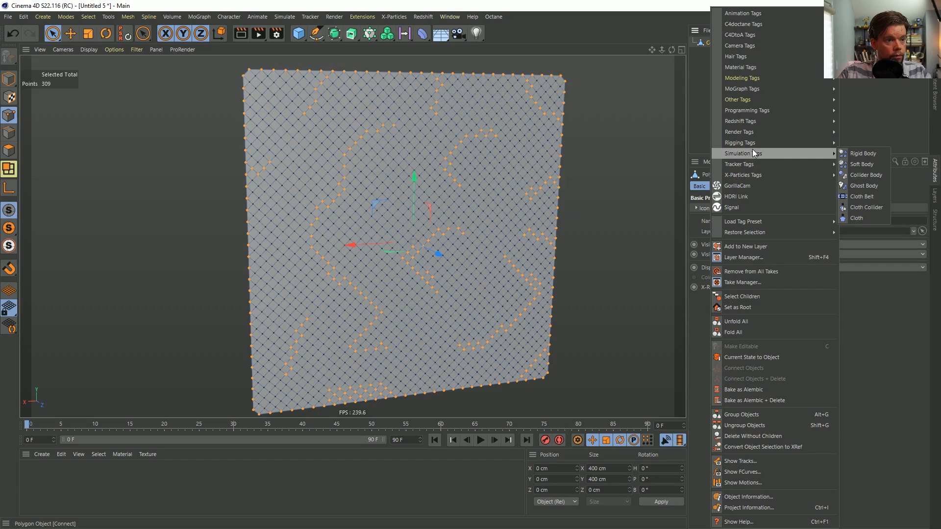
click(862, 219)
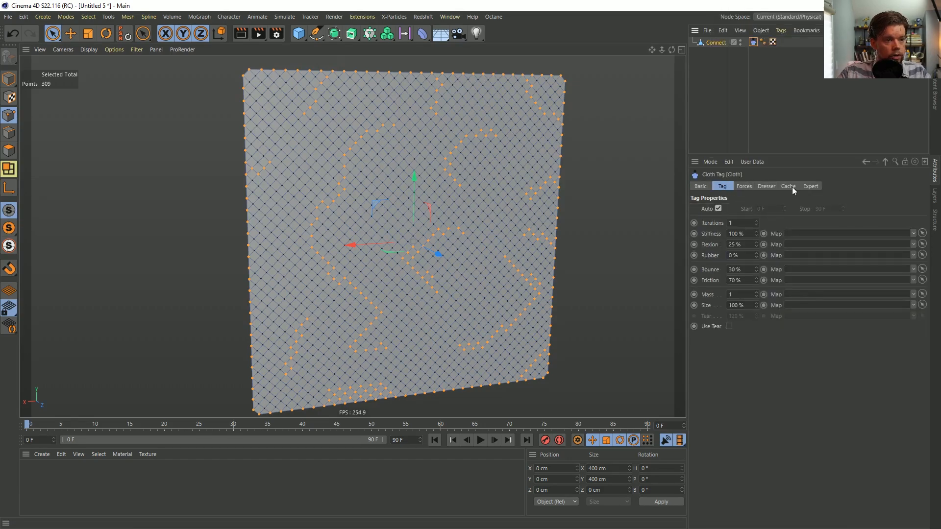
click(766, 187)
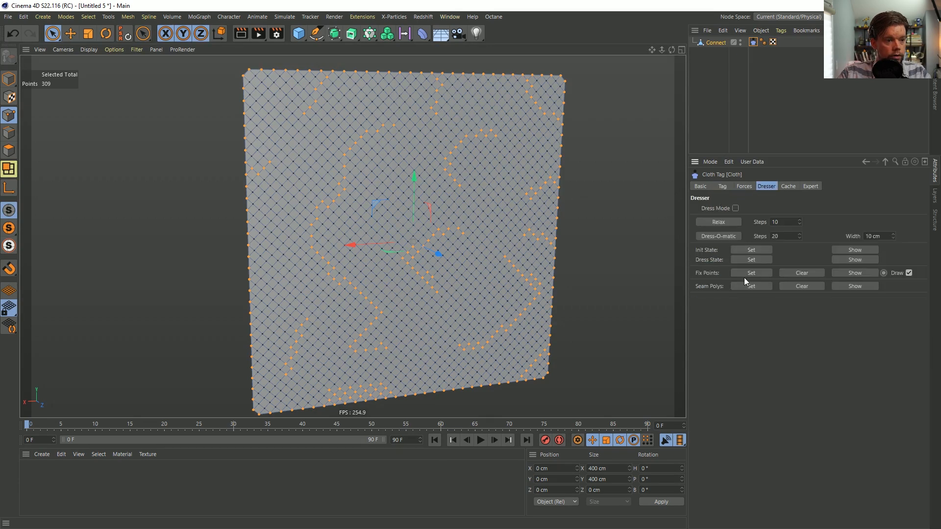
Set the selected mesh points as the cloth's fix points and set the Cloth tag's Gravity to 0
alt+drag(466, 276, 477, 269)
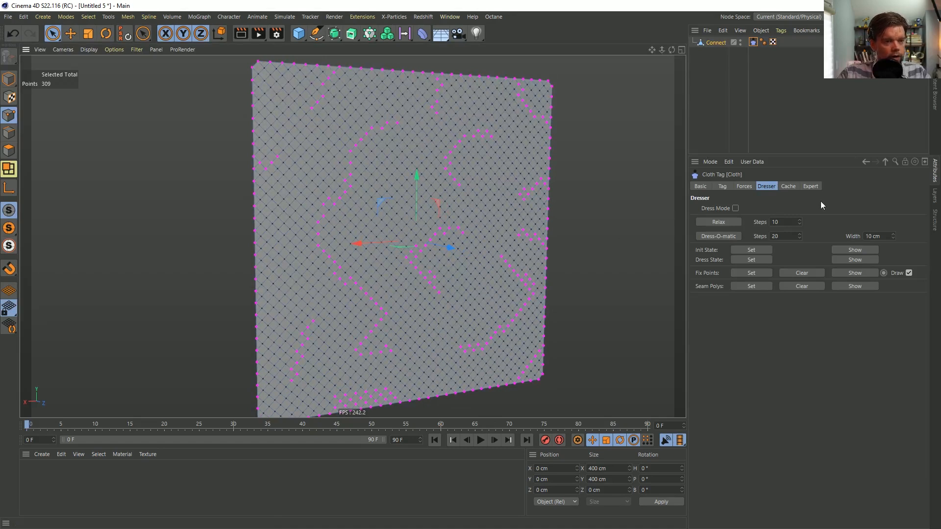
click(747, 189)
double_click(782, 209)
text(0)
key(Return)
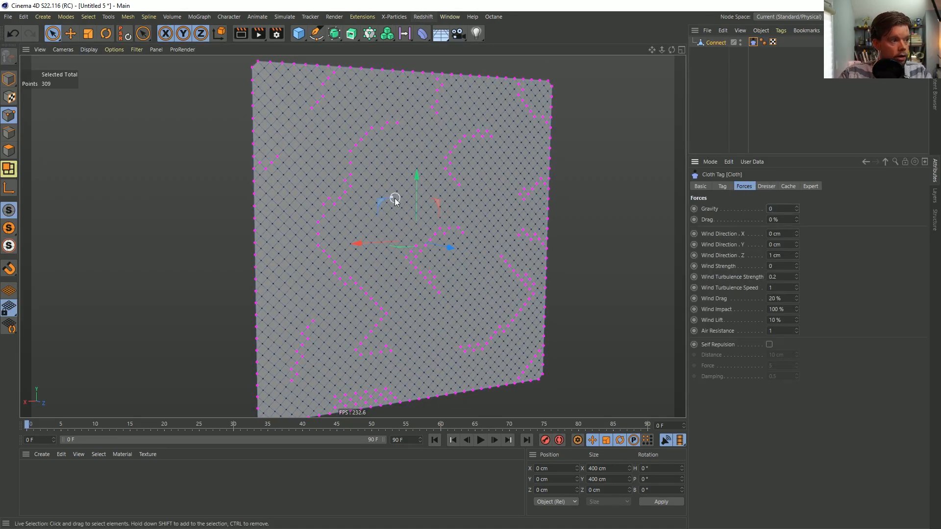
Review the Cloth tag's Dresser, Forces, Tag and Expert settings and play the simulation from an angled view
click(776, 187)
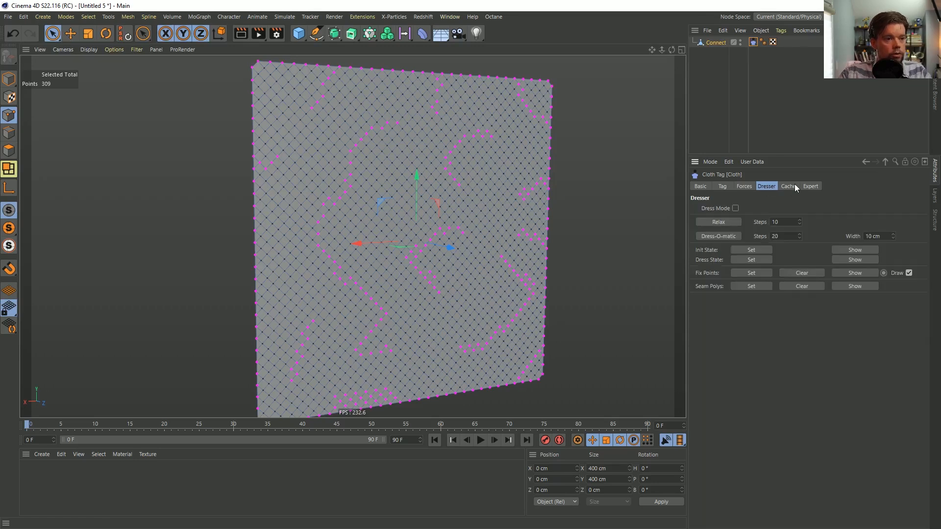
click(748, 188)
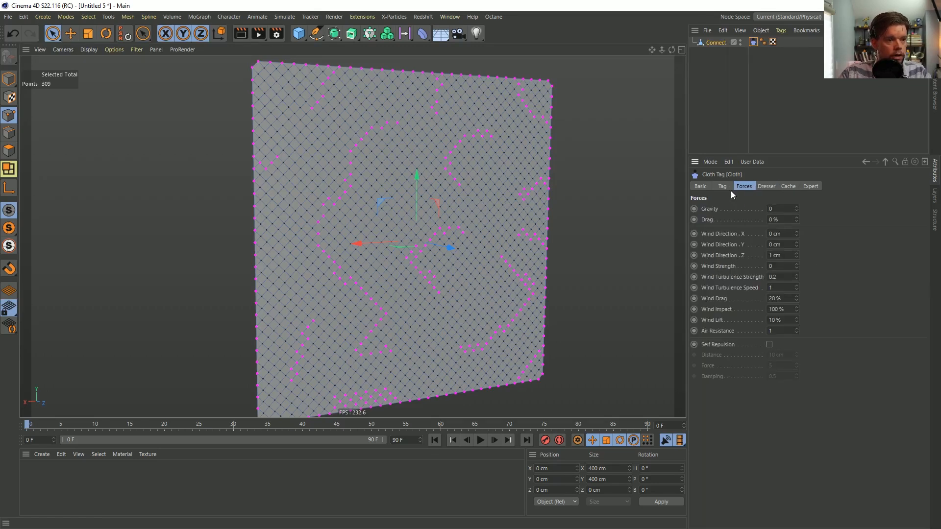
click(724, 187)
click(813, 189)
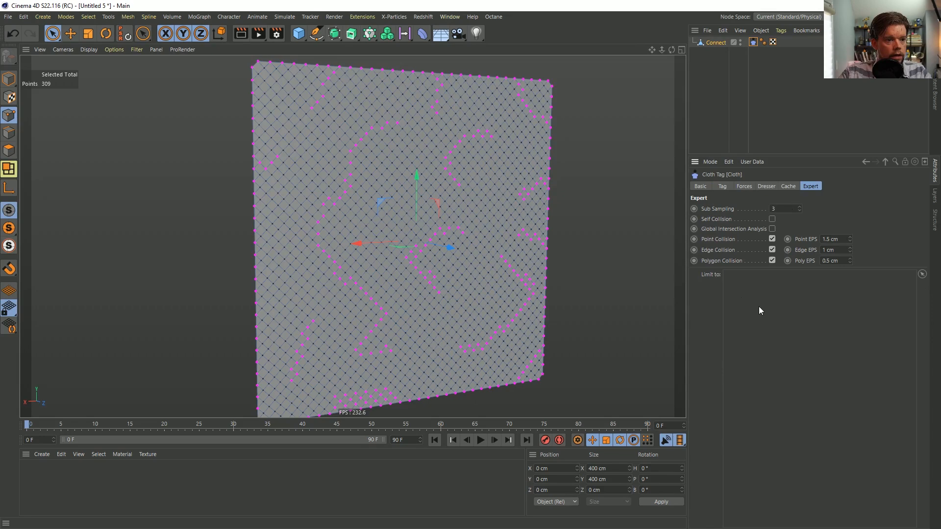
alt+drag(408, 236, 432, 244)
alt+right_drag(432, 243, 444, 294)
click(480, 439)
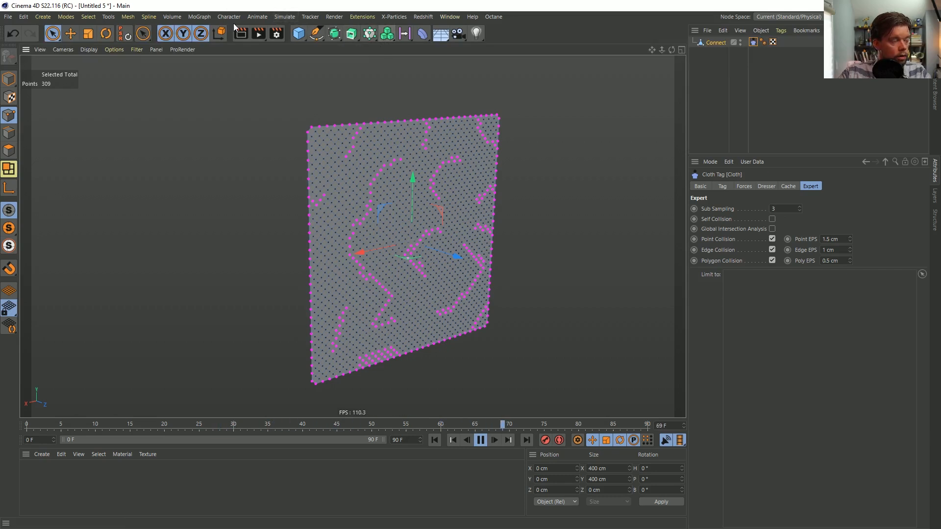
Add a Field Force object to the scene
click(201, 18)
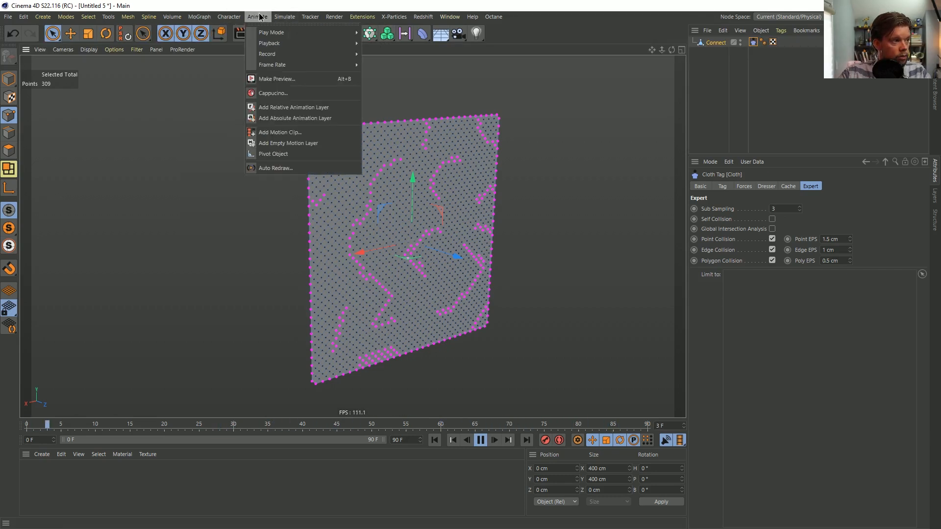
mouse_move(290, 18)
click(199, 16)
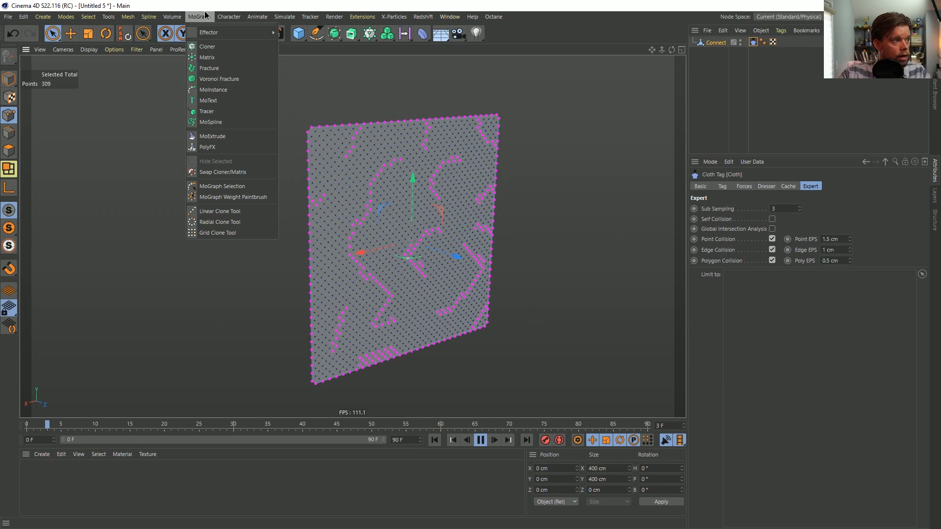
mouse_move(214, 36)
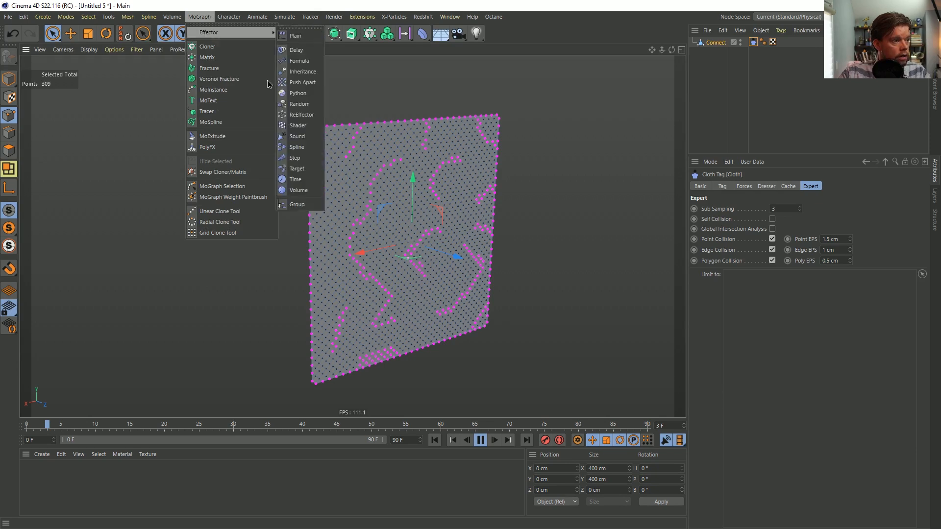
mouse_move(154, 19)
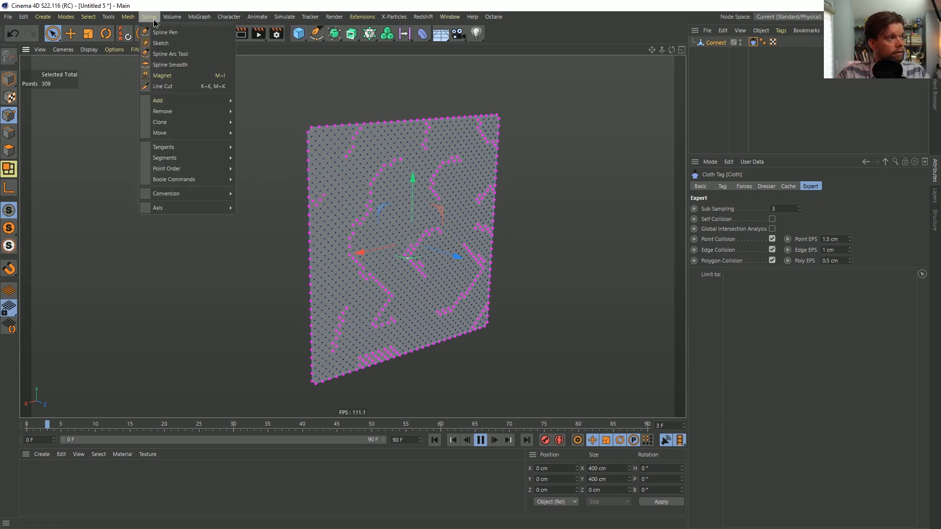
mouse_move(293, 18)
mouse_move(322, 83)
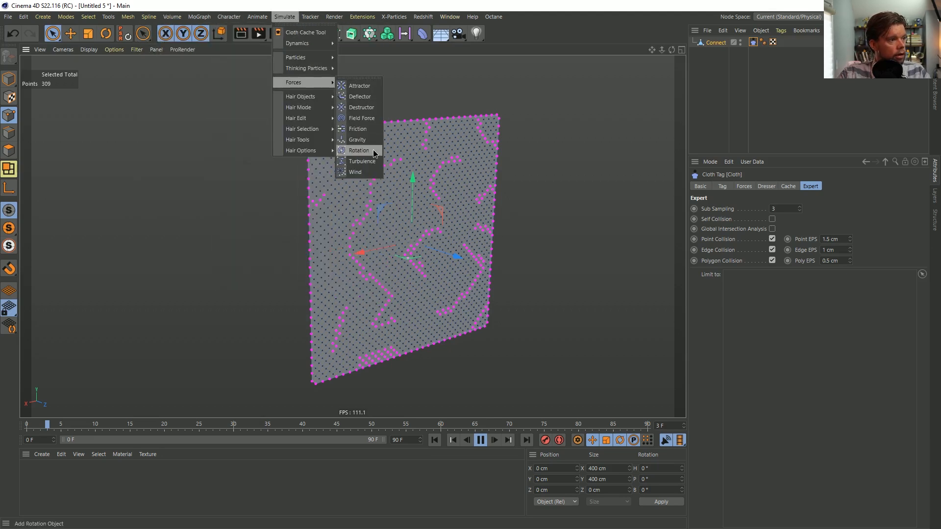
click(365, 117)
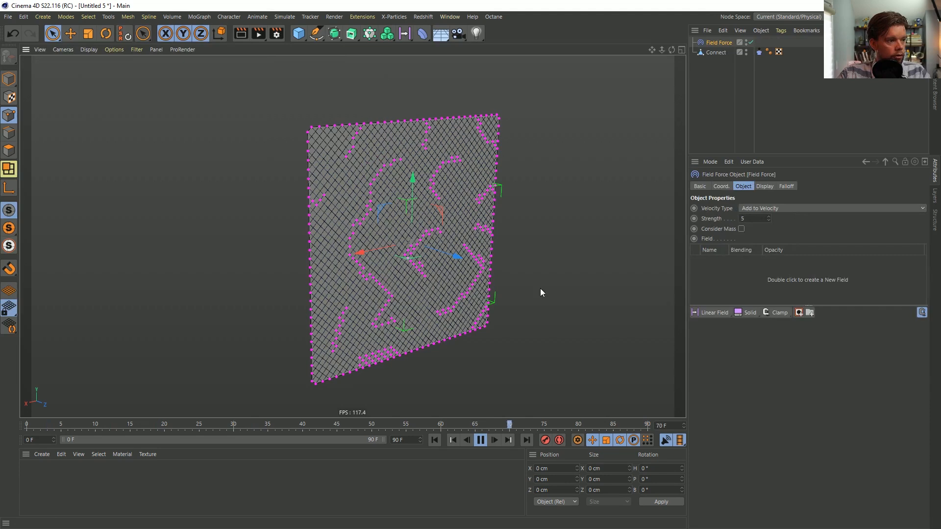
Add a Solid layer with direction 0, 0, 1 to the Field Force and set the force's Strength to 40
click(746, 313)
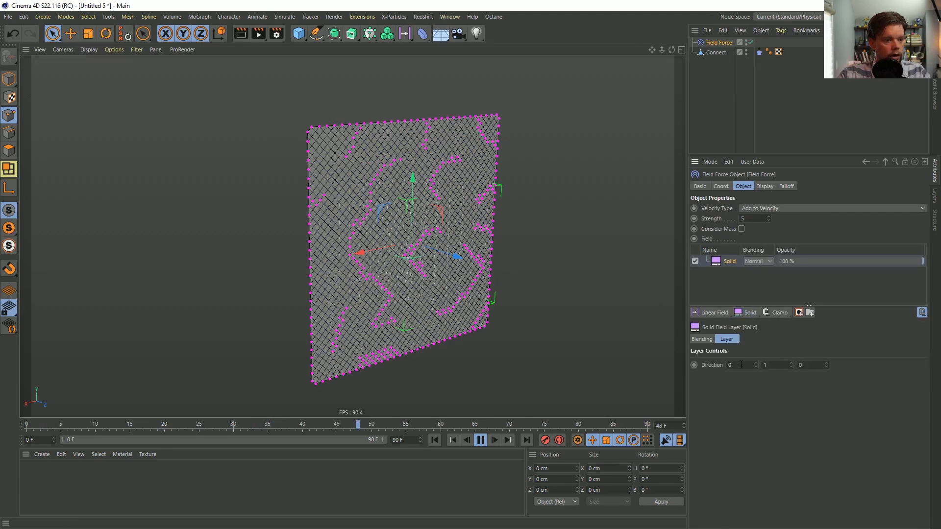
drag(806, 365, 763, 384)
text(10)
key(Return)
drag(740, 219, 791, 240)
text(40)
key(Return)
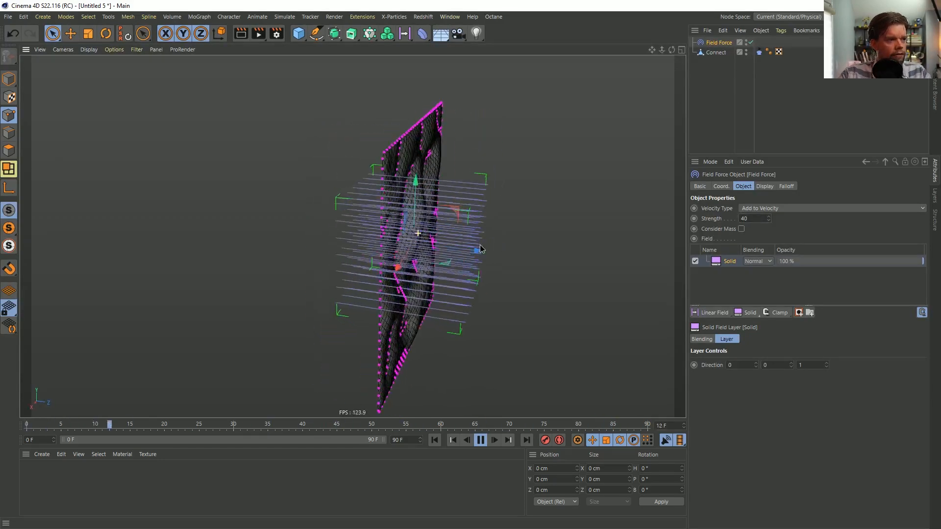
Turn off Draw for the fix points in the Cloth tag and inspect the wrinkled surface
alt+drag(420, 263, 390, 254)
alt+right_drag(411, 249, 431, 248)
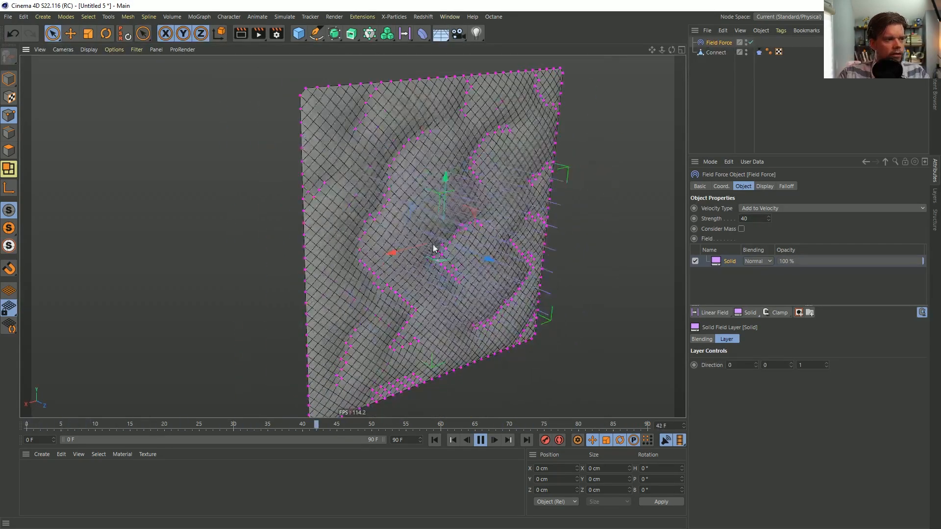
alt+drag(447, 231, 468, 215)
click(717, 117)
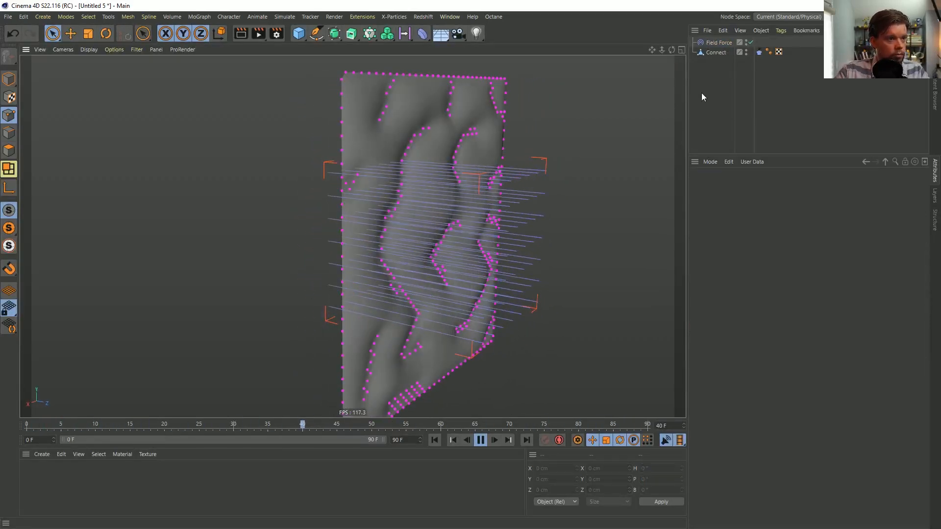
click(759, 51)
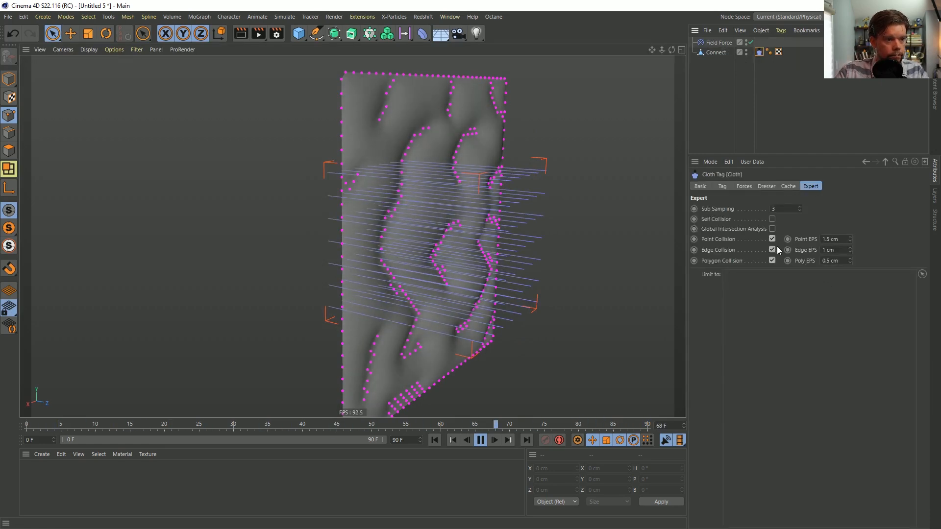
click(781, 187)
click(767, 186)
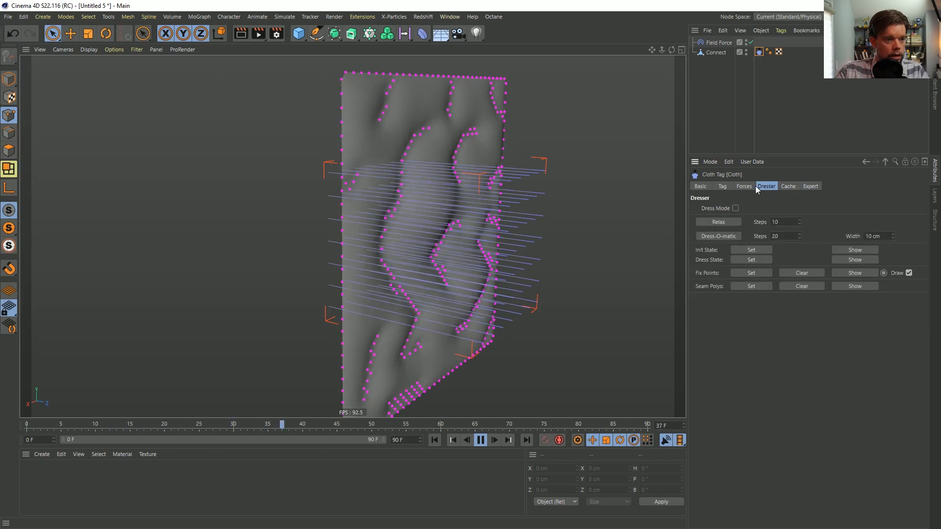
click(816, 113)
alt+drag(381, 179, 432, 180)
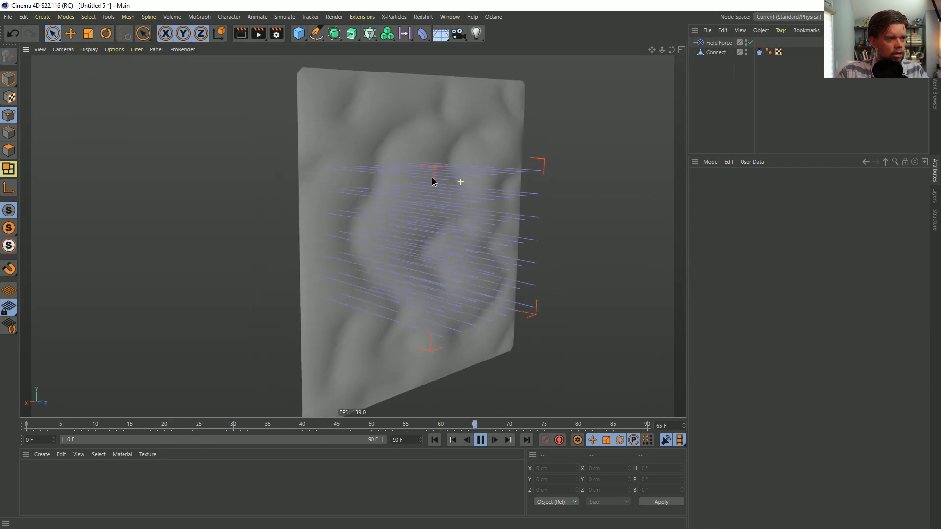
Place the Connect mesh inside a Cloth Surface generator and set its Subdivisions to 0
click(759, 52)
click(721, 54)
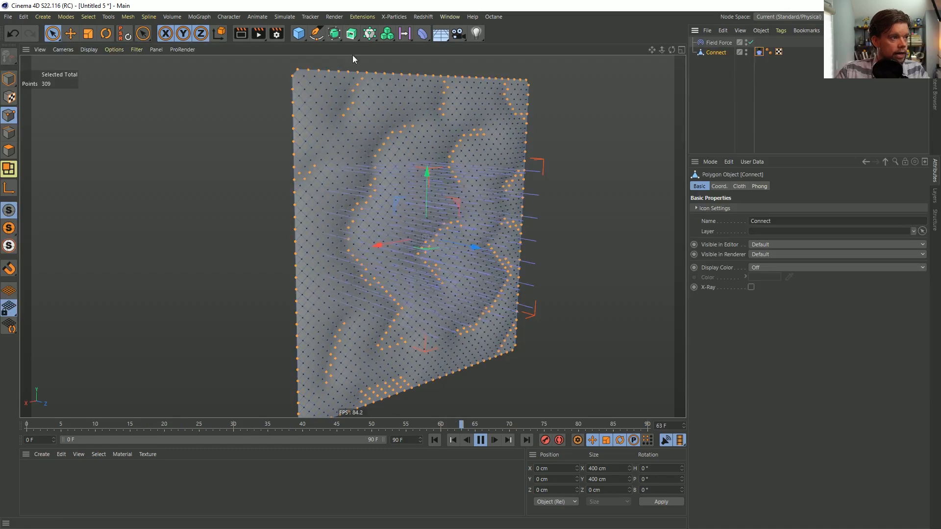
click(334, 34)
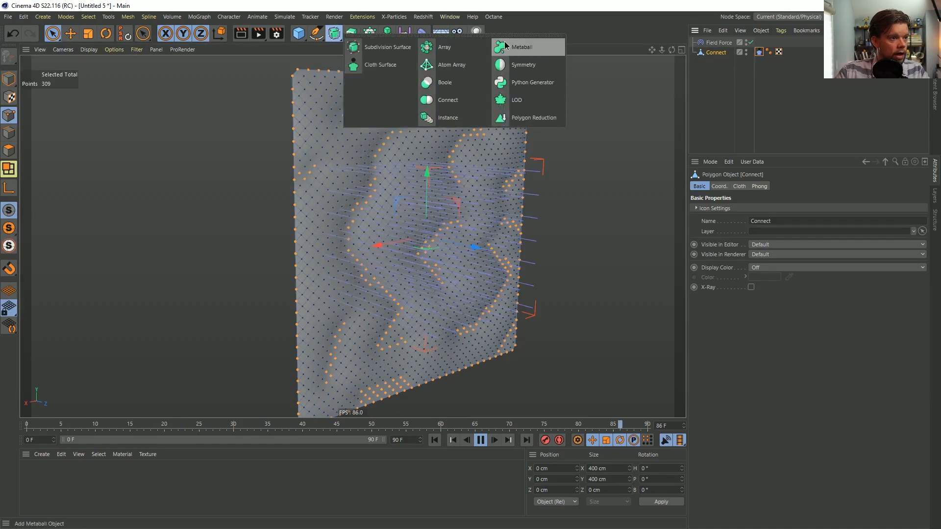
alt+click(386, 65)
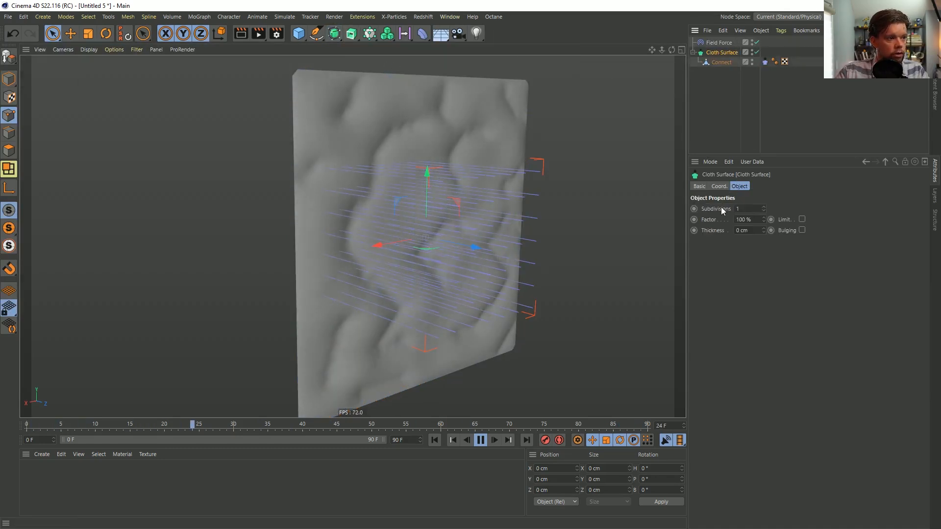
click(764, 211)
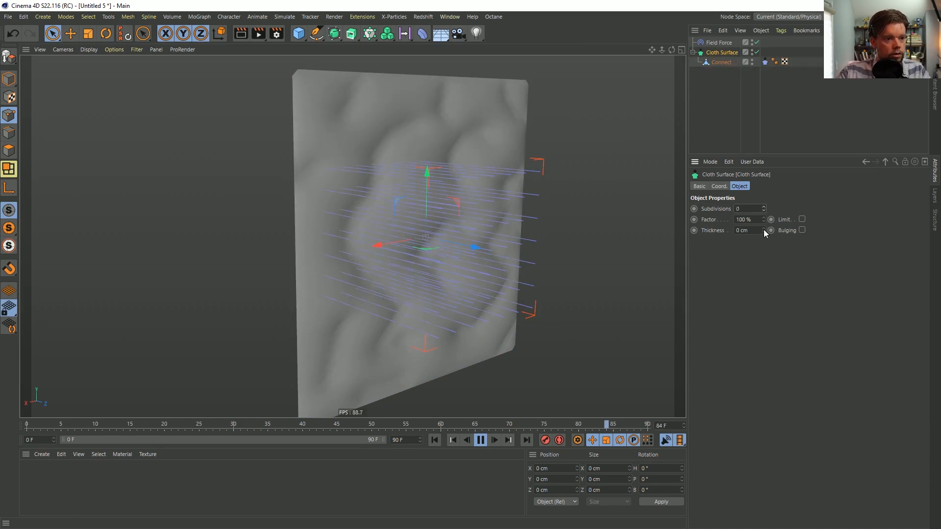
Enable Use Tear in the Connect mesh's Cloth tag
click(765, 62)
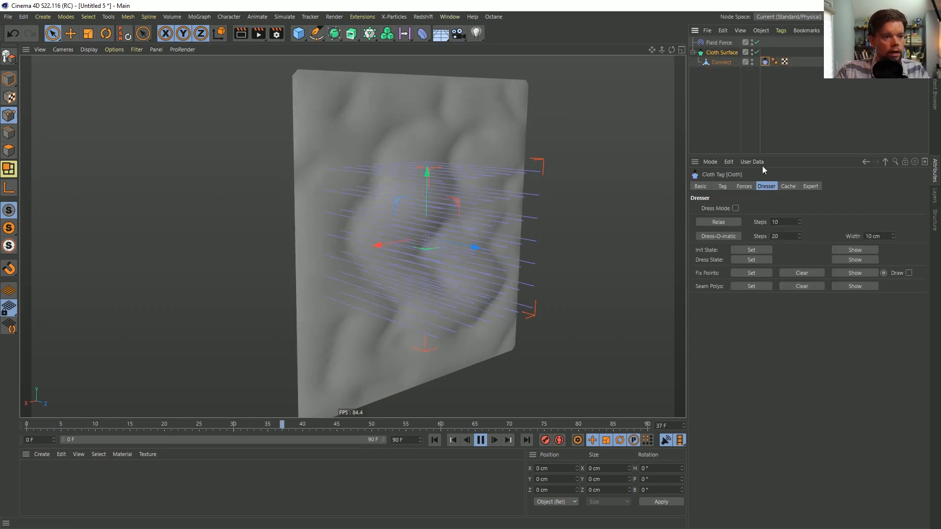
click(744, 186)
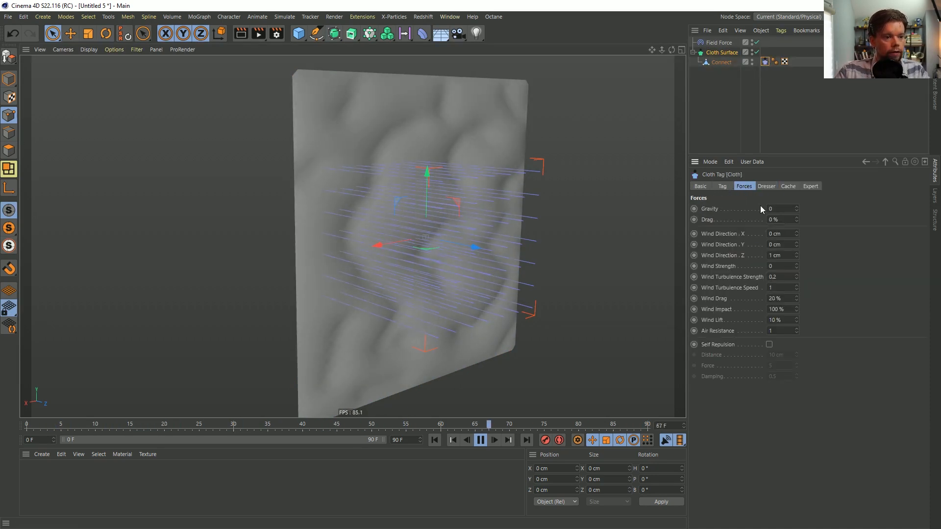
click(726, 187)
click(730, 327)
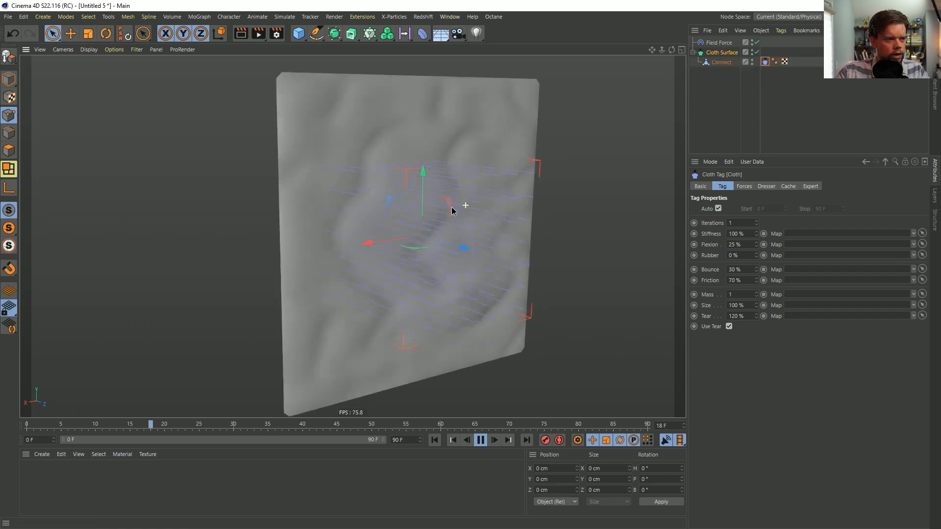
Try a Field Force Strength of 80 and inspect the tearing in the cloth from several angles
click(719, 43)
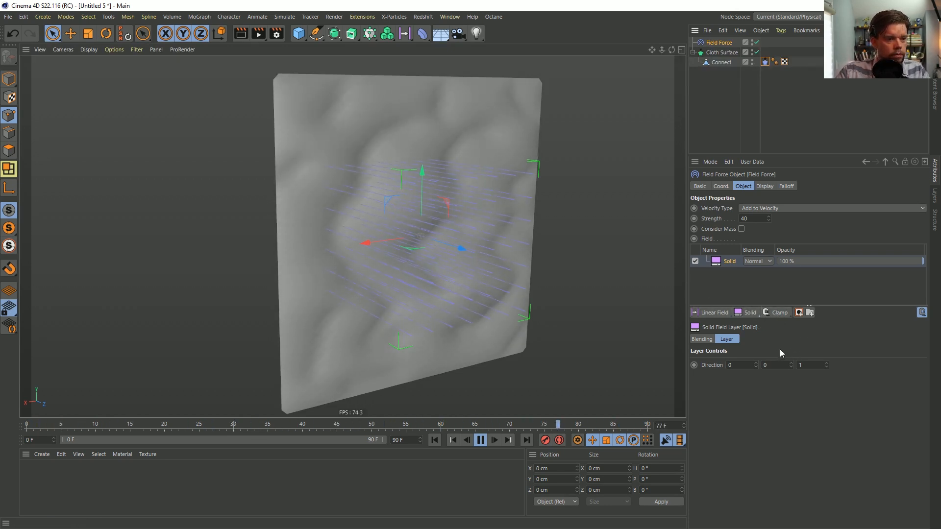
double_click(750, 218)
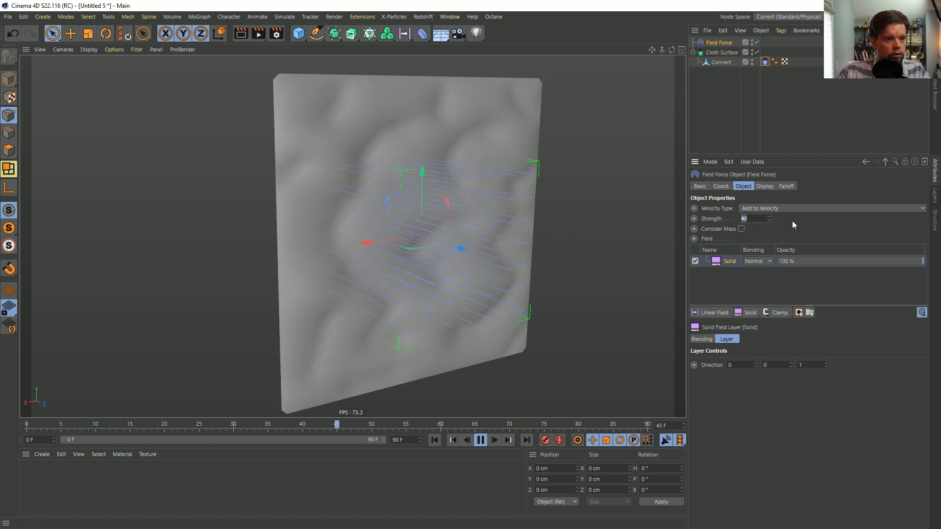
text(80)
key(Return)
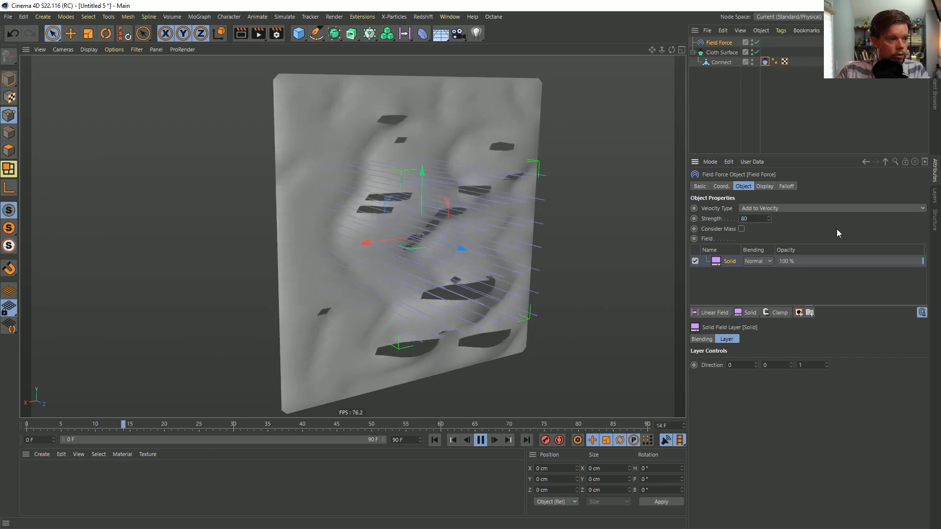
mouse_move(412, 185)
alt+mouse_down()
mouse_move(309, 171)
mouse_move(462, 219)
mouse_move(514, 216)
mouse_move(431, 196)
mouse_move(413, 180)
alt+mouse_up()
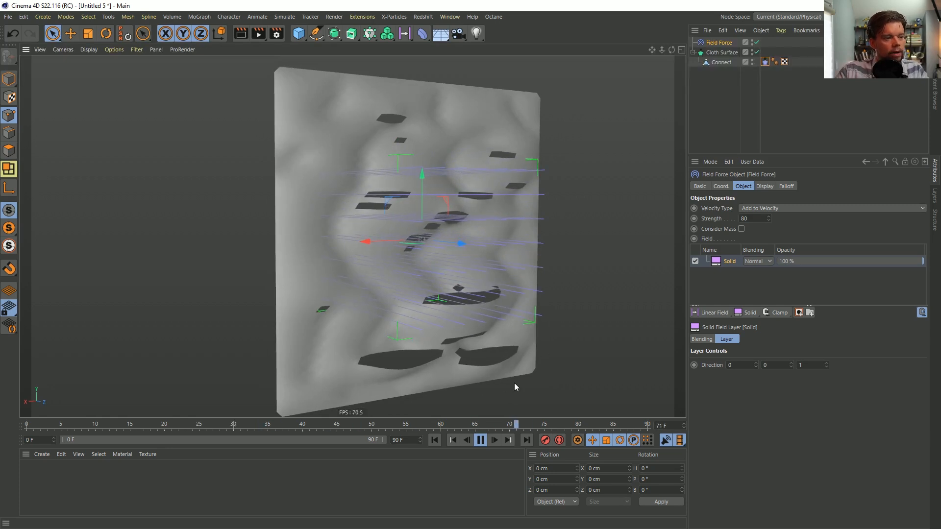
alt+drag(467, 193, 440, 217)
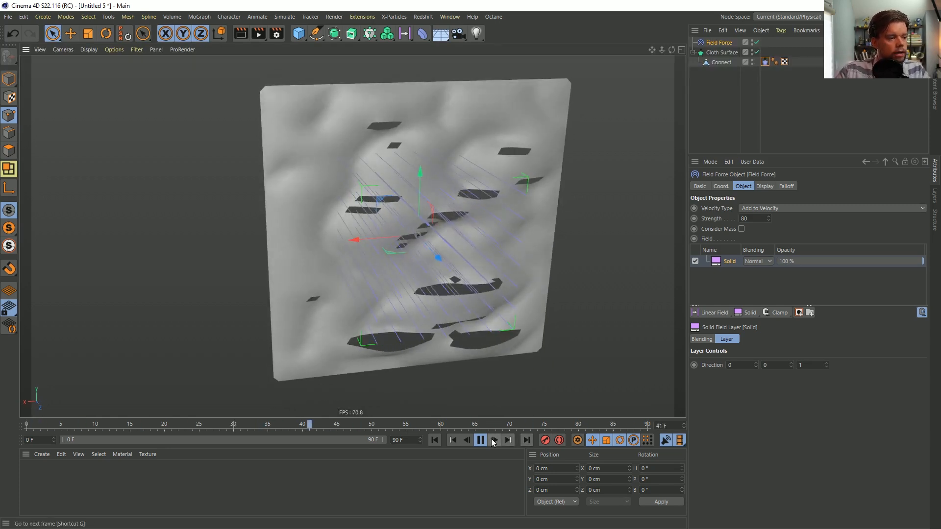
Stop and rewind the simulation, set the Field Force's Strength to 40 and turn off its display box
click(481, 439)
click(437, 439)
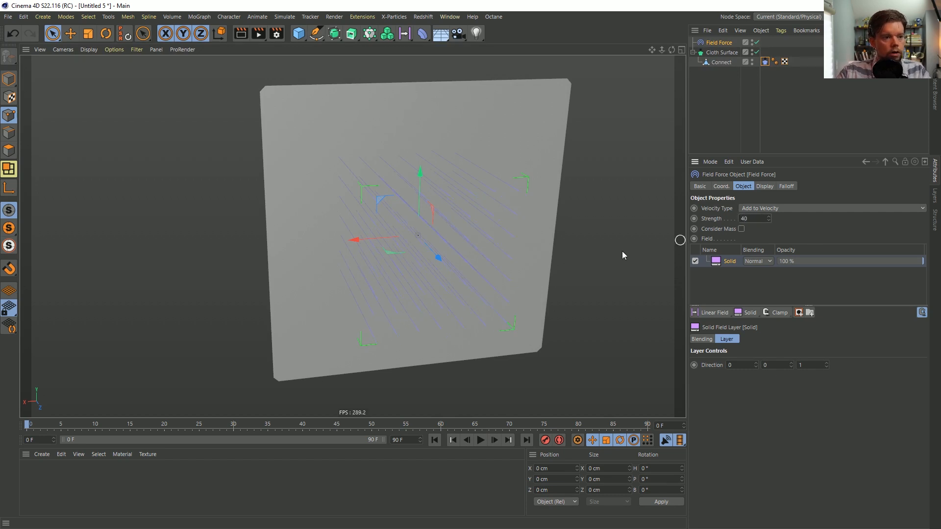
click(764, 187)
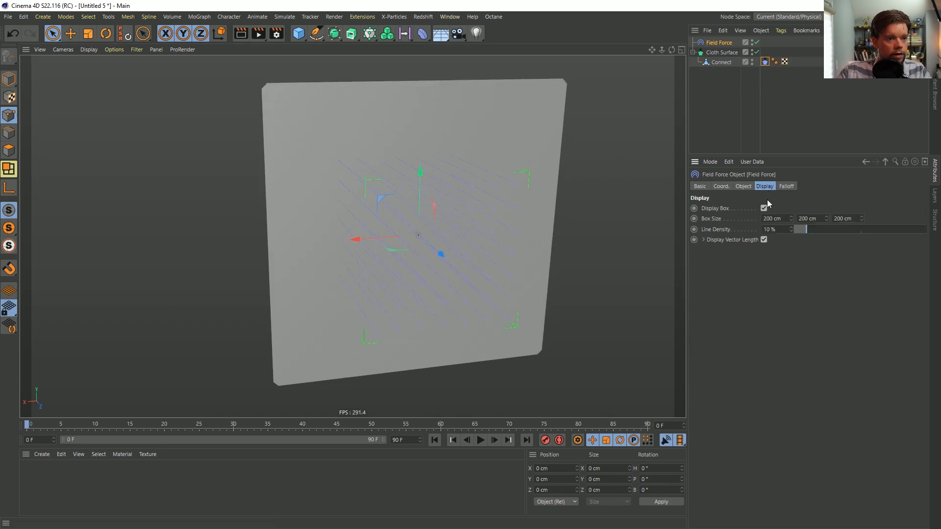
click(764, 208)
Switch the viewport shading to show polygon lines and select the Connect mesh
key(n)
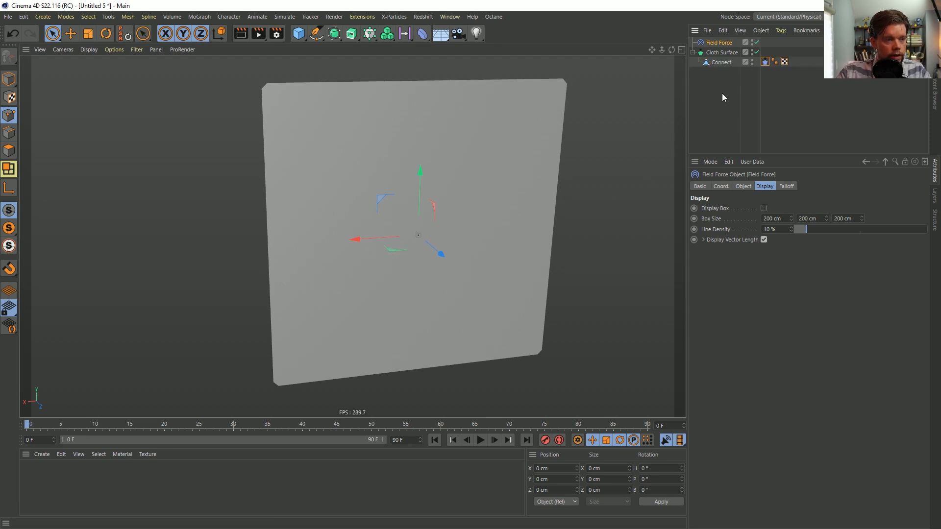
key(b)
click(764, 62)
click(723, 62)
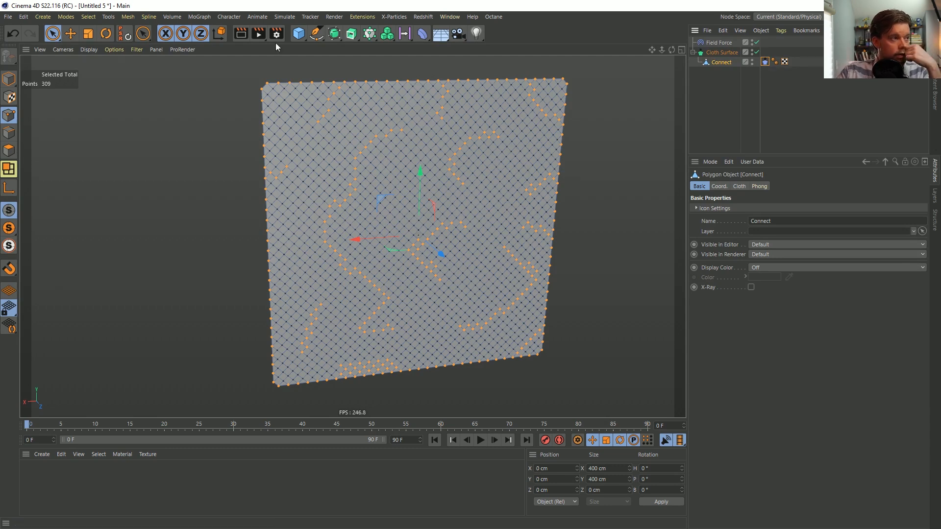
Set a vertex weight of 100% on the Connect mesh's selected points and display the vertex map
click(88, 18)
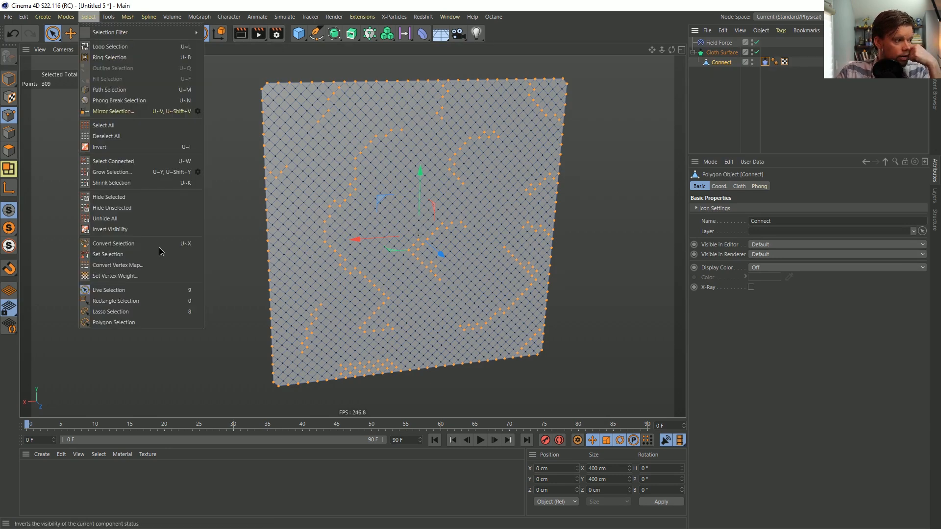
click(169, 277)
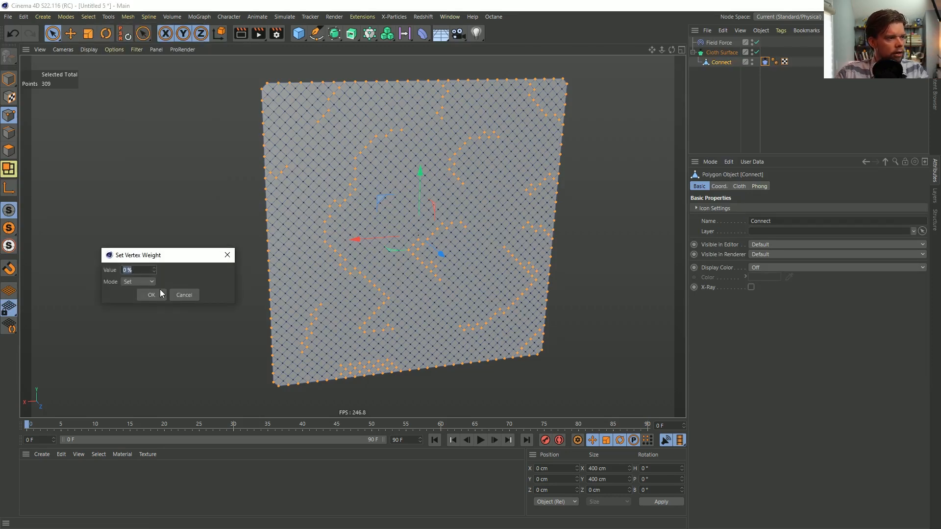
text(100)
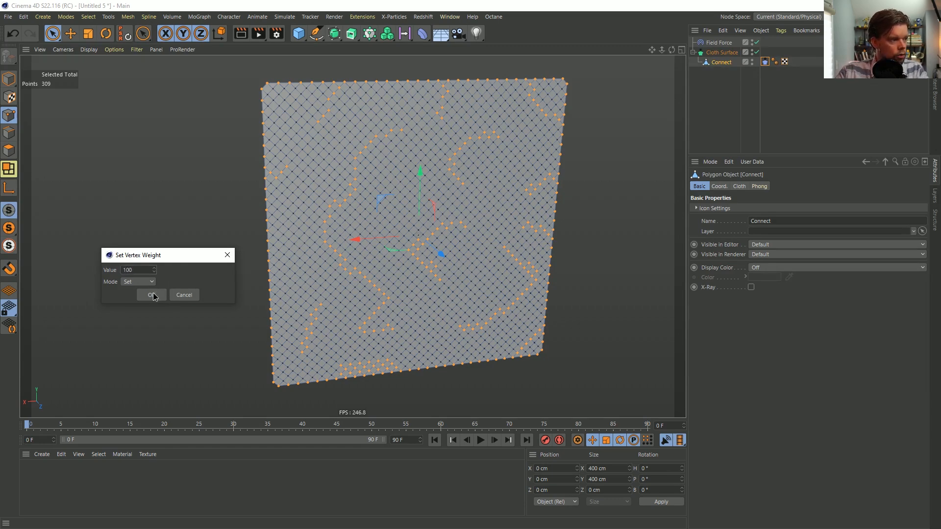
click(153, 293)
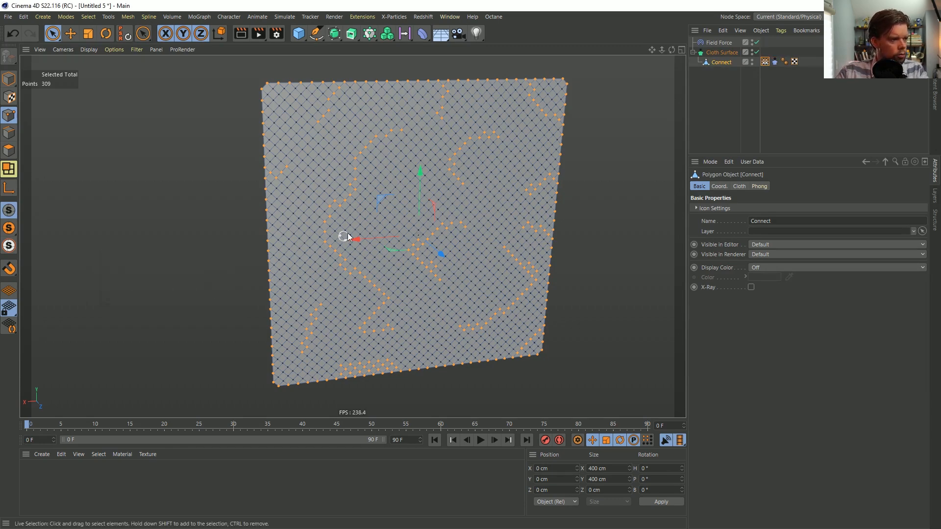
click(764, 61)
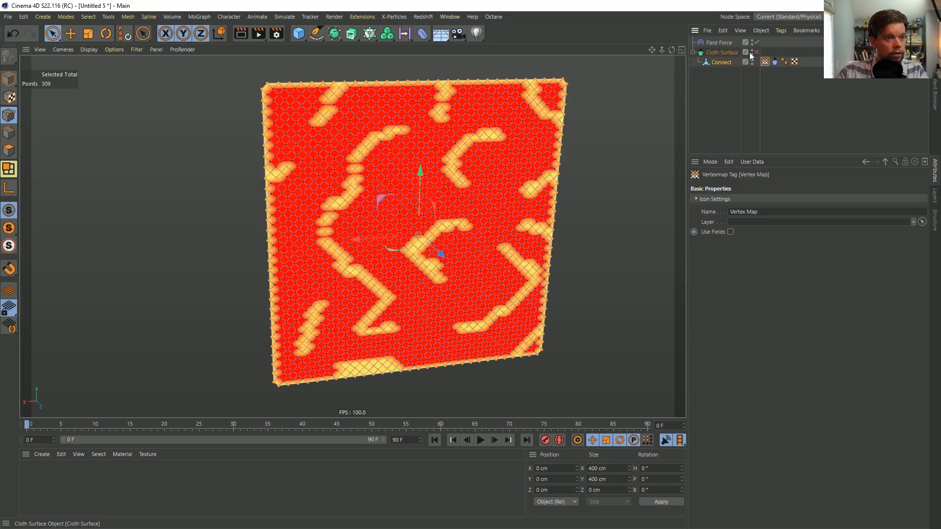
Duplicate the vertex map tag, enable Use Fields on the copy and replace its Freeze layer with the original vertex map
ctrl+drag(765, 62, 808, 63)
click(730, 231)
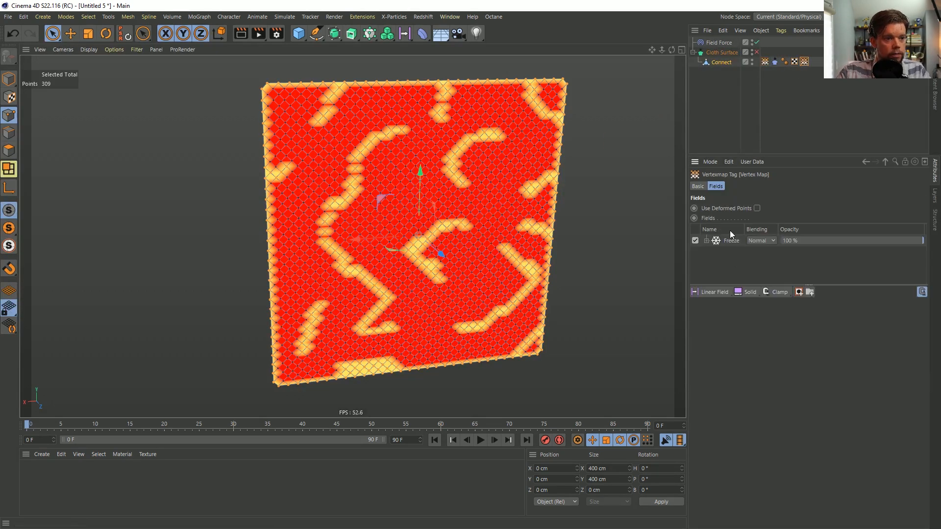
click(730, 242)
key(Delete)
drag(764, 61, 749, 249)
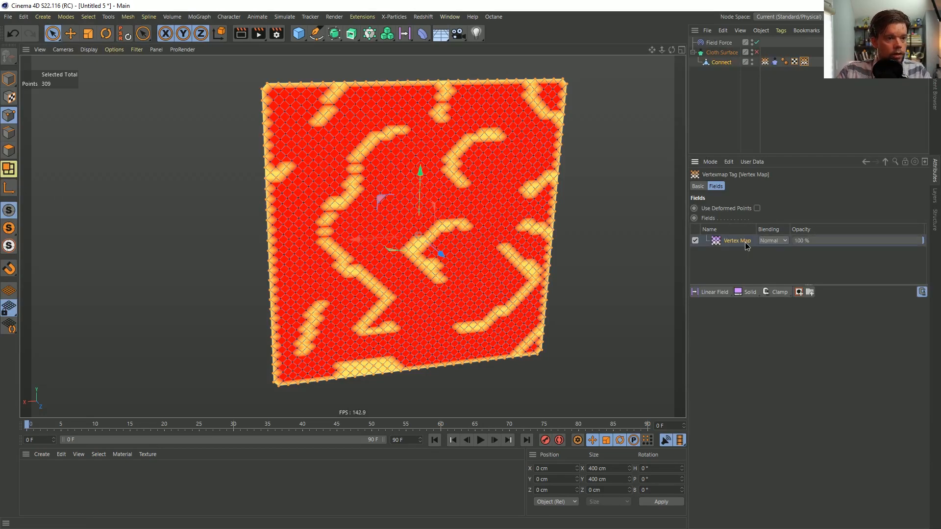
Set the Vertex Map field layer's mode to Average with a radius of 198 cm
click(745, 242)
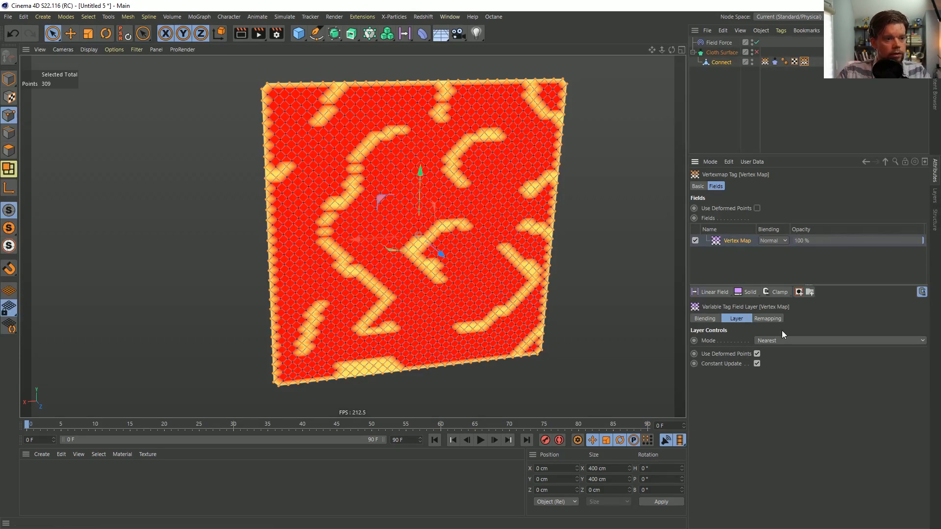
click(780, 343)
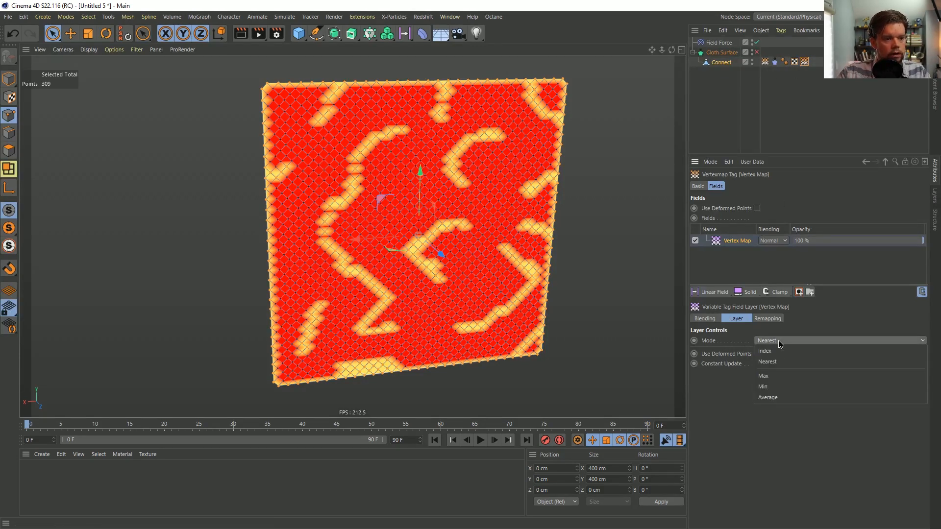
click(784, 397)
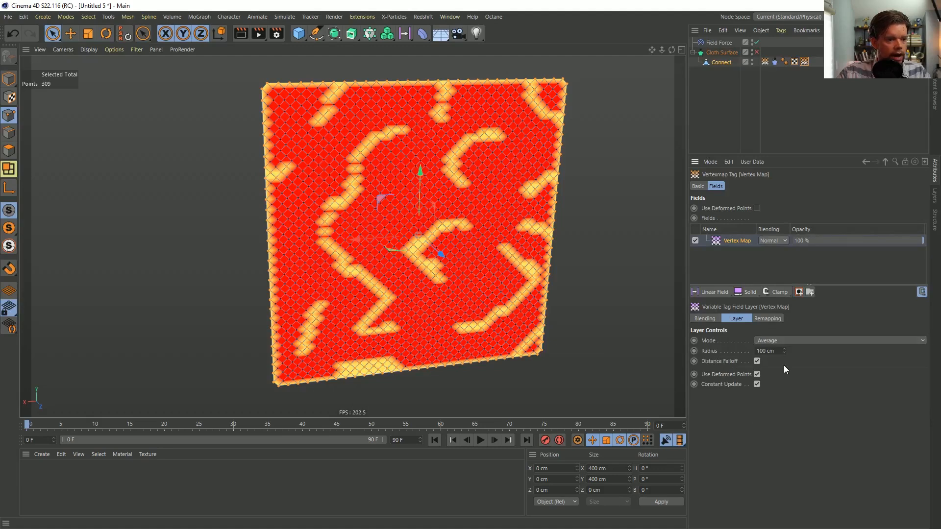
drag(785, 351, 793, 347)
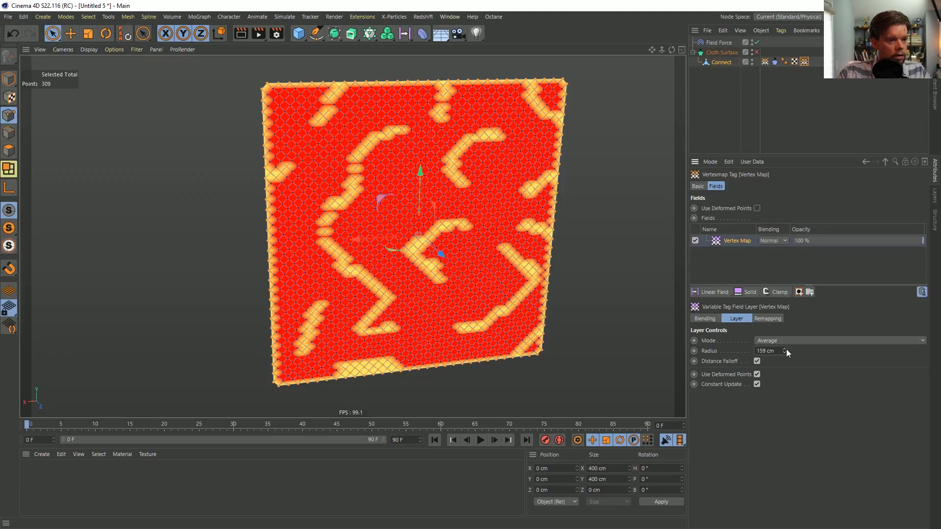
click(825, 78)
click(804, 61)
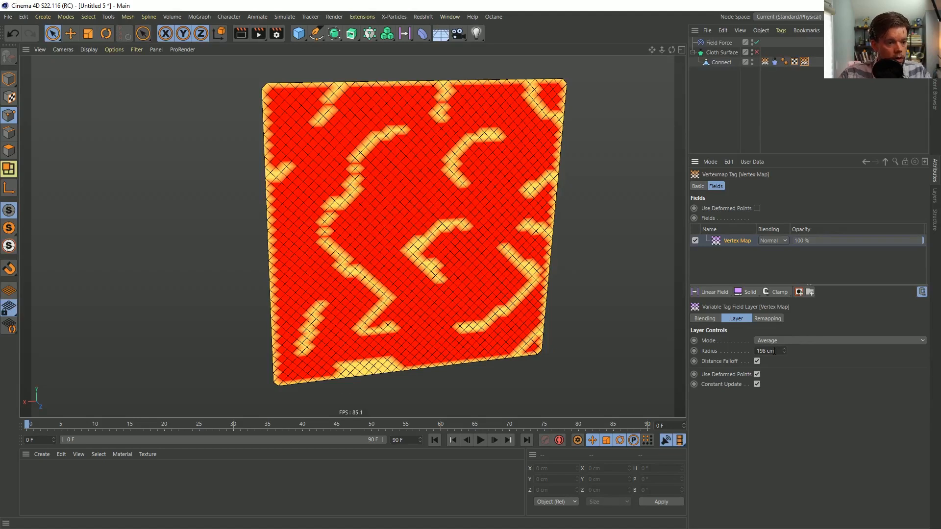
Try the Nearest mode on the Vertex Map field layer and return it to Average
click(771, 340)
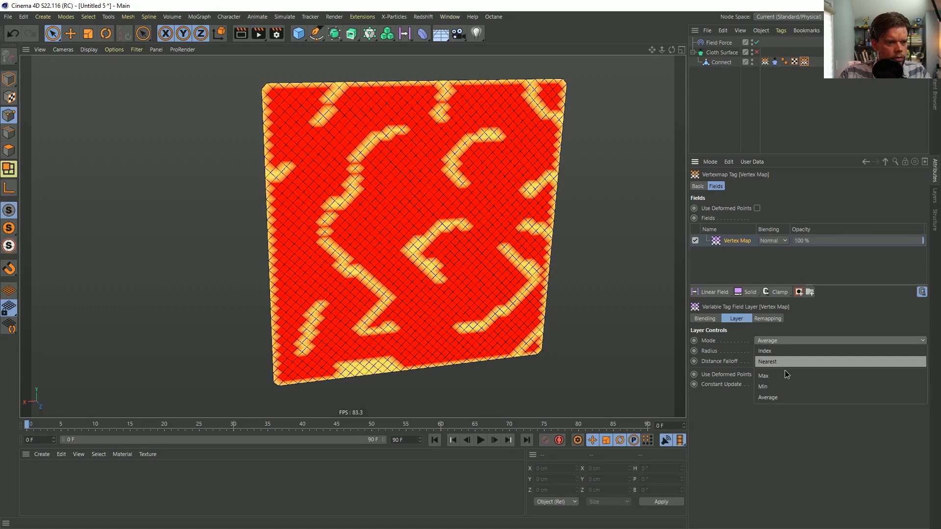
click(787, 361)
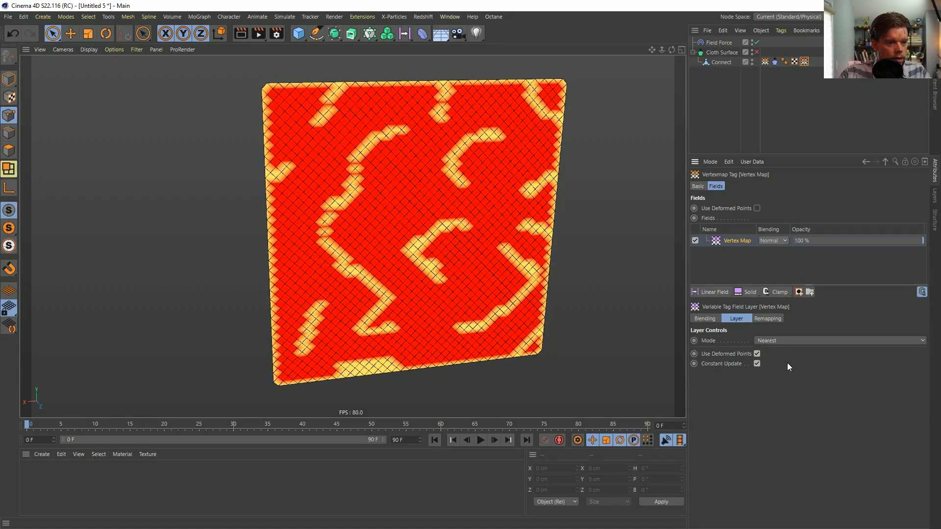
click(768, 341)
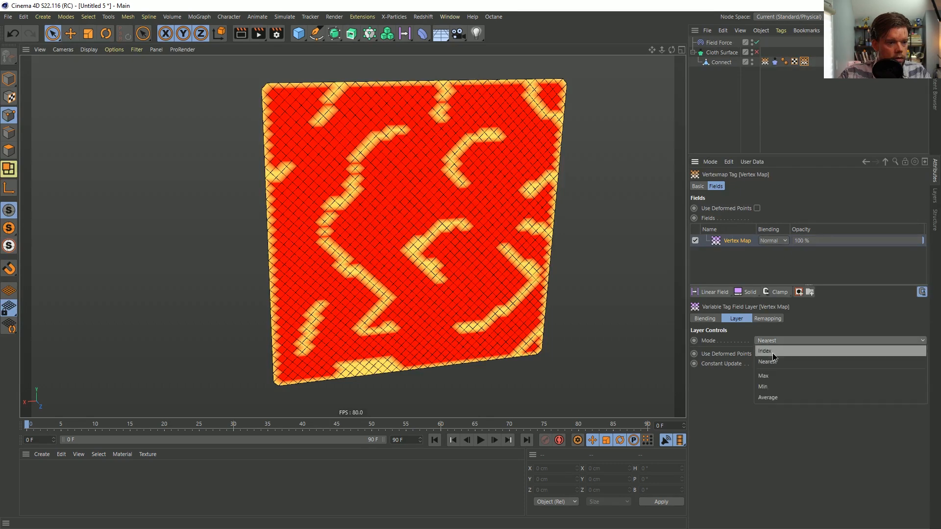
click(782, 398)
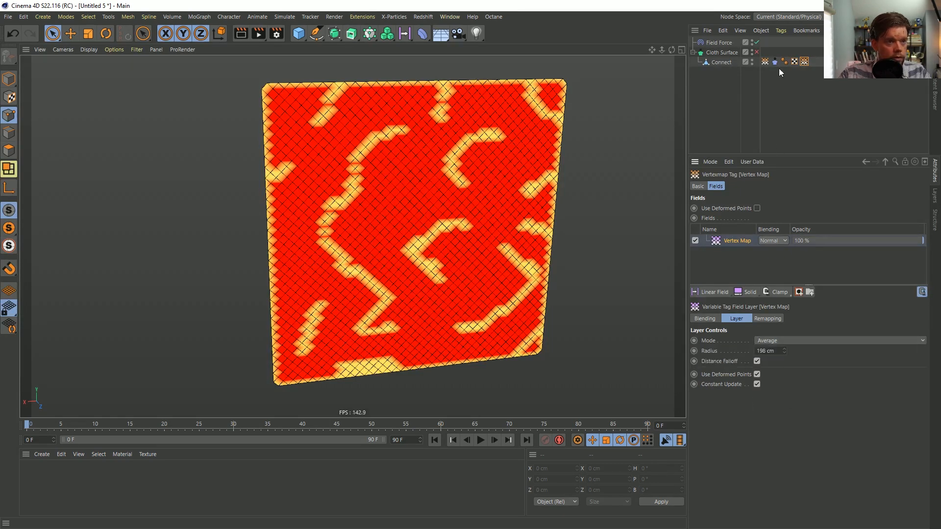
Copy the Connect mesh out of Cloth Surface, keeping only the original vertex map on the copy and only the field-driven one on the child mesh
ctrl+drag(718, 63, 725, 47)
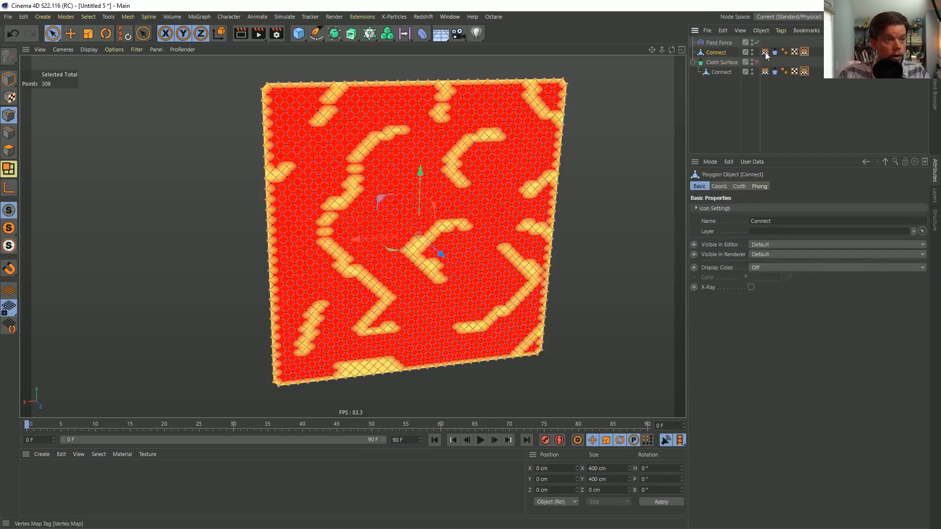
click(804, 51)
key(Delete)
click(765, 71)
key(Delete)
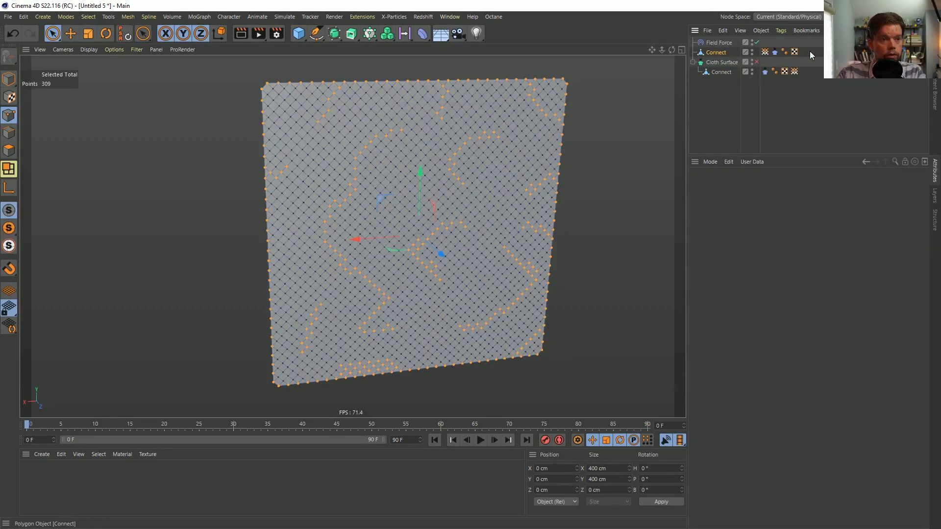
Delete the Cloth tag from the copied Connect mesh and hide the copy
click(774, 52)
key(Delete)
click(752, 51)
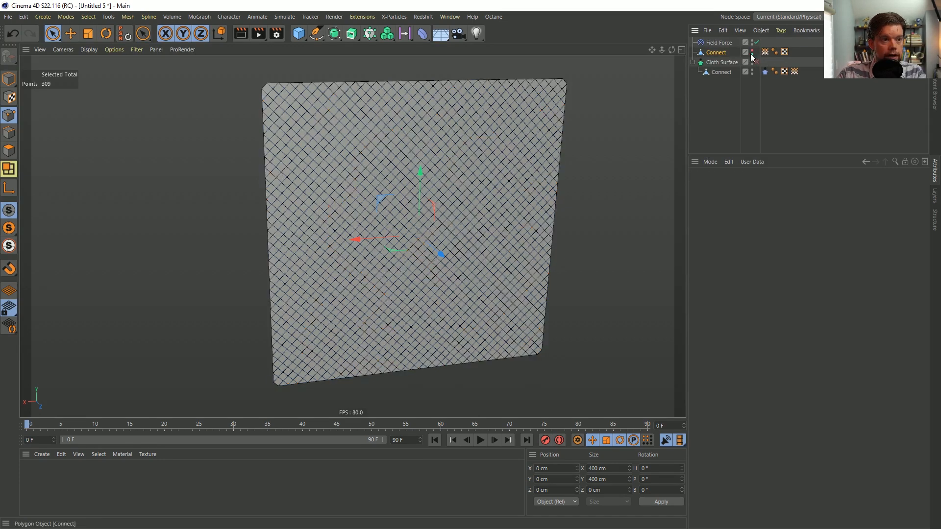
Link the copied mesh's vertex map into the child Connect's field-driven vertex map and set the layer's radius to 94 cm
click(794, 71)
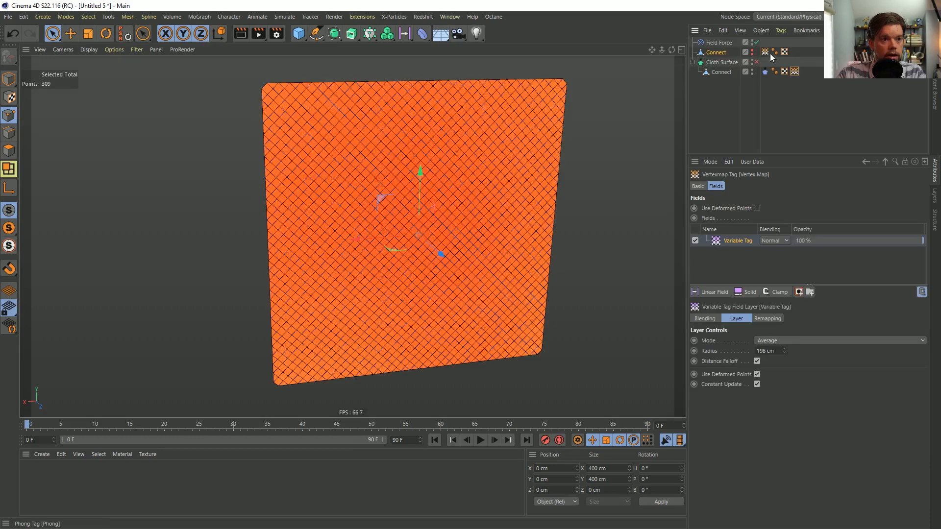
drag(735, 240, 734, 240)
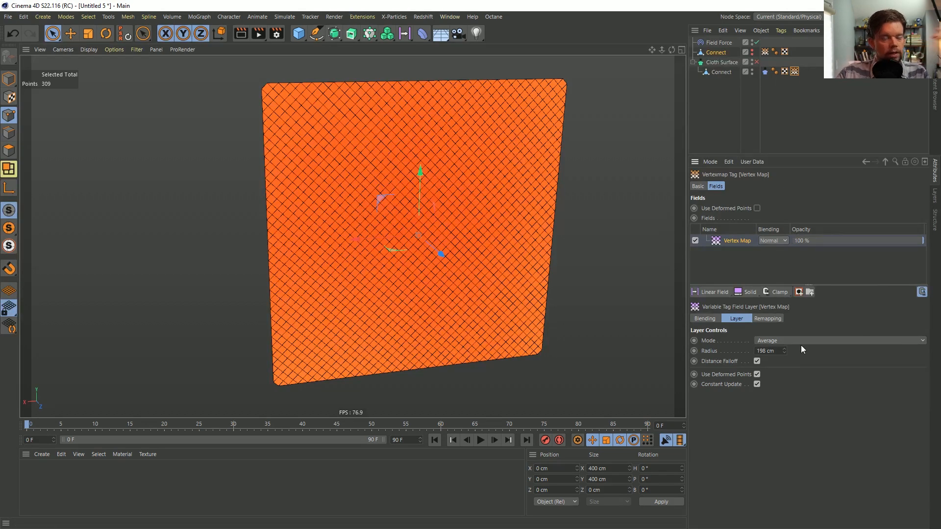
drag(784, 351, 784, 409)
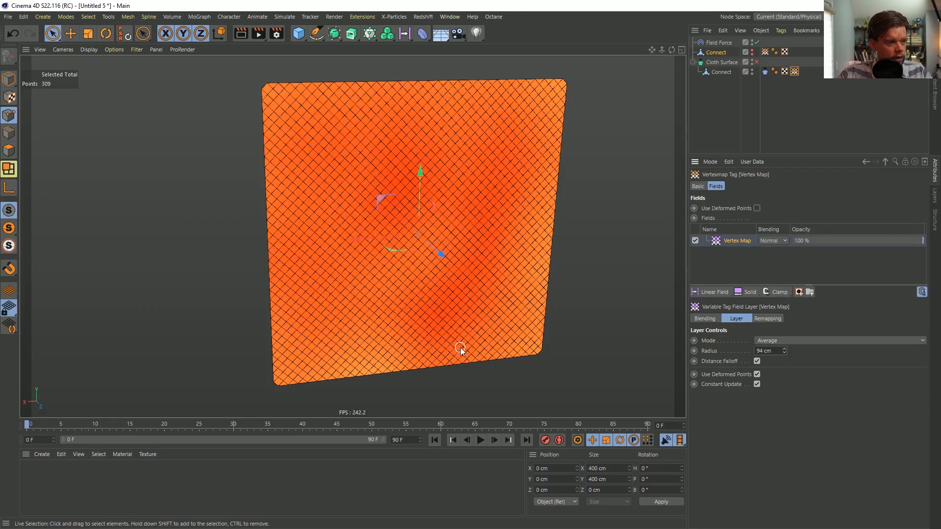
Add a Curve modifier above the Vertex Map layer and reshape it to rise steeply to full value at about 0.27
click(776, 292)
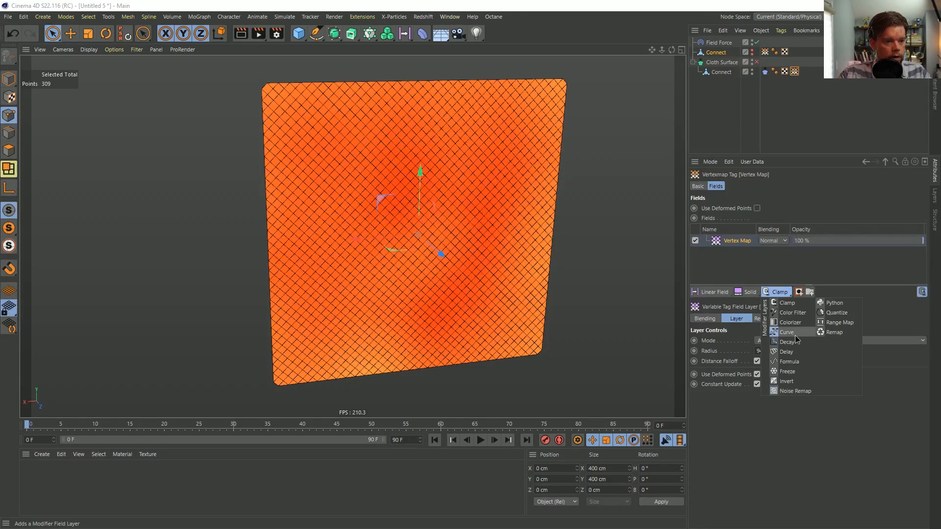
click(789, 333)
drag(753, 410, 729, 435)
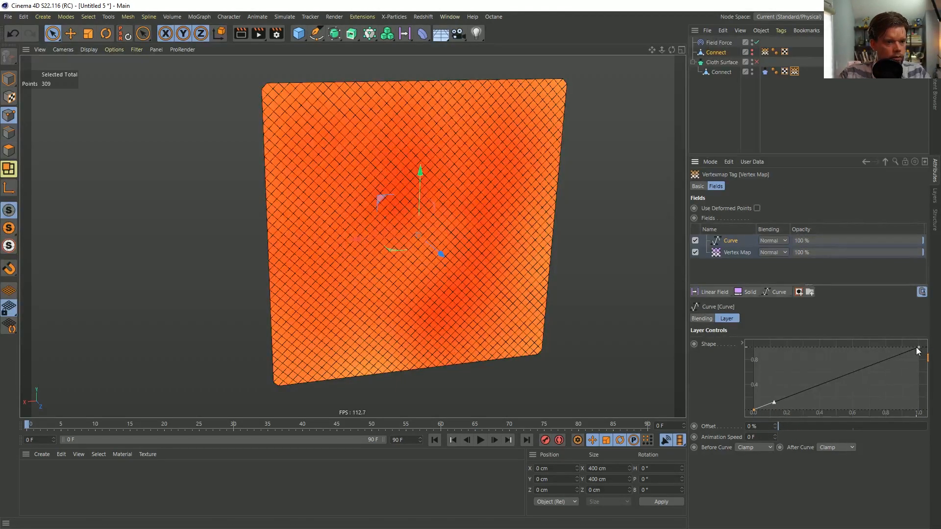
drag(919, 349, 794, 367)
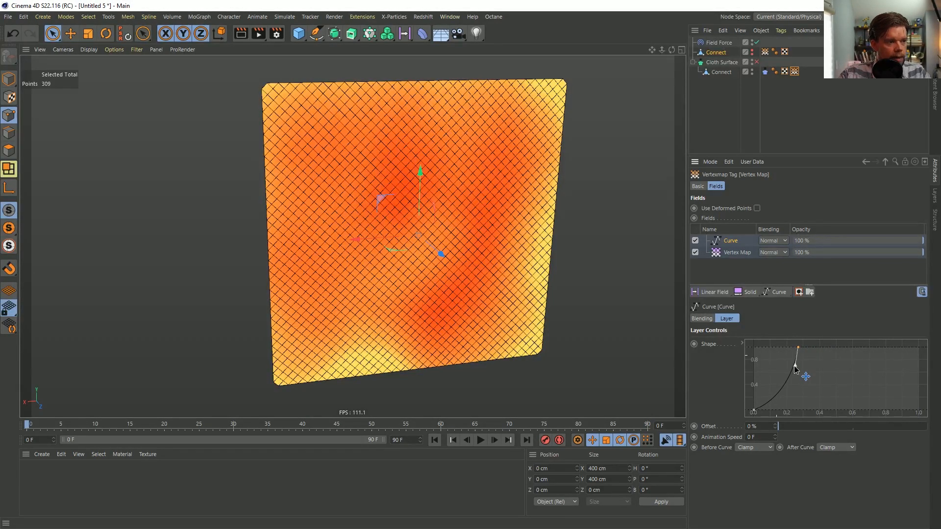
mouse_move(775, 408)
mouse_down()
mouse_move(757, 392)
mouse_move(779, 408)
mouse_move(767, 391)
mouse_move(773, 397)
mouse_up()
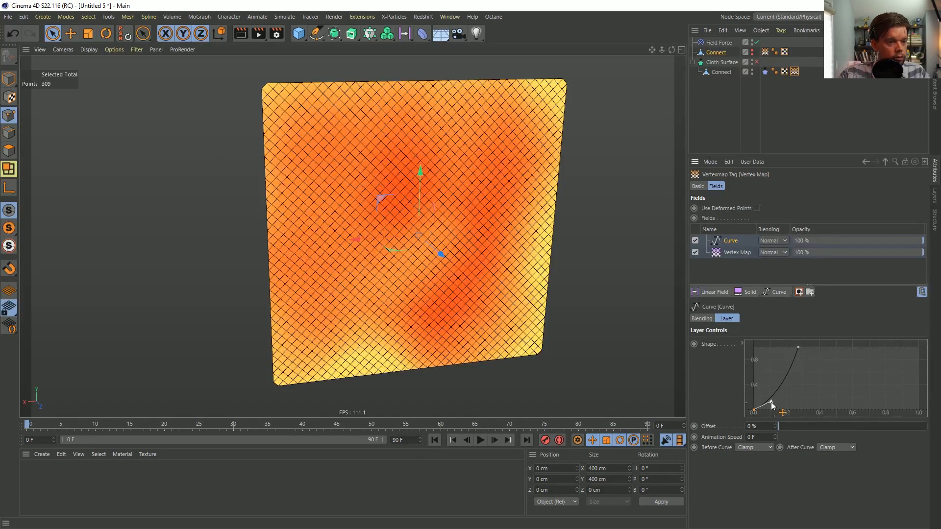
Examine the blurred vertex map on the mesh from several angles and check both Connect meshes' vertex map tags
click(780, 292)
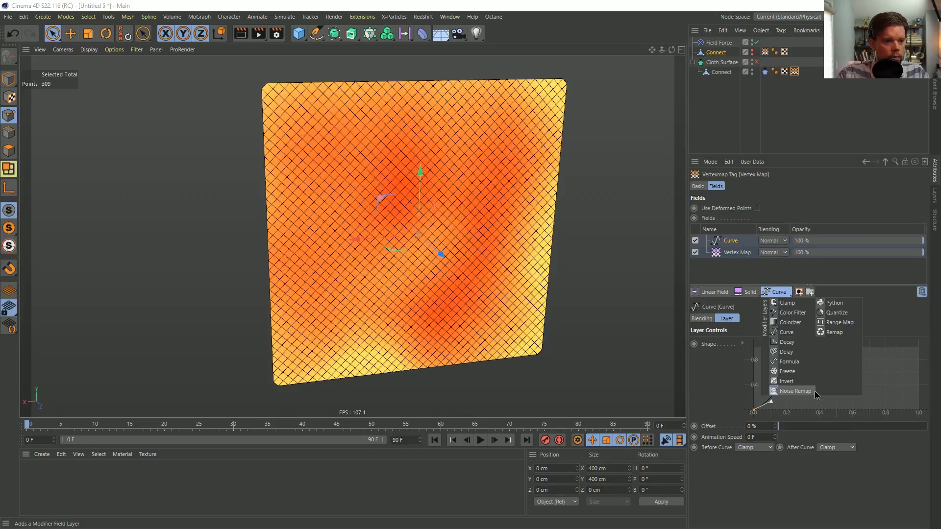
click(888, 315)
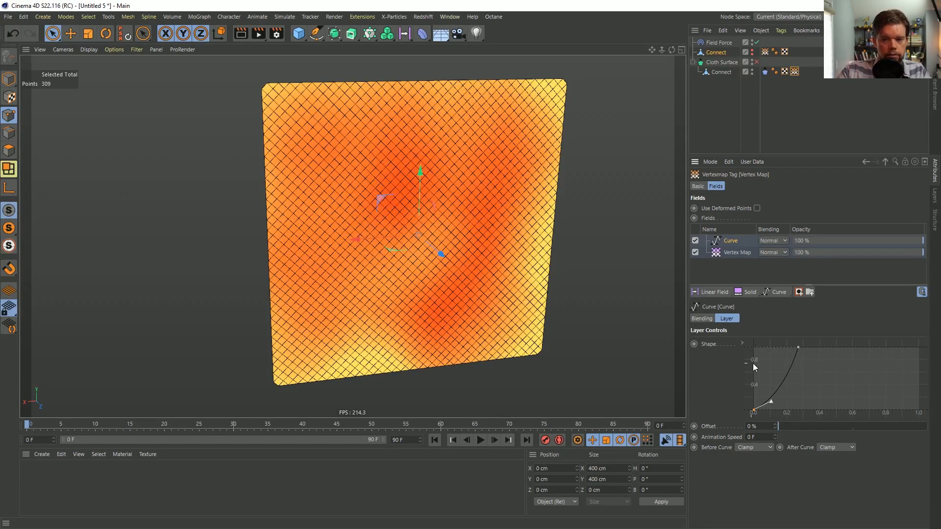
mouse_move(434, 217)
alt+mouse_down()
mouse_move(404, 202)
mouse_move(425, 215)
alt+mouse_up()
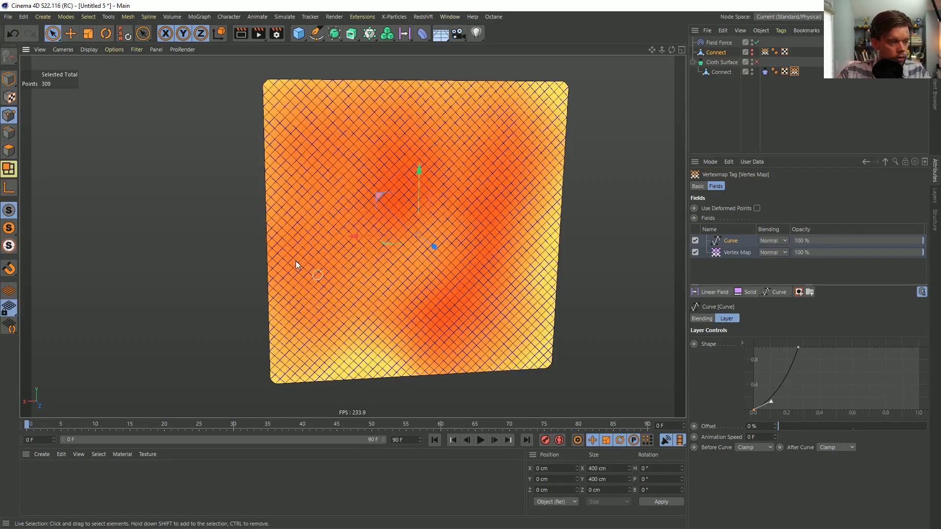
mouse_move(471, 220)
alt+mouse_down()
mouse_move(461, 199)
mouse_move(473, 208)
alt+mouse_up()
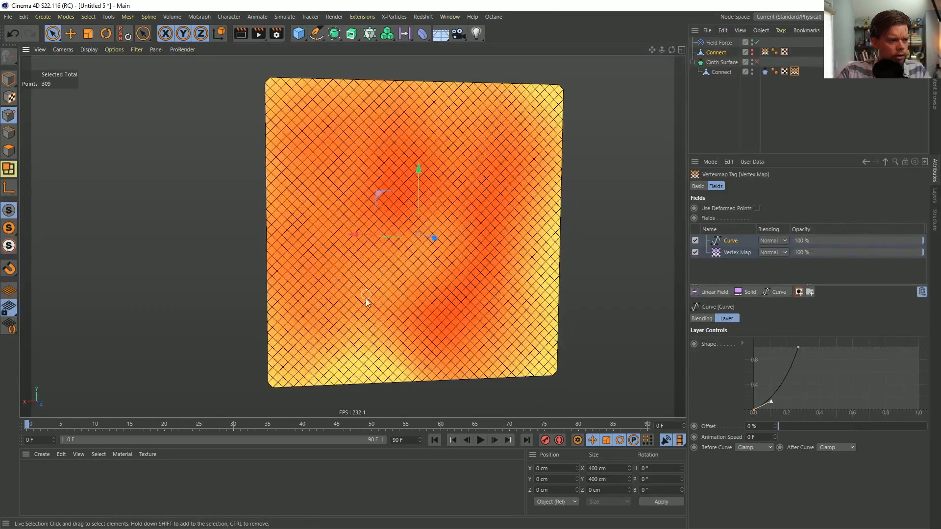
click(765, 52)
click(795, 72)
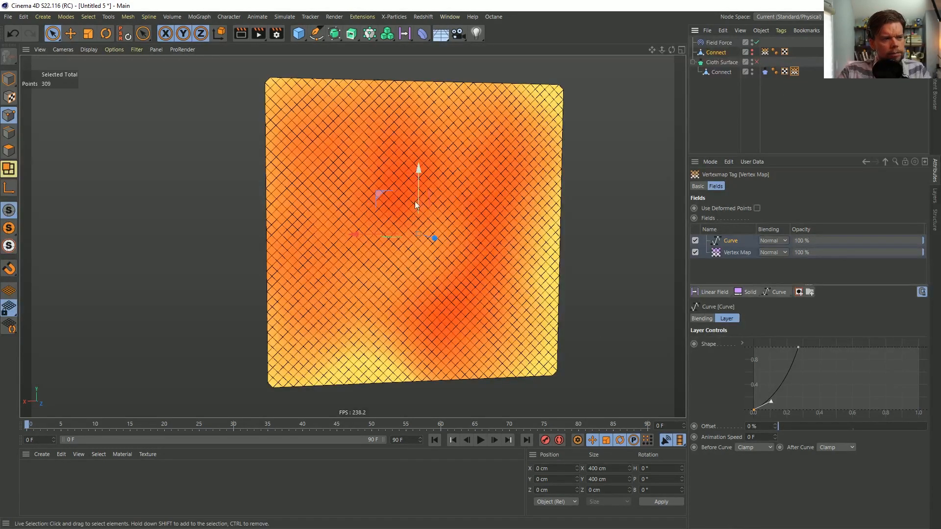
alt+drag(493, 225, 503, 244)
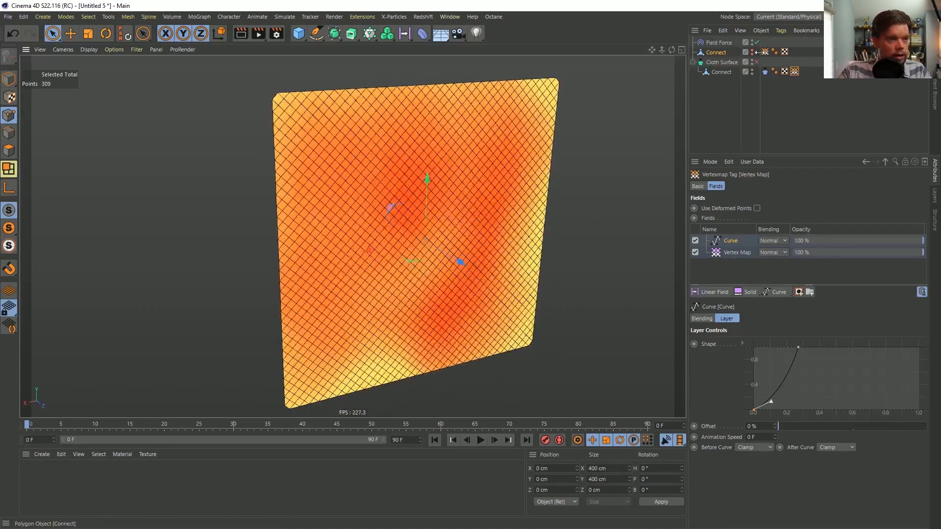
Try the blurred vertex map as the Cloth tag's Tear map with the simulation playing, and undo the assignment
click(764, 72)
key(F8)
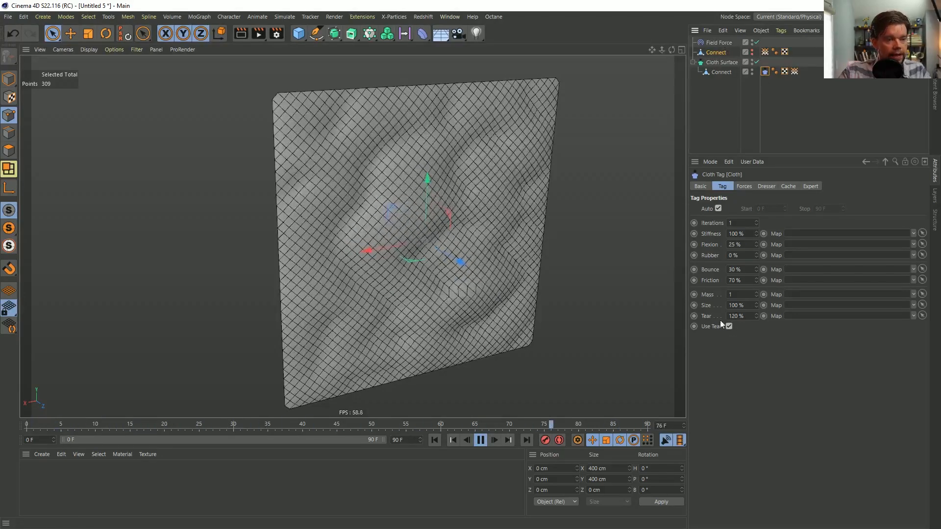
drag(795, 72, 816, 318)
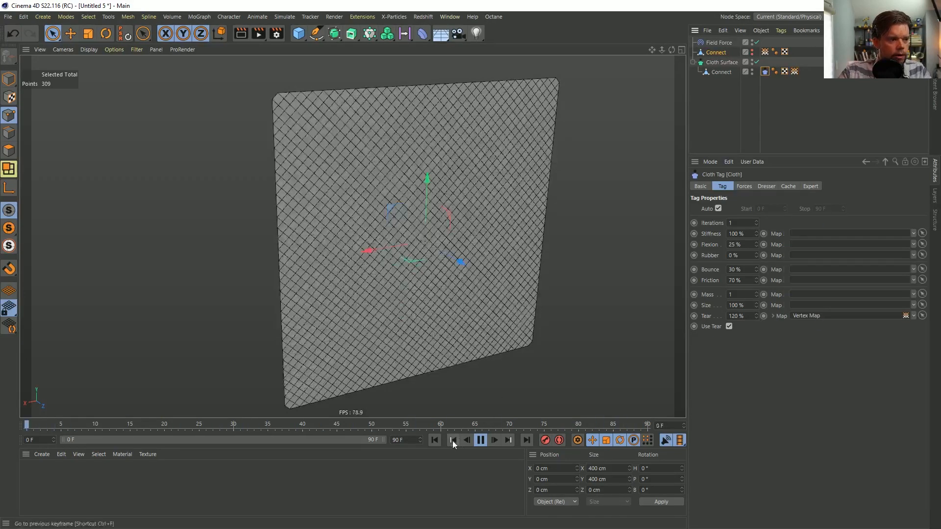
key(ctrl+z)
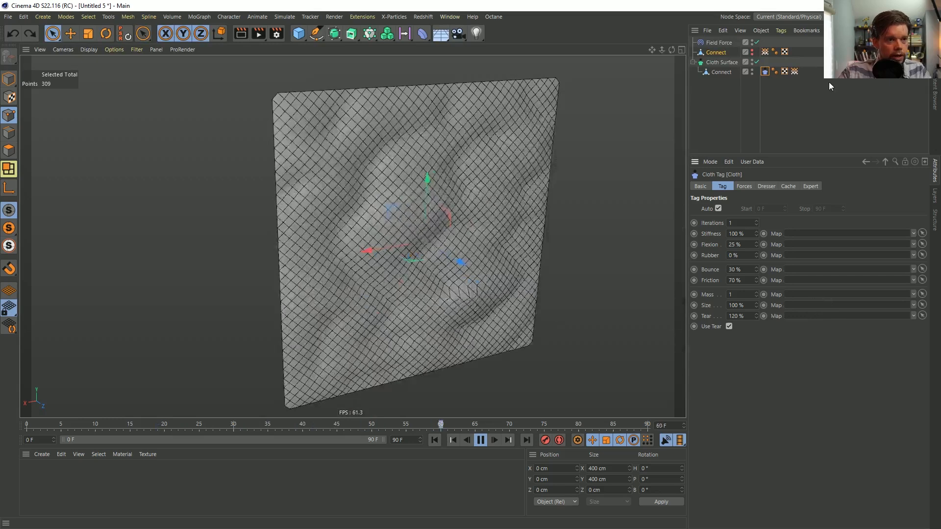
Assign the child Connect's field-driven vertex map as the Cloth tag's Stiffness map and check the tearing in playback
drag(795, 71, 797, 138)
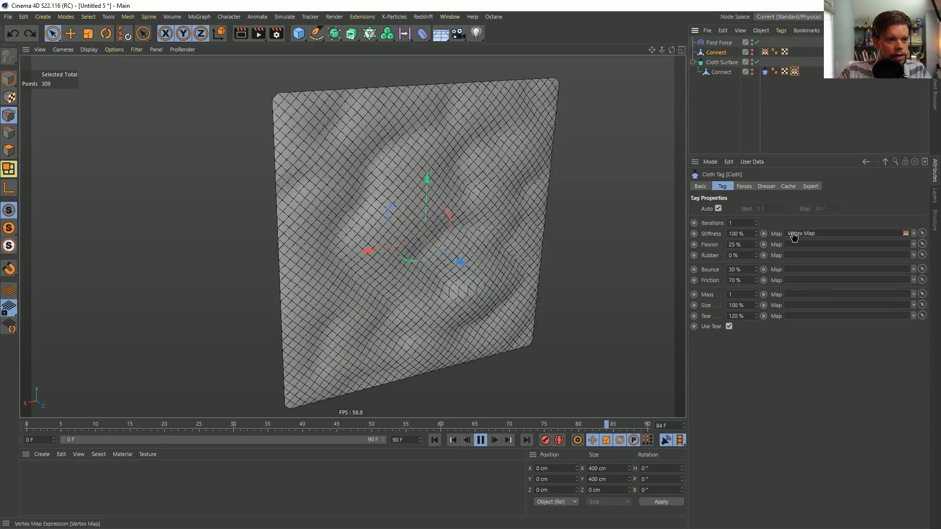
mouse_move(793, 240)
mouse_down()
mouse_move(790, 283)
mouse_move(793, 233)
mouse_up()
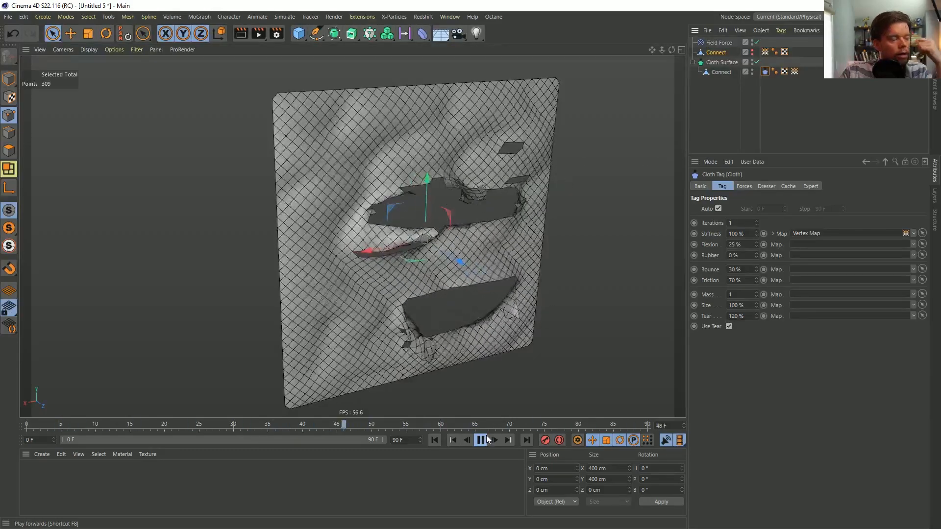
click(485, 439)
alt+drag(487, 283, 463, 257)
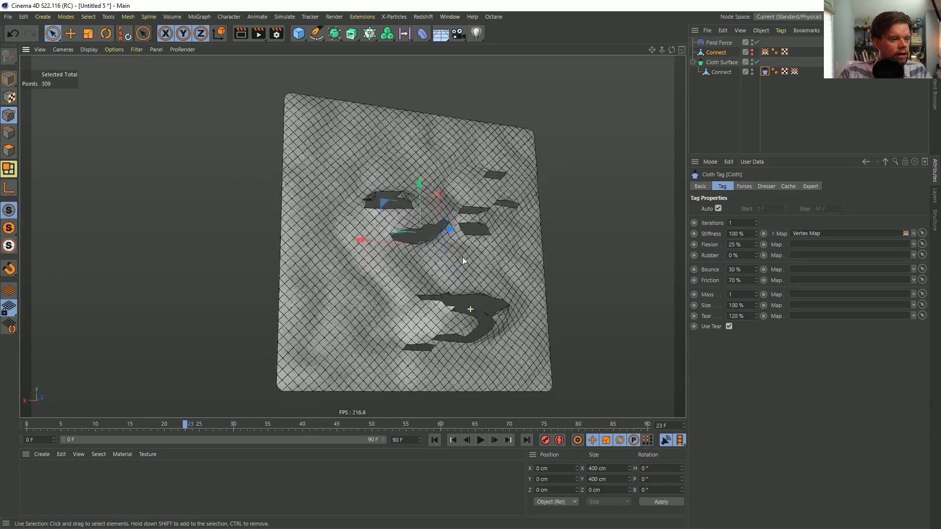
click(481, 440)
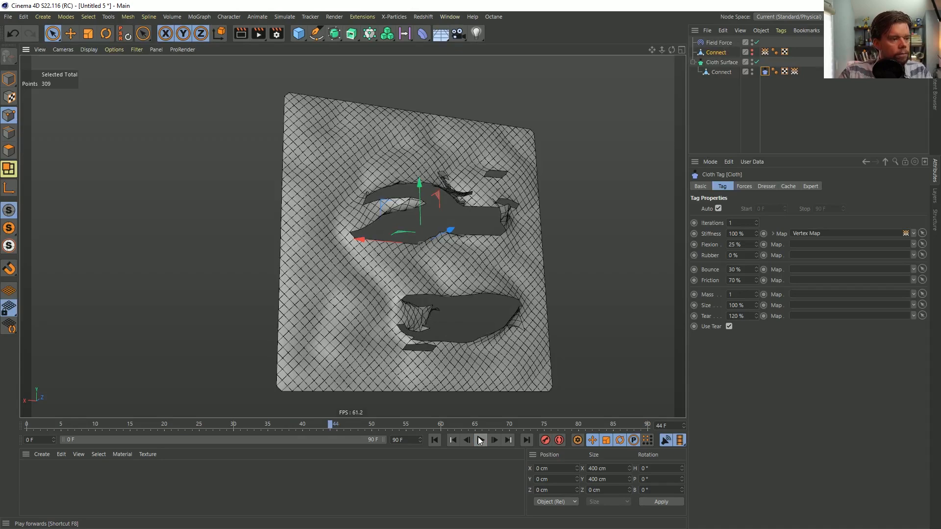
Restart the simulation, advance to frame 14 and examine the first tears in the cloth up close
click(434, 440)
click(482, 440)
click(482, 441)
click(495, 441)
click(495, 440)
click(495, 441)
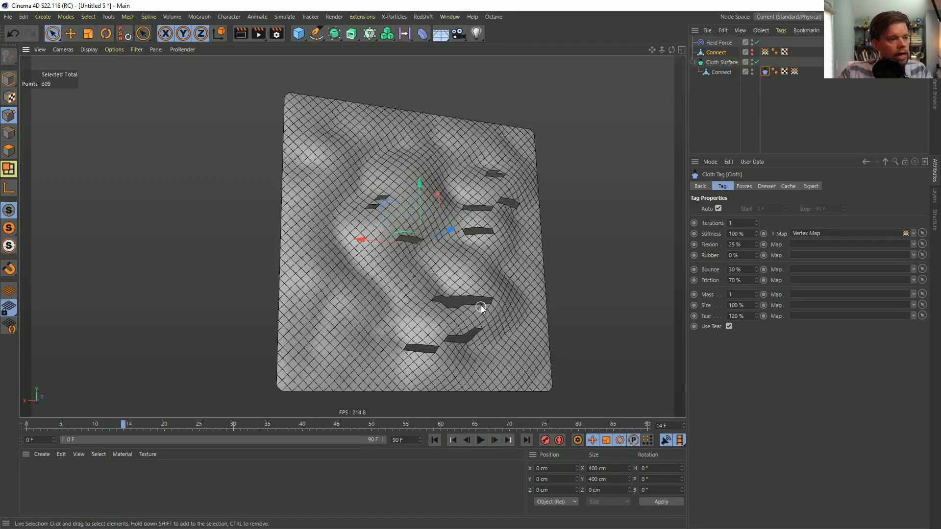
alt+drag(480, 309, 480, 252)
alt+right_drag(481, 252, 531, 197)
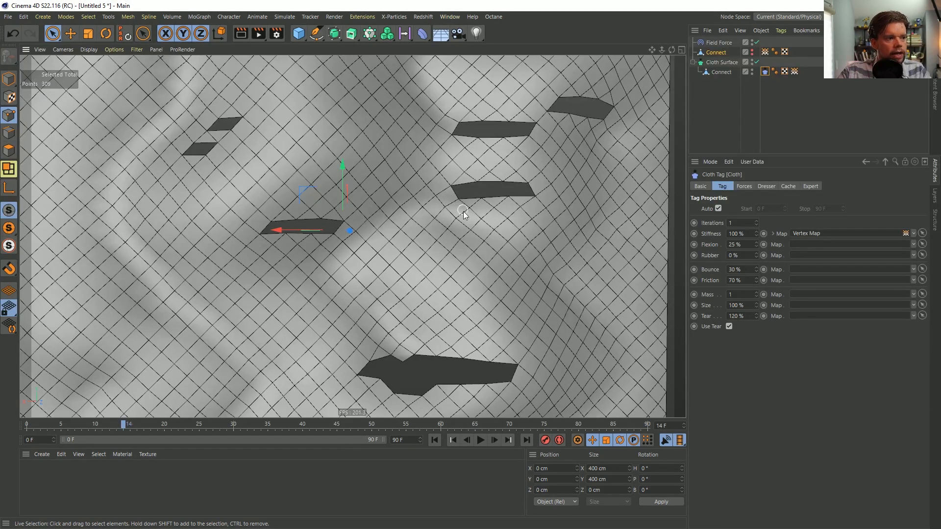
alt+drag(409, 194, 428, 186)
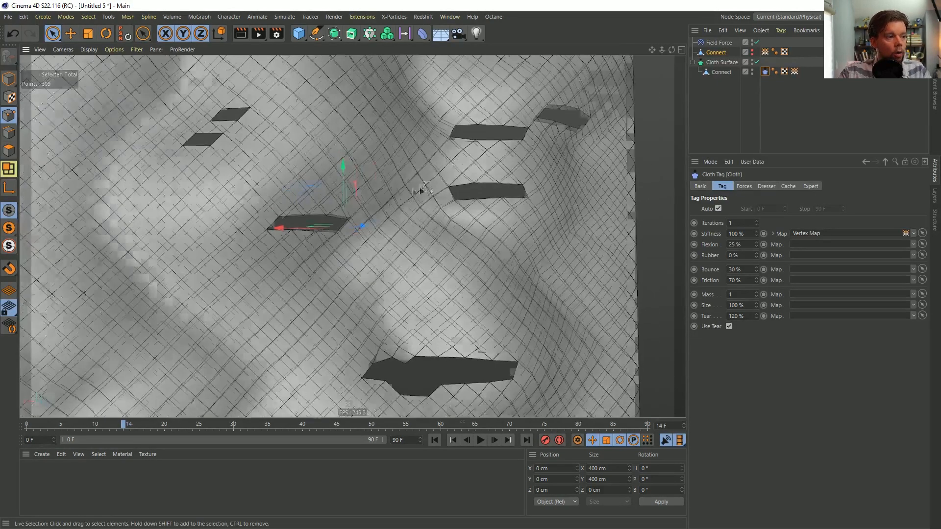
scroll(424, 187, down, 4)
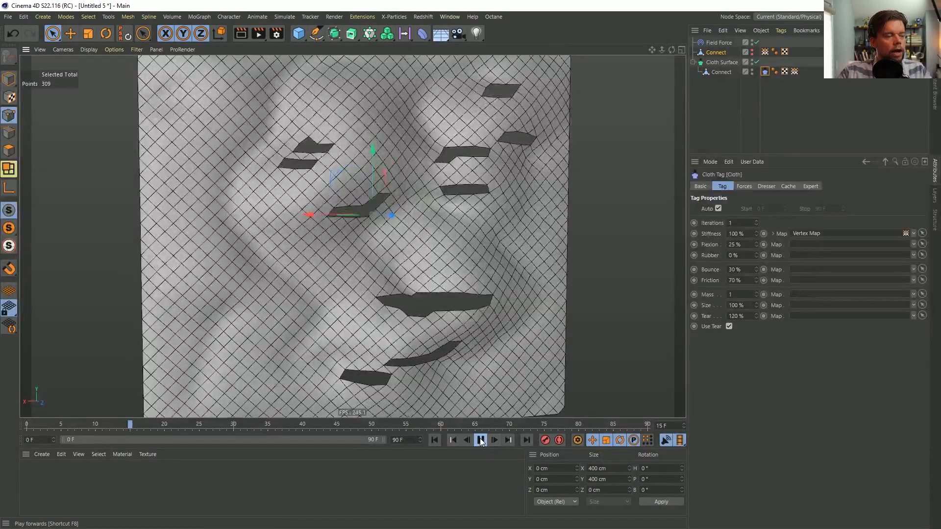
Play the simulation onward, pause it around frame 64 to inspect the larger tears, and resume playback
click(480, 441)
click(479, 442)
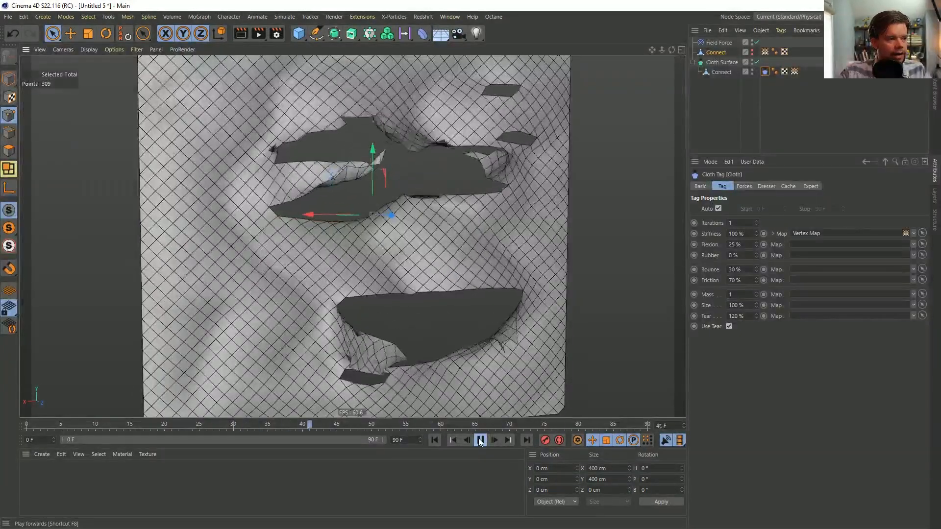
click(480, 442)
mouse_move(482, 229)
alt+mouse_down()
mouse_move(416, 270)
mouse_move(478, 237)
mouse_move(515, 237)
mouse_move(426, 252)
mouse_move(461, 267)
alt+mouse_up()
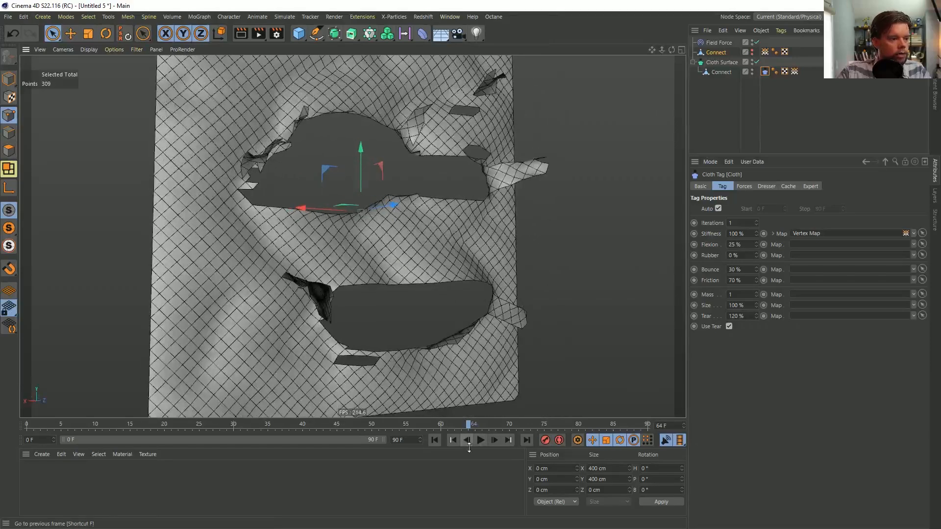
click(488, 444)
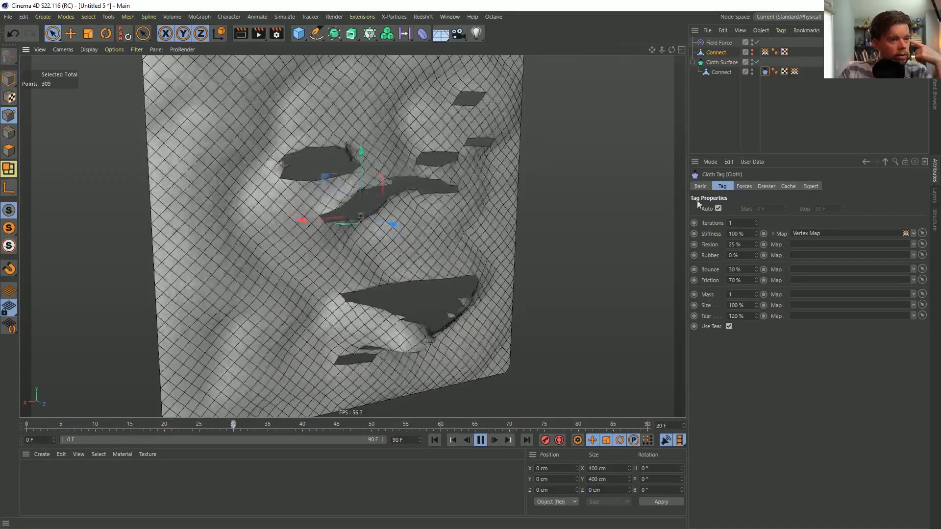
Try the Cloth tag with 10 iterations and a Tear value of 105%
text(0)
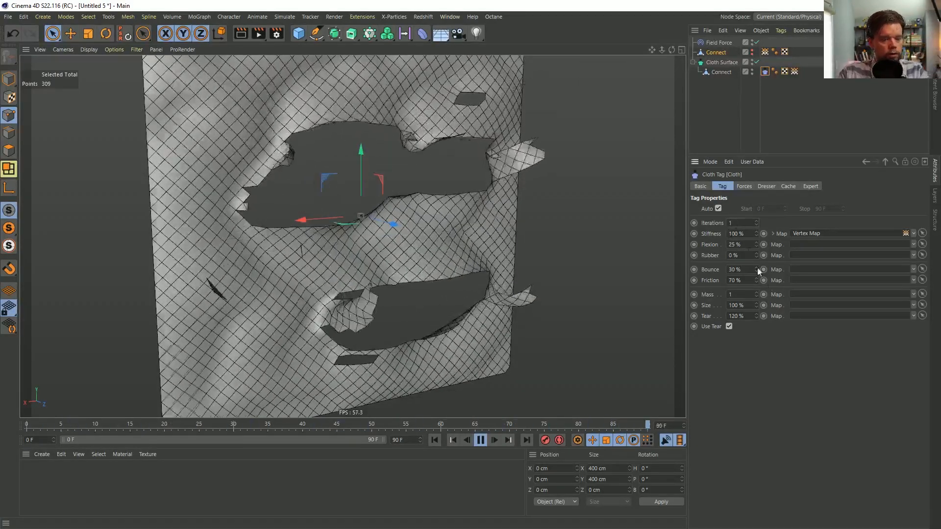
key(Return)
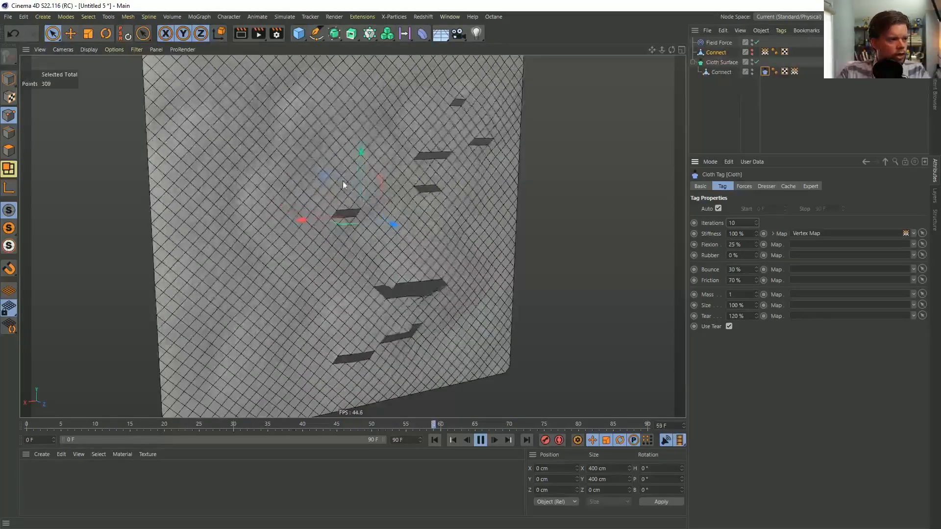
double_click(743, 316)
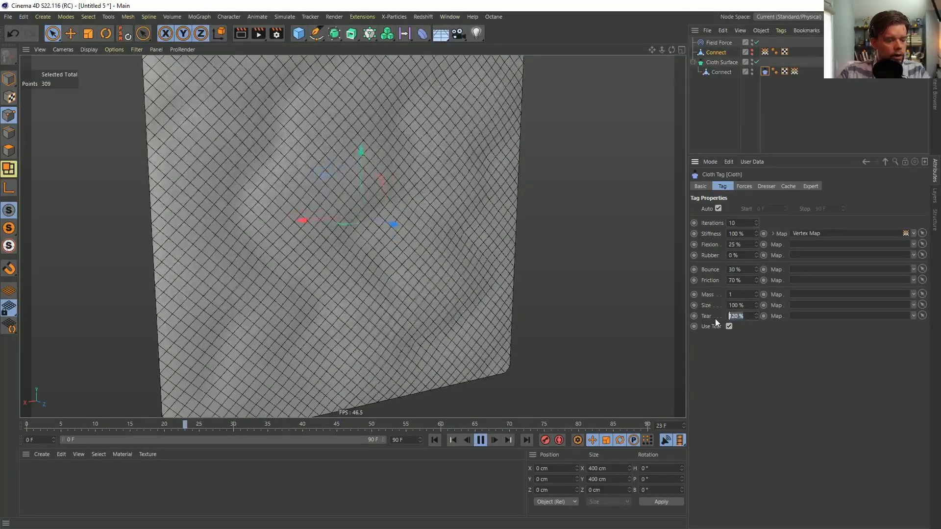
text(105)
key(Return)
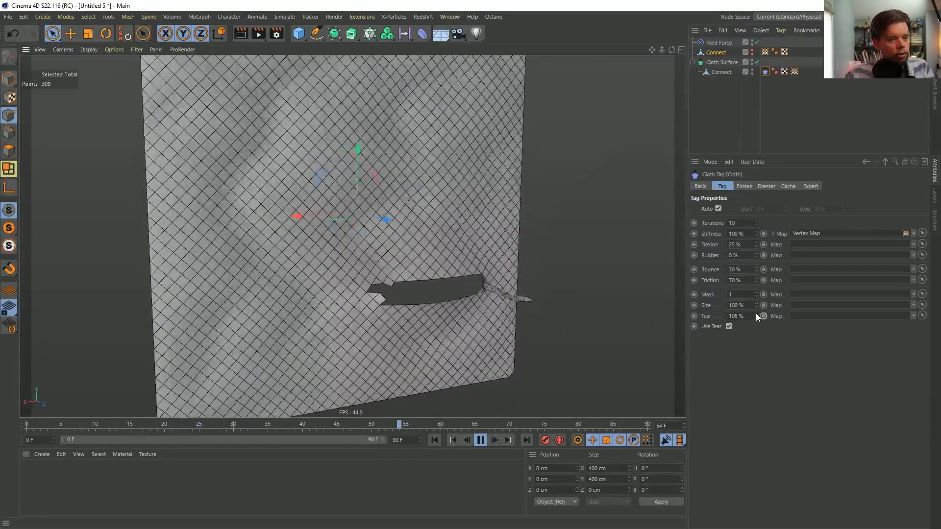
Try raising the Cloth tag's Tear value to 111% during playback and undo the Tear changes
click(757, 314)
click(756, 314)
click(756, 314)
click(756, 314)
click(756, 314)
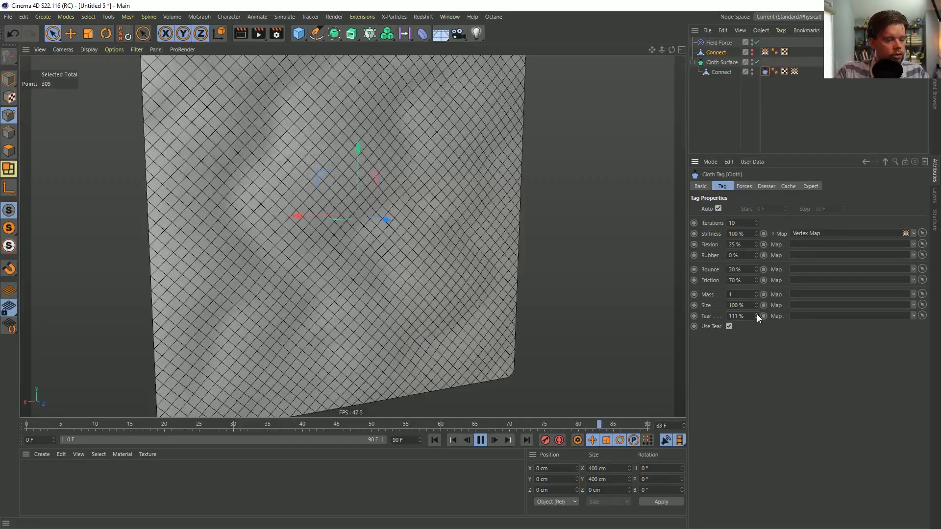
key(ctrl+z)
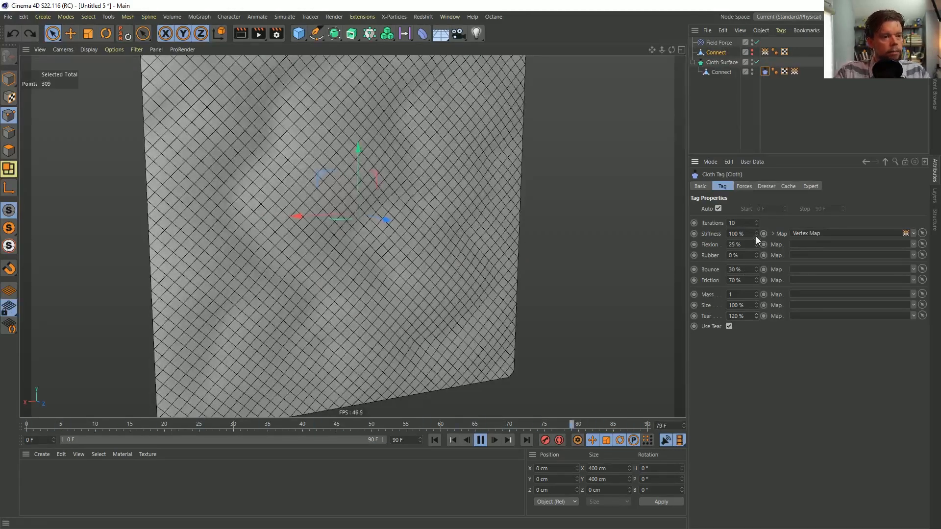
Try 2 iterations on the Cloth tag during playback, and return Iterations to 1
double_click(731, 223)
text(2)
key(Return)
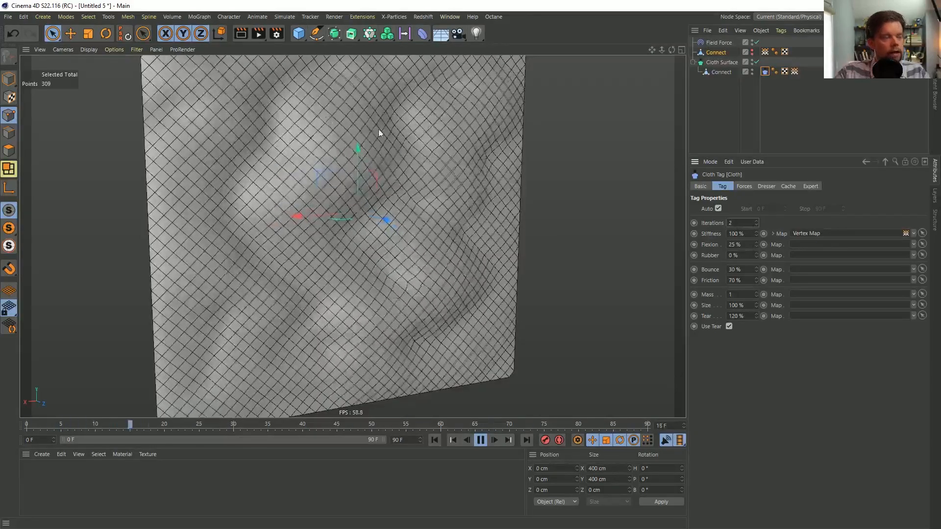
double_click(739, 316)
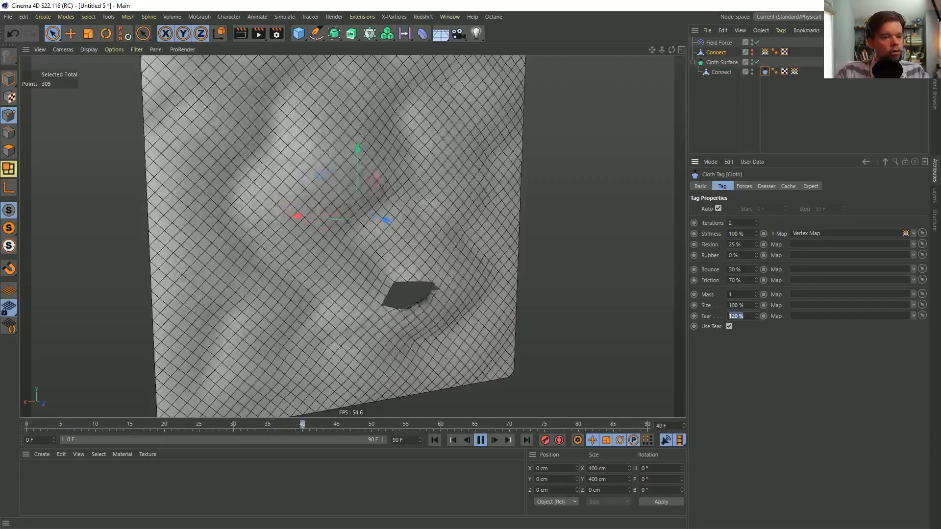
double_click(731, 223)
text(1)
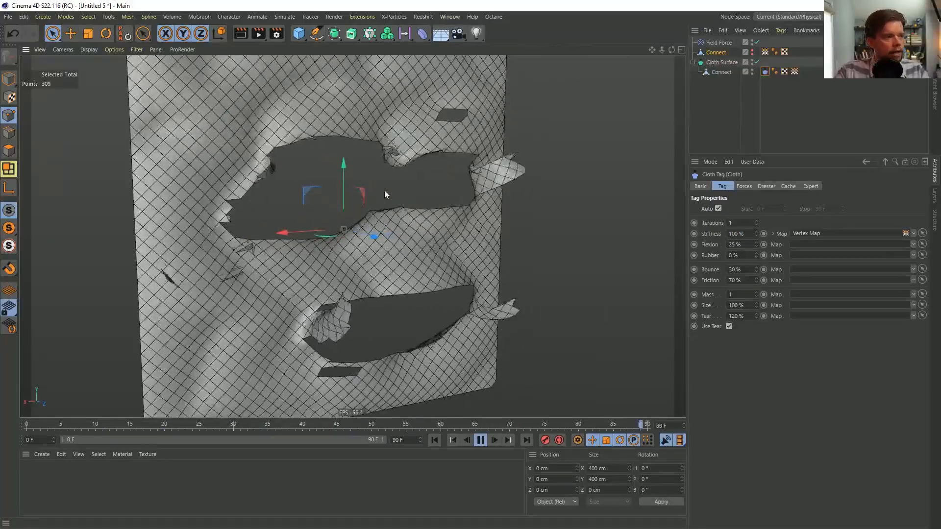
Pause the simulation at frame 69 and examine the torn flaps and detached pieces from several sides
alt+drag(243, 188, 346, 234)
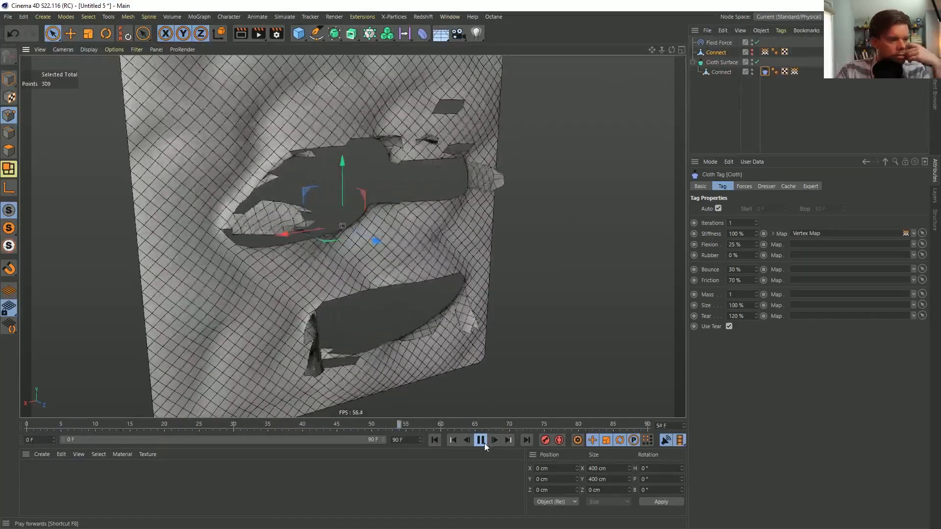
click(481, 441)
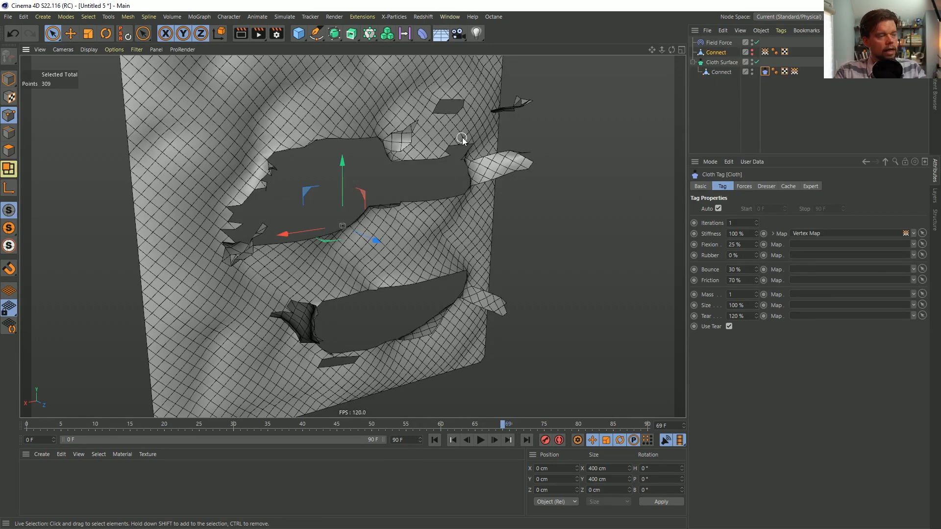
mouse_move(463, 137)
alt+mouse_down()
mouse_move(346, 148)
mouse_move(475, 149)
alt+mouse_up()
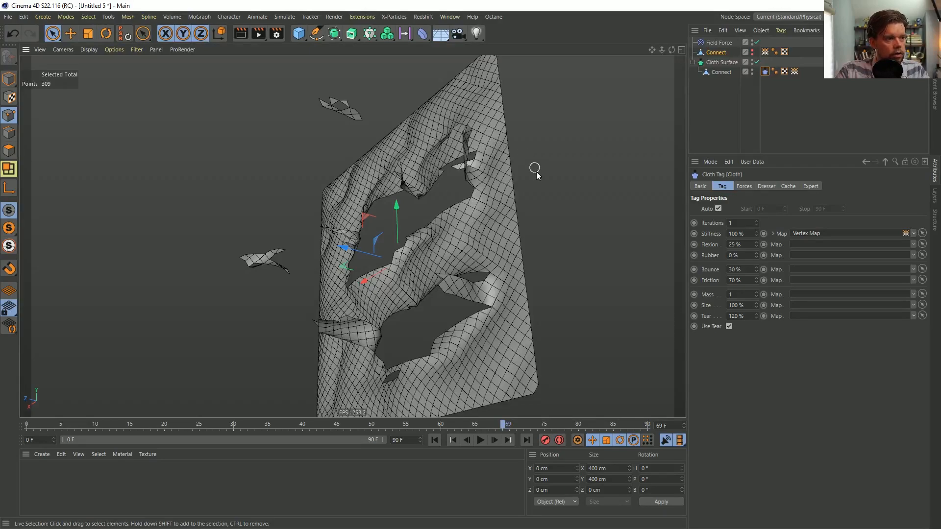
alt+drag(438, 310, 457, 316)
alt+right_drag(457, 312, 595, 292)
alt+drag(443, 269, 497, 238)
alt+right_drag(498, 238, 419, 215)
alt+drag(419, 215, 416, 269)
alt+right_drag(416, 269, 500, 222)
alt+drag(501, 222, 452, 219)
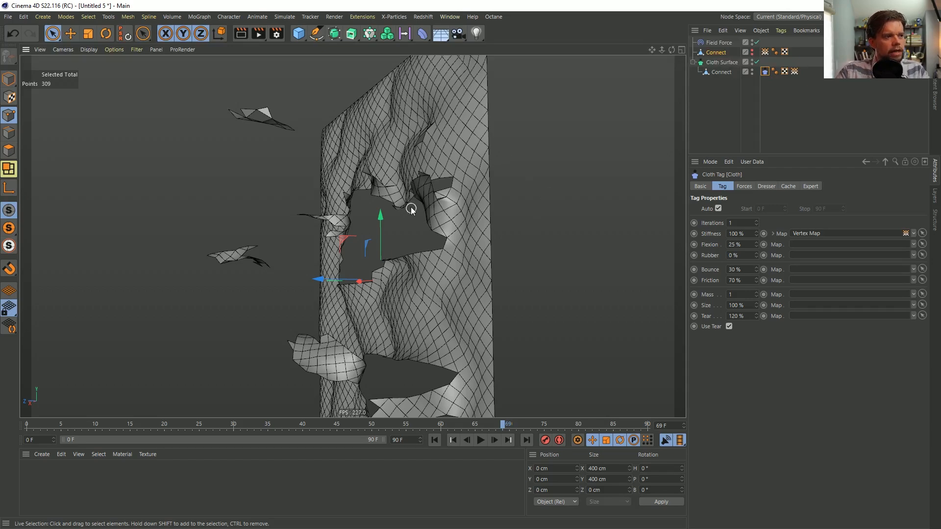
alt+drag(453, 219, 504, 221)
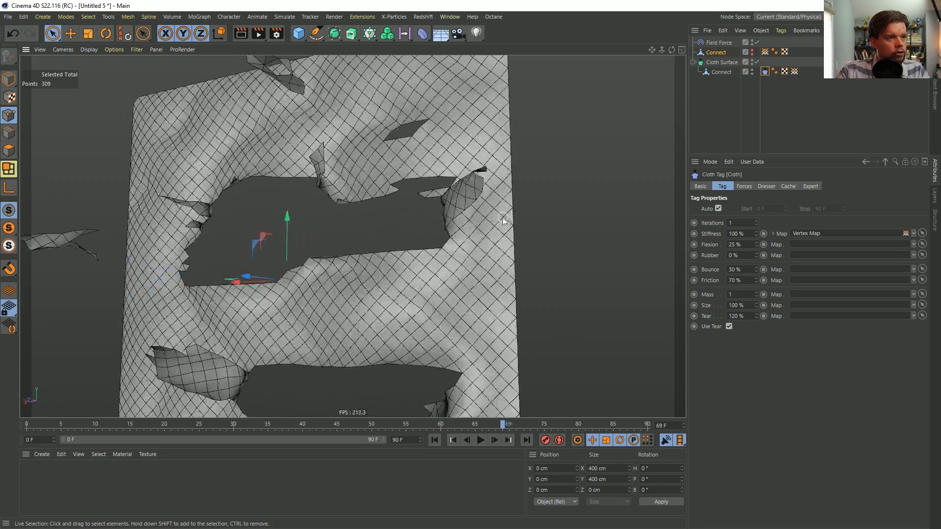
Add the Cloth Surface as a field layer above Solid in the Field Force and set its mode to Surface
click(720, 44)
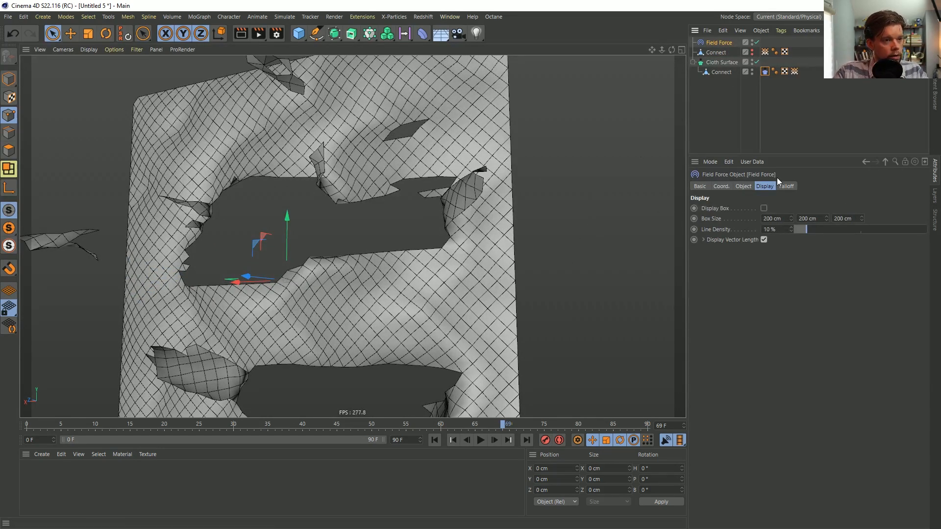
click(743, 186)
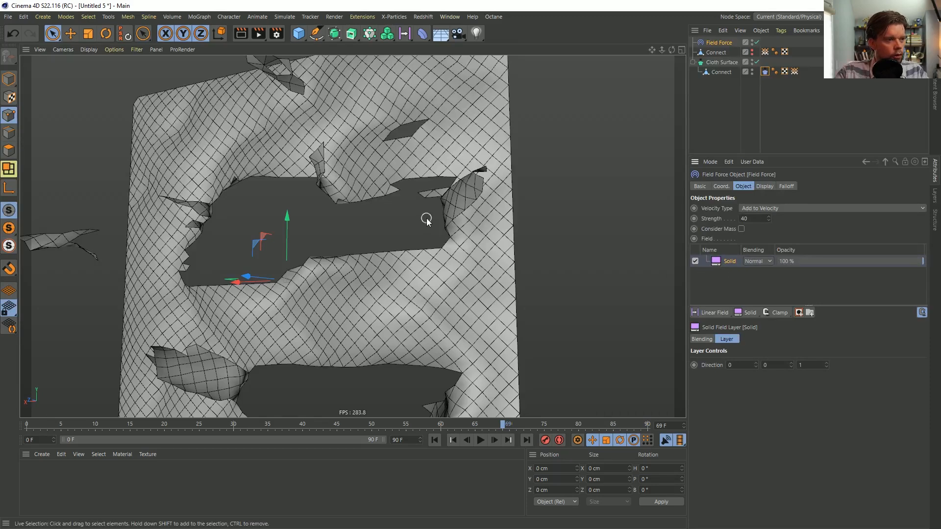
alt+drag(426, 220, 406, 216)
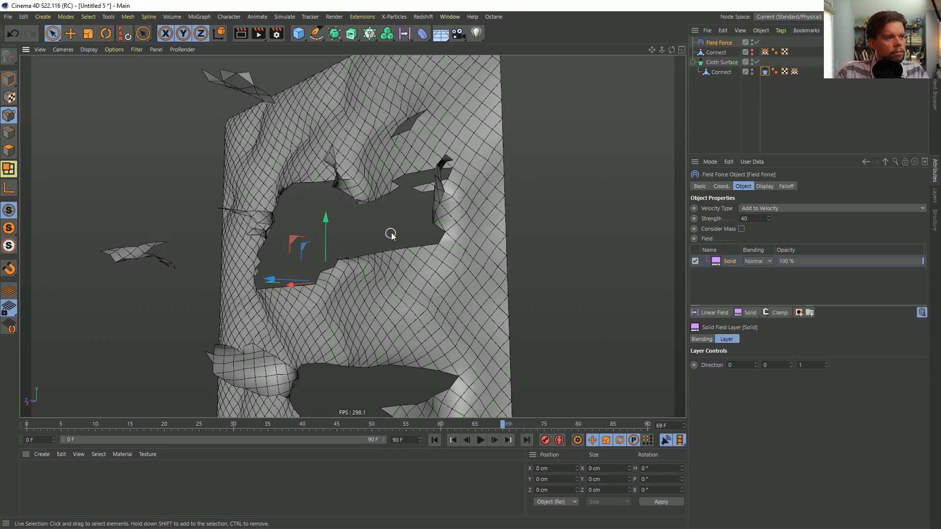
alt+drag(507, 200, 675, 225)
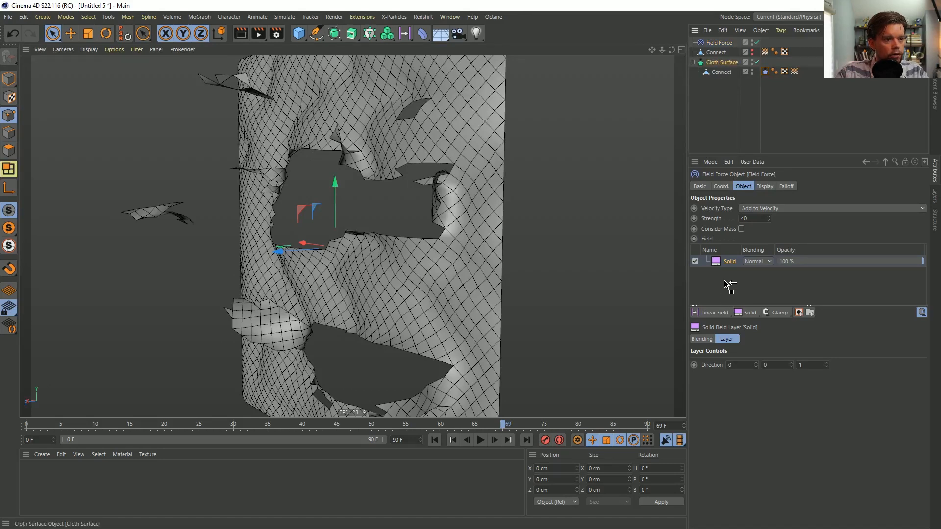
drag(724, 260, 725, 258)
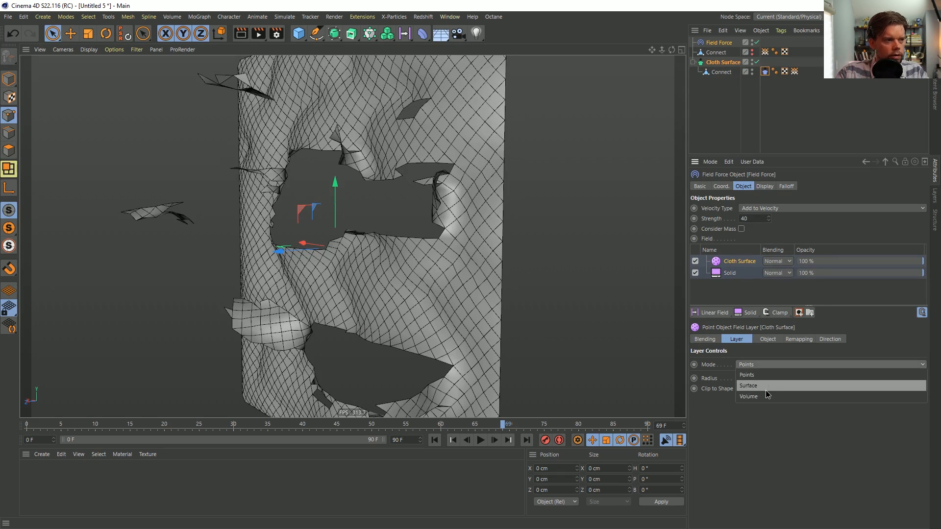
click(765, 390)
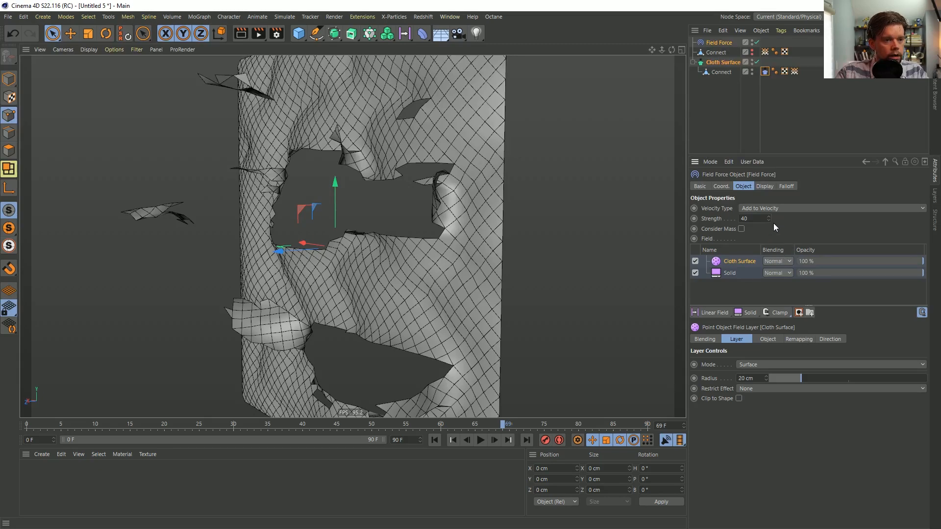
Show the Field Force's display box and set its line density to 32%
click(765, 187)
click(762, 210)
alt+drag(368, 204, 525, 267)
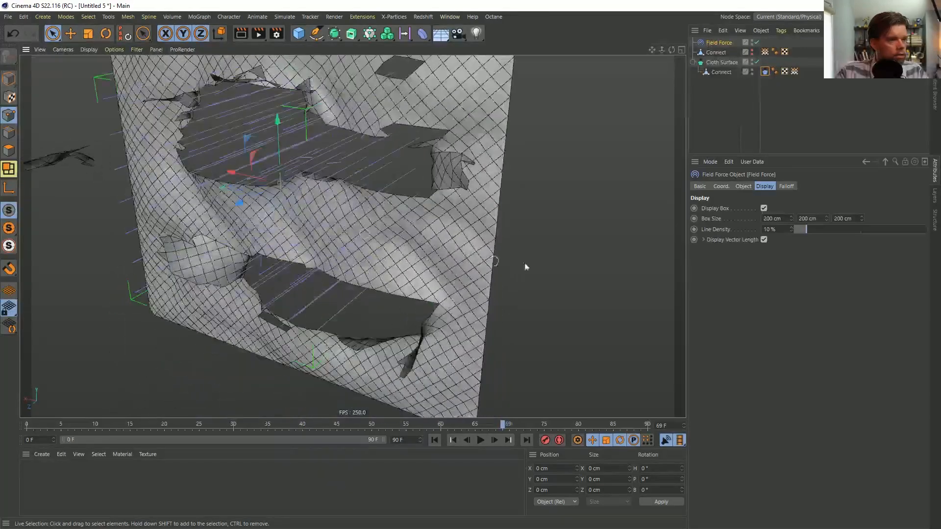
click(765, 72)
click(719, 43)
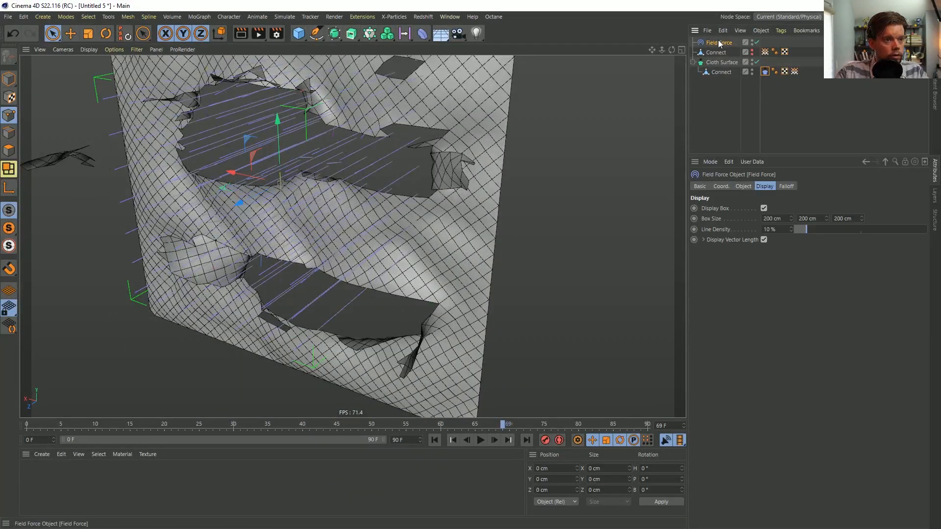
drag(802, 228, 836, 229)
Examine the force direction lines around the torn cloth from several angles, and hide the display box
alt+drag(365, 214, 425, 198)
alt+right_drag(283, 190, 382, 204)
alt+drag(382, 204, 317, 246)
alt+drag(419, 198, 734, 231)
alt+drag(514, 260, 472, 129)
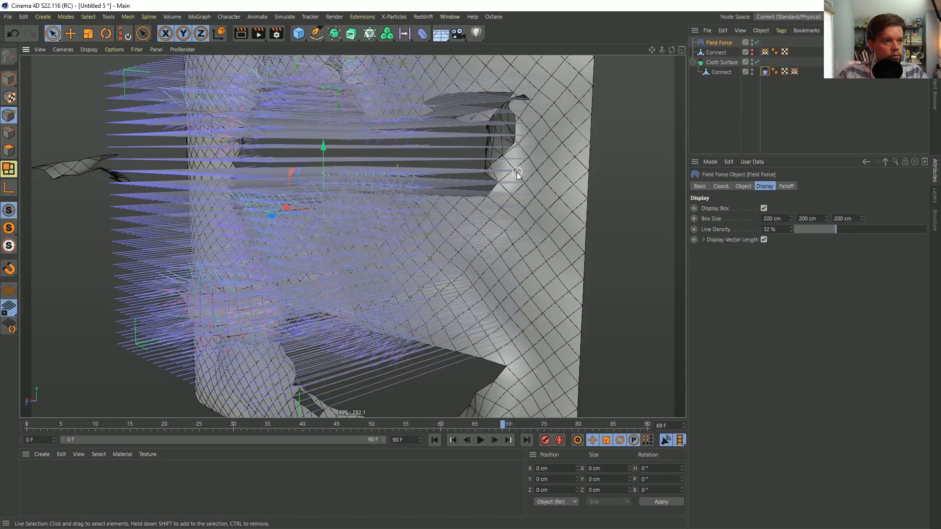
click(764, 208)
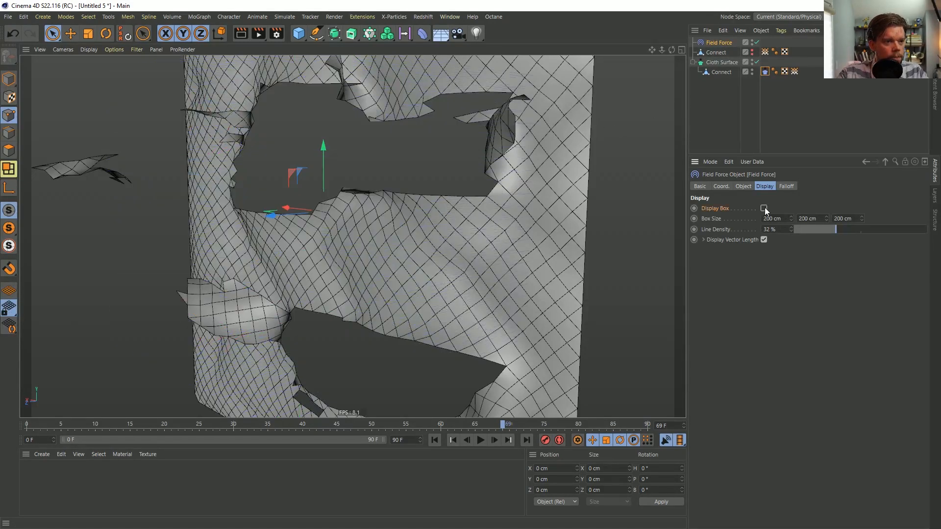
Replay the cloth simulation from the first frame and watch the tearing from a more frontal angle
scroll(498, 172, up, 2)
alt+drag(513, 163, 523, 210)
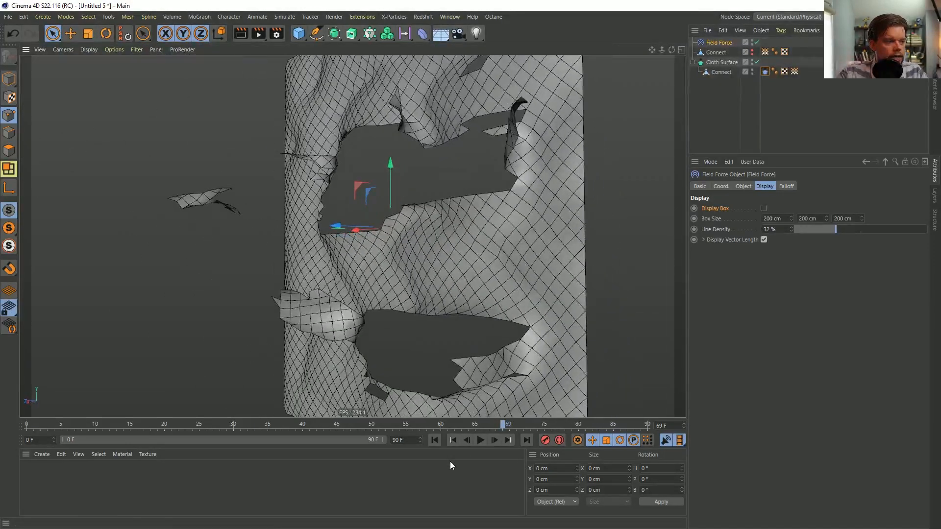
click(435, 440)
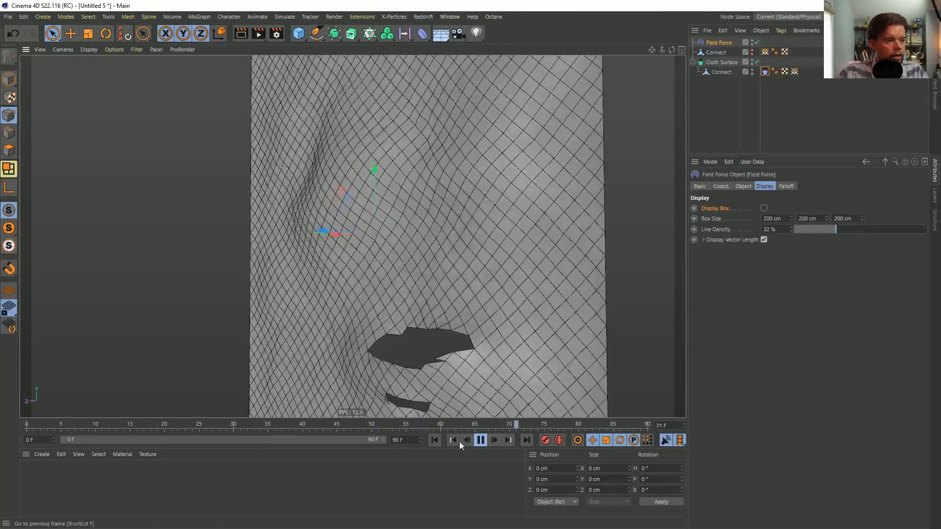
Extend the project's end frame to 999 and expand the preview range to cover all frames
double_click(400, 442)
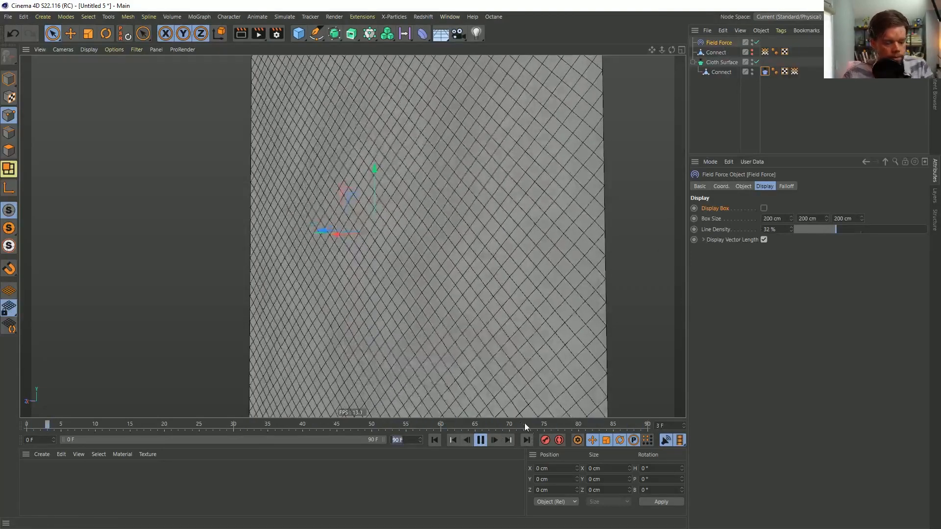
text(999)
key(Return)
drag(93, 445, 147, 445)
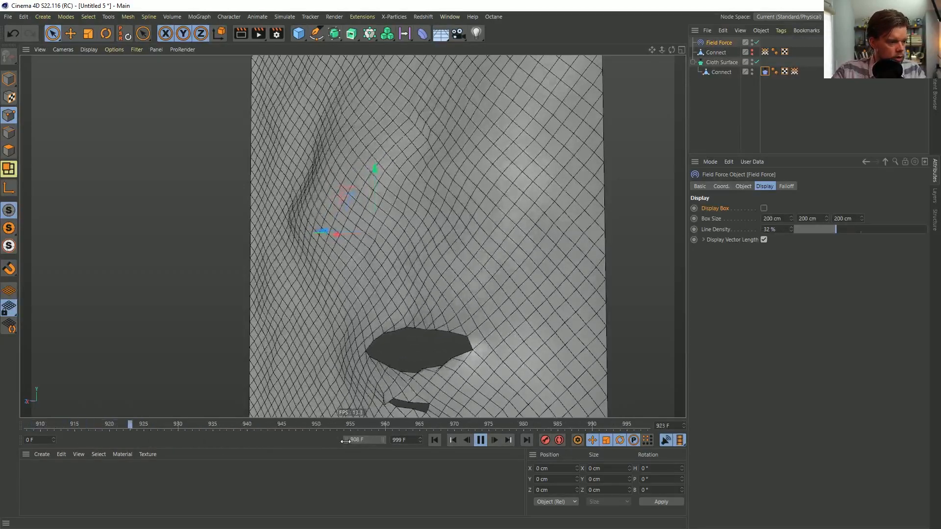
drag(116, 440, 325, 441)
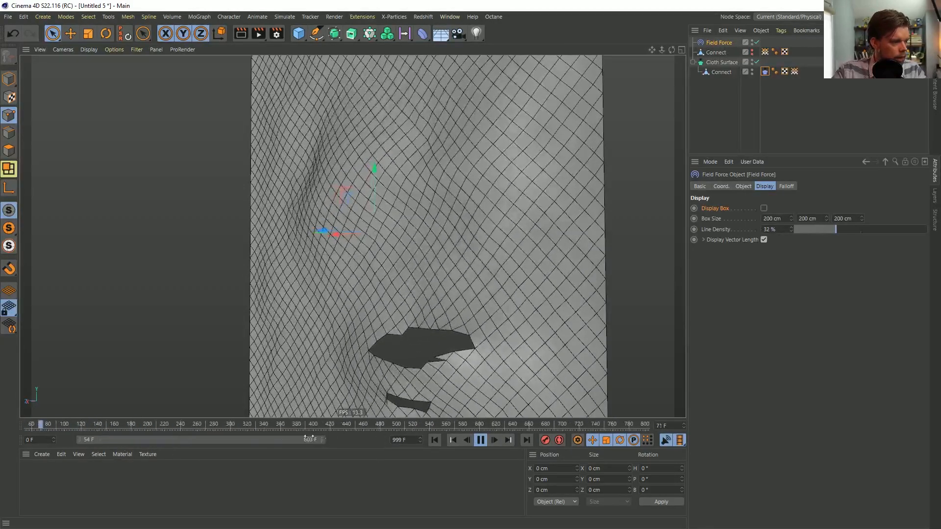
double_click(231, 443)
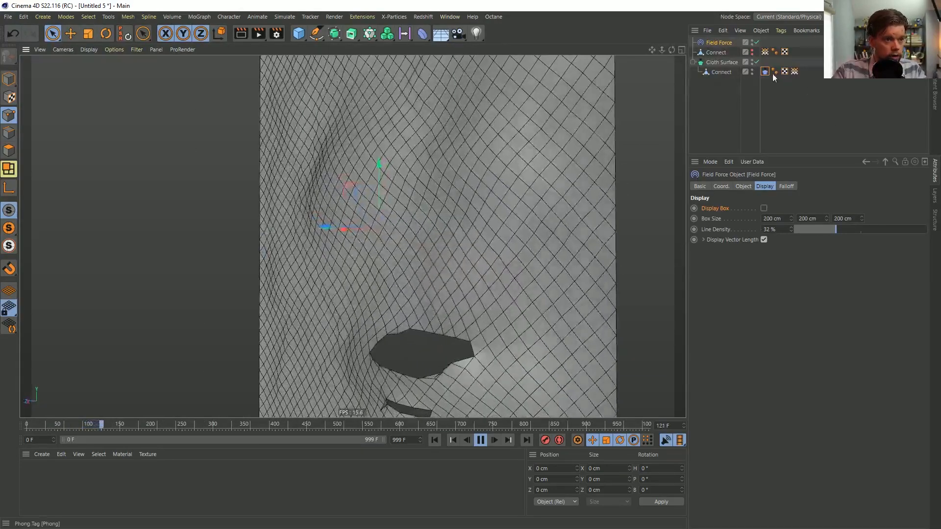
Set the Cloth Surface layer's blending mode to Add in the Field Force's field list
click(743, 186)
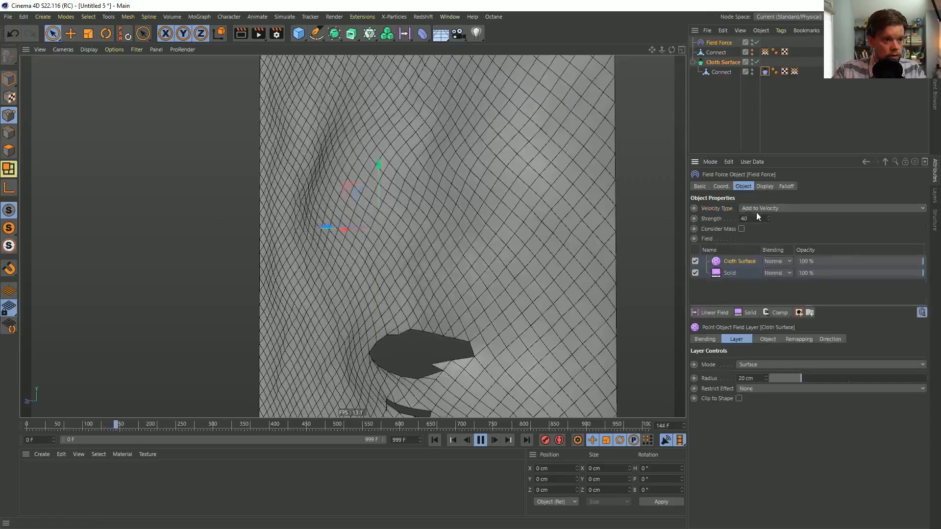
click(777, 262)
click(779, 348)
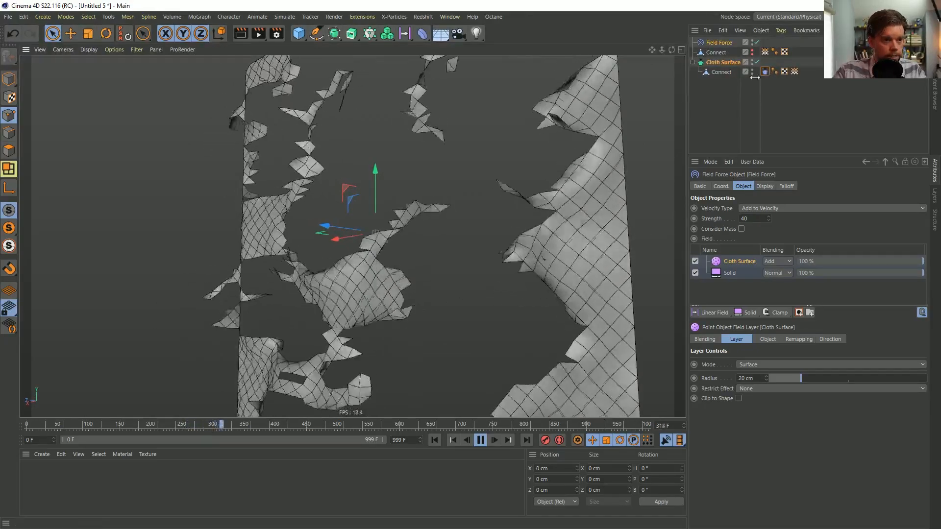
Turn off Invert Direction for the Cloth Surface field layer and replay the simulation from the first frame
click(825, 343)
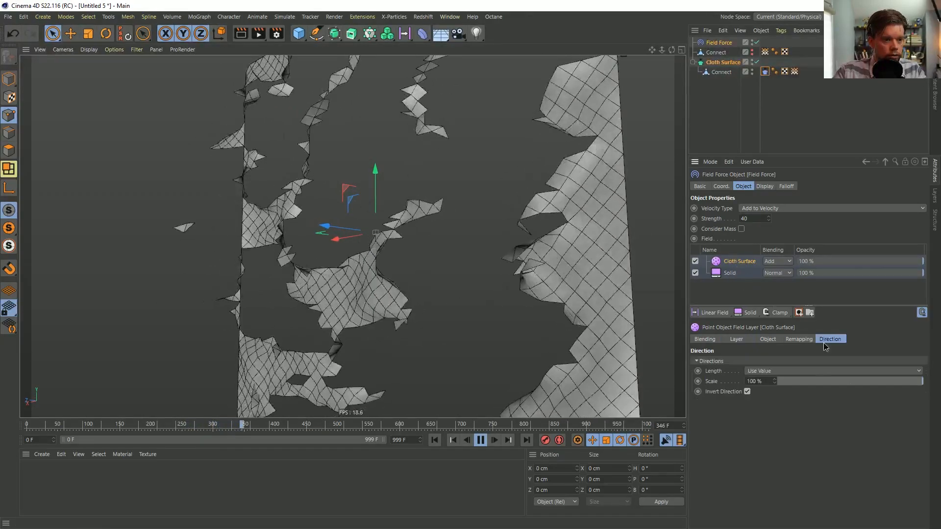
click(747, 392)
click(746, 392)
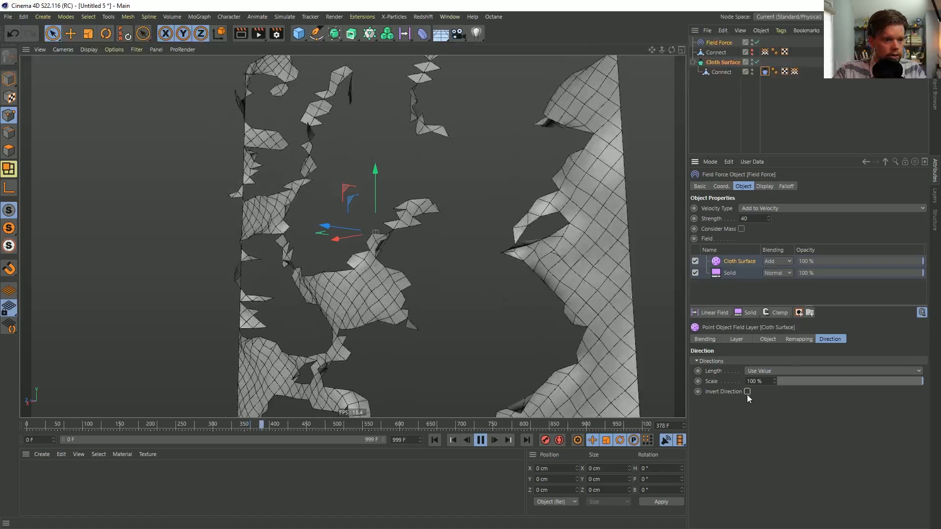
click(435, 440)
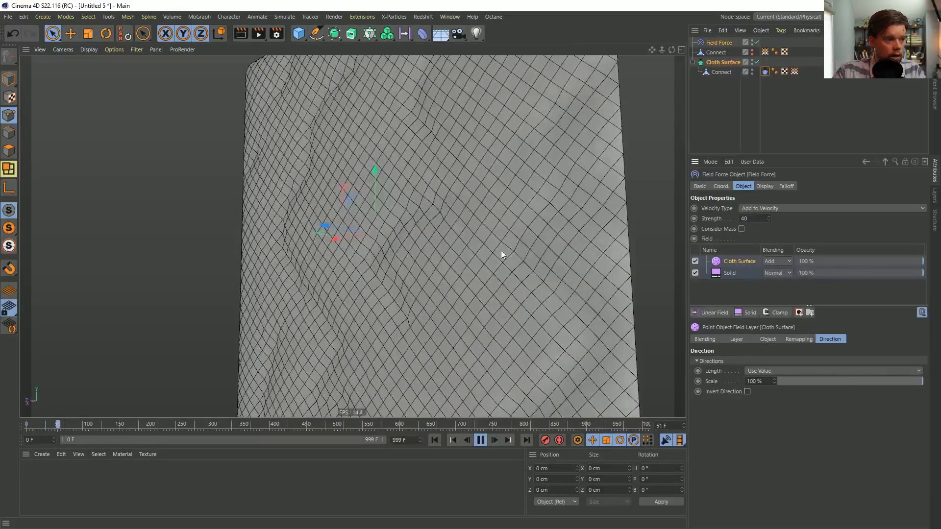
mouse_move(462, 242)
alt+mouse_down()
mouse_move(349, 223)
mouse_move(467, 252)
alt+mouse_up()
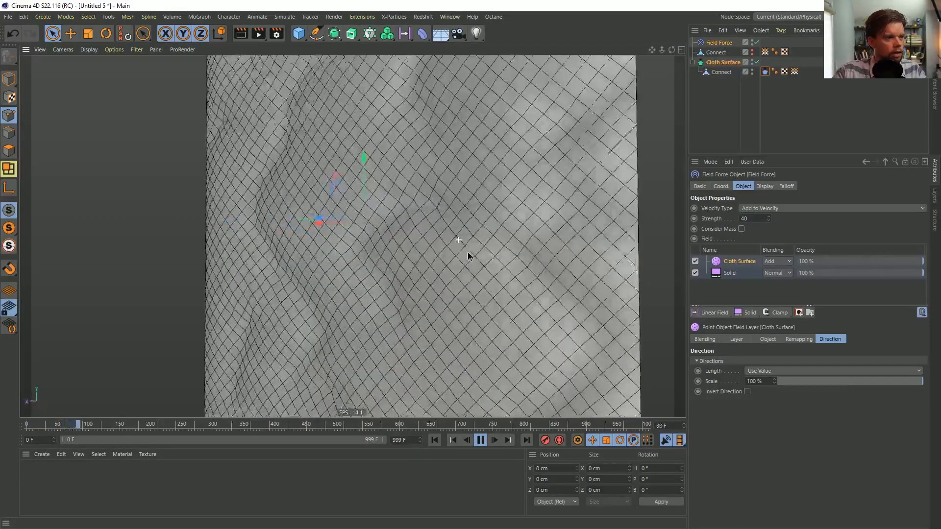
Try a Z direction of 5 on the Field Force's Solid layer, and set it to 2
click(736, 273)
double_click(816, 364)
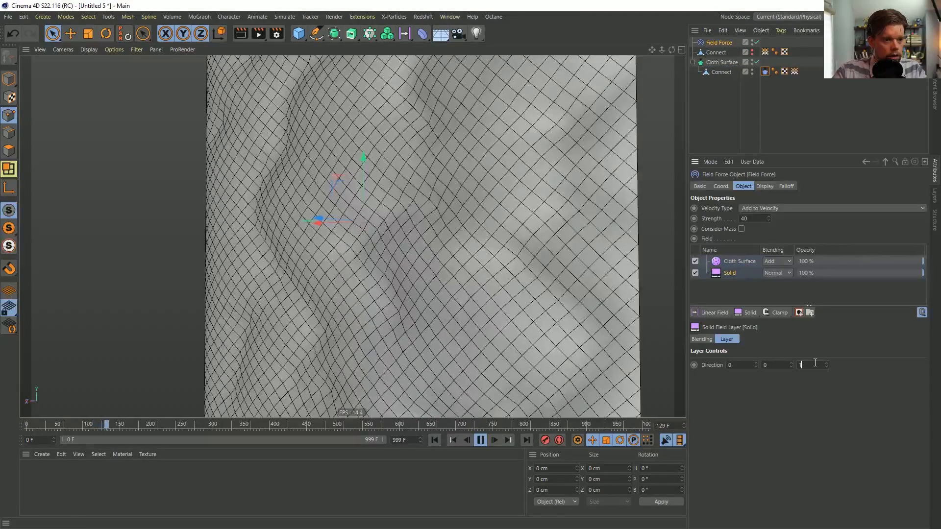
text(5)
key(Return)
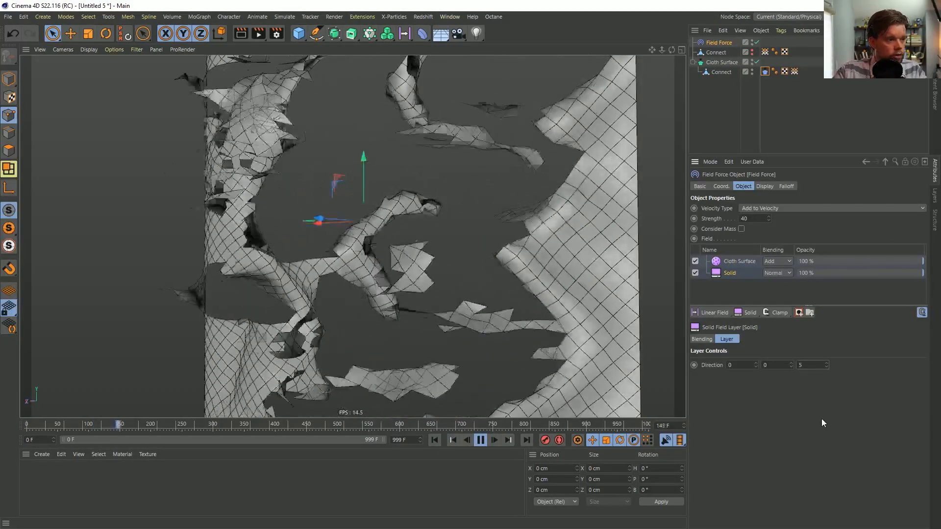
drag(808, 365, 781, 378)
text(2)
key(Return)
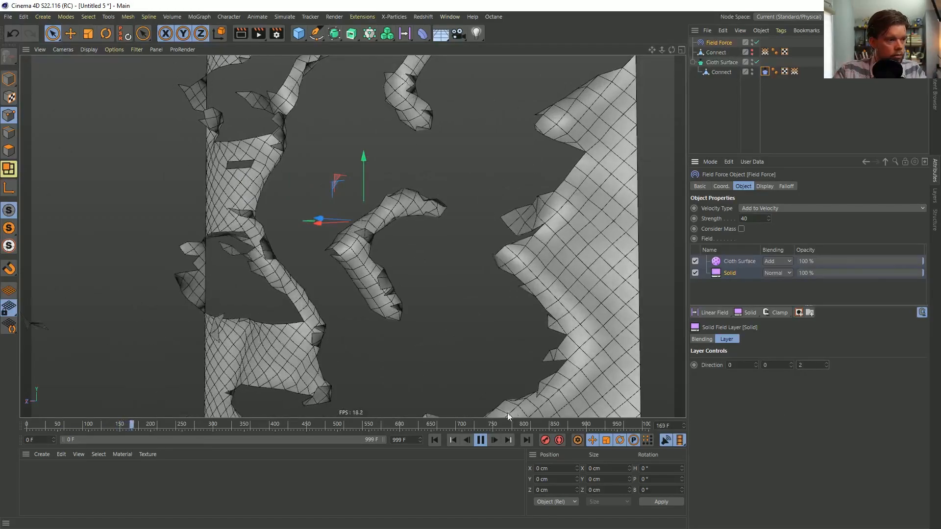
Replay the simulation from the first frame and examine the tearing cloth from the front and other side
click(435, 440)
click(480, 442)
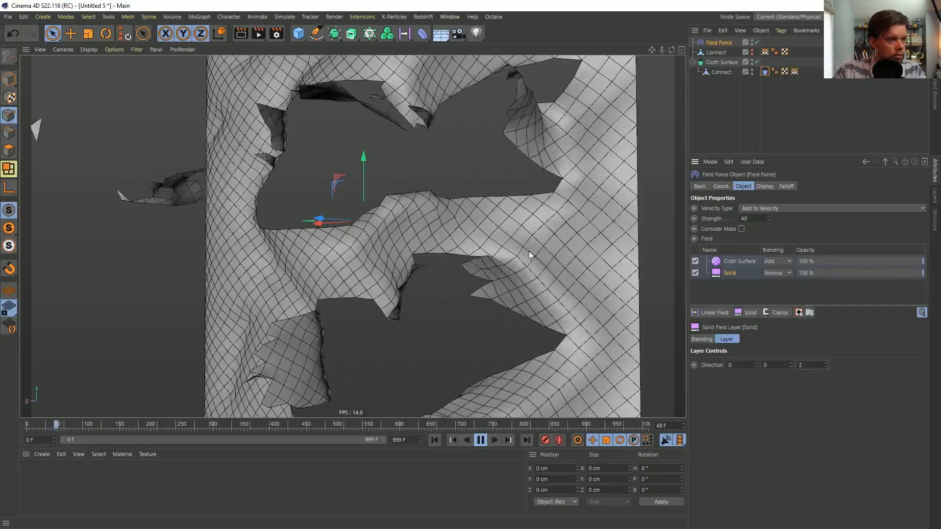
mouse_move(549, 123)
alt+mouse_down()
mouse_move(518, 127)
mouse_move(575, 124)
alt+mouse_up()
alt+drag(513, 264, 524, 279)
alt+right_drag(525, 279, 364, 323)
alt+drag(364, 323, 326, 324)
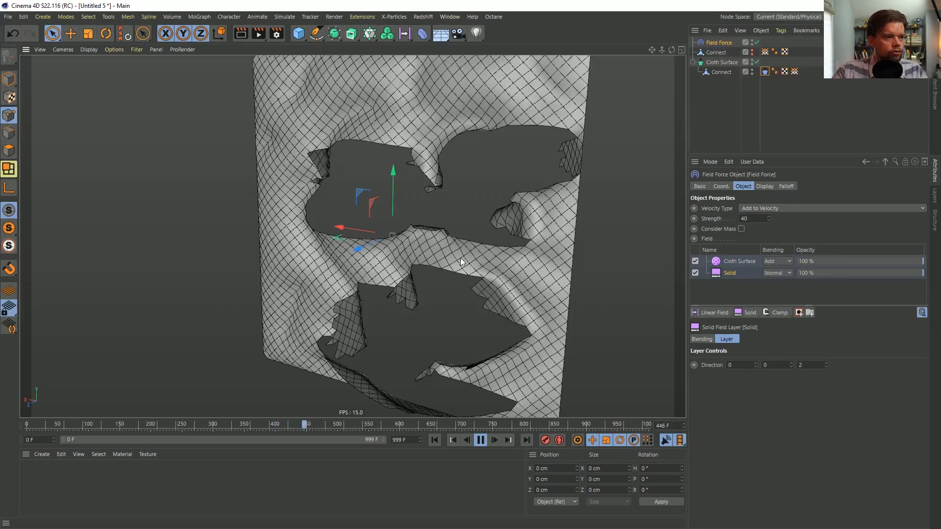
alt+drag(457, 185, 495, 159)
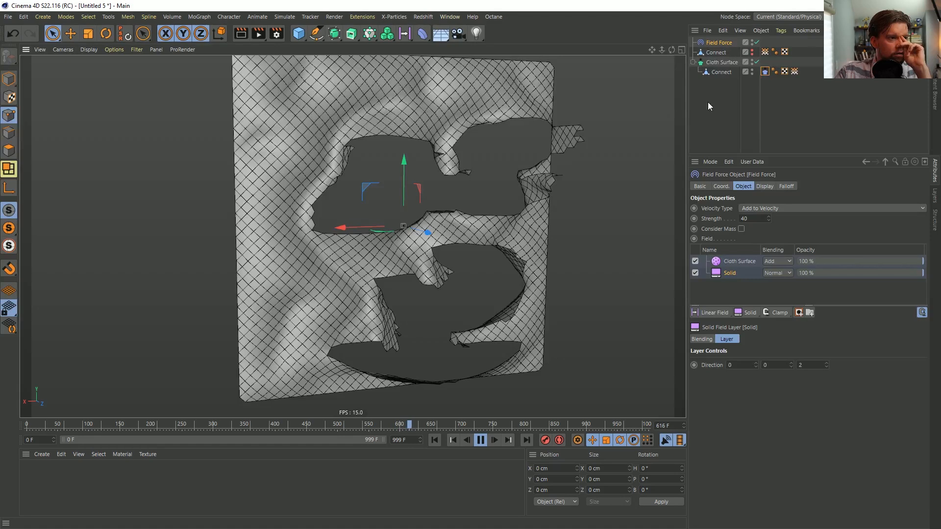
Rerun the simulation from the first frame and pause it at frame 50
click(480, 440)
click(434, 440)
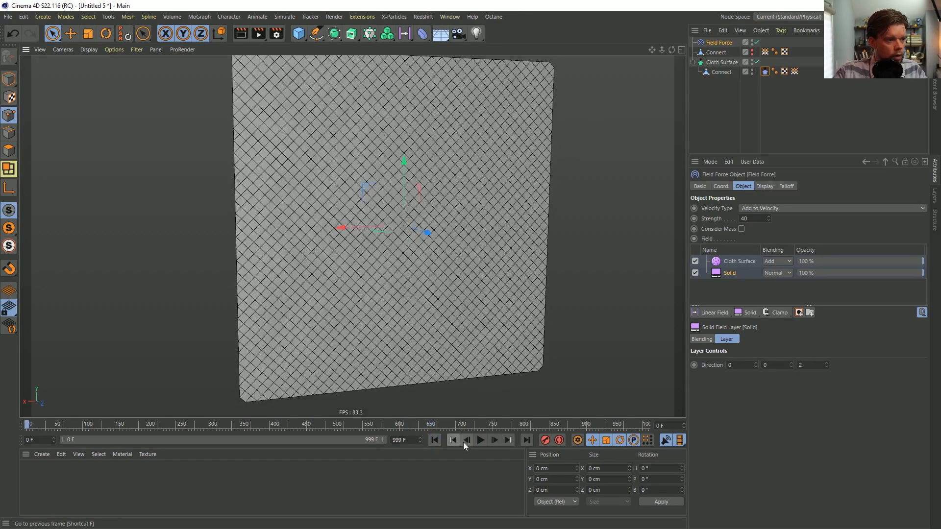
click(479, 440)
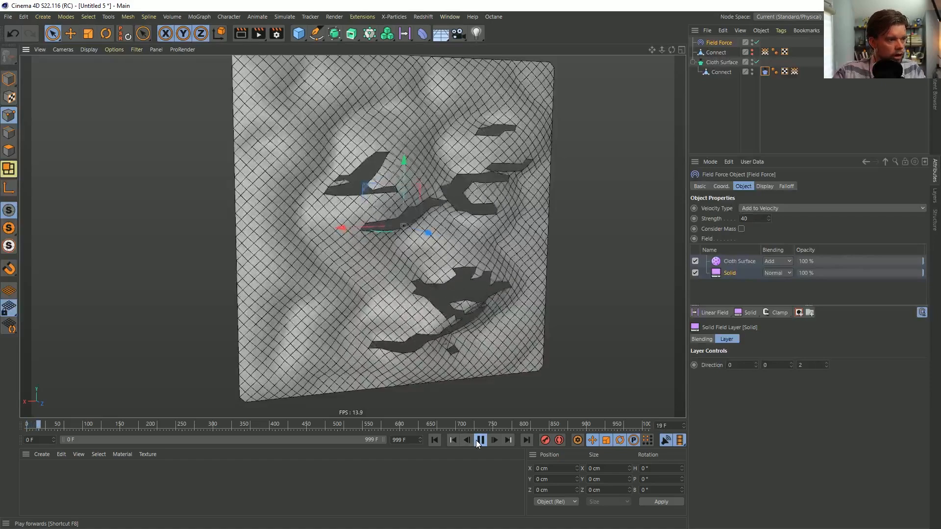
click(481, 440)
Save the scene as [1a]PaintPeel.c4d in the SceneFiles folder of Episode 26
key(ctrl+s)
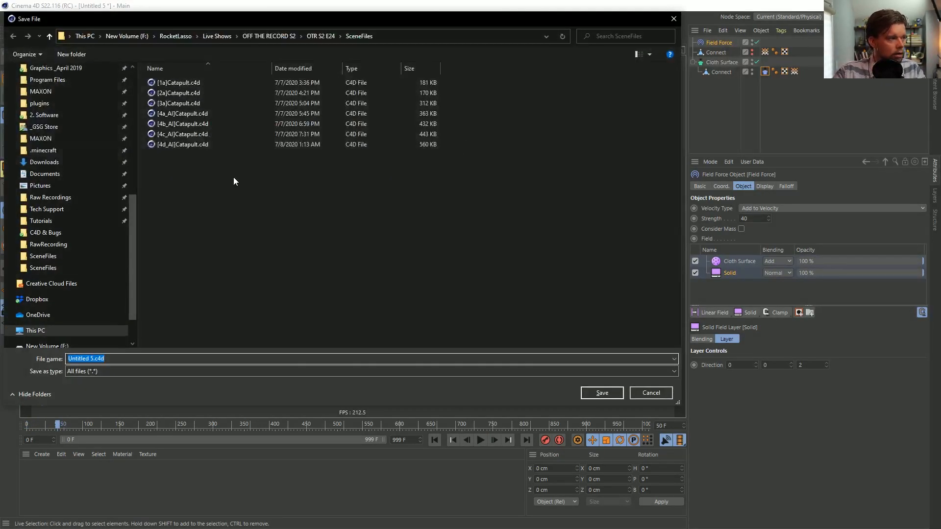
scroll(135, 211, up, 8)
click(43, 87)
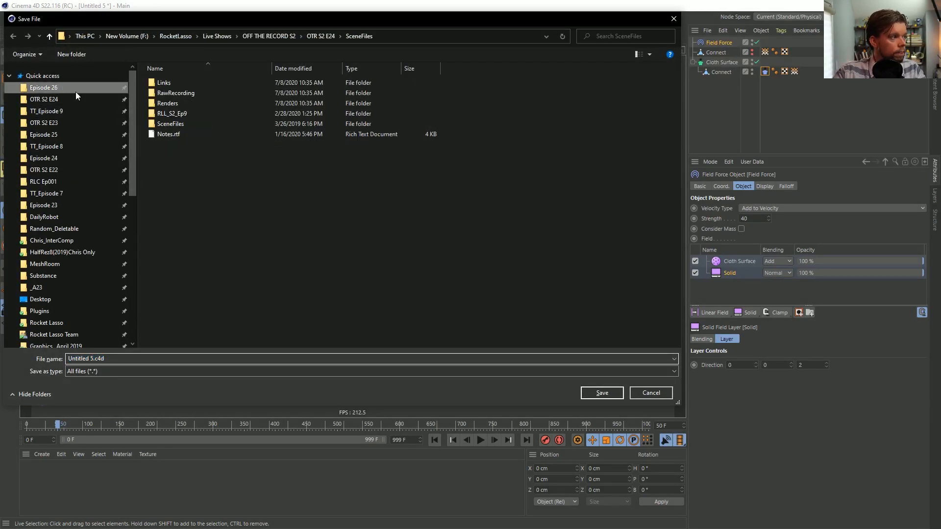
double_click(196, 124)
click(97, 359)
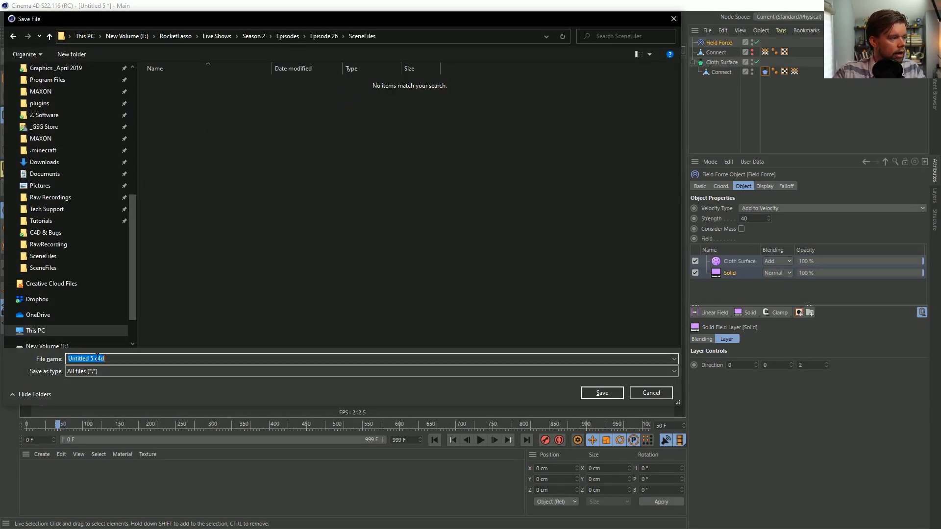
drag(94, 358, 3, 339)
text([1a])
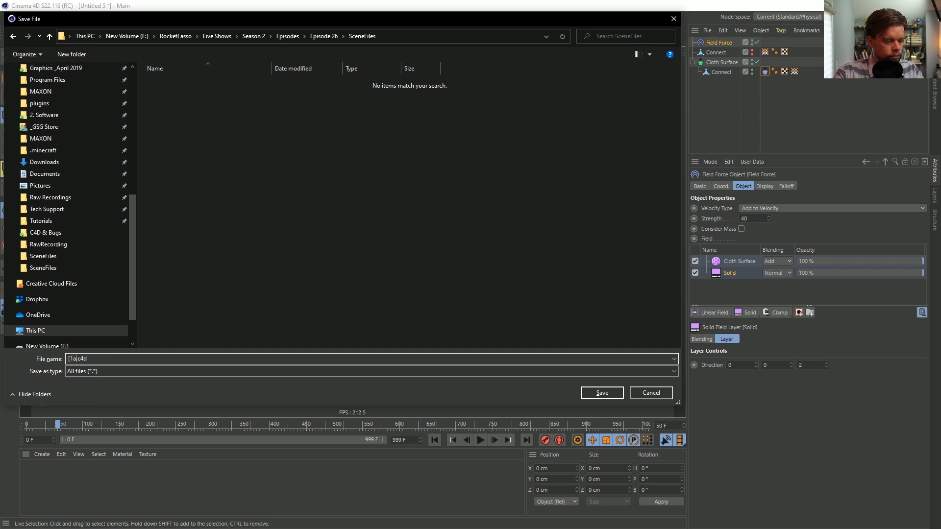
text(PaintPe)
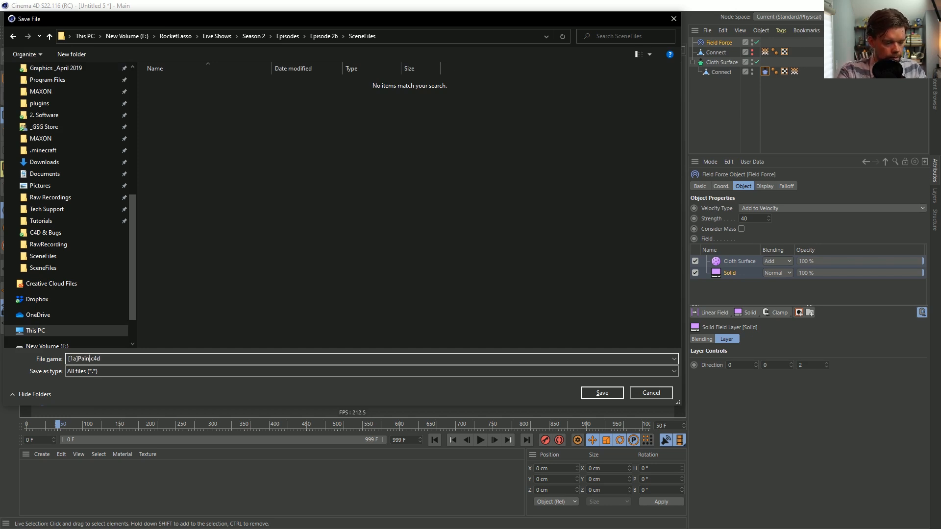
text(el)
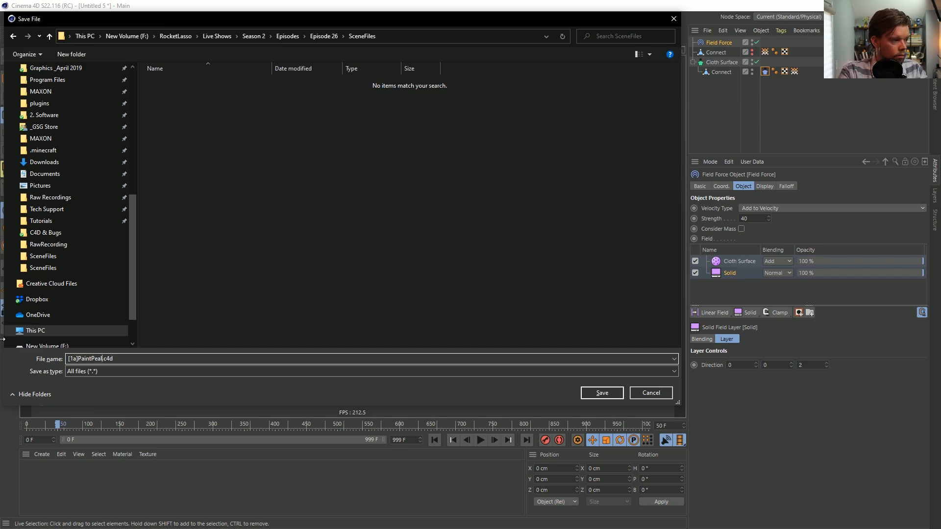
key(Return)
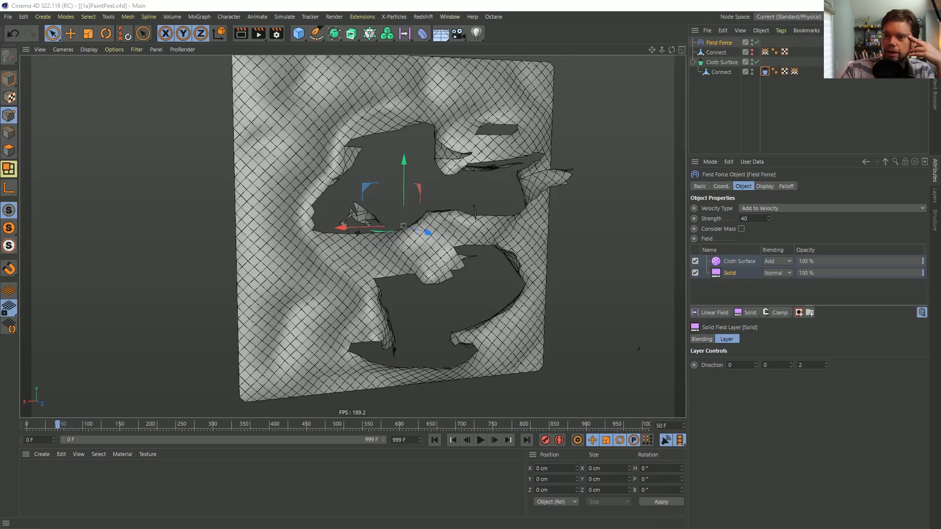
Switch to the browser showing the YouTube video "Aluminum and Mercury - Trying out your suggestions!" and enlarge its window
drag(1, 156, 230, 151)
drag(382, 150, 423, 34)
scroll(574, 317, down, 1)
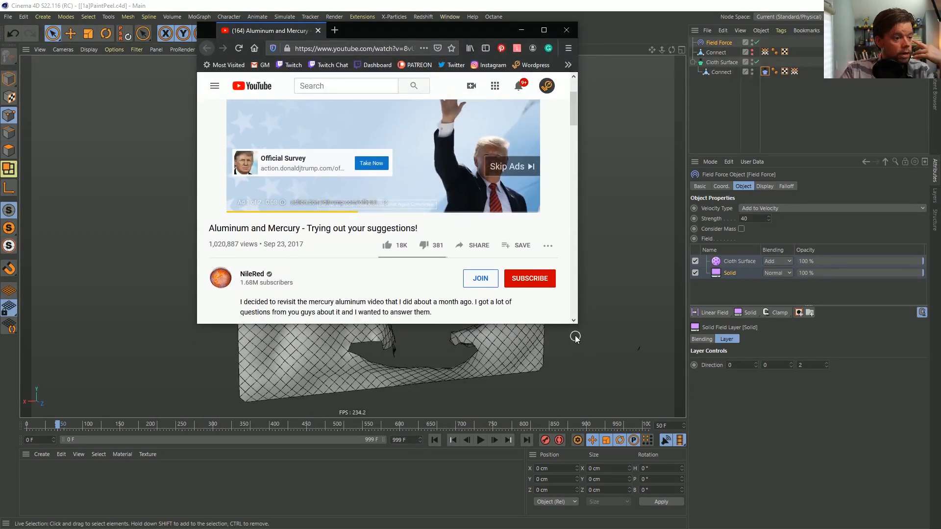
drag(577, 323, 832, 519)
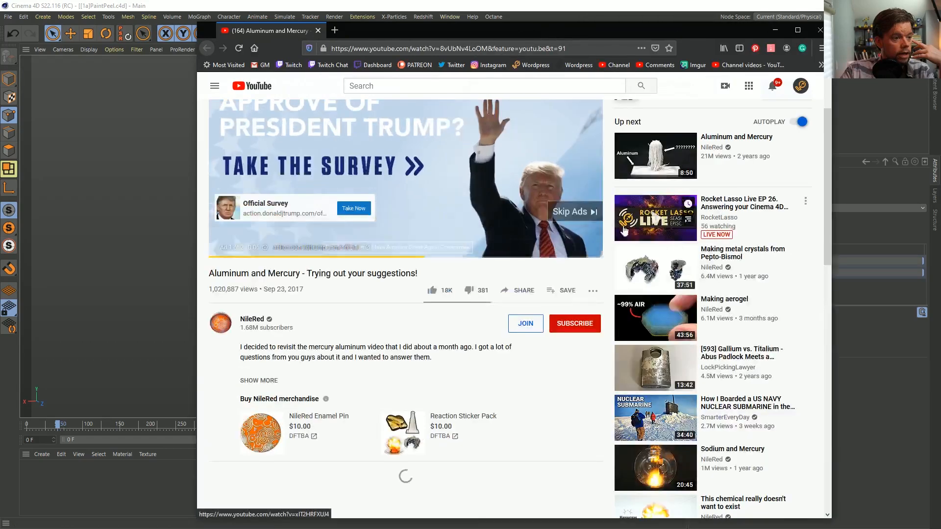
Skip the advertisement and watch the aluminum and mercury reference video in full screen
click(575, 211)
scroll(378, 288, up, 3)
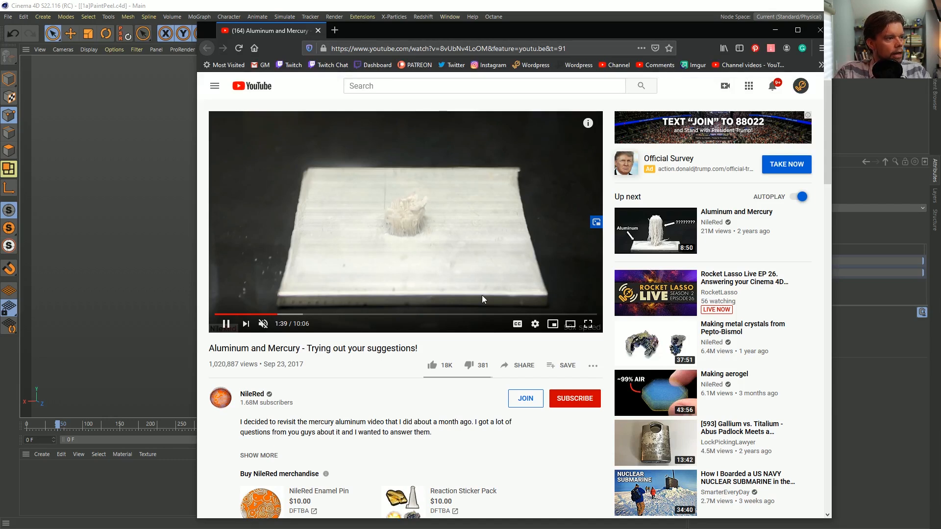
click(588, 325)
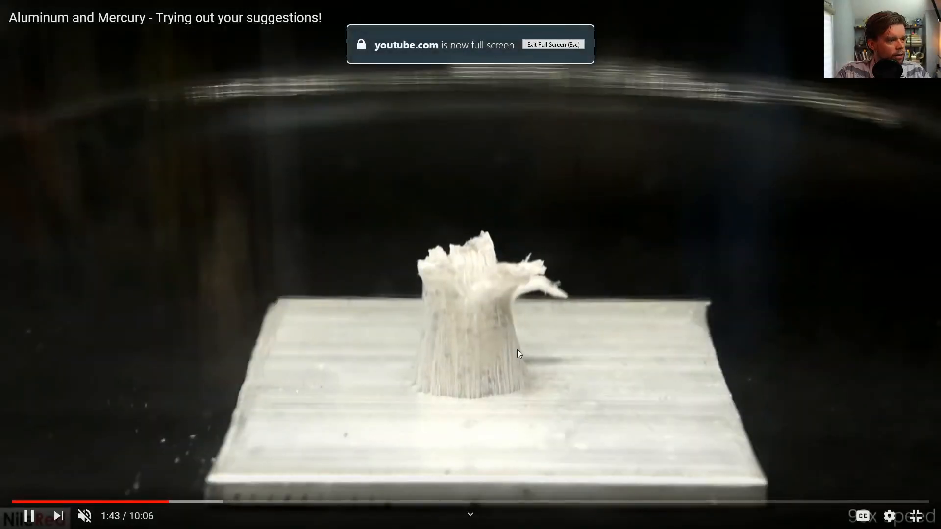
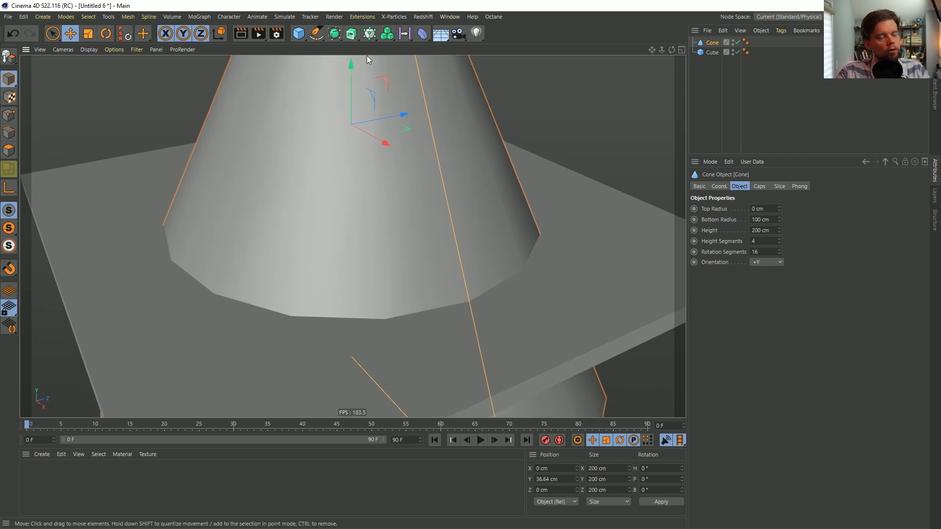
Delete the cone and the cube from the scene
scroll(425, 169, down, 3)
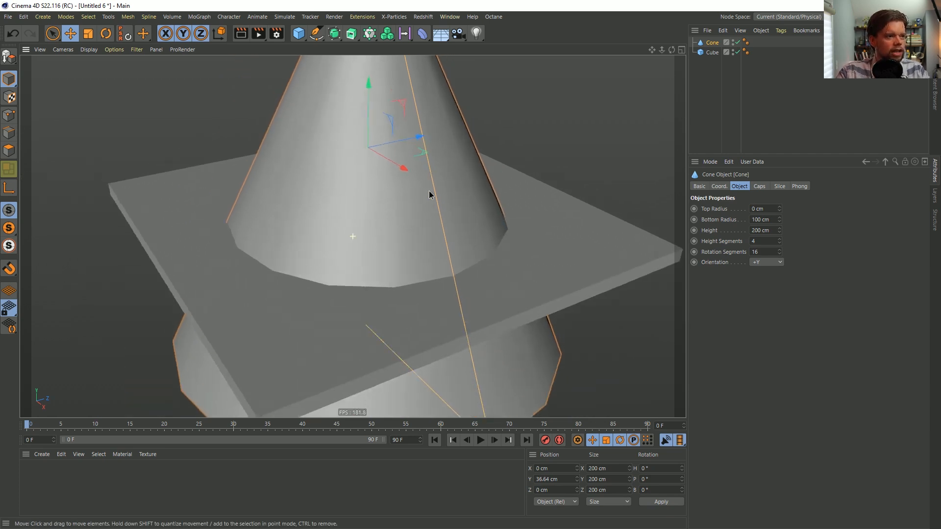
alt+middle_drag(433, 166, 420, 256)
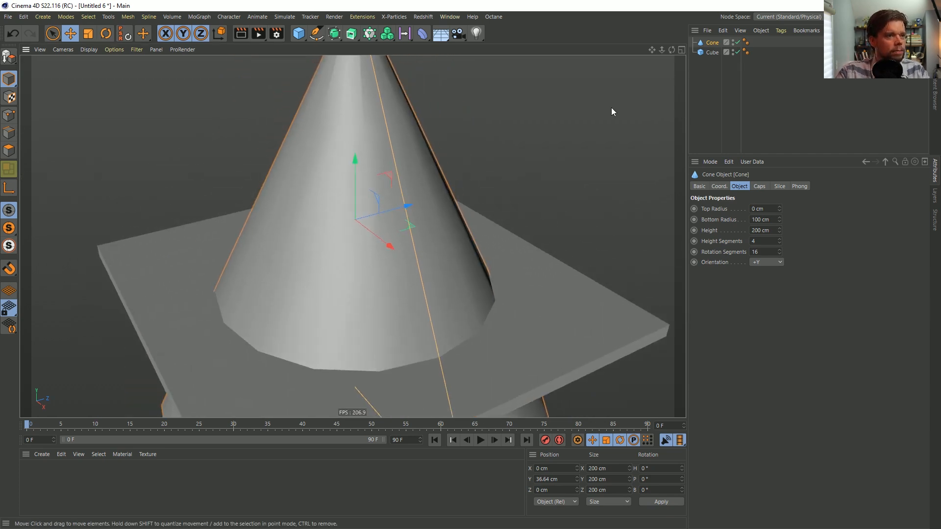
key(Delete)
click(710, 42)
key(Delete)
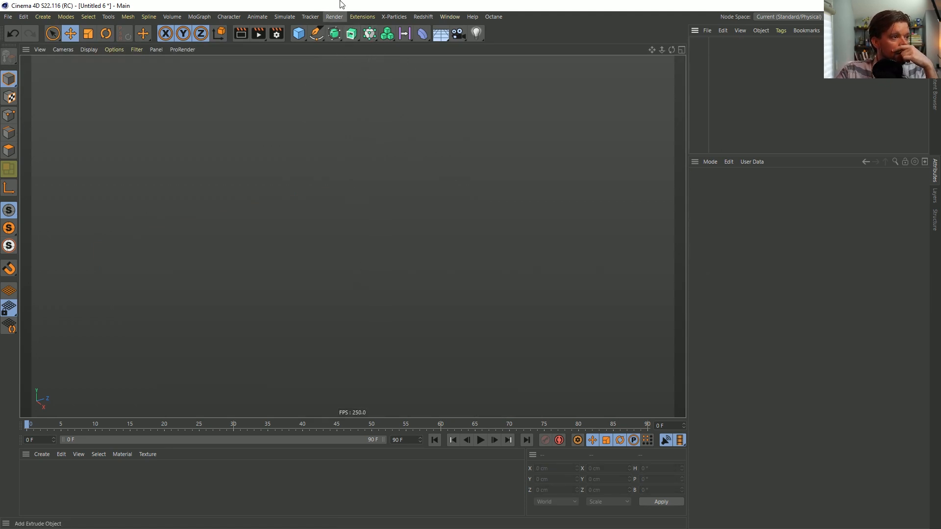
Add a MoGraph Matrix object to the empty scene
click(314, 34)
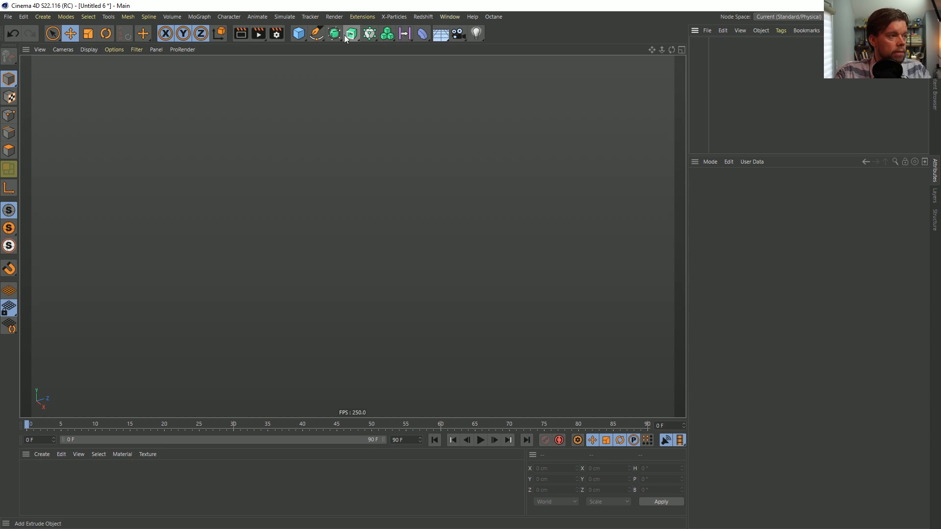
click(369, 33)
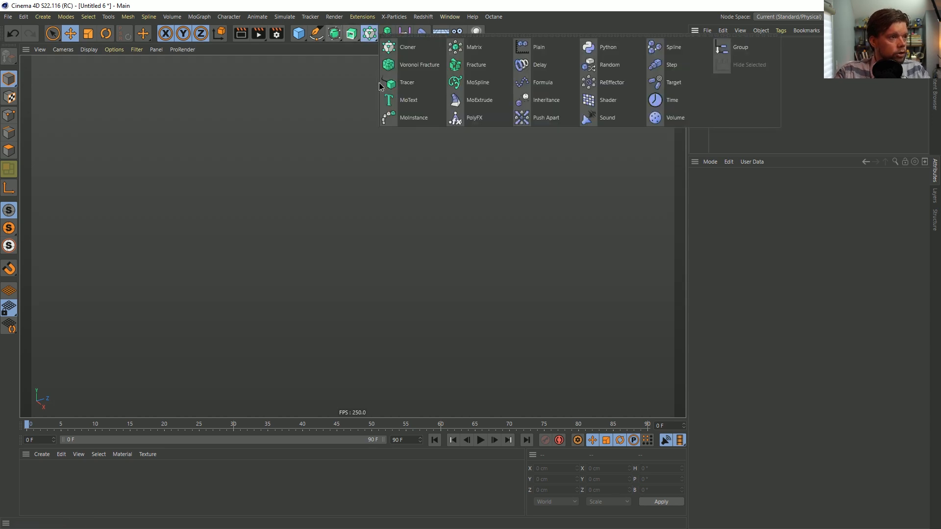
click(464, 47)
scroll(431, 280, down, 5)
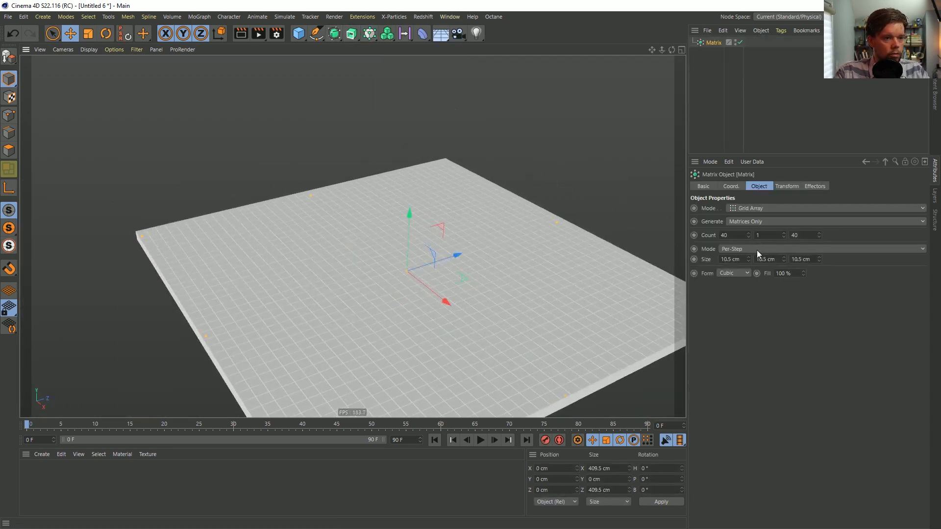
scroll(460, 263, down, 3)
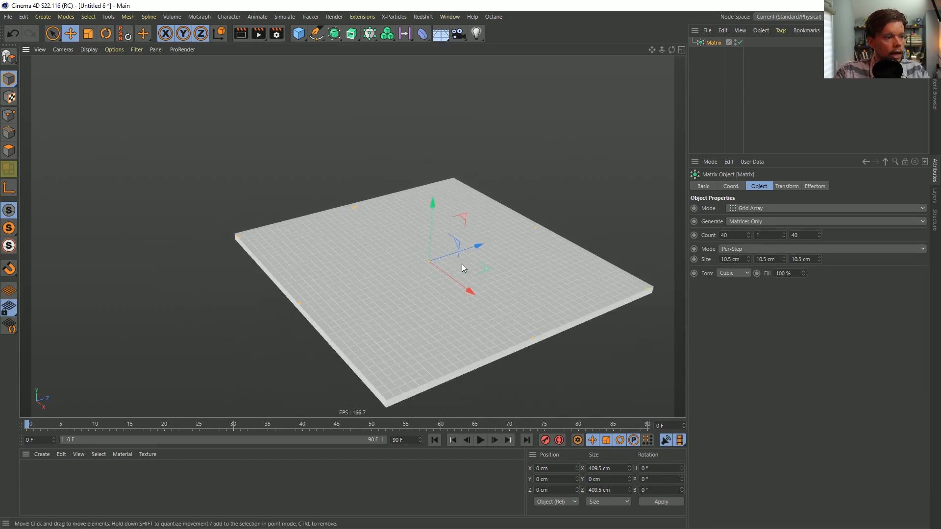
Set the Matrix distribution mode to Radial and its radius to 38 cm
click(749, 208)
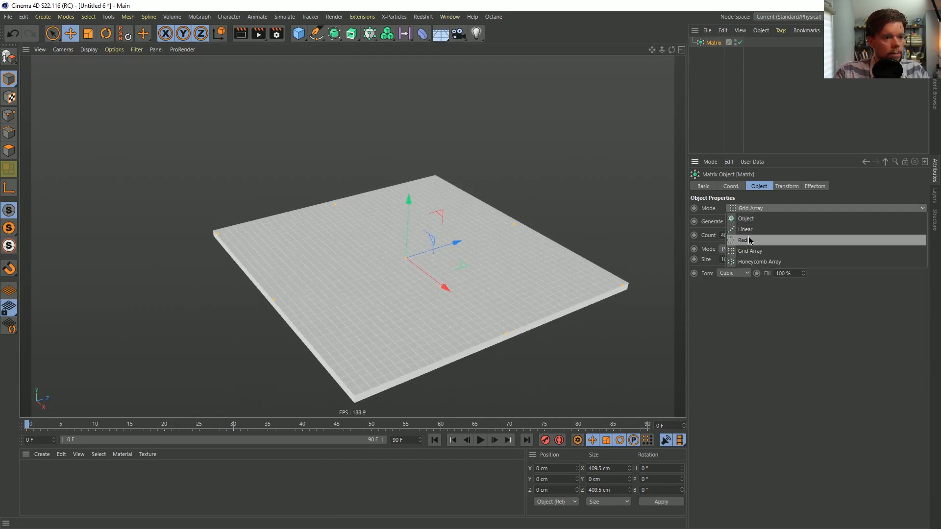
click(752, 240)
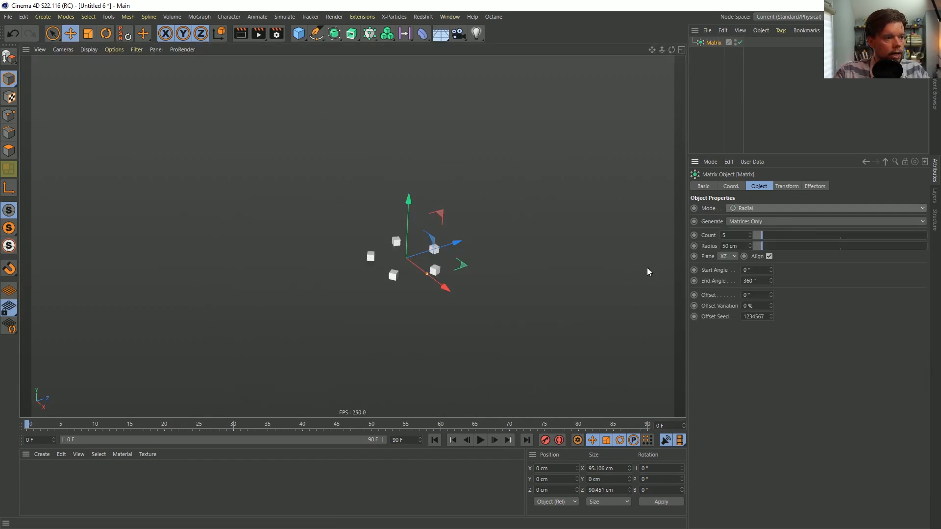
drag(762, 247, 791, 249)
click(769, 247)
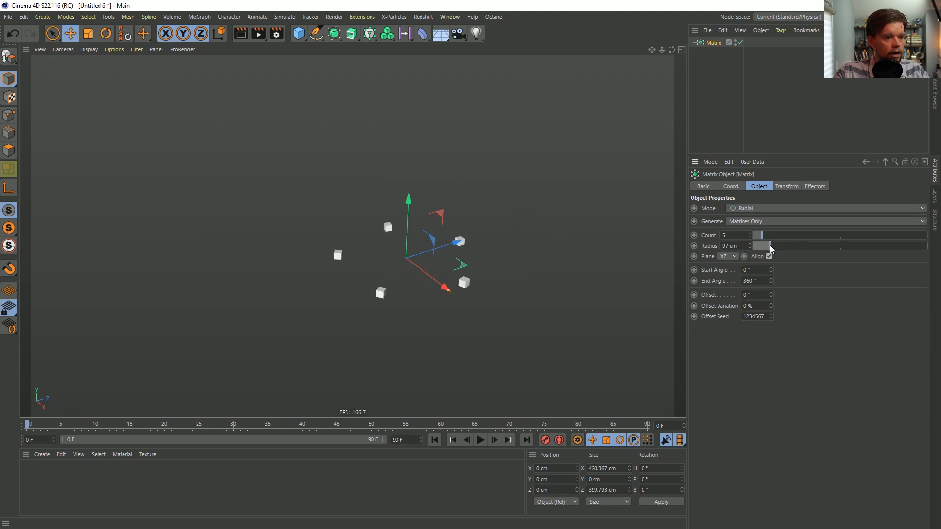
click(760, 246)
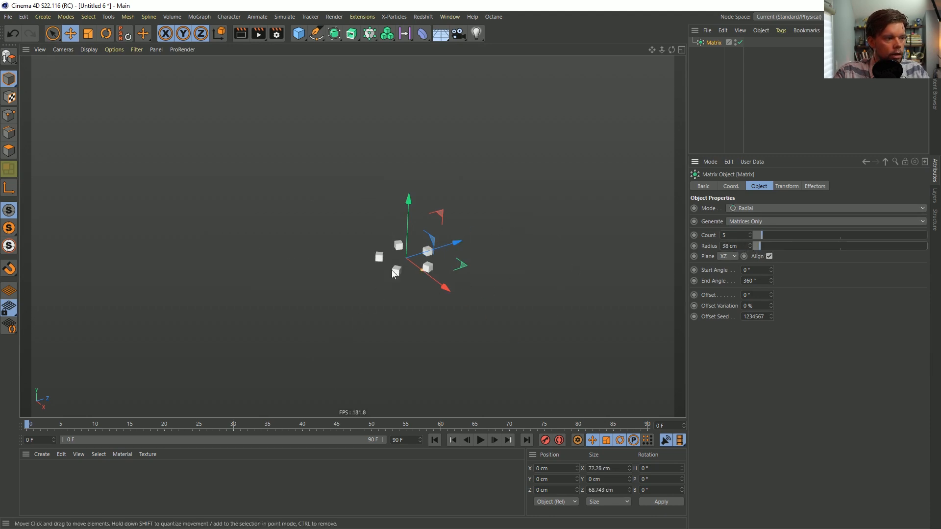
Set the Matrix count to 50, undoing any further change to it
click(741, 235)
text(0)
key(Return)
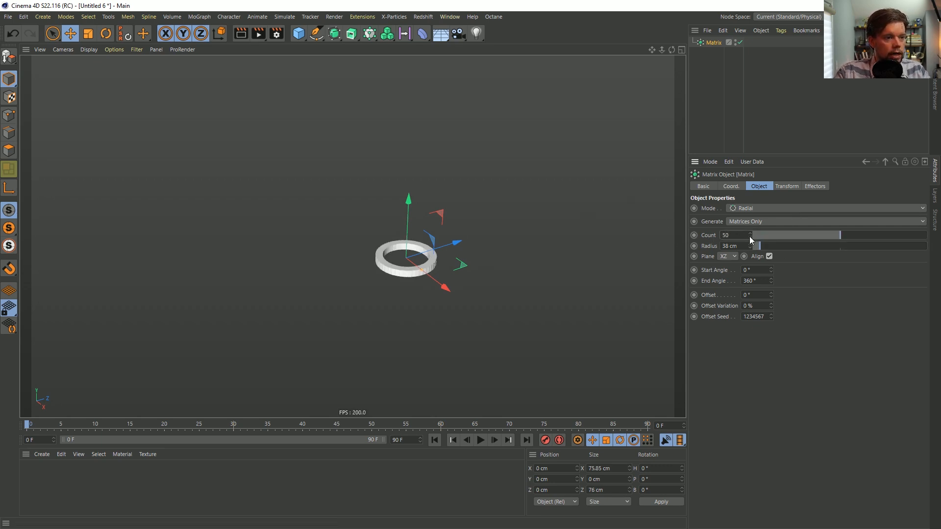
drag(832, 234, 851, 234)
key(ctrl+z)
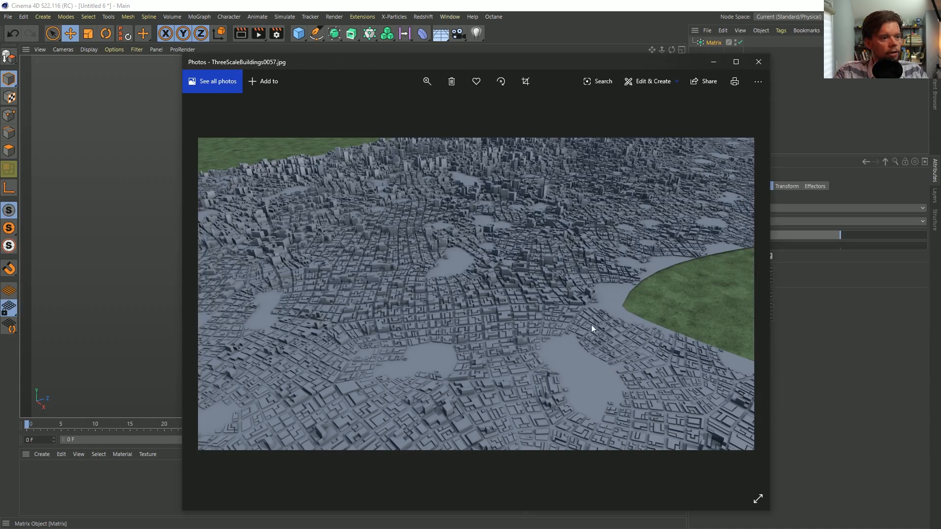
Examine the reference city renders, from ThreeScaleBuildings0057.jpg to BigCity1_0059.jpg, closing each image after viewing
click(759, 63)
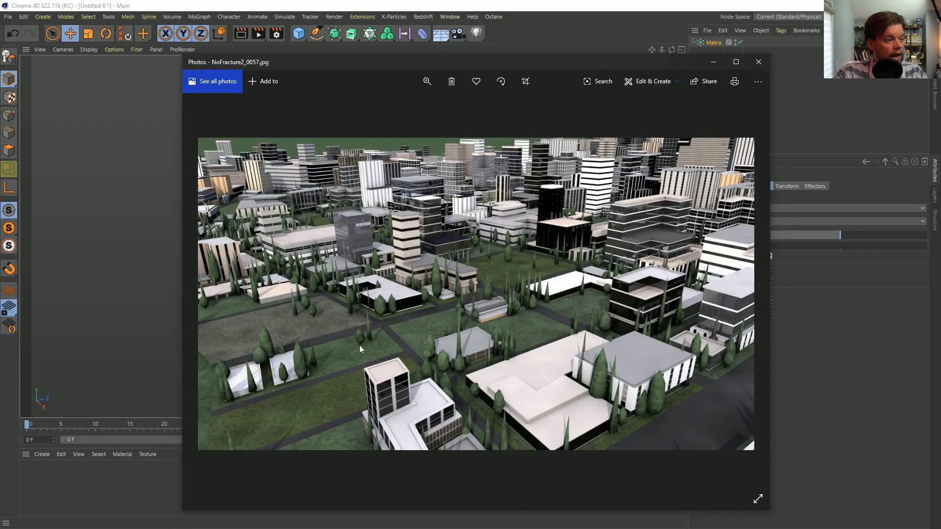
click(766, 64)
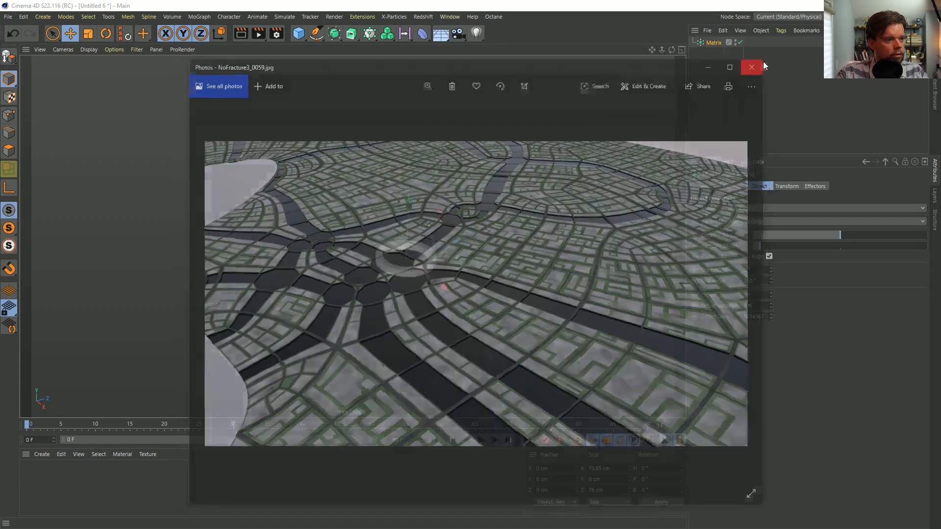
click(762, 62)
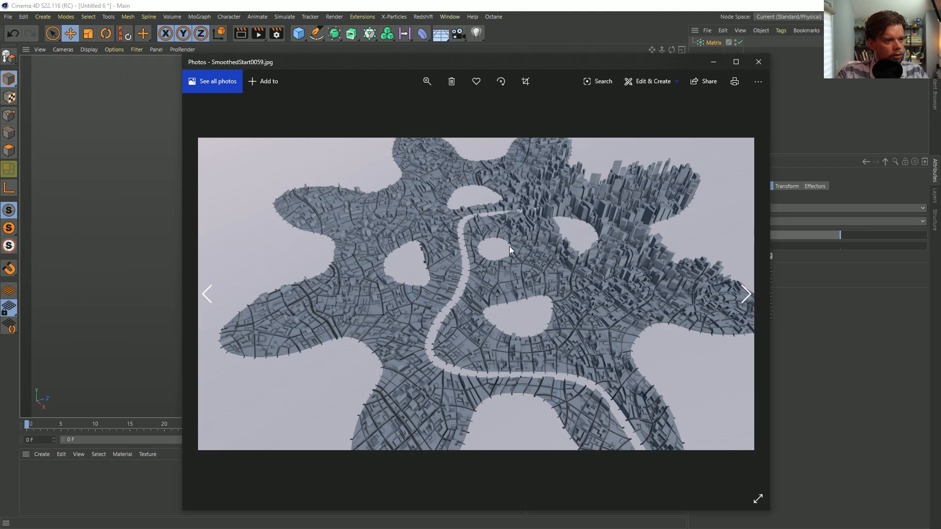
click(759, 62)
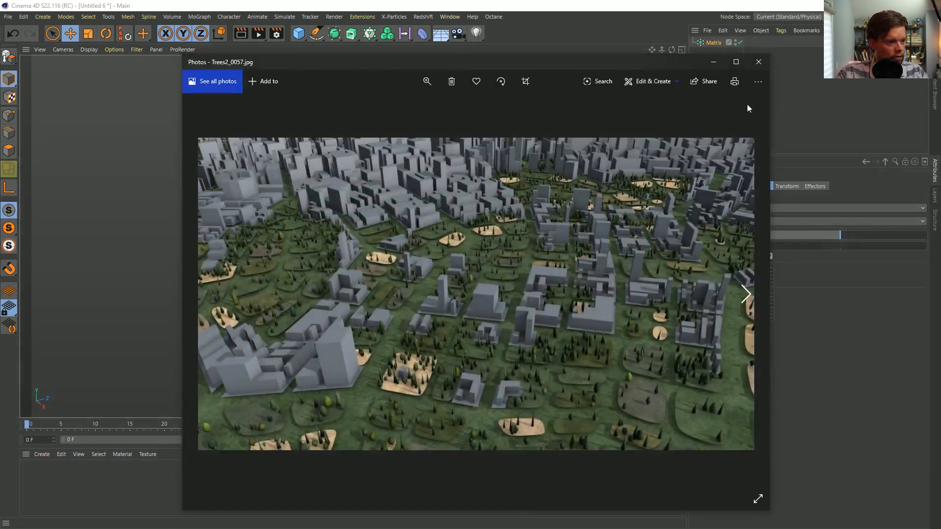
click(755, 59)
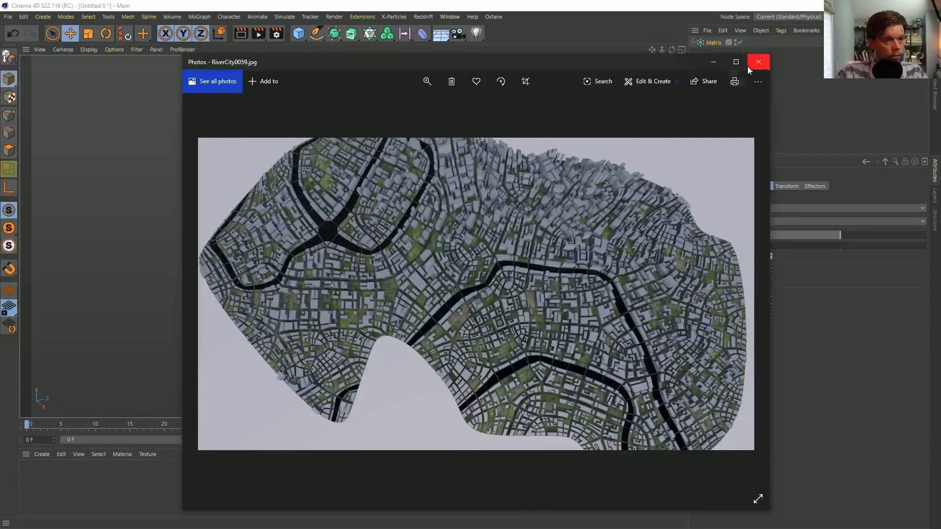
click(758, 61)
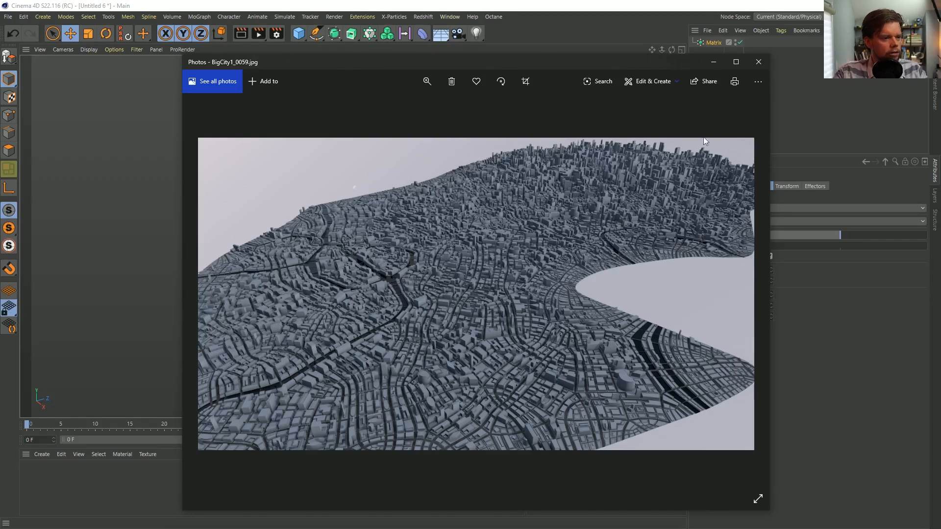
click(759, 62)
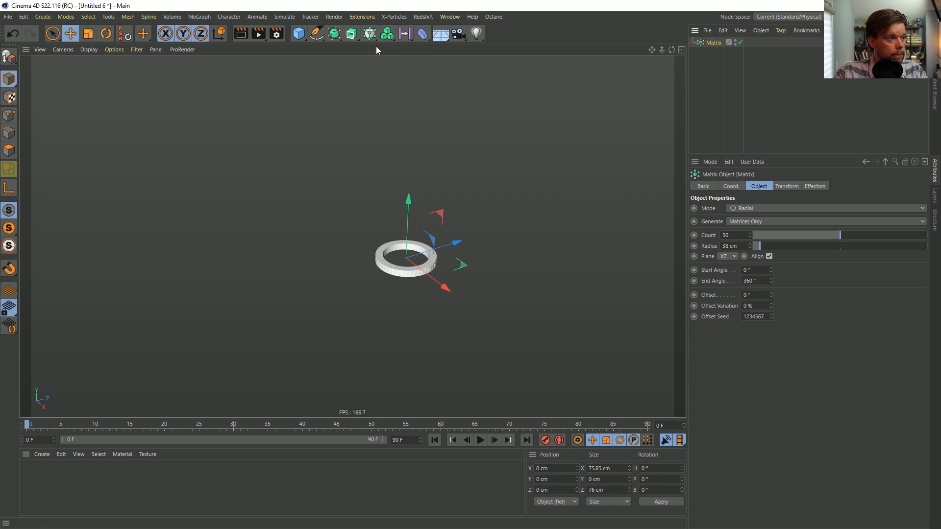
Add a Tracer linked to the Matrix, run the timeline briefly, and return to the first frame
click(369, 33)
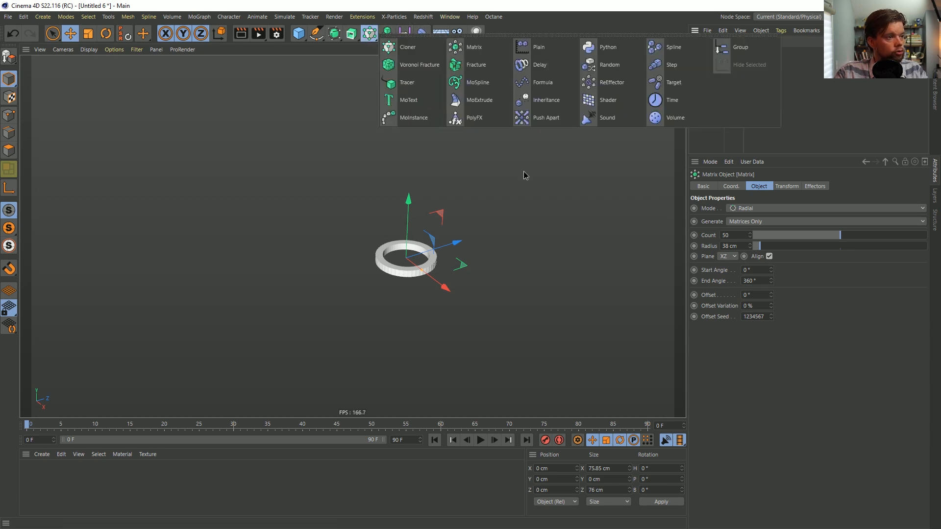
click(412, 84)
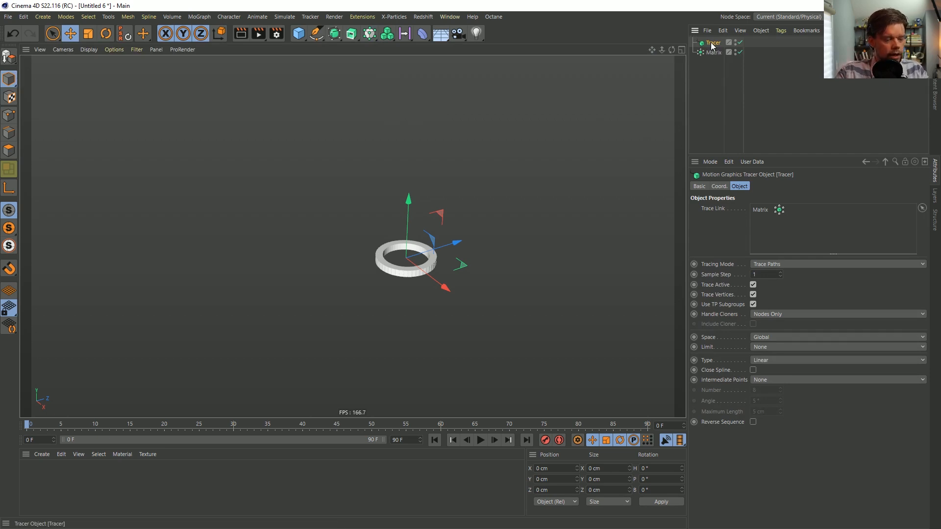
click(480, 440)
click(480, 440)
click(435, 440)
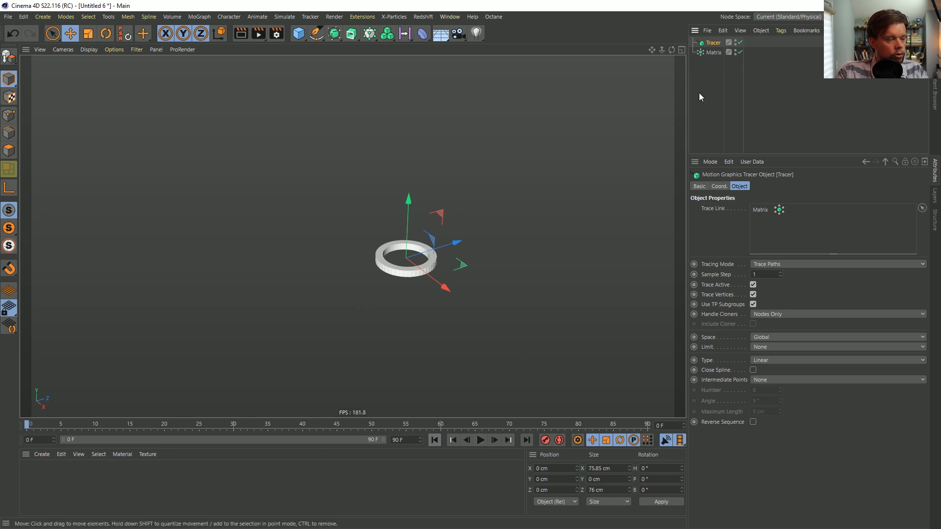
Try raising the Tracer about 318 cm during playback, undo the move, and return to the first frame
click(480, 440)
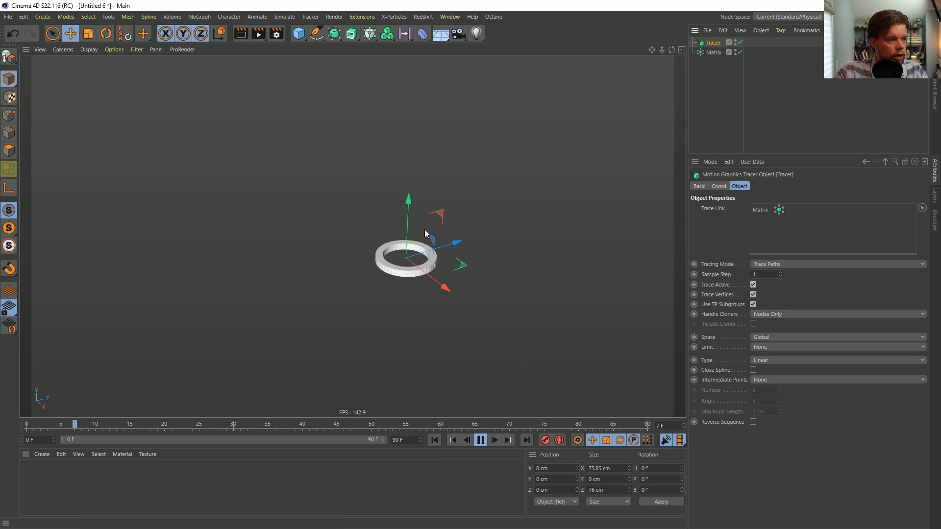
drag(409, 200, 440, 57)
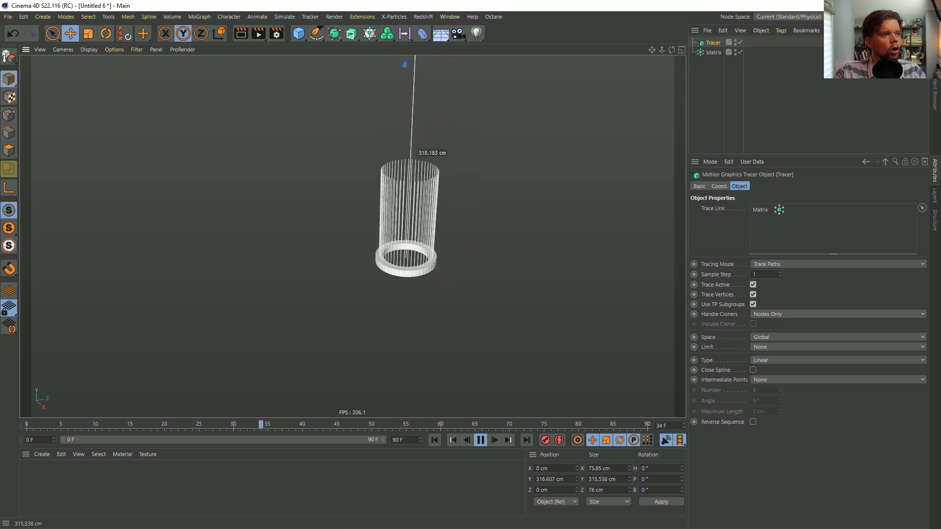
key(ctrl+z)
click(480, 439)
click(435, 440)
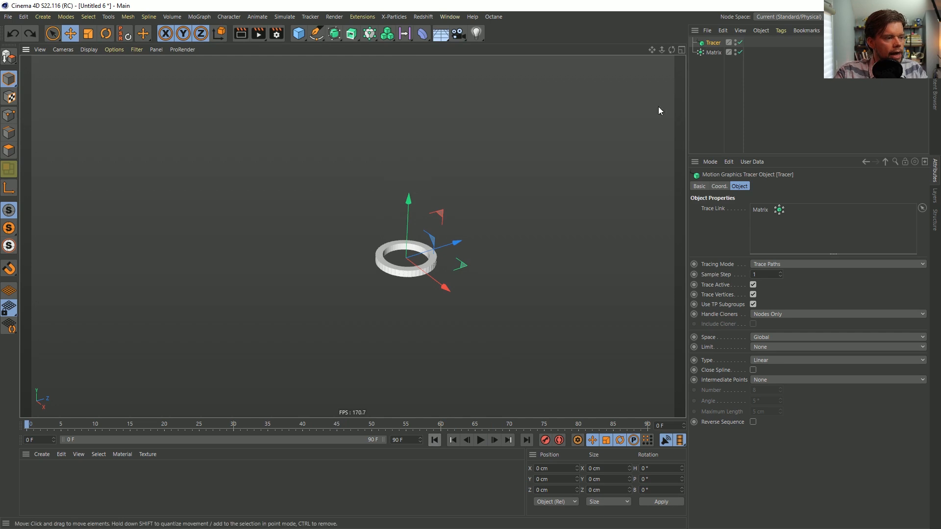
Add a Signal tag to the Tracer and link the Tracer's Position Y parameter to it
right_click(705, 43)
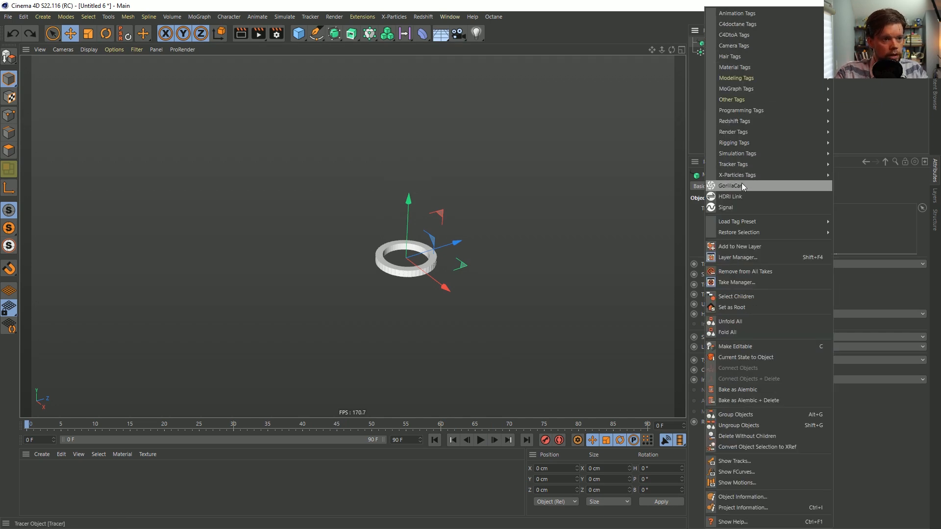
click(741, 207)
click(713, 42)
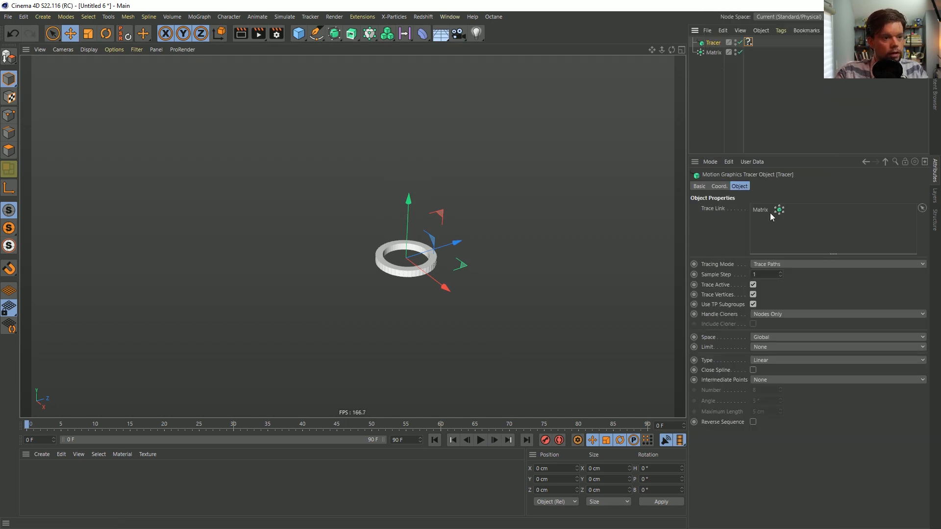
click(748, 42)
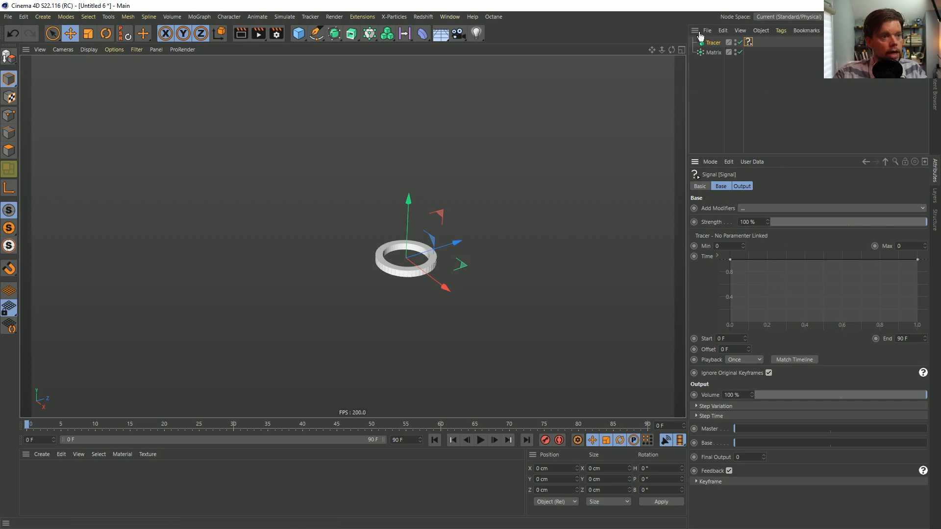
click(713, 43)
click(727, 187)
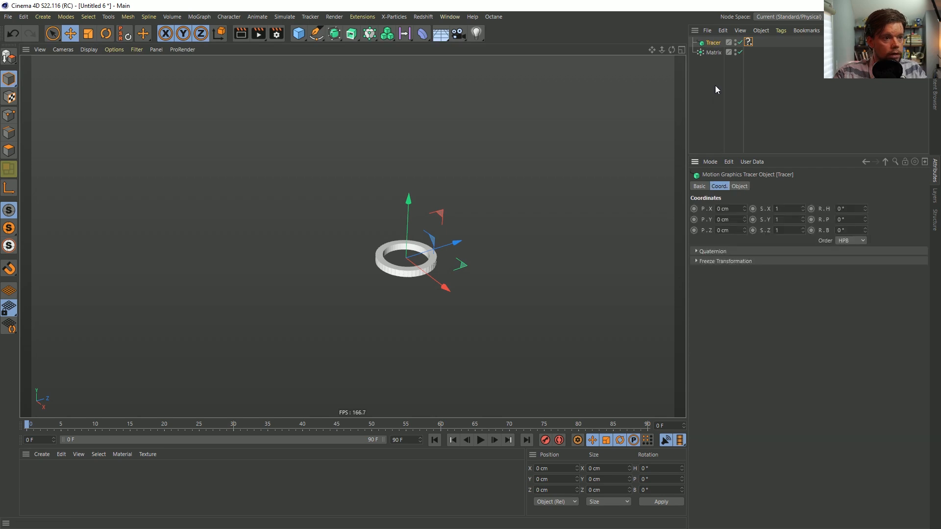
drag(710, 219, 749, 43)
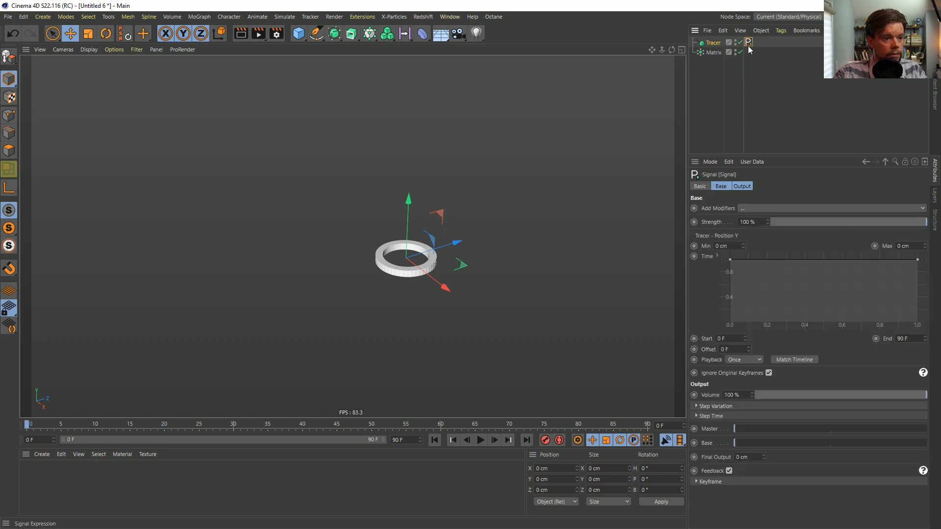
Apply the Linear spline preset to the Signal tag's time curve
right_click(774, 274)
mouse_move(817, 440)
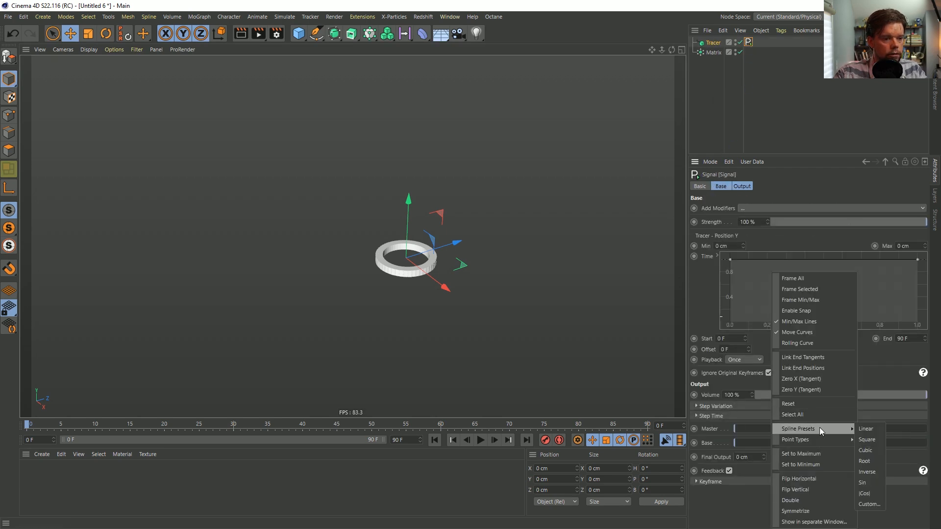
click(864, 439)
Set the Signal tag's maximum value to 100 cm and play the animation
drag(914, 245, 871, 249)
text(100)
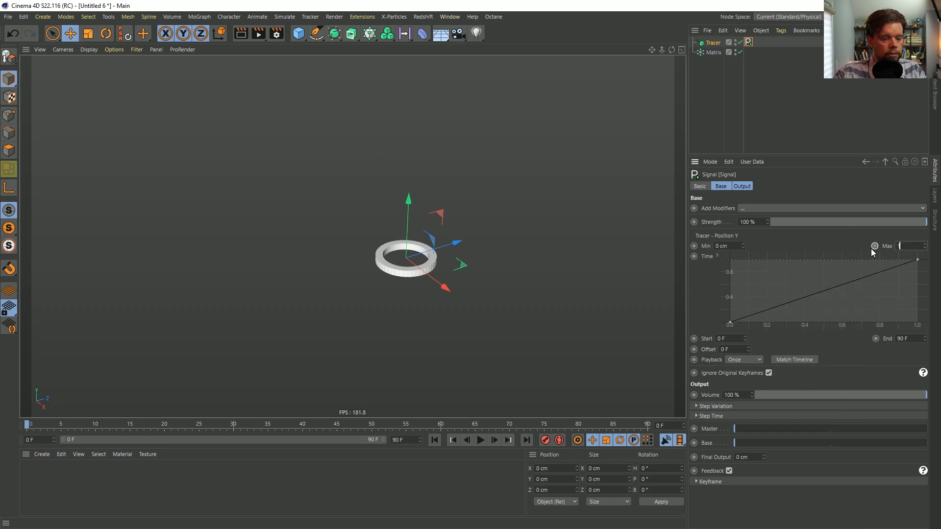
key(Return)
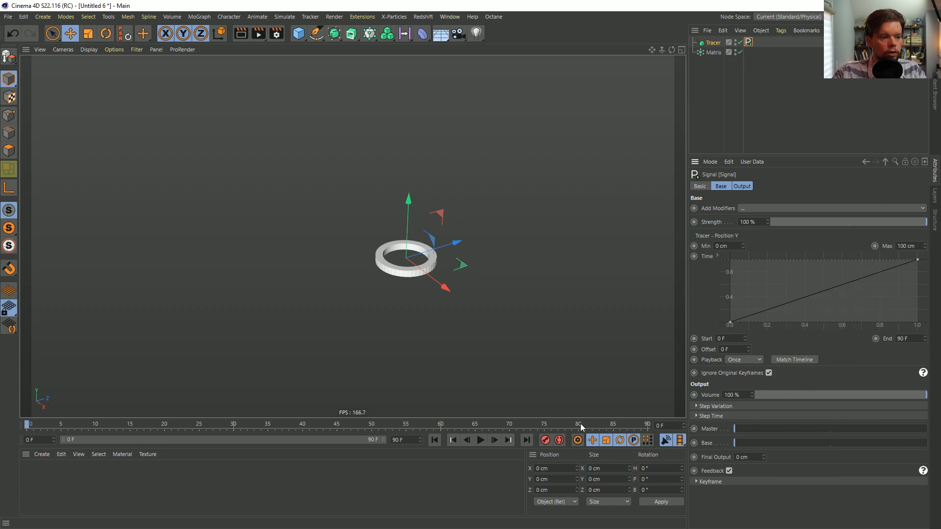
click(480, 439)
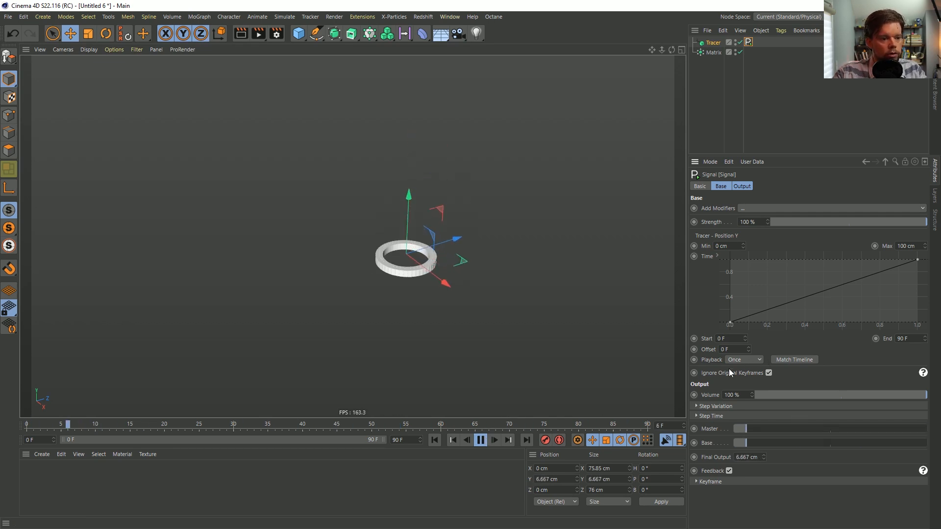
Extend the timeline and its preview range to end at frame 999
double_click(408, 440)
text(999)
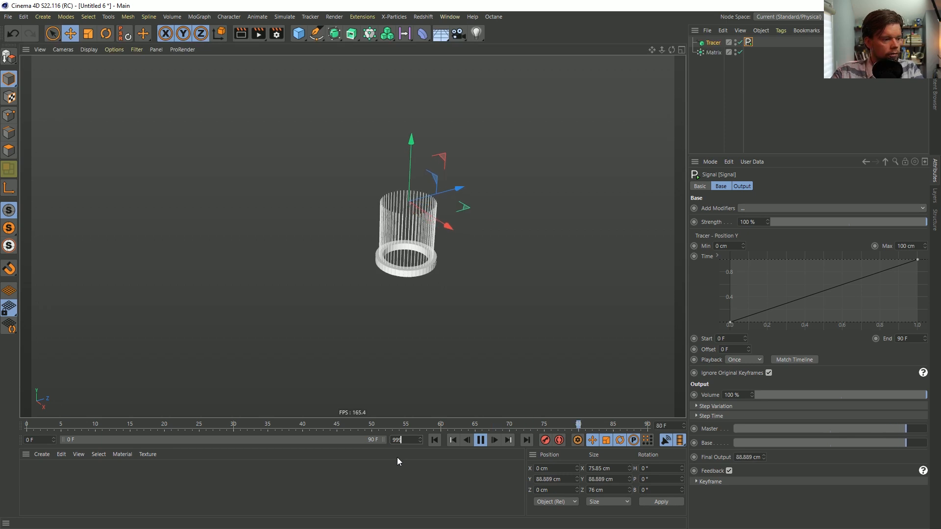
key(Return)
double_click(102, 439)
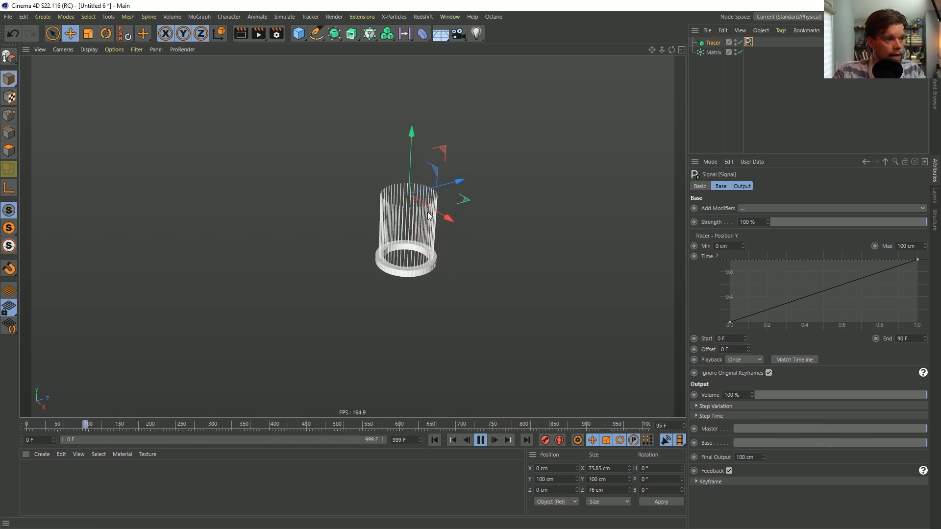
Set the playback mode of the Tracer's Signal to Additive and replay the animation from the first frame
click(744, 360)
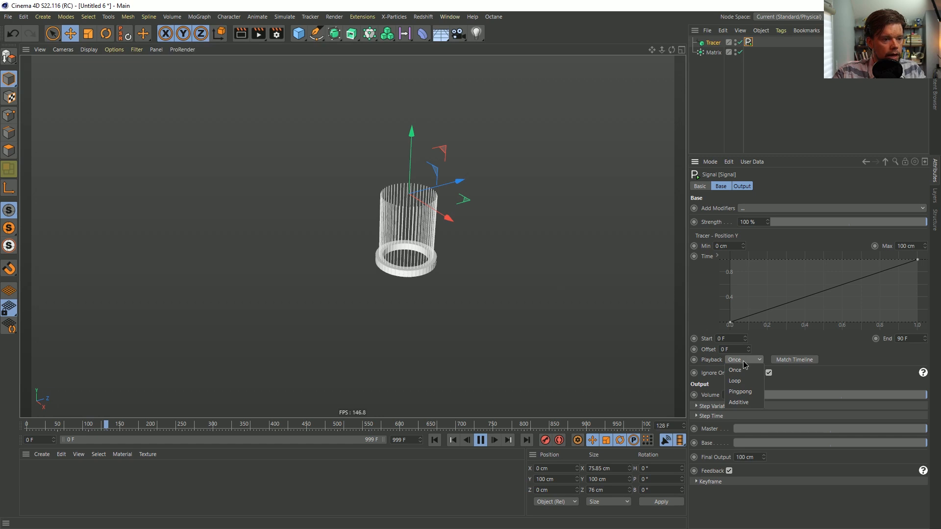
click(738, 402)
click(434, 440)
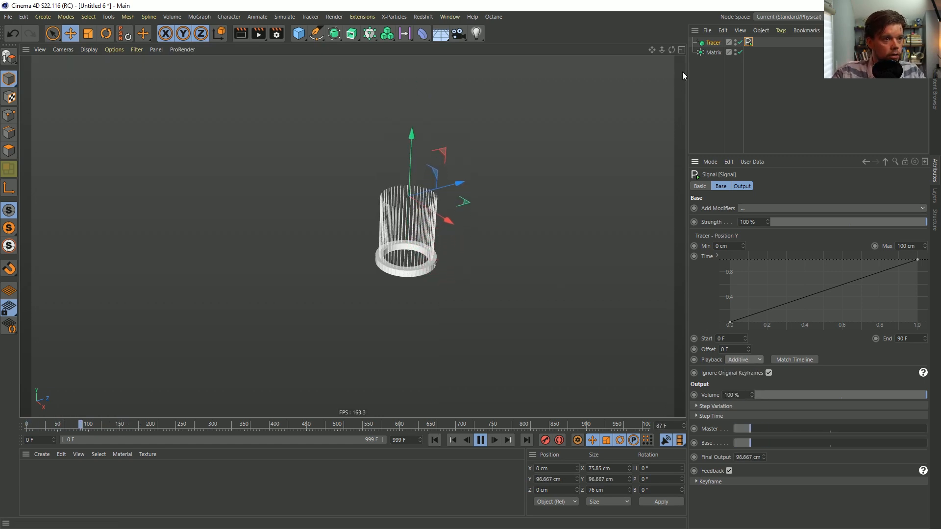
Copy the Tracer's Signal tag to the Matrix and link the copy to the Matrix's Radius parameter
click(716, 52)
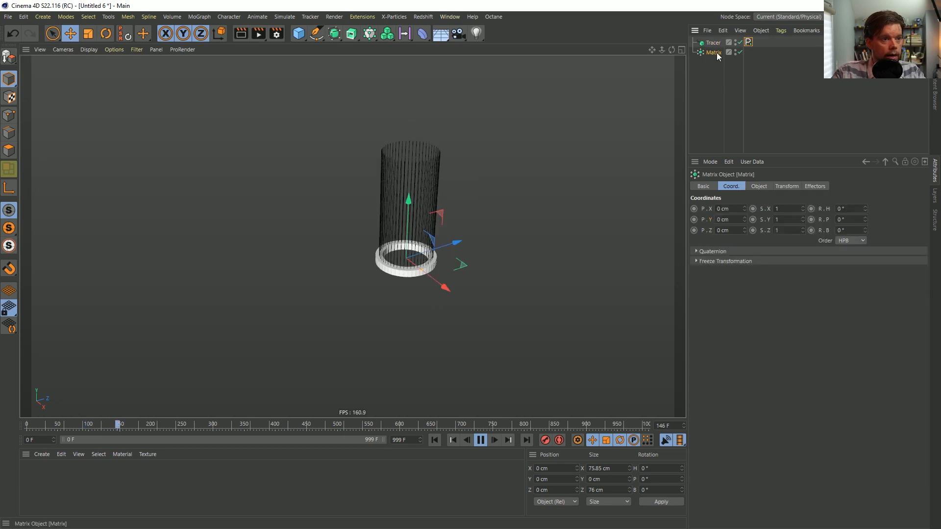
ctrl+drag(750, 43, 750, 53)
click(699, 53)
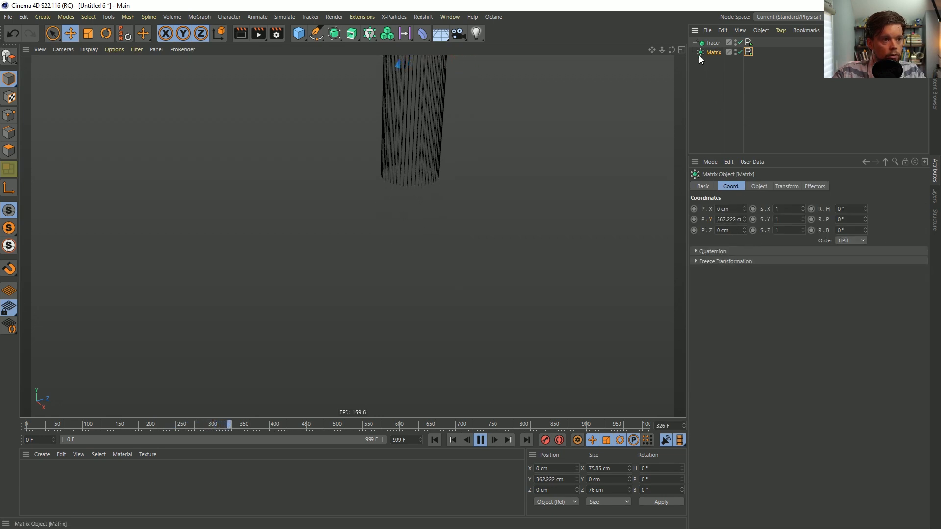
click(759, 186)
drag(710, 243, 749, 51)
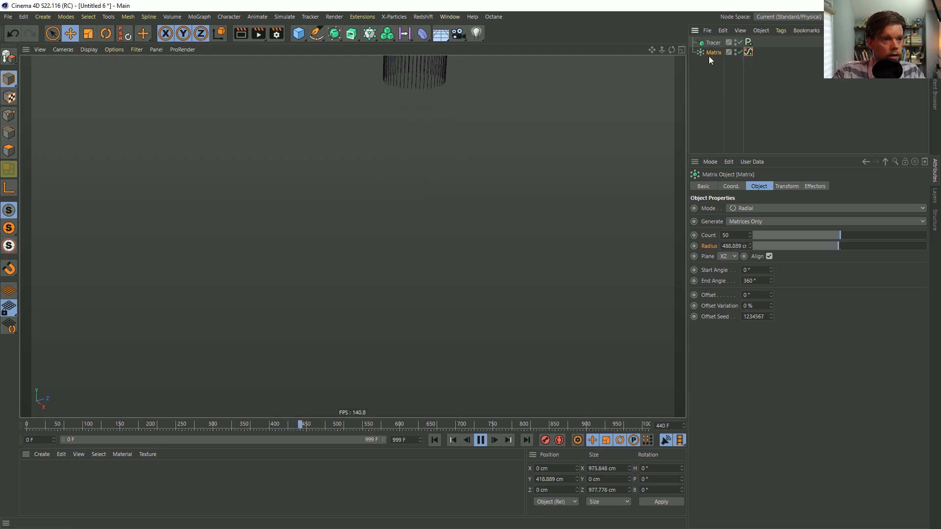
Reset the Matrix's position, set its Radius Signal's maximum to 22 cm, and replay from the first frame
click(124, 33)
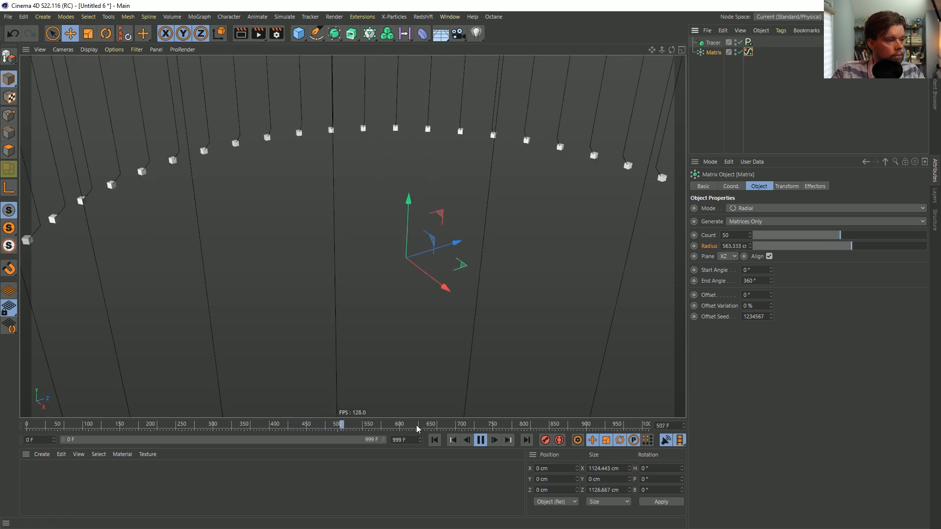
click(435, 440)
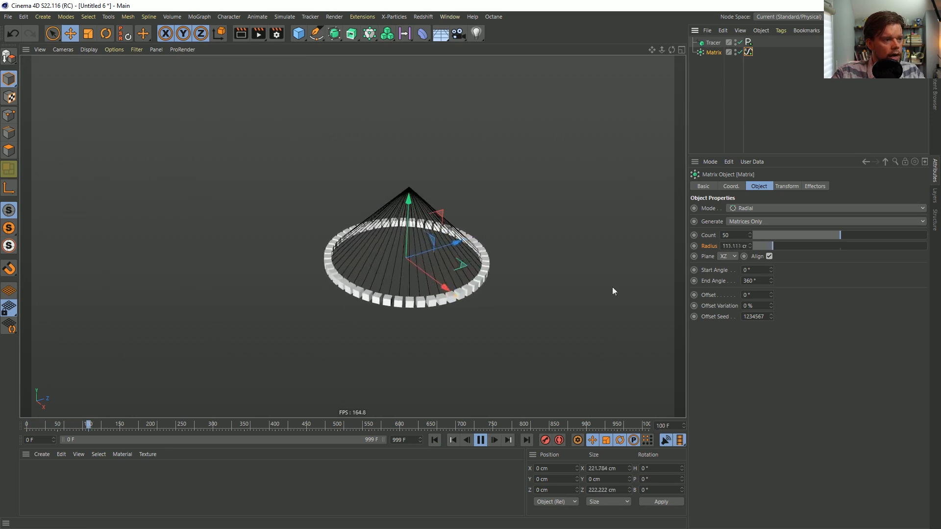
click(748, 52)
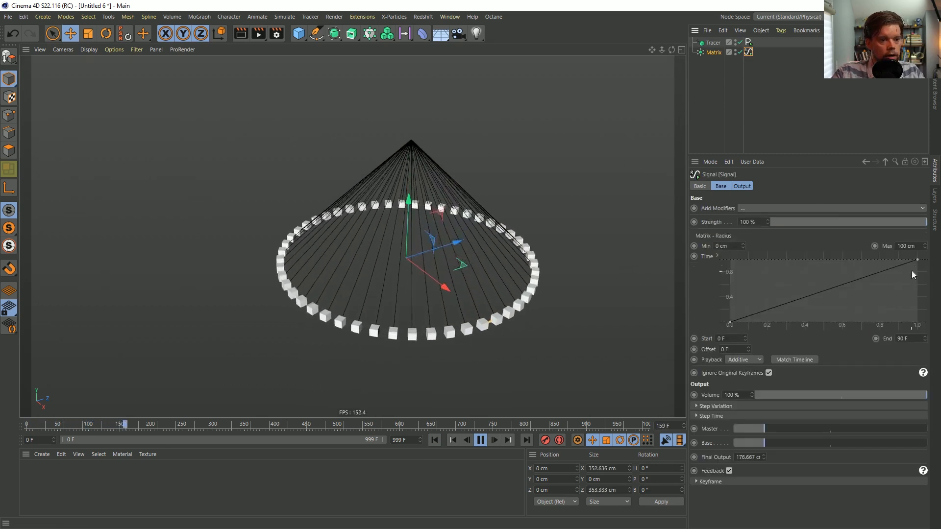
click(906, 246)
text(22)
key(Return)
click(434, 440)
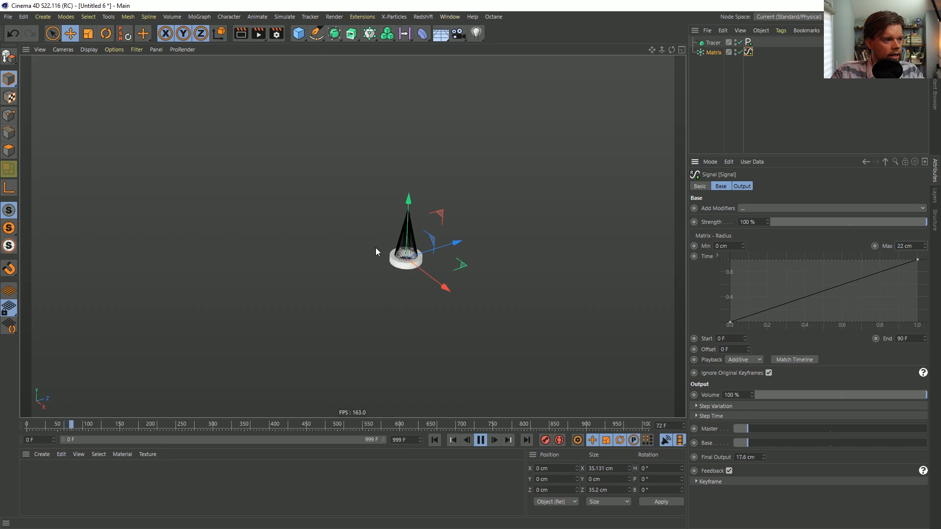
Hide the Matrix in the viewport and clear the selection
click(736, 50)
click(720, 88)
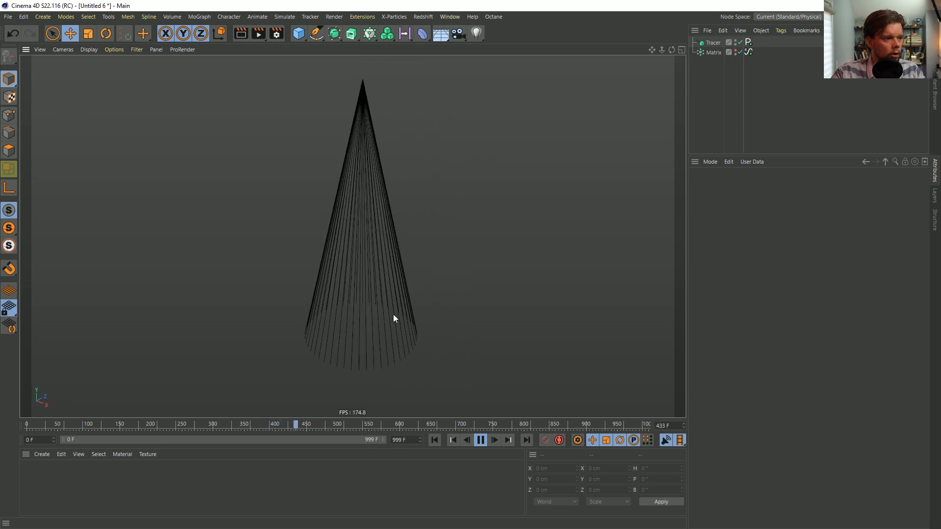
Pause playback and place the Tracer inside a Sweep with an n-Side spline as the profile
click(713, 44)
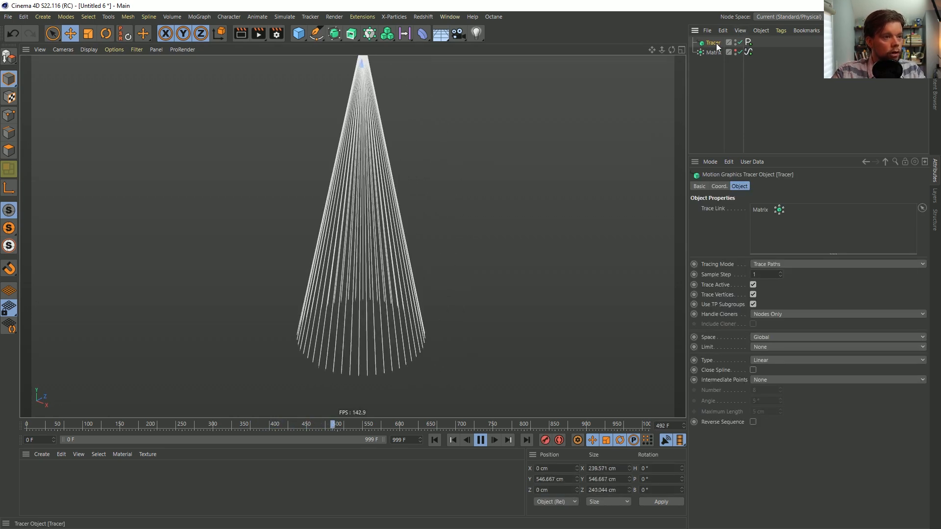
click(480, 440)
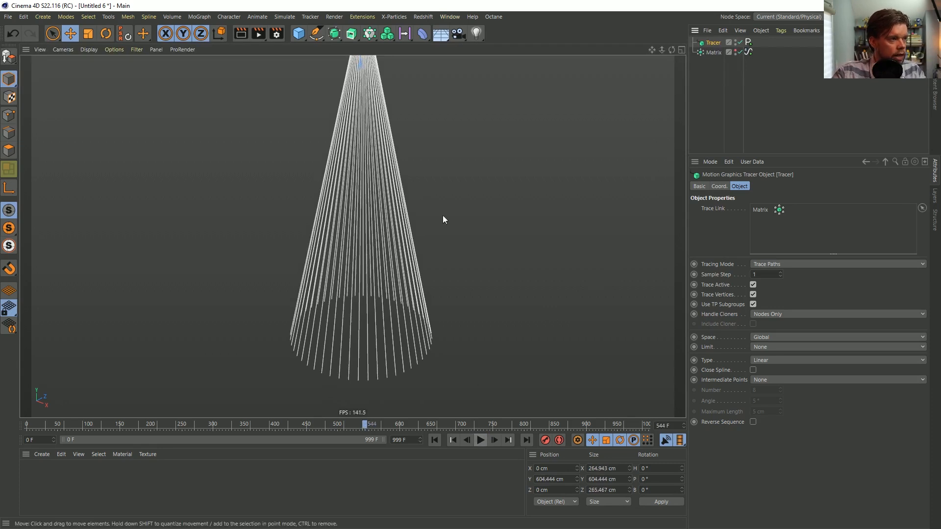
click(337, 37)
click(399, 97)
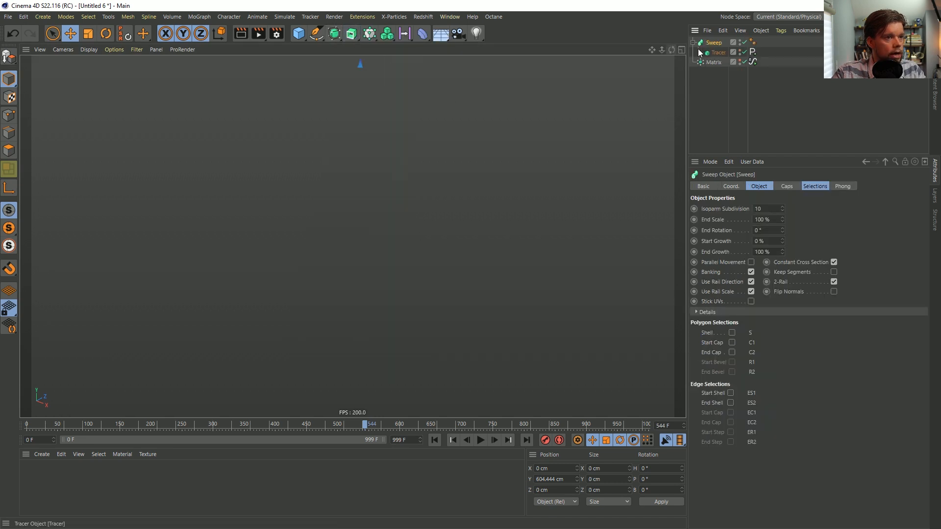
click(317, 33)
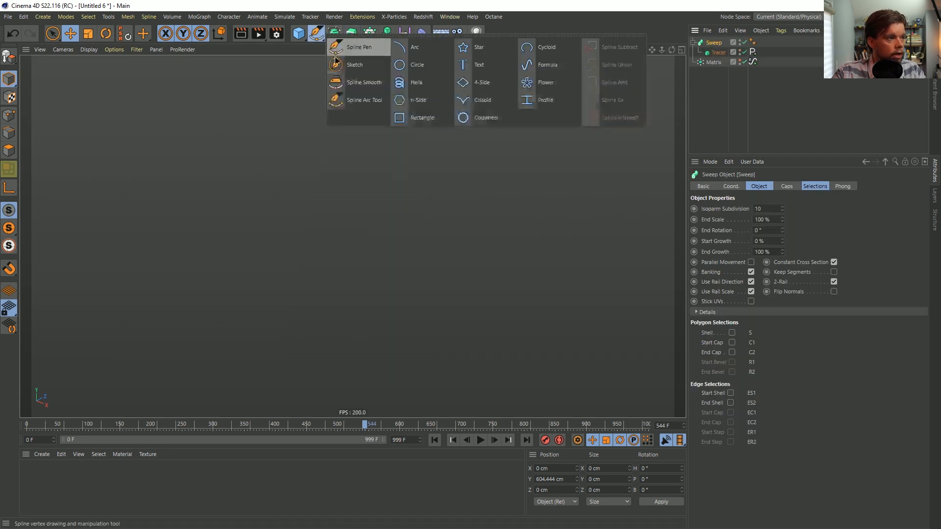
shift+click(416, 98)
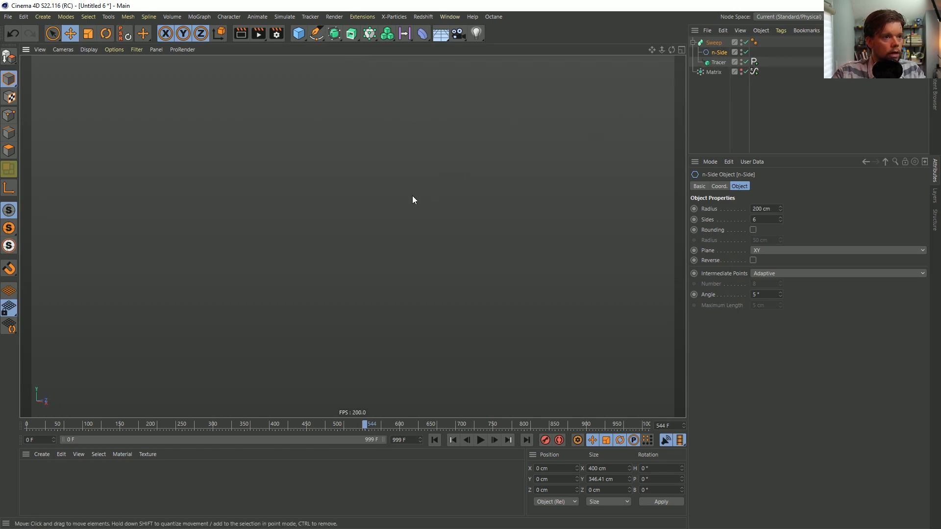
Scale the n-Side profile down to about 0.87 cm wide to make the swept lines thin
alt+right_drag(413, 195, 243, 261)
alt+middle_drag(399, 120, 390, 293)
alt+drag(390, 277, 391, 290)
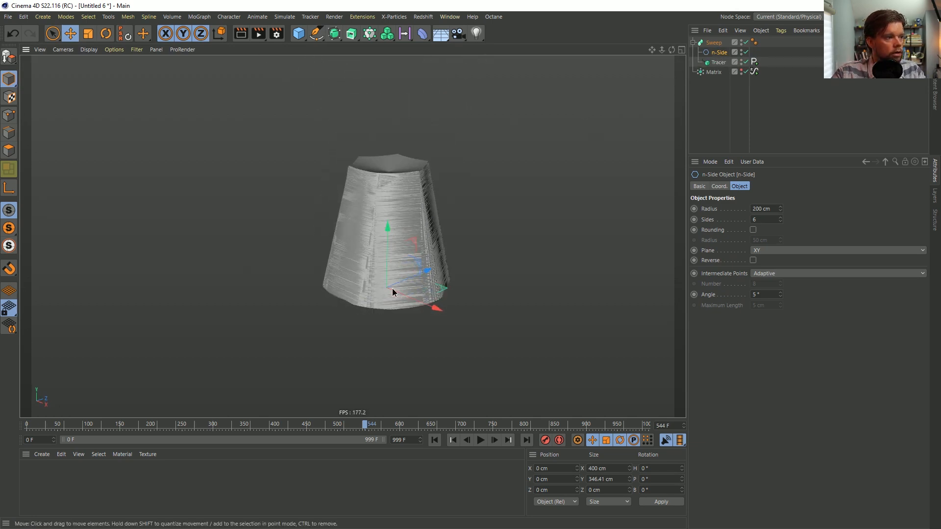
key(t)
drag(483, 204, 179, 273)
alt+right_drag(365, 279, 548, 204)
mouse_move(501, 223)
mouse_down()
mouse_move(348, 288)
mouse_move(118, 318)
mouse_up()
mouse_move(344, 348)
alt+right_down()
mouse_move(393, 344)
mouse_move(454, 312)
mouse_move(334, 343)
mouse_move(262, 346)
alt+right_up()
alt+drag(342, 328, 376, 309)
alt+right_drag(377, 310, 408, 296)
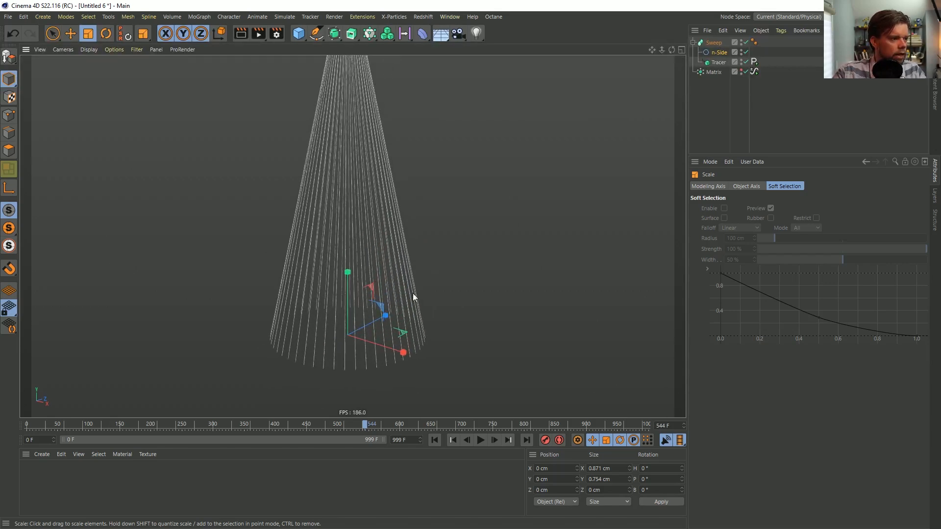
Play the animation from the first frame and examine how the swept lines grow from several viewpoints
click(435, 440)
click(476, 439)
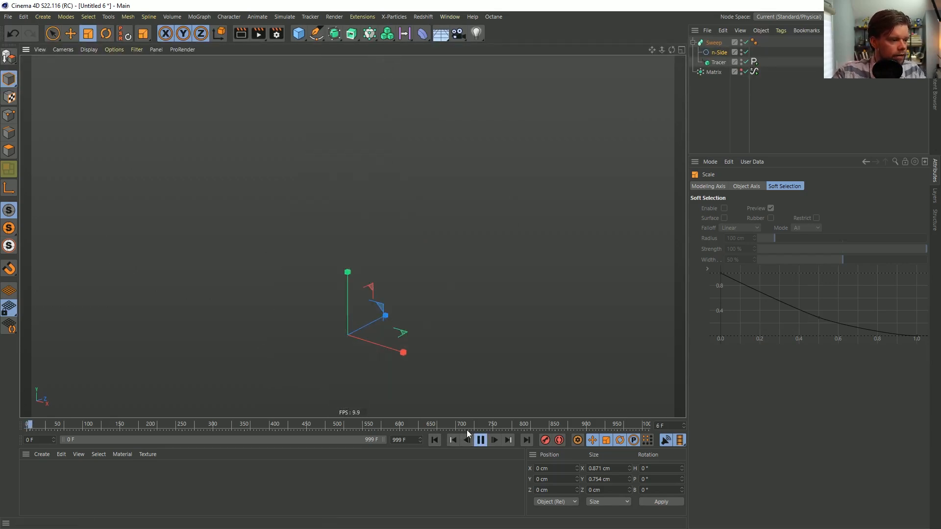
middle_click(392, 343)
middle_click(296, 218)
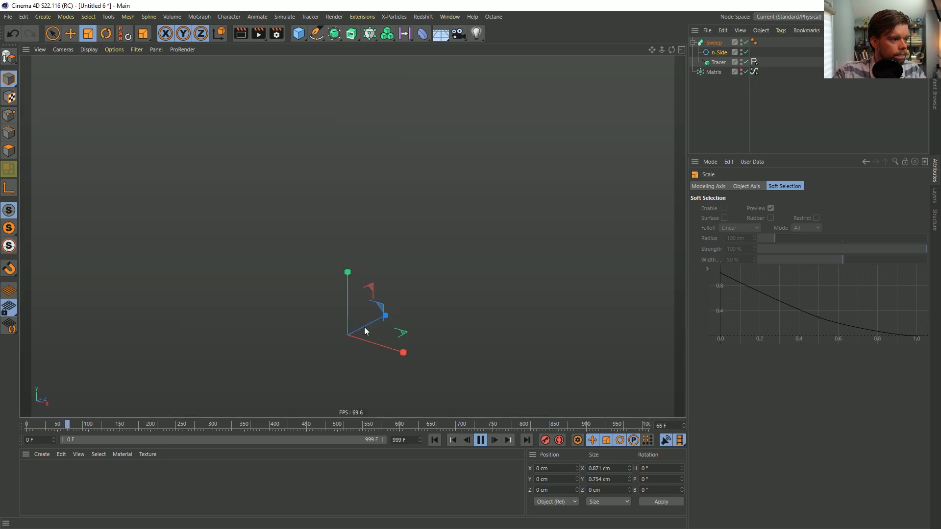
alt+right_drag(387, 340, 345, 362)
alt+middle_drag(348, 297, 324, 156)
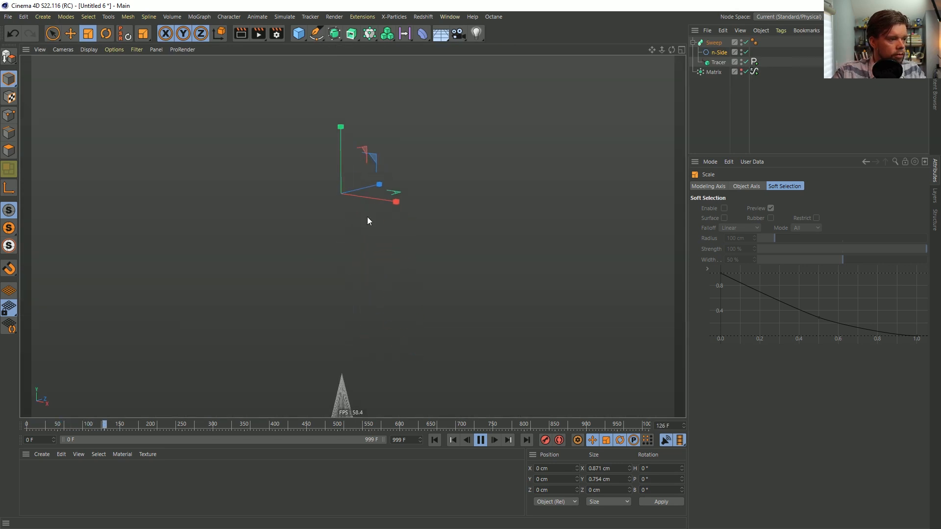
alt+middle_drag(352, 350, 348, 113)
alt+right_drag(324, 264, 429, 253)
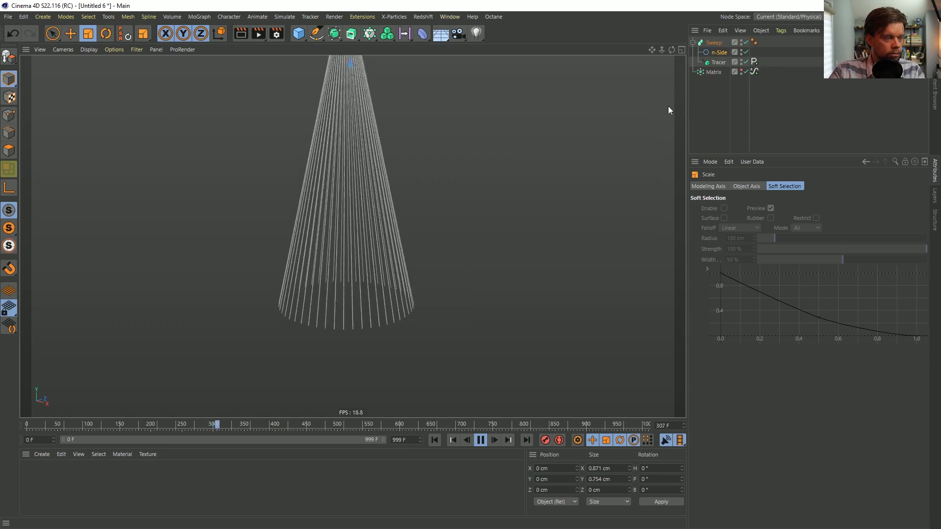
Raise the Matrix's count to 58 and replay the animation from the first frame
click(716, 71)
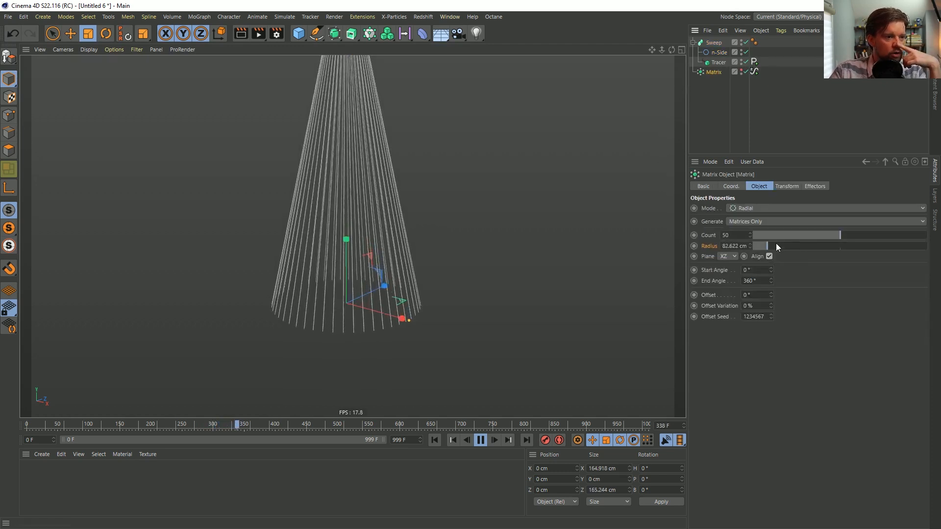
click(751, 233)
click(751, 234)
click(751, 233)
click(751, 234)
click(750, 233)
click(751, 234)
click(750, 234)
click(751, 234)
click(751, 233)
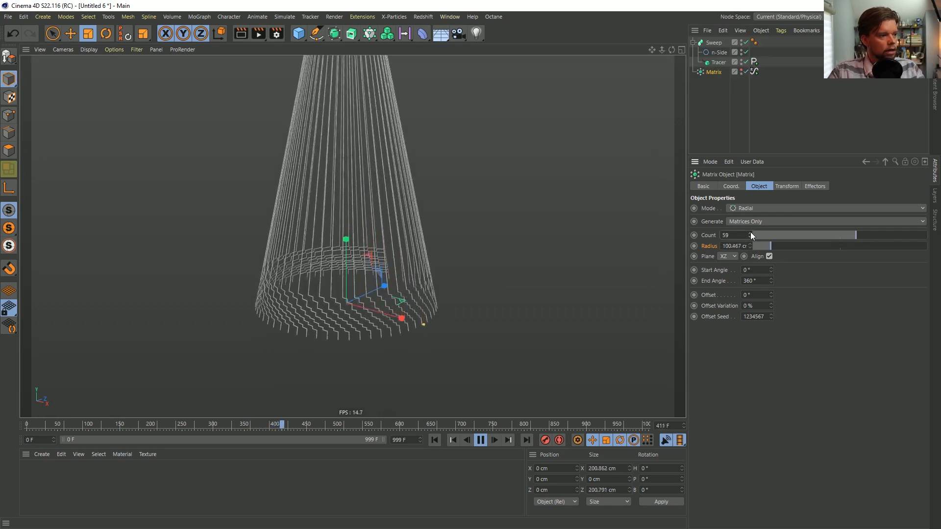
key(ctrl+z)
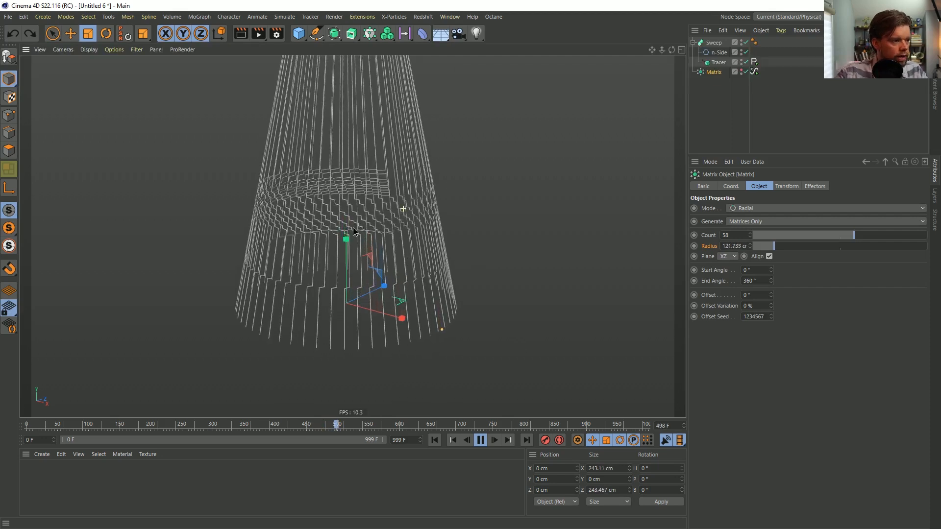
scroll(375, 227, down, 3)
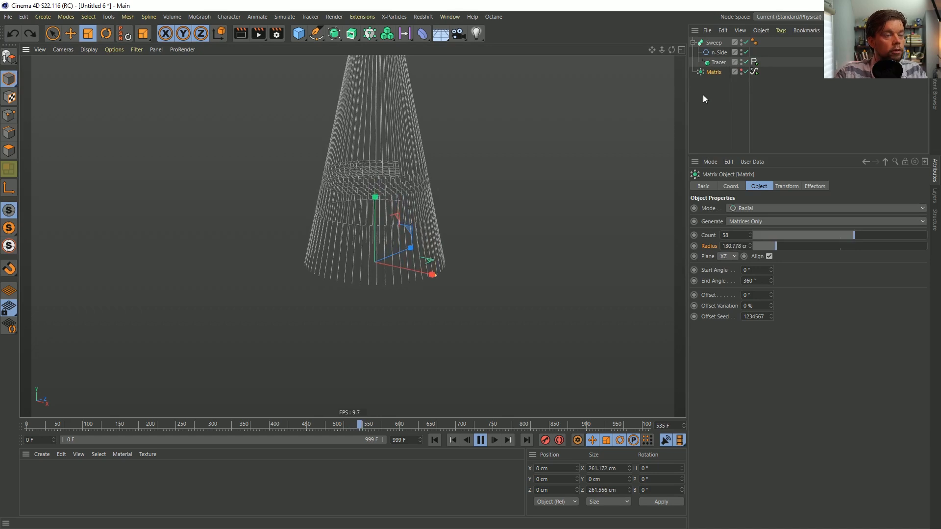
click(433, 439)
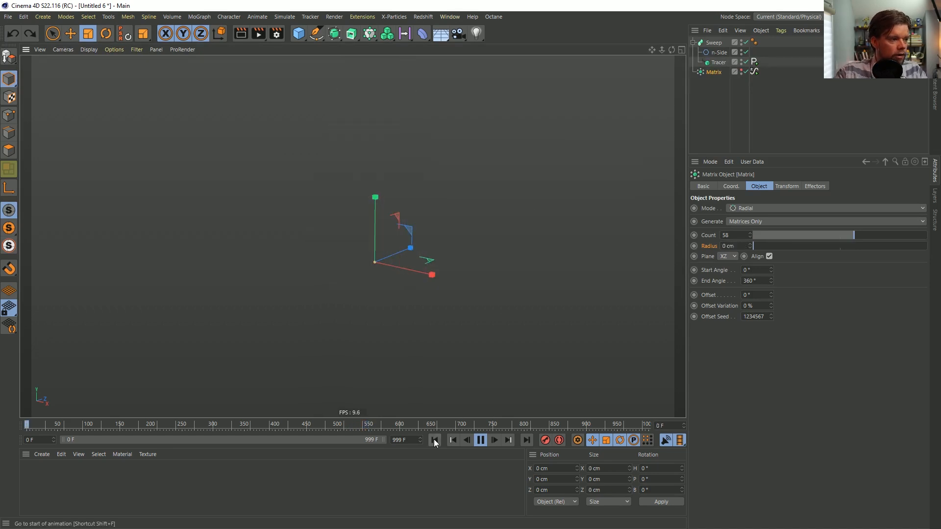
Add a Noise modifier to the Tracer's Position Y Signal and examine its effect on the growing lines
click(755, 62)
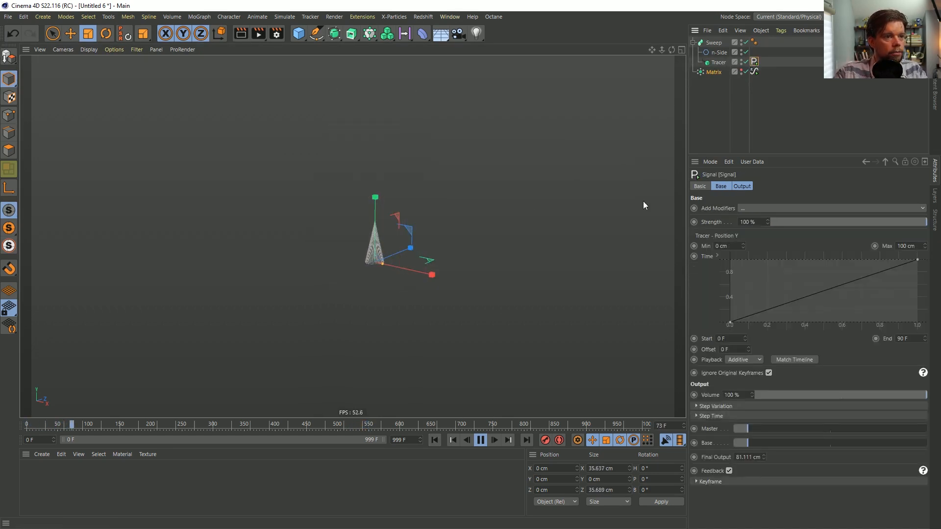
click(748, 207)
click(753, 226)
click(745, 186)
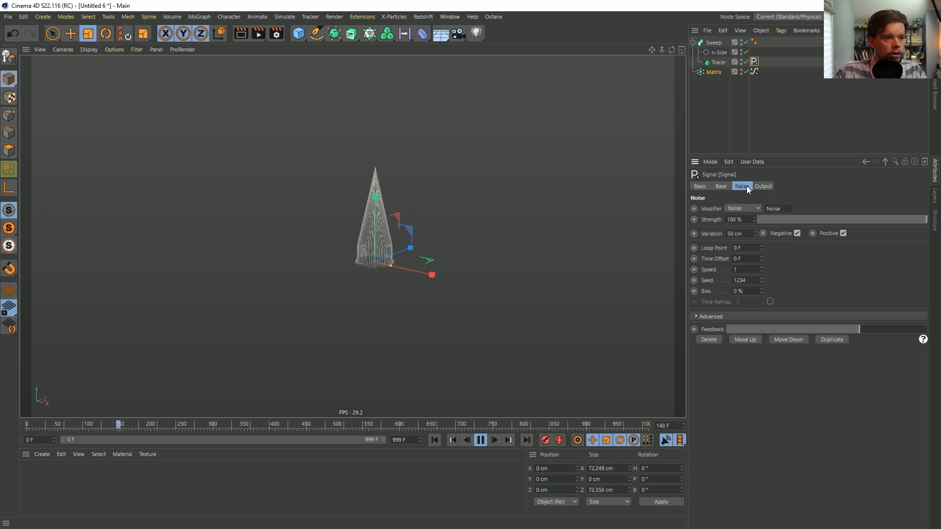
click(744, 234)
alt+right_drag(369, 247, 424, 213)
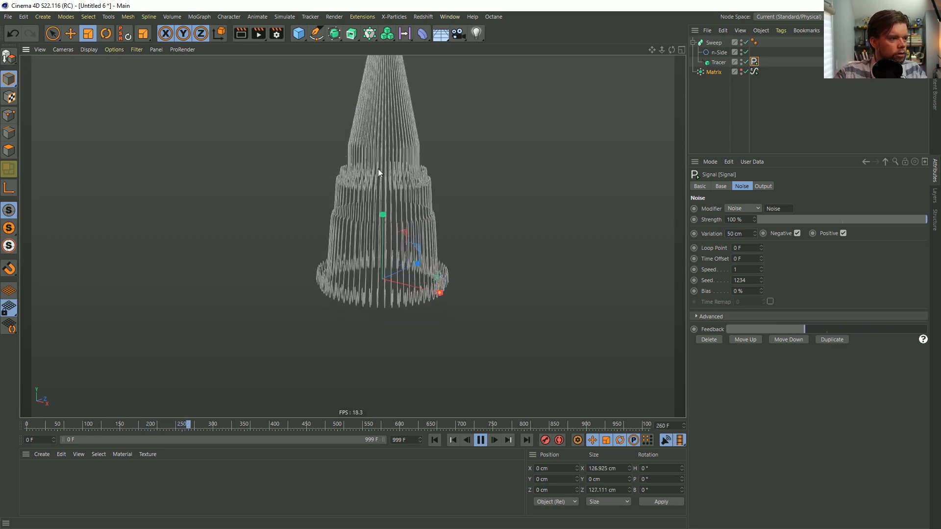
Set the Noise modifier's speed to 0.1 and replay the animation from the first frame
drag(745, 234, 718, 239)
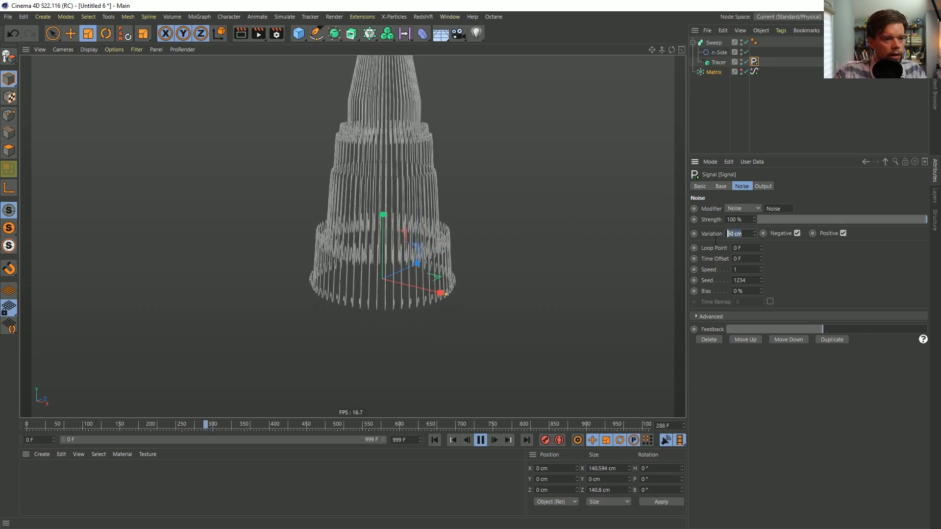
click(745, 270)
text(0.1)
key(Return)
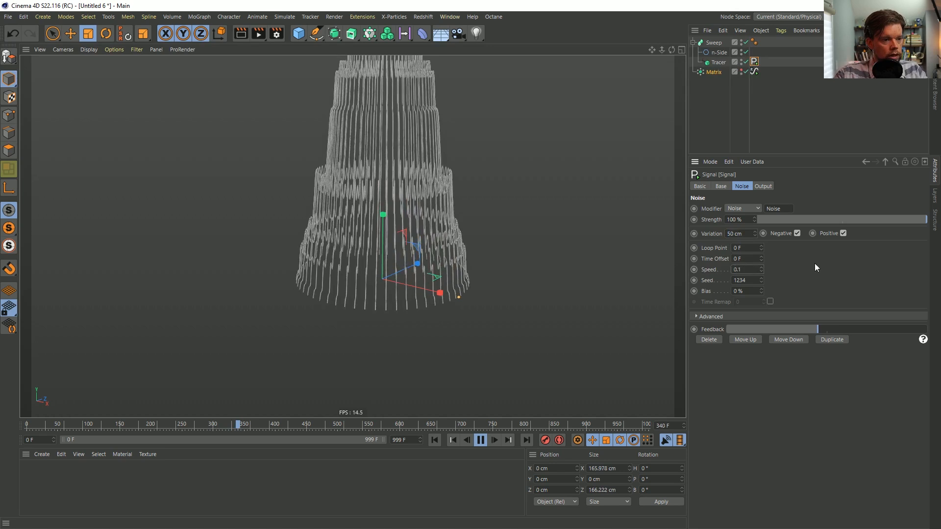
click(434, 439)
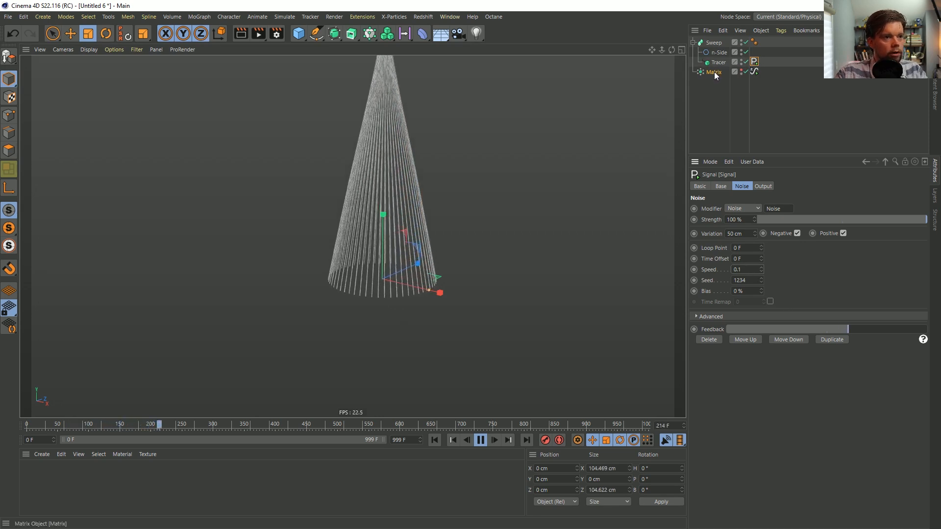
Add a Noise modifier with speed 0.25 to the Matrix's Radius Signal and replay the animation from the first frame
click(755, 72)
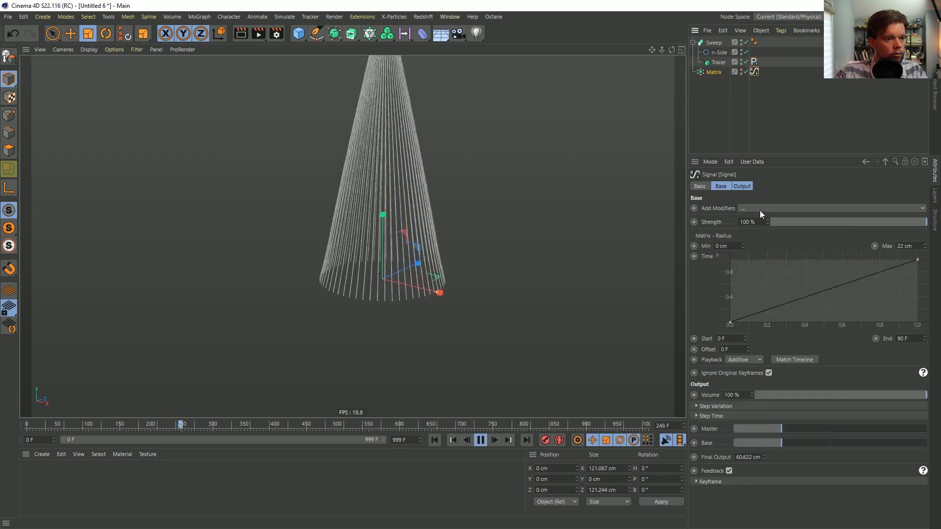
click(761, 211)
click(764, 230)
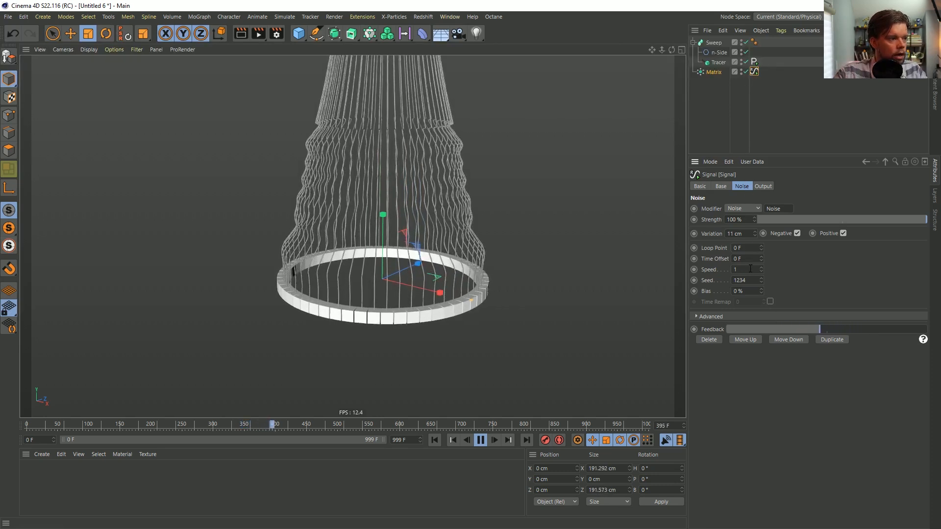
drag(744, 270, 714, 273)
text(0.25)
key(Return)
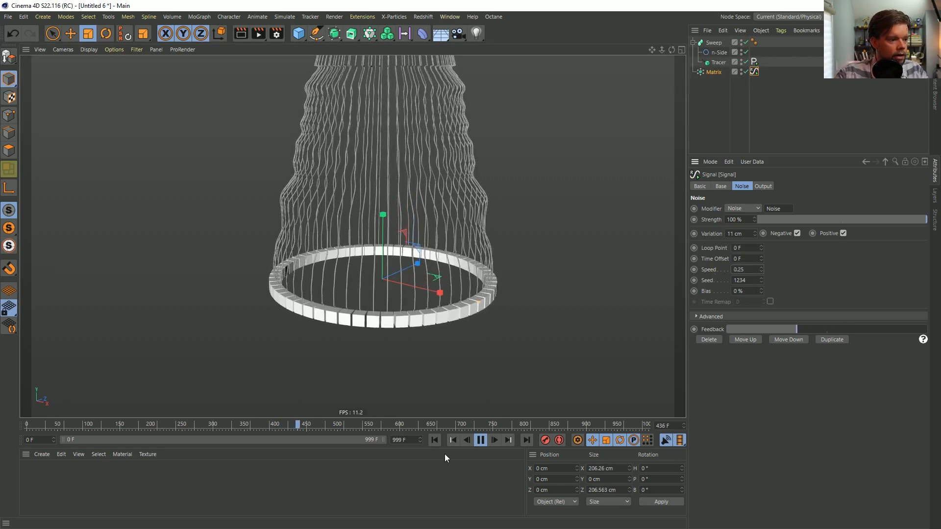
click(434, 440)
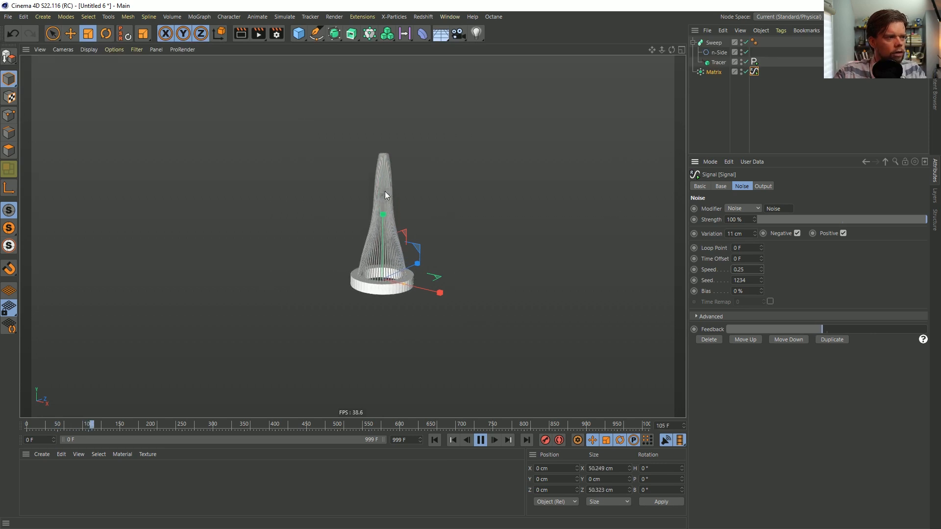
Hide the Matrix in the viewport, add a Random effector to it and replay the animation from the first frame
click(724, 110)
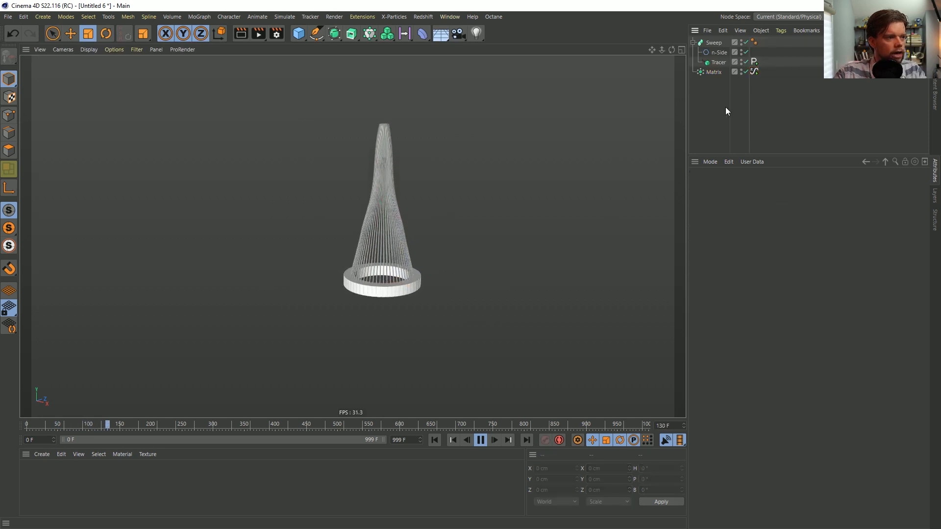
click(741, 71)
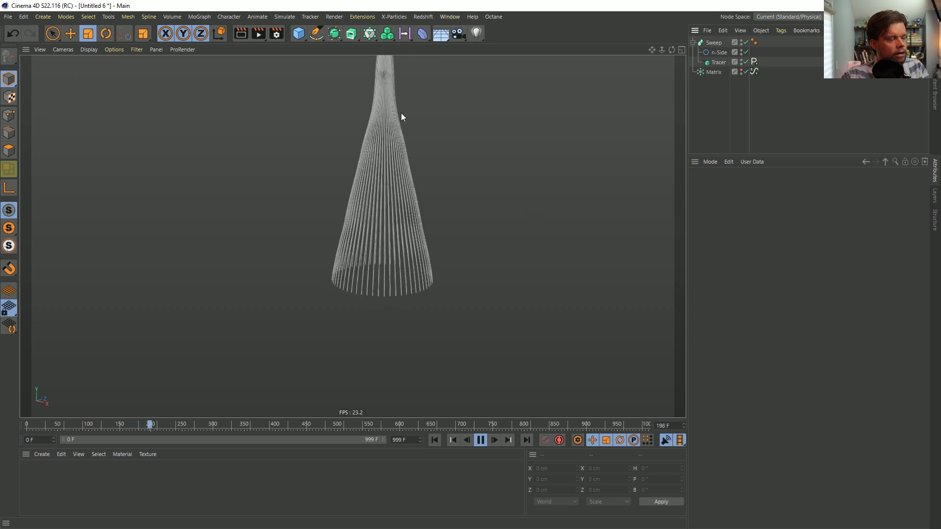
click(714, 72)
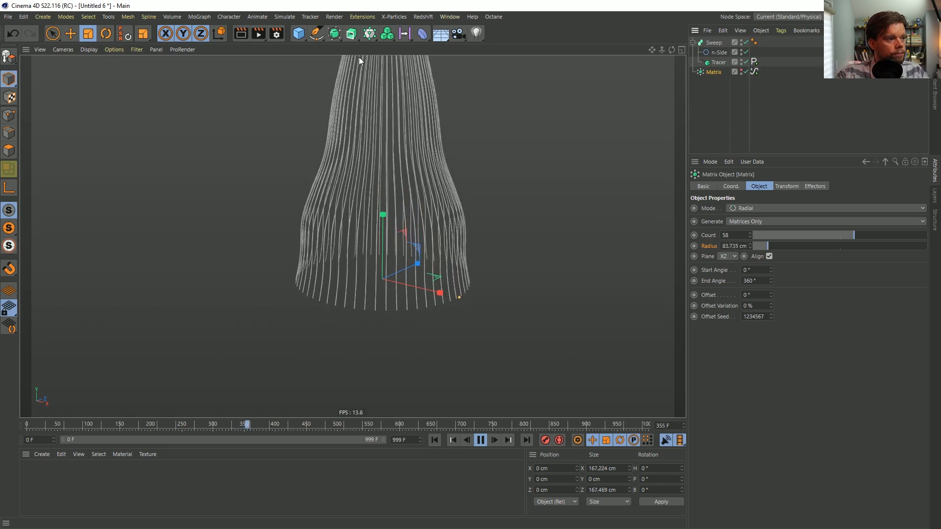
click(368, 33)
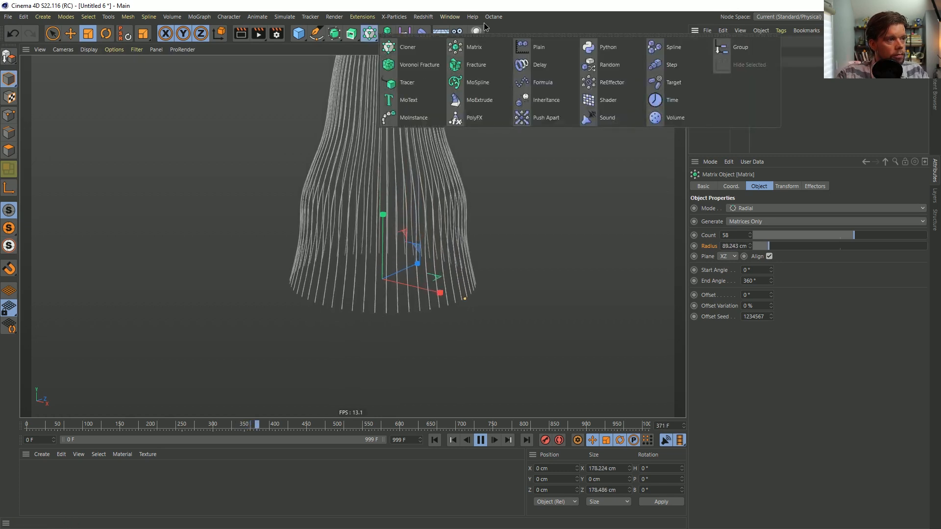
click(609, 64)
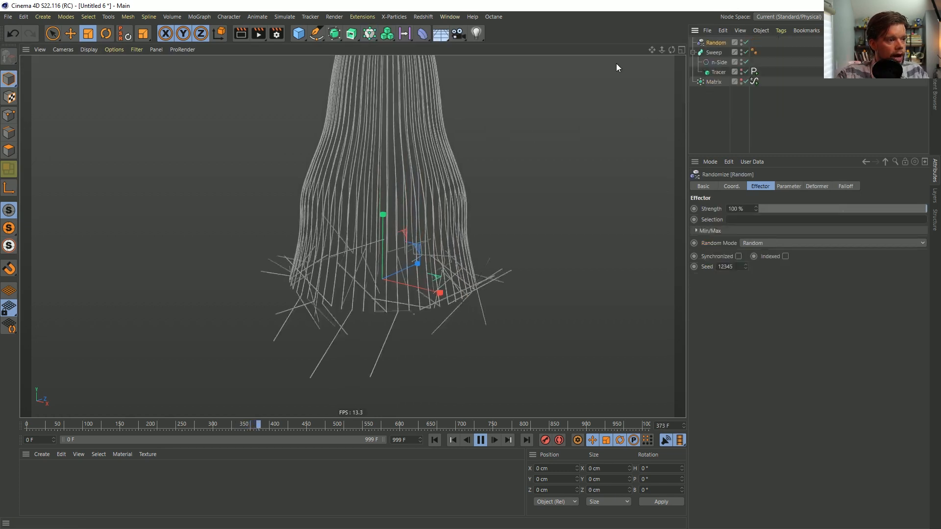
click(434, 439)
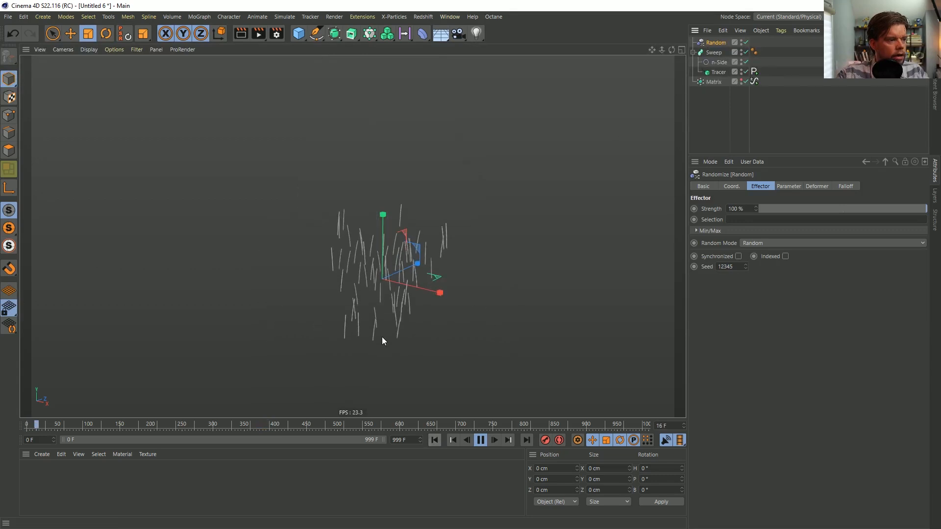
Set the Random effector's position offset to X 11 cm, Y 0 cm and Z 11 cm, and replay from the first frame
click(788, 186)
double_click(748, 250)
text(0)
key(Return)
drag(751, 239, 715, 249)
text(11)
key(Tab)
key(Tab)
text(11)
key(Return)
click(440, 441)
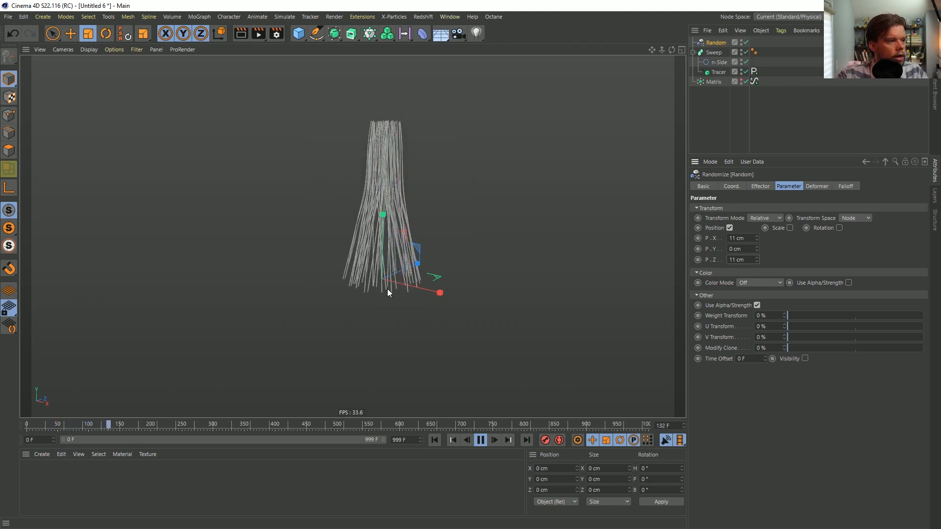
Switch the Random effector's random mode to Noise and enable Indexed
click(760, 186)
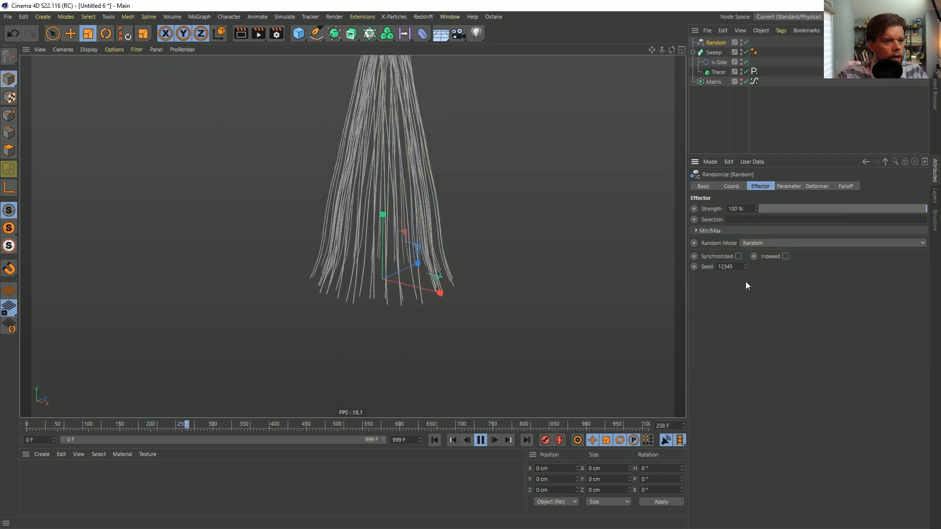
click(764, 242)
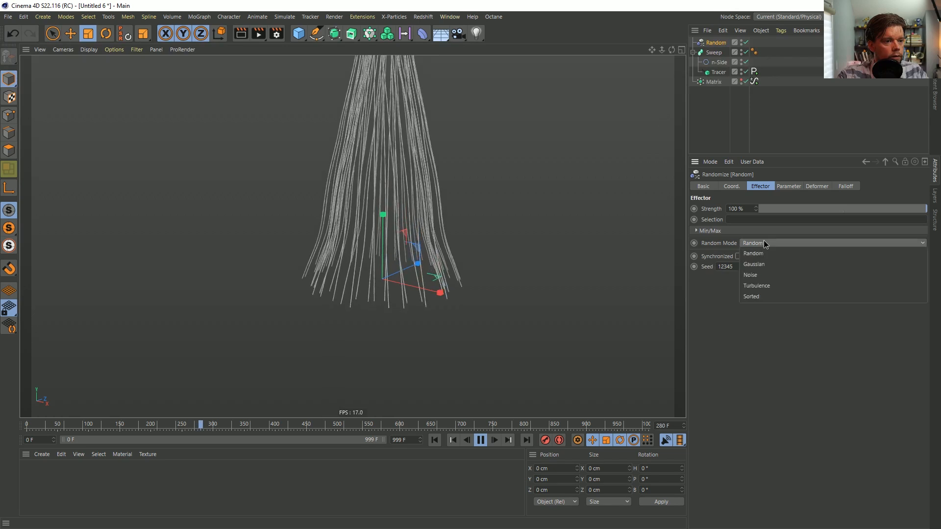
click(766, 274)
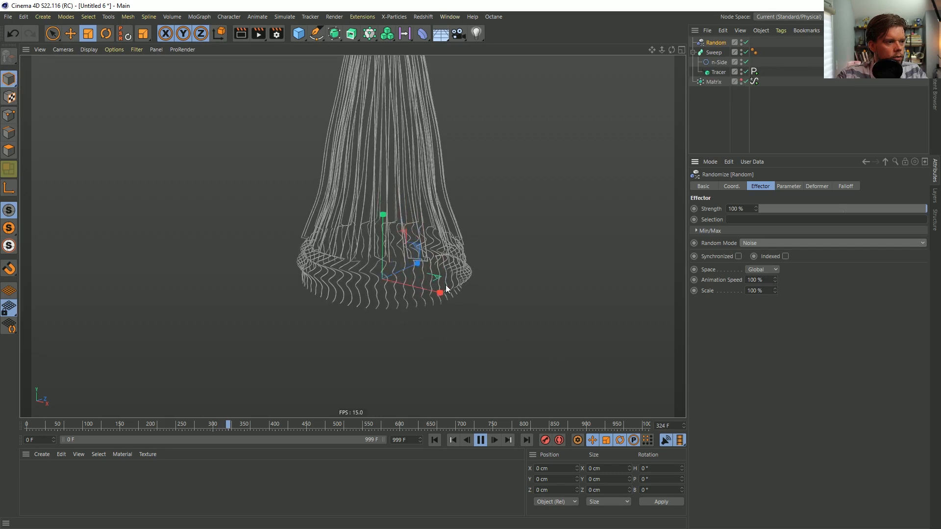
click(785, 256)
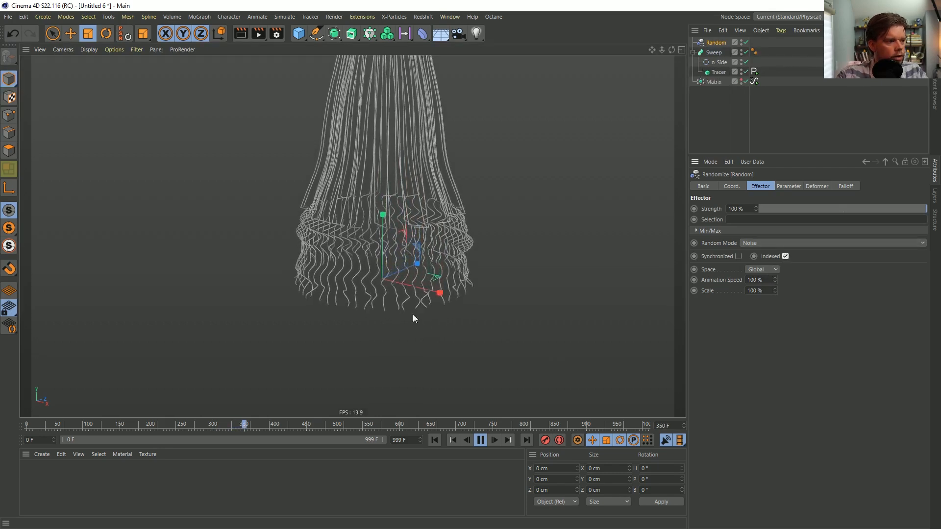
Set the Random effector's animation speed to 11% and replay the animation from the first frame
click(757, 280)
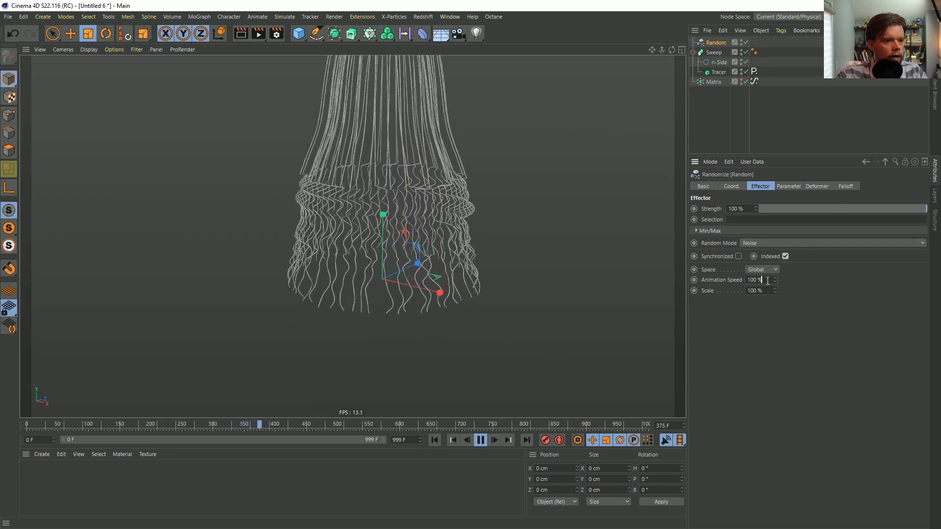
text(1)
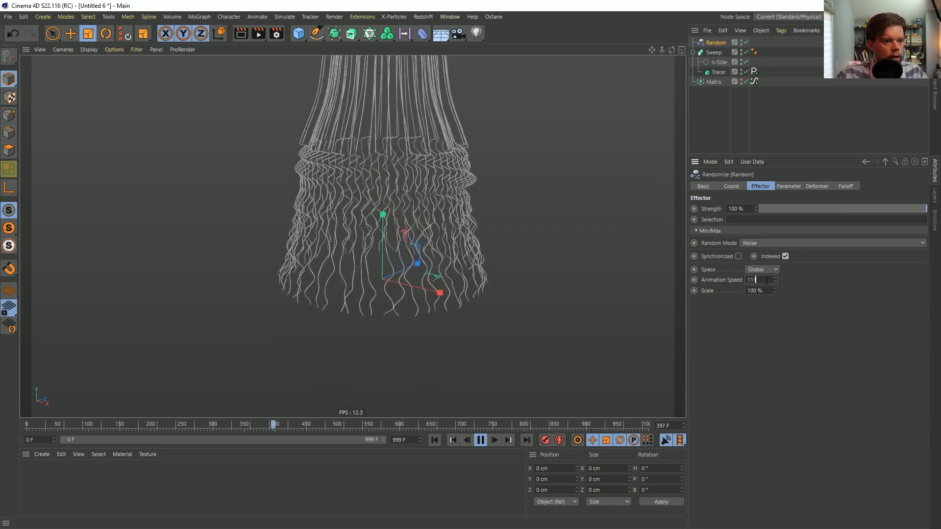
text(1)
click(434, 440)
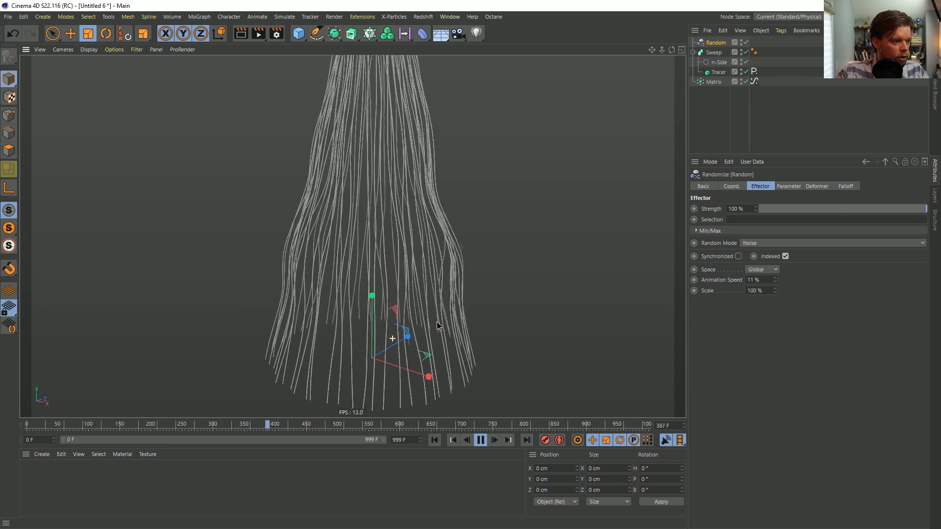
Examine the noise-varied lines from several viewpoints with the Matrix selected, and pause the playback
click(718, 72)
click(720, 82)
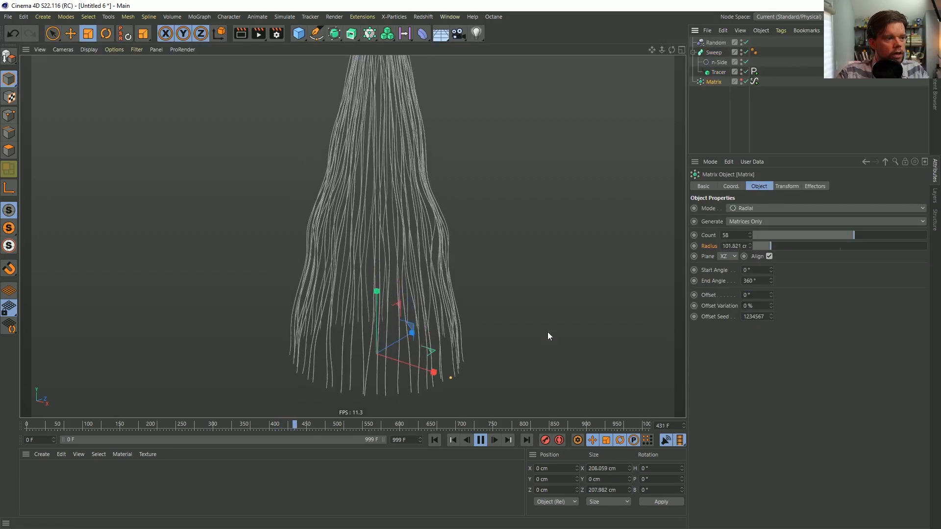
drag(443, 382, 456, 389)
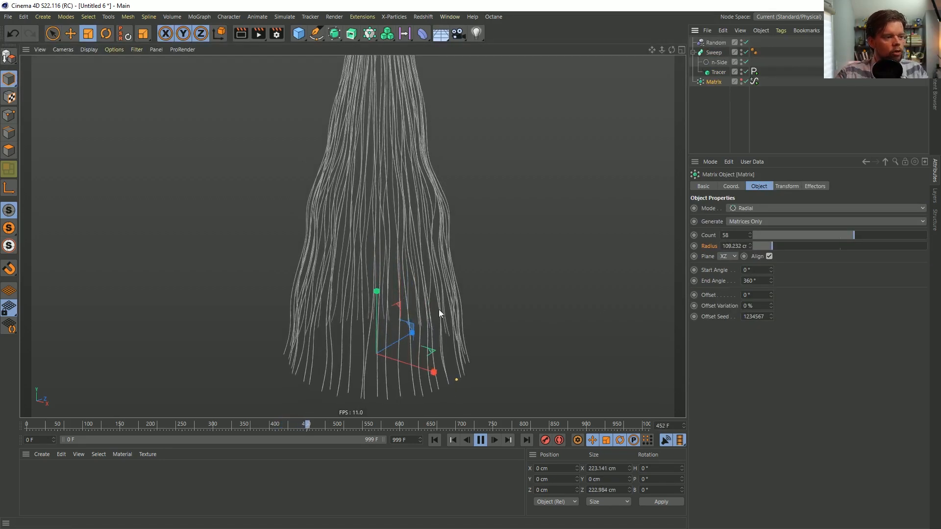
alt+right_drag(447, 328, 419, 343)
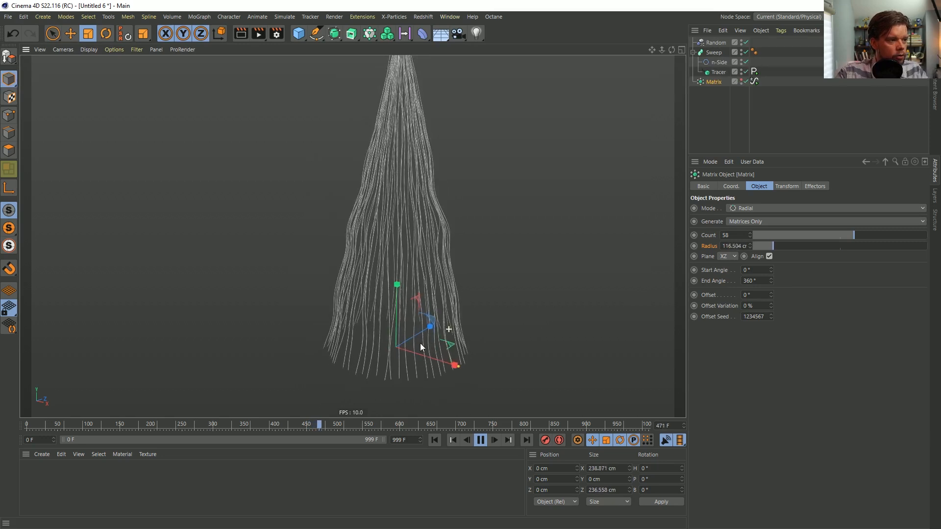
alt+drag(376, 267, 470, 320)
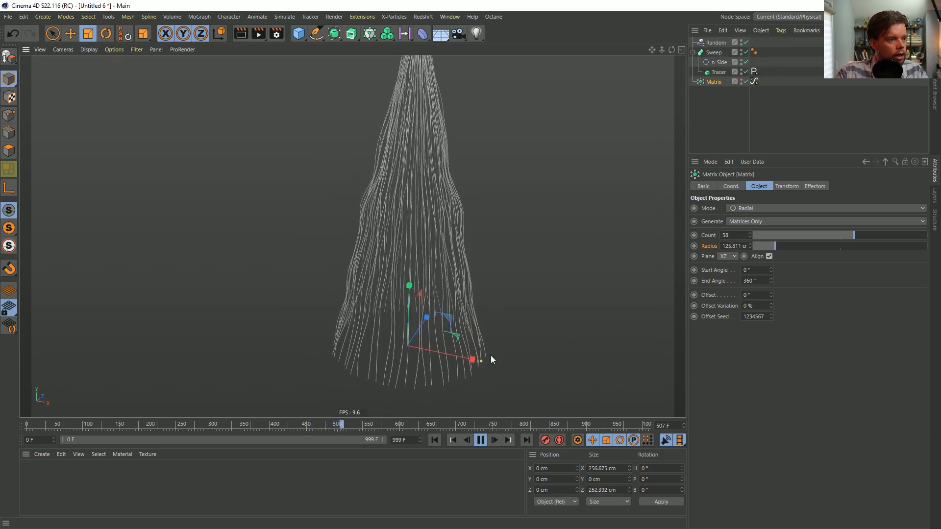
alt+middle_drag(371, 233, 324, 241)
alt+right_drag(369, 252, 318, 271)
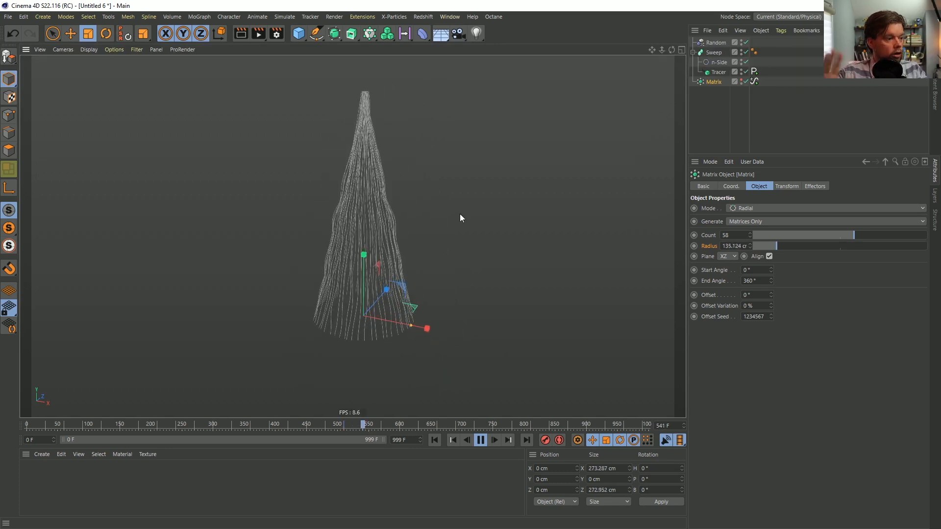
click(480, 441)
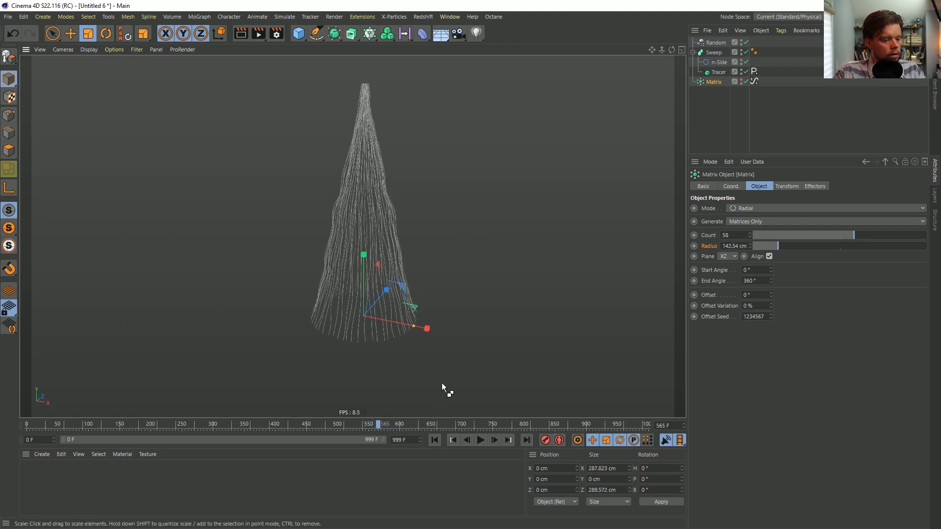
Select the Sweep and start saving the scene in SceneFiles, basing the file name on [1a]PaintPeel.c4d with the prefix changed to [2a]
click(705, 141)
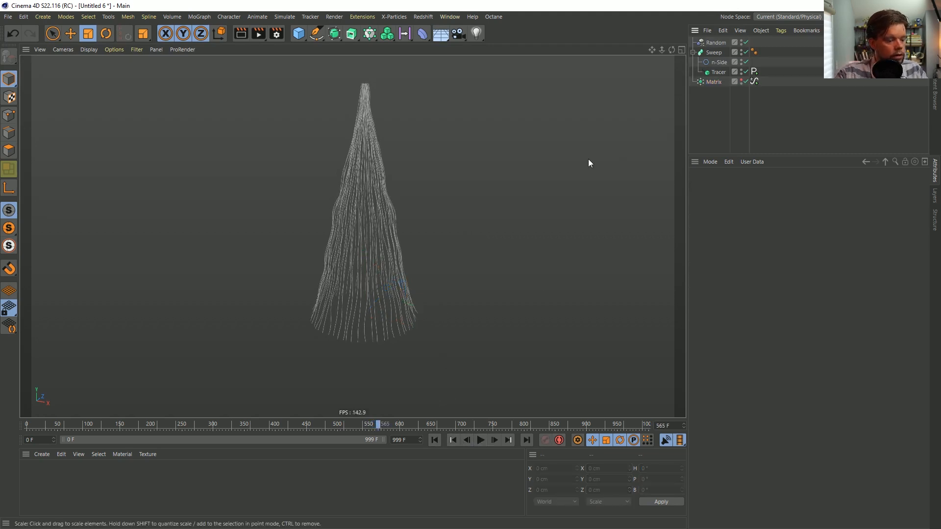
click(714, 52)
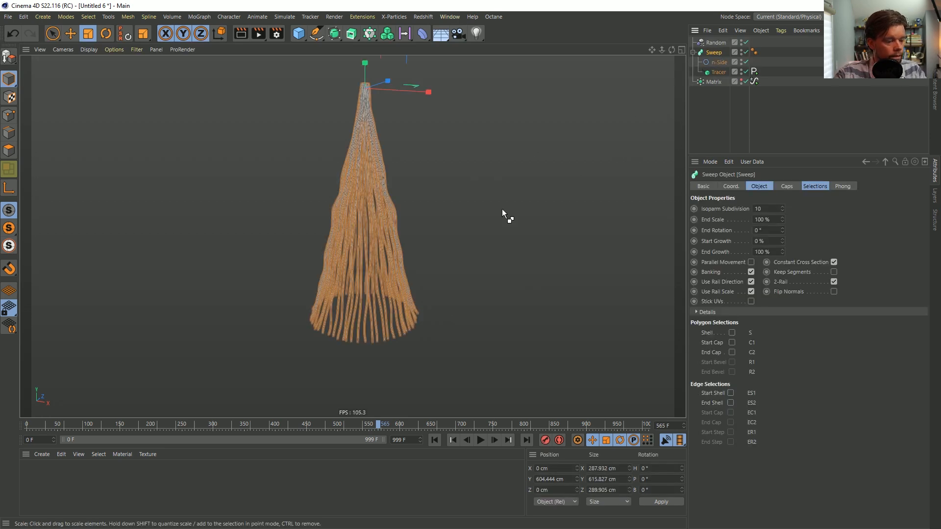
key(ctrl+s)
click(158, 82)
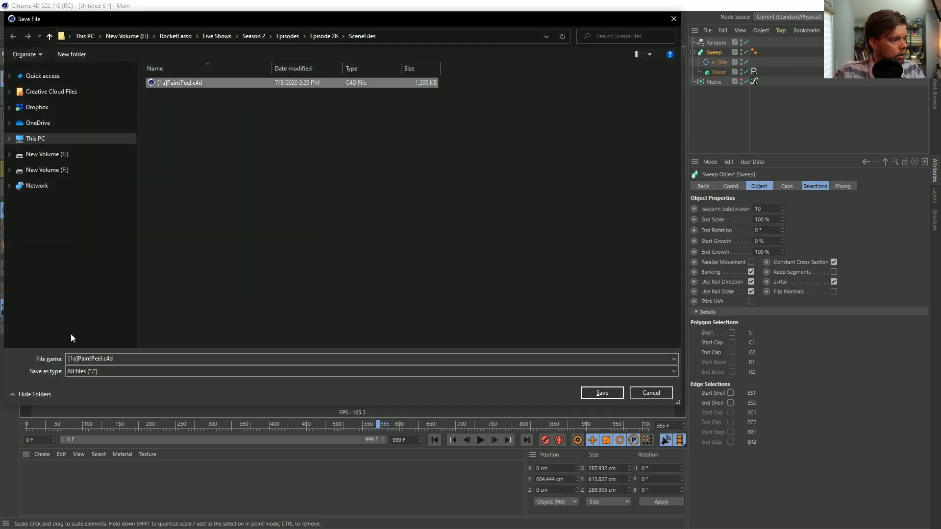
click(75, 360)
click(72, 359)
key(BackSpace)
text(2)
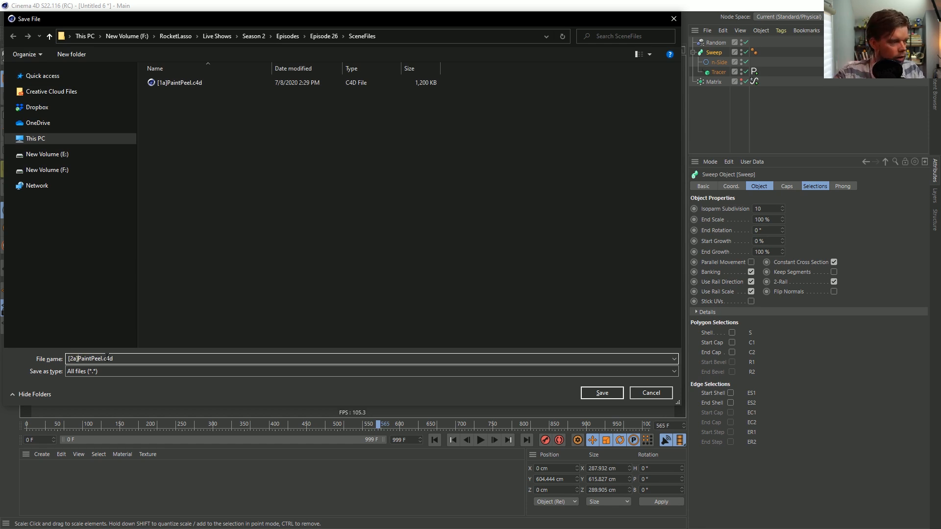
key(shift+Right)
key(shift+Right)
key(shift+Right)
key(shift+Right)
key(shift+Right)
key(shift+Right)
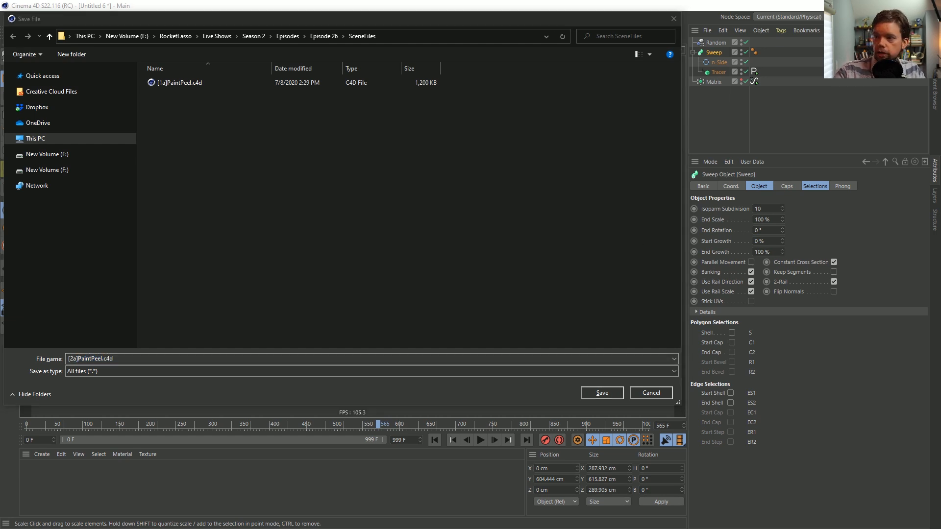
Switch to the YouTube page in the browser and copy "Aluminum and Mercury" from the video title
key(alt+Tab)
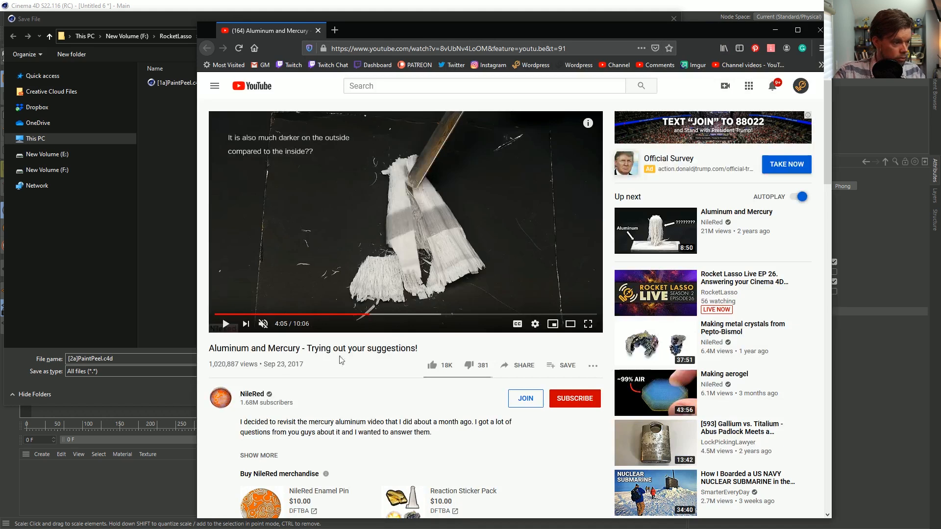
drag(300, 348, 207, 351)
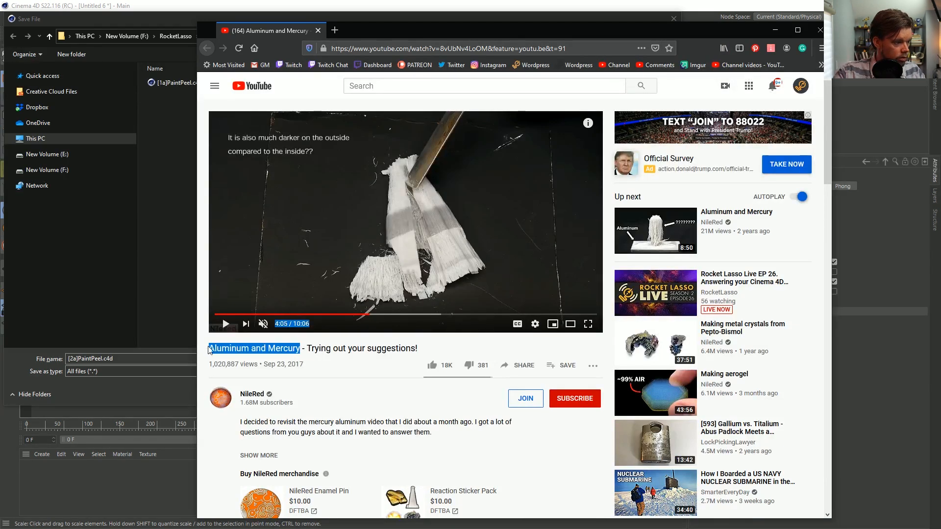
key(alt+Tab)
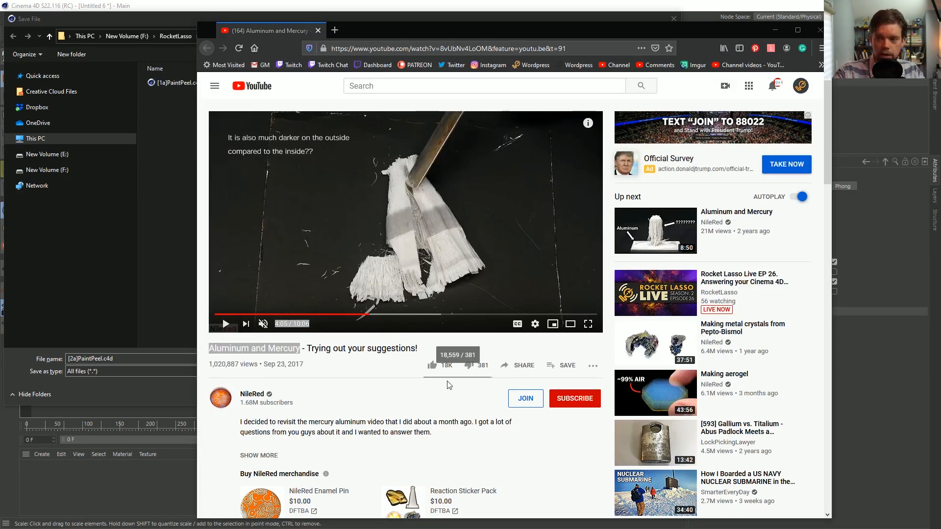
Replace PaintPeel with 9+ in the scene's file name in the save dialog, keeping the [2a] prefix
click(118, 383)
click(101, 359)
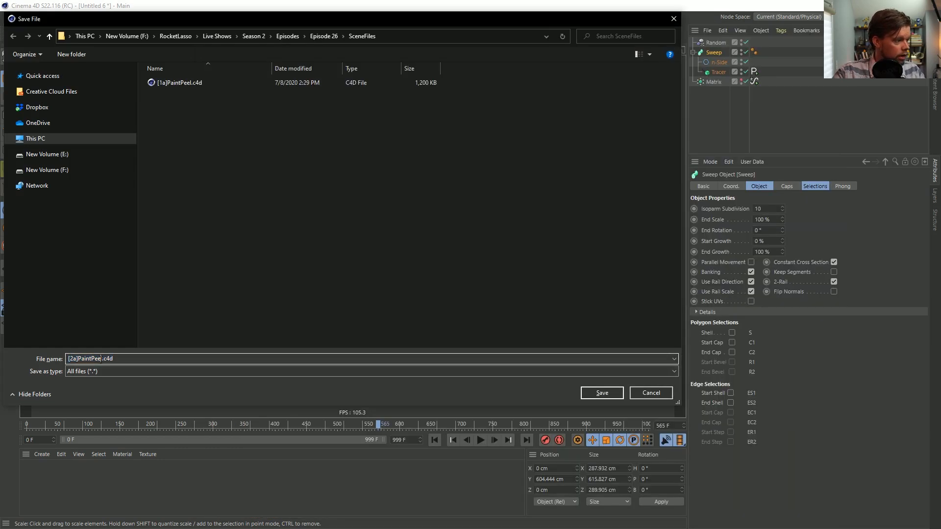
drag(103, 358, 82, 360)
text(9+)
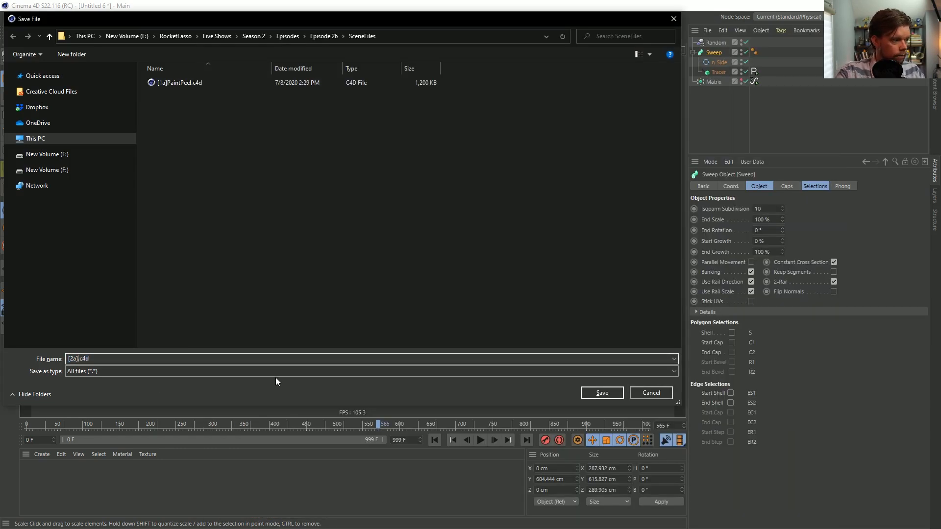
text(9+)
Copy "Aluminum and Mercury" from the YouTube video title again and save the scene as [2a]Aluminum and Mercury.c4d
key(alt+Tab)
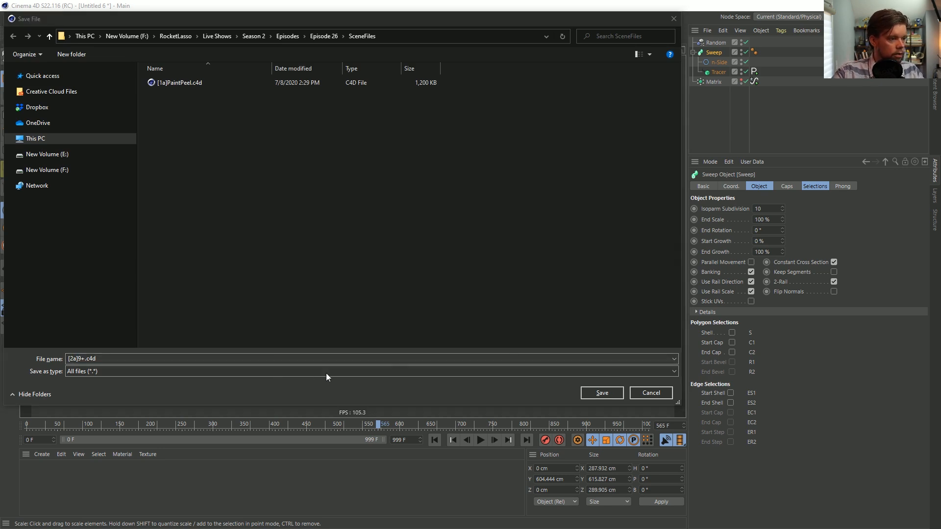
key(alt+Tab)
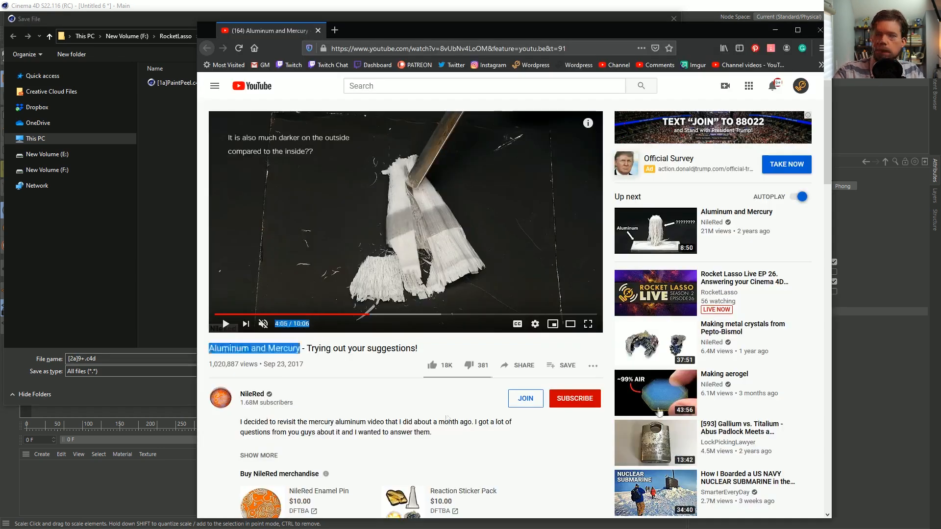
key(alt+Tab)
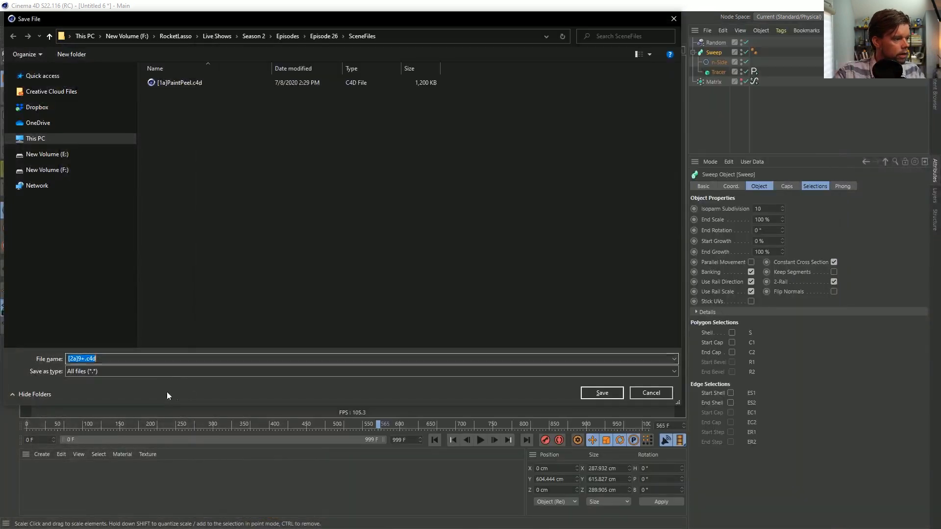
key(alt+Tab)
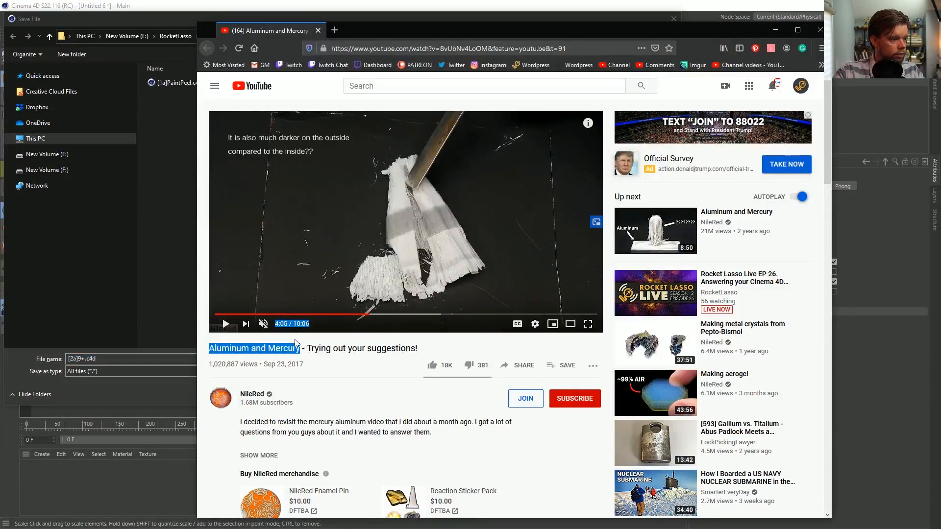
click(304, 349)
drag(301, 349, 211, 353)
key(ctrl+c)
key(alt+Tab)
click(87, 358)
key(BackSpace)
key(BackSpace)
key(ctrl+v)
key(Return)
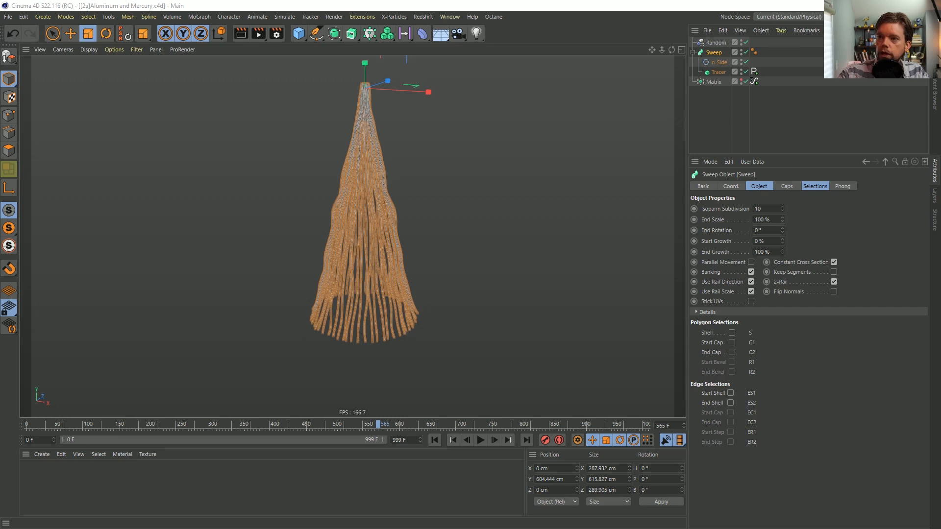
Switch to the browser's Instagram post of The White Cube, watch its rotating text video, and return to Cinema 4D
key(alt+Tab)
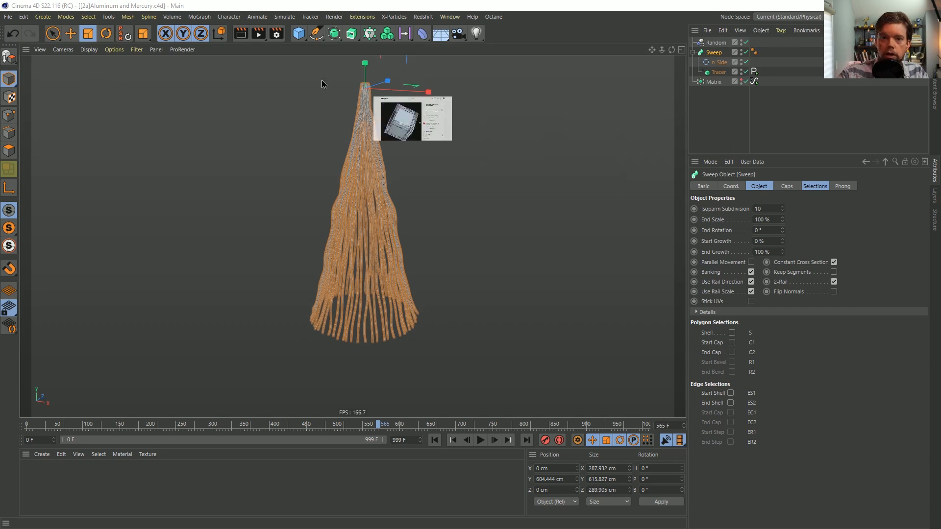
drag(328, 72, 282, 21)
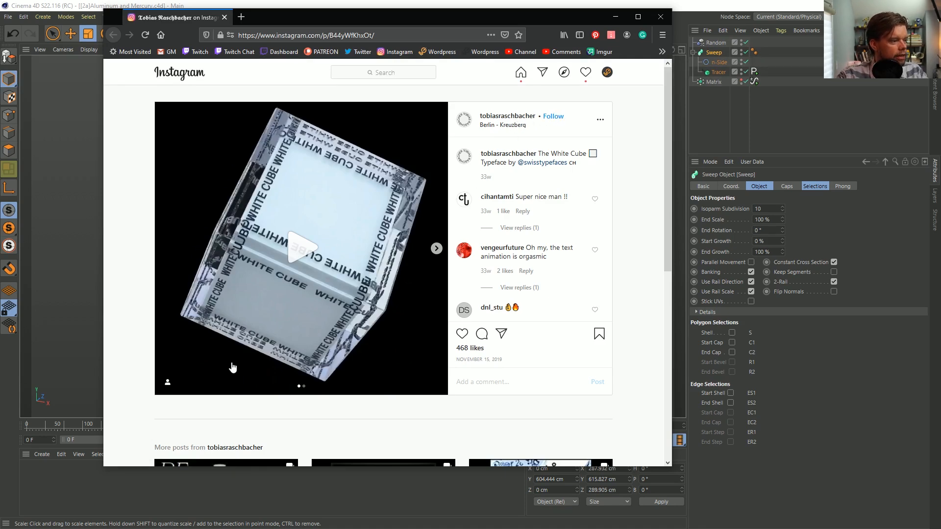
click(293, 251)
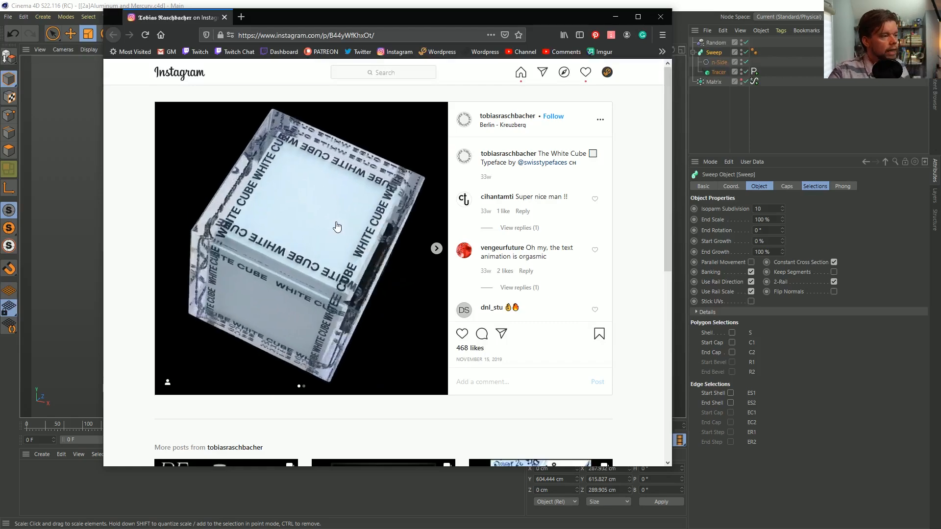
click(304, 242)
click(725, 9)
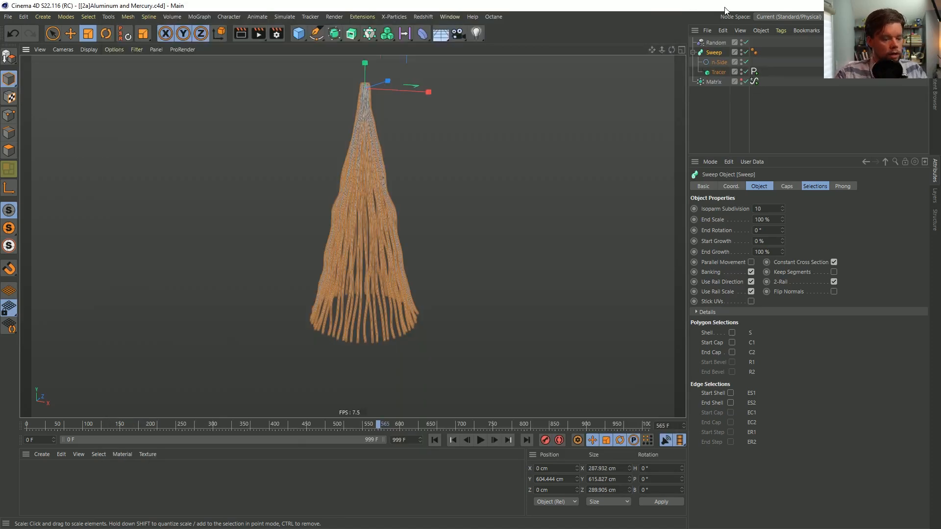
Start a new scene and add a Sphere of type Icosahedron with 30 segments
key(ctrl+n)
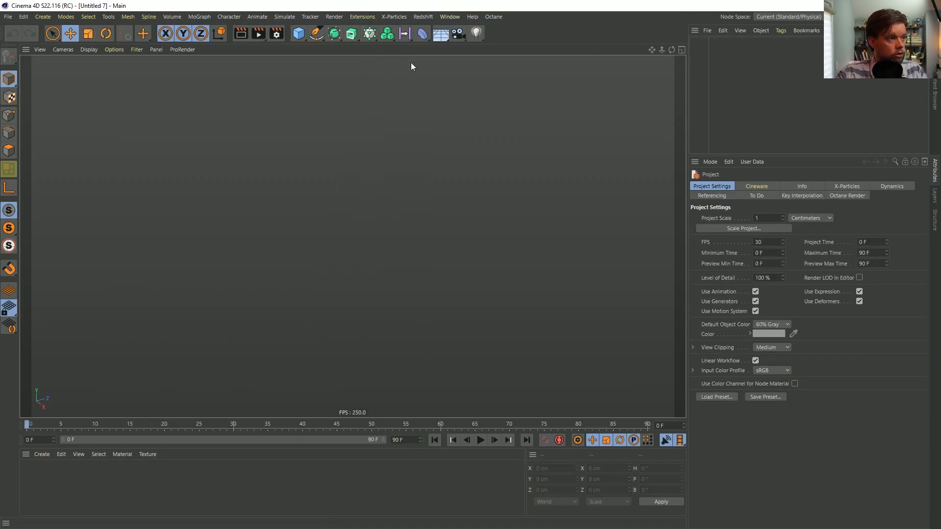
click(305, 37)
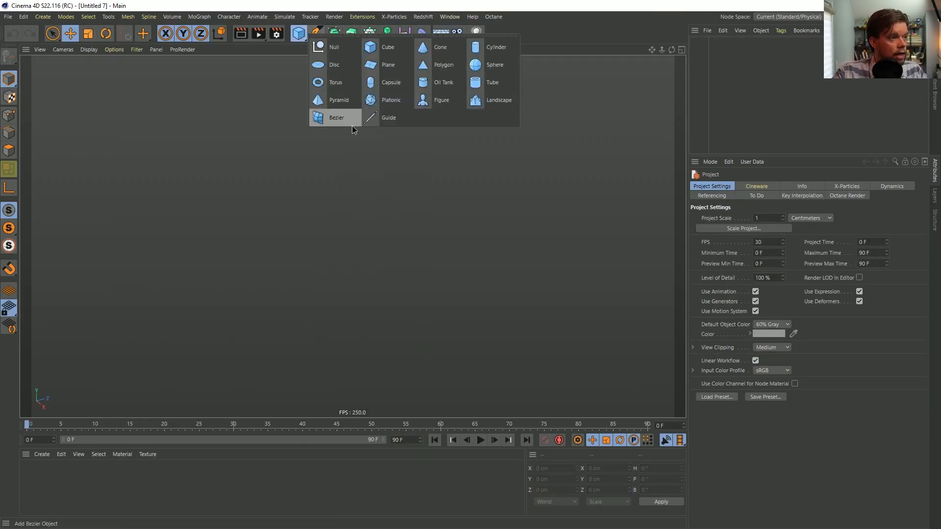
click(486, 66)
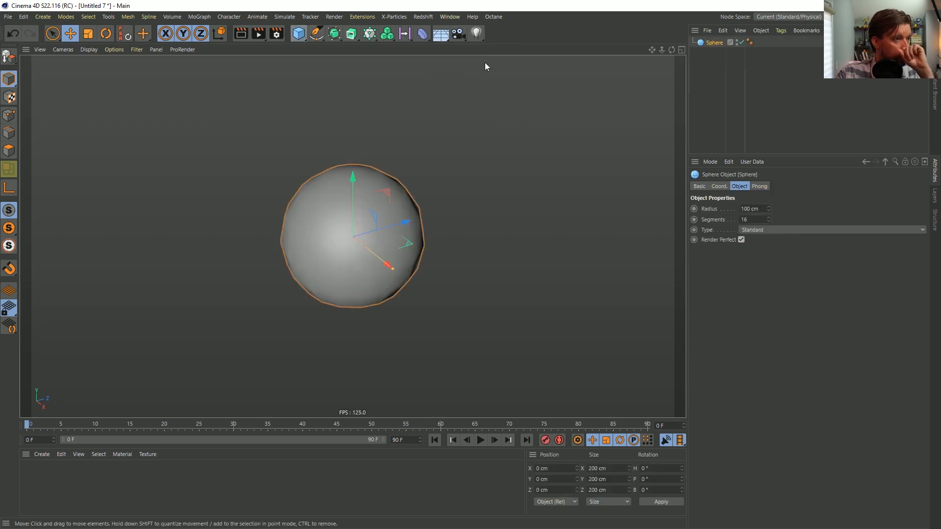
click(755, 230)
click(758, 284)
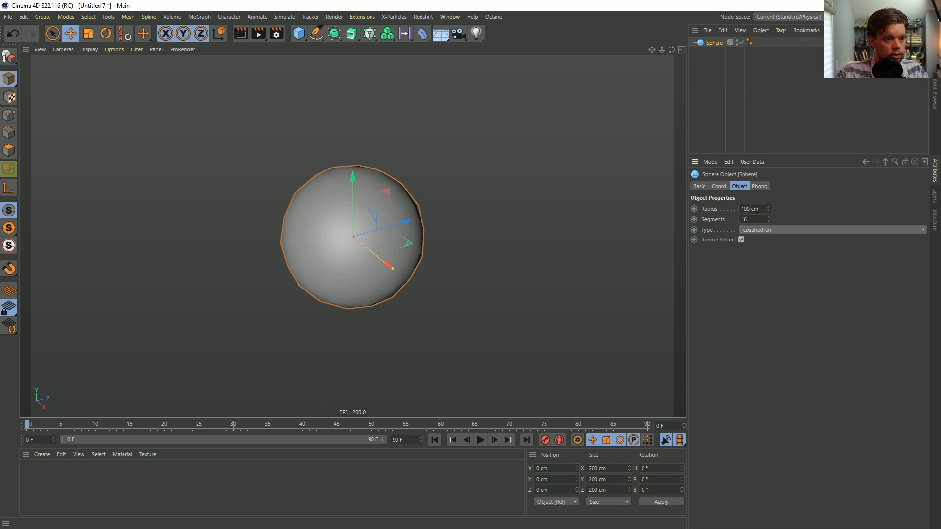
drag(768, 220, 768, 212)
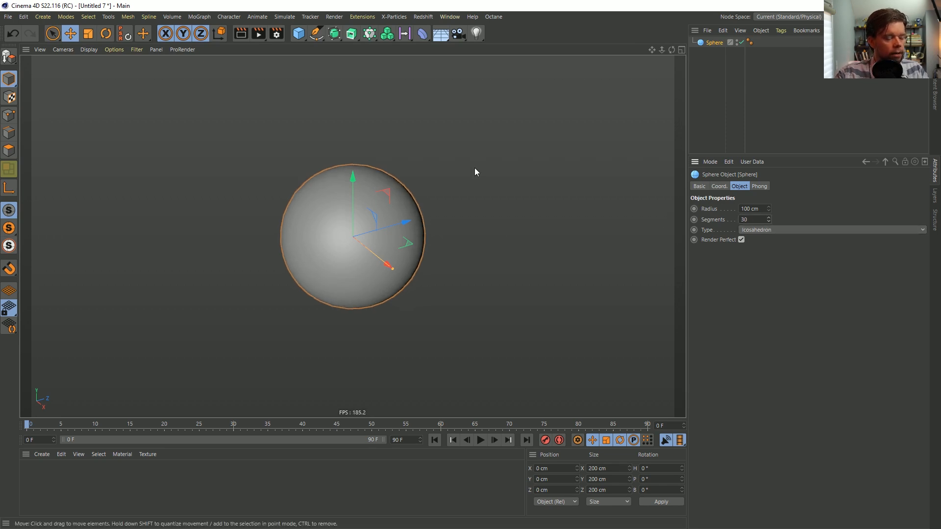
alt+drag(376, 209, 376, 210)
Add a MoText object with the text ROCKET LASSO LIVE
click(302, 37)
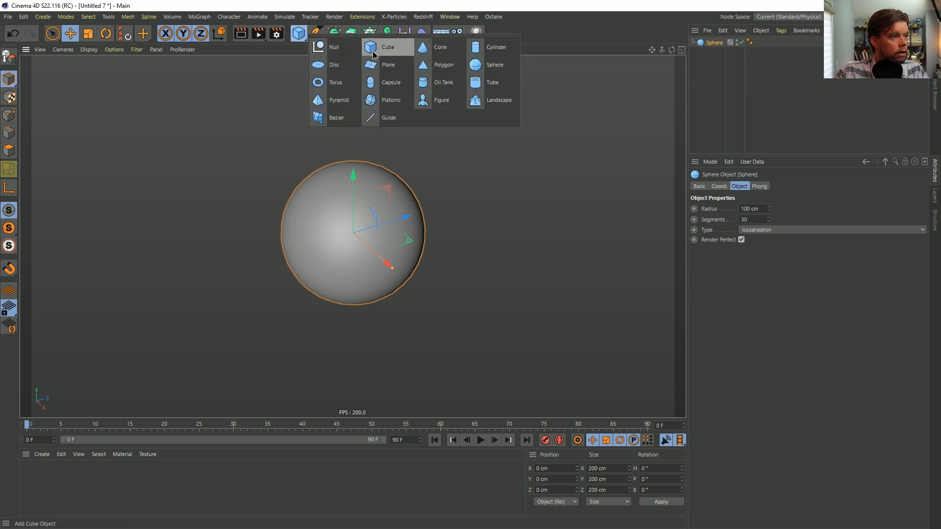
click(368, 37)
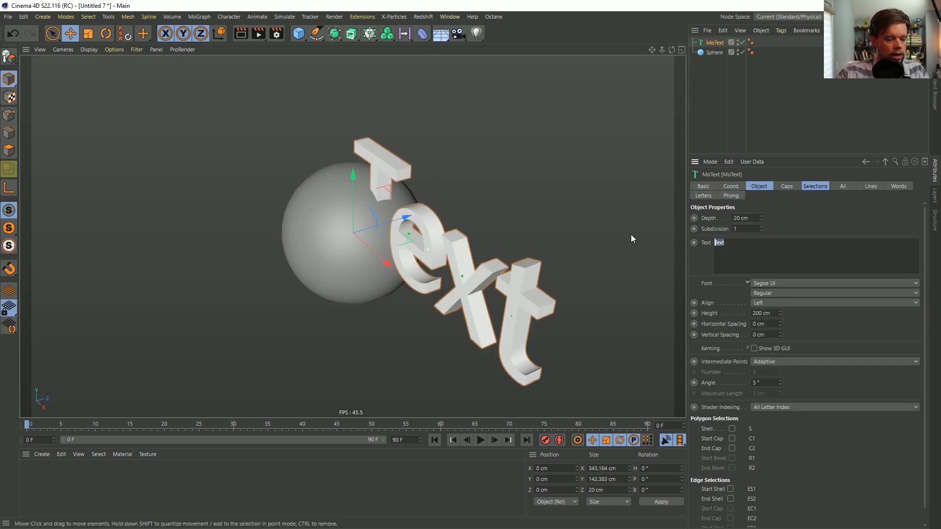
text(ROCKET LASS)
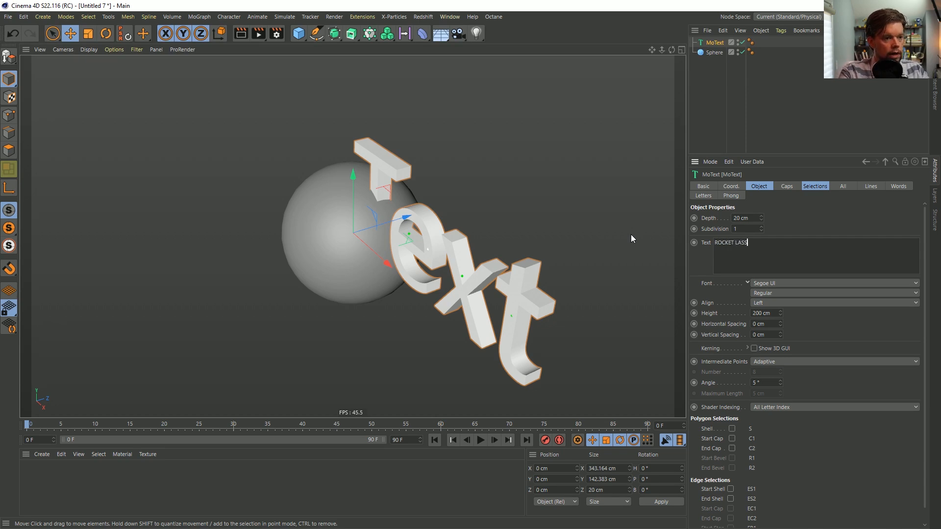
text(O LIVE)
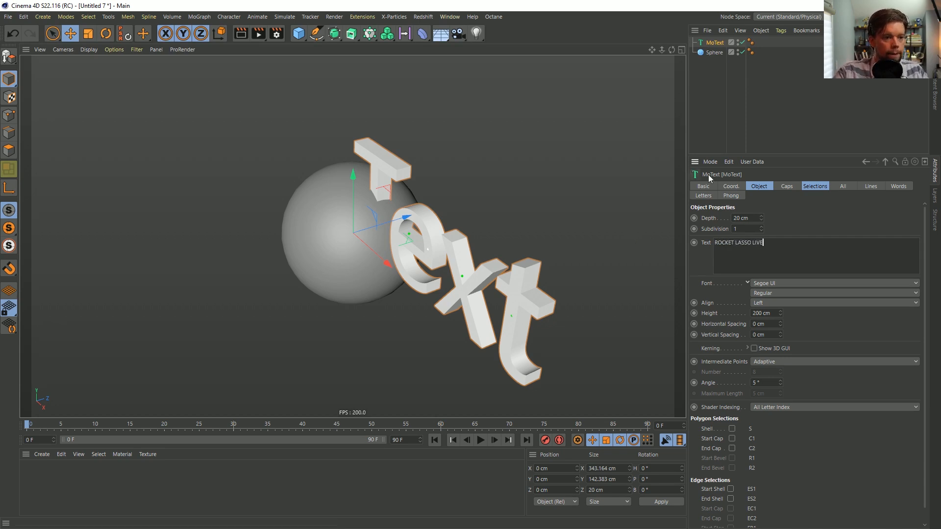
click(813, 208)
Scale the MoText down to a height of about 28.8 cm and a depth of about 2.9 cm
alt+right_drag(445, 257, 339, 255)
alt+middle_drag(366, 246, 354, 217)
mouse_move(353, 218)
alt+mouse_down()
mouse_move(434, 208)
mouse_move(332, 275)
mouse_move(198, 297)
alt+mouse_up()
key(t)
alt+right_drag(356, 215, 537, 200)
Display the viewport shading with lines and set the MoText's intermediate points angle to 25°
key(n)
key(b)
alt+drag(497, 239, 475, 252)
mouse_move(510, 238)
alt+right_down()
mouse_move(593, 215)
mouse_move(661, 149)
alt+right_up()
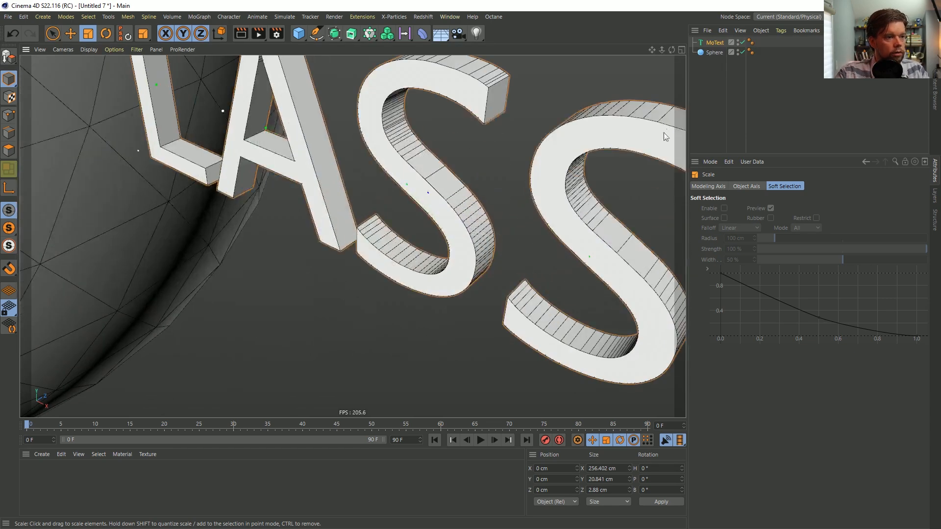
alt+right_drag(554, 133, 392, 235)
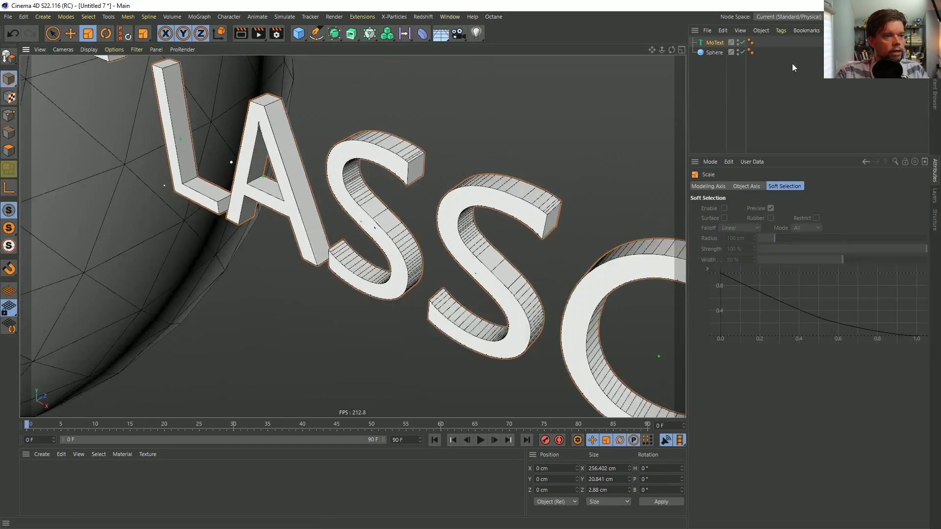
click(711, 43)
click(763, 190)
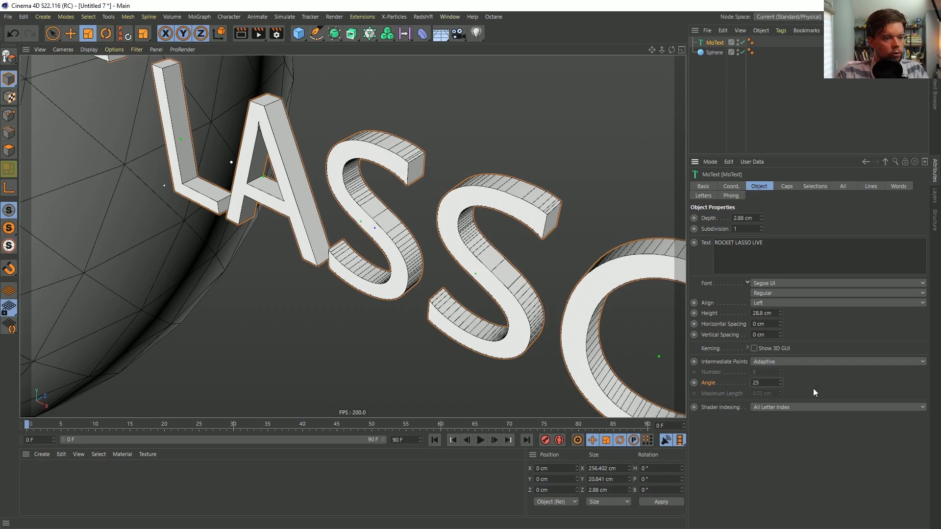
key(Return)
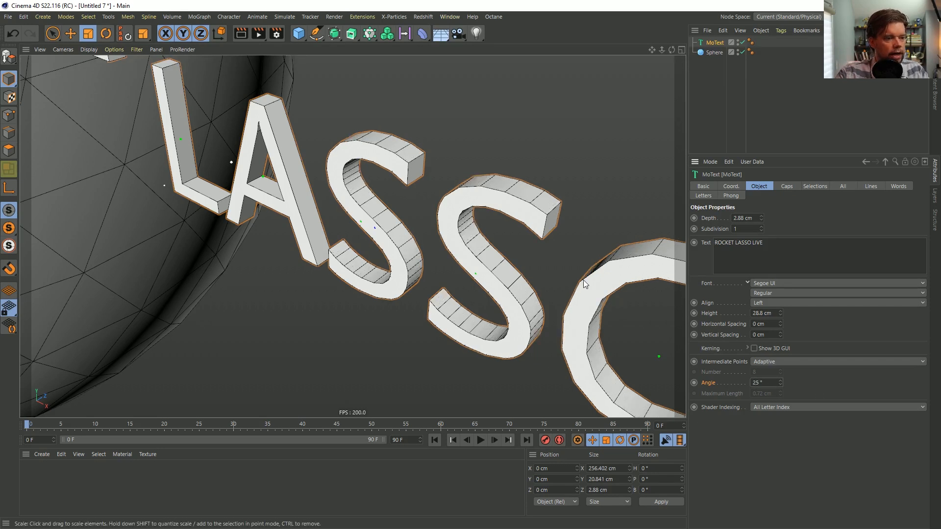
click(786, 186)
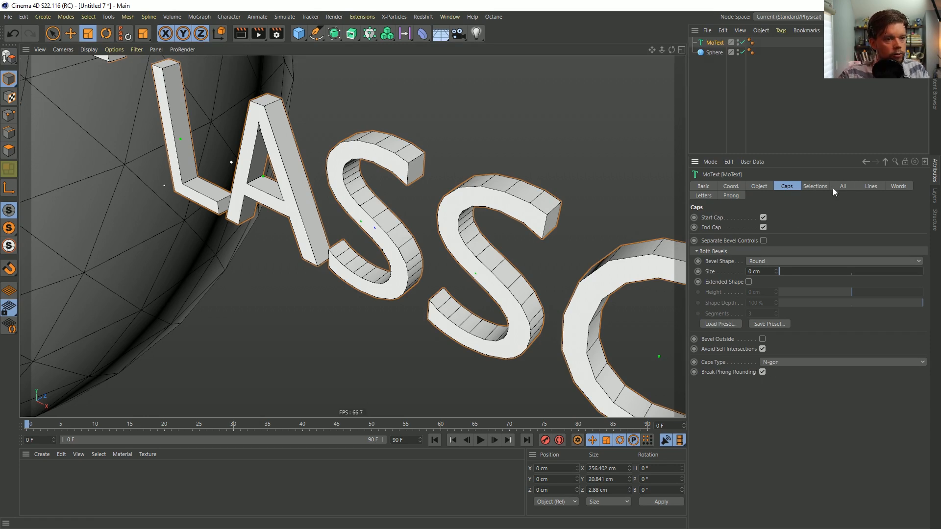
click(815, 187)
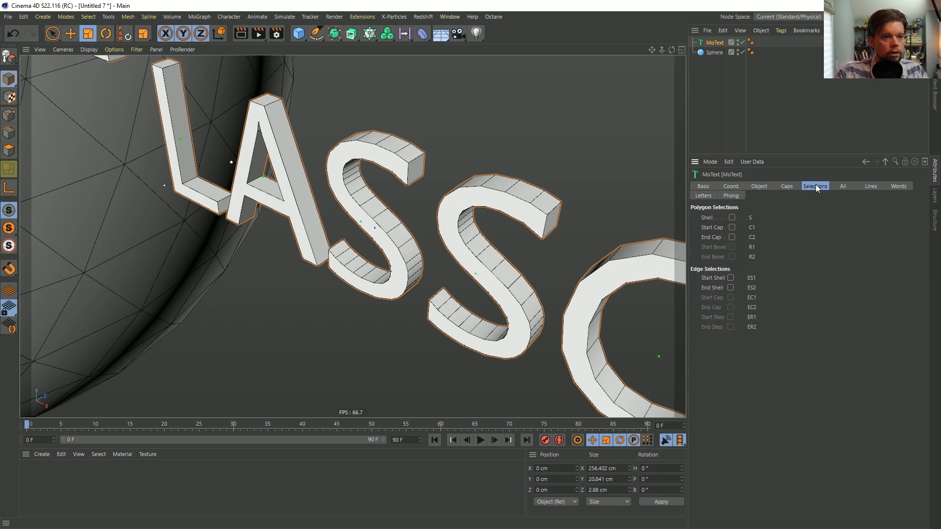
scroll(369, 193, down, 15)
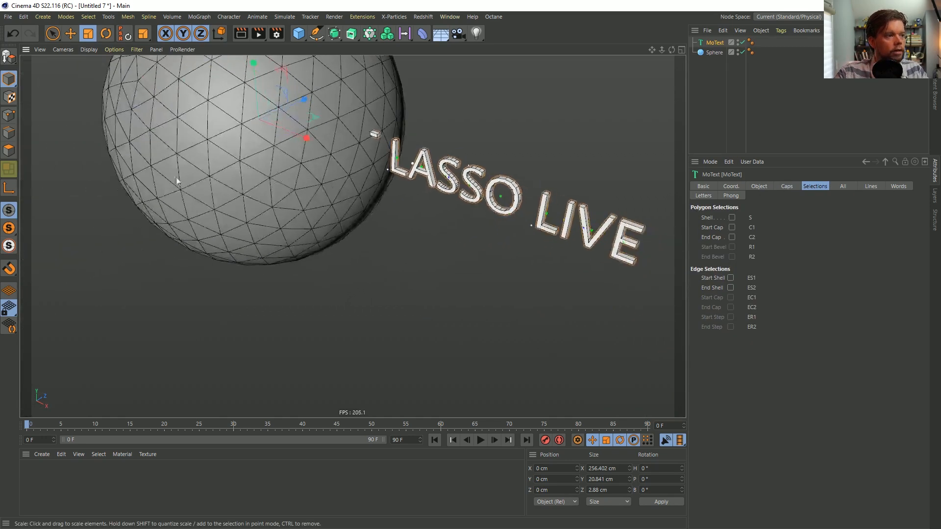
scroll(375, 193, up, 3)
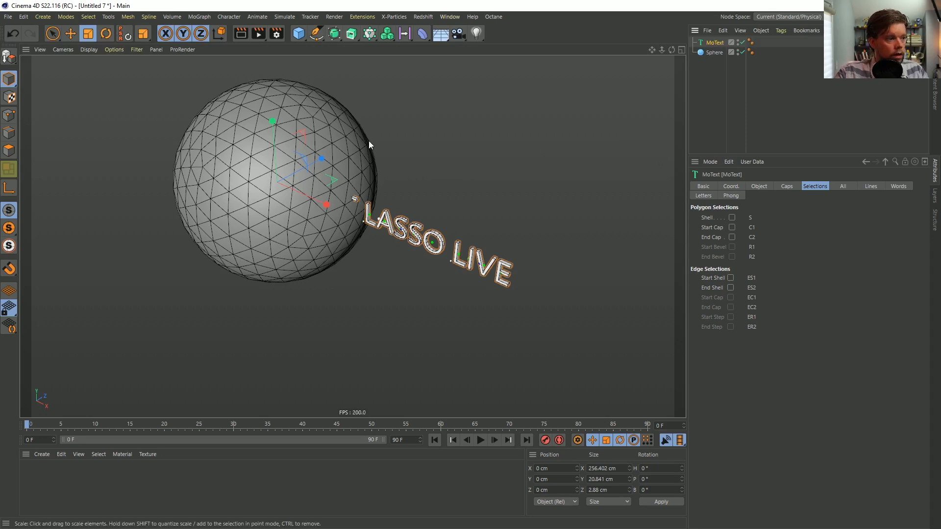
Add a Circle spline and scale it down to about 207 cm in diameter, roughly the size of the sphere
click(306, 38)
click(316, 33)
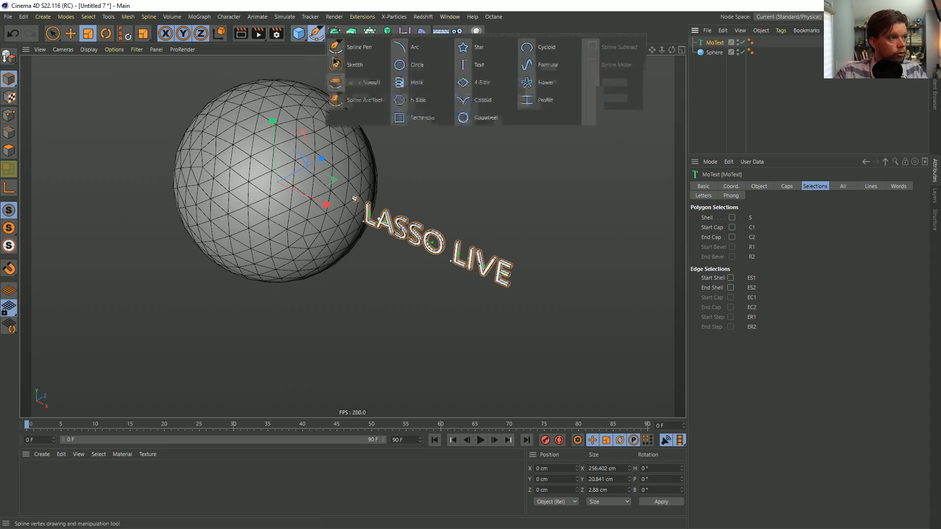
click(412, 67)
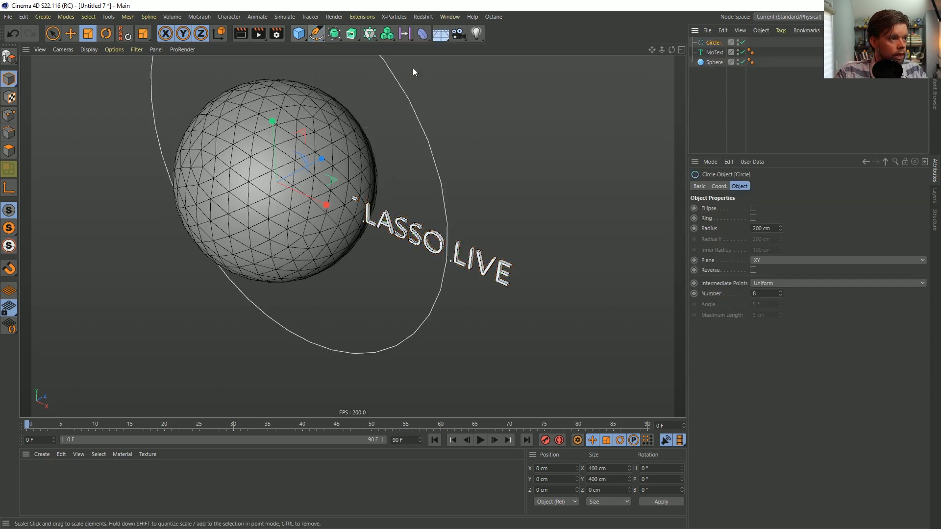
key(t)
drag(425, 184, 242, 226)
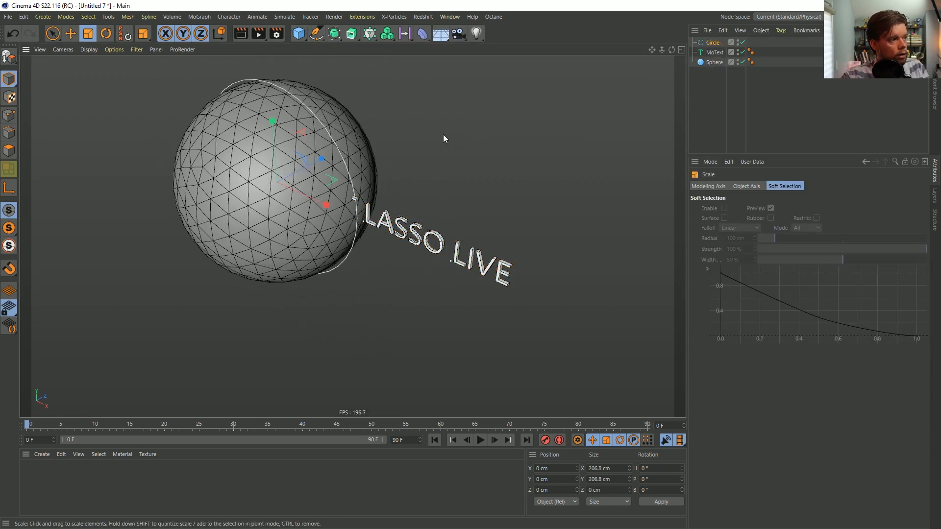
Move the circle to about -59 cm on Z and scale it to about 169 cm in diameter around the sphere
key(e)
drag(322, 162, 275, 180)
key(t)
drag(336, 155, 264, 185)
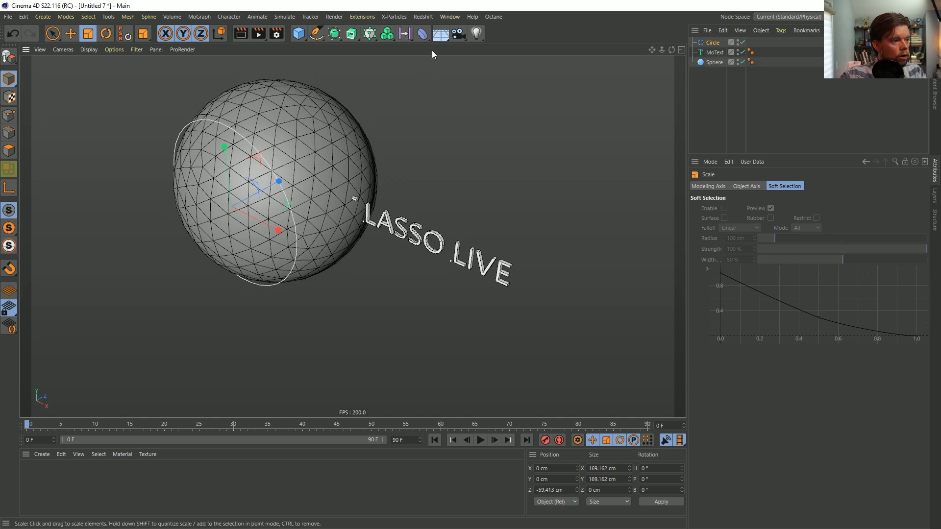
Add a Spline Wrap deformer and make it a child of the MoText
drag(424, 37, 673, 151)
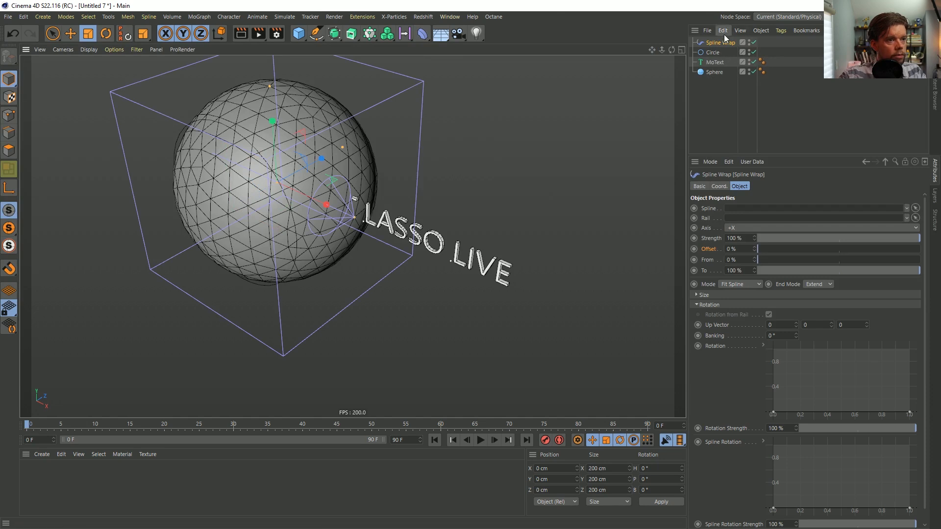
drag(718, 65, 716, 63)
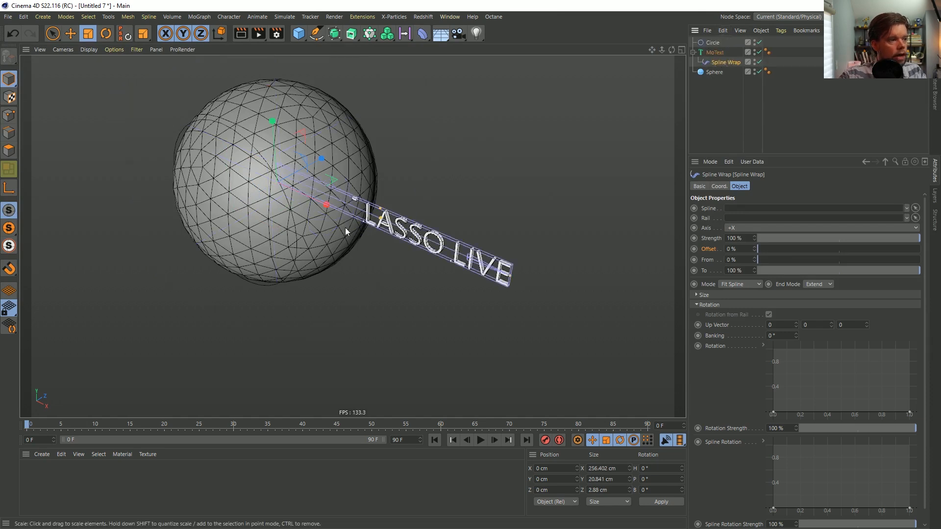
alt+drag(367, 204, 370, 204)
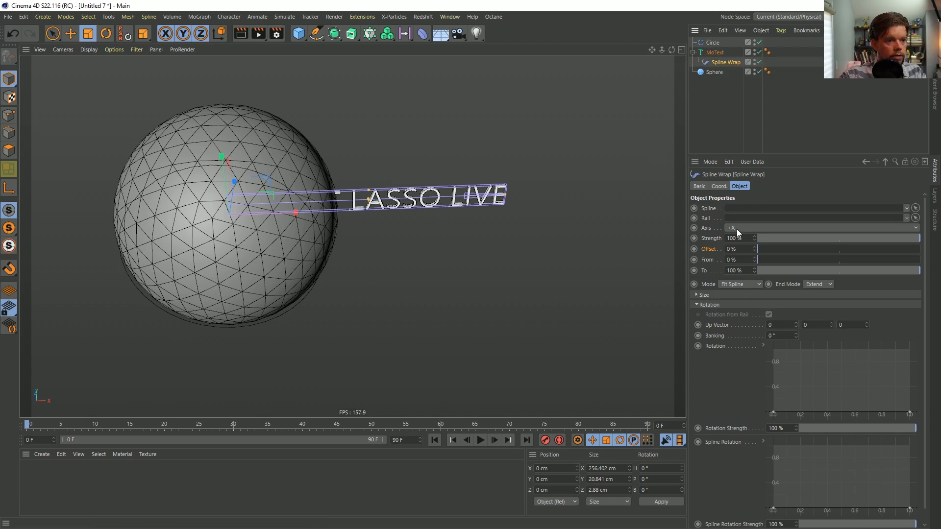
Assign the Circle as the Spline Wrap's spline and set its mode to Keep Length
mouse_move(411, 205)
alt+mouse_down()
mouse_move(323, 191)
mouse_move(405, 183)
alt+mouse_up()
drag(712, 43, 746, 210)
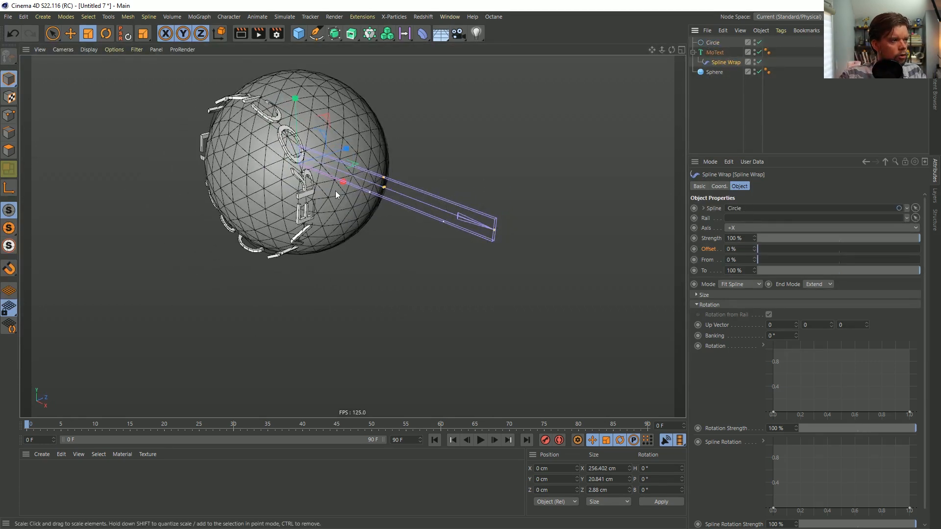
alt+drag(360, 185, 295, 225)
alt+drag(271, 130, 300, 108)
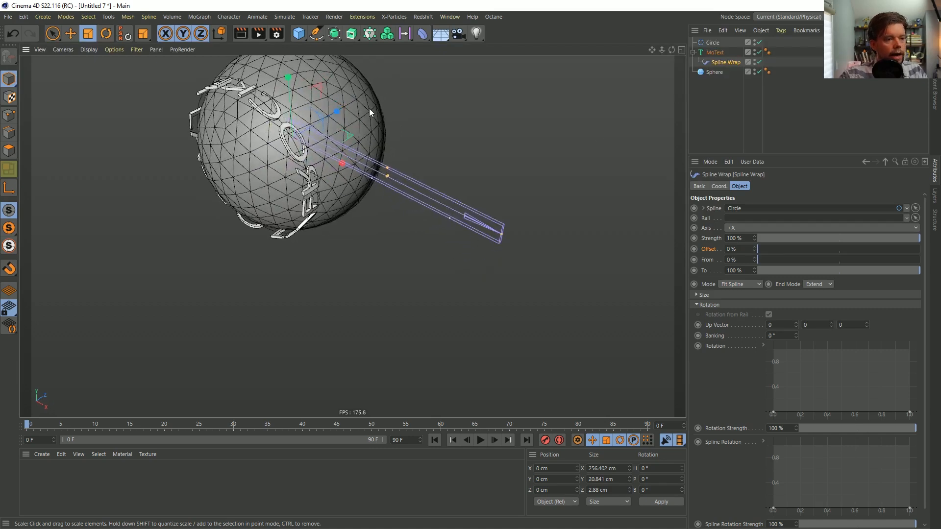
click(739, 285)
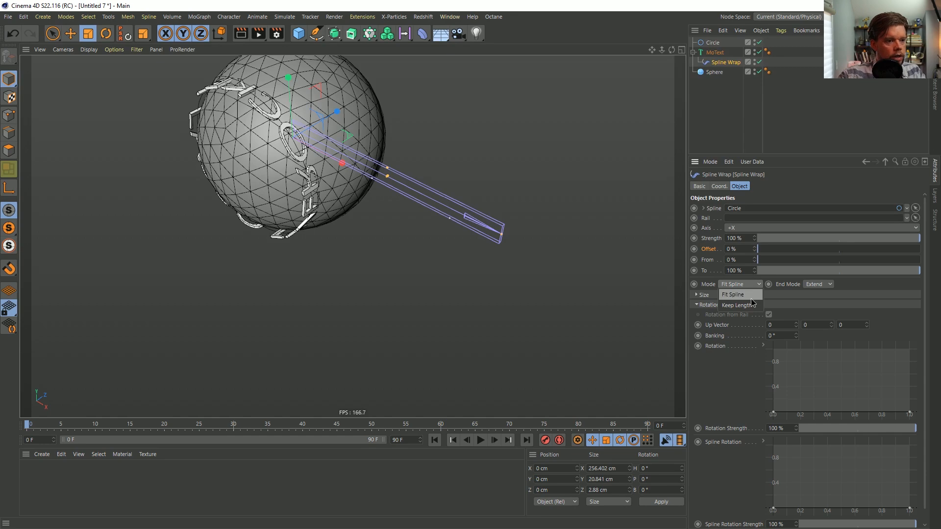
click(739, 305)
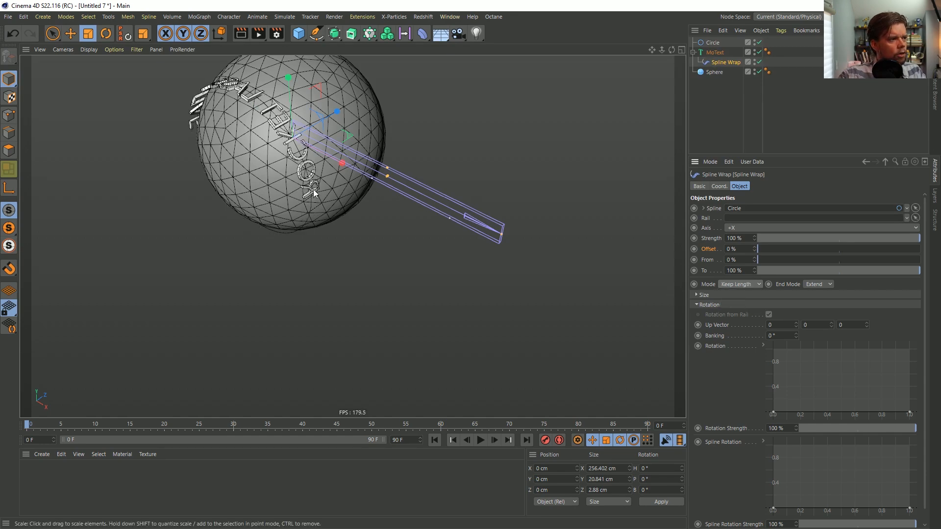
mouse_move(257, 92)
alt+mouse_down()
mouse_move(241, 94)
mouse_move(210, 58)
mouse_move(251, 115)
mouse_move(248, 106)
alt+mouse_up()
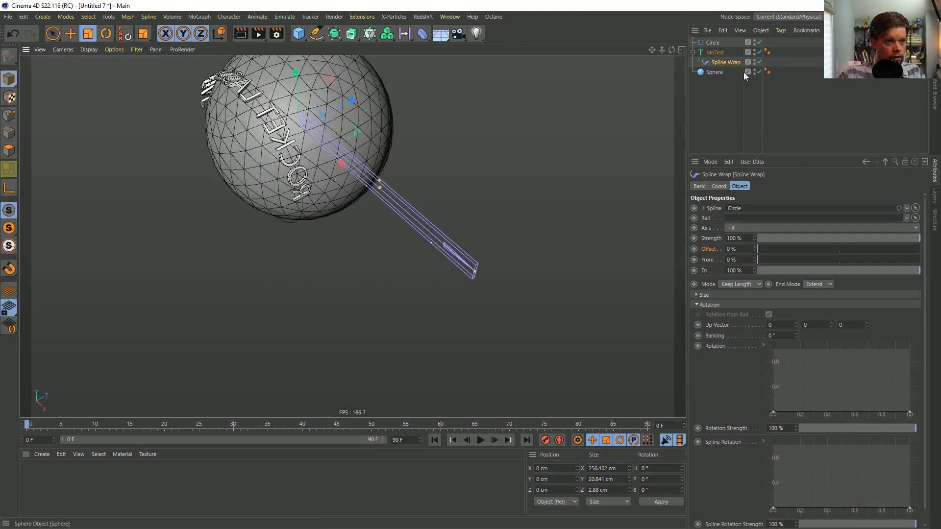
Set the MoText's text to ROCKET LASSO LIVE ROCKET LASSO LIVE and scale it down slightly to about 520.9 cm long
click(714, 52)
click(755, 187)
drag(783, 254, 713, 249)
key(ctrl+c)
click(819, 243)
key(ctrl+v)
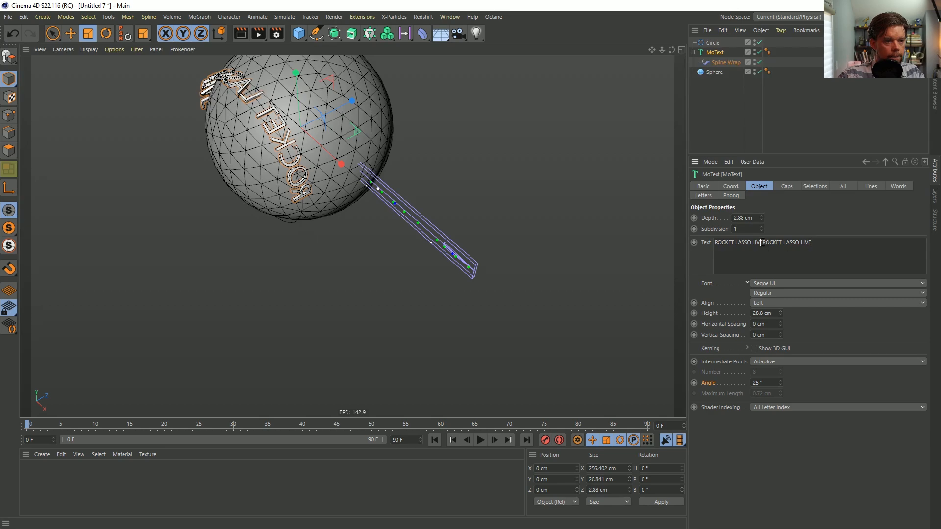
click(804, 201)
alt+drag(476, 273, 490, 168)
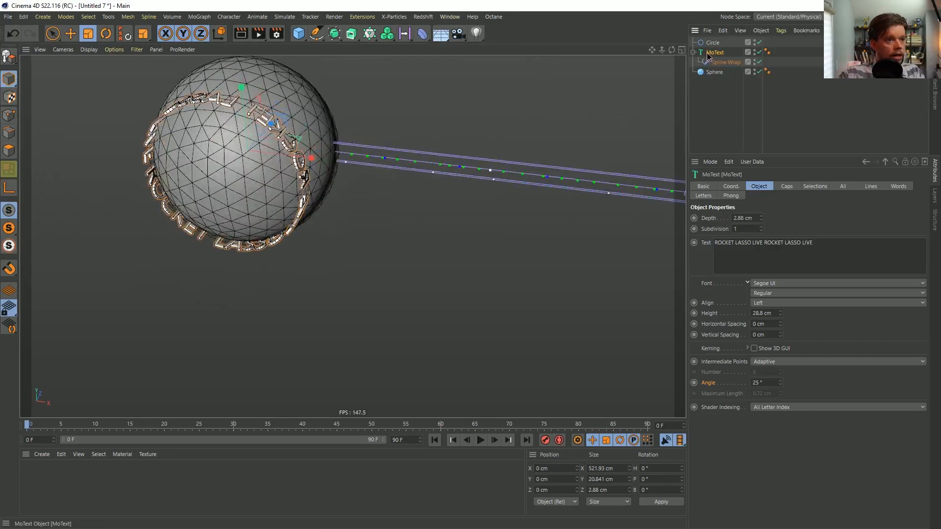
key(t)
drag(399, 252, 268, 134)
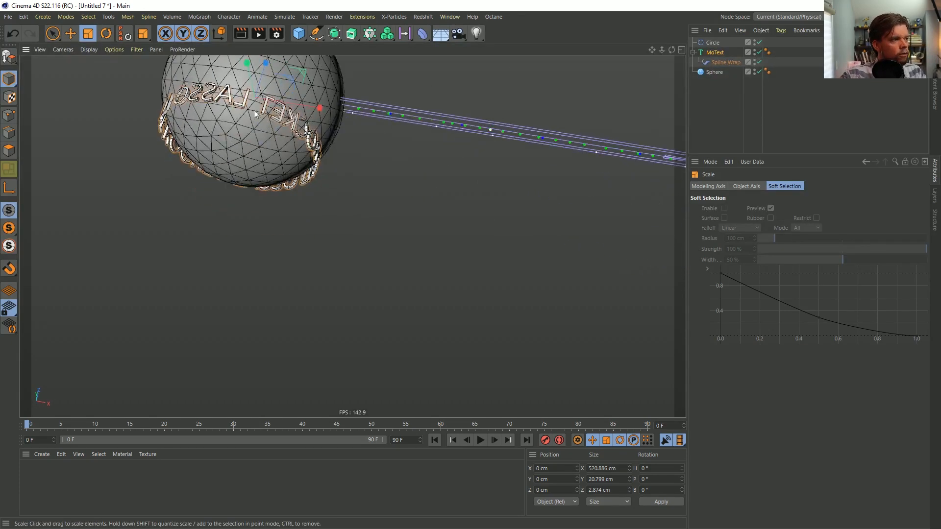
Duplicate the Circle, scale the copy to about 197 cm in diameter and move it to about -40 cm on Z
click(725, 62)
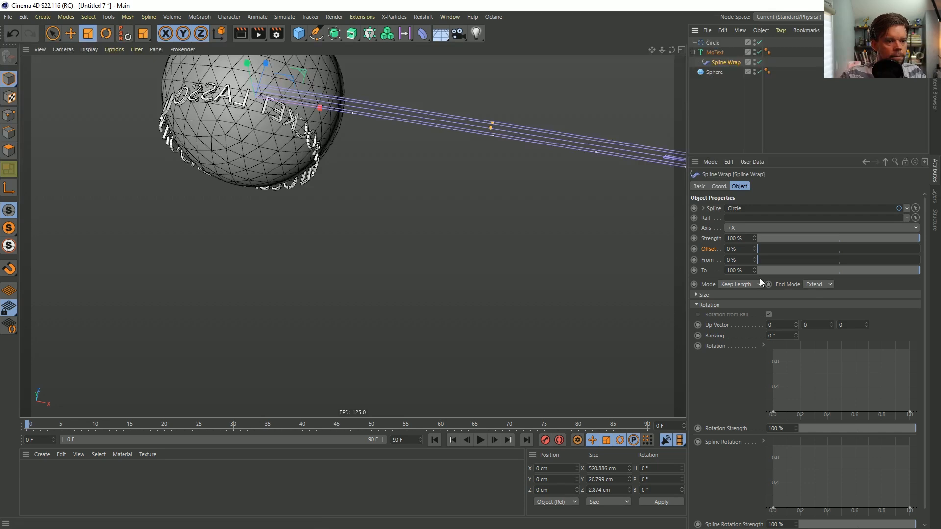
alt+drag(333, 100, 294, 169)
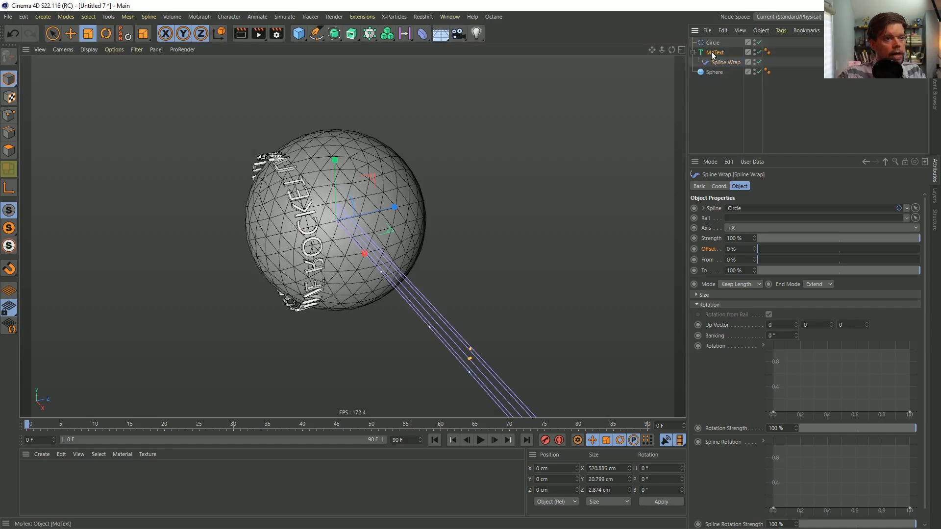
ctrl+drag(710, 48, 713, 52)
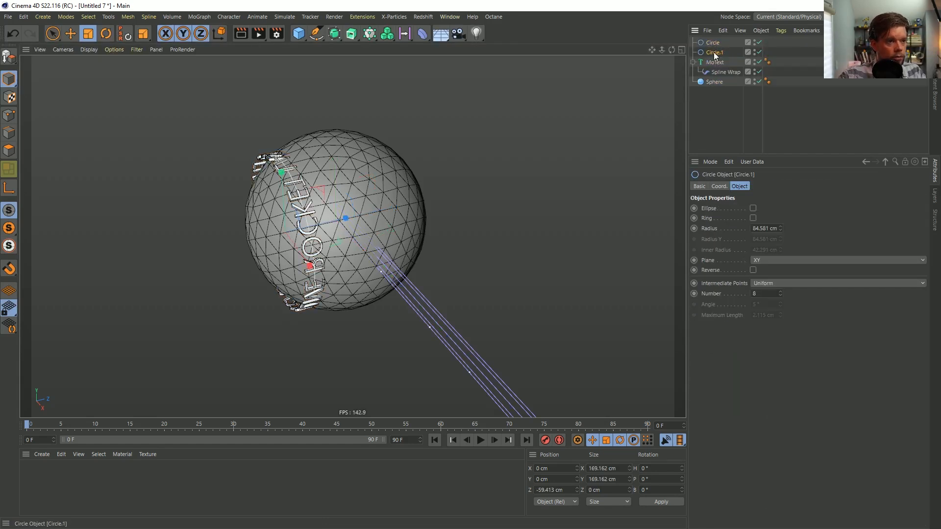
drag(359, 249, 441, 254)
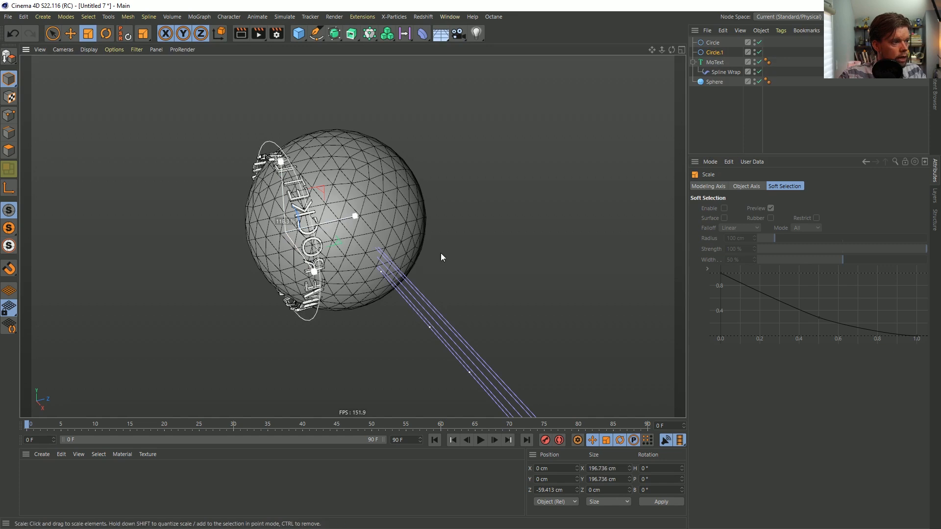
key(e)
drag(346, 222, 318, 191)
Assign the duplicated circle as the Spline Wrap's rail and rename it Rail
click(724, 72)
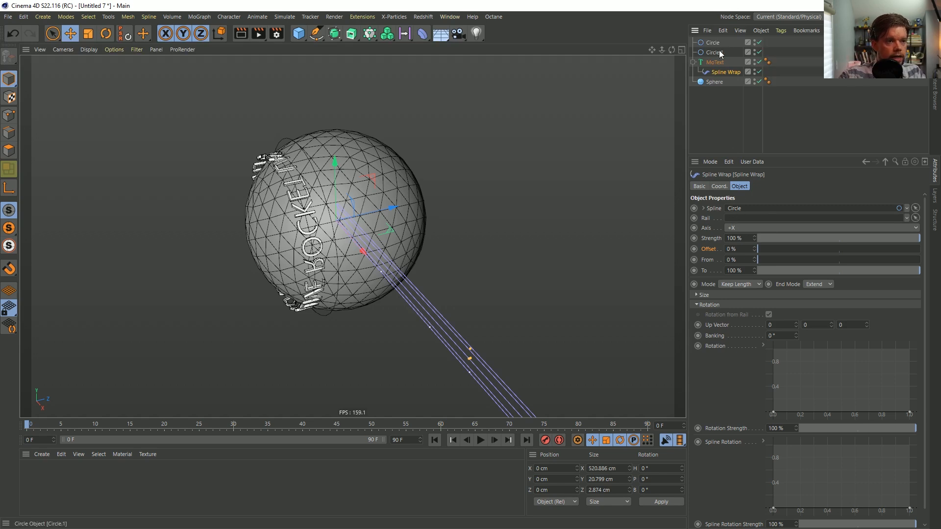
drag(746, 224, 745, 223)
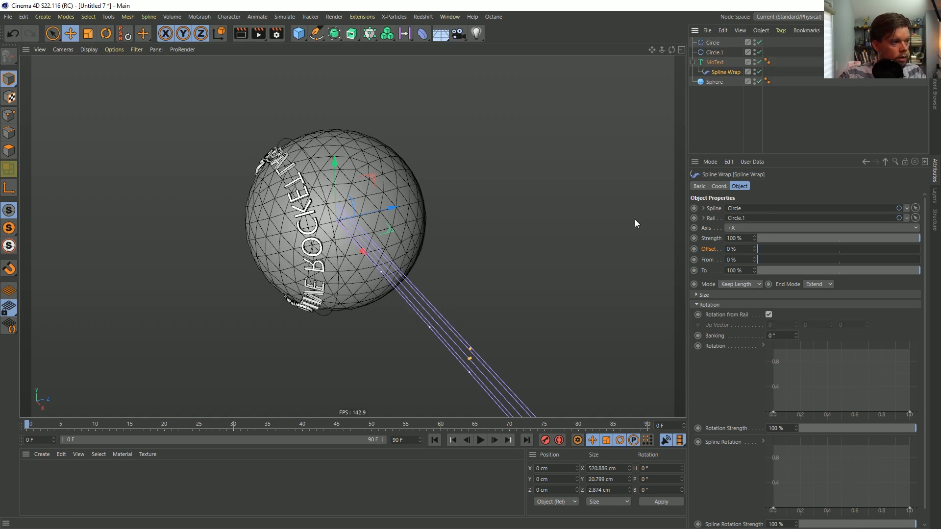
click(715, 53)
double_click(715, 53)
text(Rail)
key(Return)
Move the Rail circle to about -71 cm on Z and scale it down to about 155 cm in diameter
alt+drag(442, 99, 667, 89)
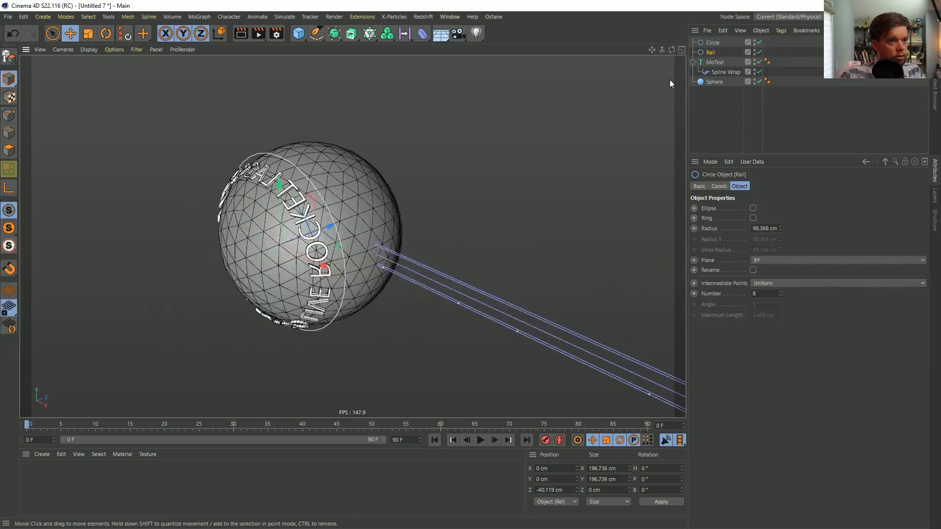
key(e)
mouse_move(331, 226)
mouse_down()
mouse_move(275, 265)
mouse_move(393, 187)
mouse_move(321, 220)
mouse_up()
key(t)
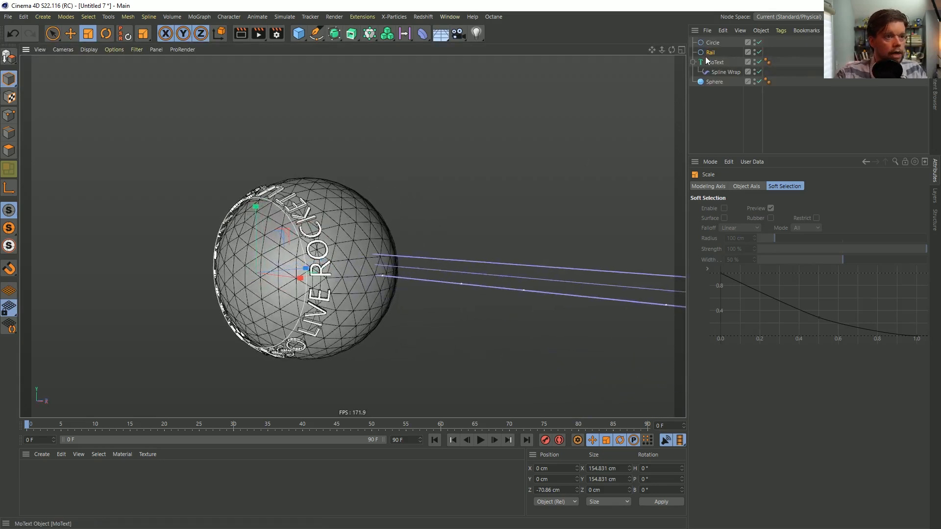
Test the Spline Wrap's offset by sliding it up to 100%, and reset it to 0%
click(726, 72)
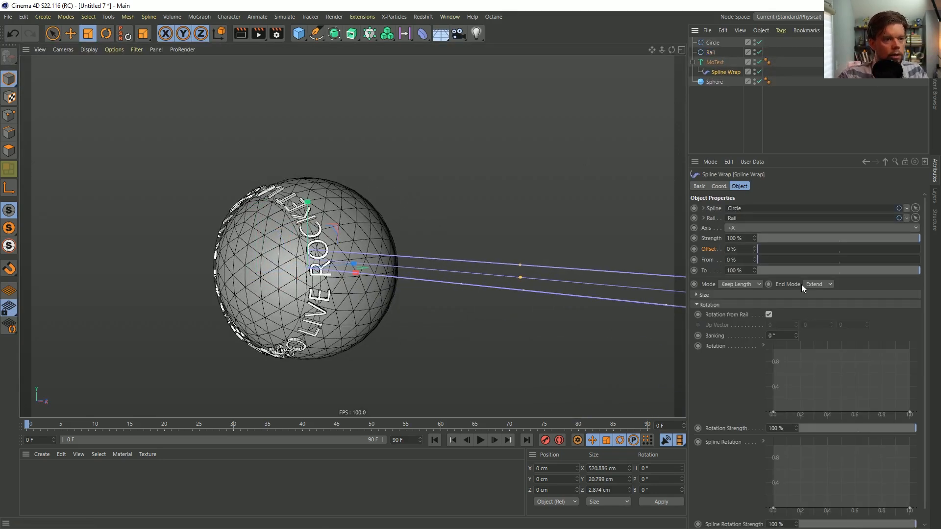
drag(761, 250, 923, 263)
alt+drag(415, 266, 376, 265)
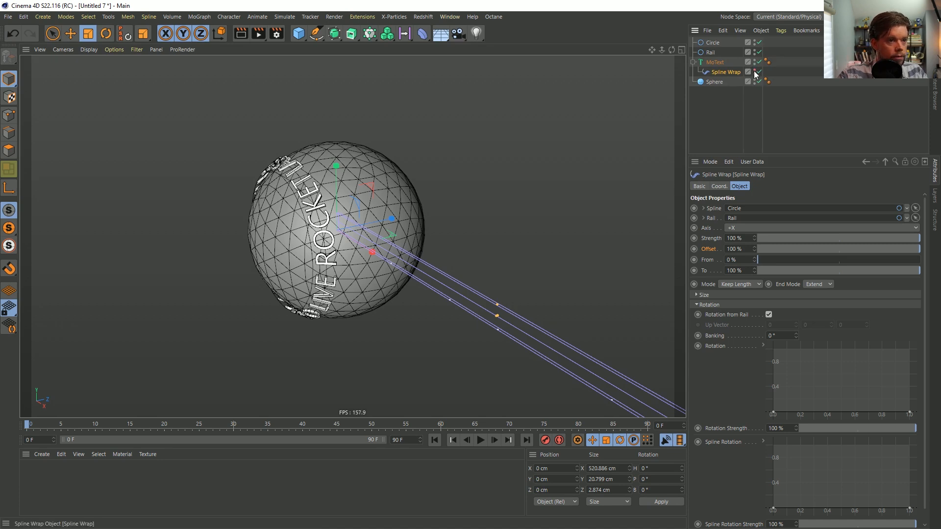
click(539, 238)
alt+drag(333, 241, 360, 239)
click(724, 71)
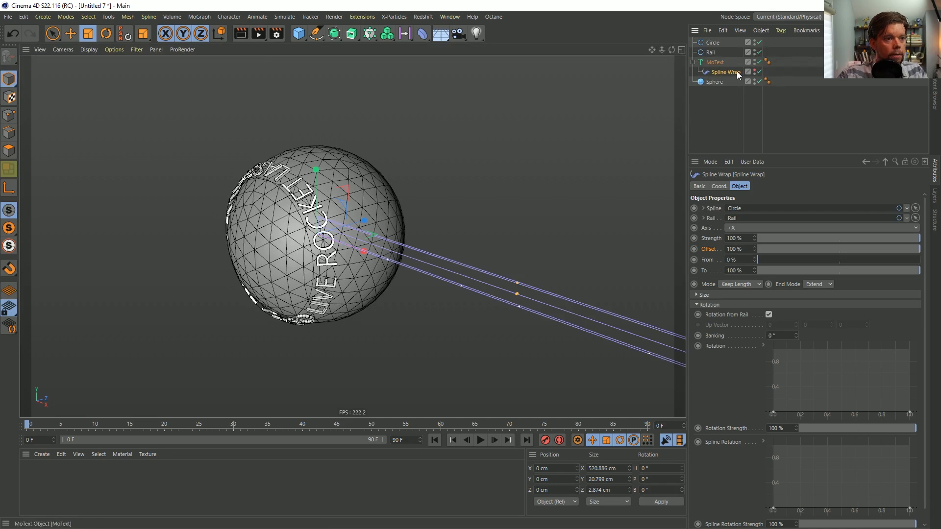
drag(753, 249, 740, 249)
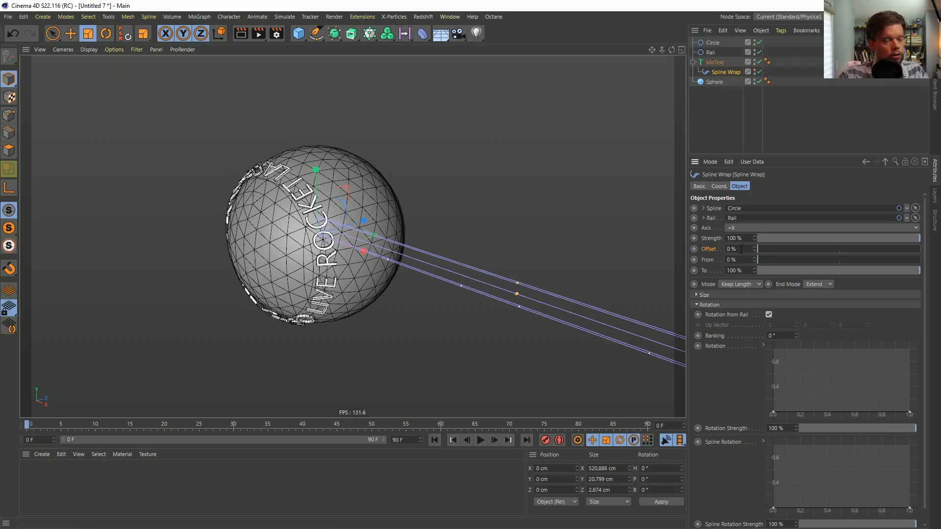
Add a Signal tag to the Spline Wrap and link it to the Offset parameter
right_click(722, 72)
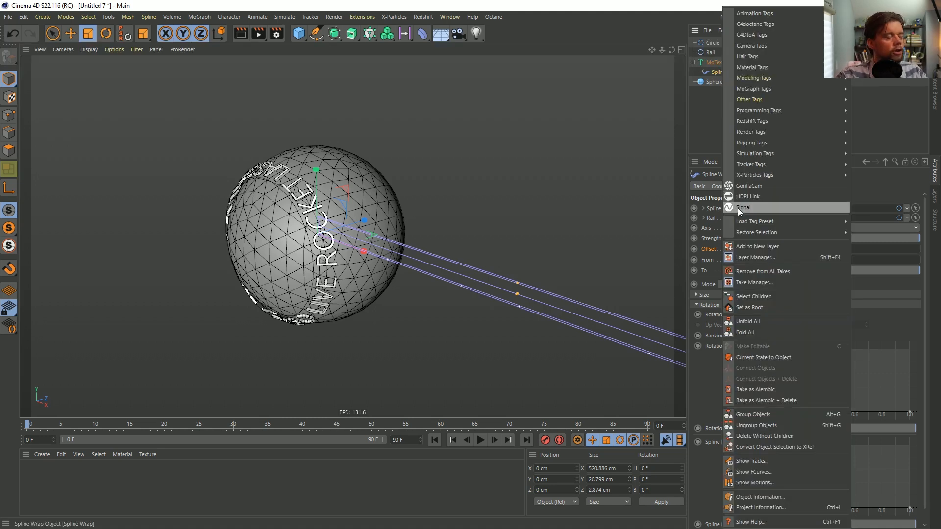
click(740, 208)
click(724, 73)
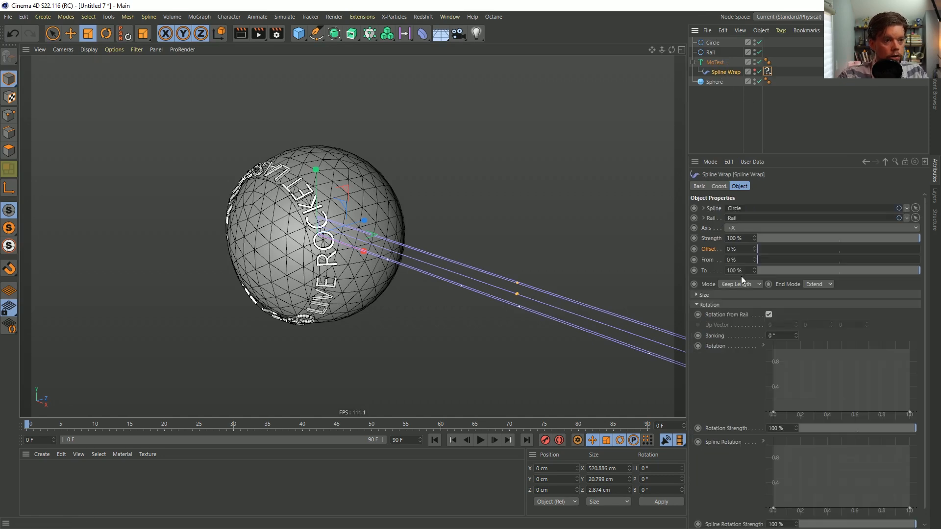
click(768, 72)
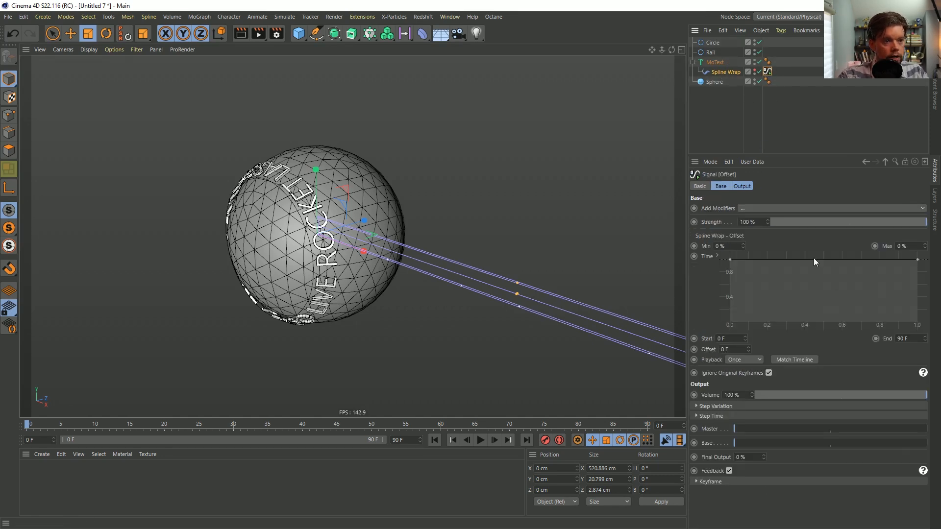
Make the Signal tag's time curve a rising linear ramp and set its maximum to 100%
right_click(784, 272)
mouse_move(833, 433)
click(877, 434)
drag(909, 246, 871, 247)
text(100)
key(Return)
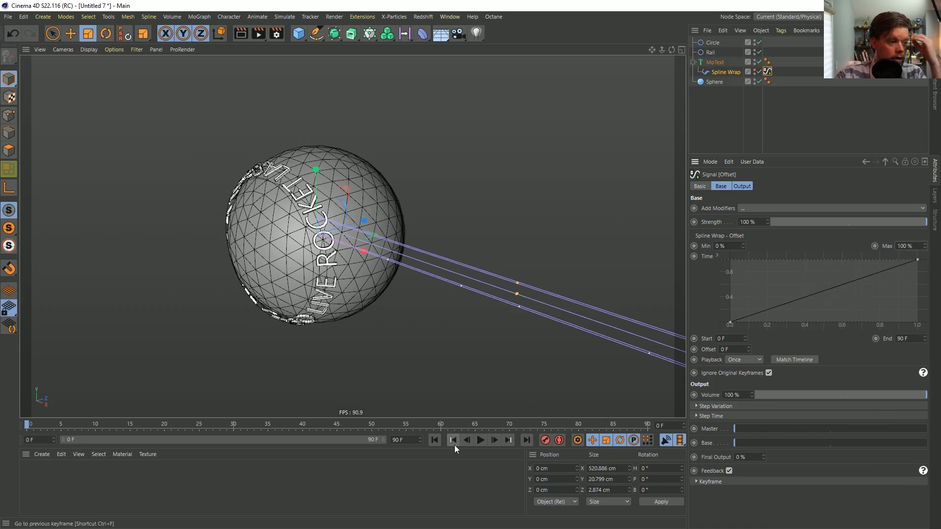
Extend the timeline and its preview range to 999 frames and play the animation
click(411, 447)
text(999)
key(Return)
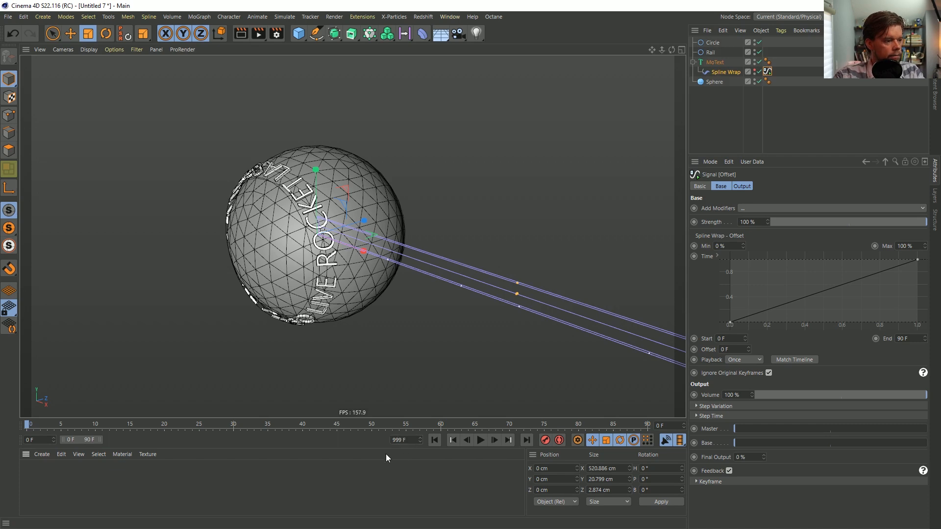
drag(102, 440, 385, 440)
click(480, 440)
Set the Signal tag's playback to Additive and its maximum to 25%
click(768, 72)
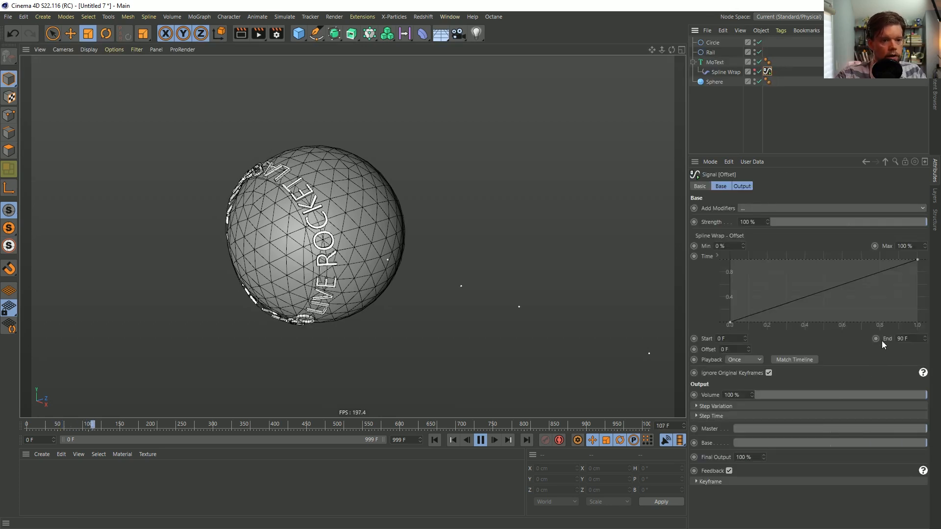
click(744, 359)
click(738, 390)
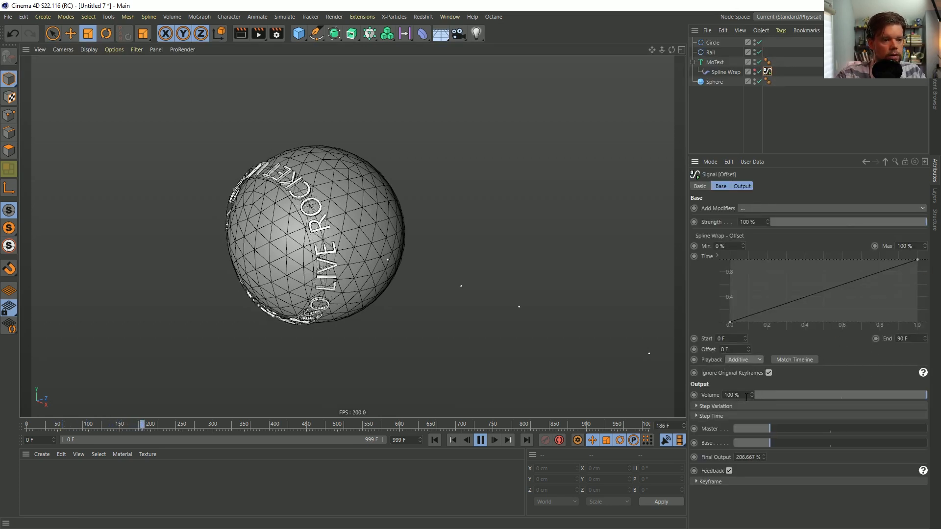
double_click(903, 246)
text(25)
key(Return)
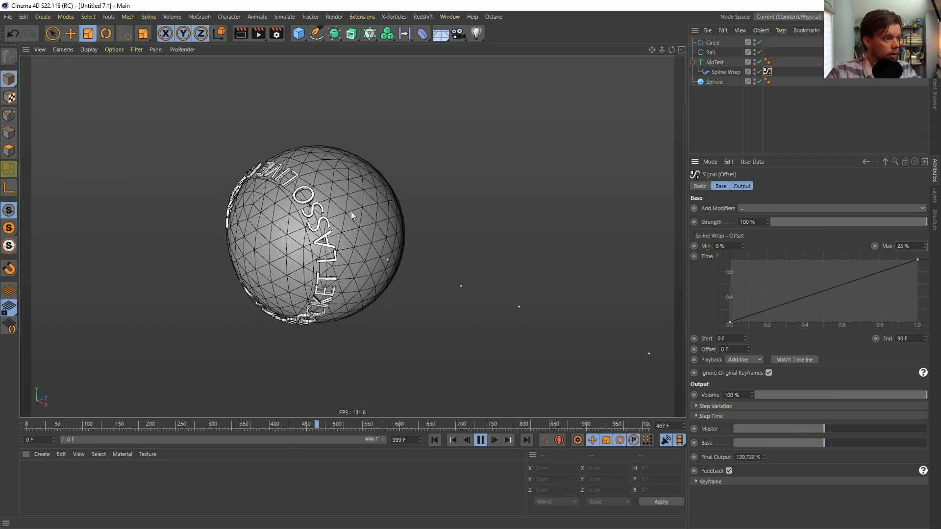
Create a Null and make the Circle, Rail and MoText its children
alt+drag(296, 223, 262, 206)
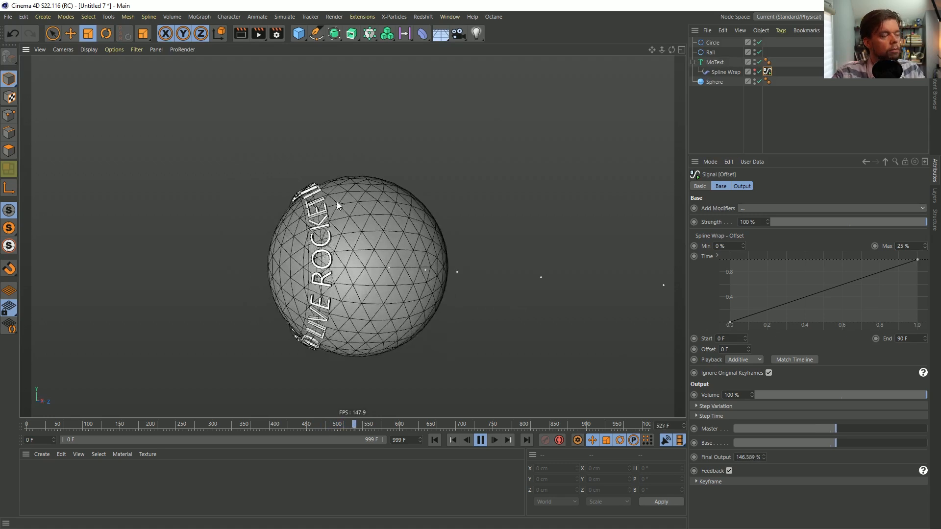
alt+drag(318, 216, 336, 250)
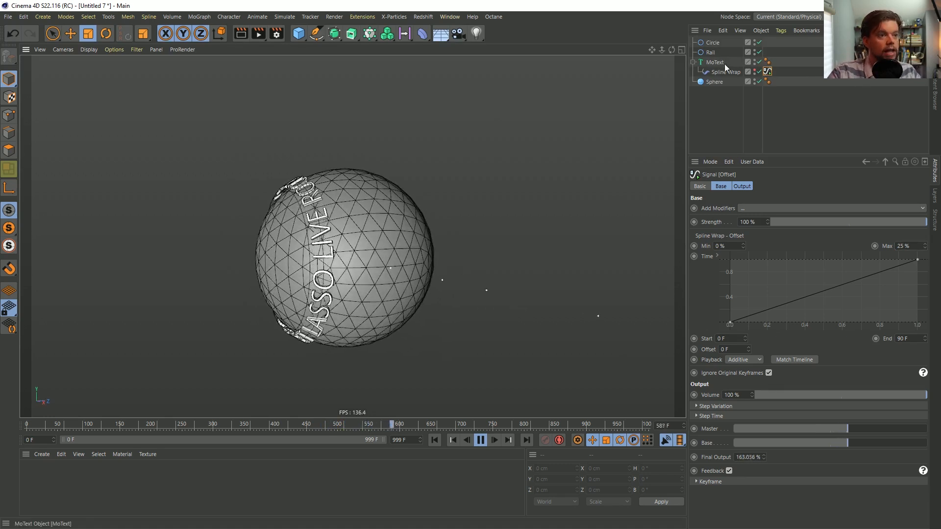
click(43, 17)
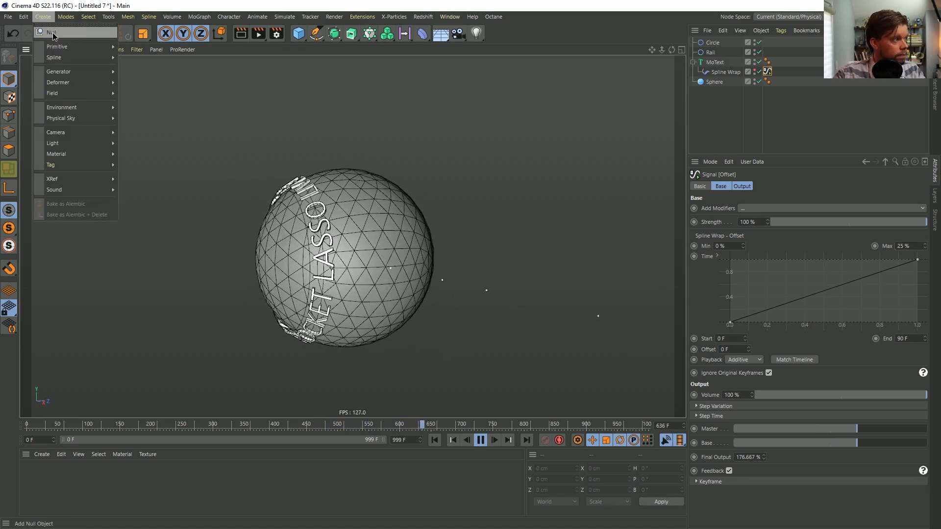
click(53, 34)
click(711, 54)
shift+click(713, 70)
drag(713, 70, 712, 43)
click(711, 43)
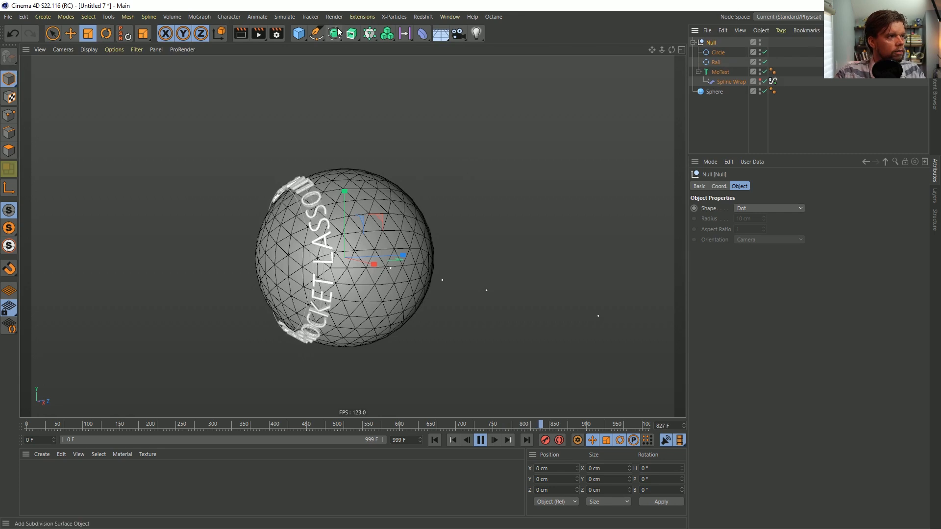
Add a Cloner with the Null as its child, then stop playback and return to frame 0
click(370, 33)
drag(710, 53, 715, 46)
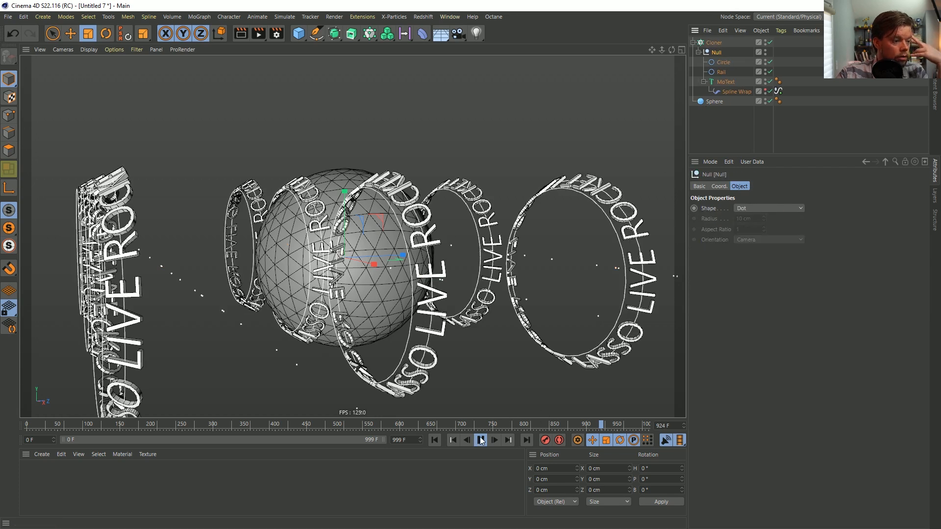
click(480, 440)
click(434, 440)
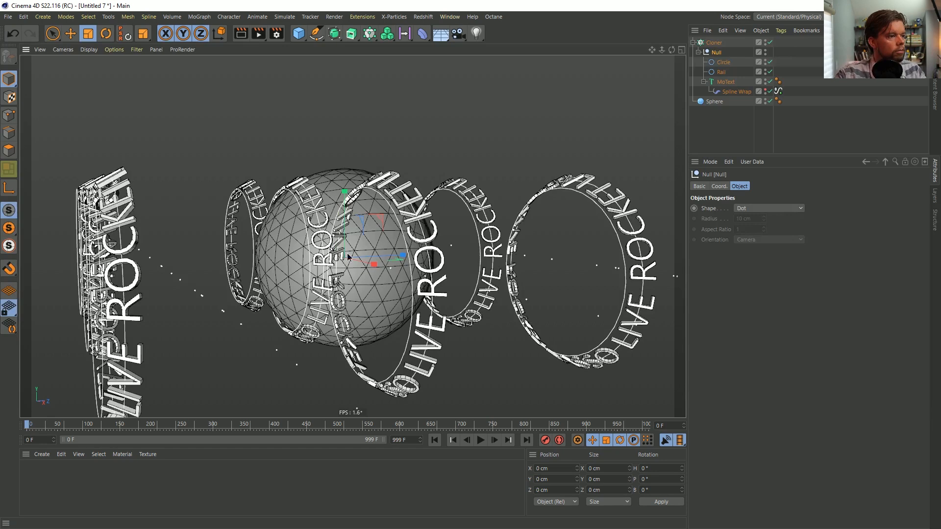
mouse_move(360, 224)
alt+mouse_down()
mouse_move(340, 261)
mouse_move(345, 219)
alt+mouse_up()
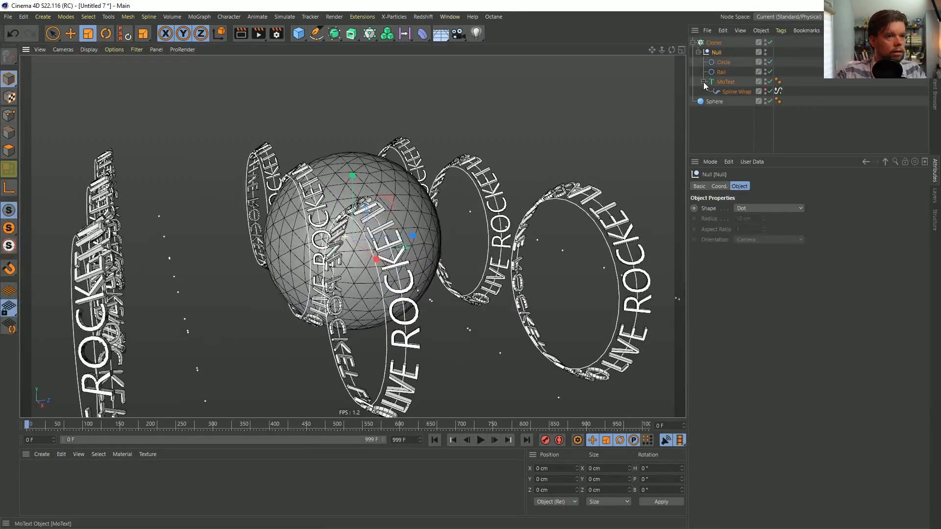
Disable the Cloner and try converting the MoText object to editable geometry
click(769, 42)
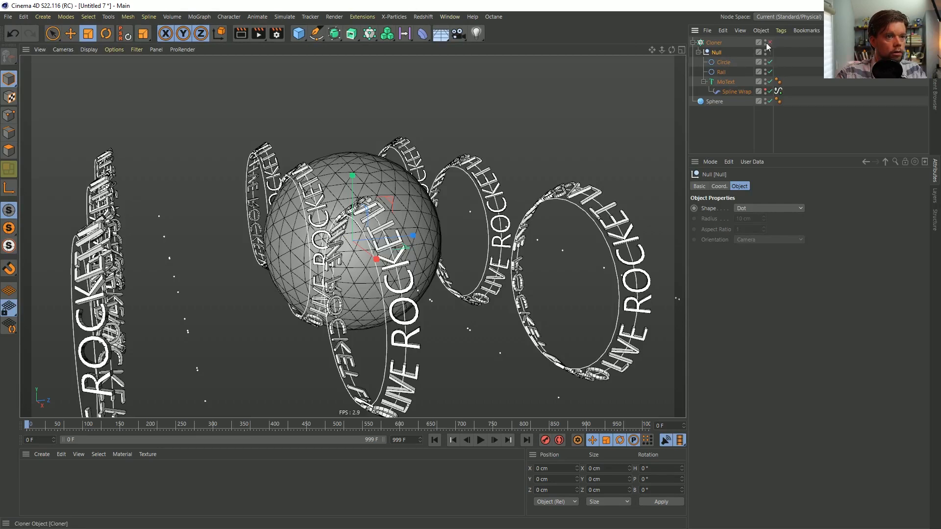
click(723, 83)
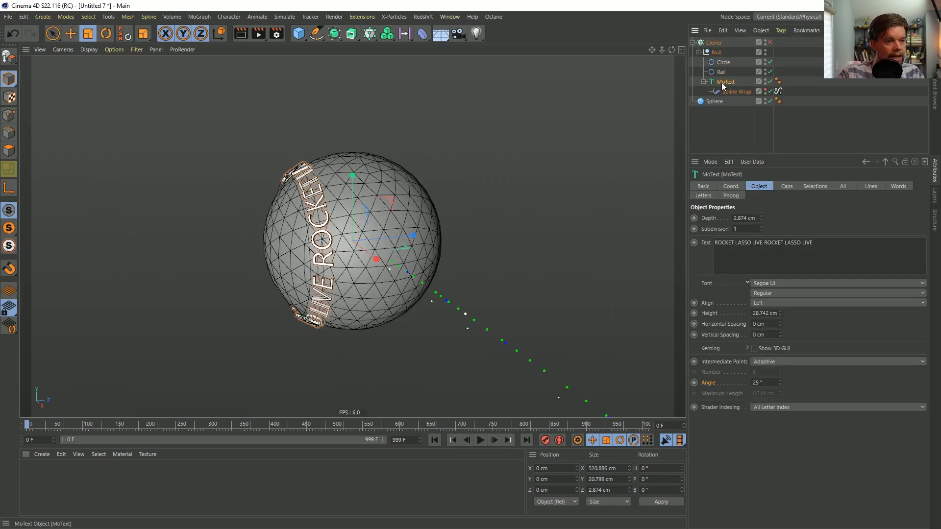
key(c)
click(704, 82)
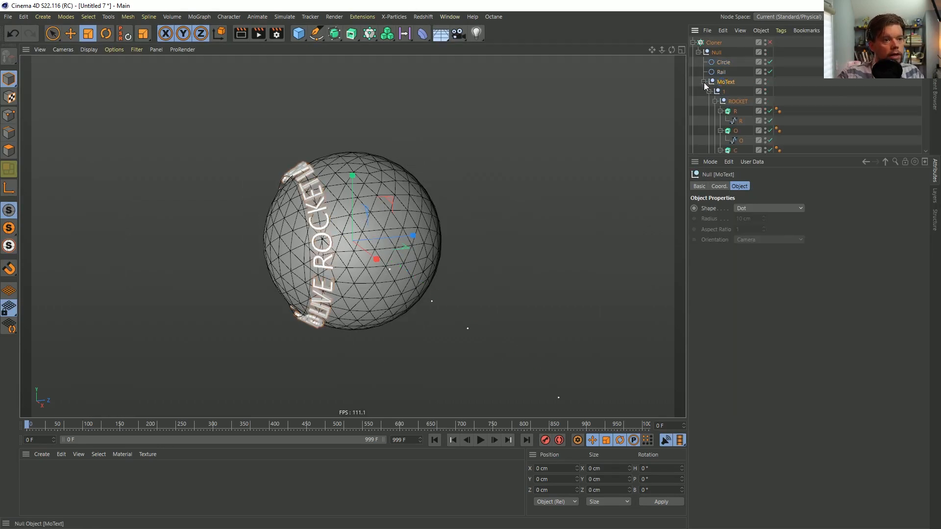
drag(749, 156, 779, 324)
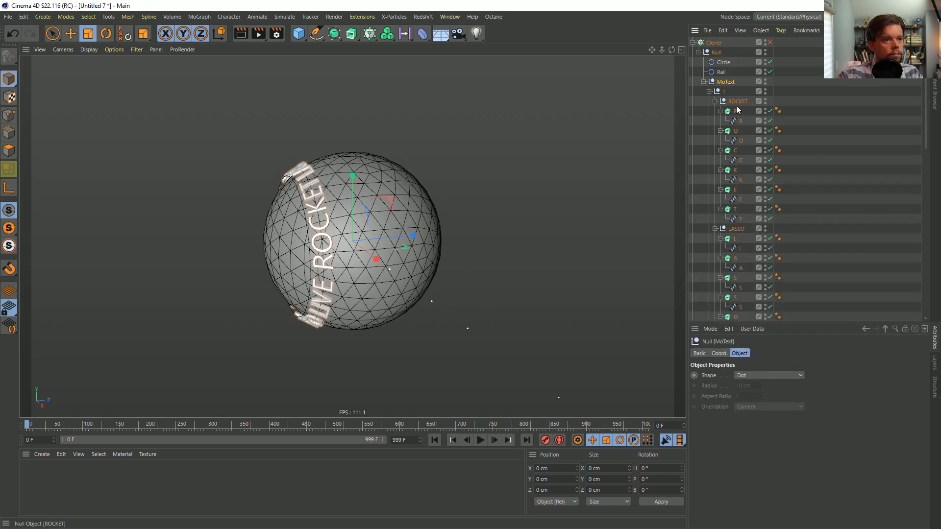
key(ctrl+z)
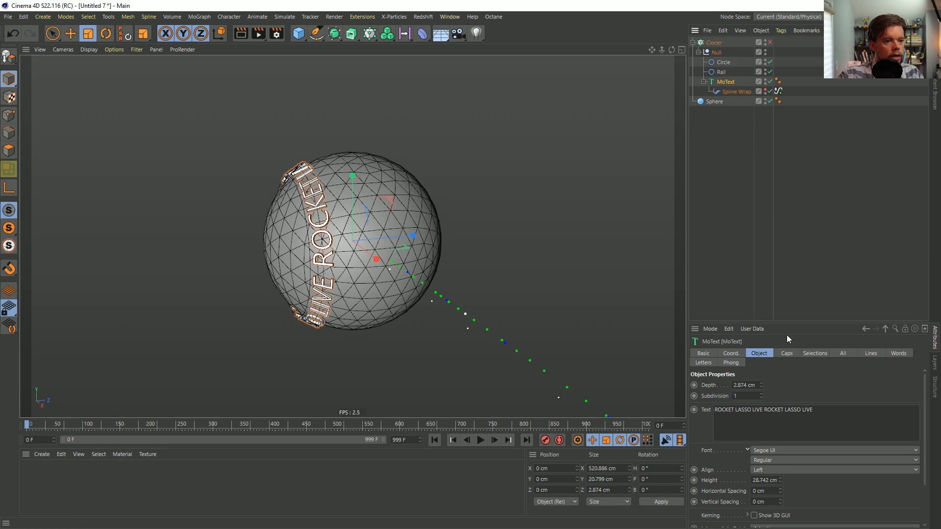
drag(781, 320, 767, 121)
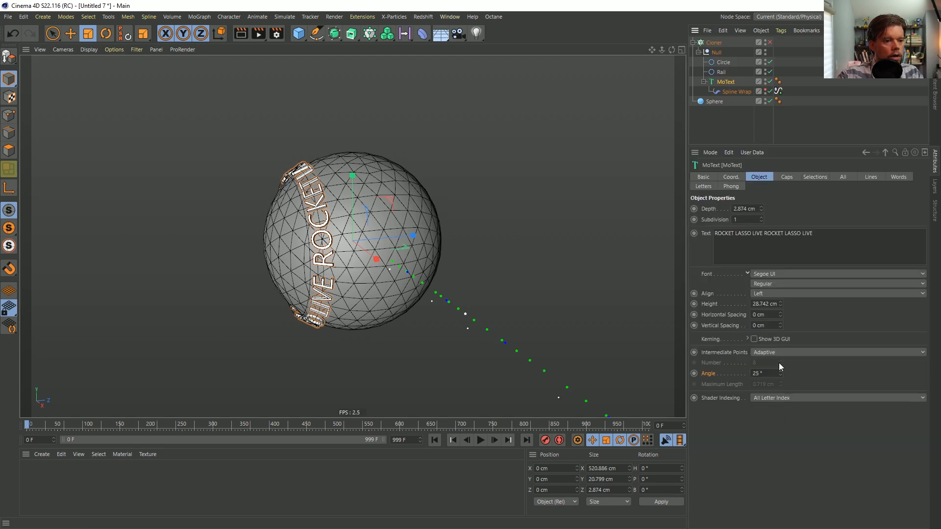
Examine the MoText's caps, selections, lines, words and phong settings for a way to simplify its geometry
click(789, 177)
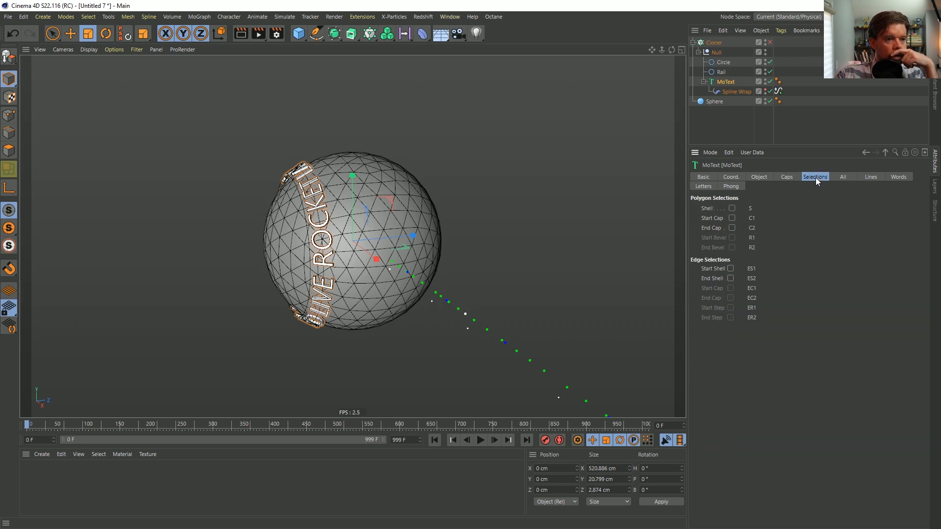
click(841, 177)
click(875, 178)
click(900, 181)
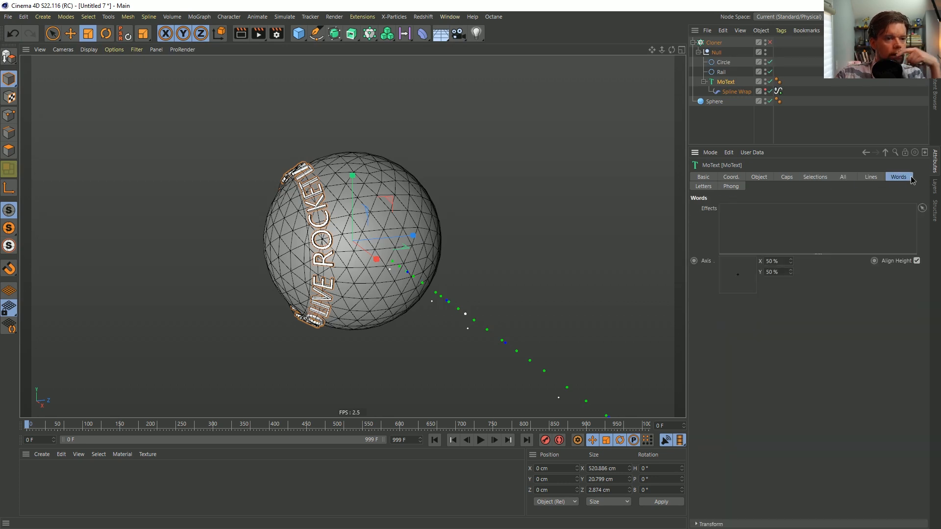
click(728, 190)
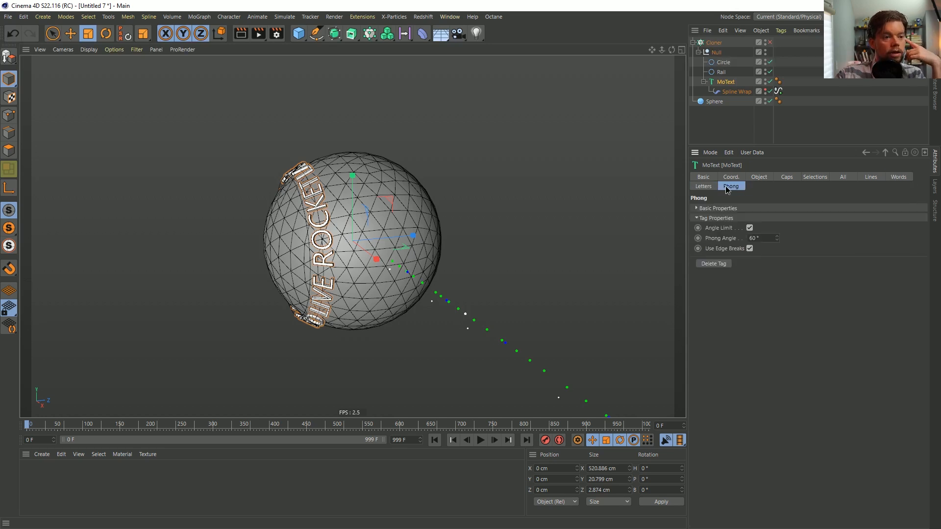
click(762, 177)
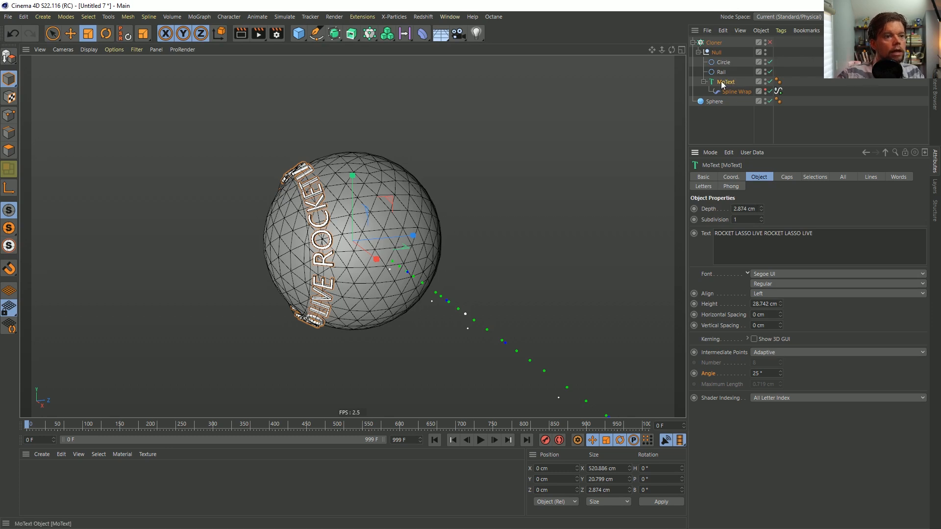
Add a Connect object as the MoText's parent and place the Spline Wrap beside the MoText inside it
click(338, 34)
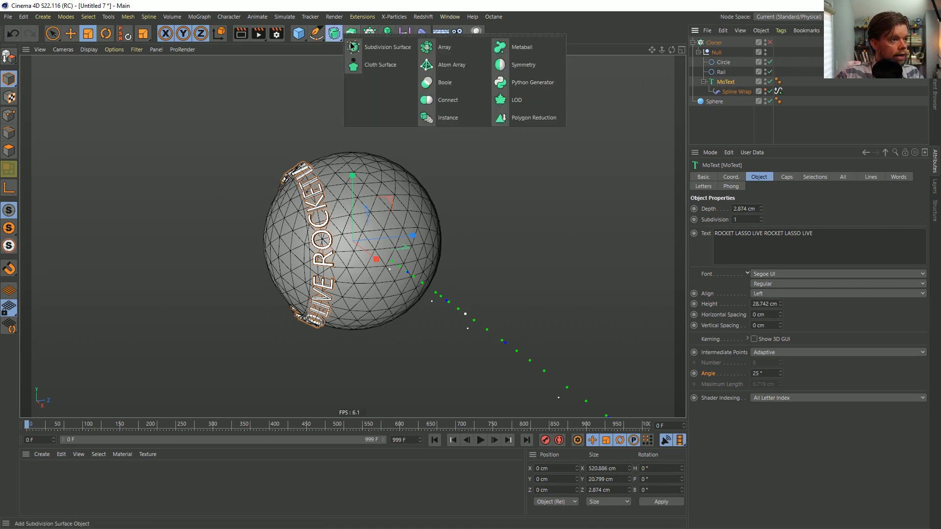
alt+click(445, 100)
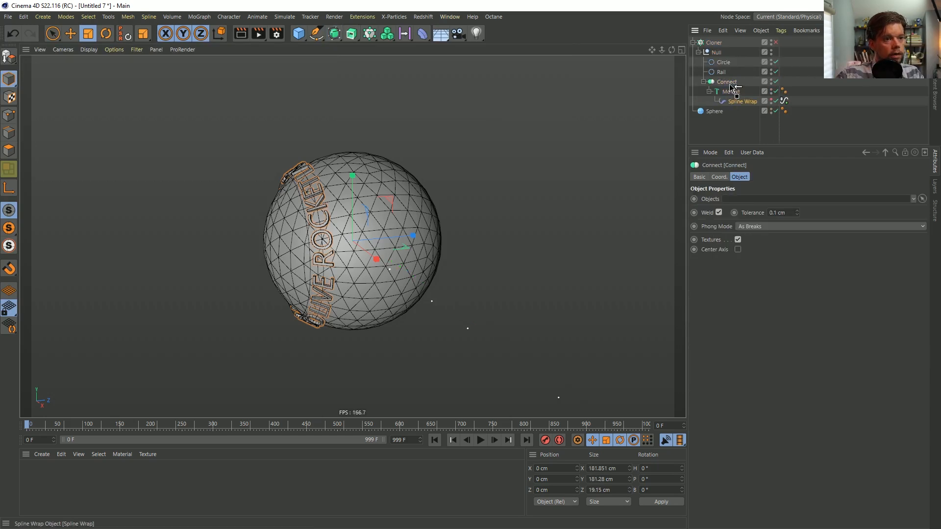
drag(734, 88, 730, 98)
click(731, 92)
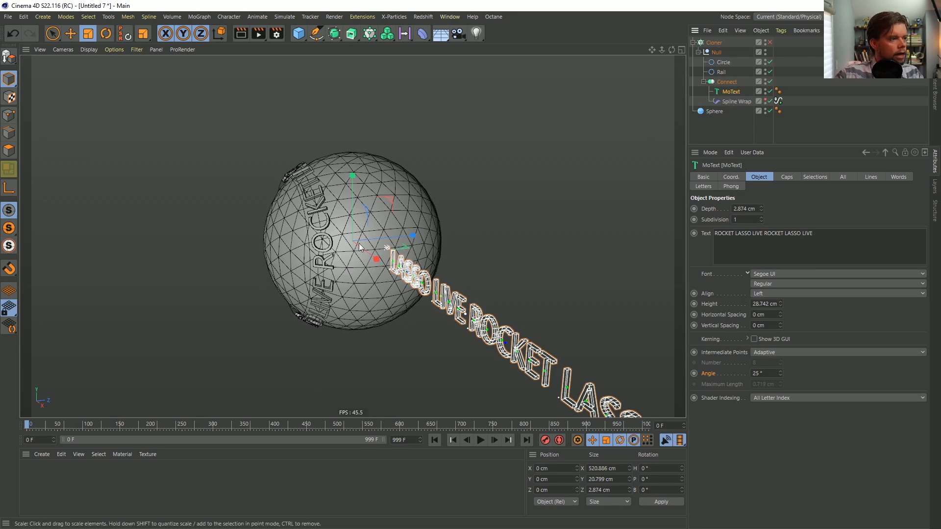
mouse_move(345, 264)
alt+mouse_down()
mouse_move(332, 261)
mouse_move(354, 271)
alt+mouse_up()
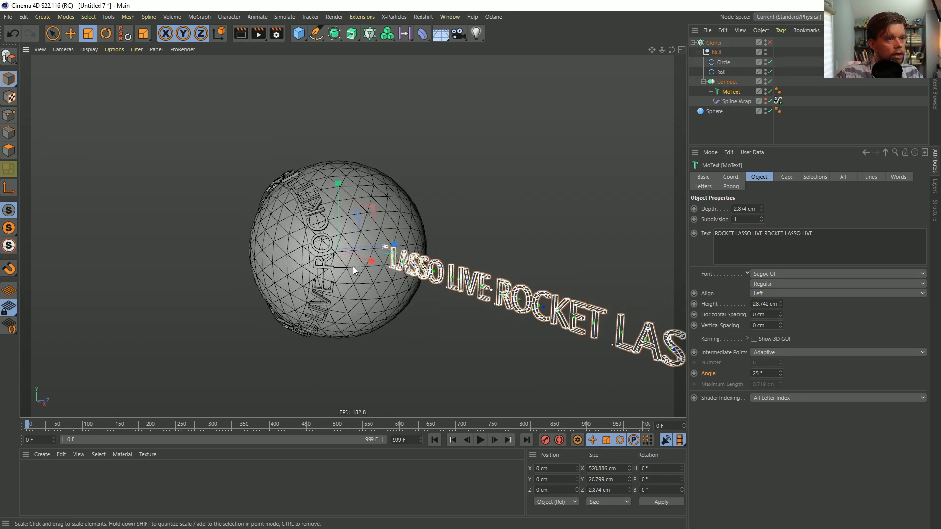
click(734, 125)
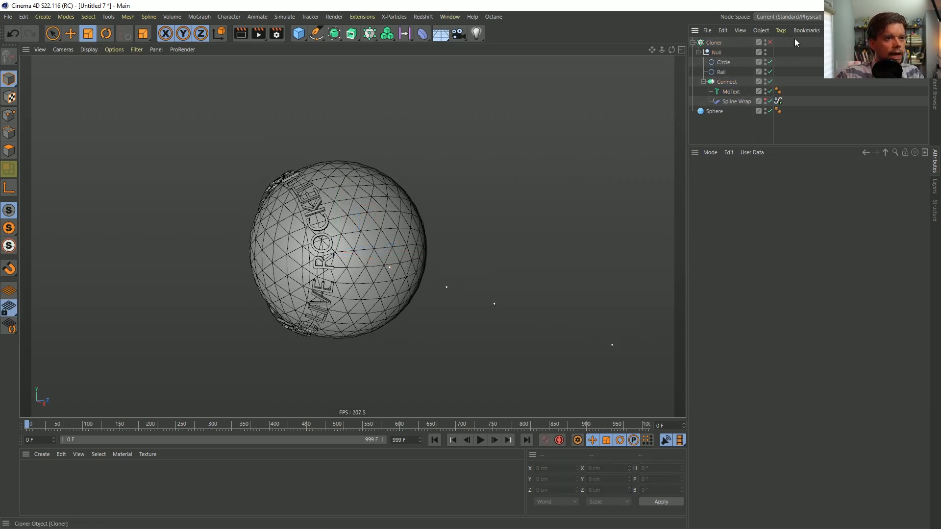
Re-enable the Cloner and place a disabled duplicate of it below the Sphere as a backup
click(770, 43)
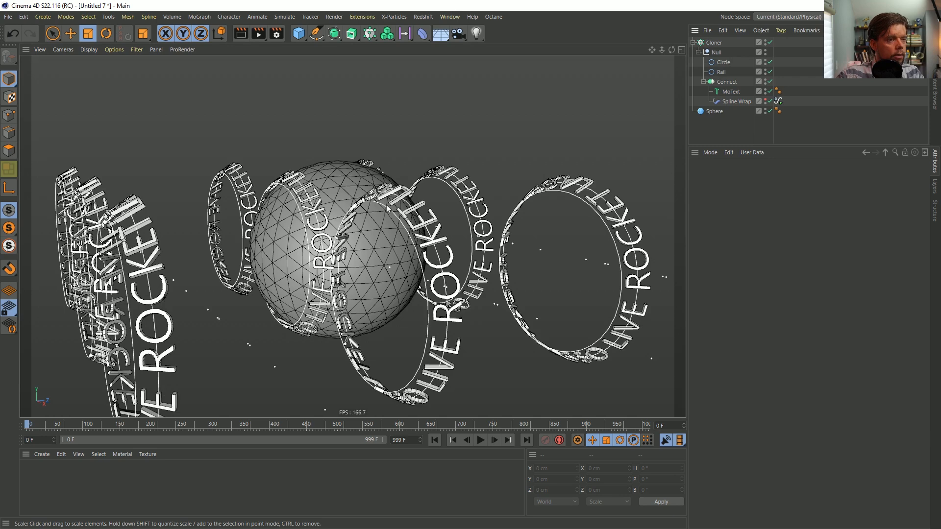
alt+drag(348, 188, 336, 236)
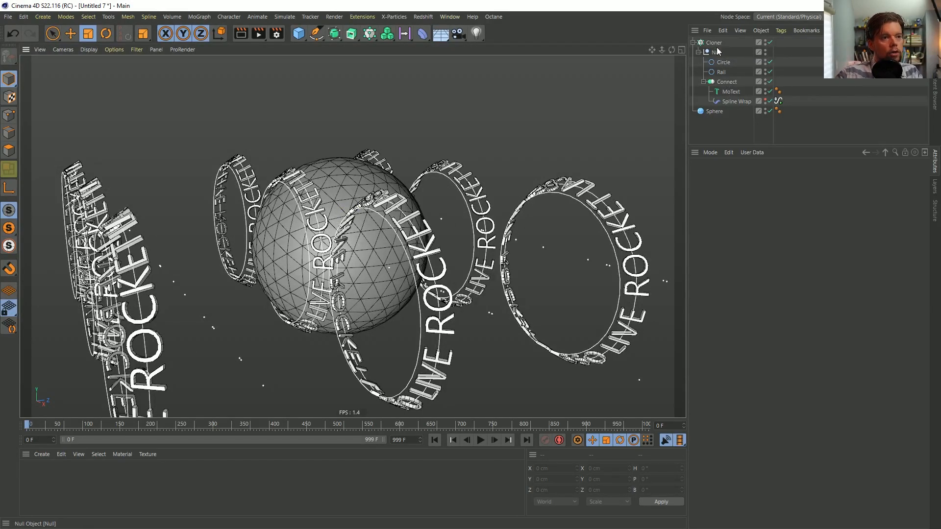
ctrl+drag(723, 127, 722, 122)
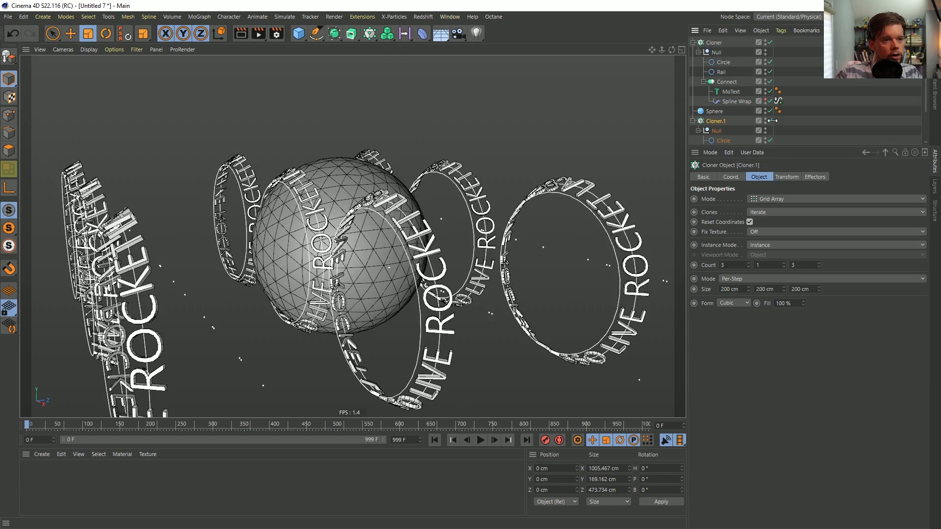
click(693, 122)
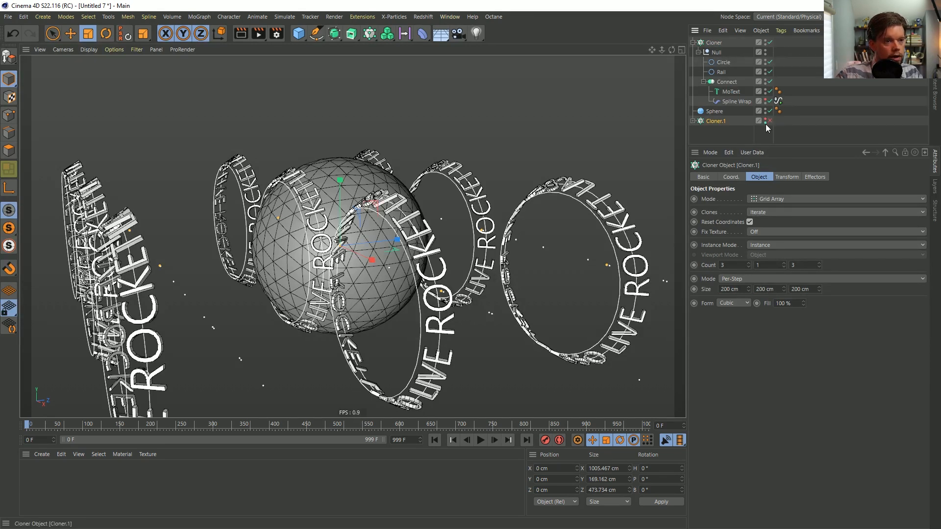
Convert the Connect object without its Spline Wrap into an editable mesh and delete the resulting selection tags
drag(733, 101, 726, 78)
click(726, 91)
key(c)
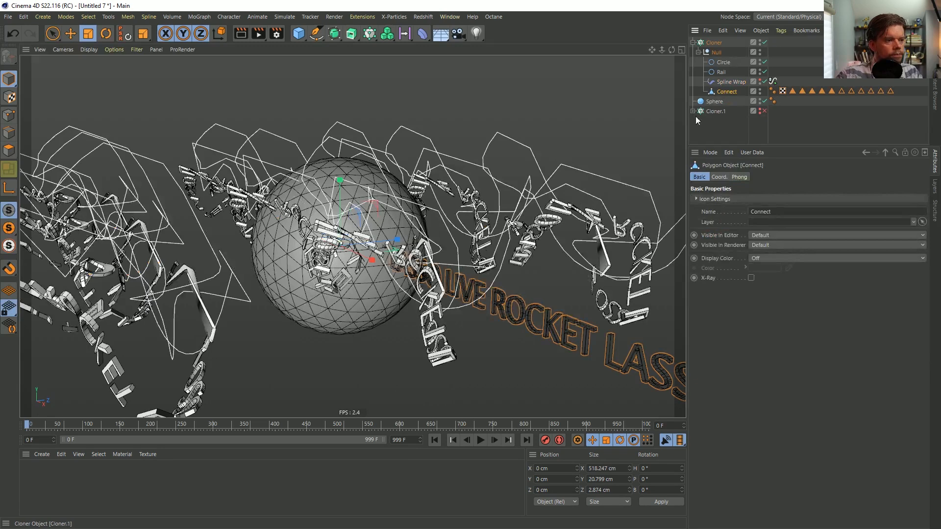
drag(791, 84, 898, 106)
key(Delete)
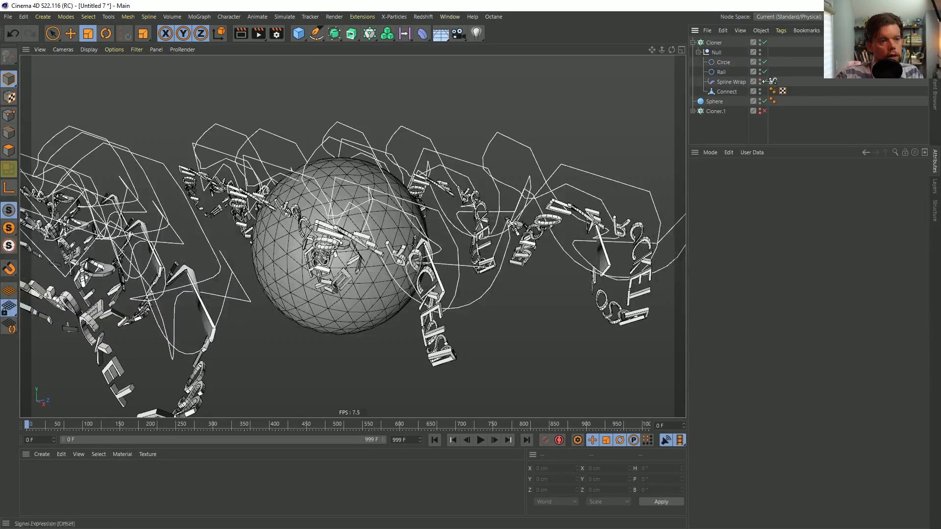
Make the Spline Wrap a child of the Connect mesh and hide the Circle and Rail splines in the viewport
drag(730, 83, 727, 92)
alt+drag(264, 201, 344, 234)
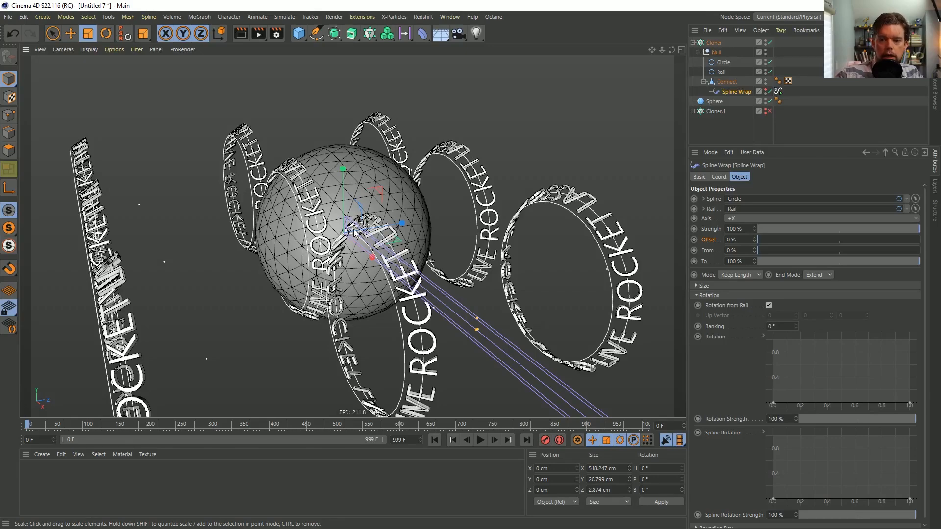
mouse_move(362, 227)
alt+mouse_down()
mouse_move(340, 236)
mouse_move(374, 210)
mouse_move(366, 215)
alt+mouse_up()
click(730, 126)
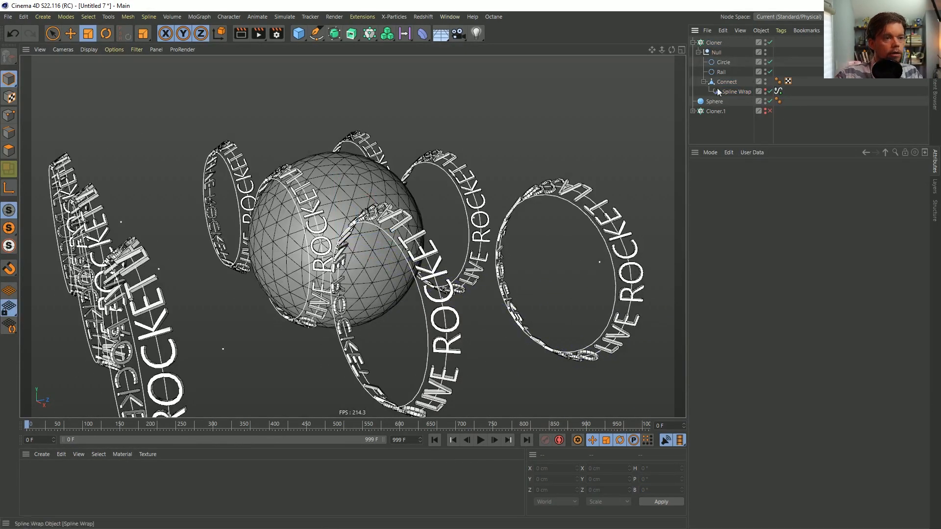
click(769, 71)
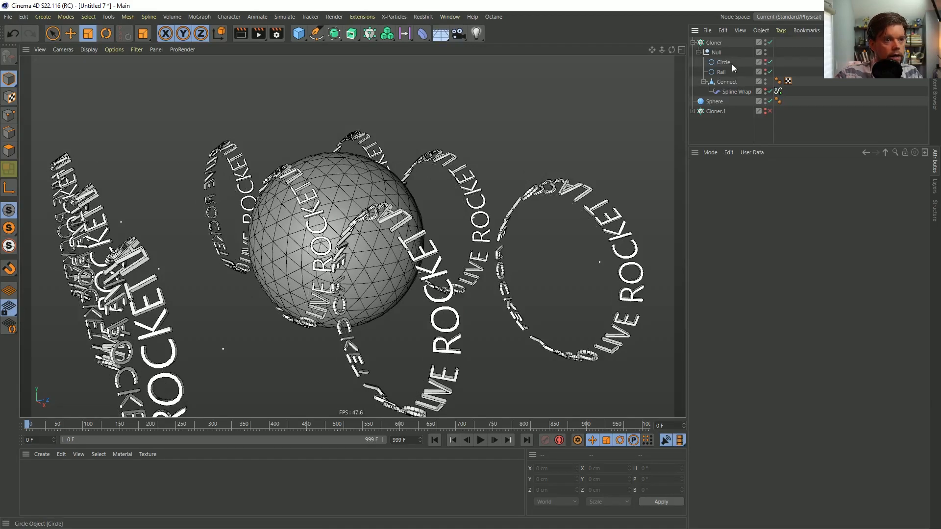
Set the Cloner to Linear mode with 9 clones and a Y position step of 0 cm
click(715, 44)
click(766, 198)
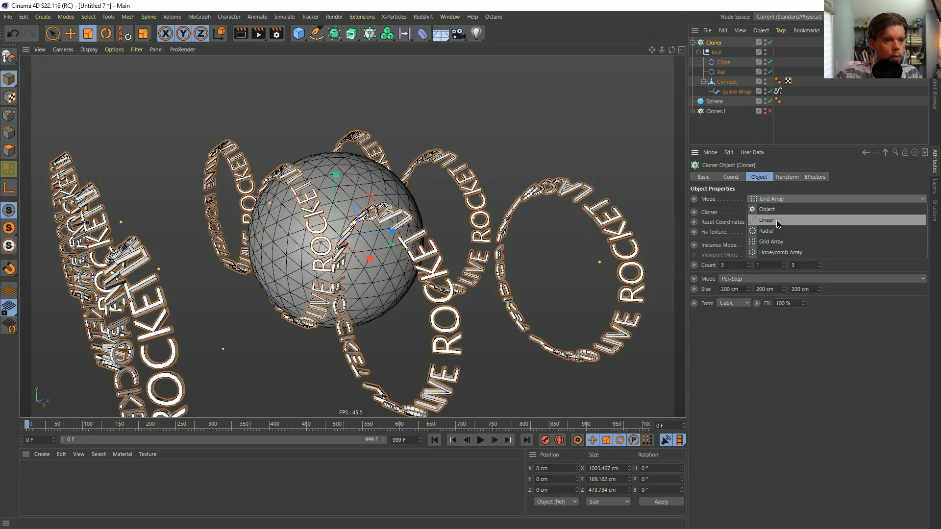
click(777, 219)
click(737, 322)
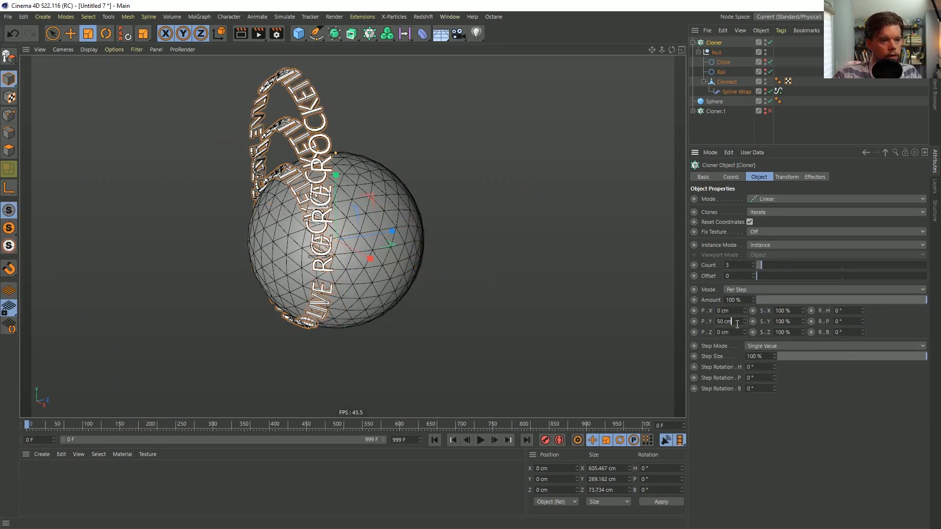
text(0)
key(Return)
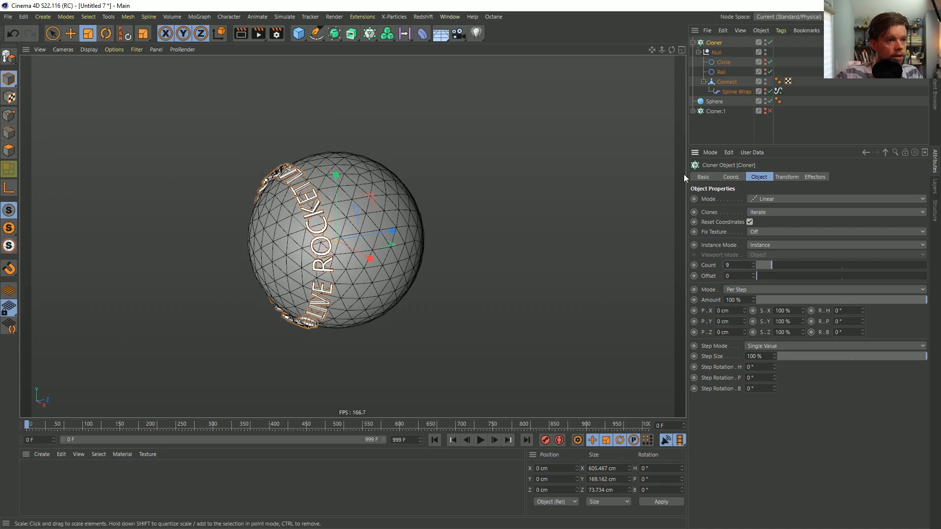
Add a Random effector to the Cloner, with position variation off and rotation variation on
click(369, 32)
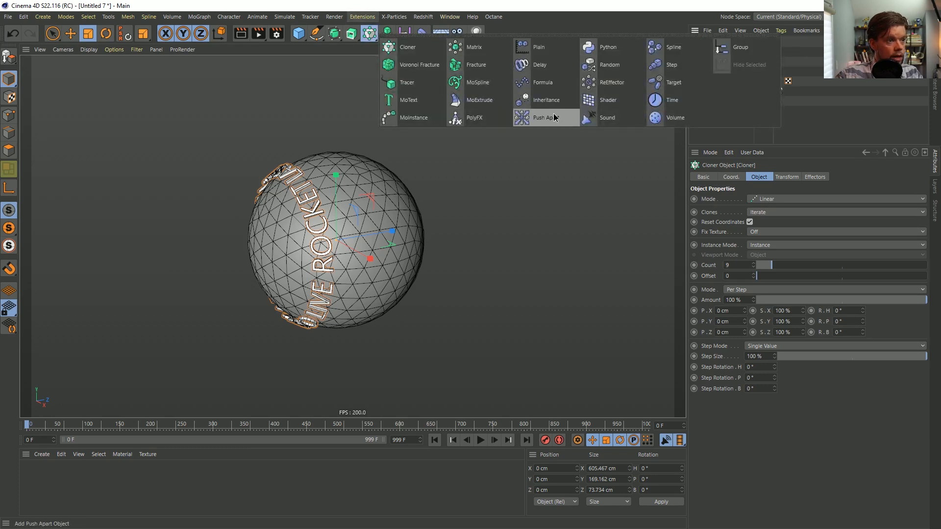
click(610, 65)
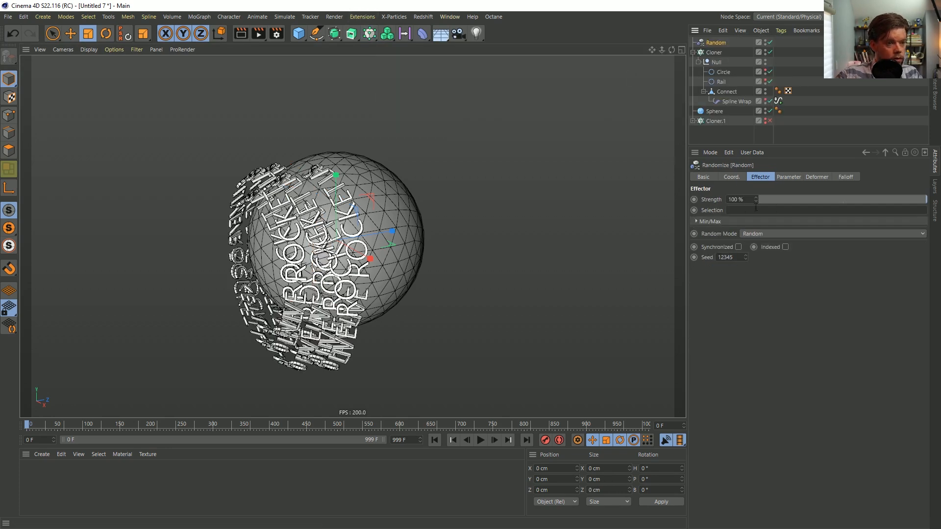
click(787, 177)
click(730, 218)
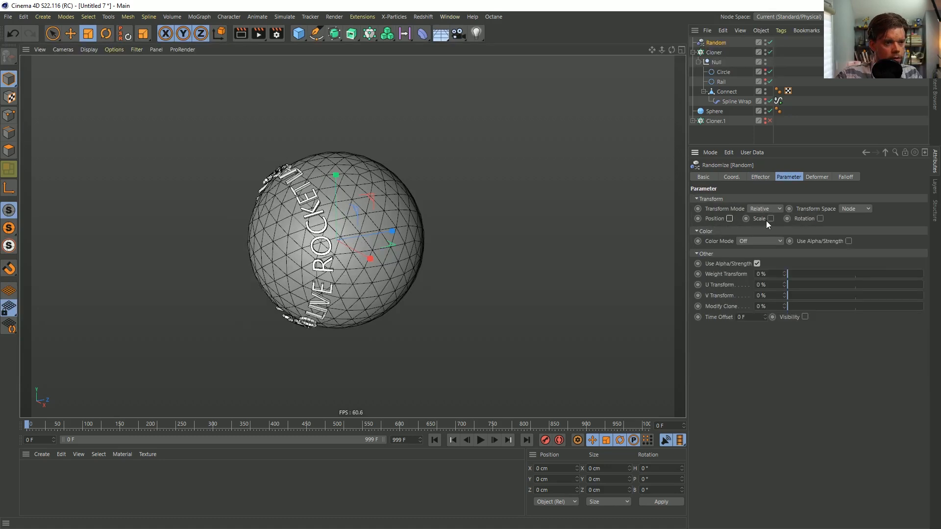
click(820, 219)
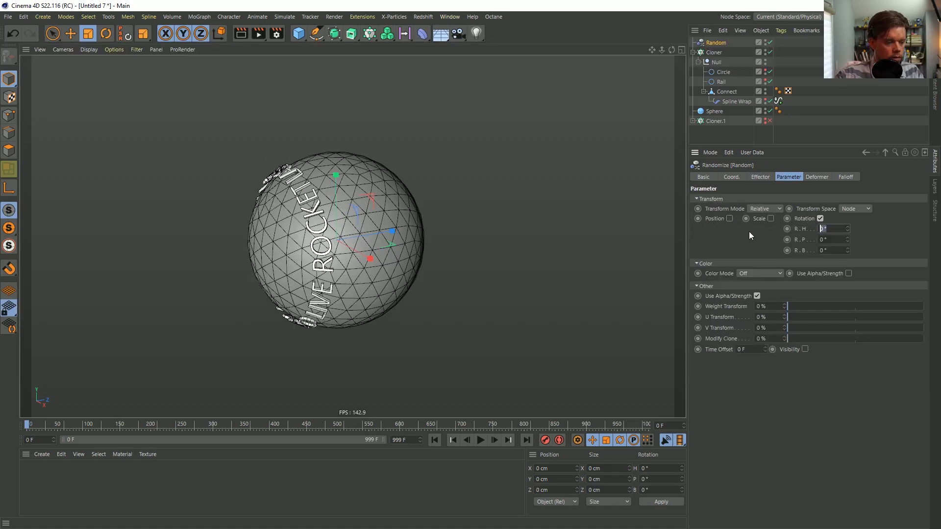
Set the Random effector's H, P and B rotation to 360° each
text(360)
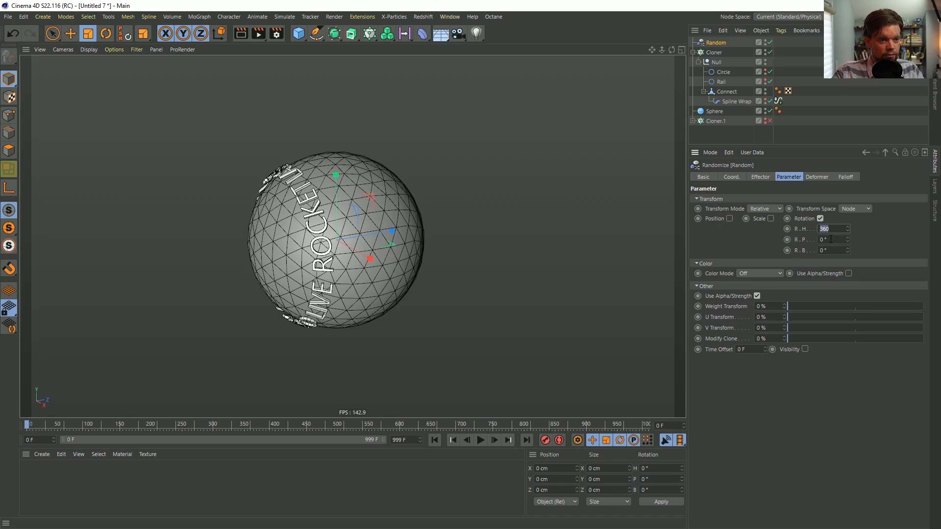
key(ctrl+c)
key(Tab)
key(ctrl+v)
key(Tab)
key(ctrl+v)
key(Return)
alt+drag(327, 239, 365, 241)
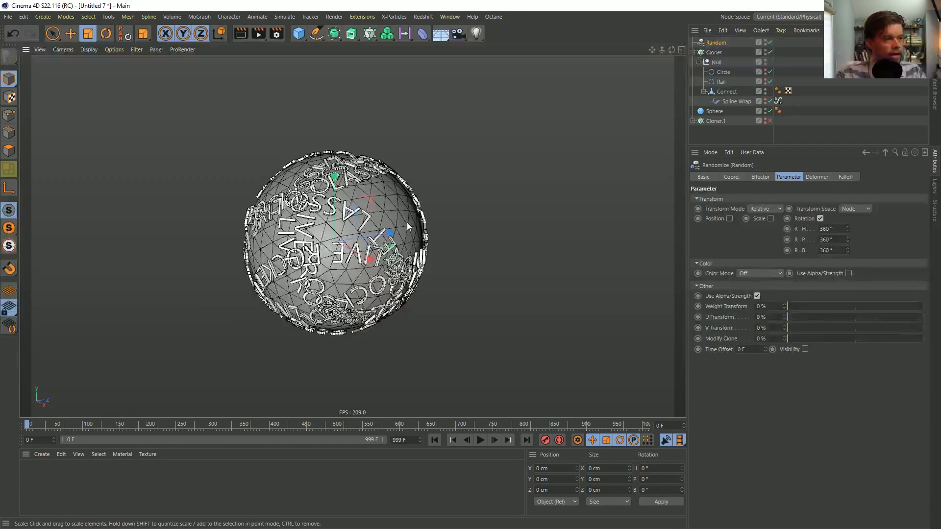
Add a Step effector to the Cloner of text rings
click(715, 53)
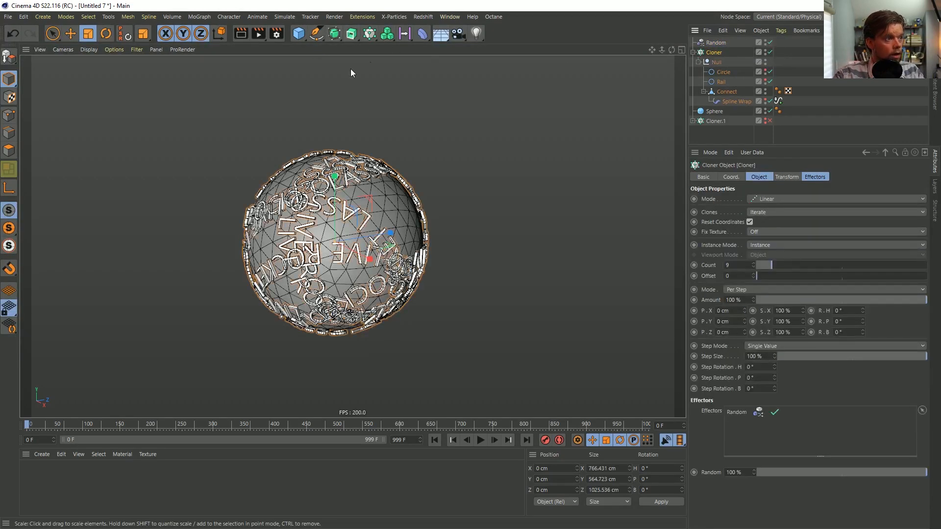
click(368, 34)
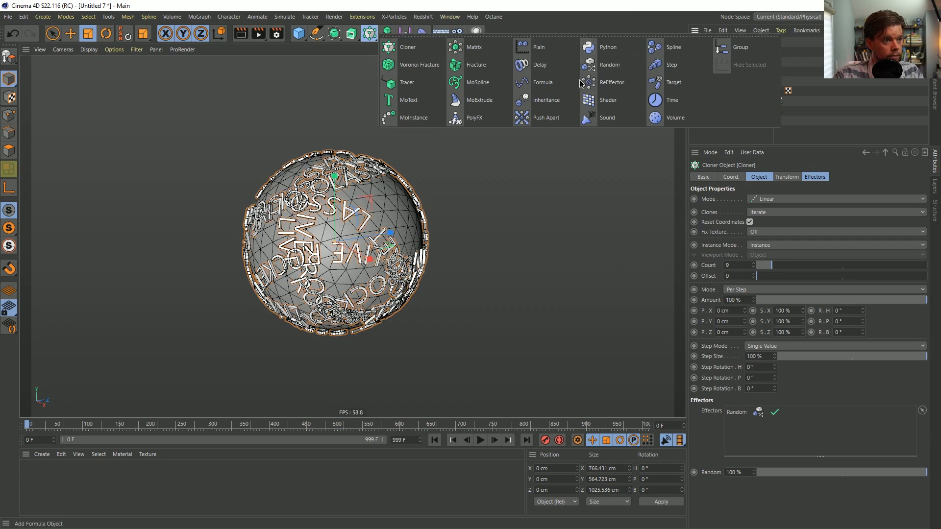
click(668, 65)
click(765, 178)
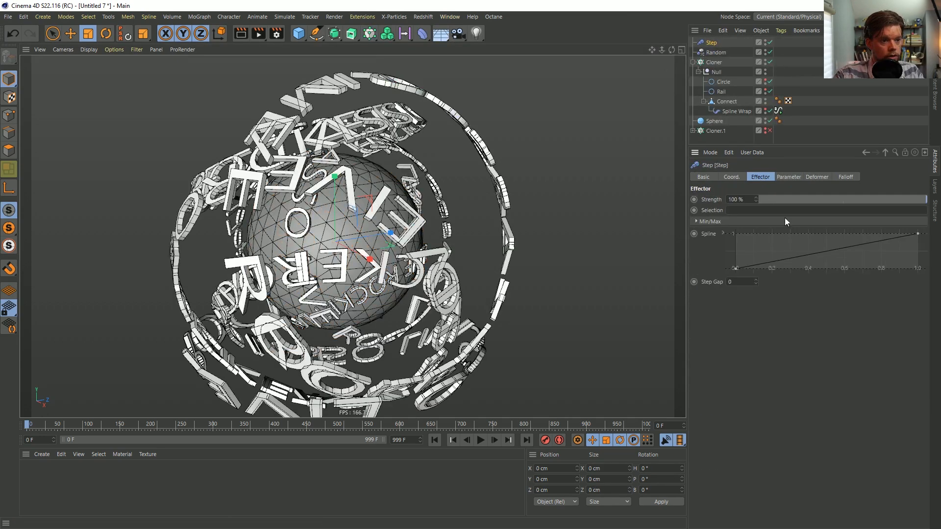
Set the Step effector's uniform scale to 0.1 so each text ring is slightly larger than the previous one
click(784, 175)
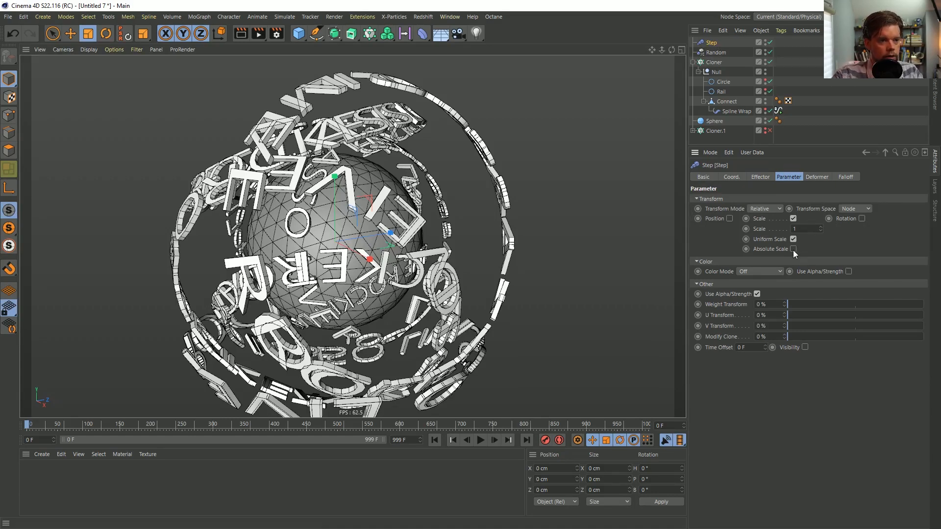
click(810, 230)
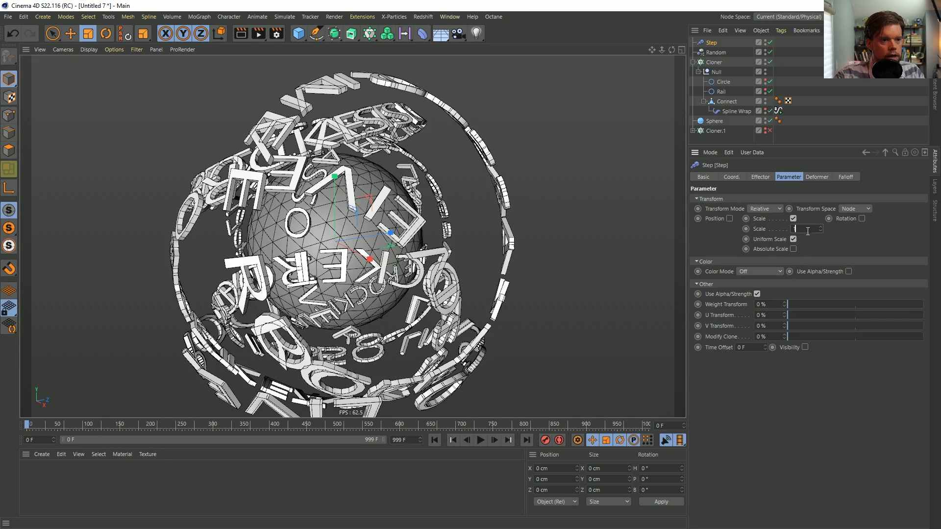
key(Return)
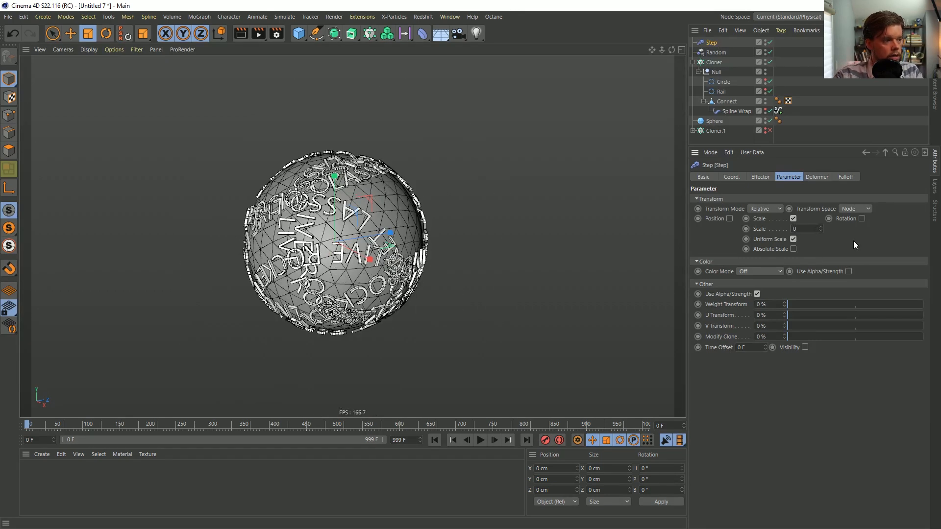
text(0.1)
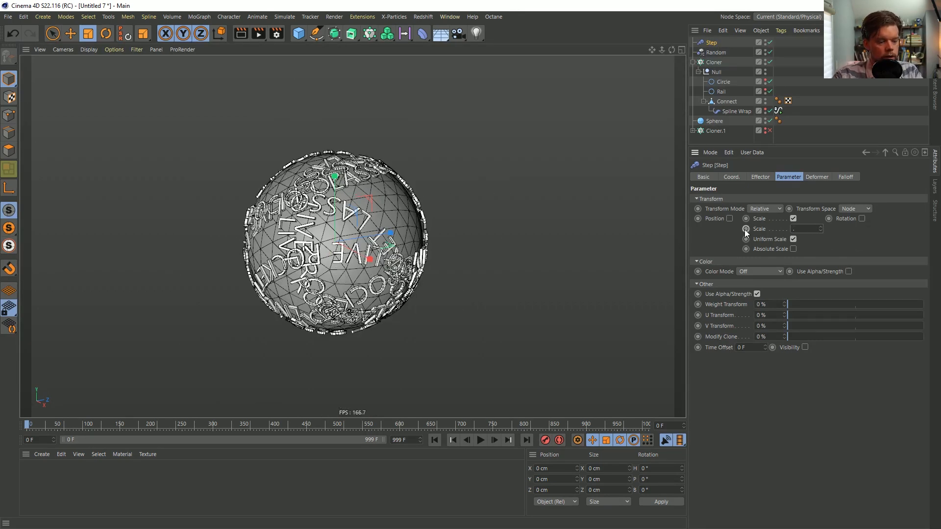
key(Return)
alt+drag(440, 202, 314, 188)
alt+right_drag(294, 193, 355, 175)
alt+drag(354, 175, 321, 272)
alt+right_drag(326, 268, 285, 275)
alt+drag(360, 267, 235, 287)
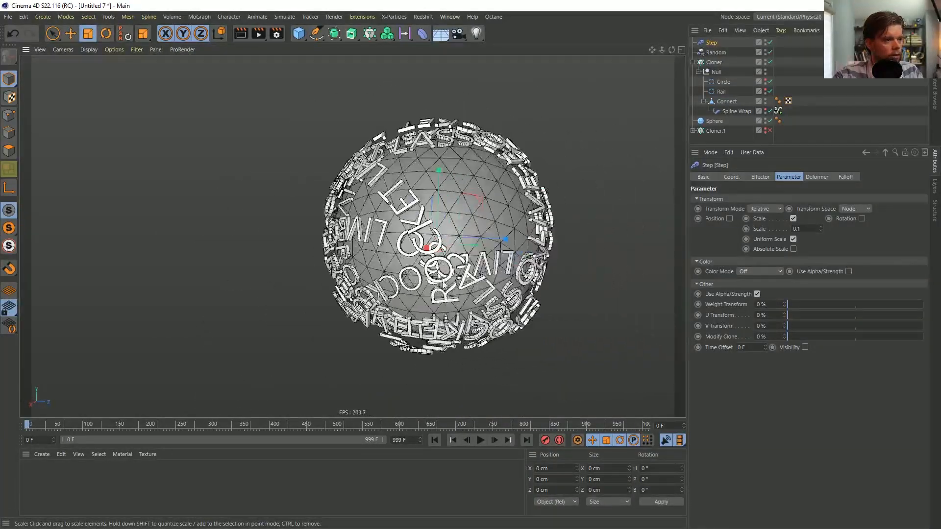
click(817, 129)
alt+drag(421, 231, 508, 227)
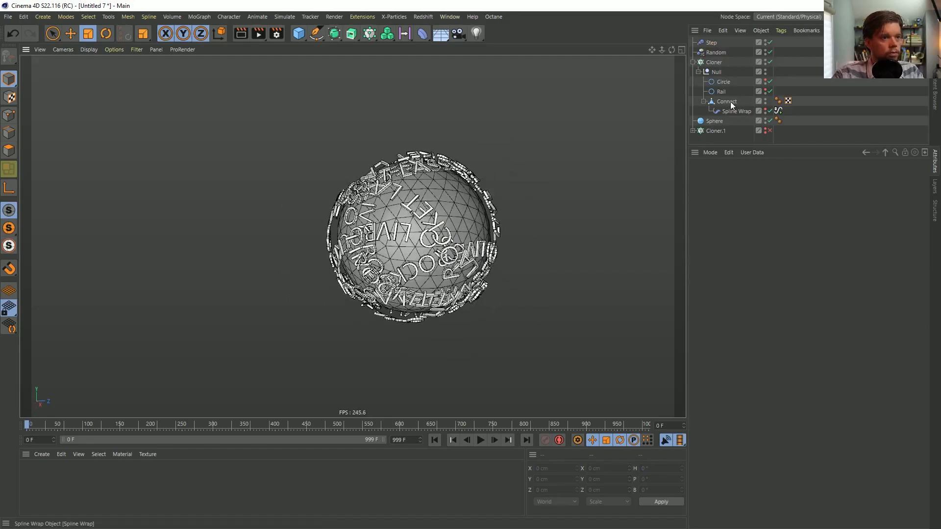
Play the animation and display the viewport shaded without wireframe lines, with SSAO enabled
click(480, 440)
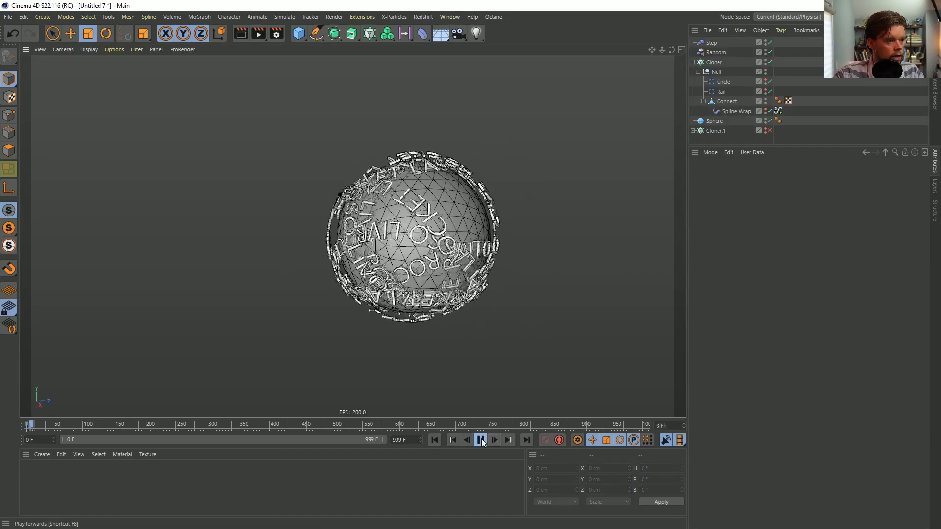
alt+drag(495, 218, 405, 208)
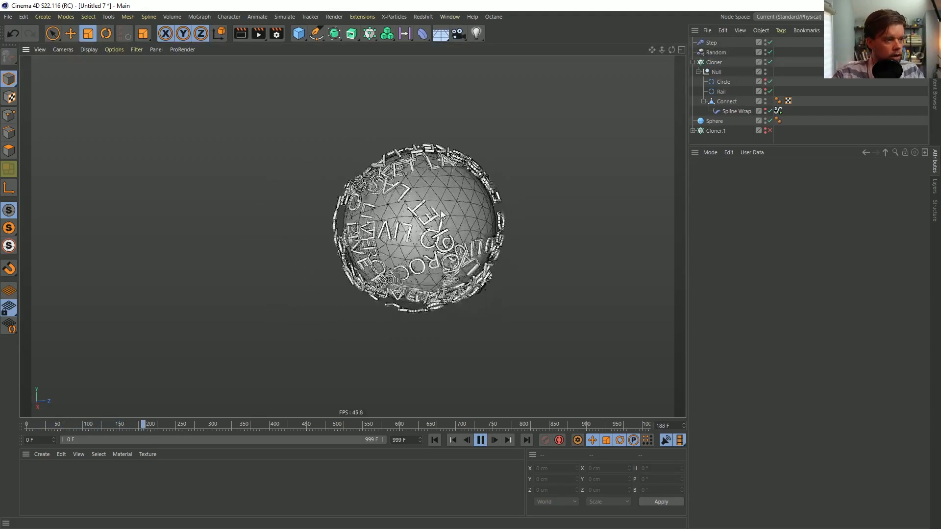
click(114, 50)
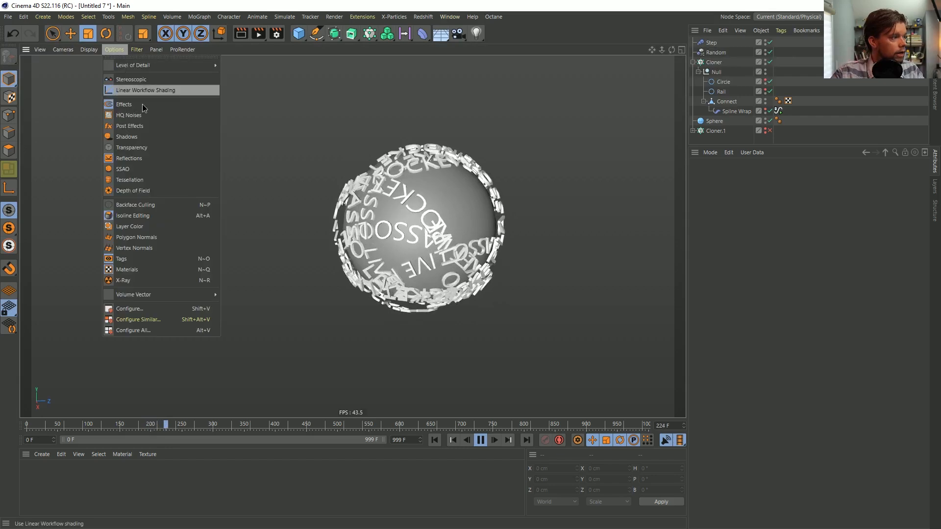
click(159, 169)
Switch the Random effector's mode to Noise and enable its Indexed option
click(715, 52)
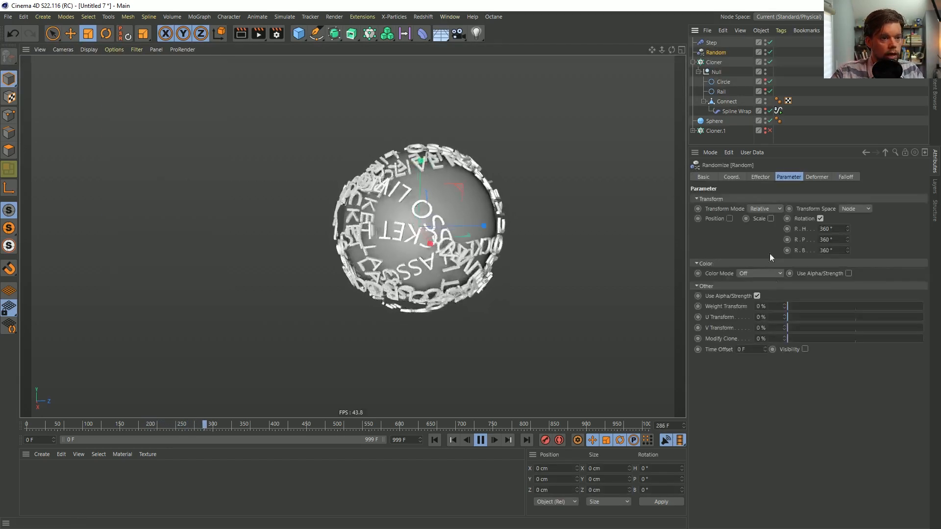
click(760, 177)
click(764, 234)
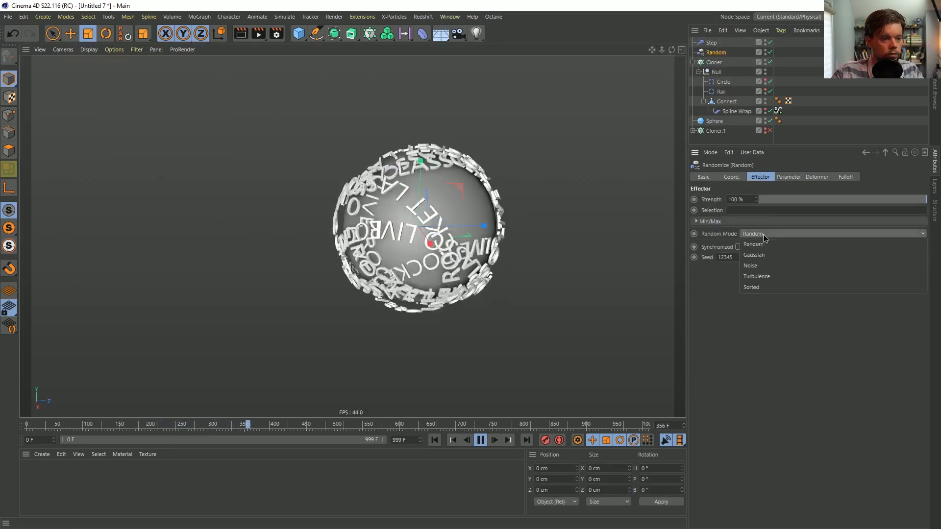
click(770, 267)
click(785, 247)
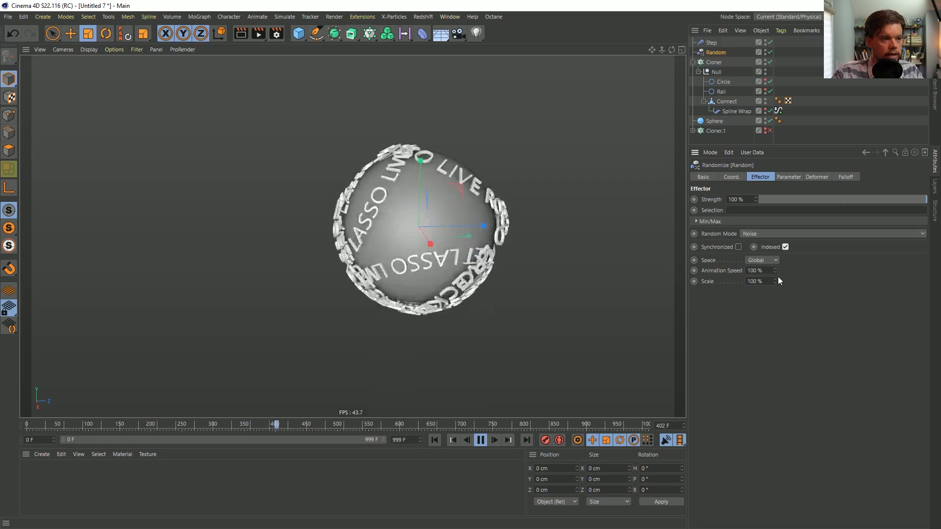
Set the Random effector's noise animation speed to 5%
drag(765, 271, 706, 273)
text(1)
key(Return)
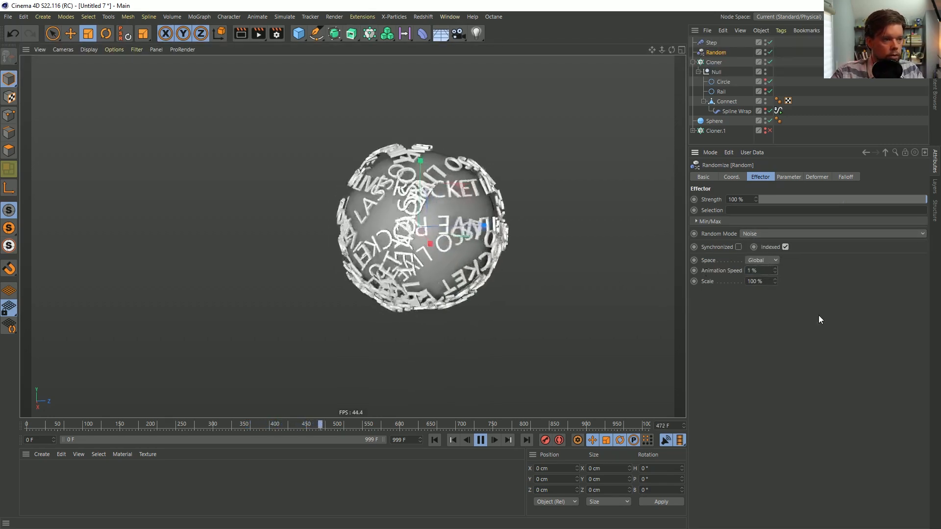
text(5)
key(Return)
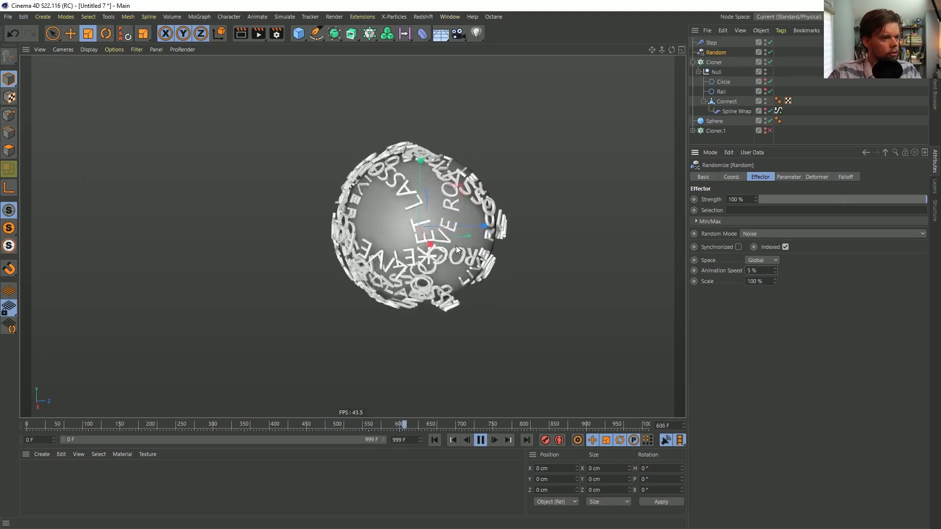
Examine the playing text rings from several angles along with the Spline Wrap's settings, and stop playback
click(823, 139)
alt+drag(410, 238, 454, 234)
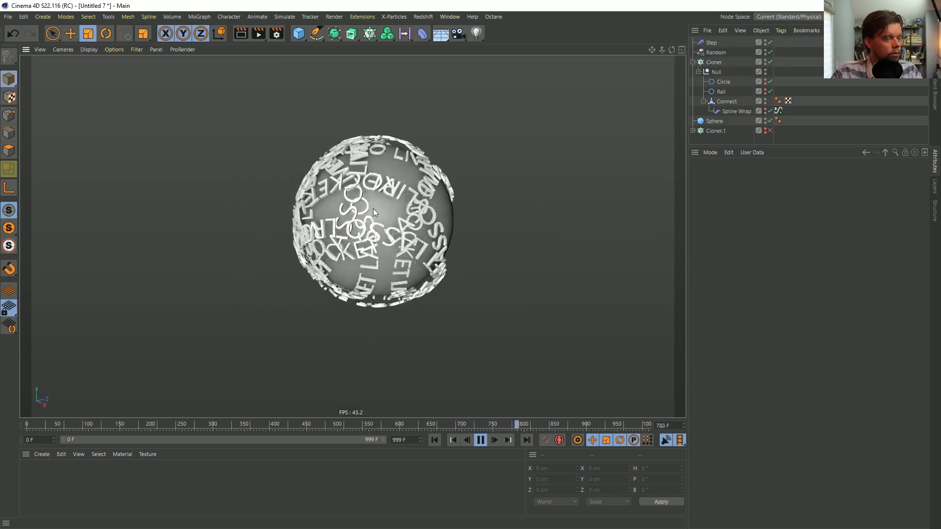
click(737, 112)
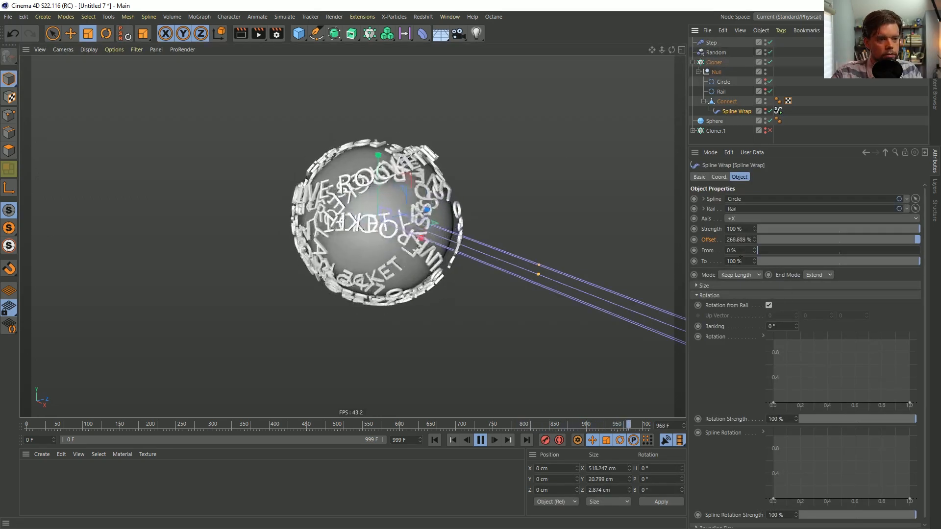
alt+drag(387, 197, 440, 226)
click(794, 130)
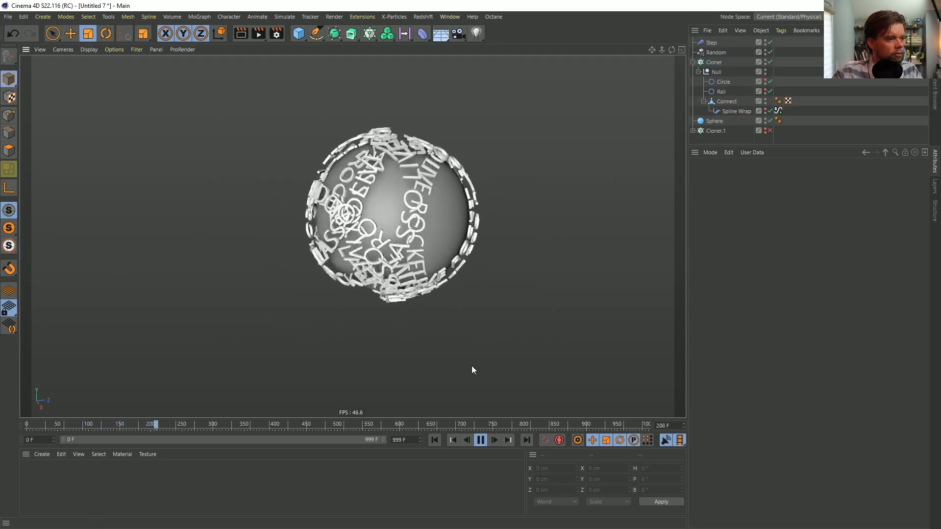
click(481, 441)
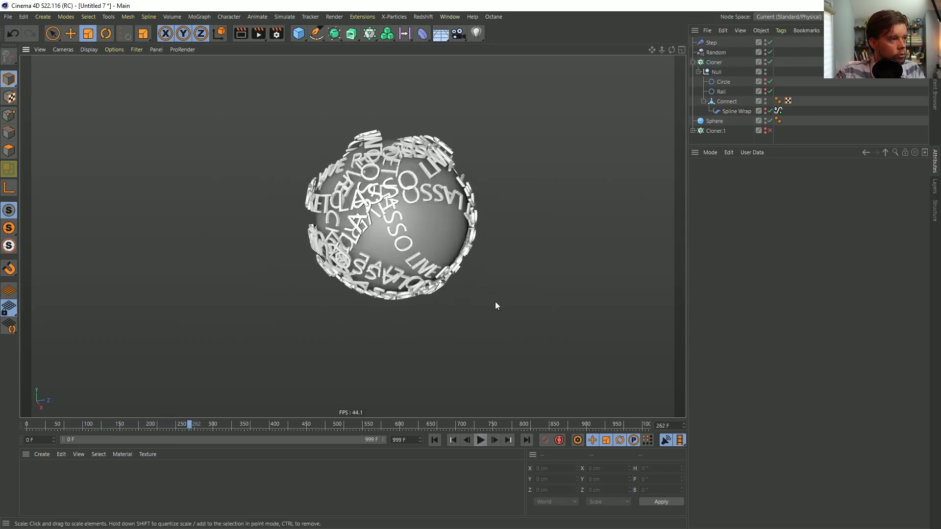
click(300, 35)
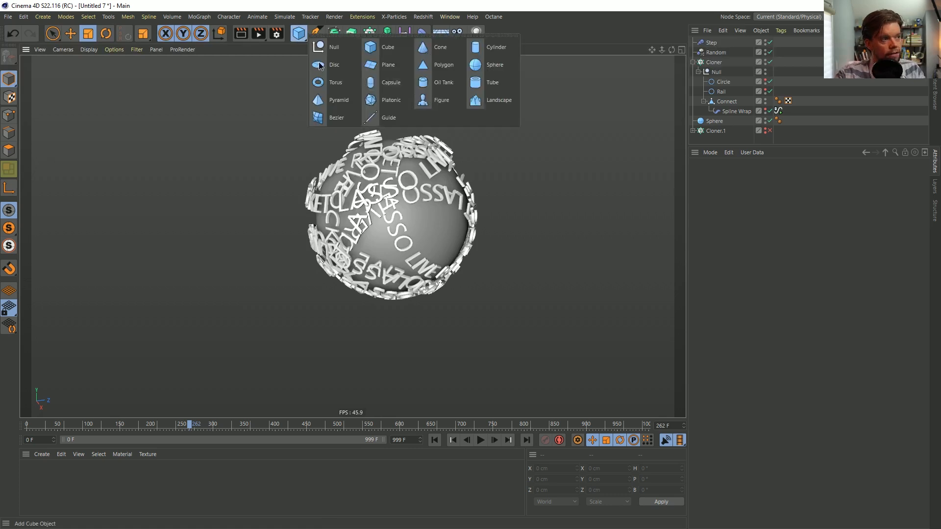
click(486, 60)
drag(360, 293, 441, 248)
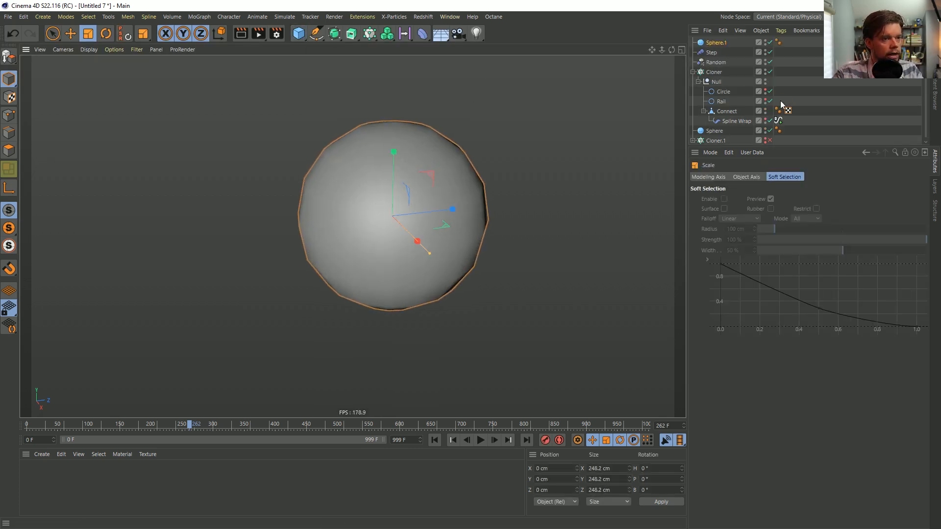
click(713, 44)
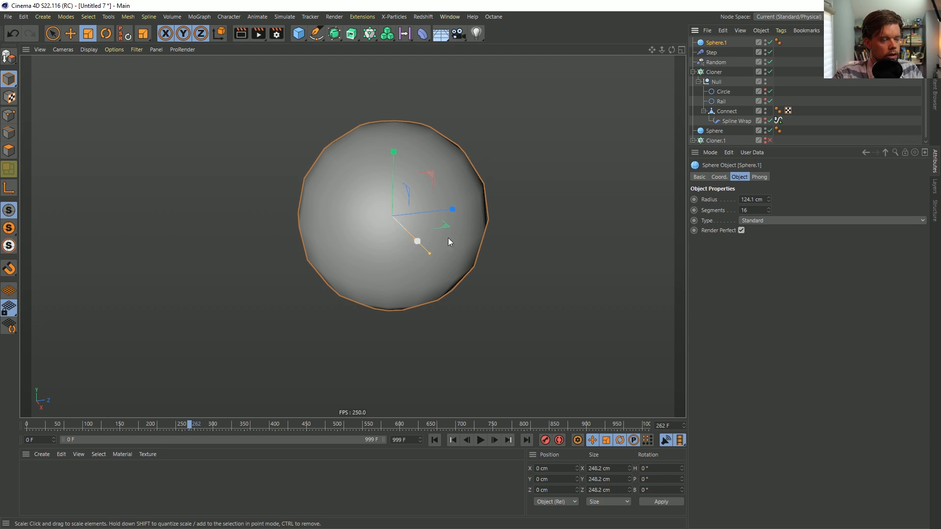
key(Delete)
Play the animation and examine how the text rings move around the sphere from different sides
alt+drag(438, 158, 420, 186)
click(475, 439)
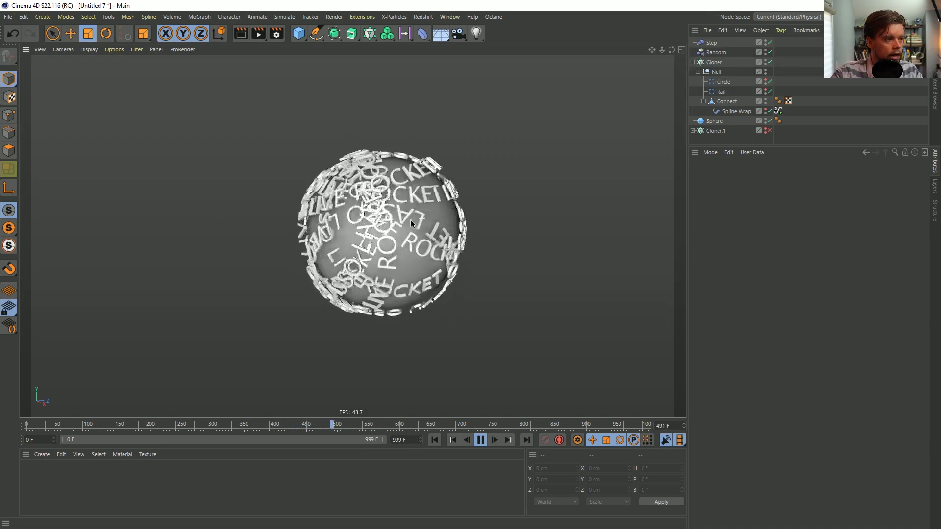
alt+drag(421, 218, 305, 210)
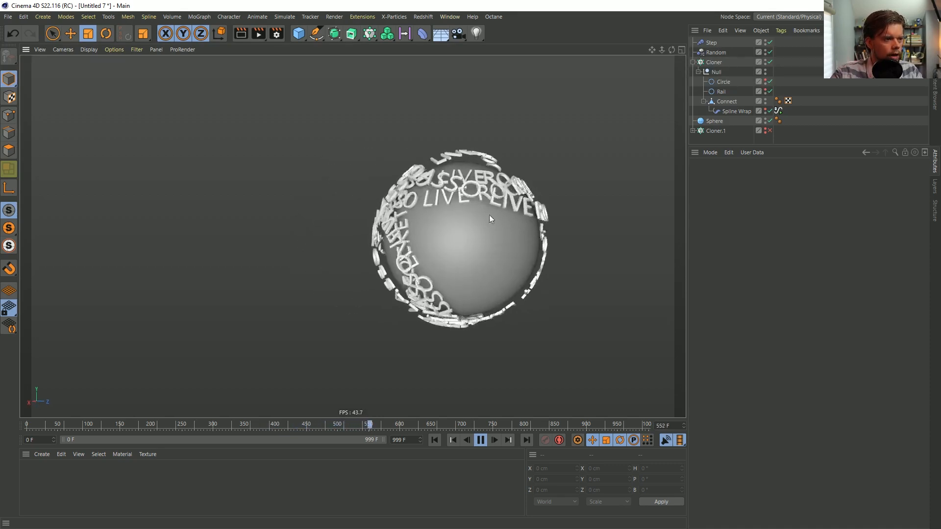
drag(446, 234, 529, 205)
key(ctrl+z)
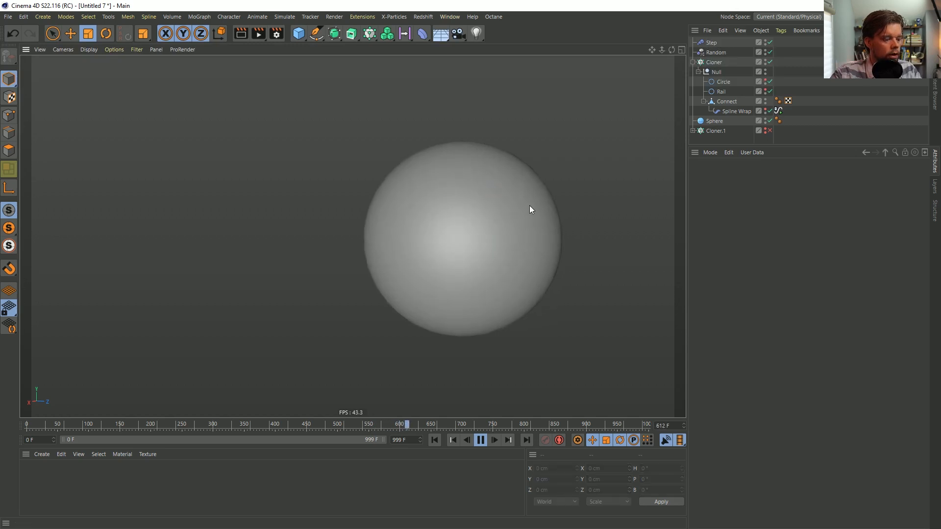
key(ctrl+z)
alt+drag(410, 237, 492, 241)
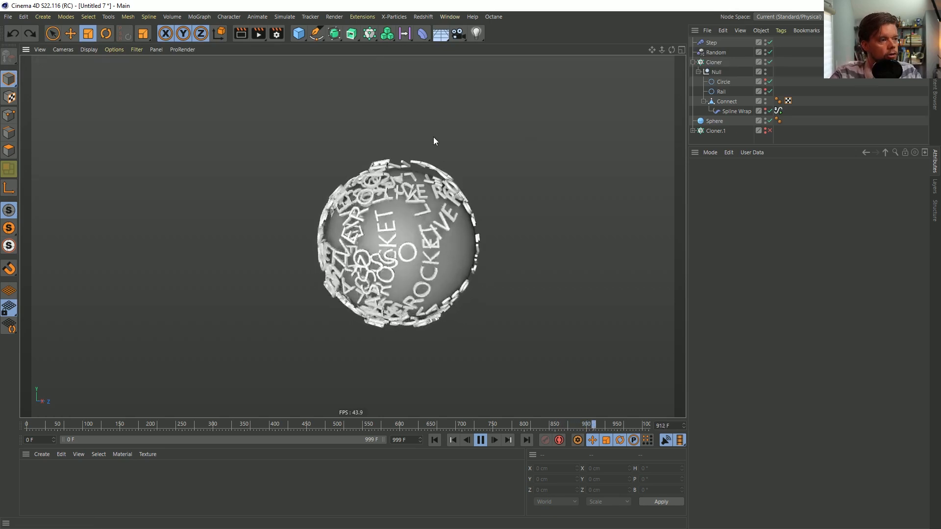
Stop playback, rewind to frame 0 and save the scene as [3a]NewsSphere.c4d in the SceneFiles folder
click(480, 440)
click(436, 440)
key(ctrl+s)
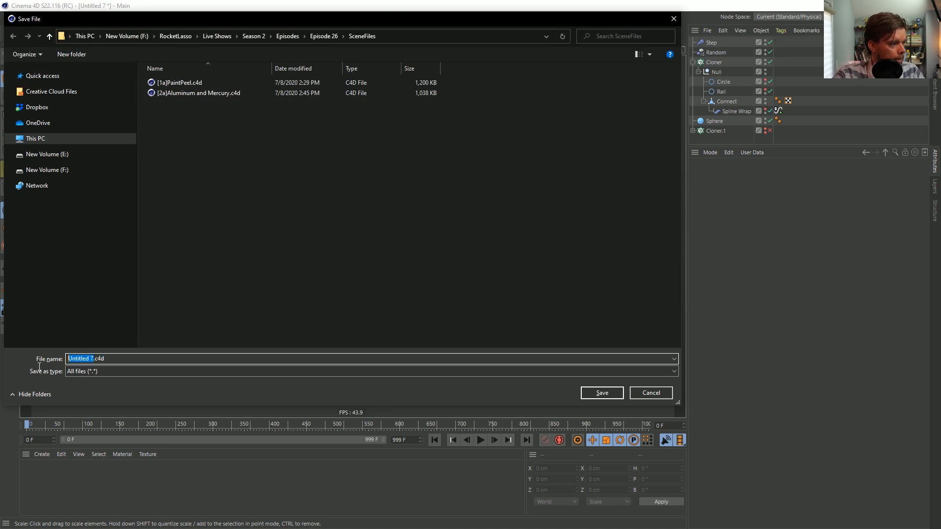
text([3a]New)
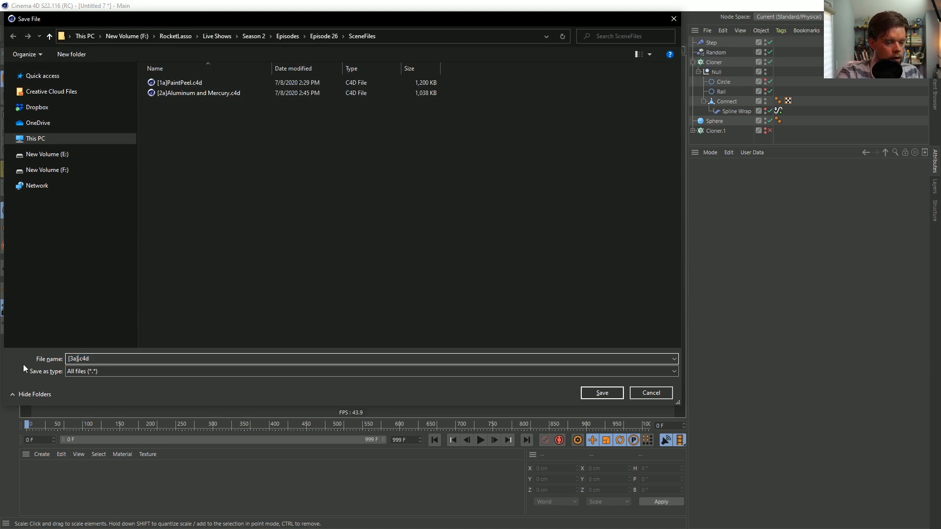
text(sSphere)
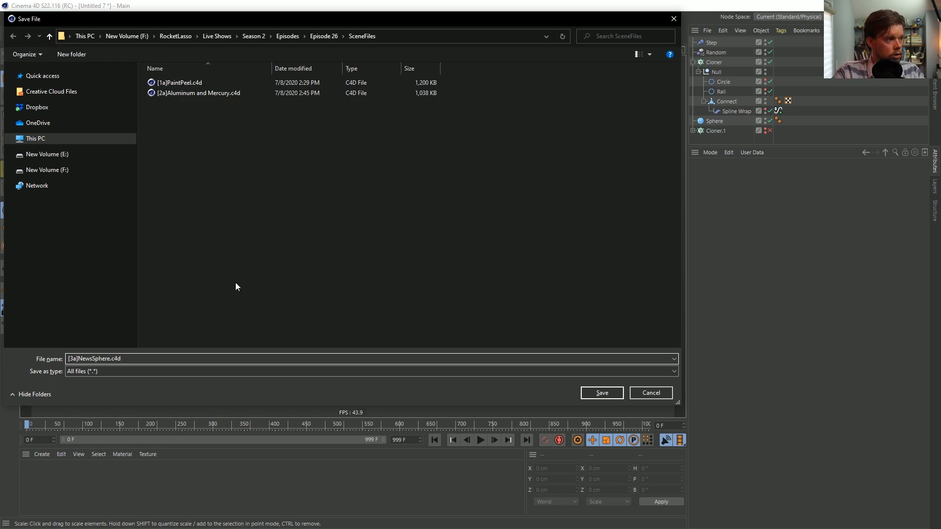
click(600, 393)
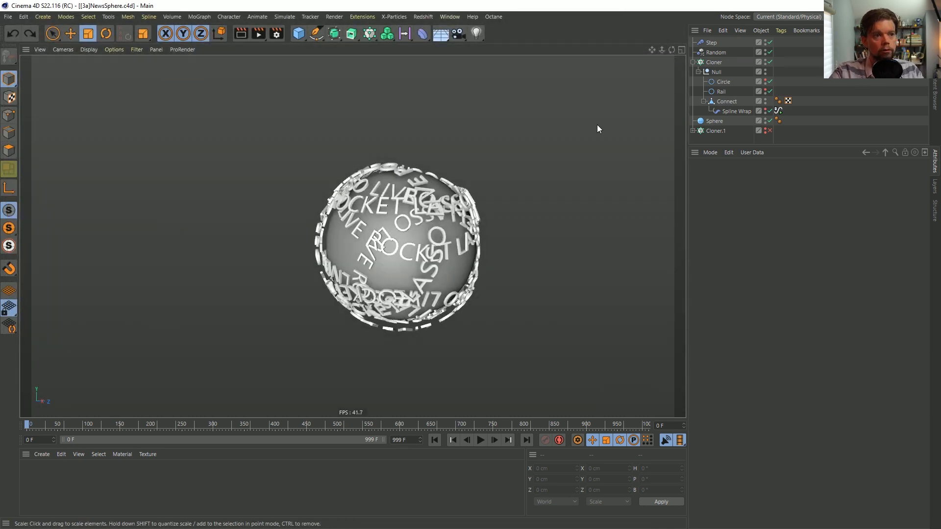
alt+drag(411, 235, 358, 187)
alt+right_drag(357, 186, 400, 172)
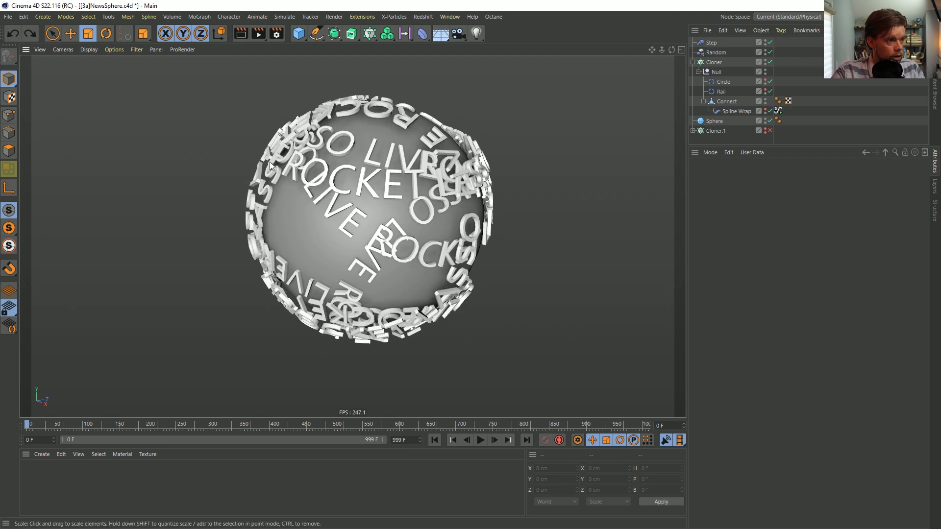
Start a new scene, add a Platonic object and make it editable
key(ctrl+n)
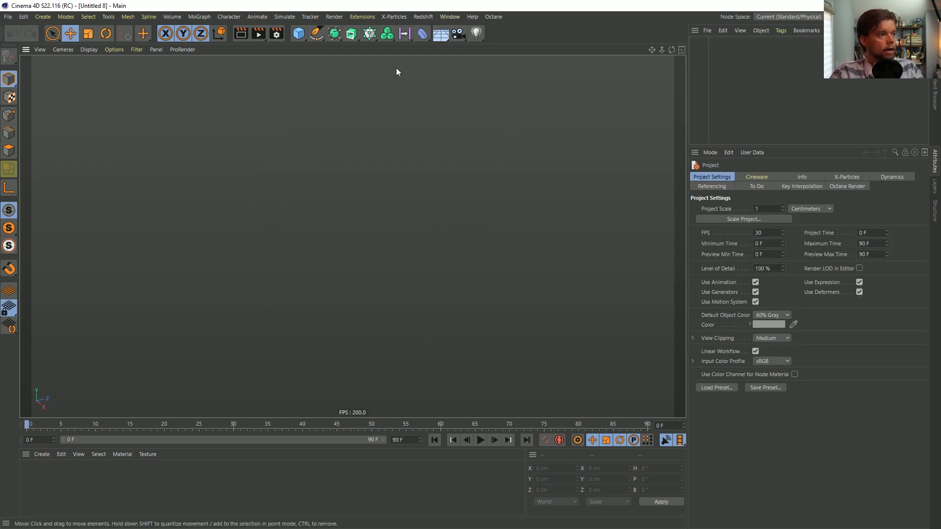
click(303, 38)
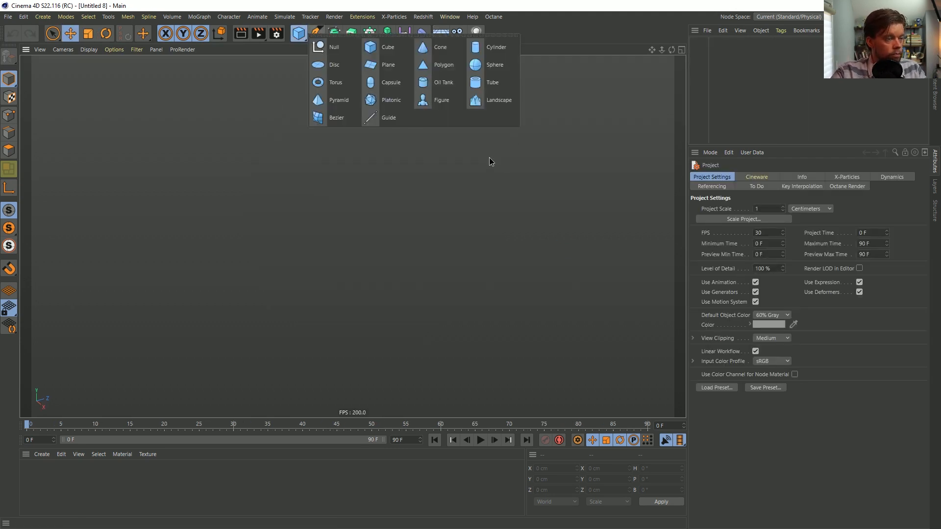
click(386, 107)
alt+drag(416, 177, 363, 219)
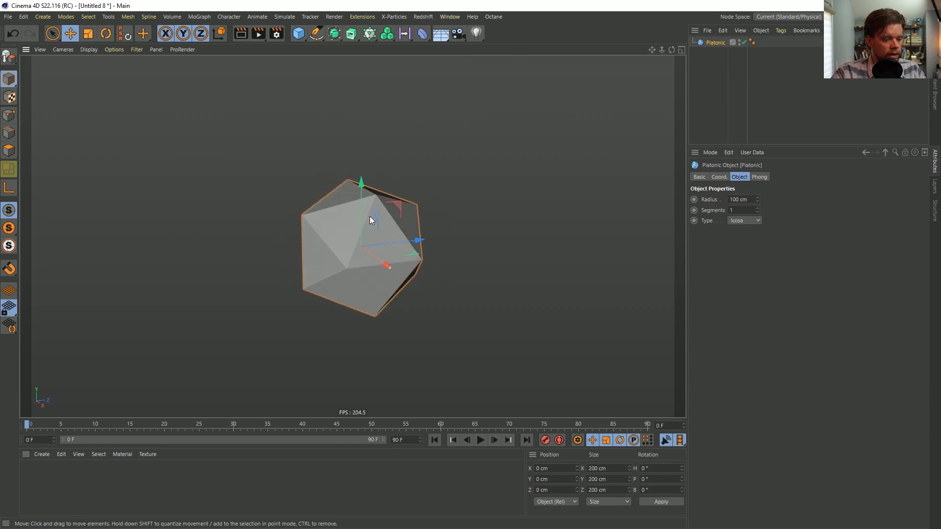
key(c)
Slice the Platonic mesh vertically, off-centre, with a Line Cut that has Select Cuts enabled
click(1, 139)
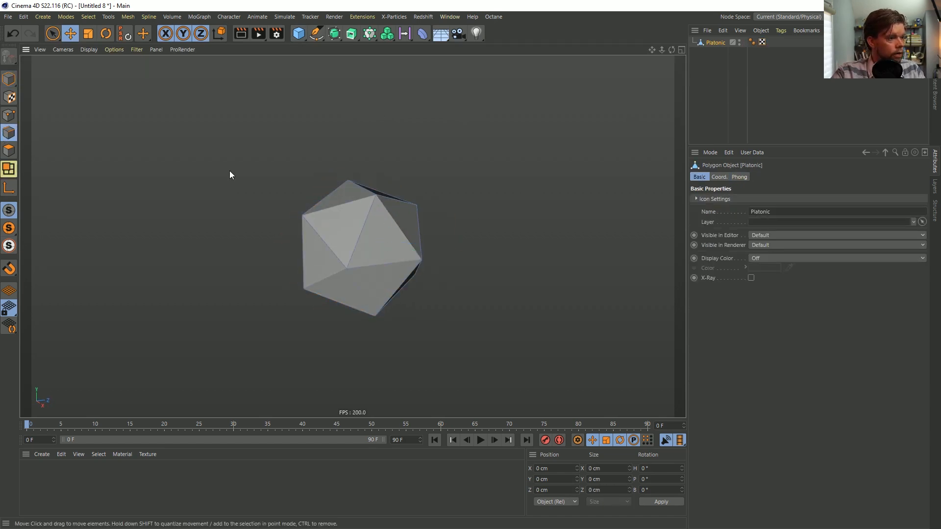
alt+drag(381, 220, 299, 206)
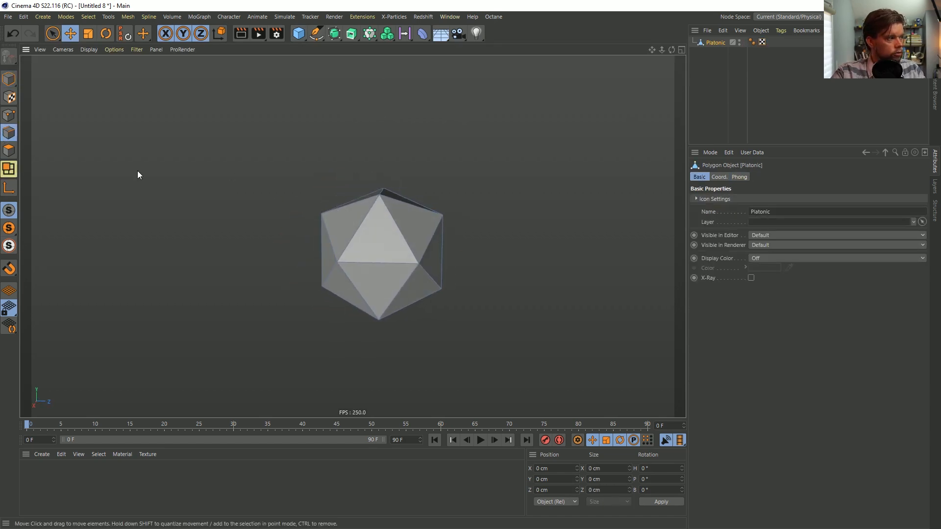
click(15, 150)
key(k)
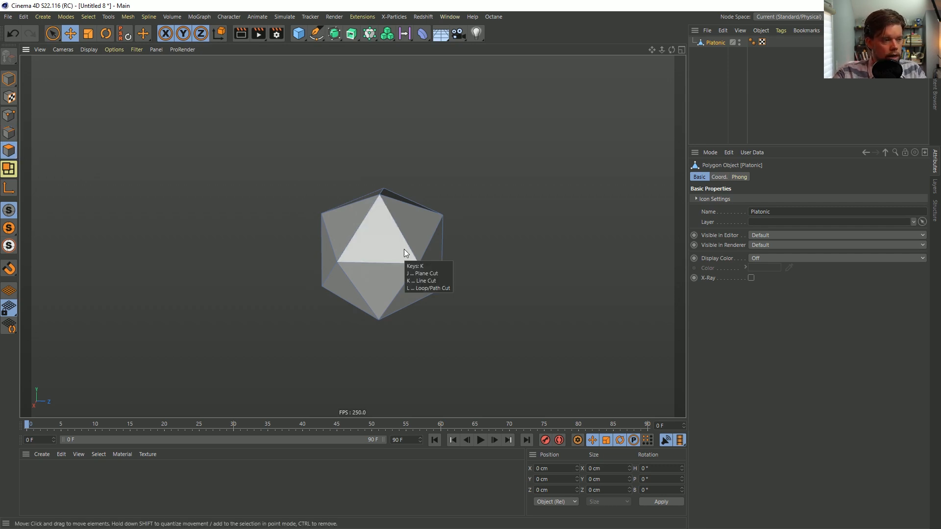
key(k)
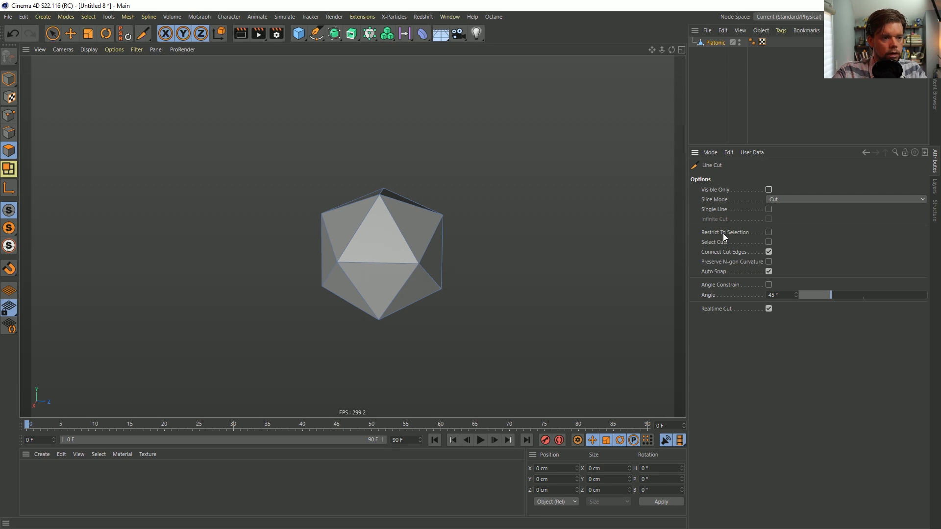
click(768, 242)
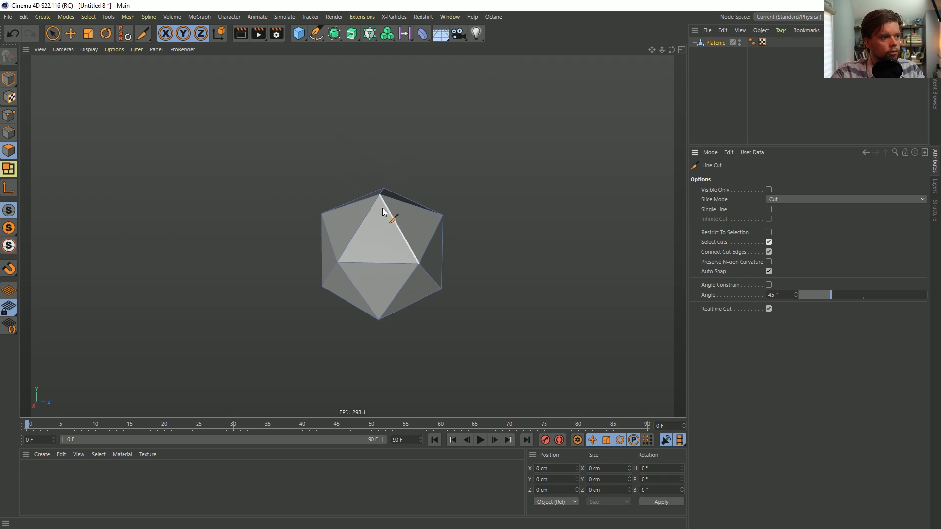
alt+drag(382, 214, 384, 184)
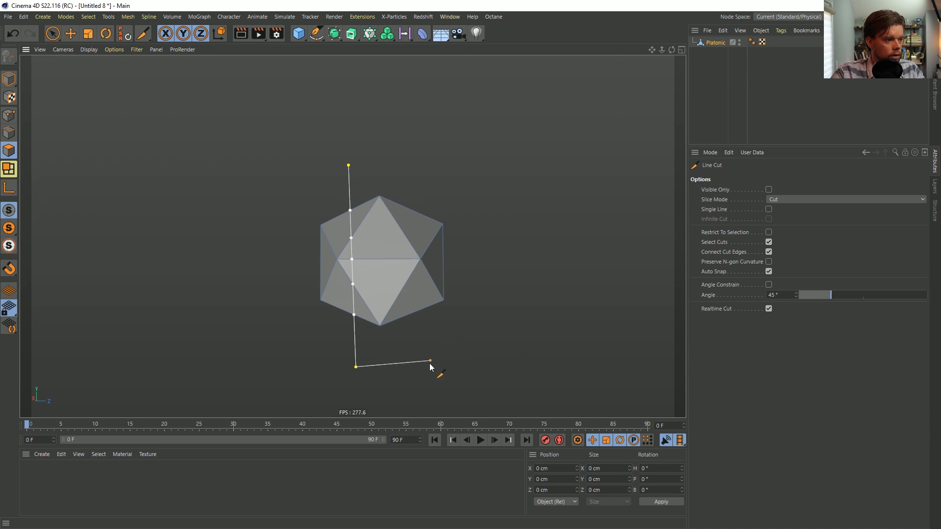
alt+drag(531, 348, 117, 207)
Extract the selected cut edges of the Platonic as a spline with Edge to Spline
click(5, 136)
alt+drag(338, 211, 265, 267)
alt+drag(322, 292, 326, 246)
key(shift+c)
text(edg)
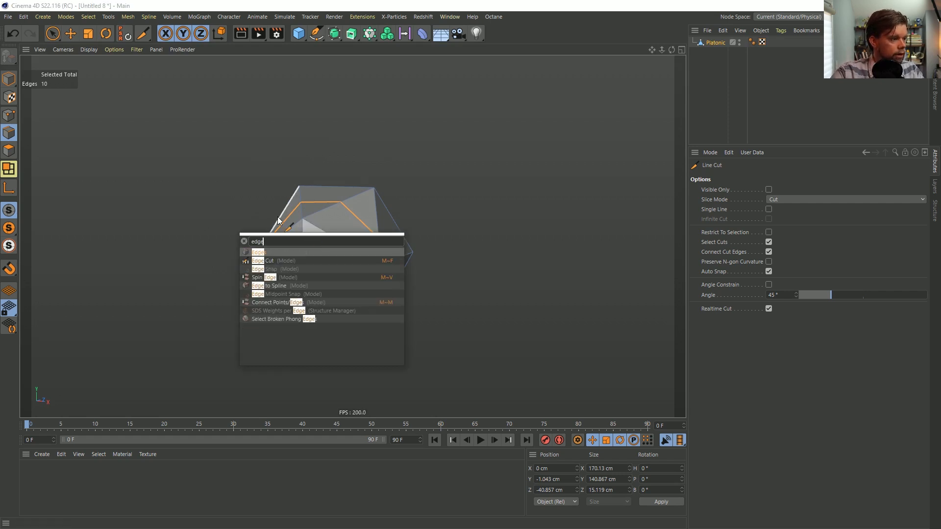
text(e)
click(268, 286)
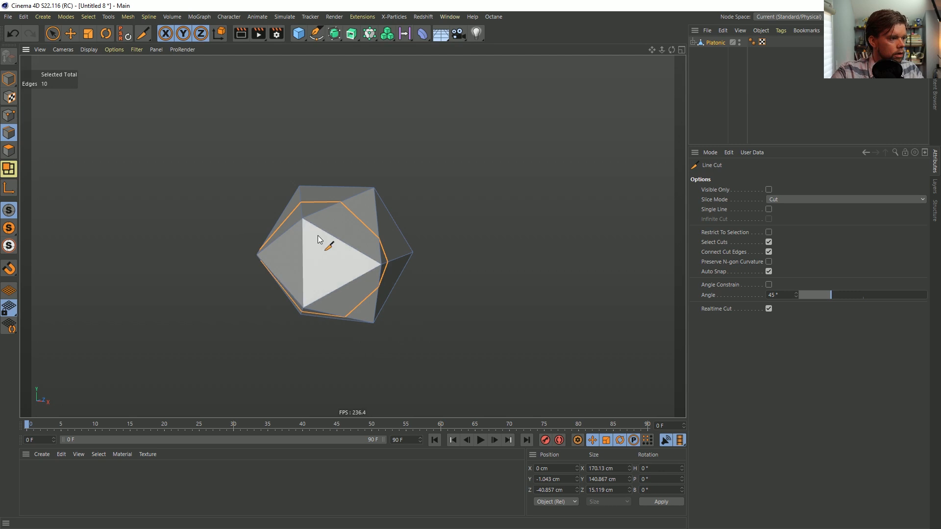
Expand the Platonic's hierarchy and examine, in model mode, how the extracted spline follows the faceted surface from several angles
click(693, 43)
click(721, 53)
click(715, 43)
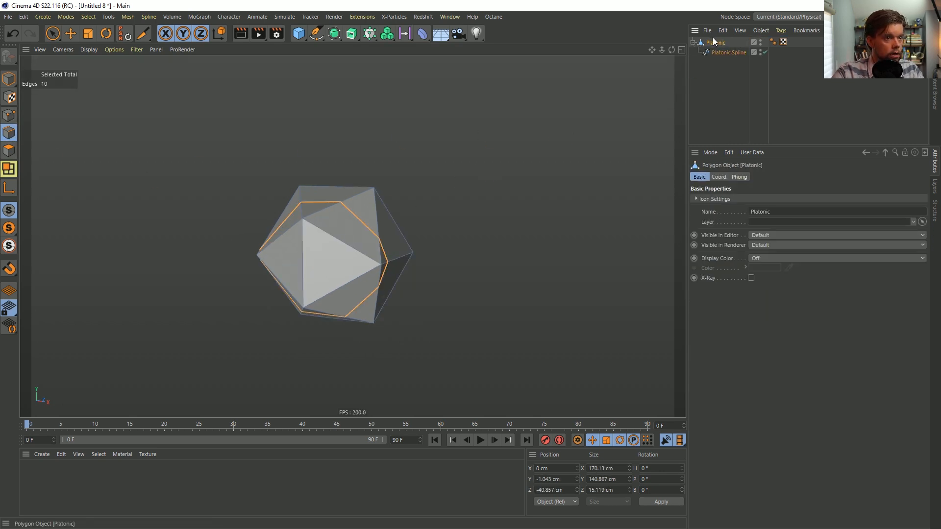
alt+drag(345, 236, 332, 233)
alt+right_drag(332, 233, 410, 195)
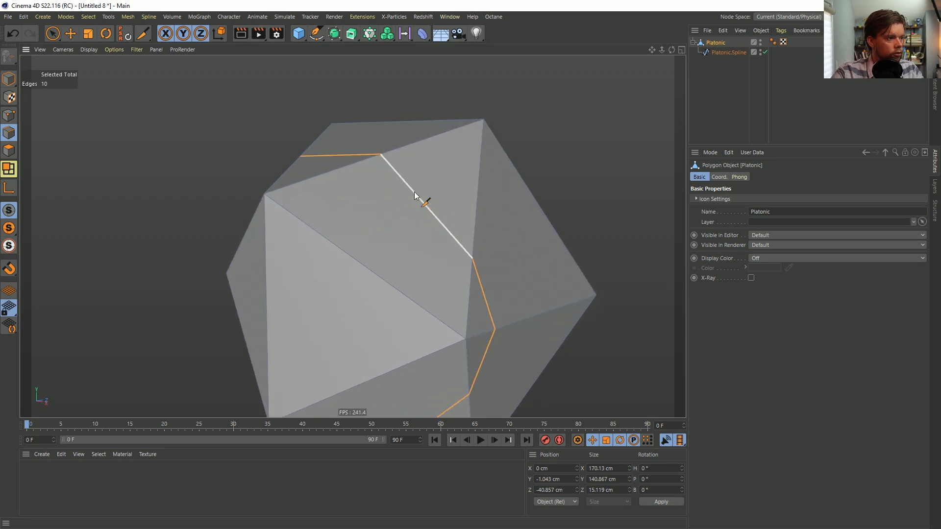
click(7, 78)
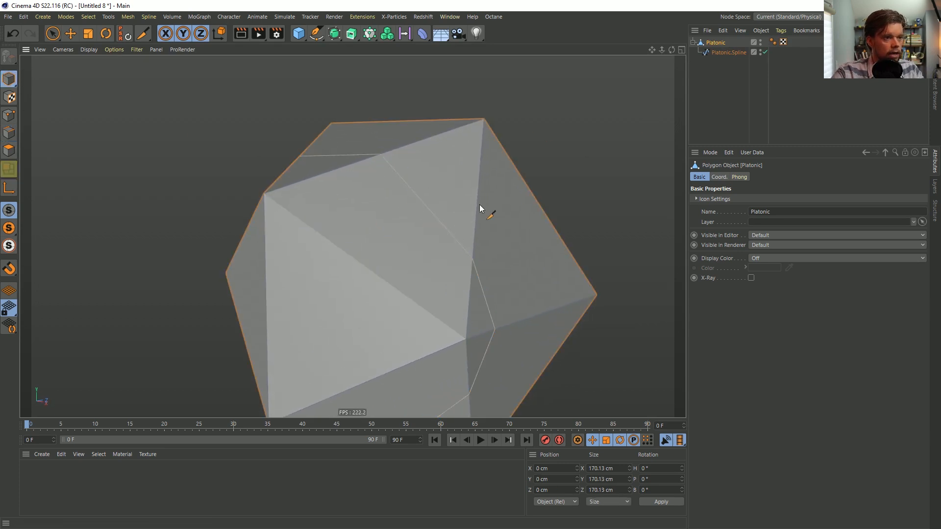
alt+drag(363, 148, 419, 234)
alt+right_drag(462, 258, 391, 267)
alt+drag(429, 259, 402, 213)
Move the extracted spline to about -50 cm in Z and switch its type through Akima, Cubic and Bezier to B-Spline
click(728, 52)
key(e)
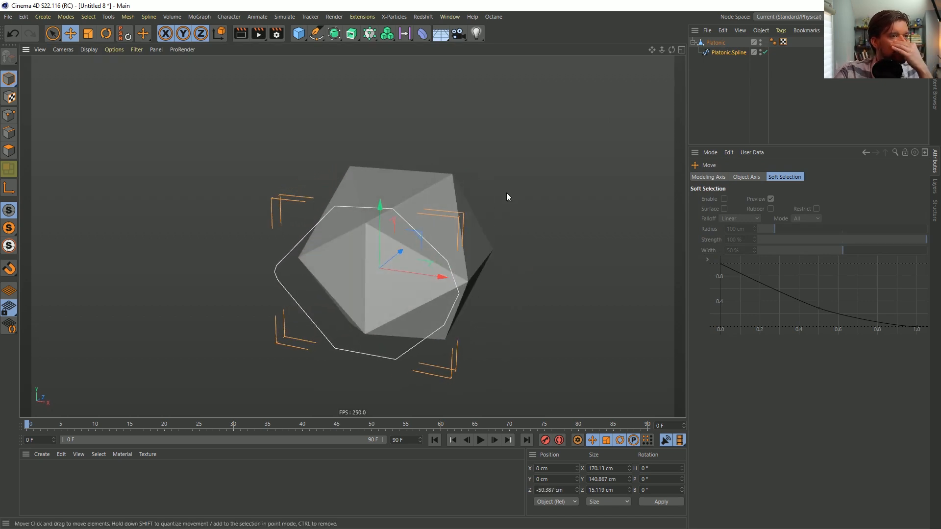
click(734, 53)
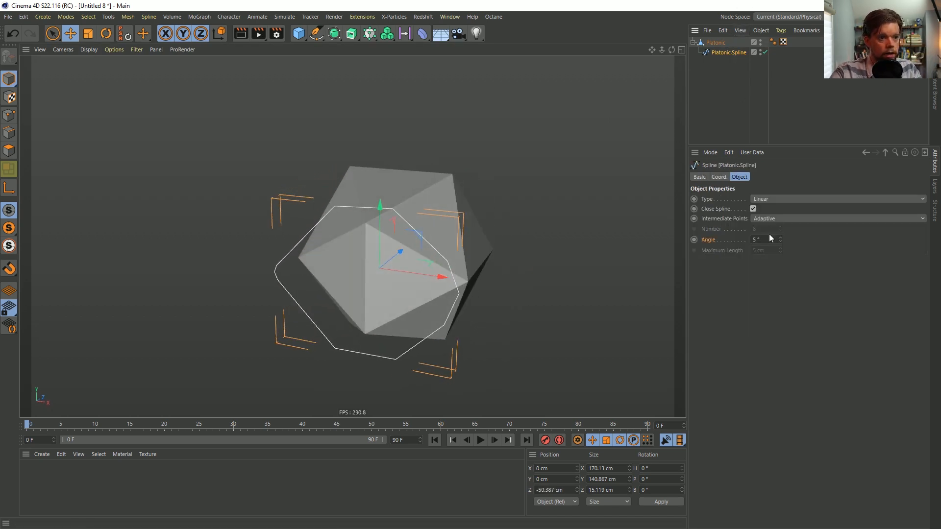
click(770, 201)
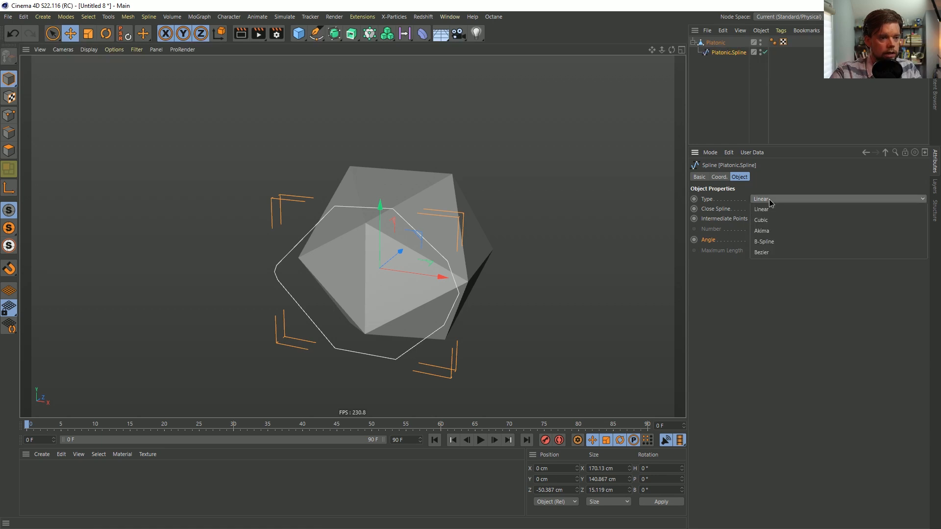
click(786, 229)
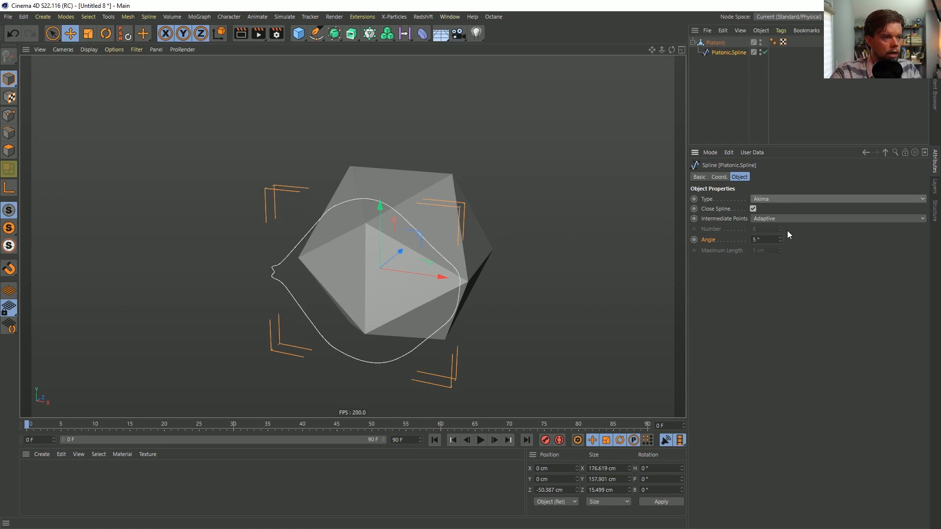
click(779, 199)
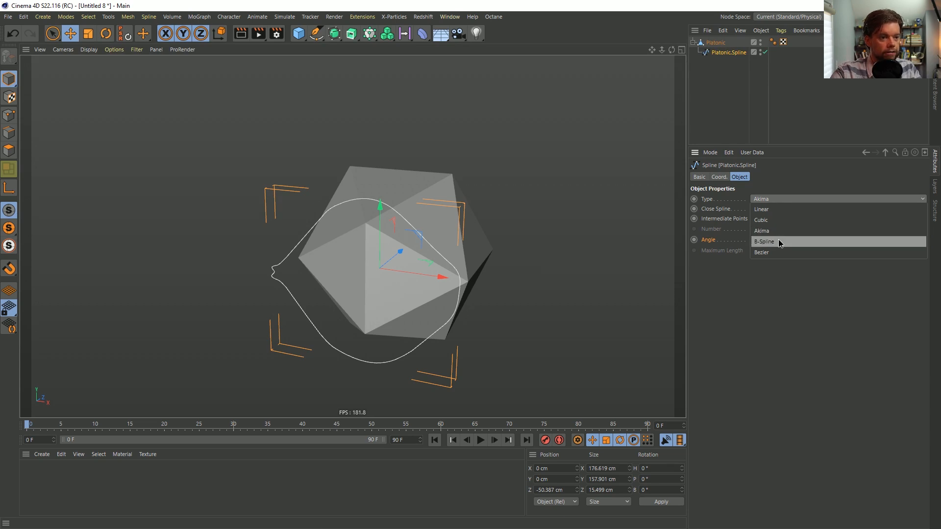
click(773, 220)
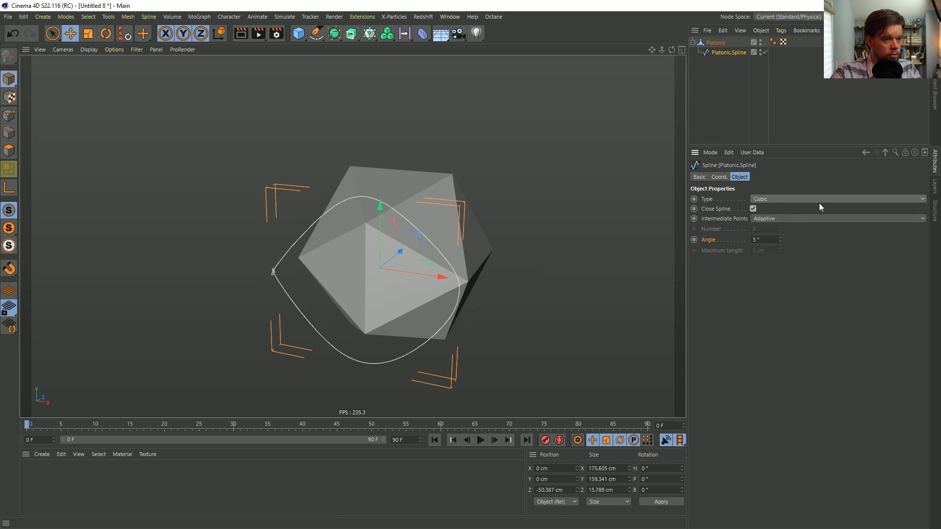
click(799, 198)
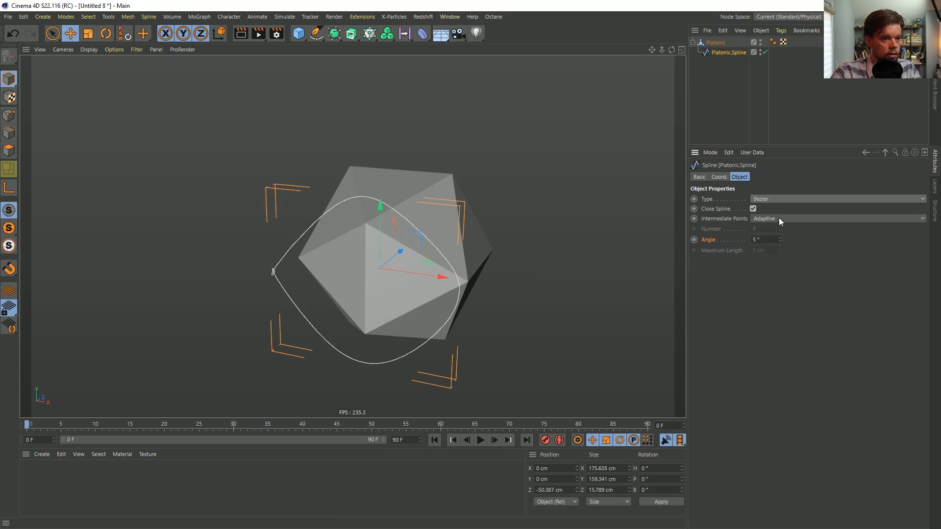
click(769, 200)
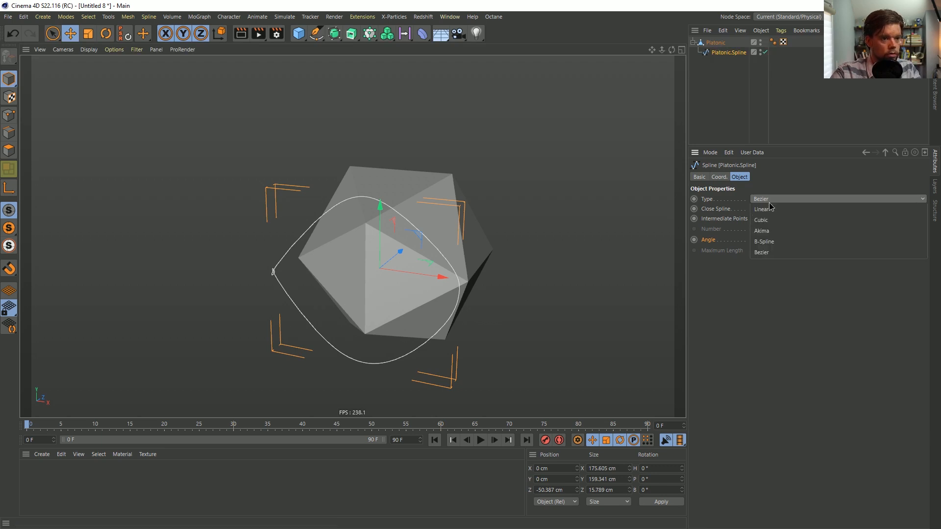
click(764, 242)
Try to move the B-Spline about 40 cm along Z back into the Platonic, and undo the move
alt+drag(441, 276, 390, 205)
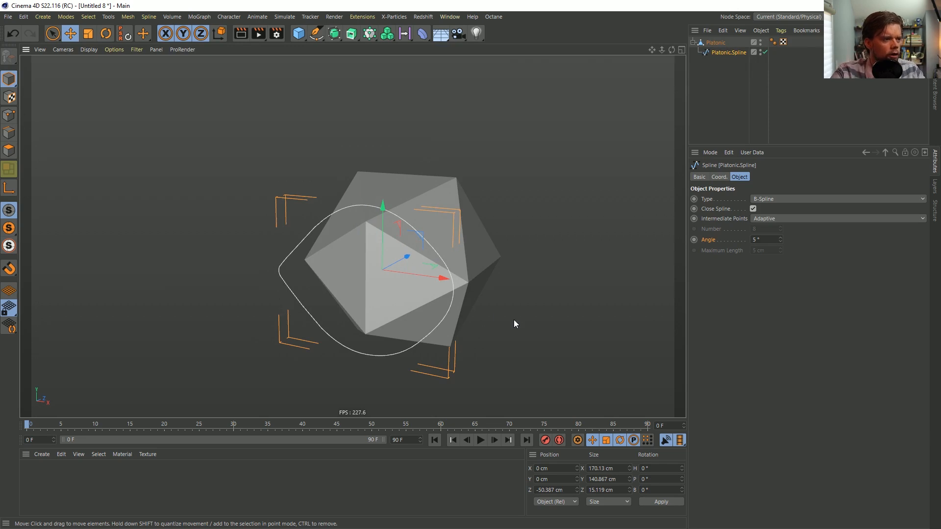
drag(407, 253, 427, 251)
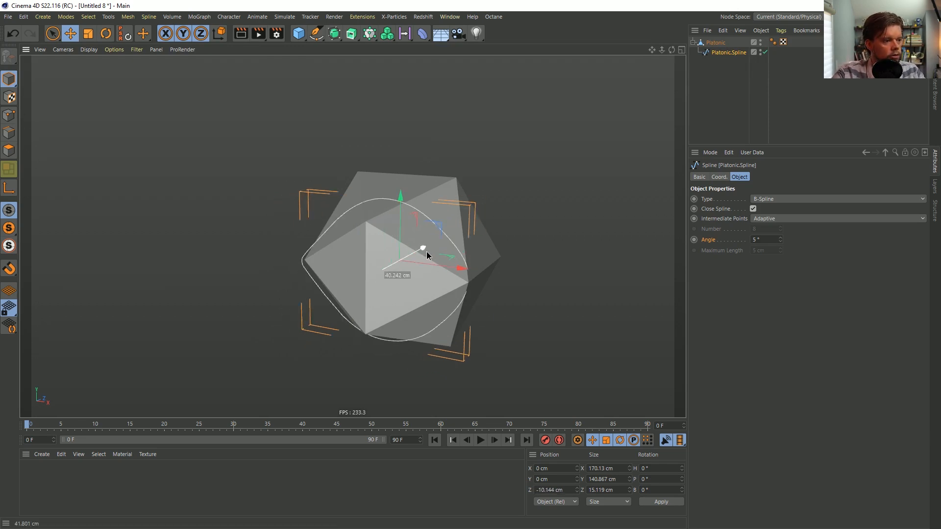
key(ctrl+z)
Scale all polygons of the Platonic down to about 147 cm and compare the mesh with the spline from the side
click(716, 43)
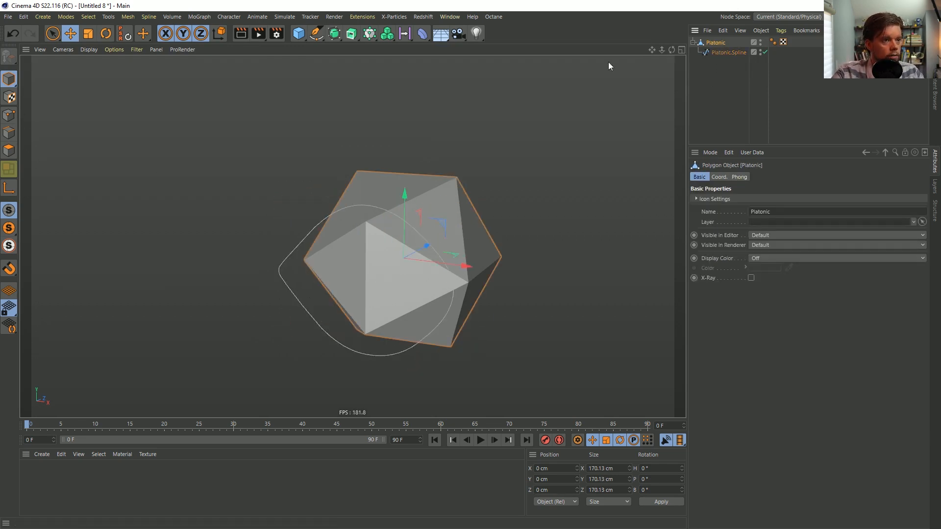
click(9, 151)
key(ctrl+a)
key(t)
alt+drag(507, 222, 337, 244)
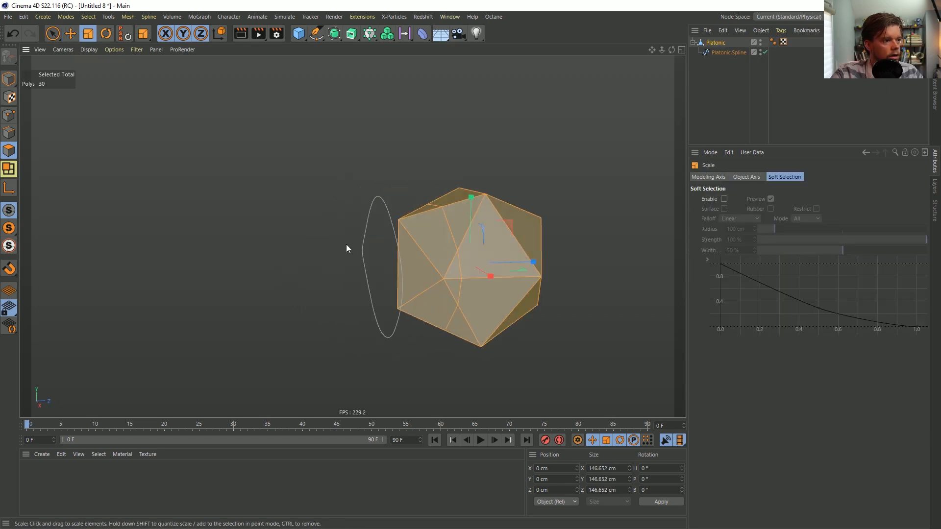
click(343, 245)
alt+drag(416, 242, 474, 223)
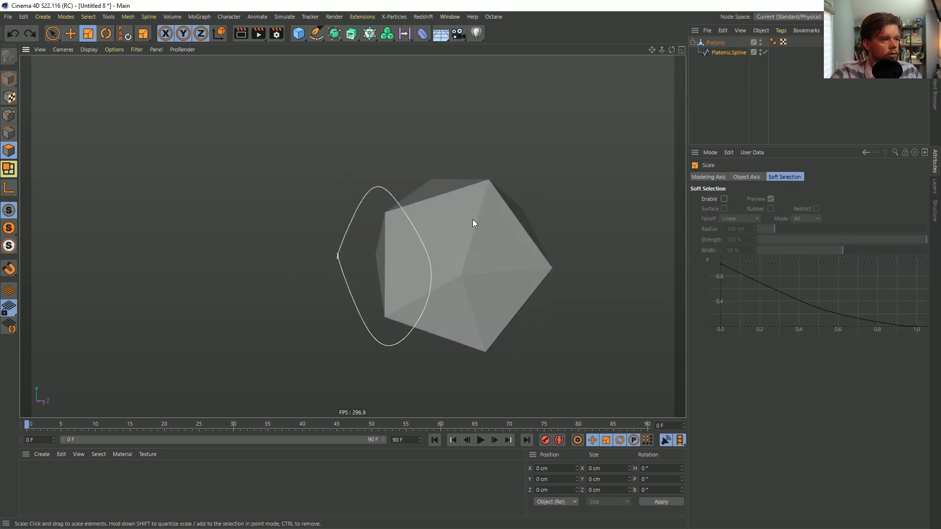
Undo the Platonic's scaling and the spline's type and position changes
key(ctrl+z)
key(ctrl+z)
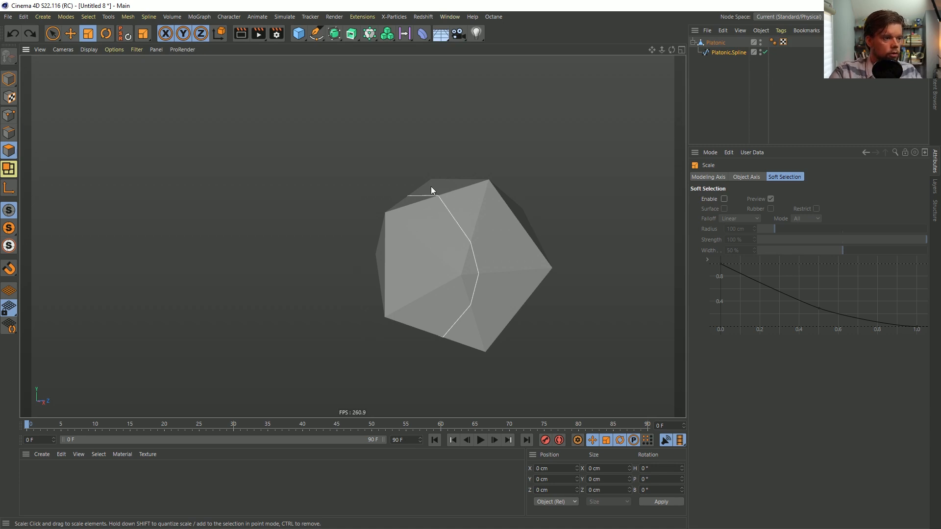
alt+drag(621, 260, 553, 255)
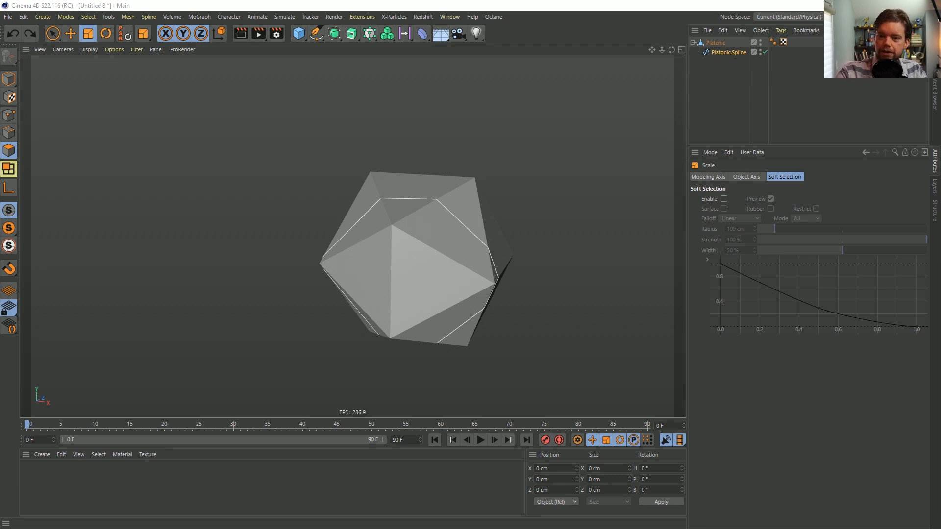
Switch to the open [3a]NewsSphere.c4d scene and play its animation
click(449, 16)
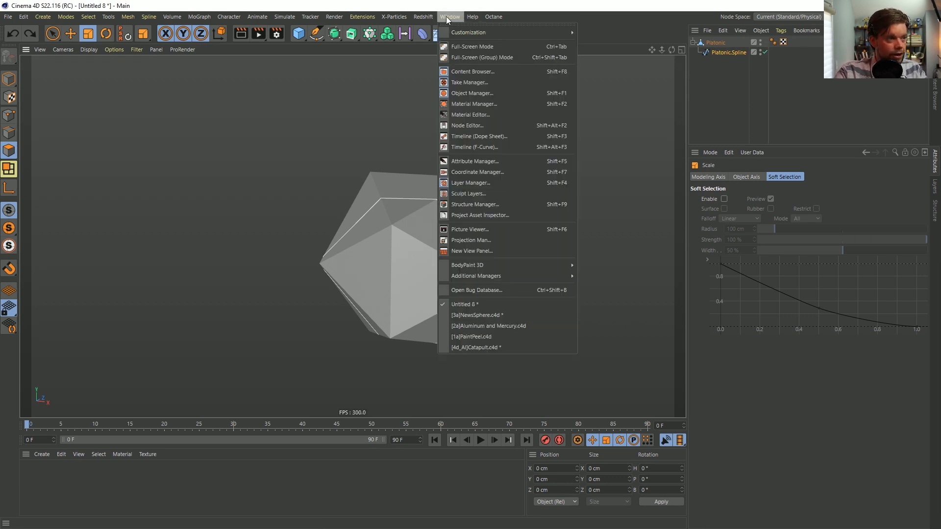
click(501, 316)
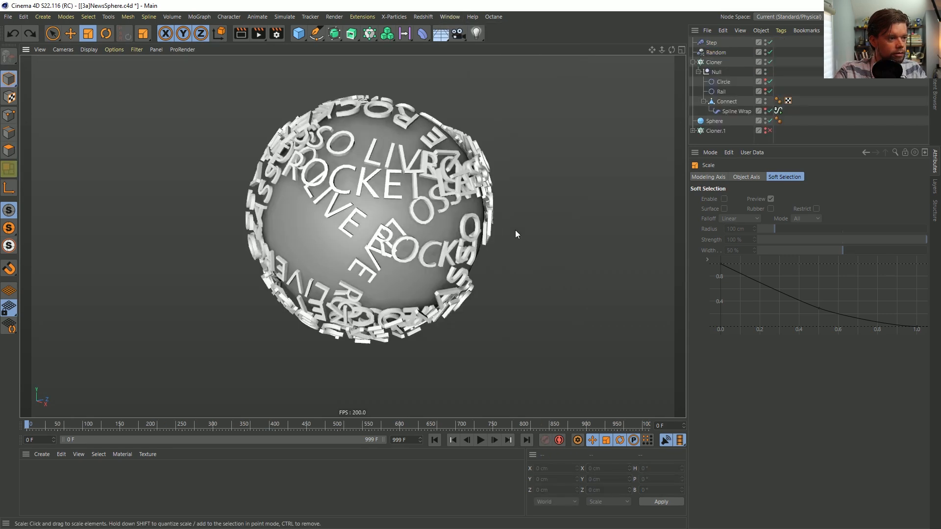
click(485, 439)
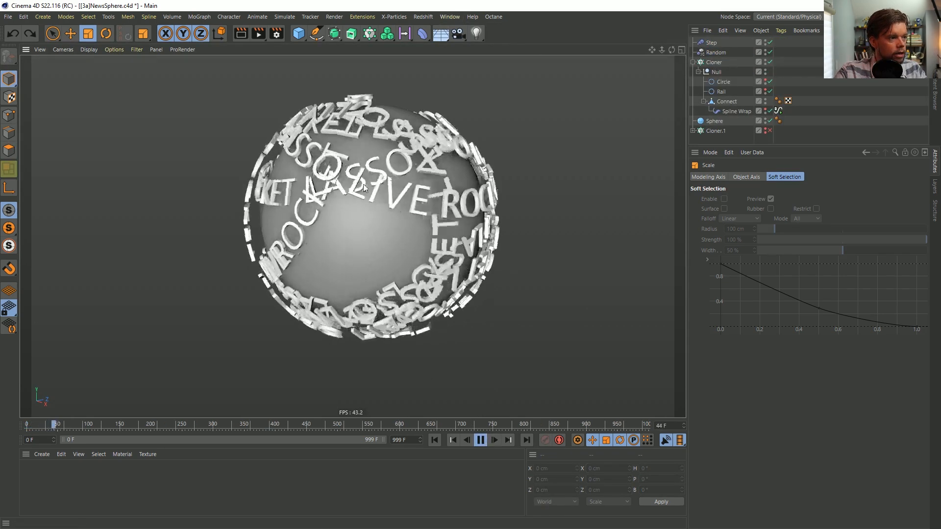
Set the Max of the Spline Wrap's Offset signal to -25%, watch the text rings move, and stop playback
click(778, 111)
text(-)
key(Return)
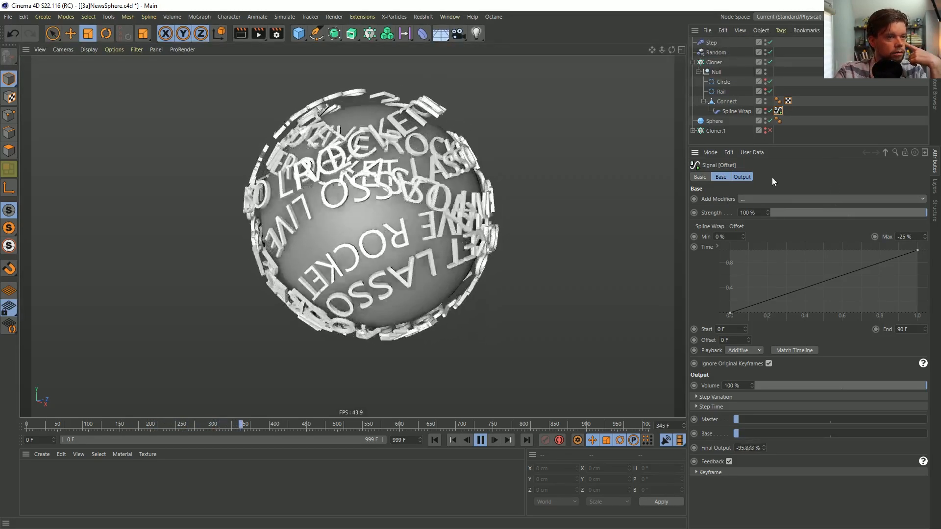
click(850, 101)
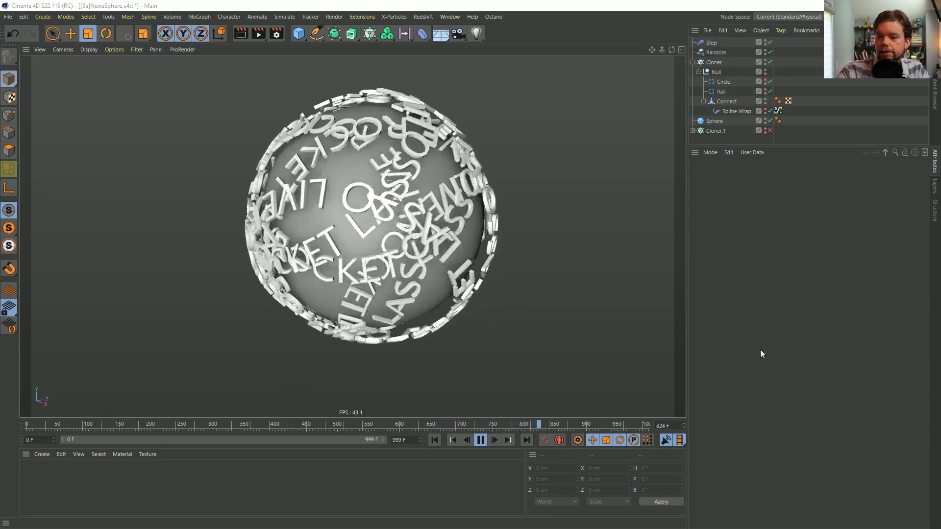
click(480, 440)
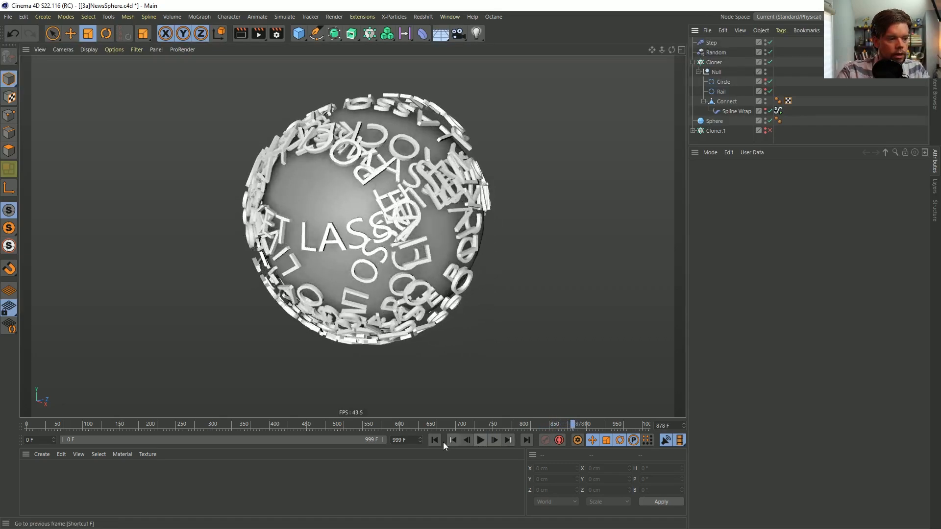
Rewind the animation to frame 0, then switch to the browser and examine the RocketLasso Live Q2 pin on Pinterest in an enlarged window
click(433, 440)
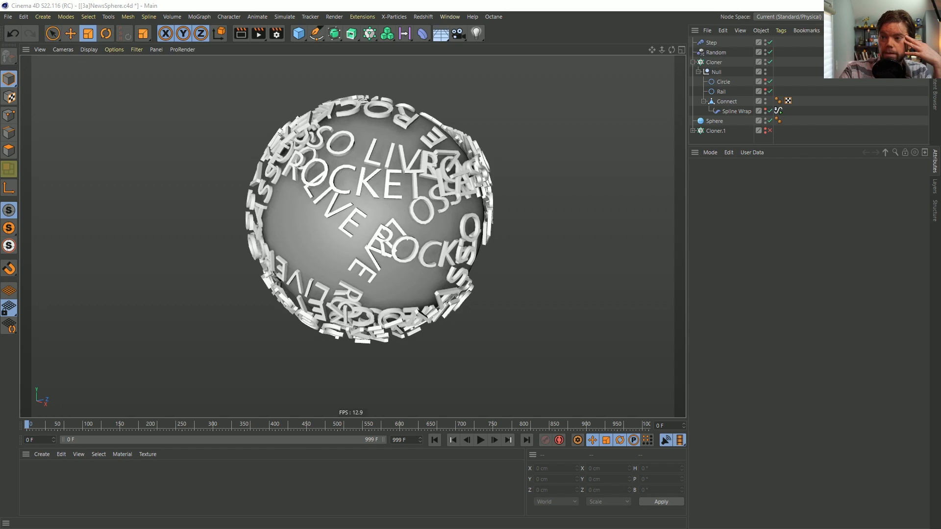
key(alt+Tab)
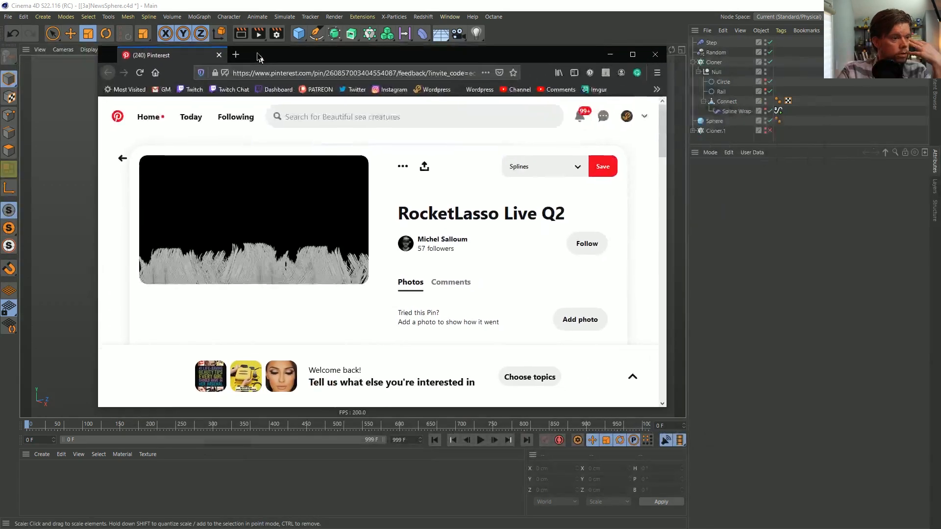
drag(258, 56, 237, 36)
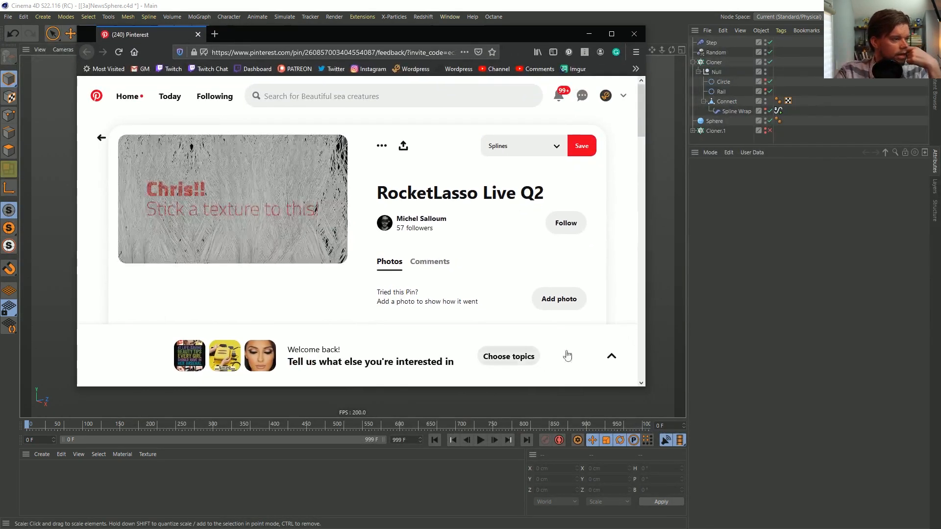
drag(646, 387, 843, 495)
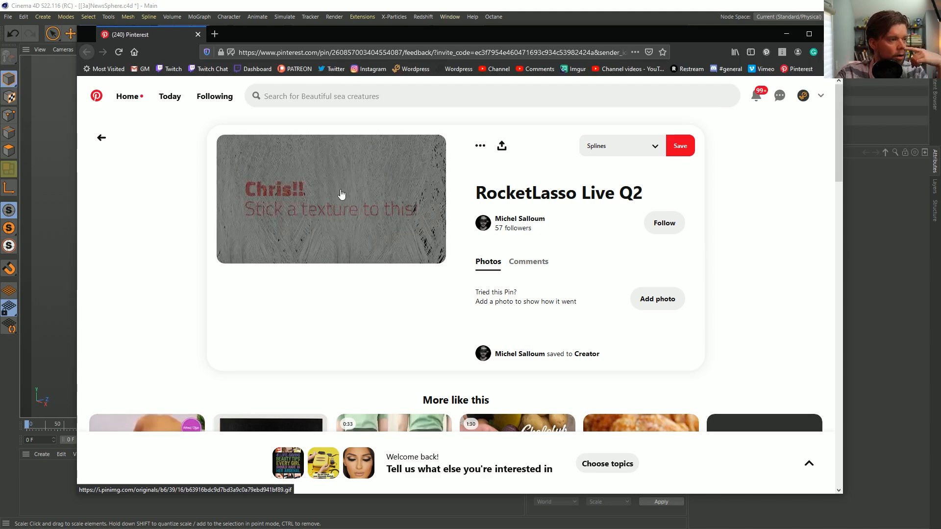
drag(546, 26, 940, 28)
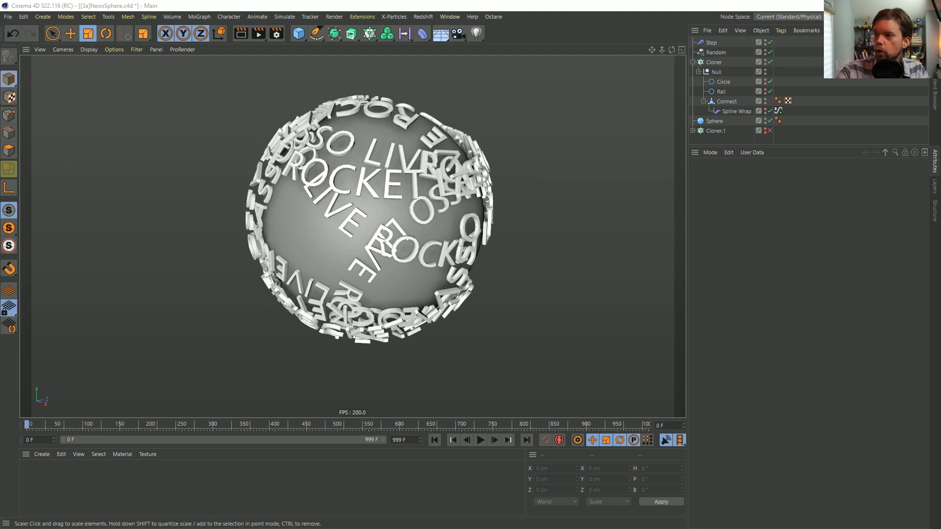
Create a new empty project in Cinema 4D and enlarge the Object Manager in both height and width
key(ctrl+n)
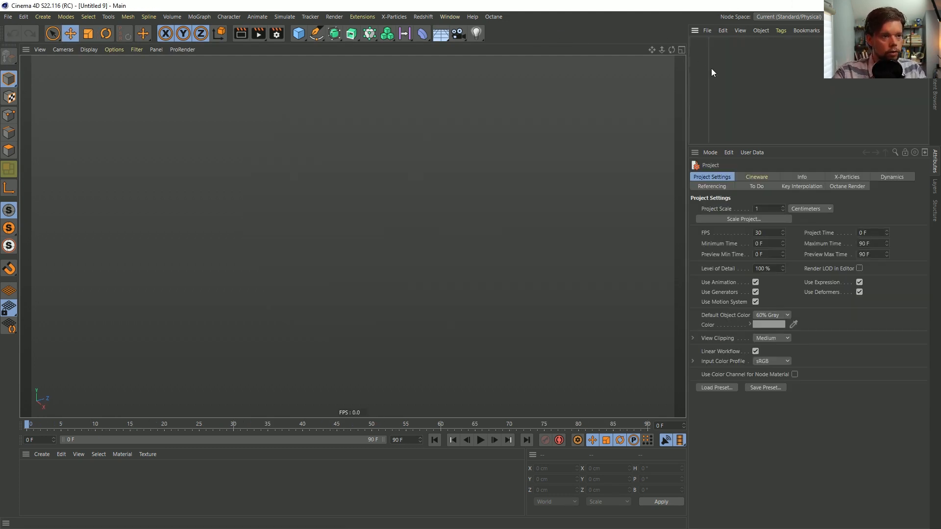
drag(732, 66, 742, 65)
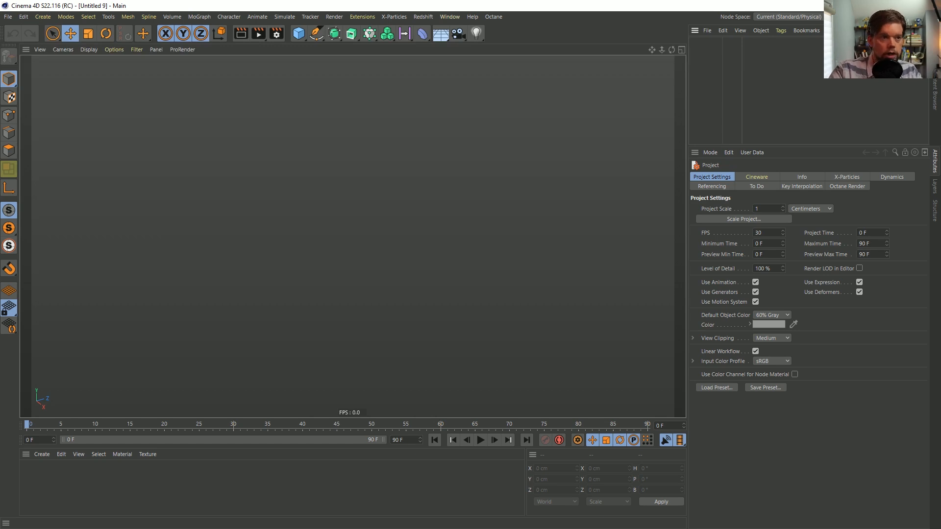
drag(743, 55, 726, 55)
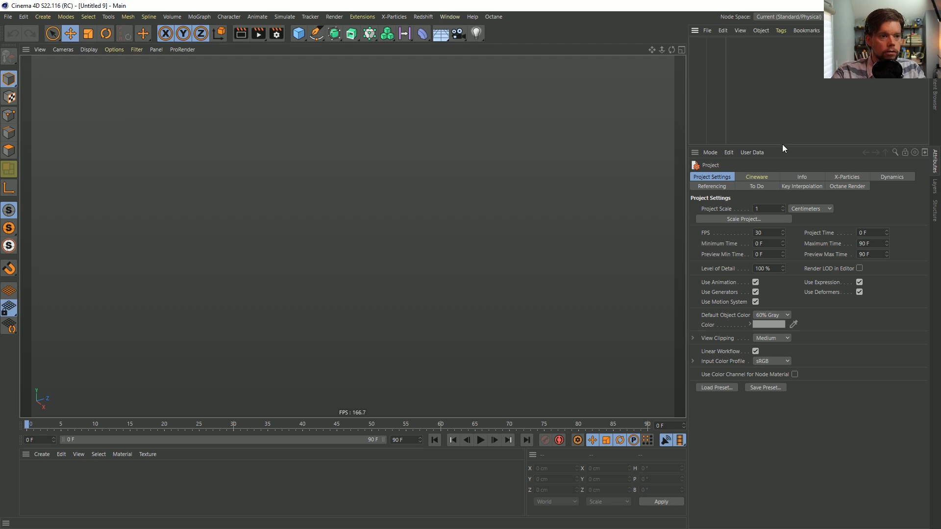
drag(782, 146, 735, 195)
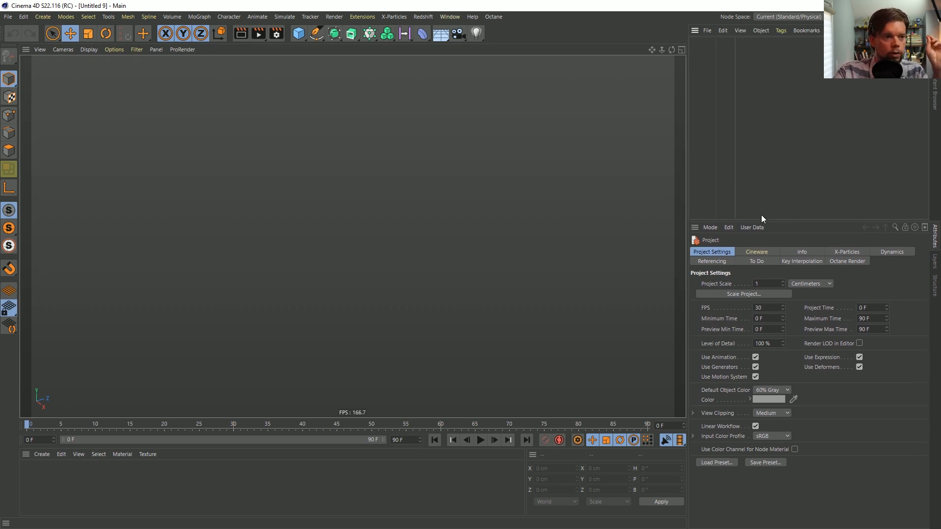
drag(760, 219, 753, 237)
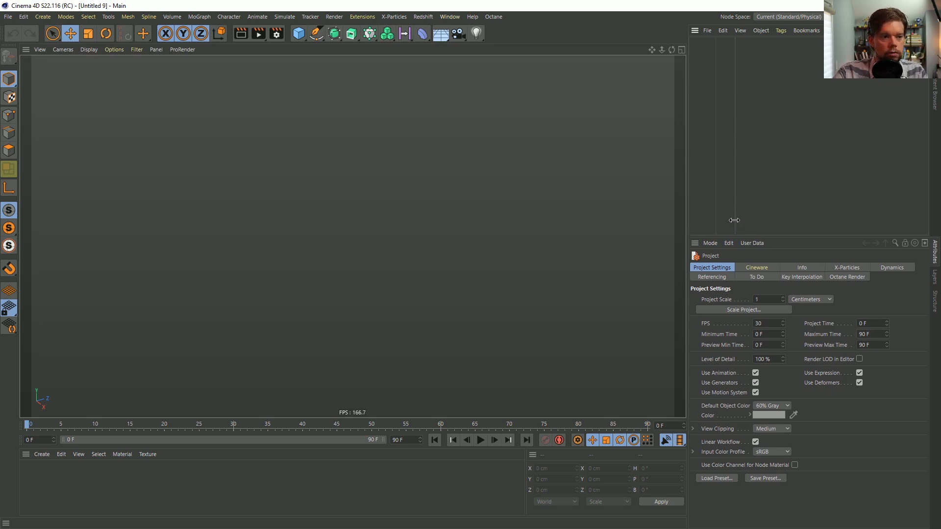
drag(735, 215, 748, 215)
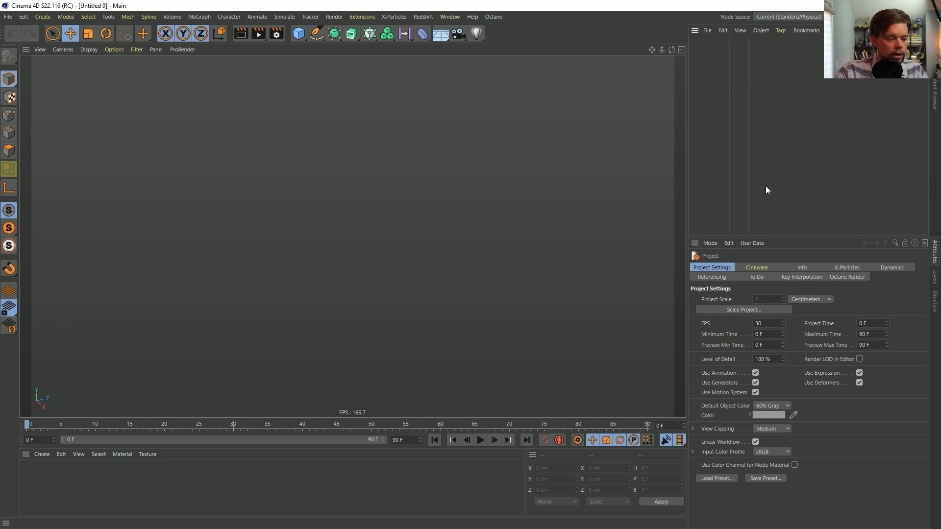
drag(687, 81, 670, 90)
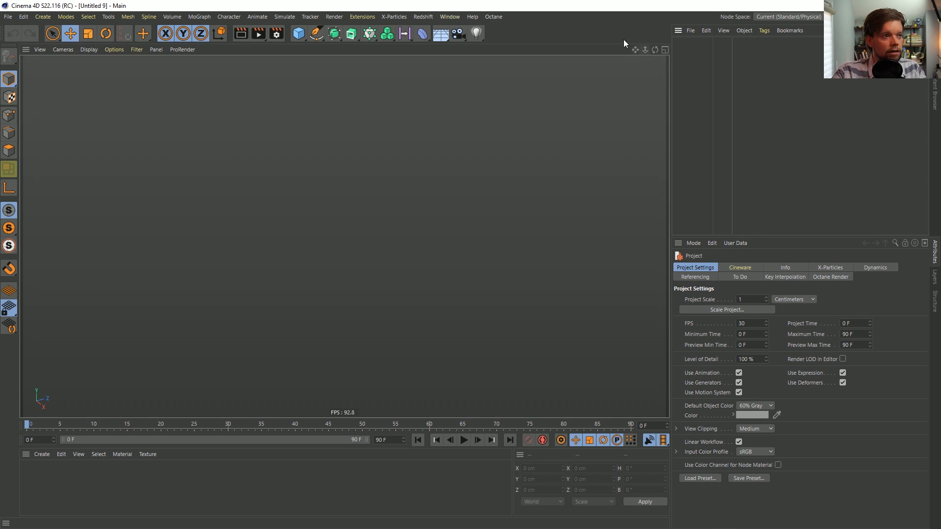
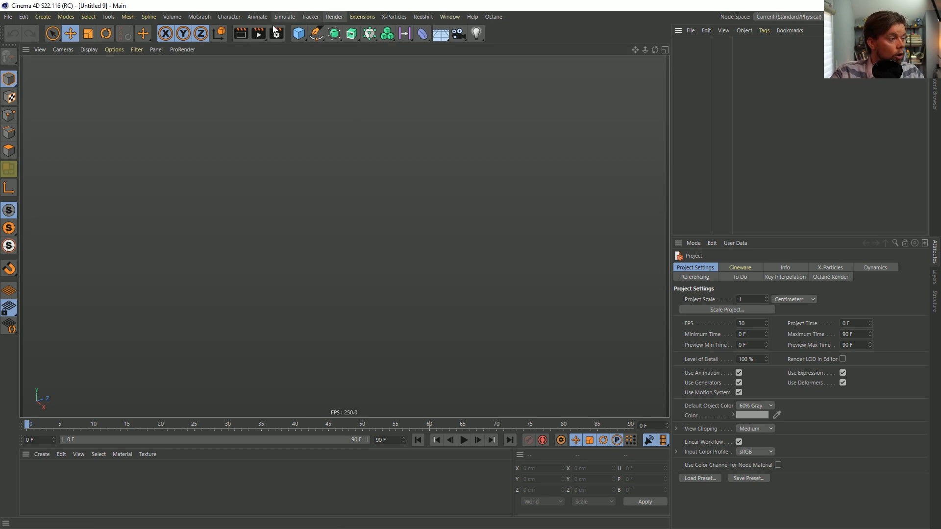
Add a standard particle Emitter to the empty scene
click(106, 17)
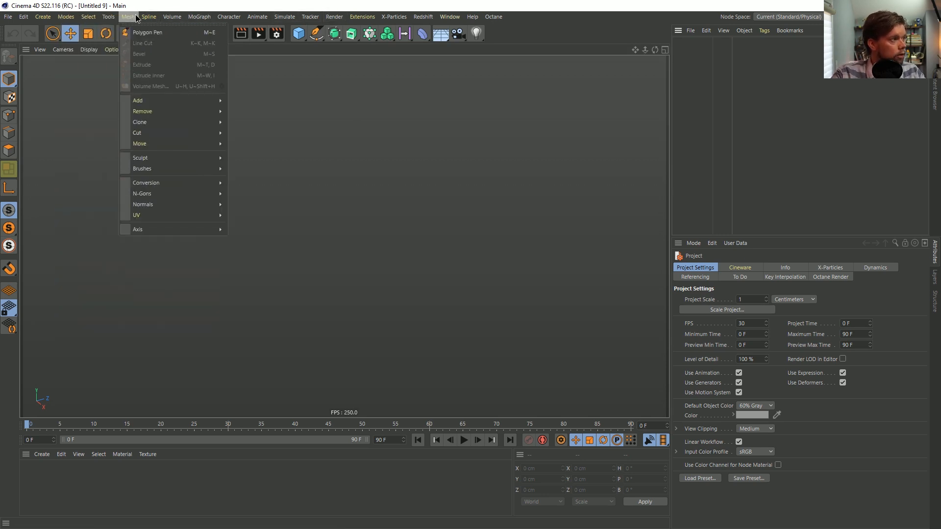
mouse_move(89, 20)
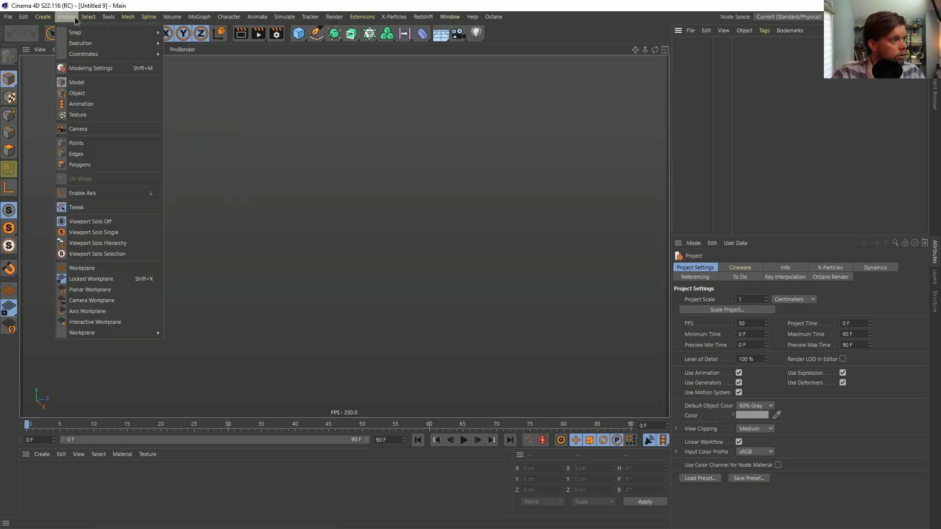
mouse_move(265, 17)
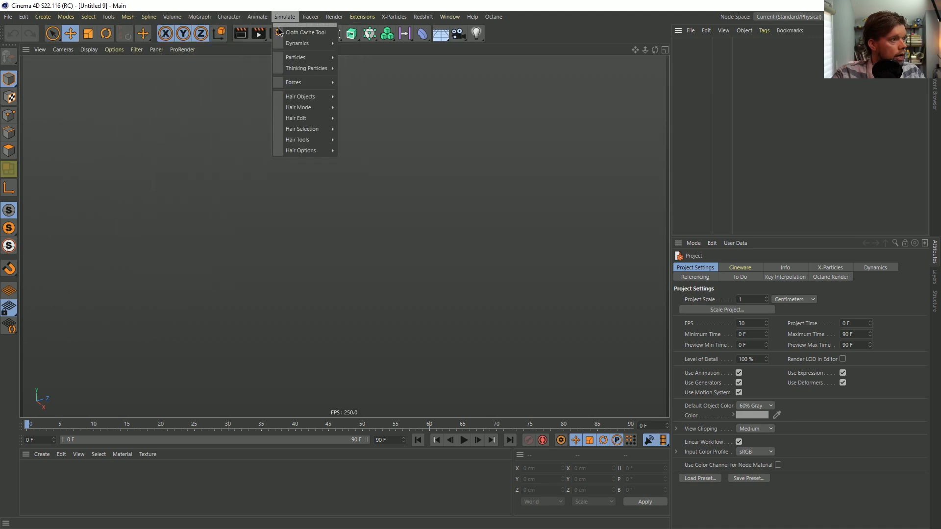
mouse_move(306, 57)
click(365, 62)
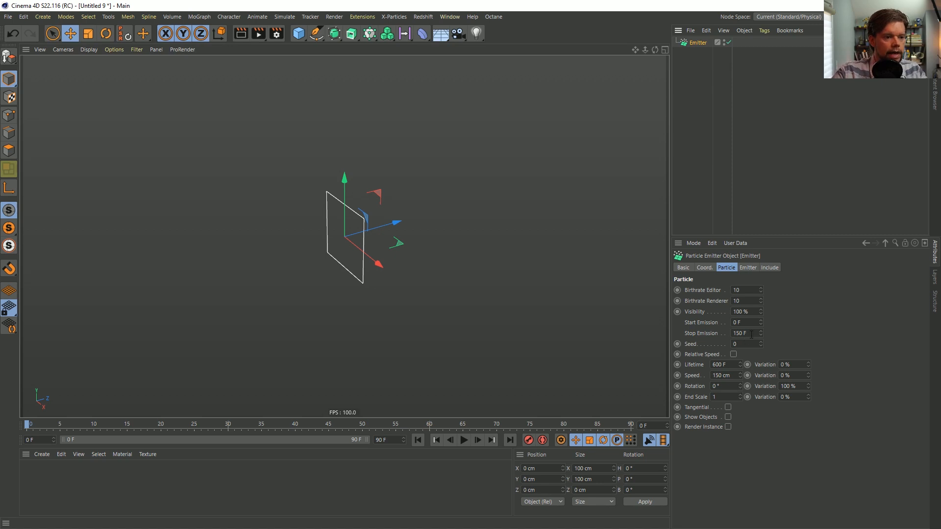
Set the emitter's width to 0 cm and its height to 1000 cm, making it a thin line
click(749, 268)
double_click(751, 299)
text(0)
key(Return)
click(733, 310)
text(0)
key(Return)
Rotate the emitter to a 90° pitch so it emits upward, and play the animation
key(r)
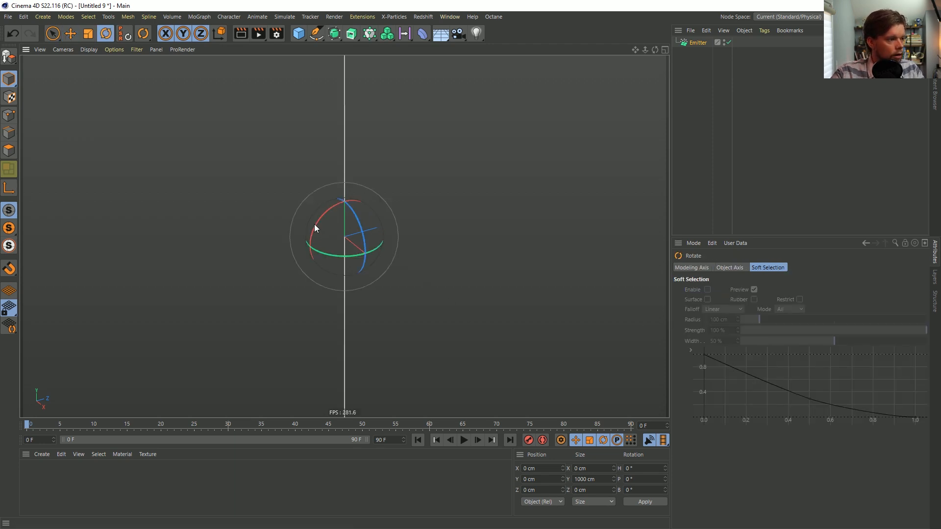
drag(316, 225, 293, 324)
click(463, 439)
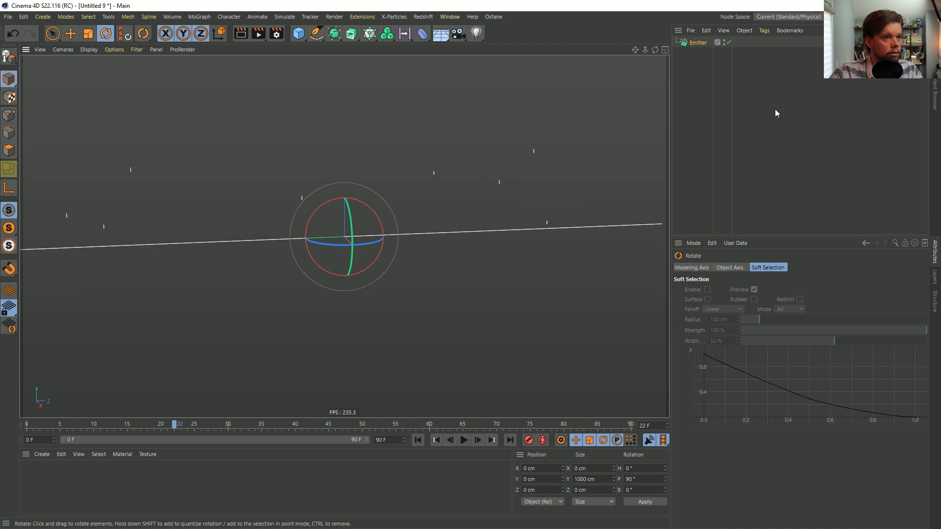
Set the emitter's editor and renderer birthrates to 100, Stop Emission to 1 F and Visibility to 100%, and replay from the start
click(698, 42)
click(726, 268)
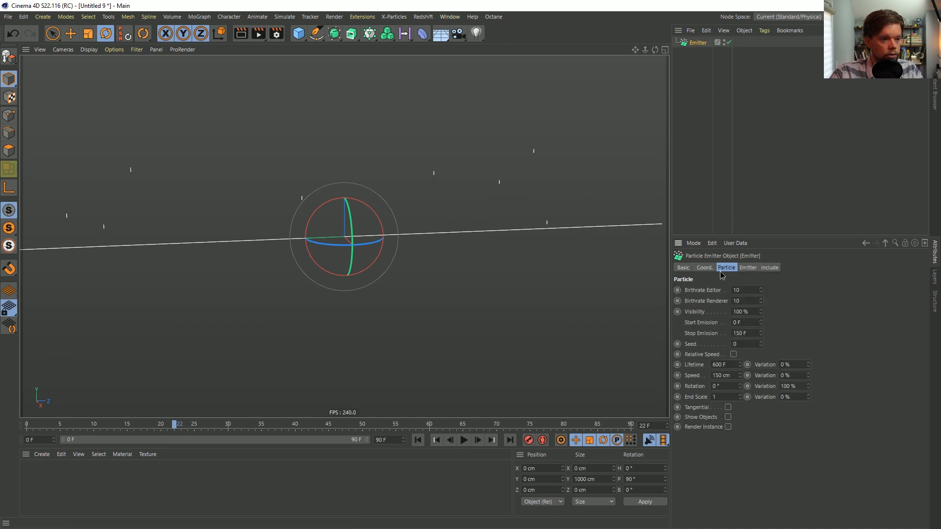
click(749, 293)
text(0)
click(746, 311)
text(0)
key(Return)
click(742, 303)
text(0)
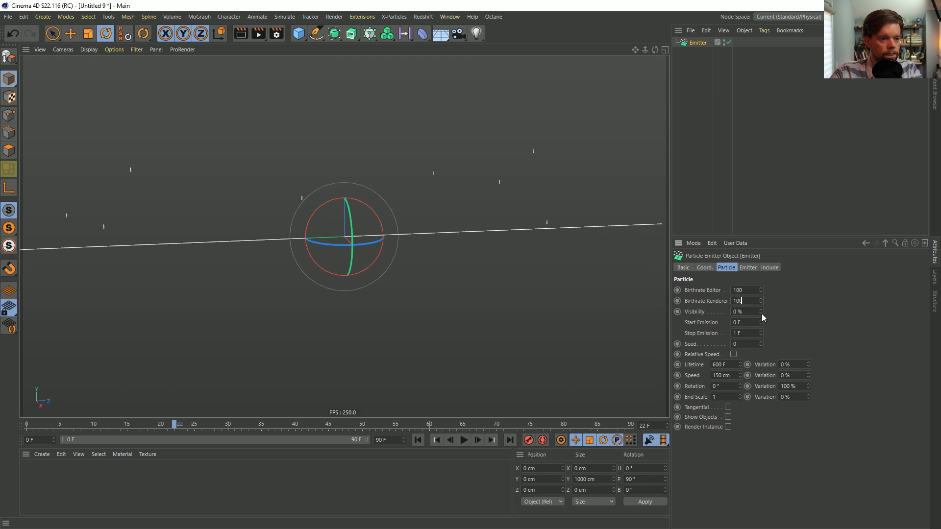
drag(760, 313, 761, 274)
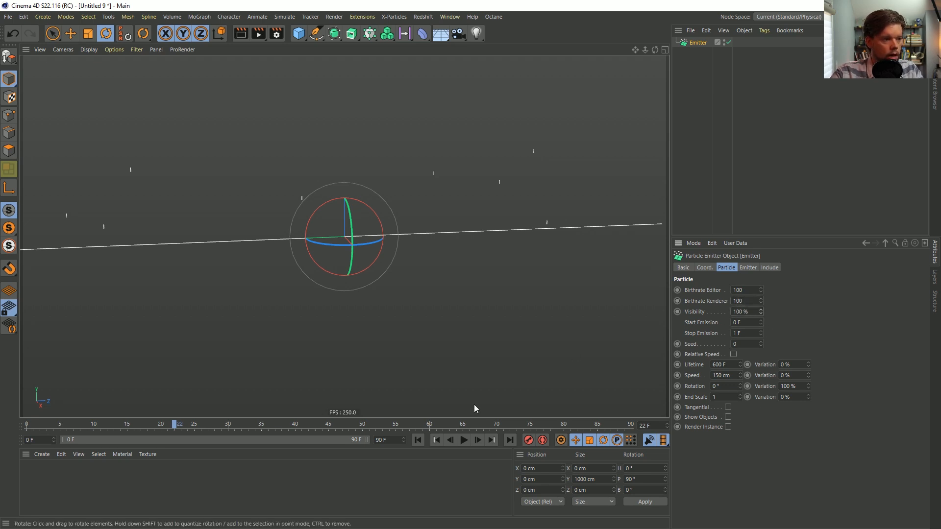
click(417, 440)
click(464, 439)
click(464, 439)
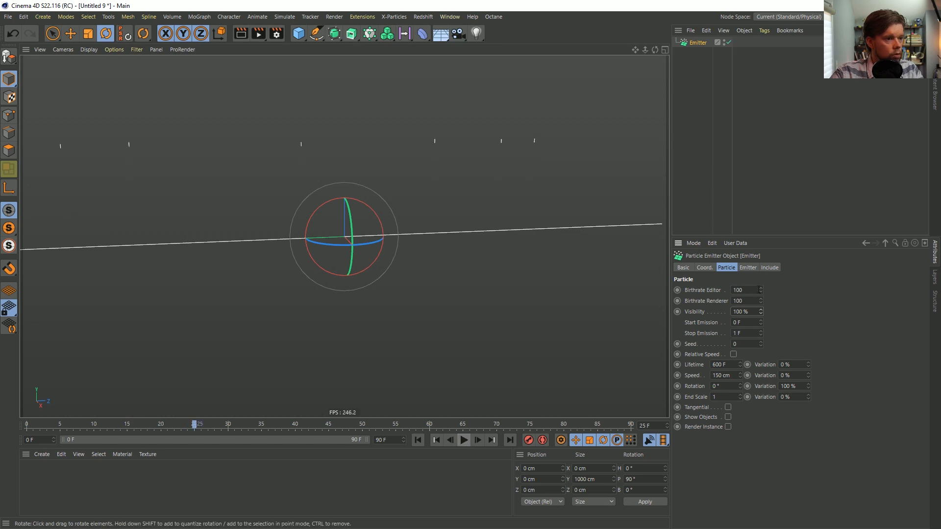
Set the emitter's editor and renderer birthrates to 1000 and replay the particle emission from the start
text(0)
click(749, 302)
text(0)
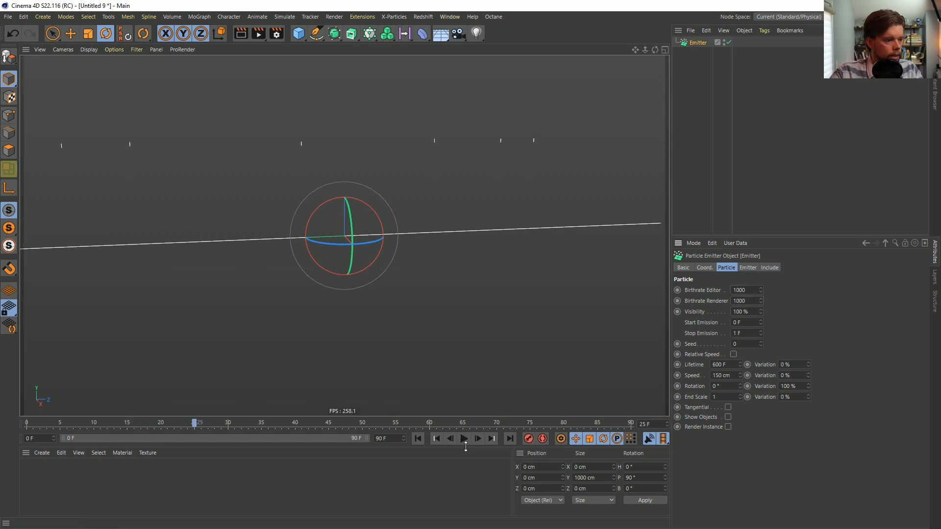
click(419, 438)
click(465, 438)
click(464, 438)
alt+right_drag(455, 204, 366, 217)
scroll(399, 242, down, 1)
alt+middle_drag(392, 217, 383, 263)
scroll(384, 262, up, 2)
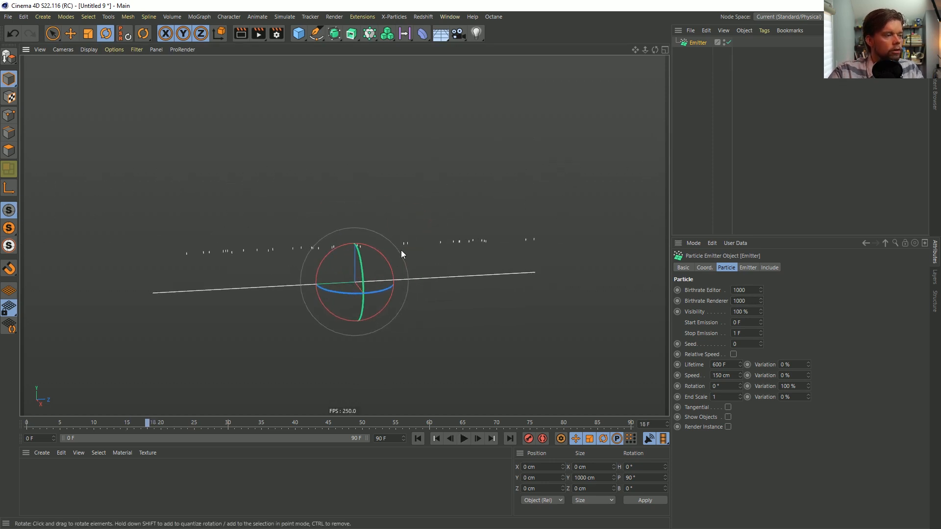
Add a MoGraph Tracer linked to the Emitter and play the animation from the start to draw the particle paths
click(371, 35)
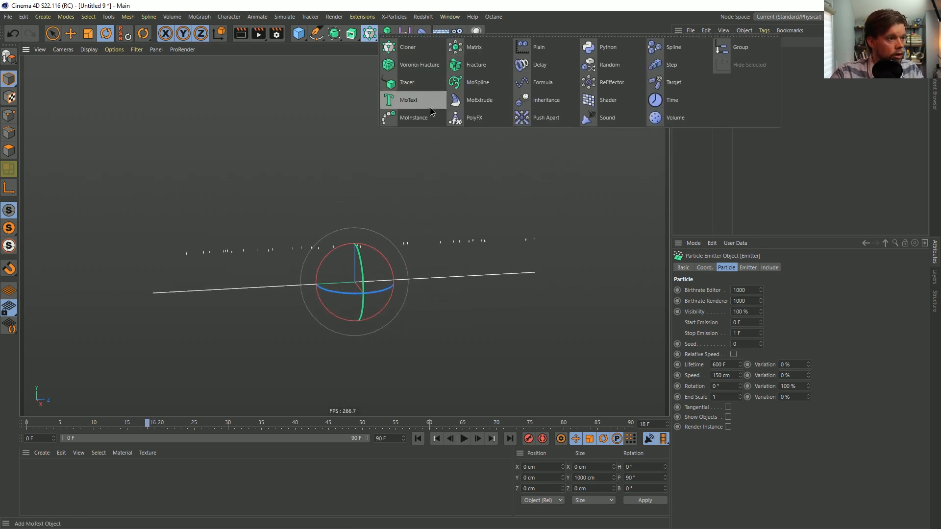
click(428, 86)
click(417, 438)
click(463, 439)
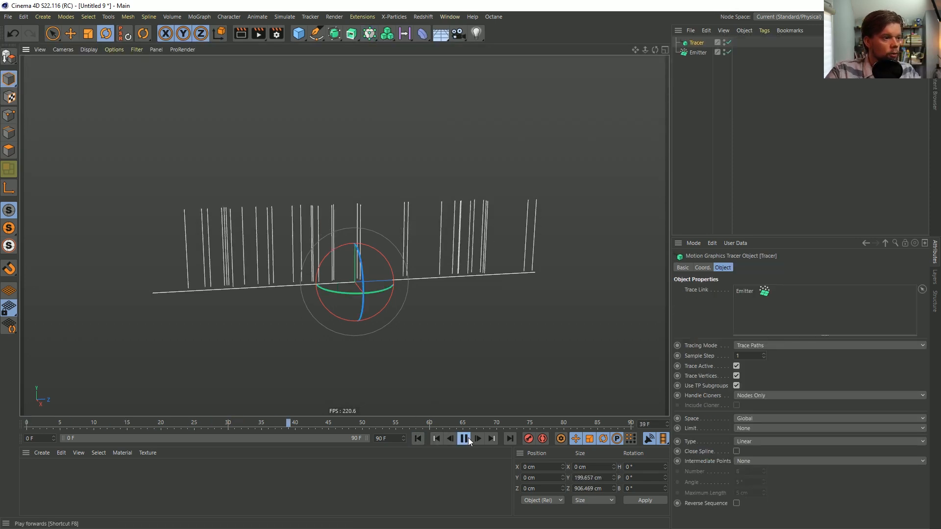
click(464, 438)
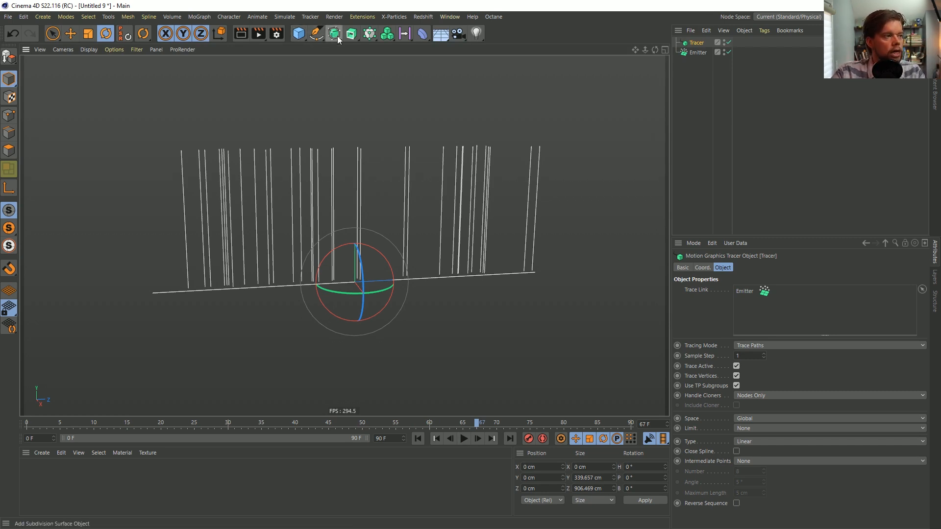
Build a Sweep from an n-Side profile and the Tracer paths, scaling the n-Side down to about 12.4 cm wide
click(316, 33)
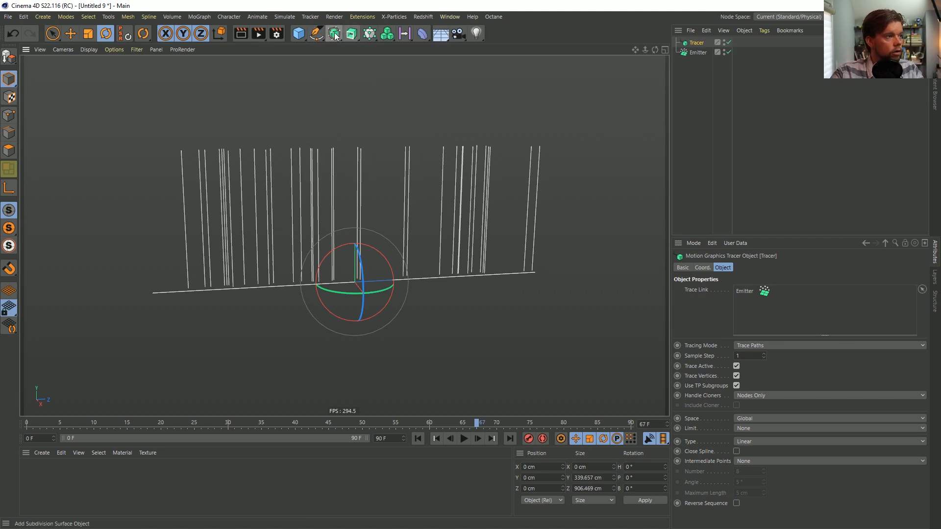
click(352, 34)
alt+click(388, 99)
click(316, 33)
click(419, 100)
key(t)
drag(542, 126, 270, 335)
Display the viewport as Gouraud Shading with lines, play the growing sweep strands, and rewind to frame 0
key(n)
key(b)
scroll(272, 327, up, 3)
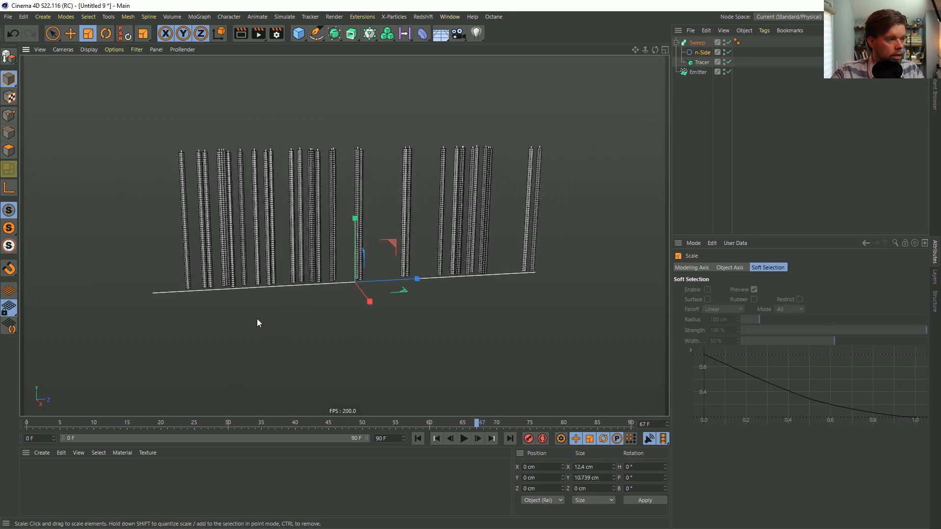
click(464, 438)
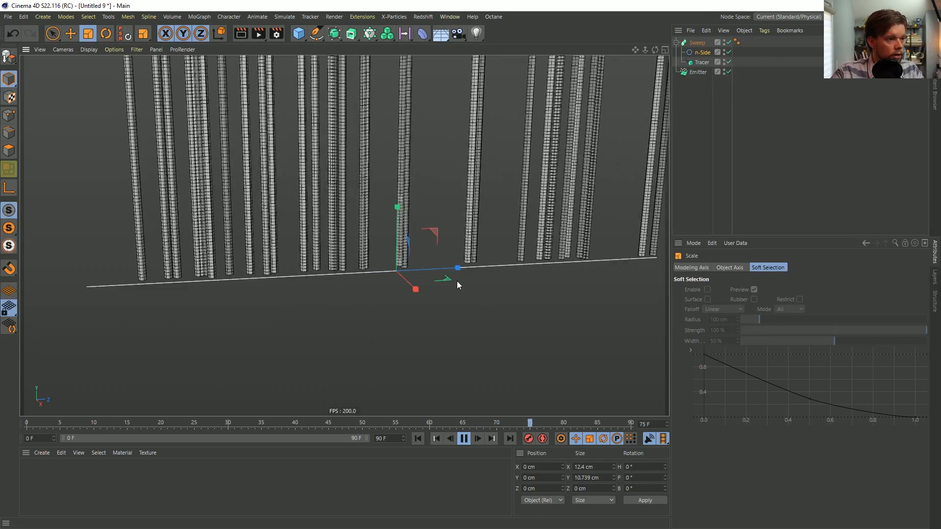
scroll(374, 207, down, 5)
scroll(403, 226, up, 1)
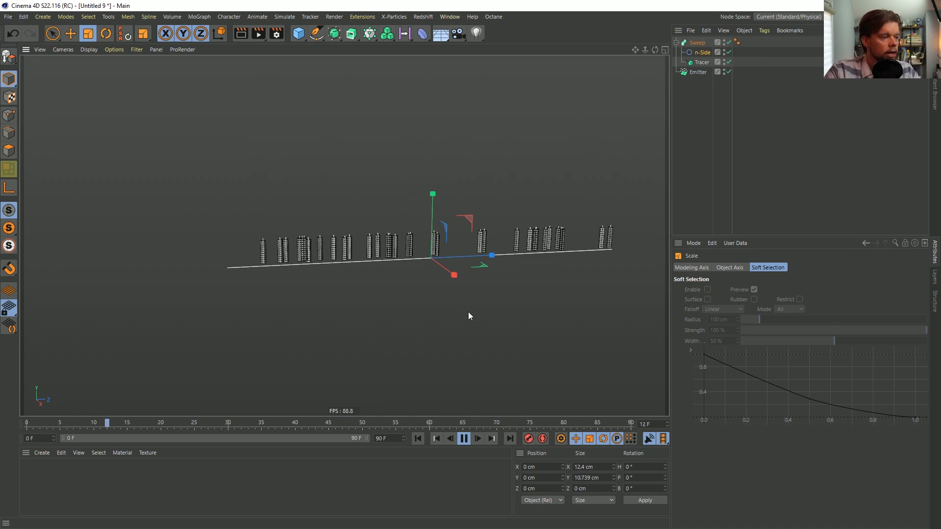
click(464, 438)
click(412, 441)
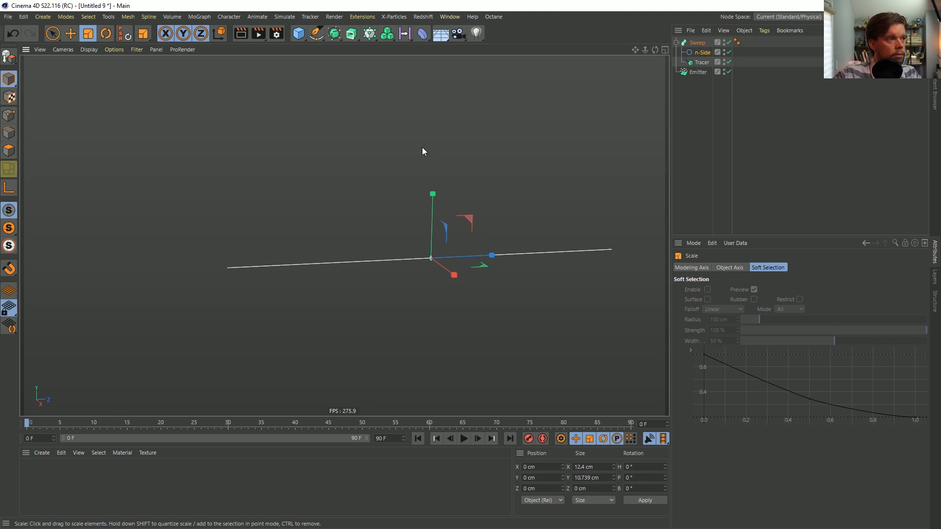
Switch to the browser to examine the RocketLasso Live Q2 pin again, and move its window out of the way
scroll(420, 183, down, 3)
alt+middle_drag(387, 169, 320, 237)
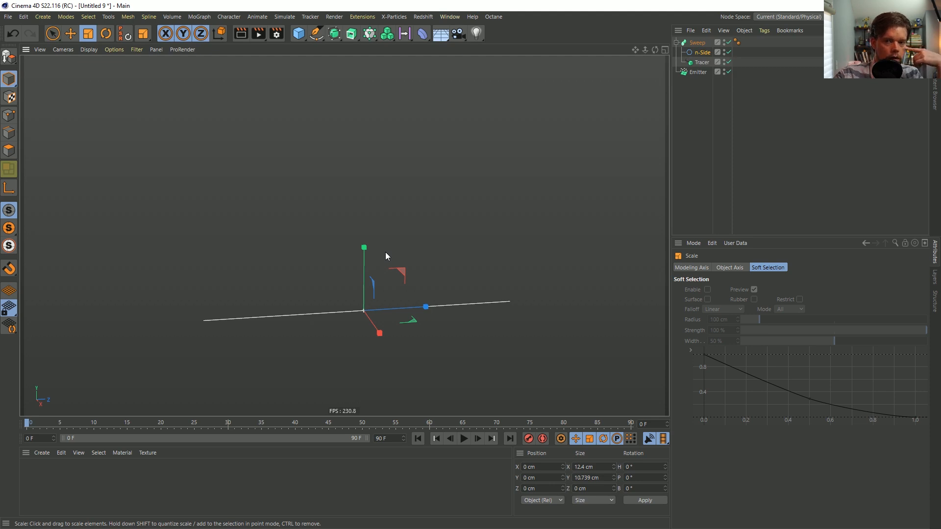
key(r)
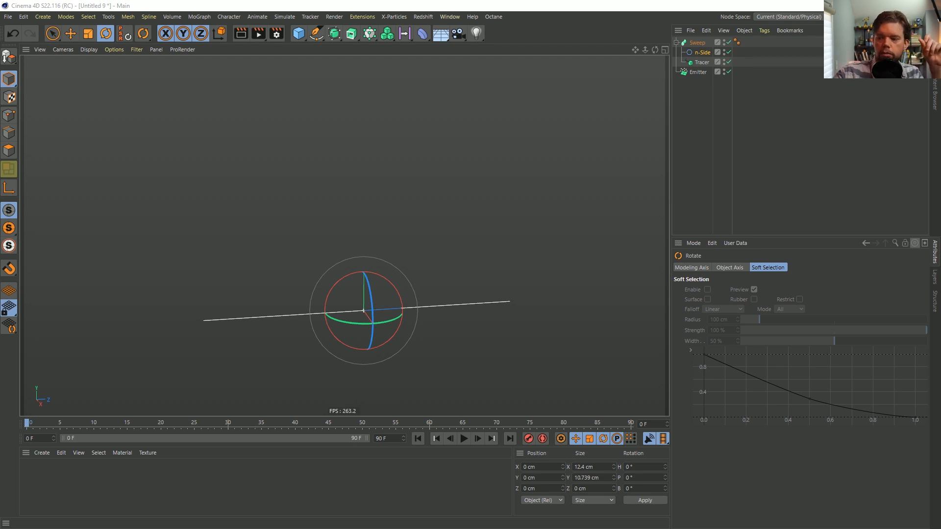
drag(578, 100, 579, 87)
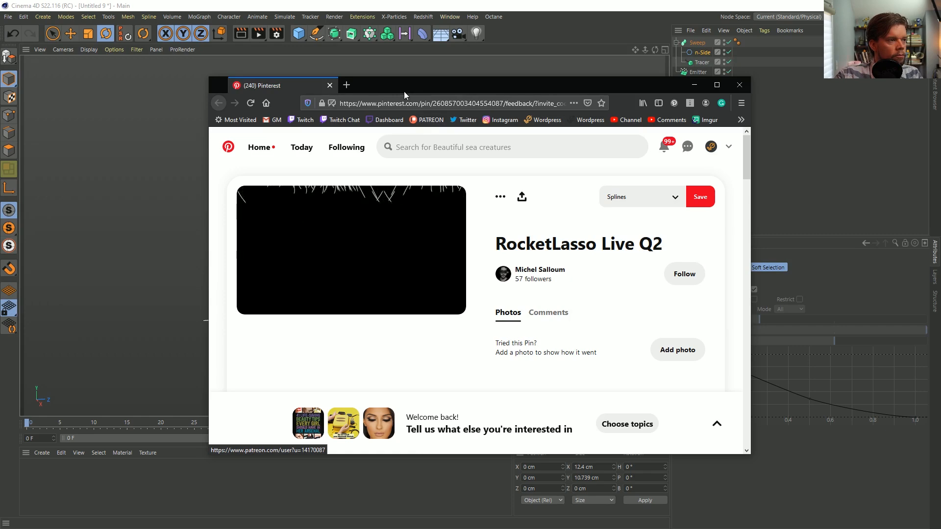
drag(398, 88, 940, 78)
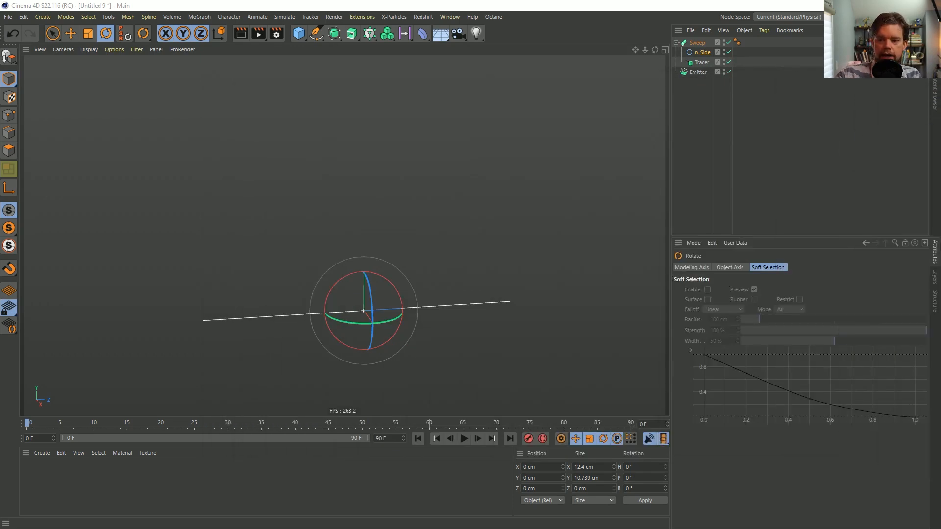
Delete the Emitter and the Tracer, keeping the Sweep with its n-Side profile
click(298, 33)
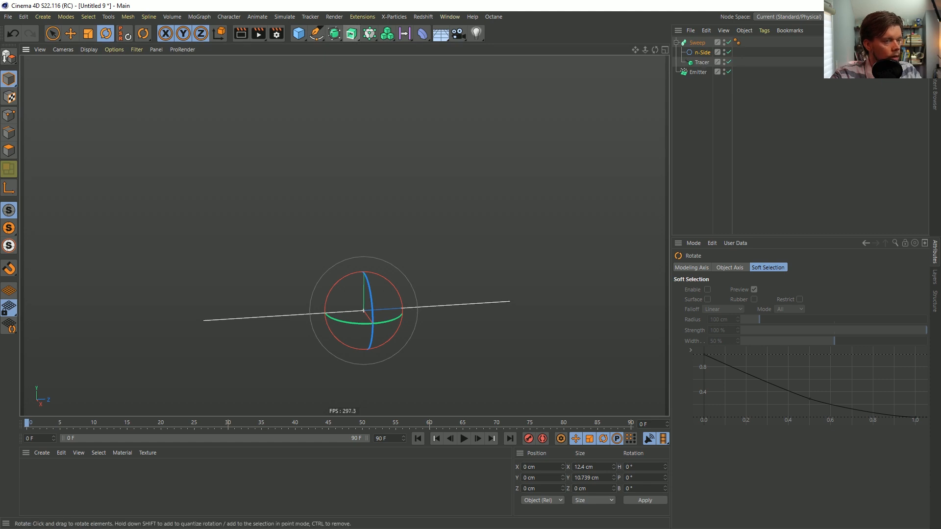
click(695, 44)
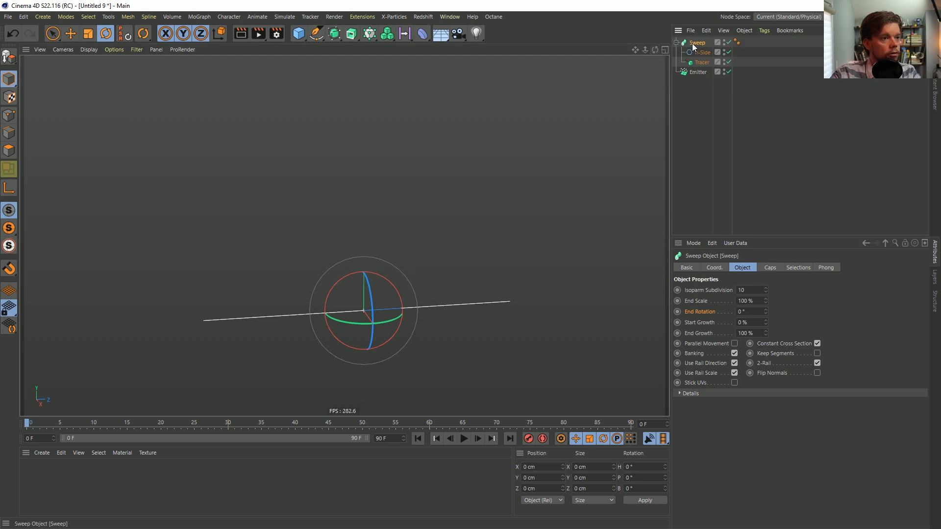
click(702, 74)
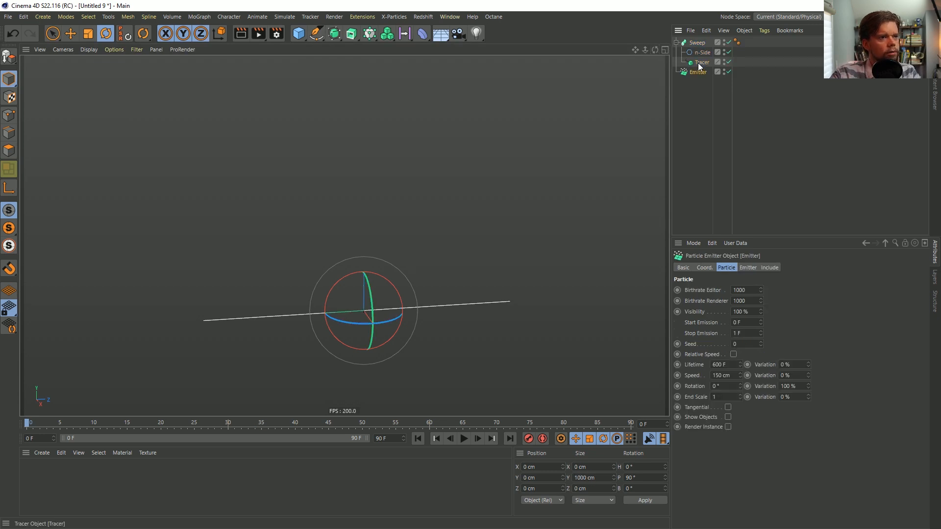
click(698, 63)
key(Delete)
click(698, 63)
key(Delete)
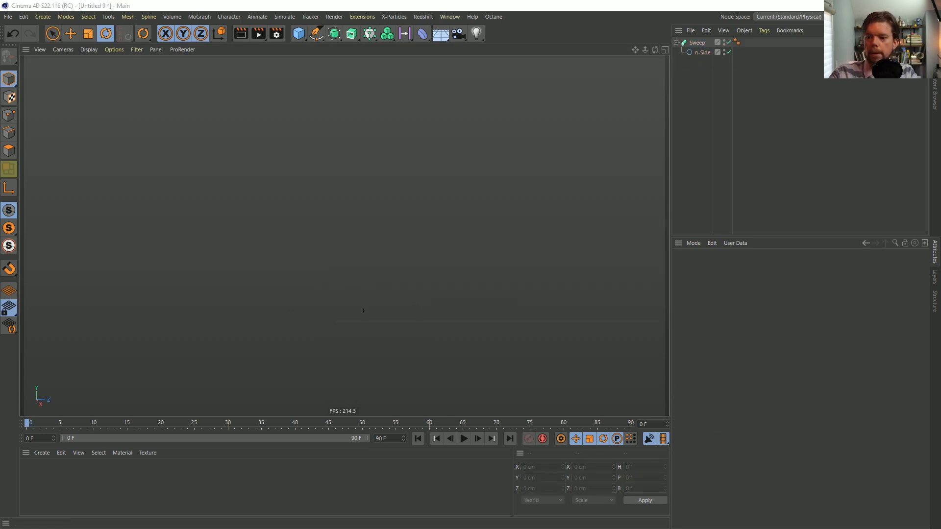
Add a Helix spline and set its plane to XZ so that it stands upright
drag(316, 34, 418, 83)
click(755, 375)
click(744, 408)
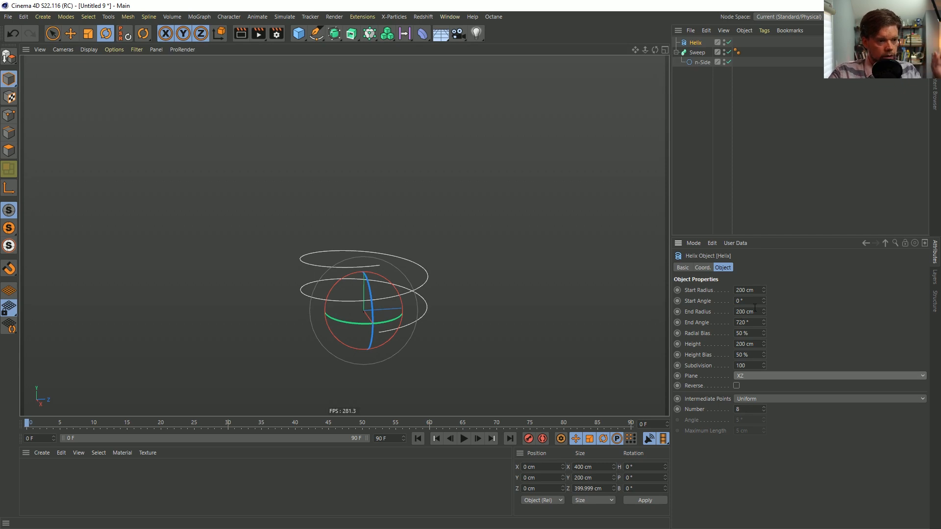
Set the helix's start radius and end radius to 20 cm
click(755, 290)
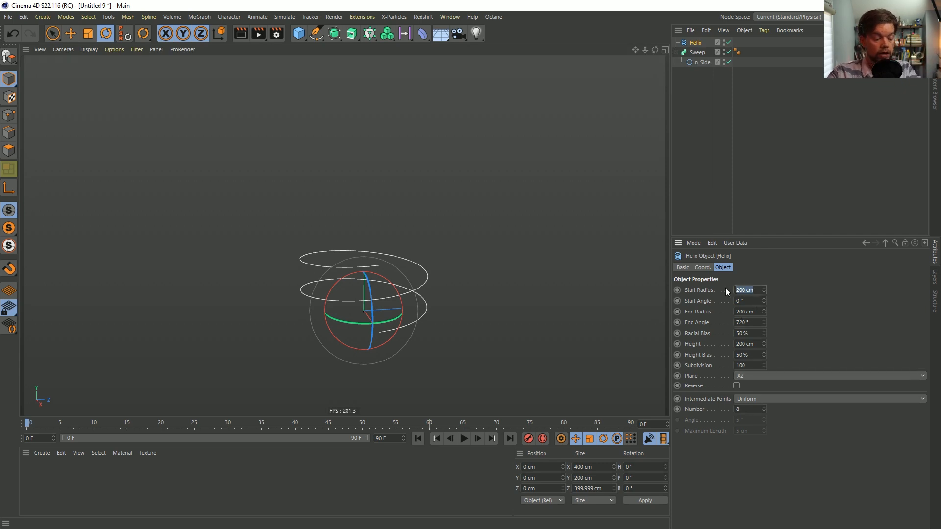
text(20)
key(Tab)
text(20)
key(Return)
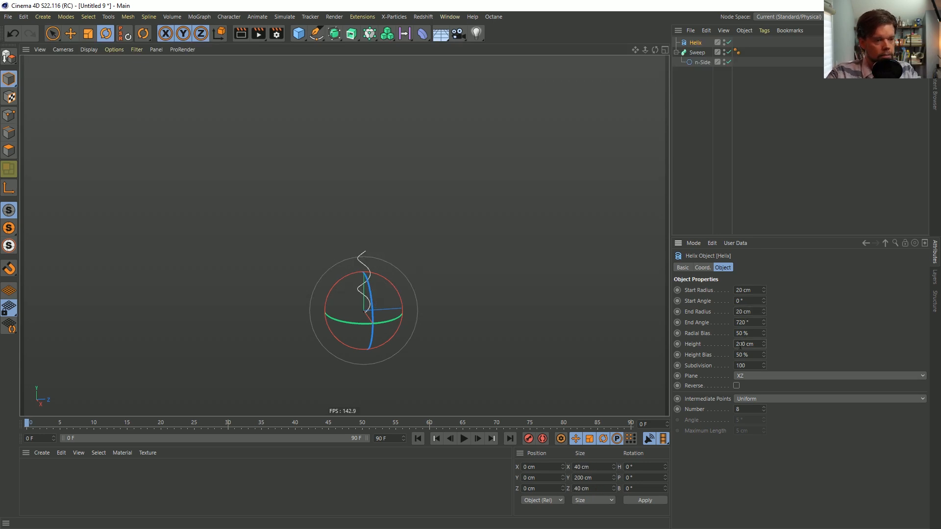
Set the helix's height to 1000 cm
key(Return)
alt+right_drag(343, 192, 295, 156)
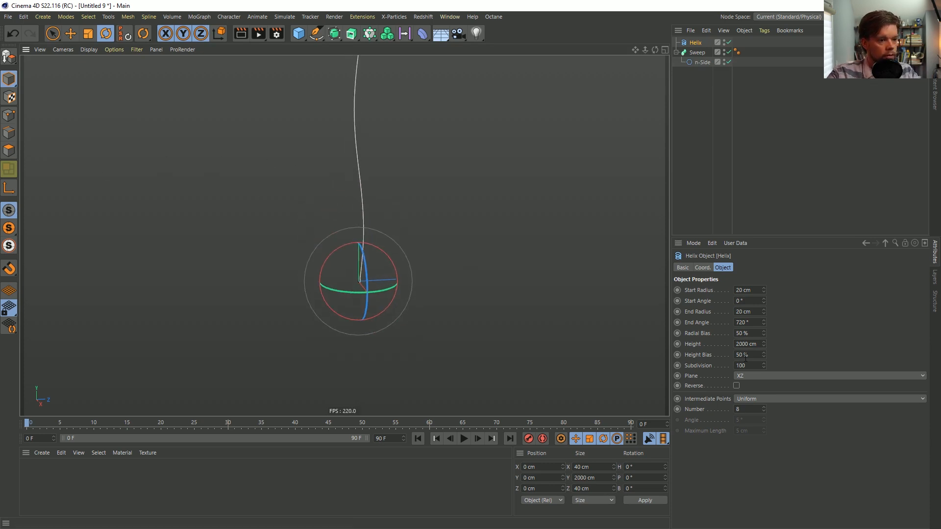
key(Delete)
text(1)
key(Return)
alt+right_drag(302, 204, 334, 172)
alt+middle_drag(334, 172, 333, 193)
mouse_move(357, 240)
alt+mouse_down()
mouse_move(387, 219)
mouse_move(345, 247)
alt+mouse_up()
alt+right_drag(345, 247, 405, 217)
alt+middle_drag(380, 219, 366, 250)
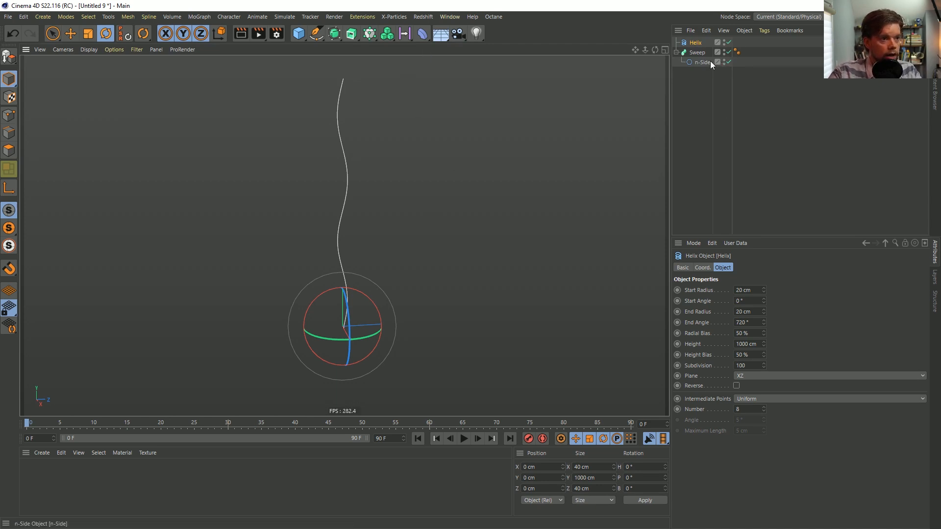
Place the Helix under the n-Side in the Sweep as its path and set the helix's Intermediate Points to None
drag(688, 44, 699, 64)
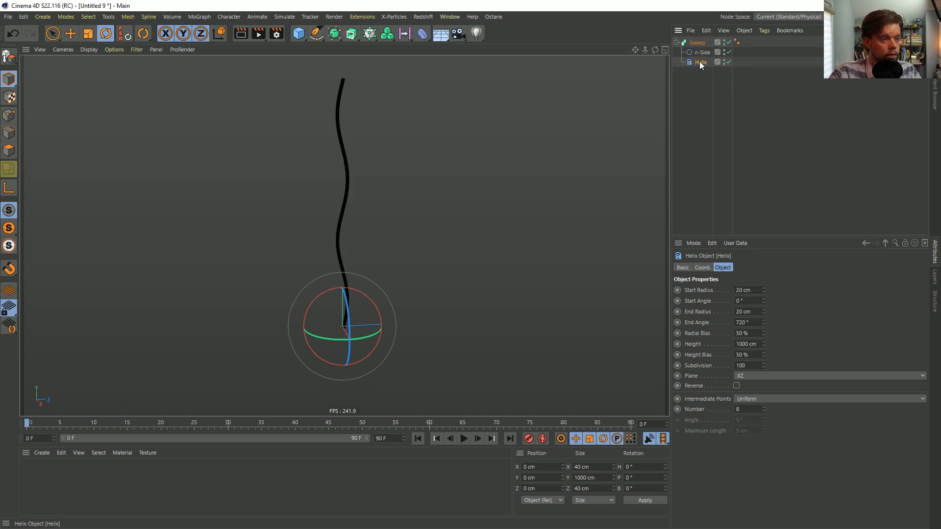
alt+right_drag(347, 169, 519, 148)
click(759, 399)
click(757, 409)
scroll(143, 268, down, 4)
alt+right_drag(143, 267, 169, 255)
alt+middle_drag(318, 299, 316, 232)
alt+drag(338, 264, 313, 251)
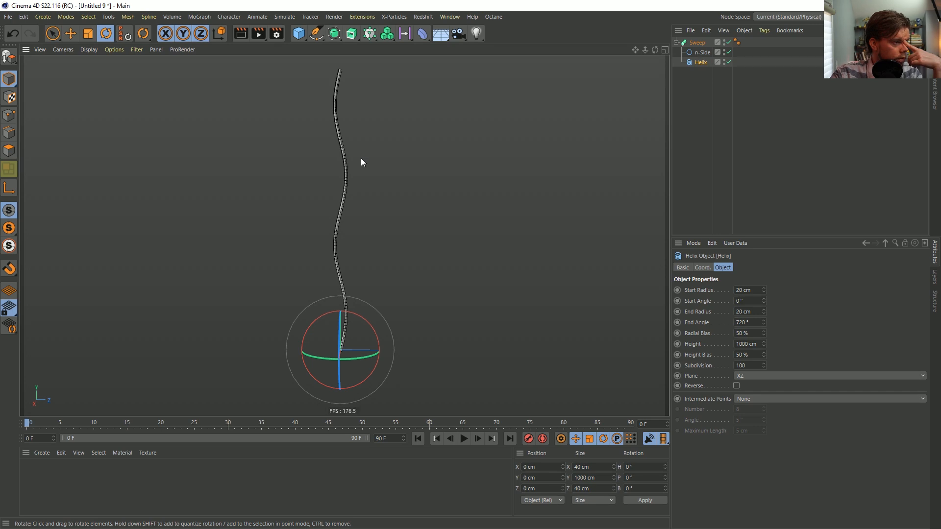
Move the Helix out of the Sweep to the top level of the scene and add a Cylinder primitive
drag(698, 61, 700, 39)
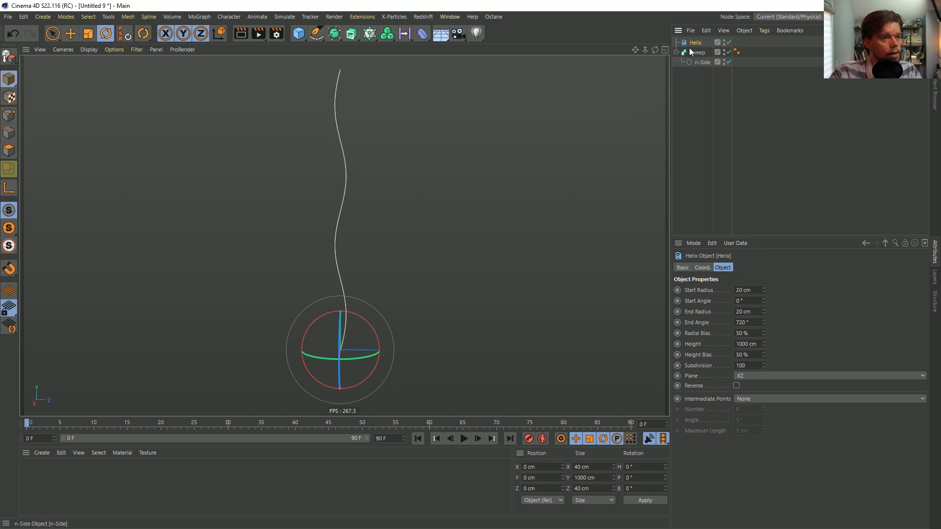
click(308, 37)
click(302, 37)
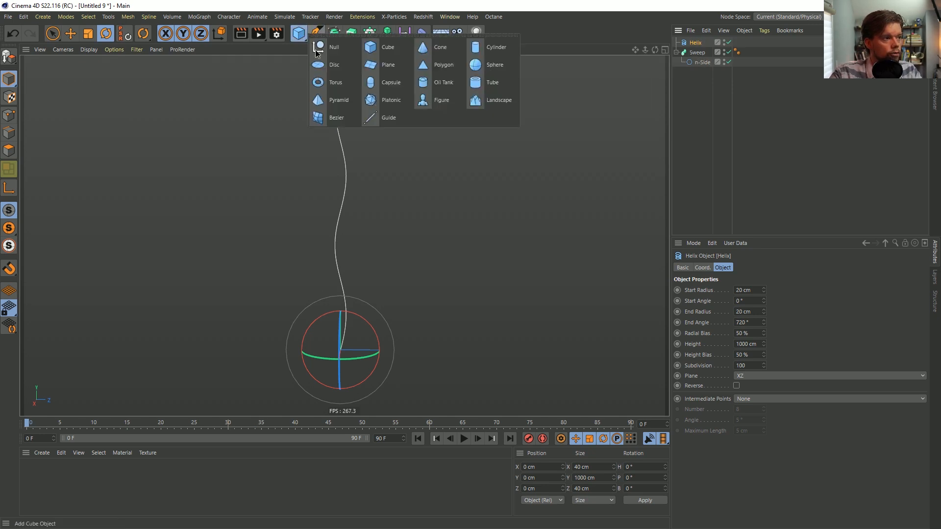
click(496, 47)
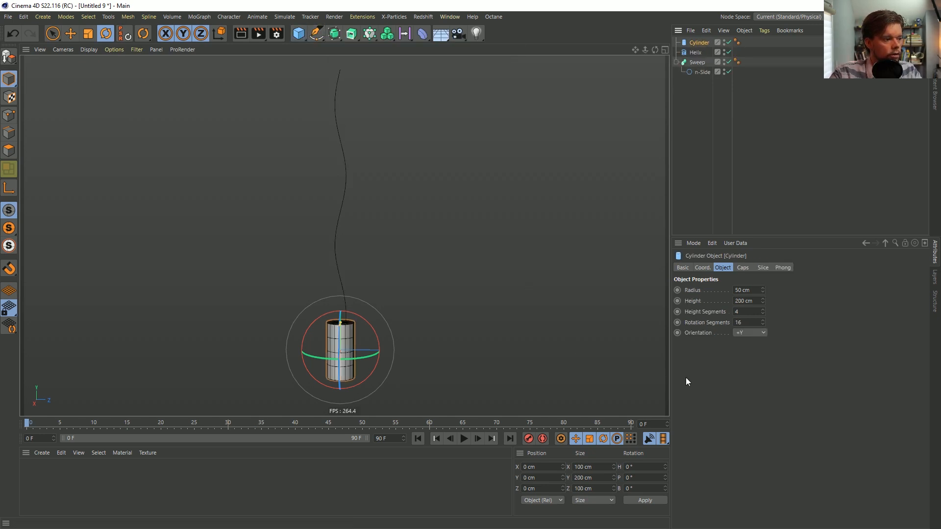
Set the Cylinder's height segments to 50 and its rotation segments to 5
click(754, 323)
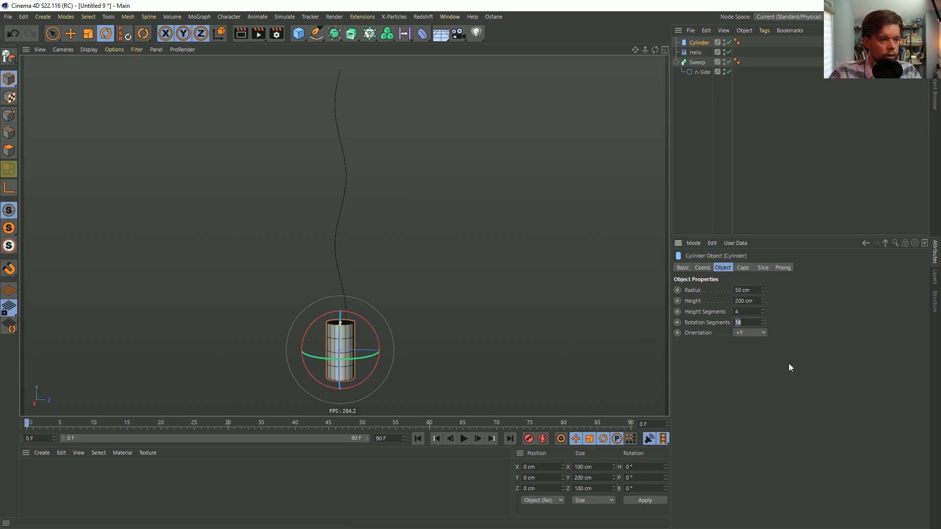
click(734, 312)
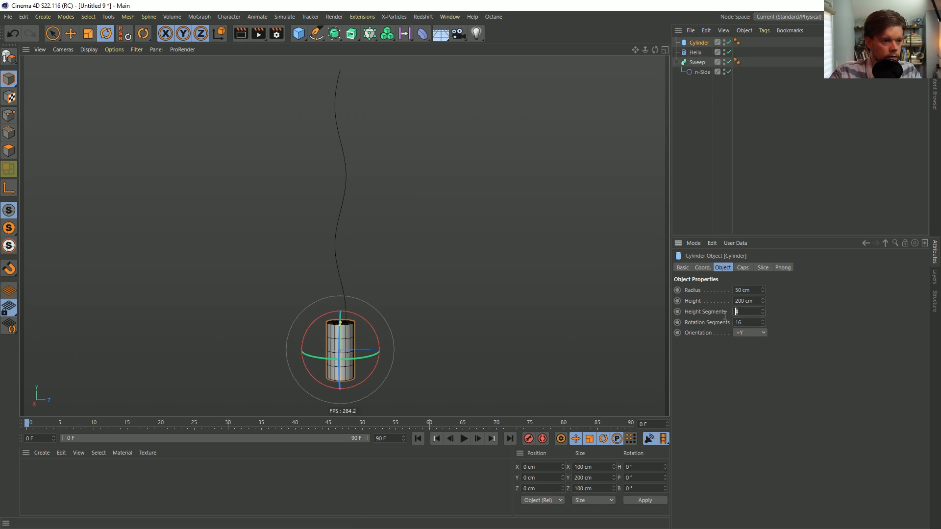
text(50)
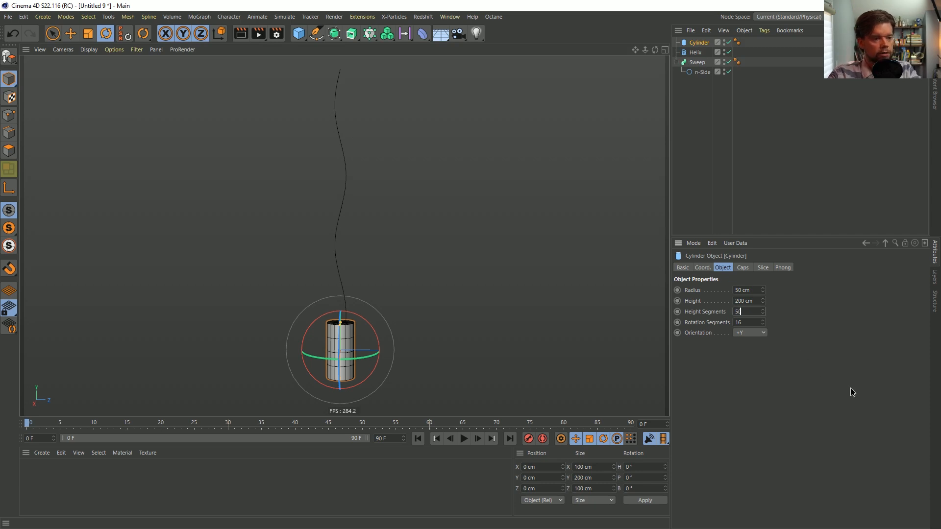
key(Return)
click(751, 322)
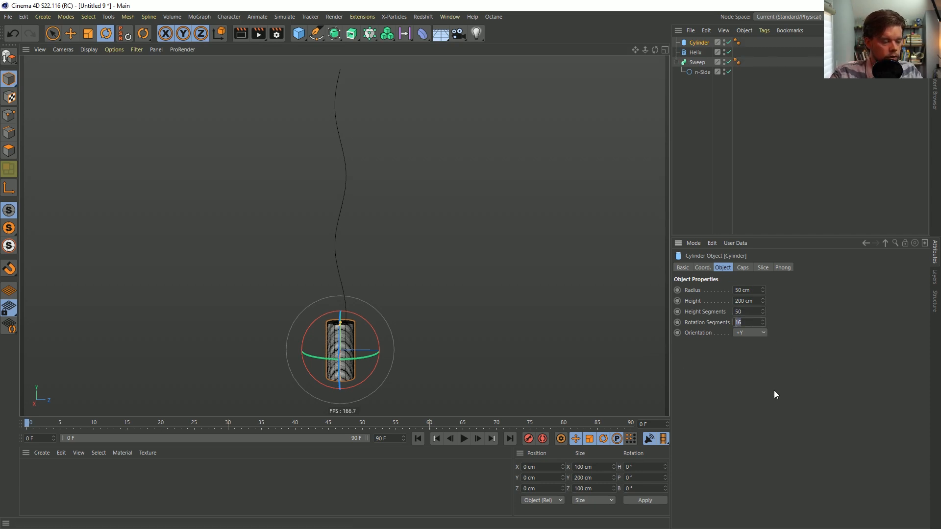
text(5)
key(Return)
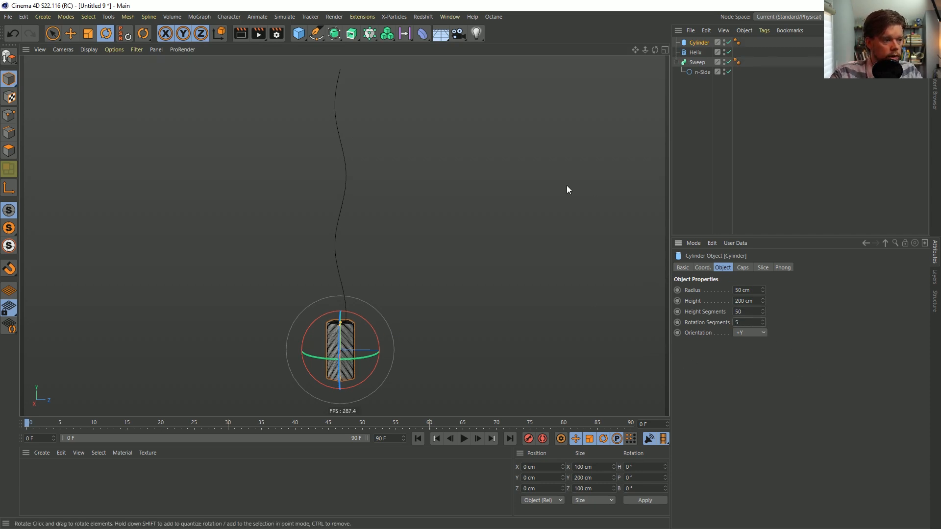
Delete the Sweep with its n-Side and set the Cylinder's radius to 5 cm
click(692, 60)
key(Delete)
click(700, 43)
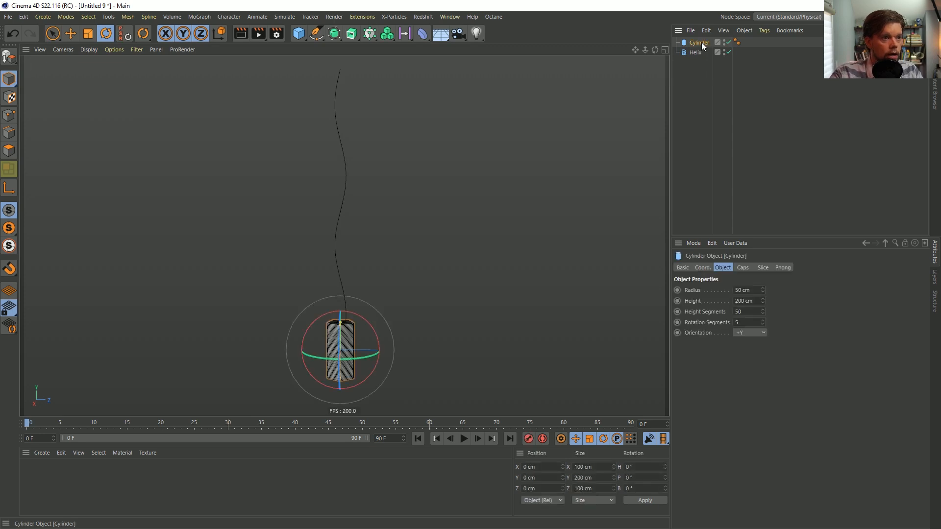
double_click(749, 291)
text(5)
key(Return)
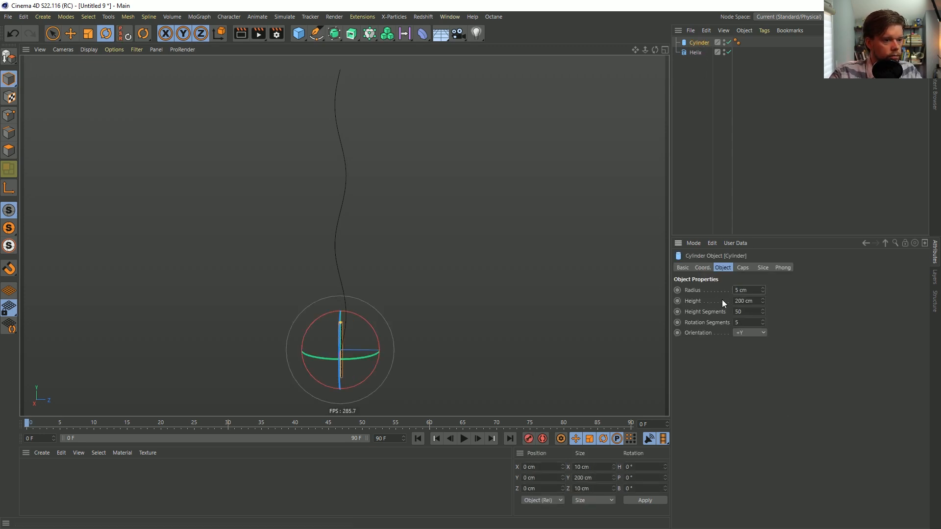
Set the Cylinder's height to 400 cm
alt+right_drag(344, 330, 436, 303)
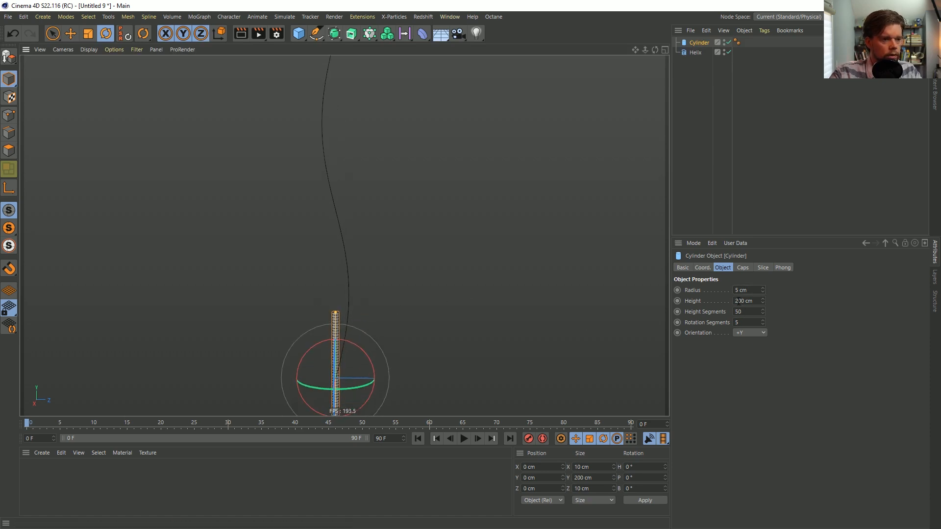
text(4)
key(Return)
alt+right_drag(328, 316, 244, 321)
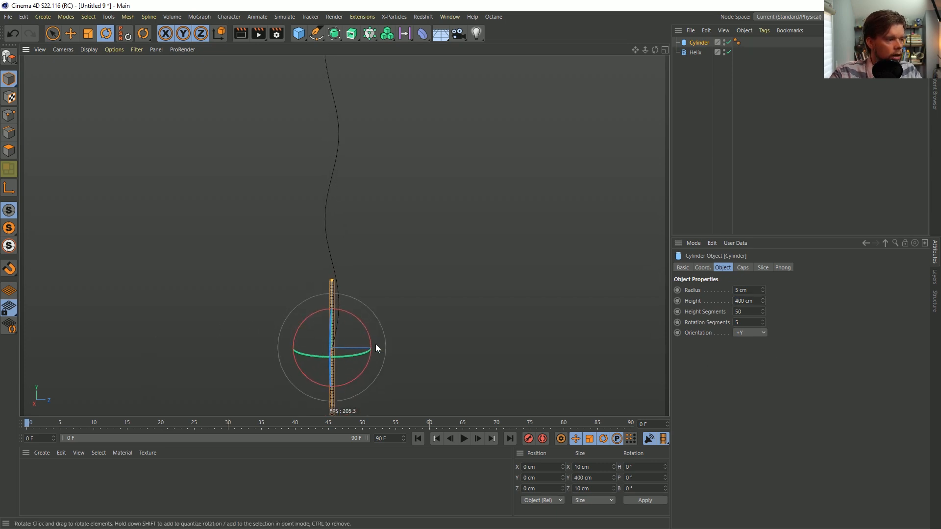
right_click(690, 43)
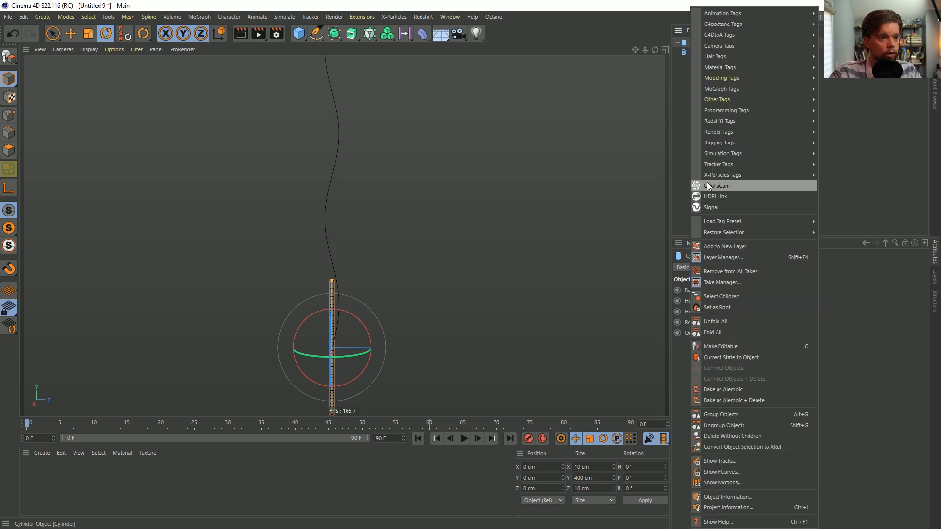
mouse_move(753, 154)
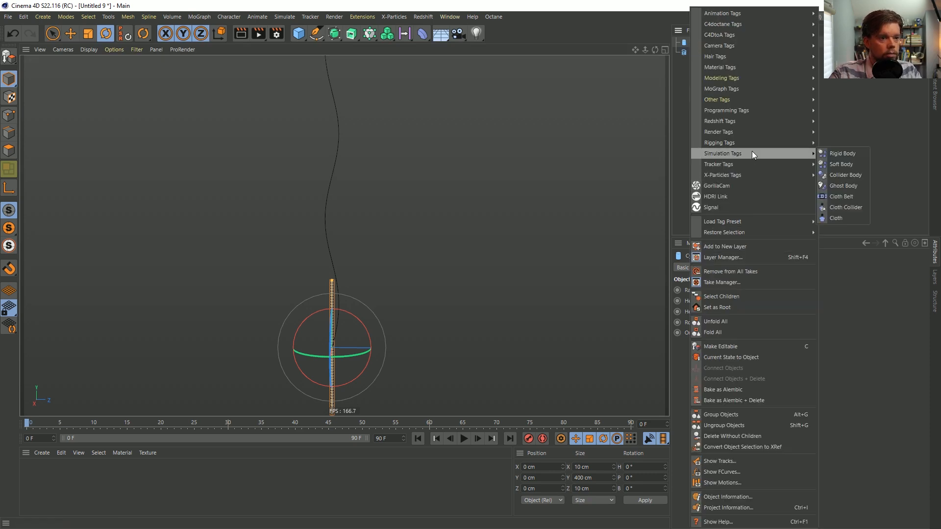
click(556, 37)
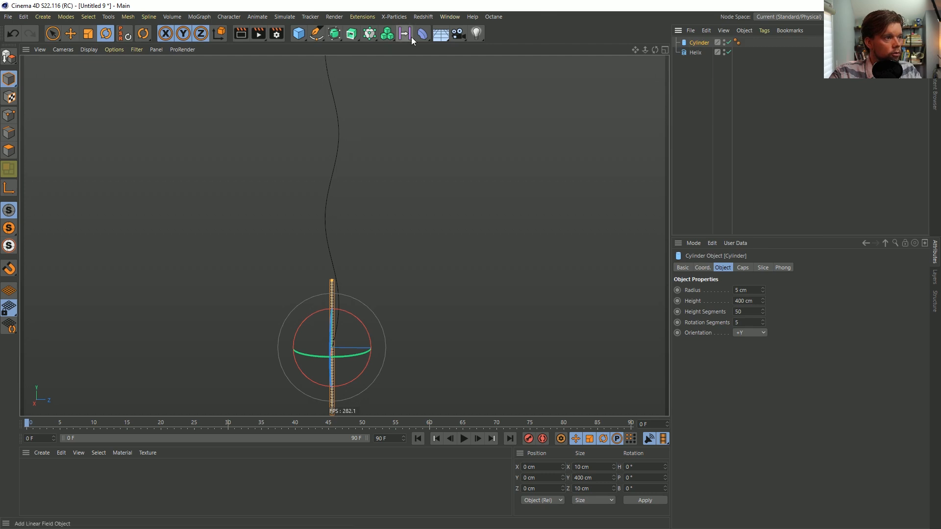
Add a Spline Wrap deformer as a child of the Cylinder and turn off the Cylinder's caps
click(422, 34)
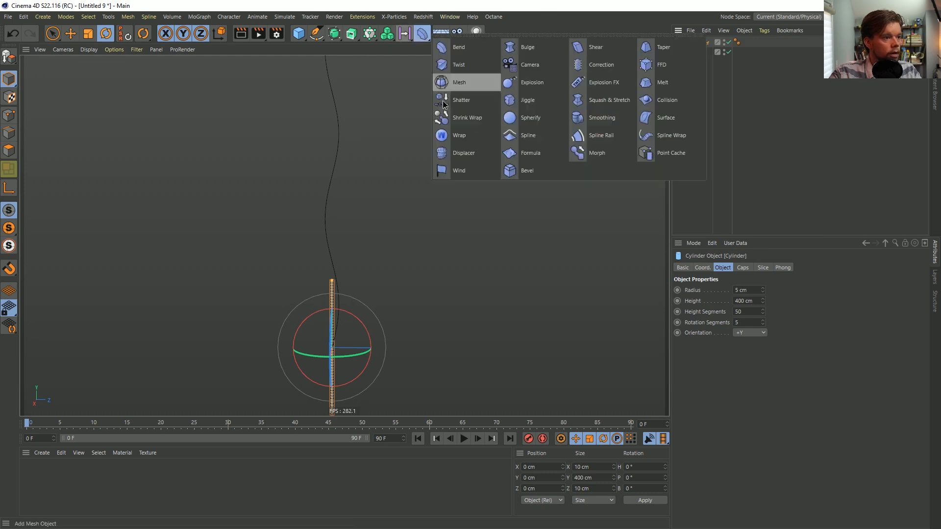
click(657, 135)
drag(699, 44, 698, 52)
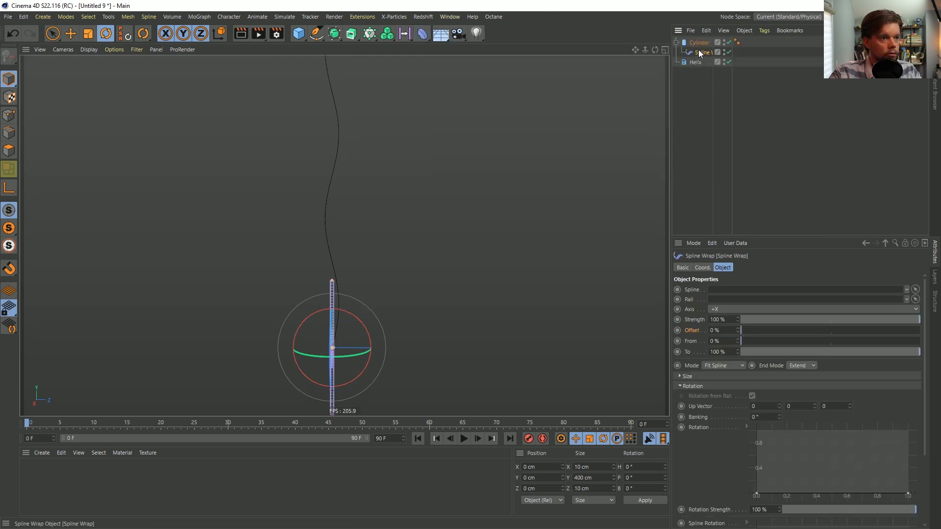
click(698, 44)
click(742, 268)
click(713, 290)
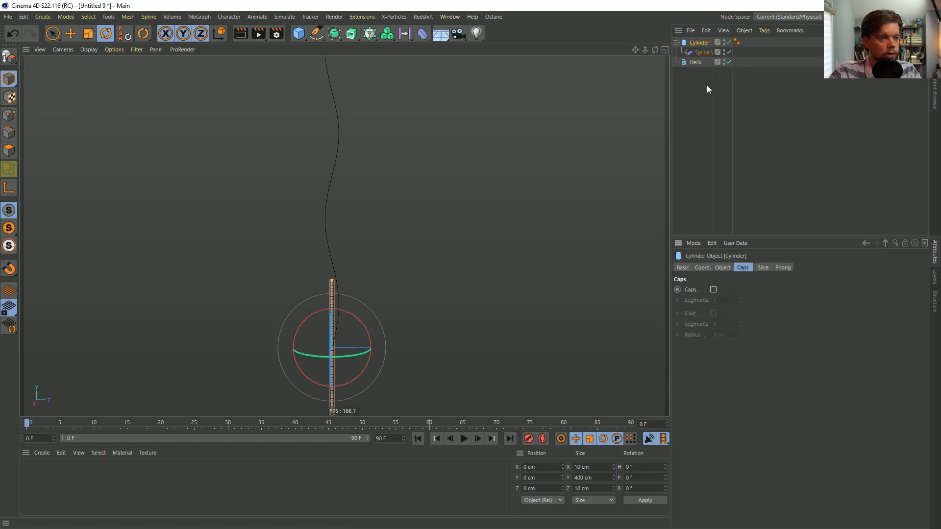
Set the Spline Wrap's axis to +Y, assign the Helix as its spline and set its mode to Keep Length
click(696, 52)
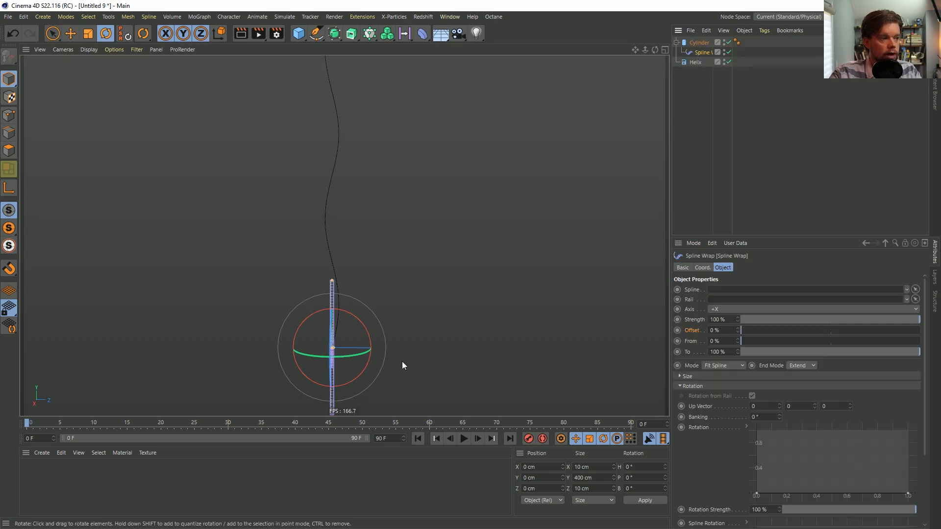
click(723, 310)
click(724, 343)
drag(695, 62, 733, 291)
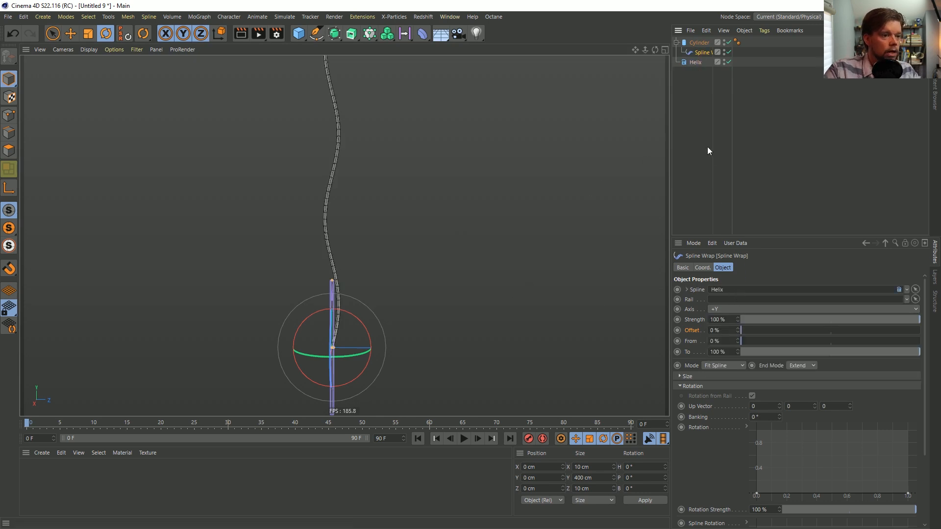
click(723, 366)
click(733, 385)
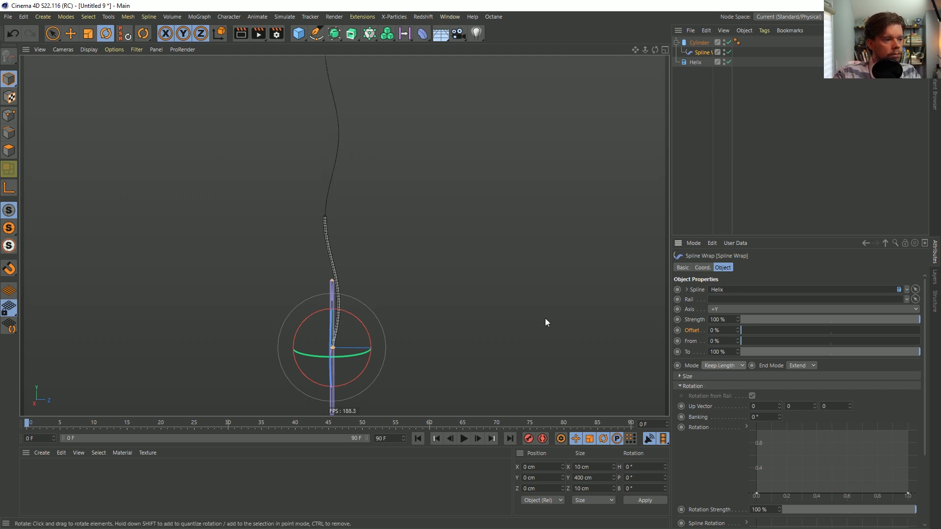
Deselect everything and hide the Spline Wrap's deformer cage in the viewport
click(697, 139)
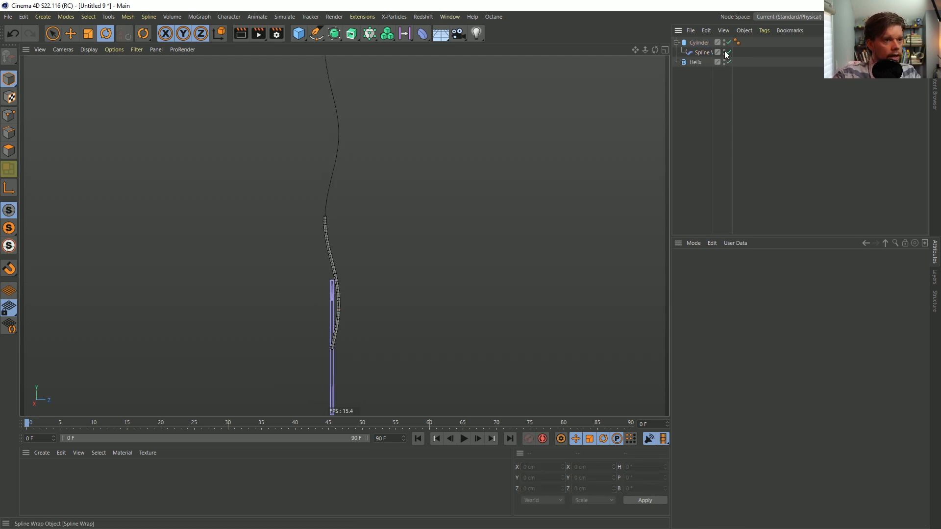
alt+drag(353, 283, 332, 230)
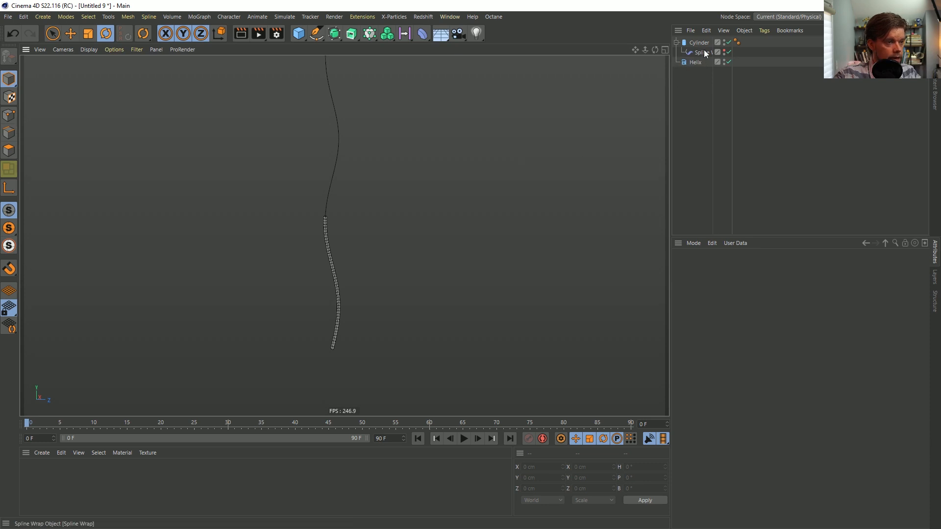
alt+right_drag(441, 162, 293, 202)
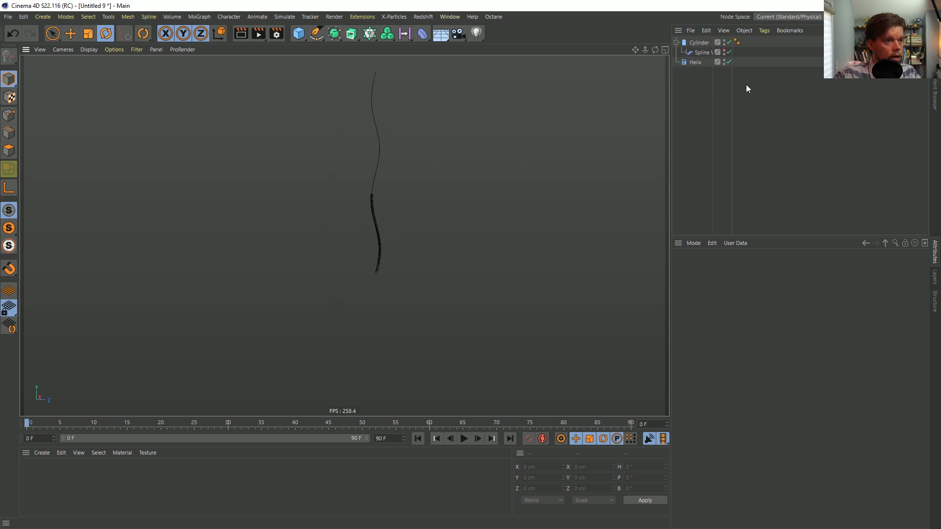
Set the Helix's height to 2000 cm
click(692, 62)
drag(739, 344, 727, 347)
text(2)
key(Return)
alt+middle_drag(394, 210, 401, 308)
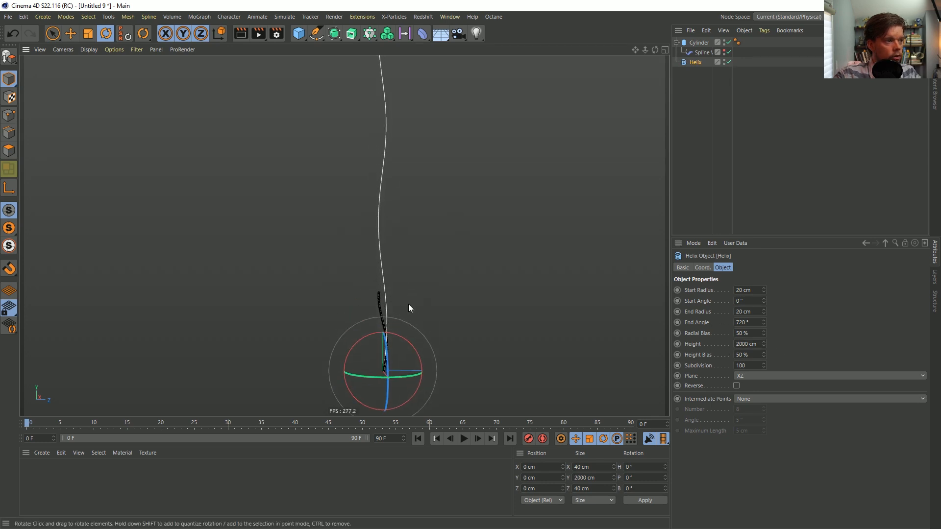
Set the Cylinder's height to one third of 2000 cm, rounded down to 666 cm
click(698, 43)
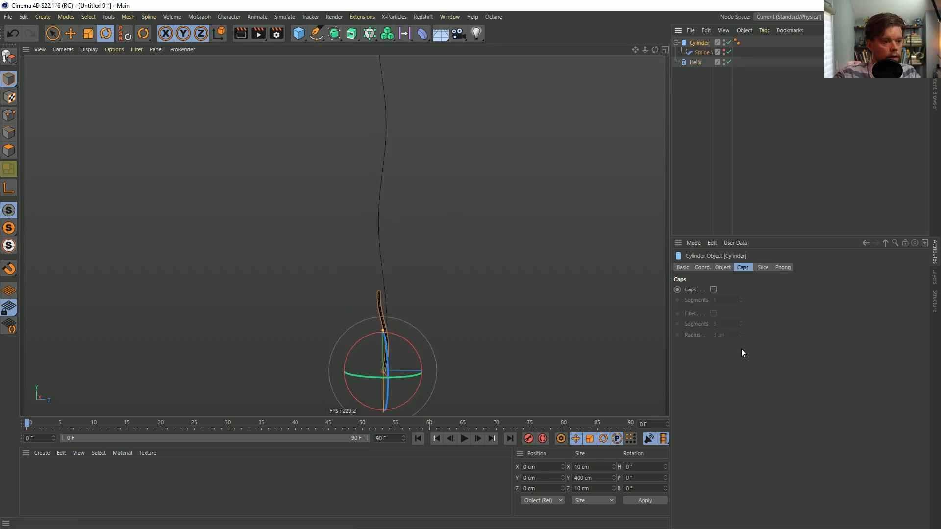
click(722, 268)
drag(738, 302, 729, 306)
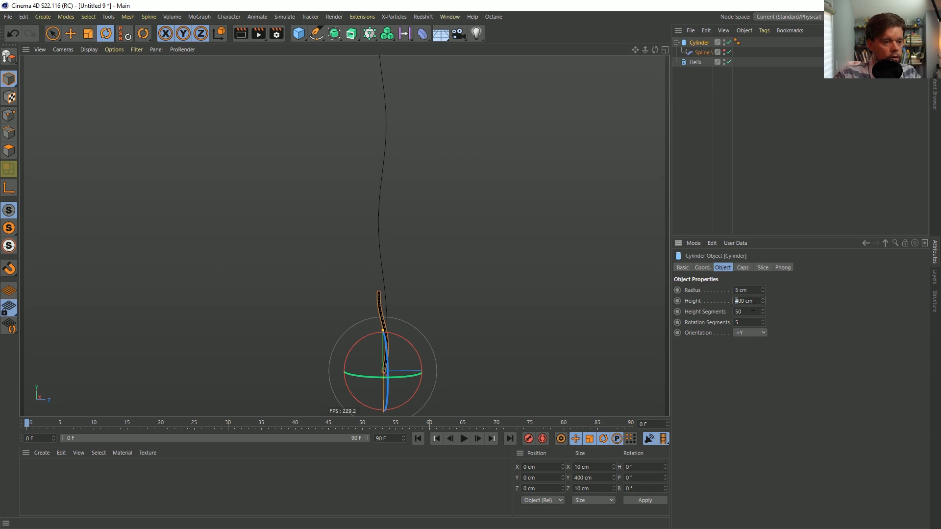
text(200)
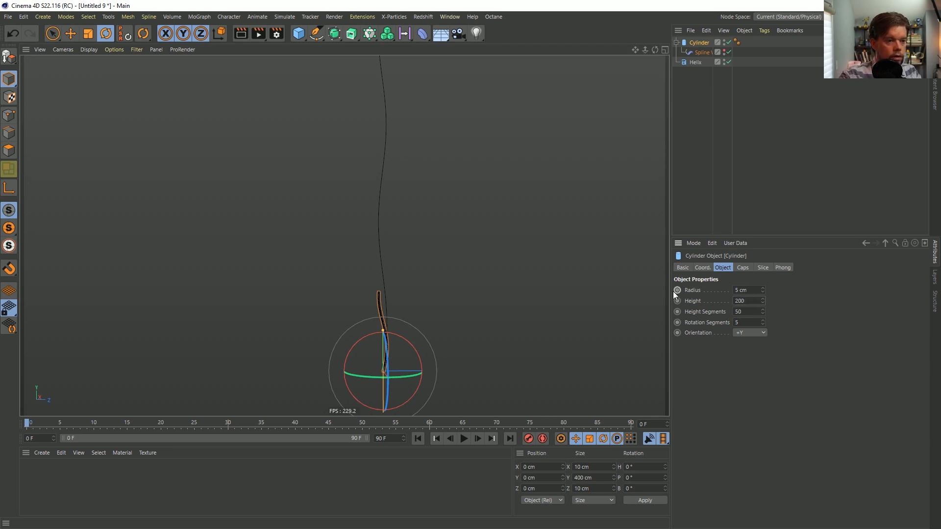
text(0/3)
key(Return)
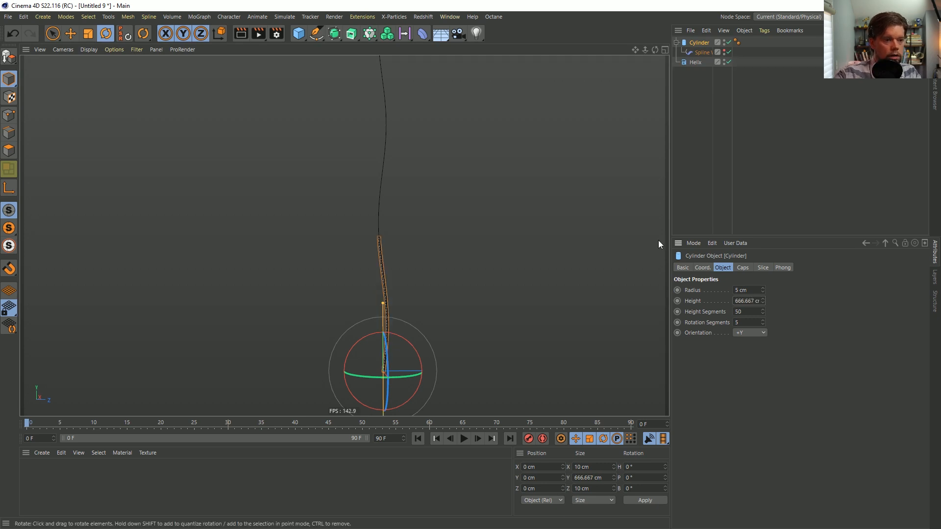
click(743, 301)
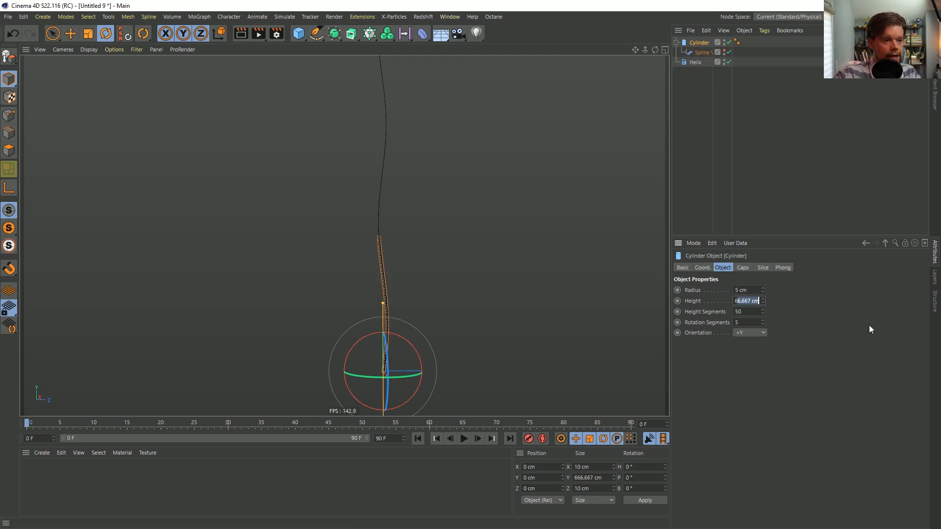
text(666)
key(Return)
Test the Spline Wrap's Offset to slide the strand along the helix, and return it to 0%
alt+drag(416, 321, 387, 288)
alt+right_drag(385, 292, 281, 338)
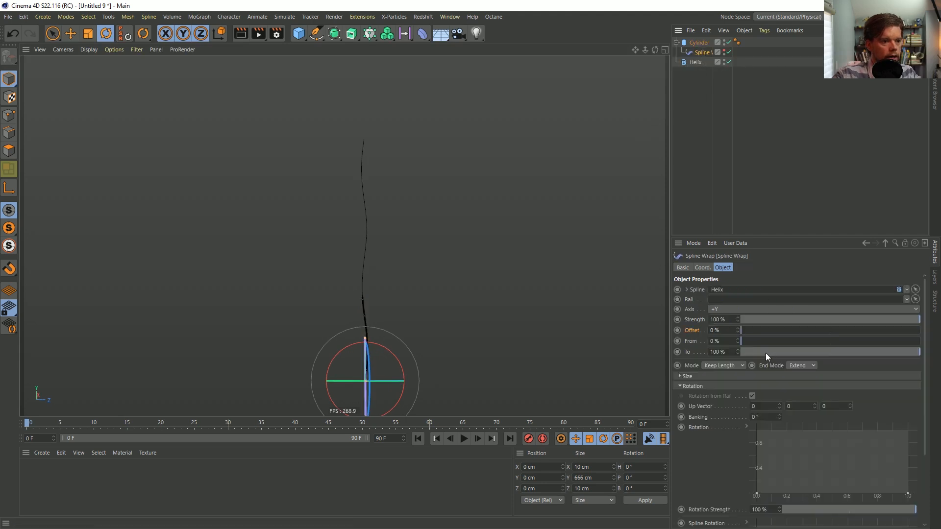
drag(746, 332, 670, 328)
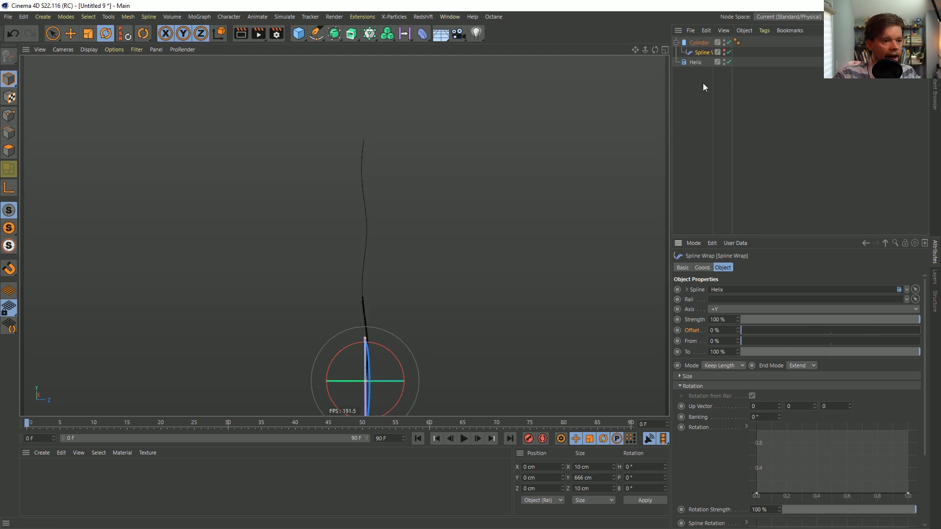
drag(738, 330, 701, 331)
key(ctrl+z)
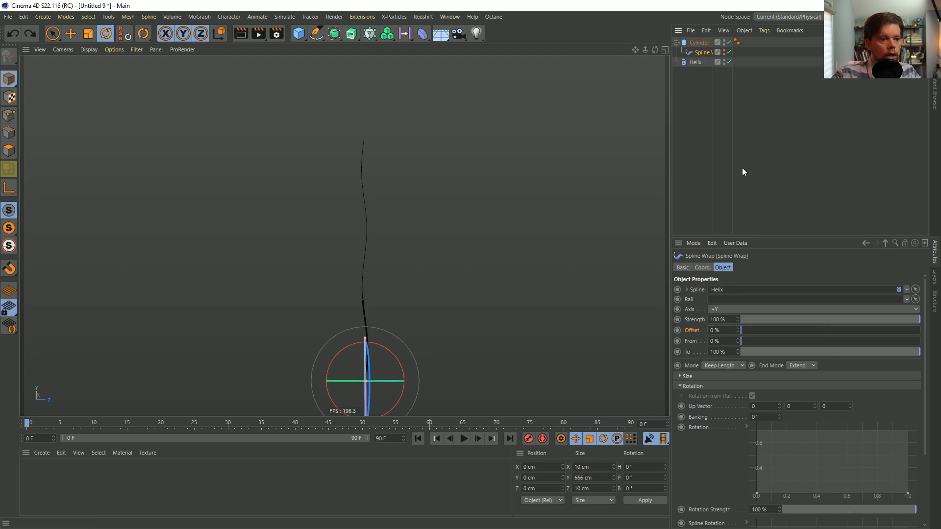
Set the Cylinder's height to 1000 cm
click(699, 43)
click(756, 300)
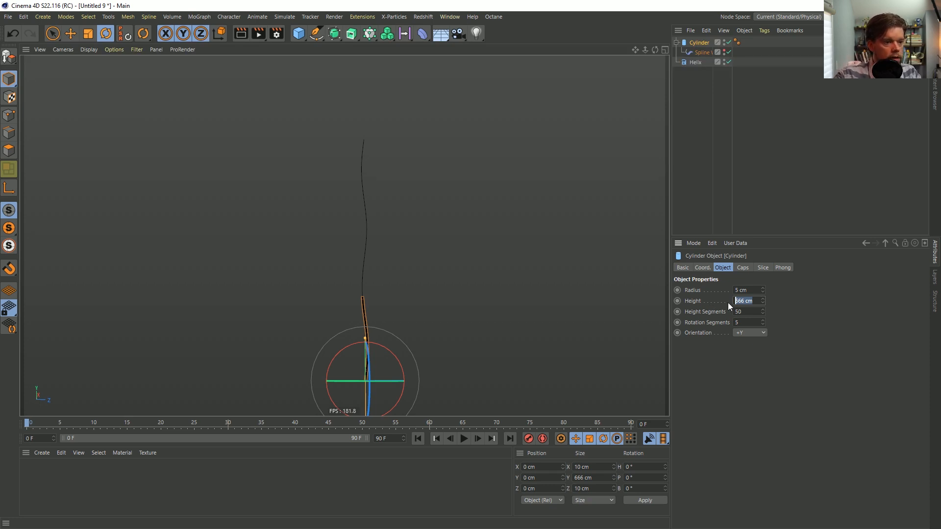
text(1)
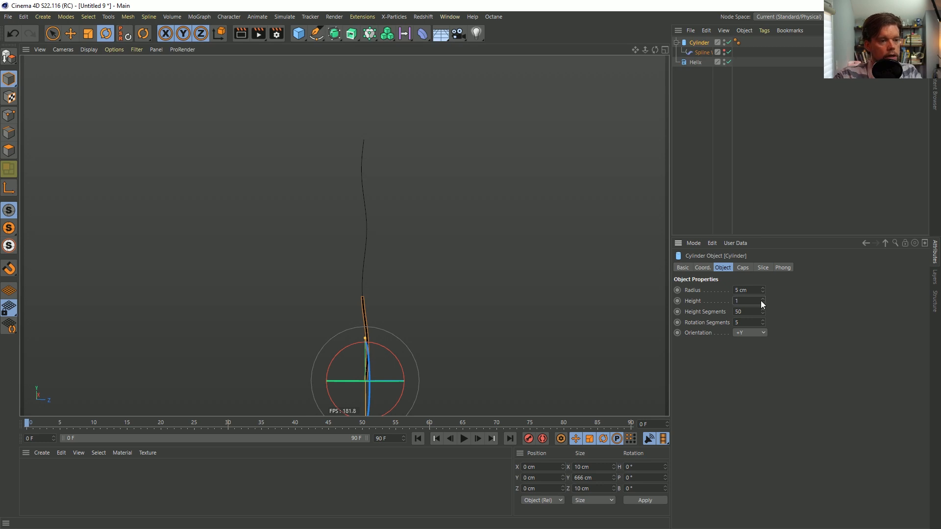
text(200)
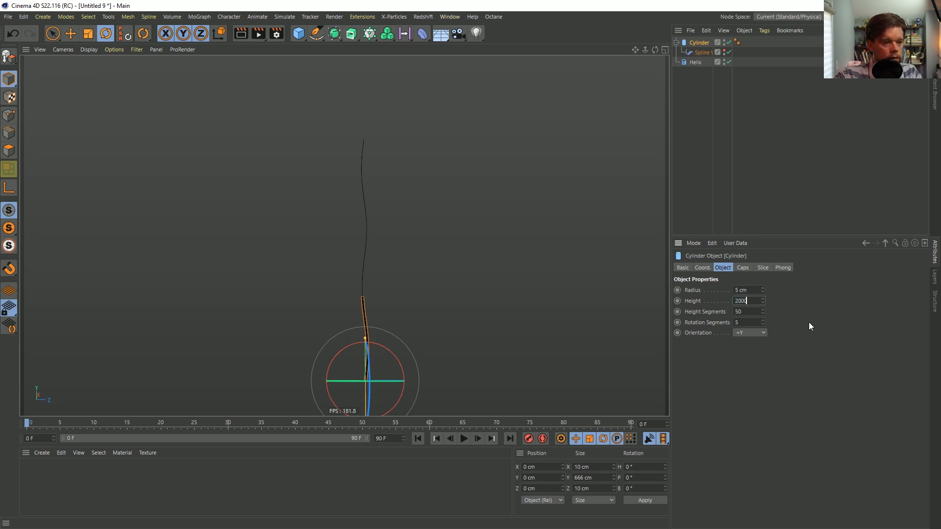
text(0)
key(Return)
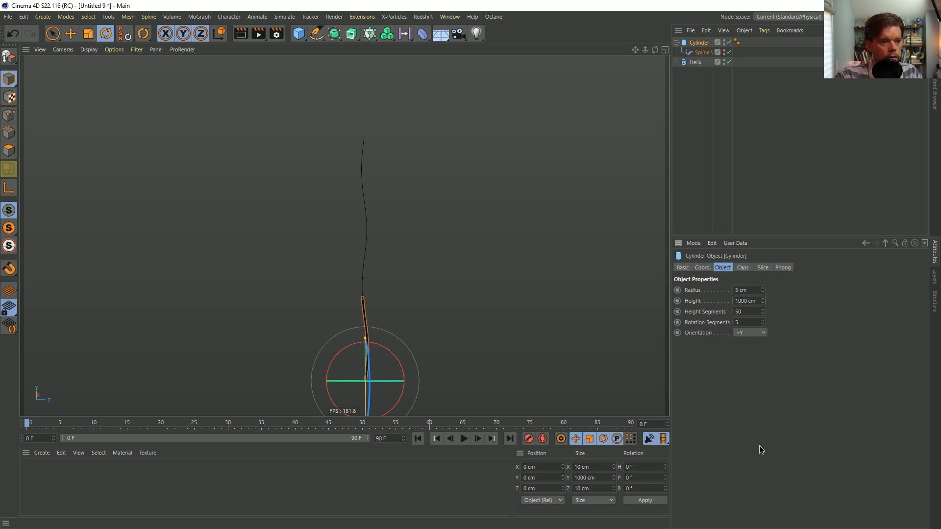
Set the Helix's height to 1000 cm
click(696, 62)
drag(740, 344, 736, 344)
text(1)
key(Return)
alt+right_drag(363, 300, 416, 277)
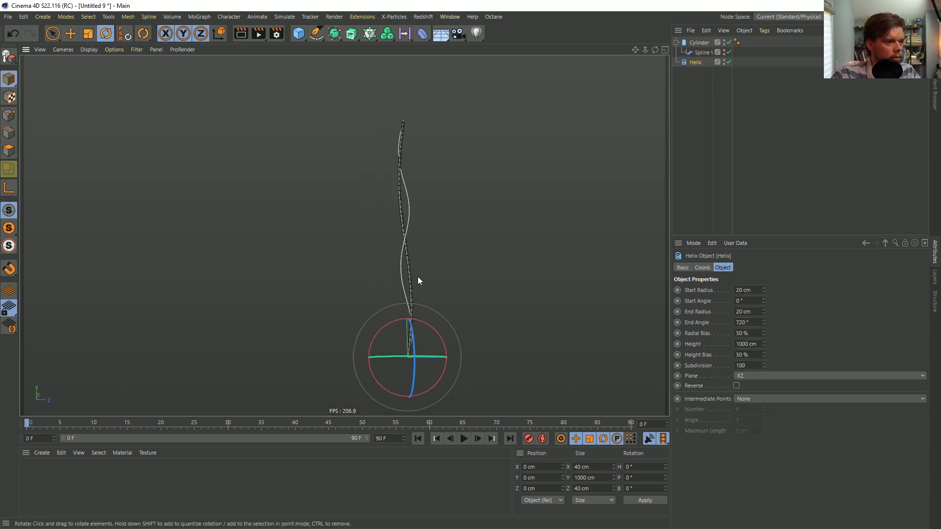
Set the Spline Wrap's Offset to -100% and keyframe it at frame 0
click(697, 52)
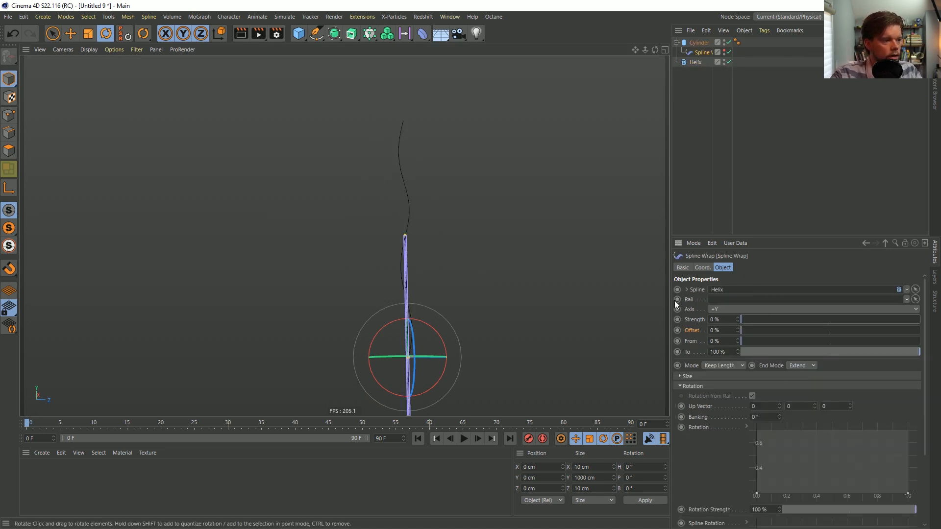
click(722, 81)
click(713, 52)
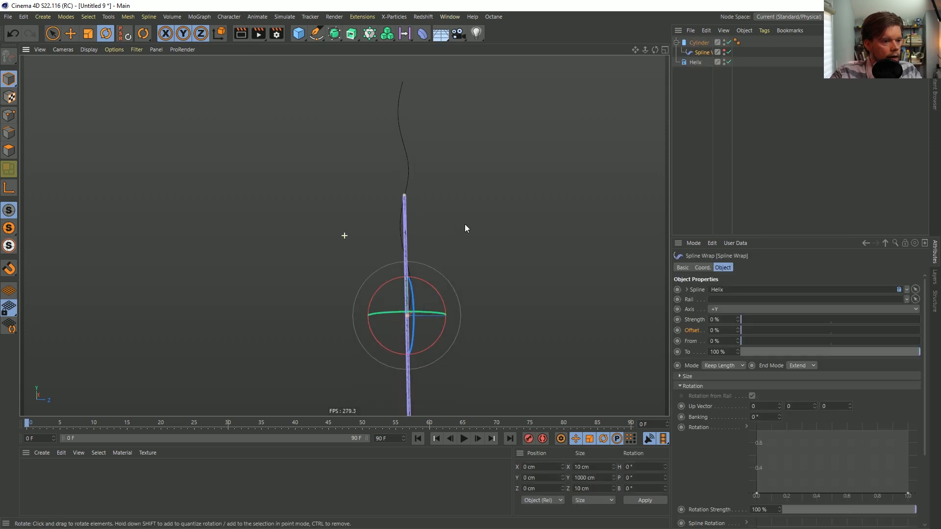
click(719, 330)
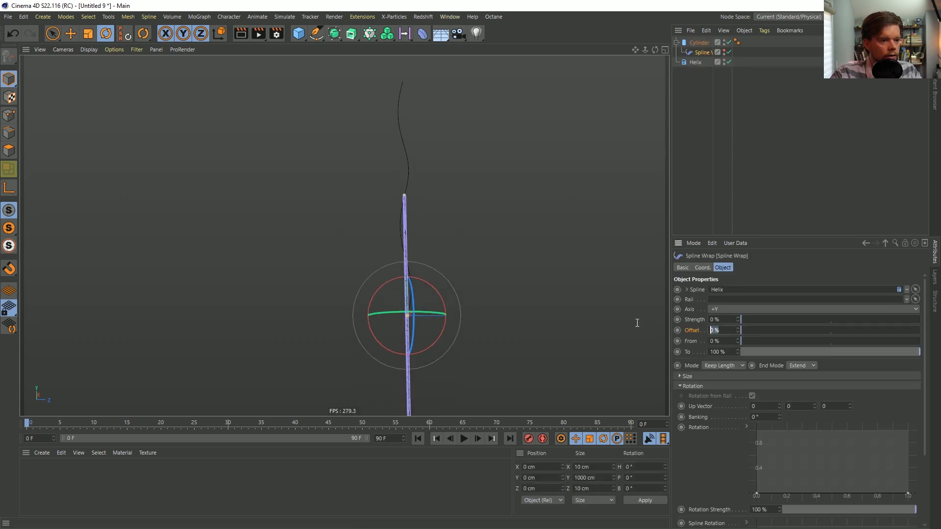
text(-100)
key(Return)
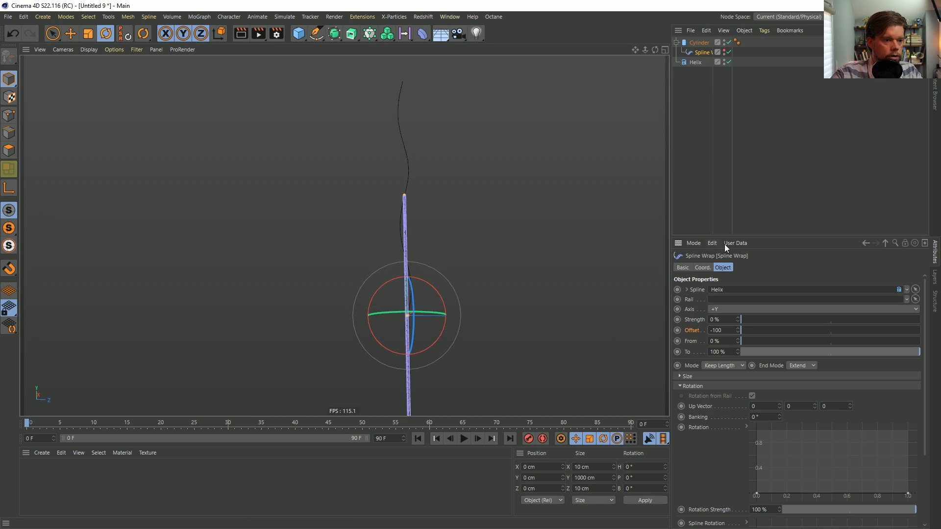
ctrl+click(678, 331)
Extend the animation's length to 200 frames
double_click(389, 438)
text(200)
key(Return)
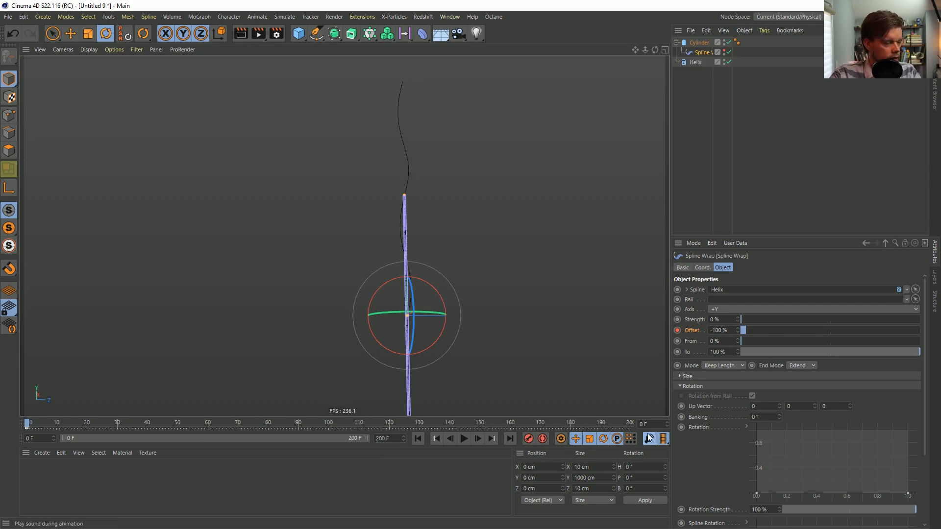
At frame 200, set the Spline Wrap's Offset to 100% and keyframe it
click(631, 423)
double_click(735, 330)
text(100)
key(Return)
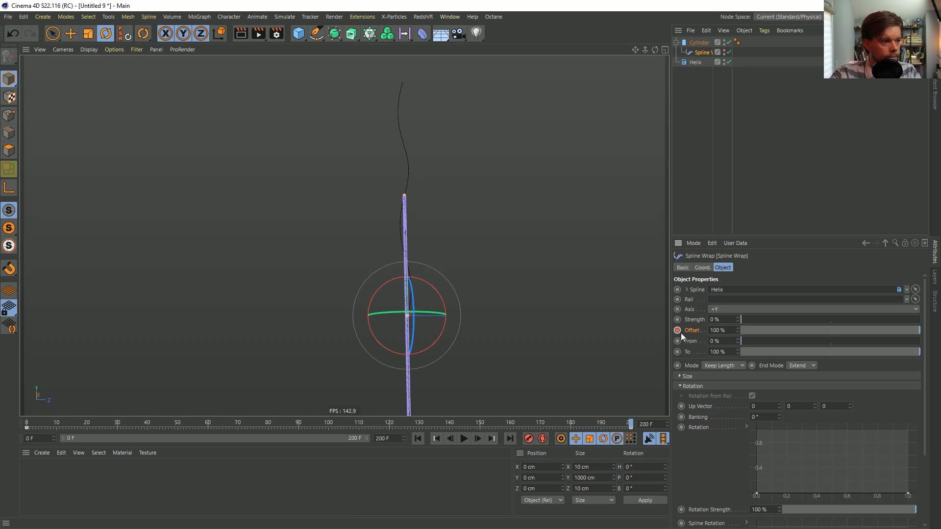
click(746, 194)
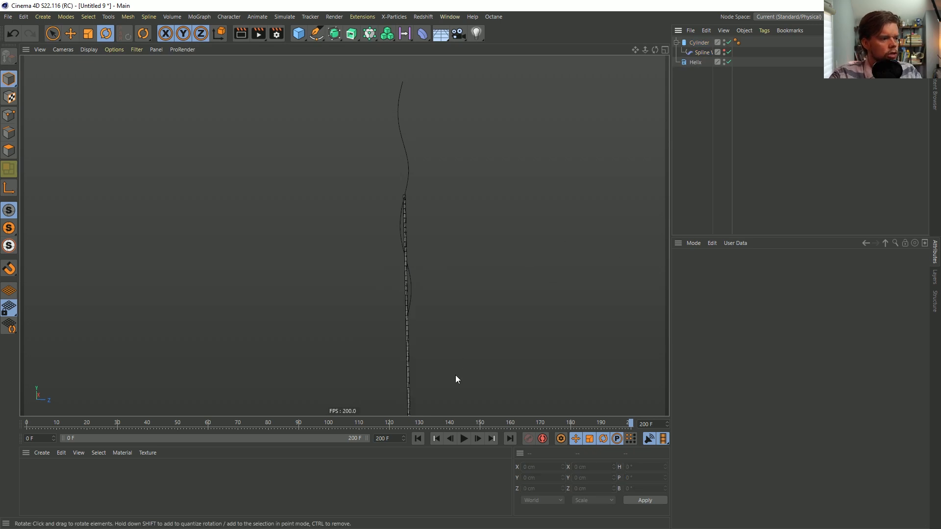
Play the animation from the start, restore the Spline Wrap's Strength so the cylinder follows the helix, and return to frame 0
click(418, 439)
click(464, 438)
click(466, 440)
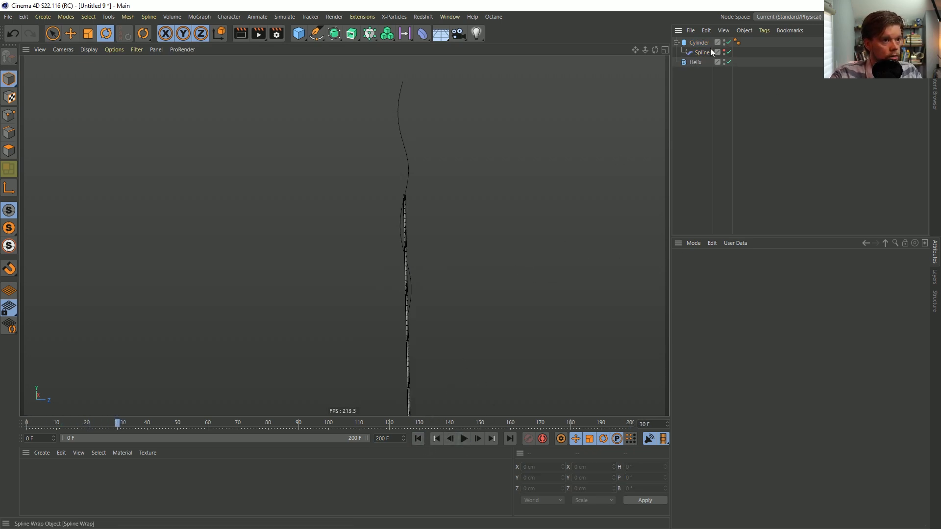
click(715, 51)
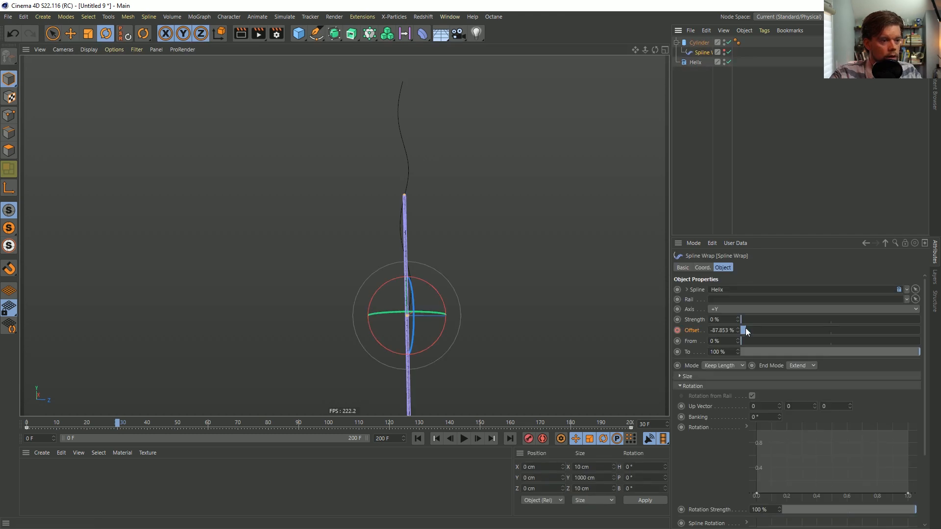
click(752, 202)
click(414, 439)
Play the animation from the first frame in the front view to check how the strand travels along the helix
alt+middle_drag(417, 102, 418, 129)
alt+middle_drag(397, 218, 333, 240)
middle_click(369, 228)
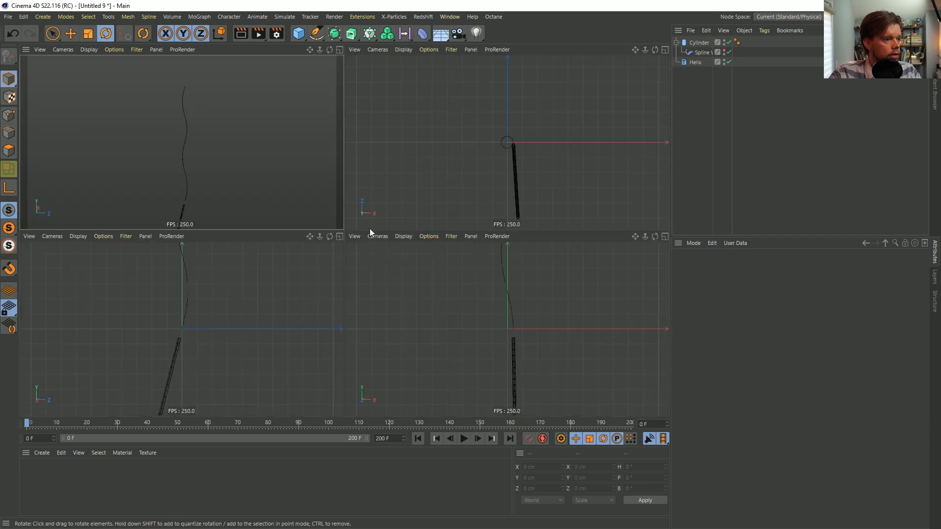
middle_click(520, 316)
alt+middle_drag(389, 178, 313, 364)
alt+right_drag(313, 334, 290, 354)
alt+right_drag(313, 301, 319, 286)
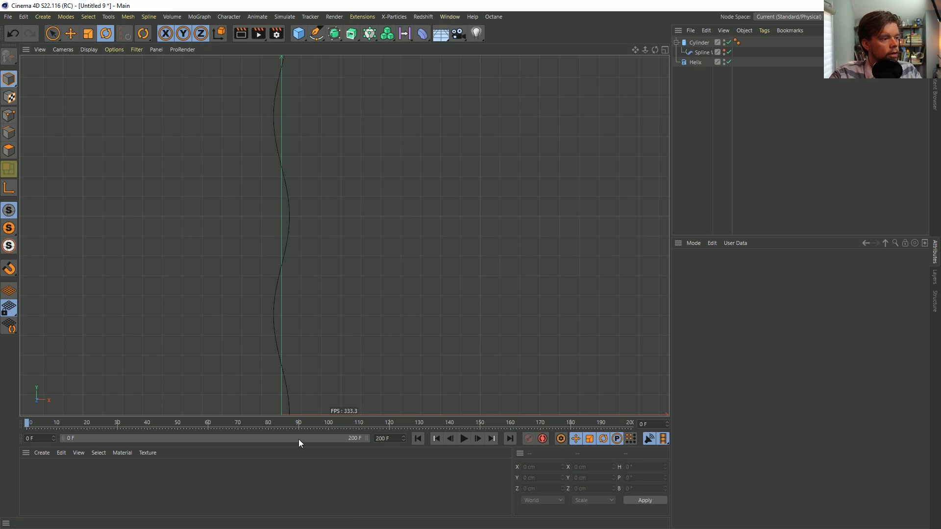
click(467, 444)
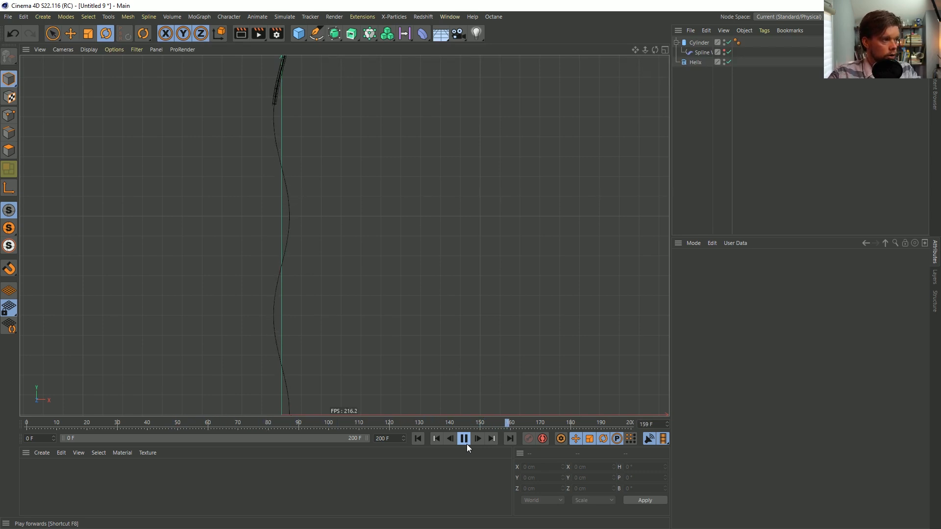
click(465, 439)
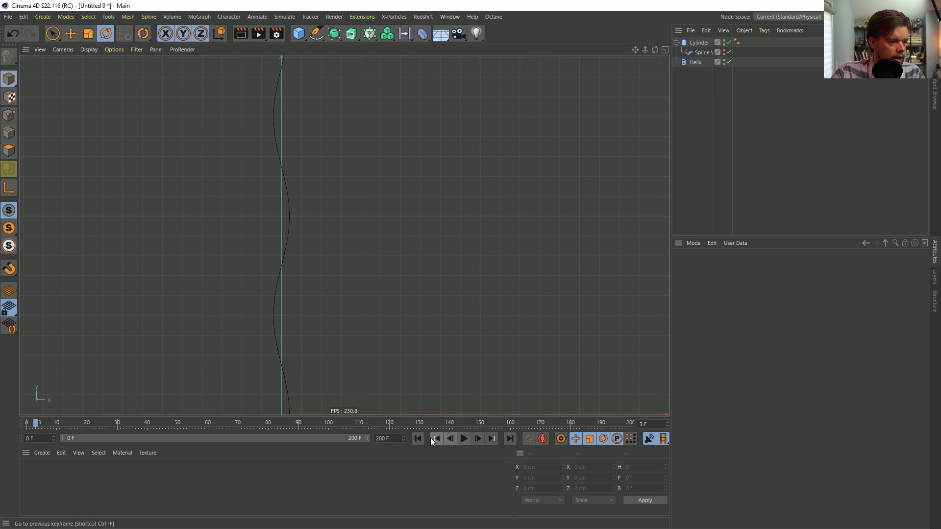
click(418, 438)
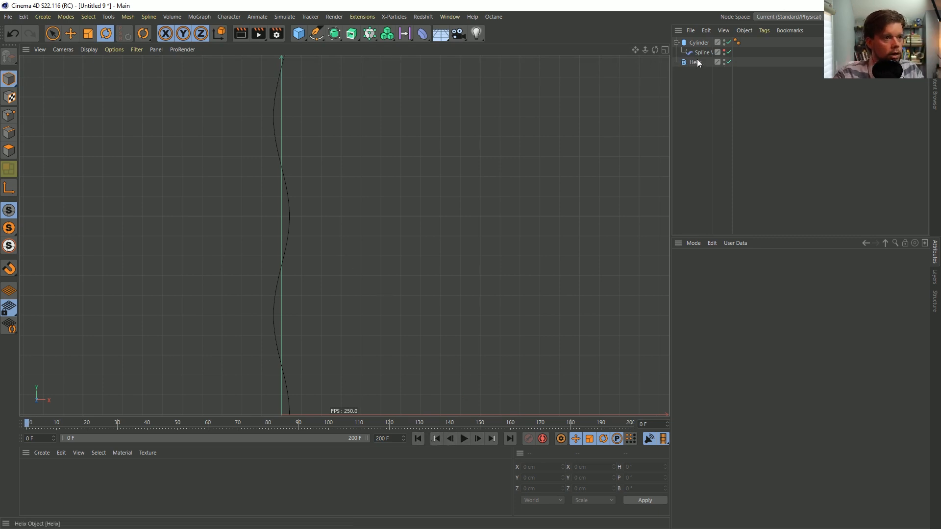
click(463, 440)
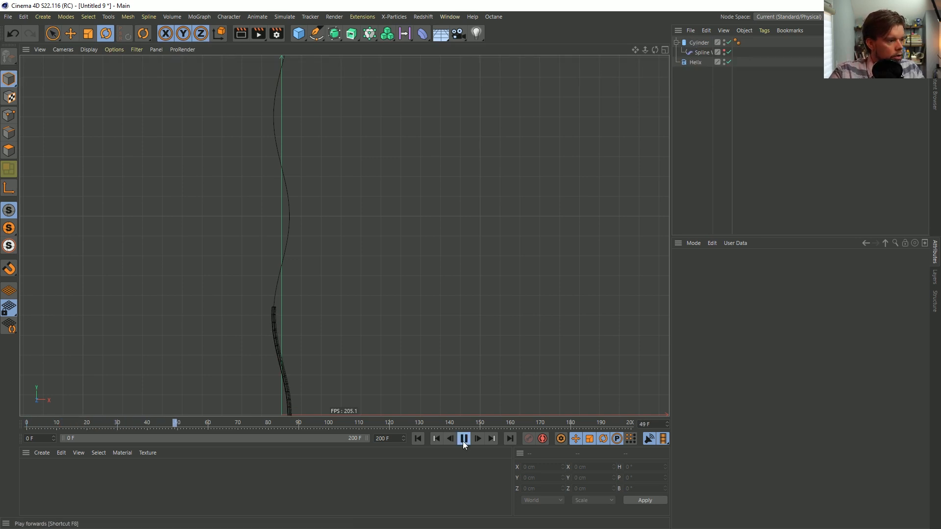
click(462, 441)
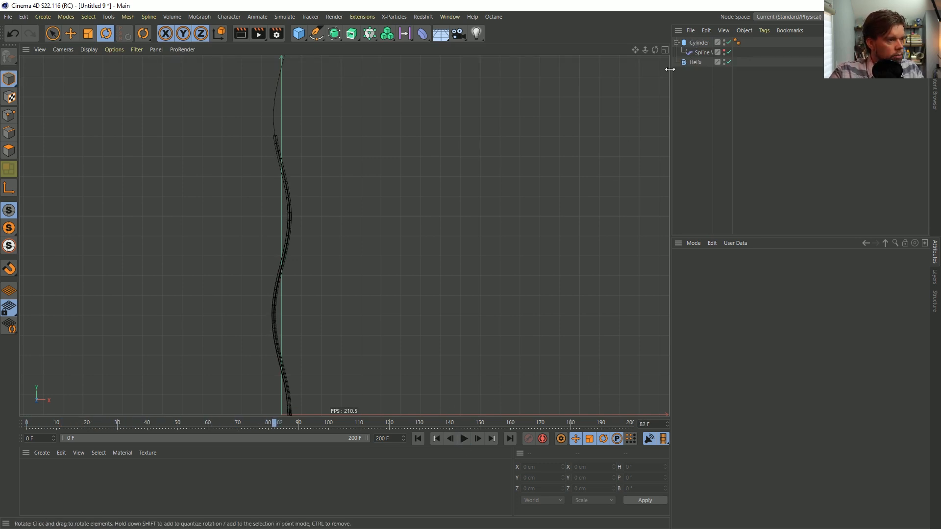
Reduce the Cylinder's height segments to 30 and replay the animation from the first frame
click(697, 43)
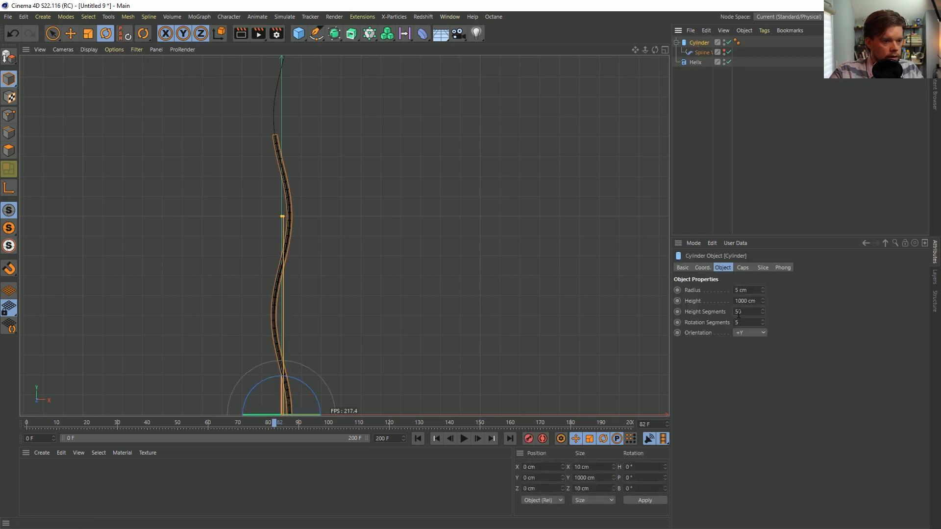
click(695, 128)
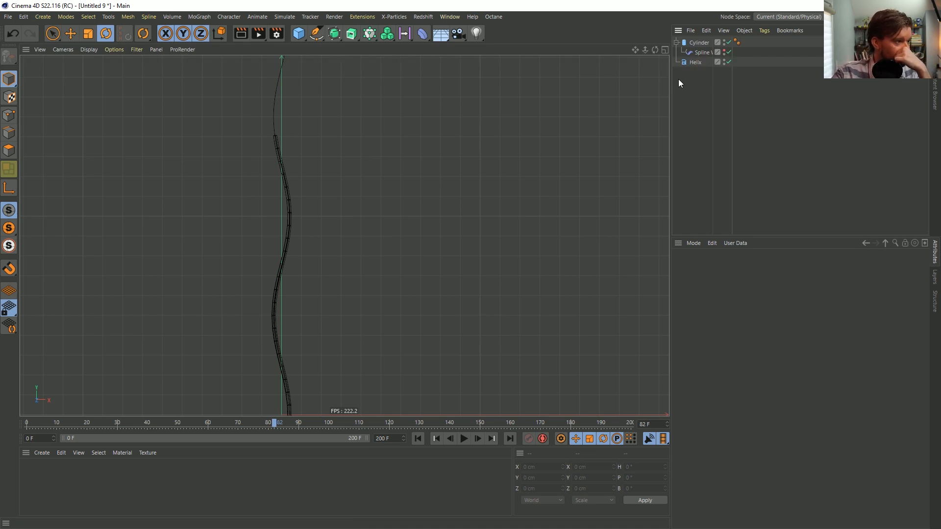
click(422, 438)
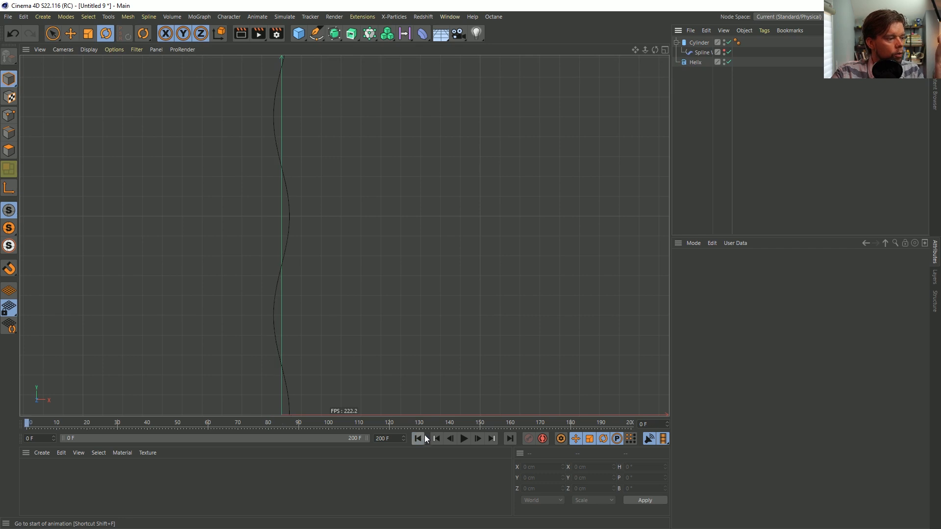
click(464, 438)
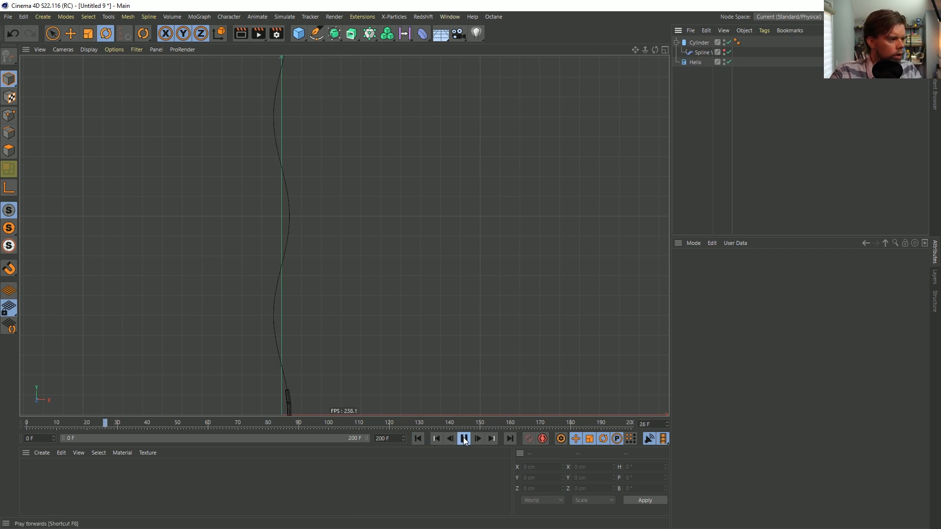
click(463, 438)
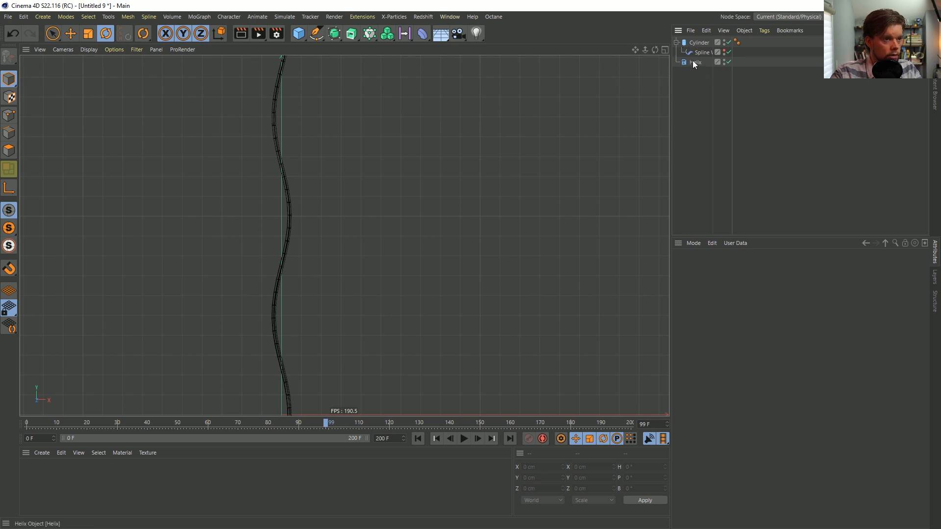
Create a Null and place the Cylinder and the Helix inside it as children
click(676, 43)
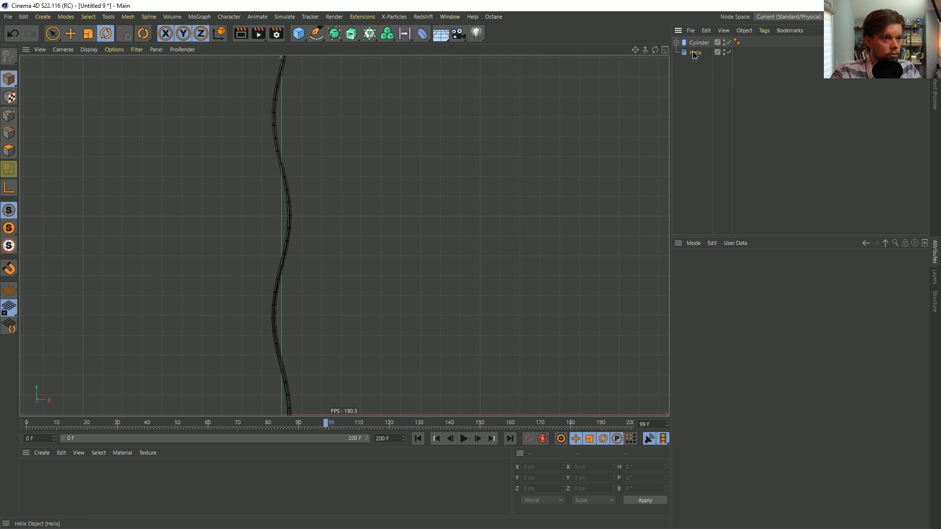
click(692, 51)
click(47, 18)
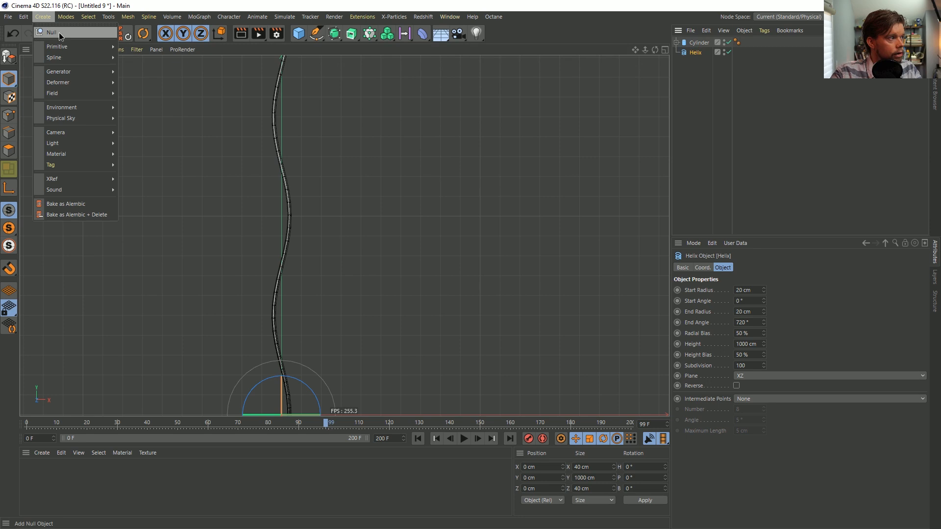
click(58, 33)
click(699, 53)
shift+click(696, 62)
drag(696, 52, 694, 43)
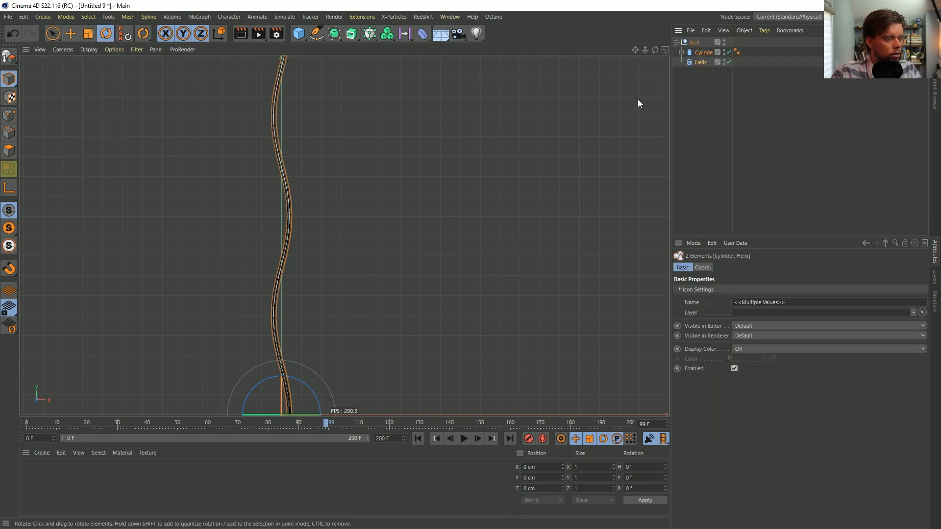
click(693, 43)
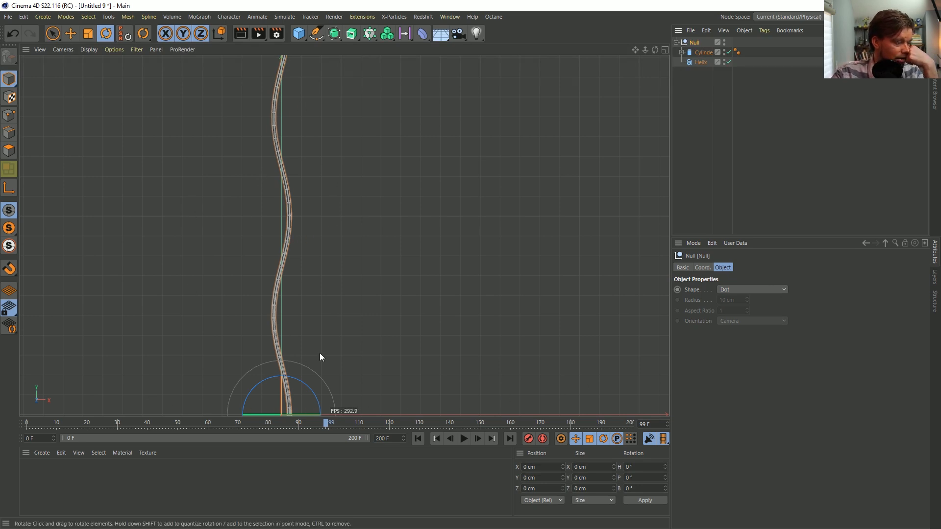
Save the scene in the SceneFiles folder as [4a]ProjectedOnHairs.c4d
click(710, 51)
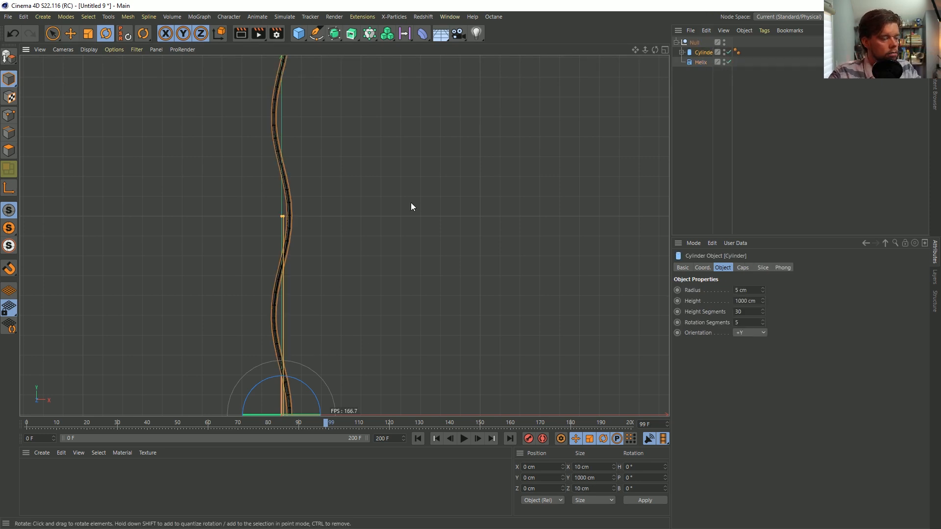
key(ctrl+s)
click(168, 96)
click(168, 103)
click(78, 358)
click(74, 359)
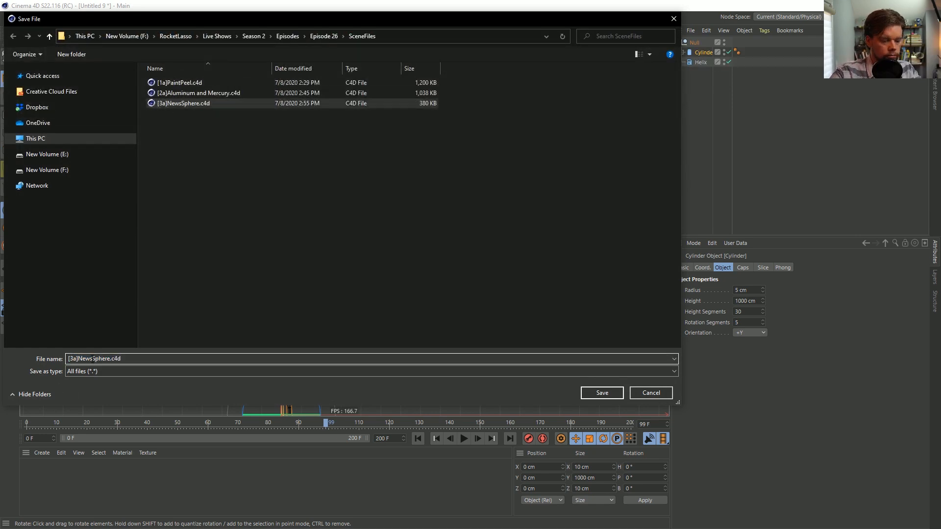
key(BackSpace)
text(4)
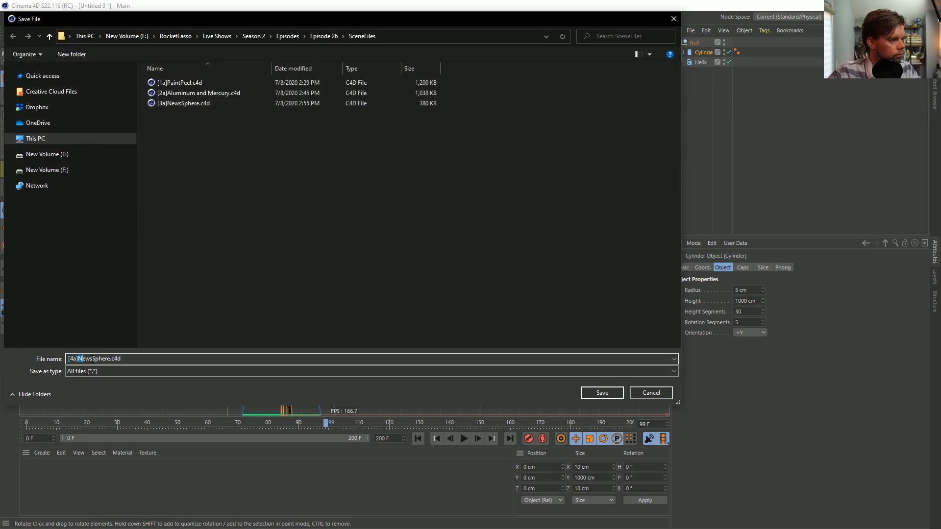
double_click(93, 358)
text(ProjectedOnHairs)
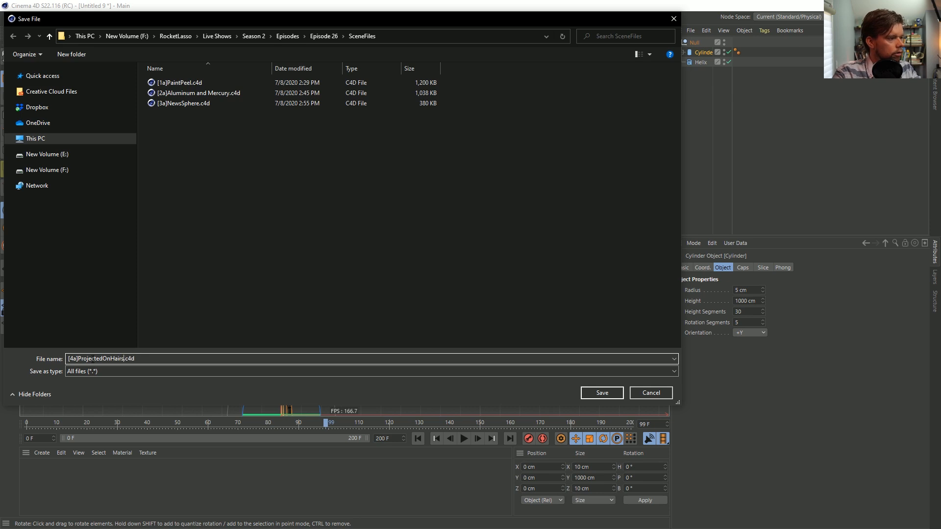
key(Return)
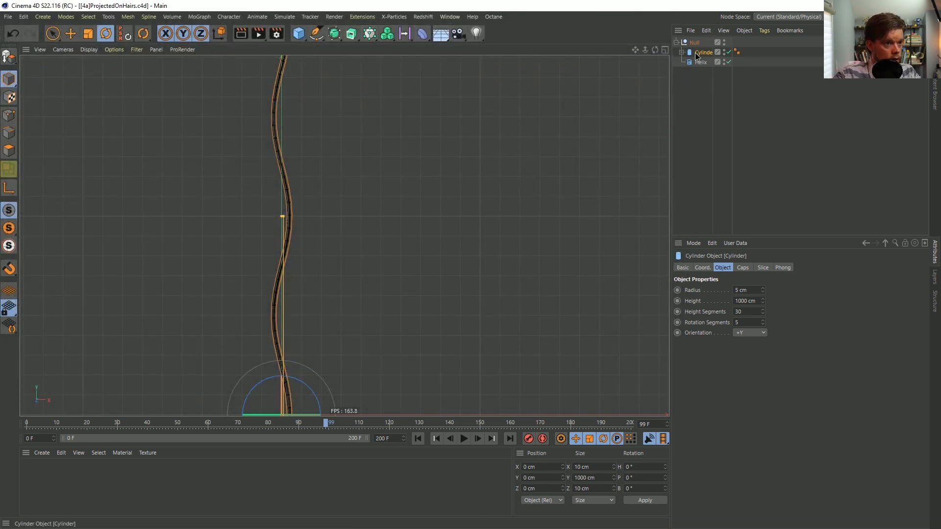
Make the Cylinder editable and place the Null holding the strand inside a new Cloner
key(c)
click(680, 52)
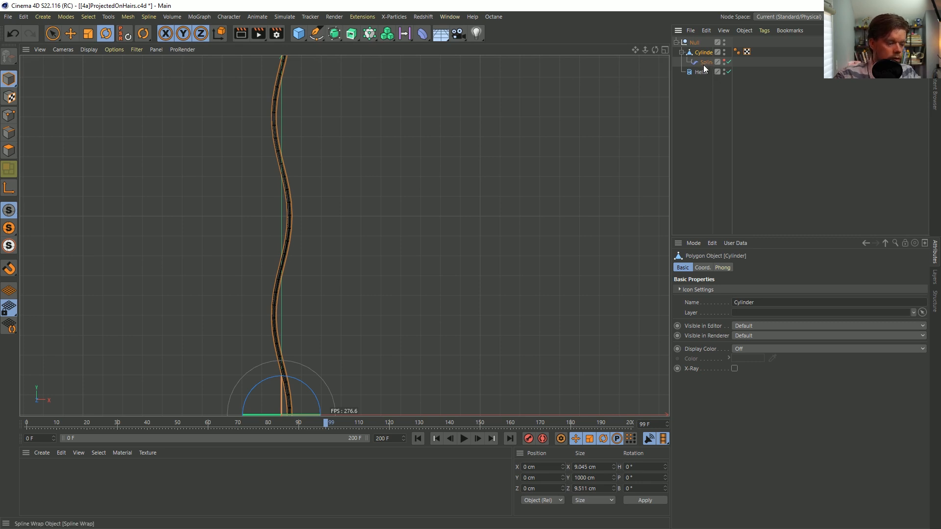
click(387, 33)
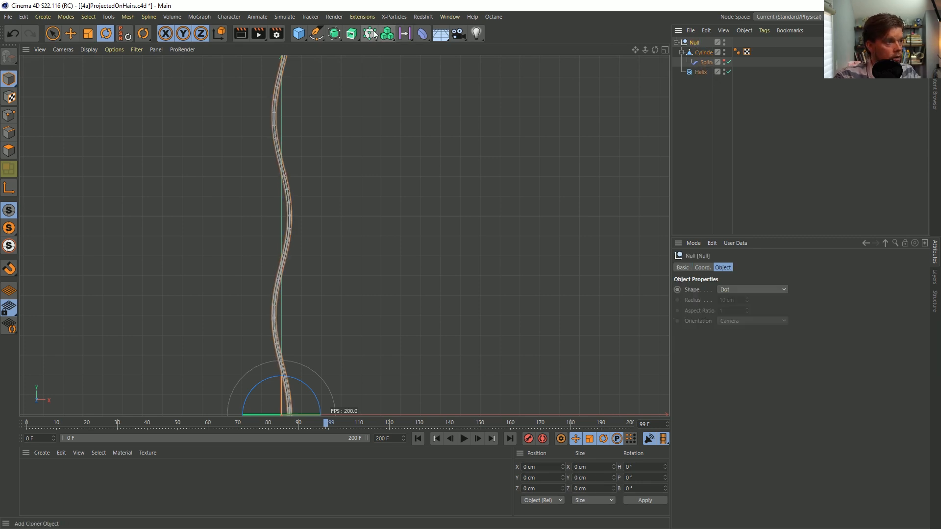
drag(694, 52, 701, 42)
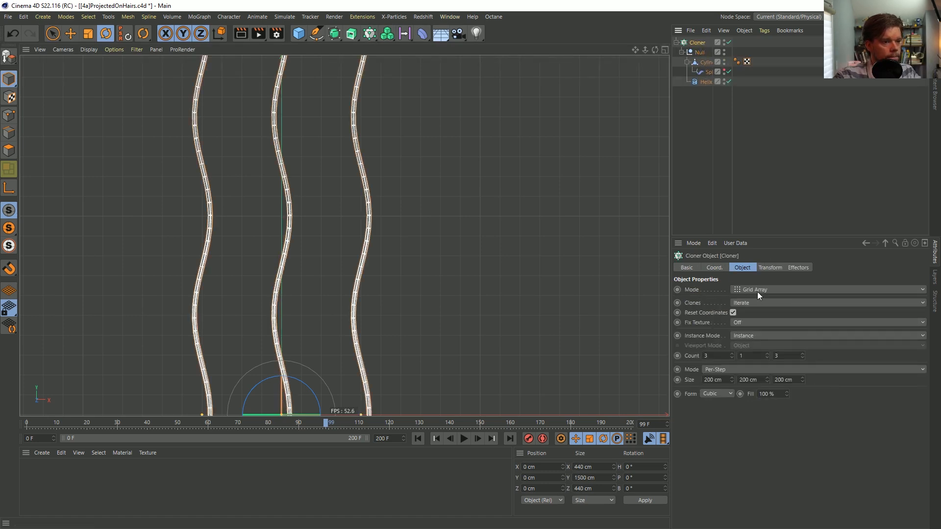
click(757, 292)
click(748, 298)
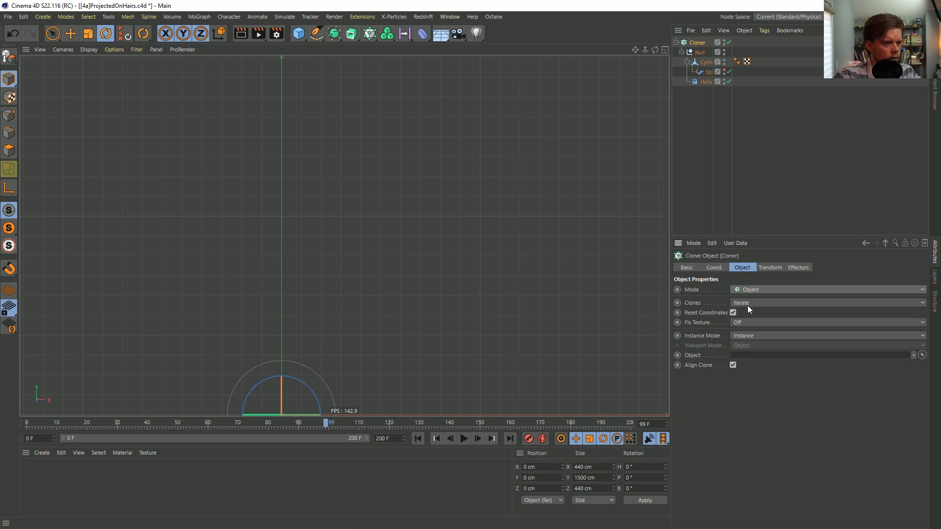
key(ctrl+z)
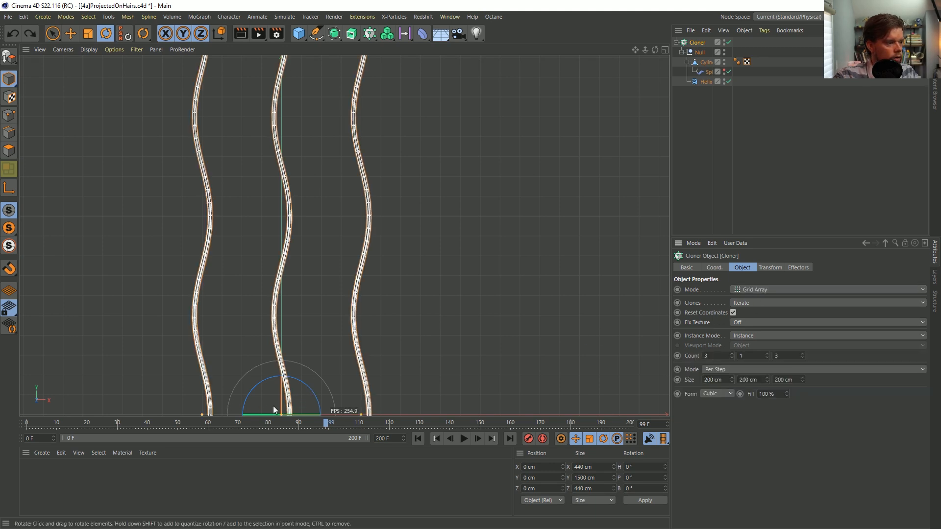
Set the Cloner's grid array to Endpoint mode with a count of 65 × 1 × 1 and a size of 1133 × 0 × 0 cm
drag(735, 358, 813, 356)
double_click(804, 356)
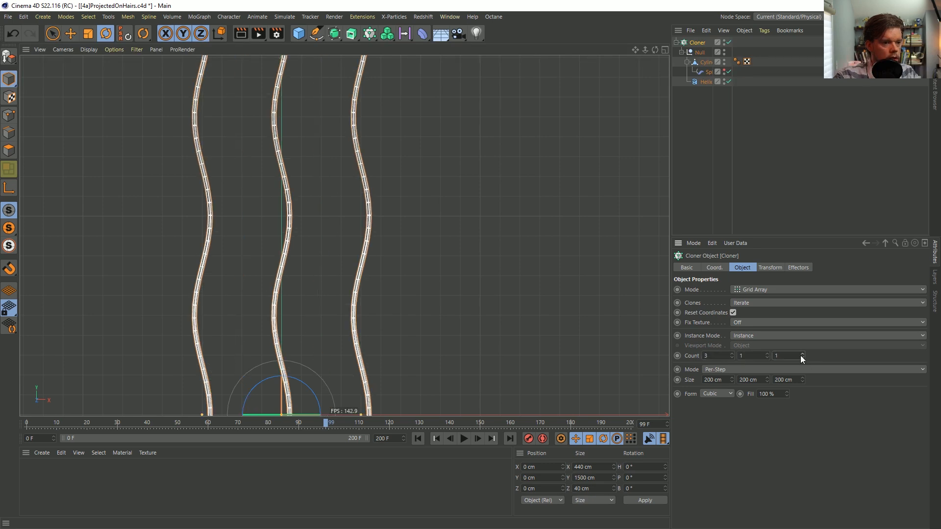
click(728, 372)
click(729, 389)
alt+middle_drag(301, 354, 361, 364)
drag(732, 379, 731, 336)
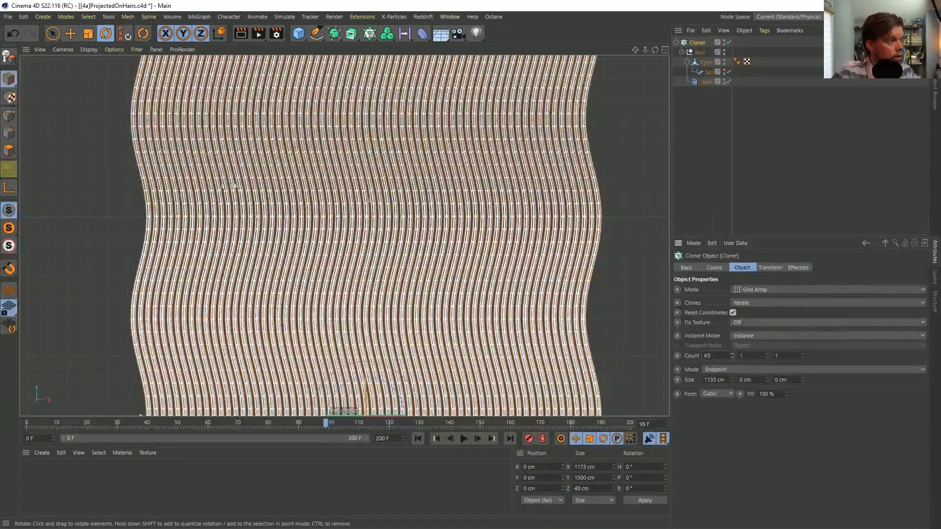
drag(733, 354, 732, 353)
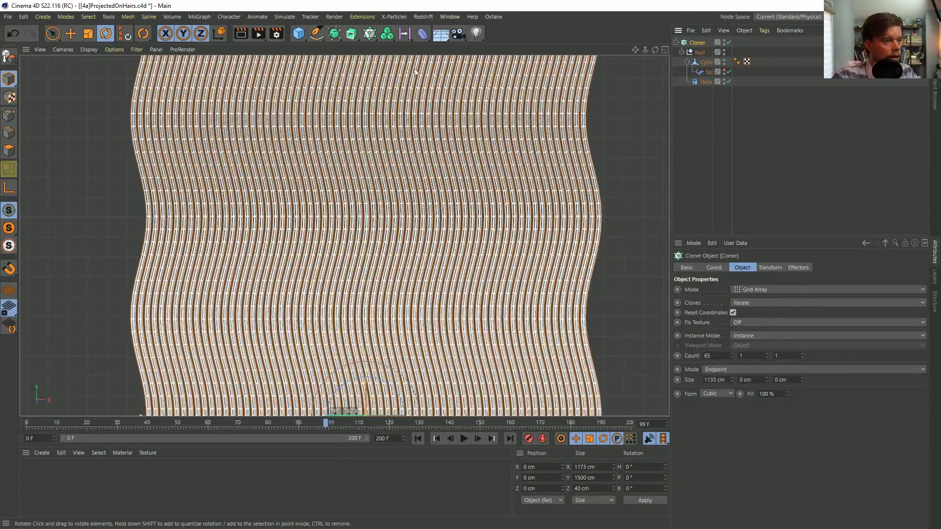
Add a Random effector to the Cloner with position disabled, rotation enabled and the heading rotation set to 360°
click(382, 34)
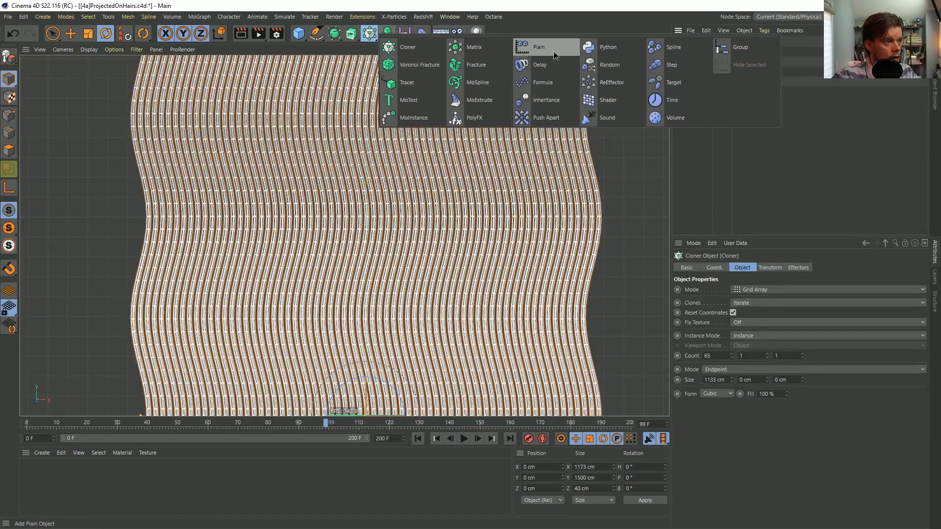
click(604, 64)
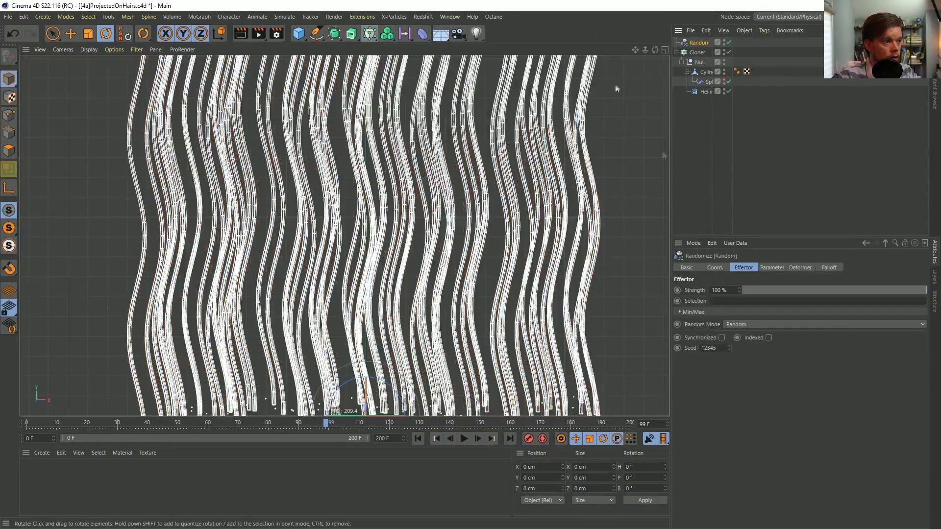
click(771, 267)
click(713, 309)
click(803, 309)
drag(832, 320, 742, 319)
text(360)
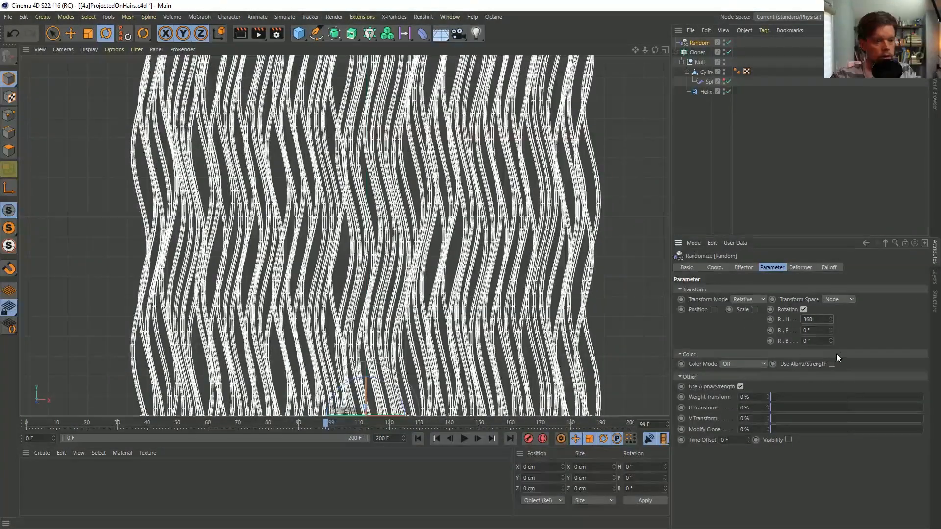
key(Return)
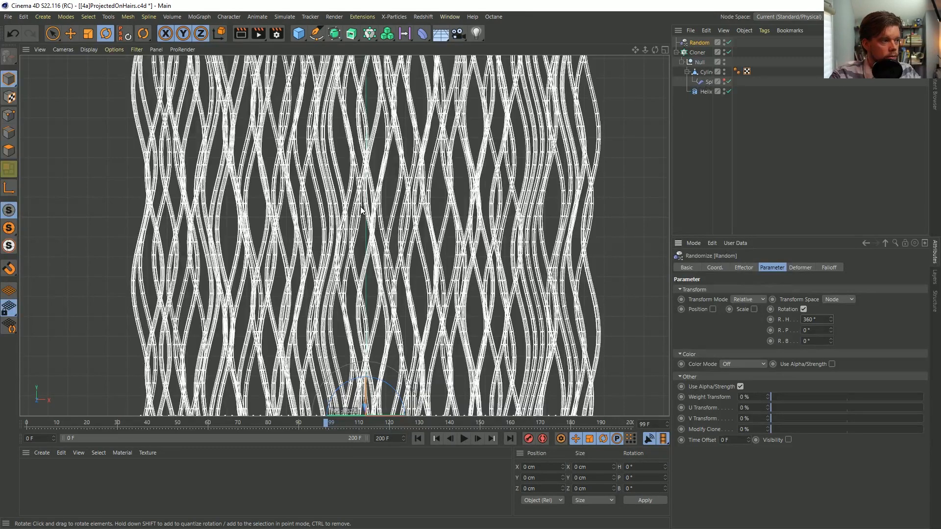
Set the Cloner's X count to 100 strands and clear the object selection
click(697, 53)
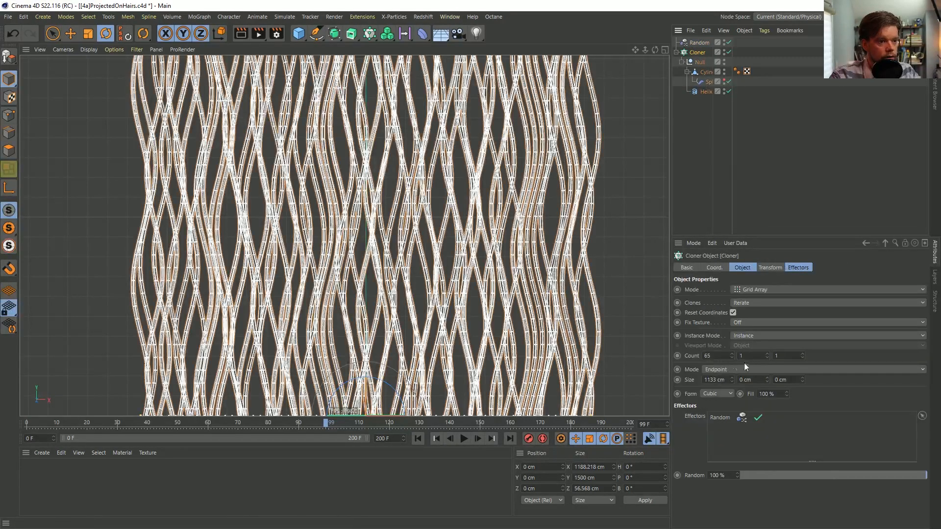
drag(721, 356, 692, 358)
text(100)
key(Return)
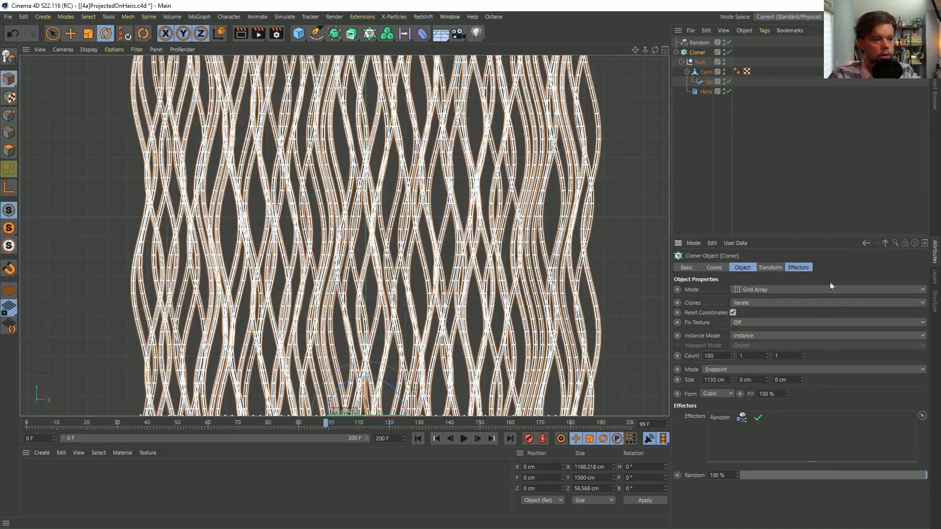
click(710, 148)
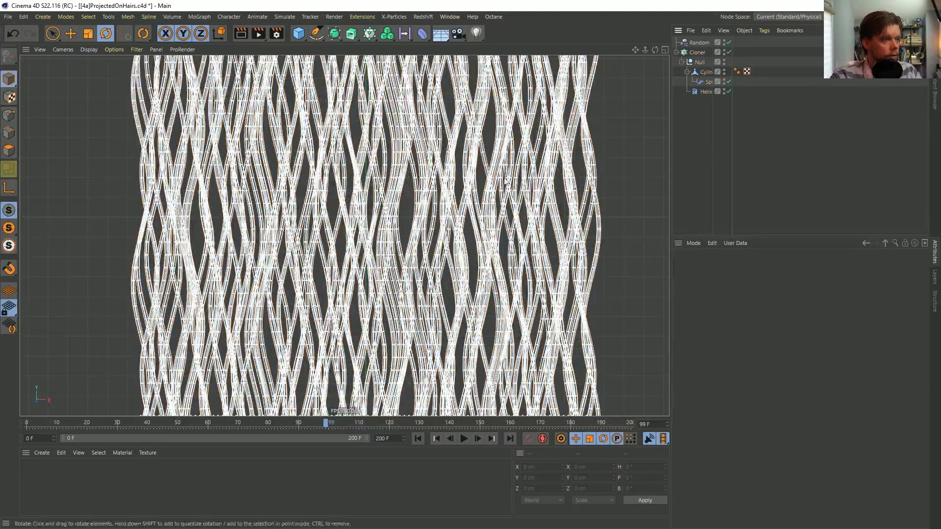
Inspect the cloned strands from several angles in the perspective view and return to the front view
middle_click(283, 162)
middle_click(284, 167)
alt+drag(336, 196, 235, 235)
alt+drag(339, 221, 507, 231)
alt+drag(375, 216, 357, 245)
alt+right_drag(314, 264, 376, 211)
middle_click(492, 198)
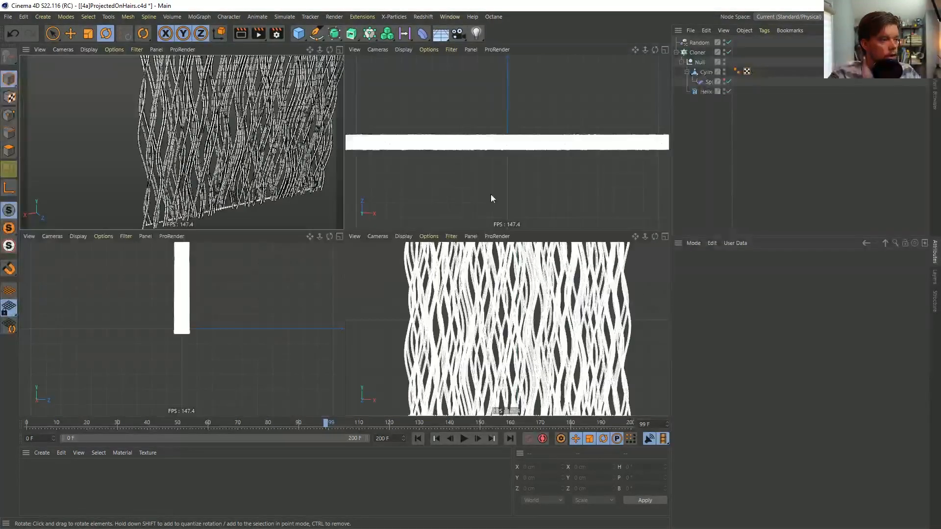
middle_click(402, 274)
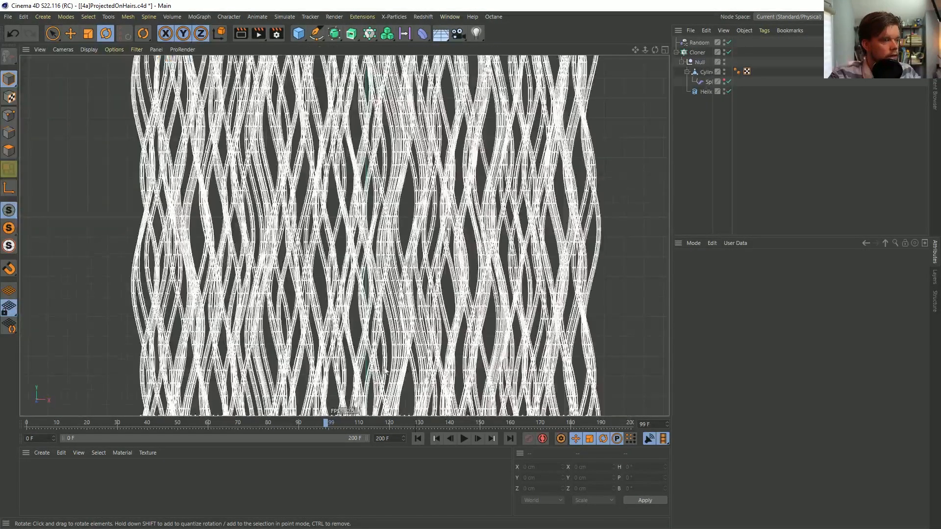
Play the strand growth from the first frame, stop it and advance frame by frame to frame 100
click(416, 439)
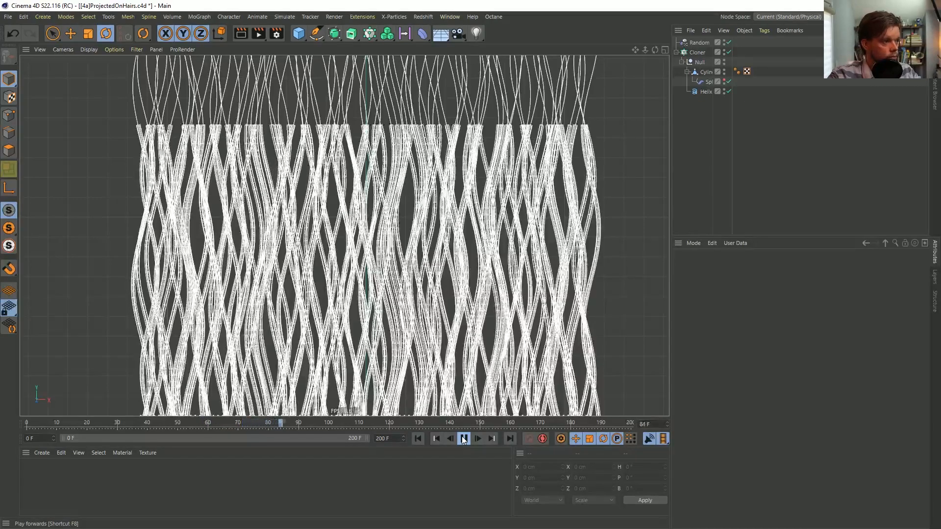
click(464, 439)
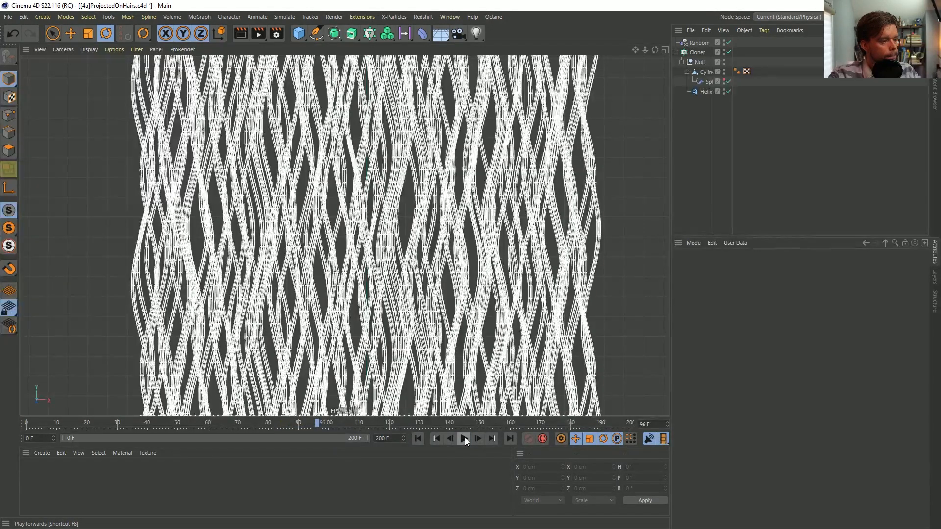
click(478, 439)
click(478, 438)
click(478, 438)
click(477, 439)
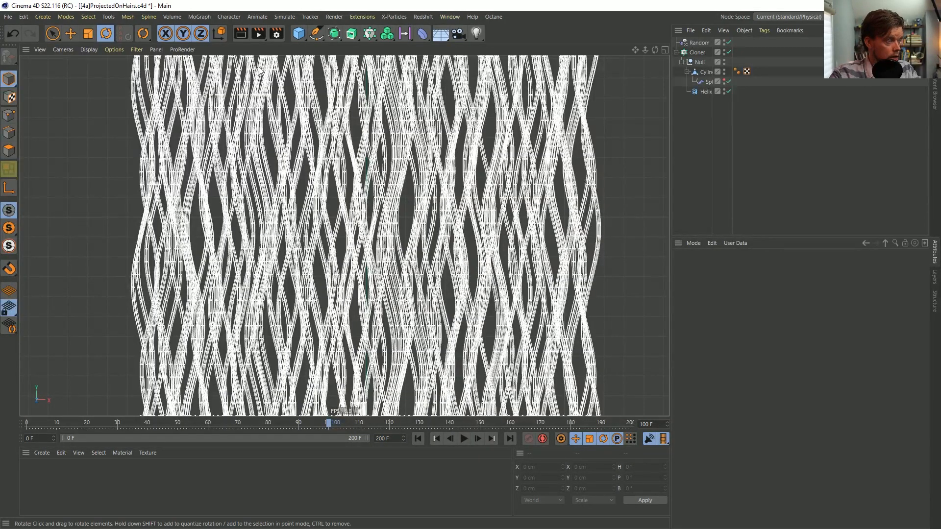
Save the scene as a new version named [4b]ProjectedOnHairs.c4d in the SceneFiles folder
key(ctrl+shift+s)
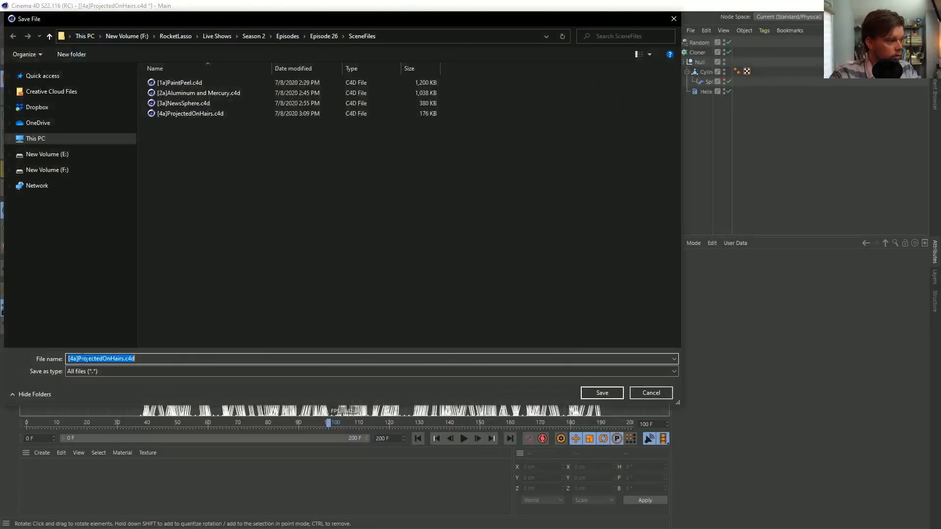
click(77, 359)
key(BackSpace)
text(b)
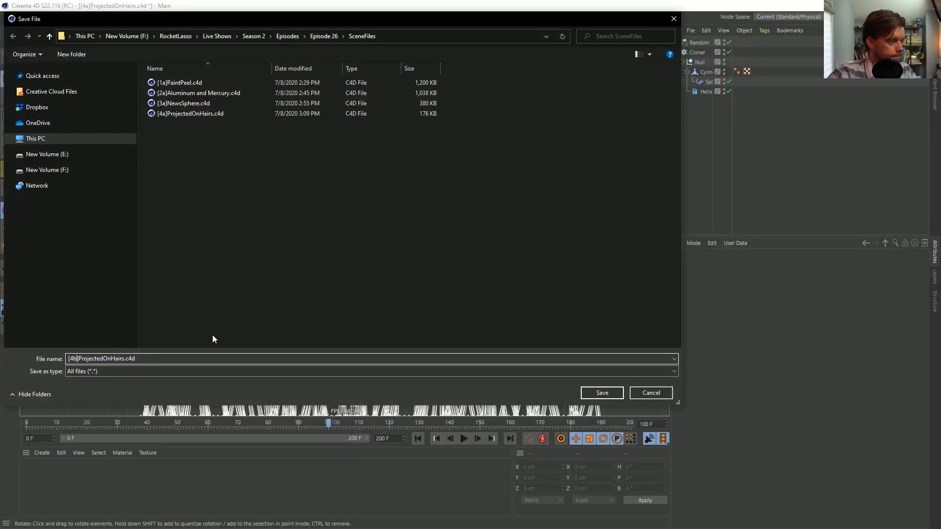
key(Return)
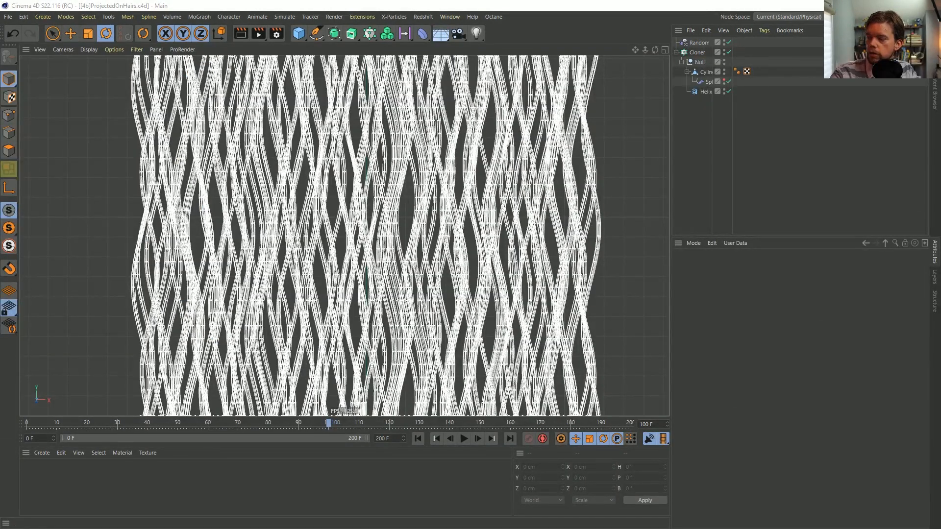
Switch to Photoshop and take a screen capture of the ROCKET LASSO LIVE banner area in [2_Ep]MainEpNumber.psd
key(alt+Tab)
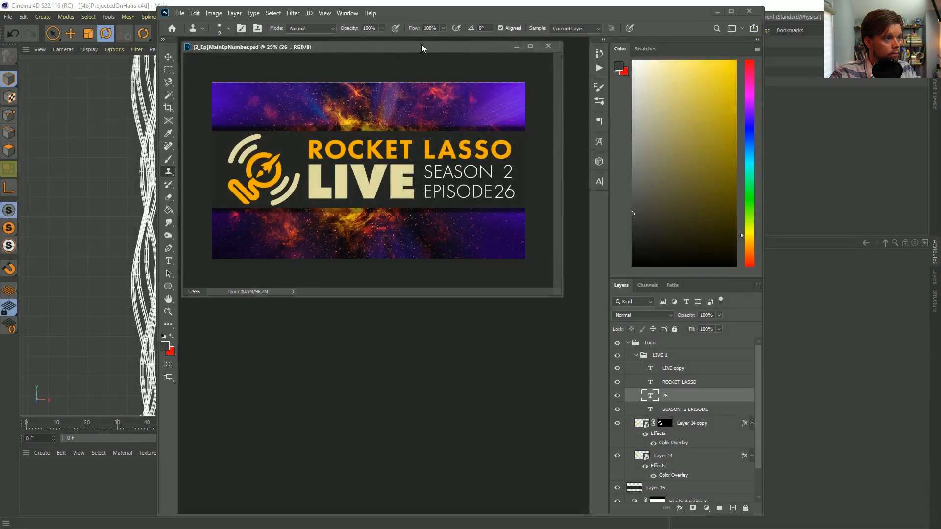
drag(422, 48, 391, 138)
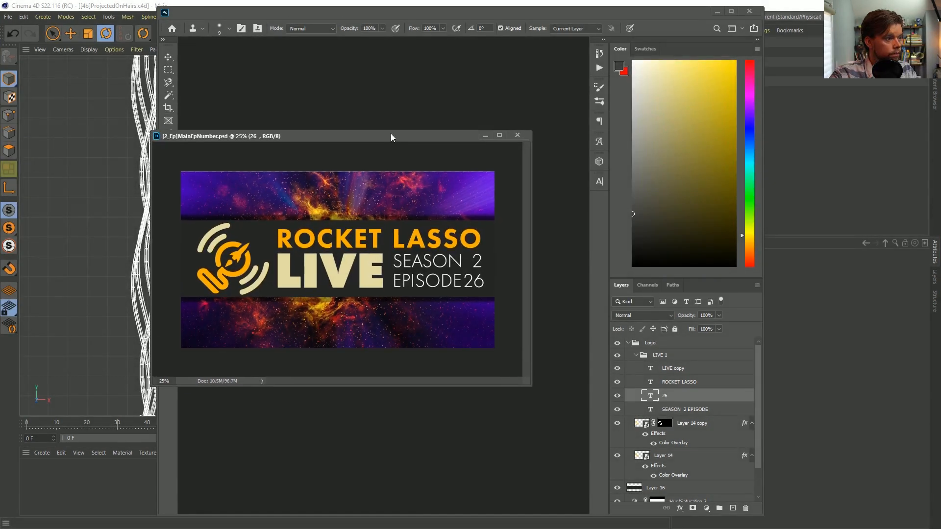
drag(531, 387, 628, 447)
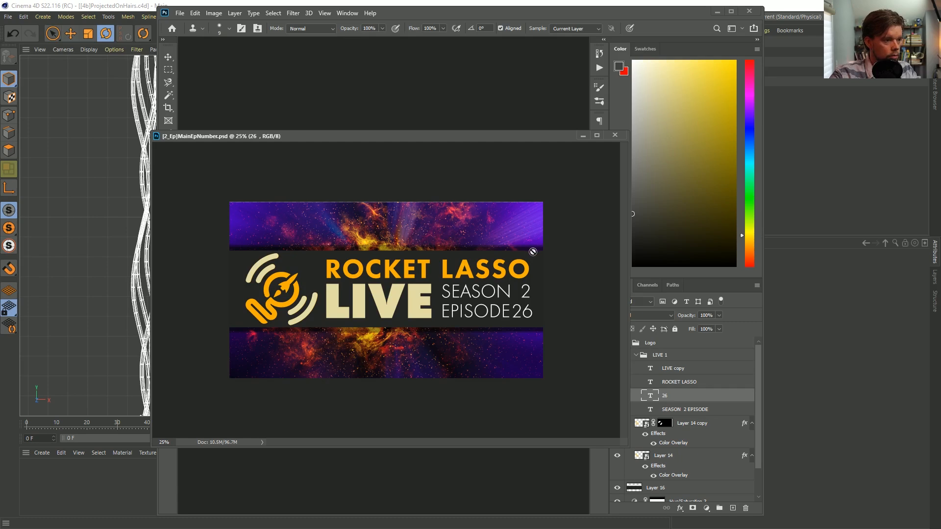
key(Print)
drag(540, 254, 240, 328)
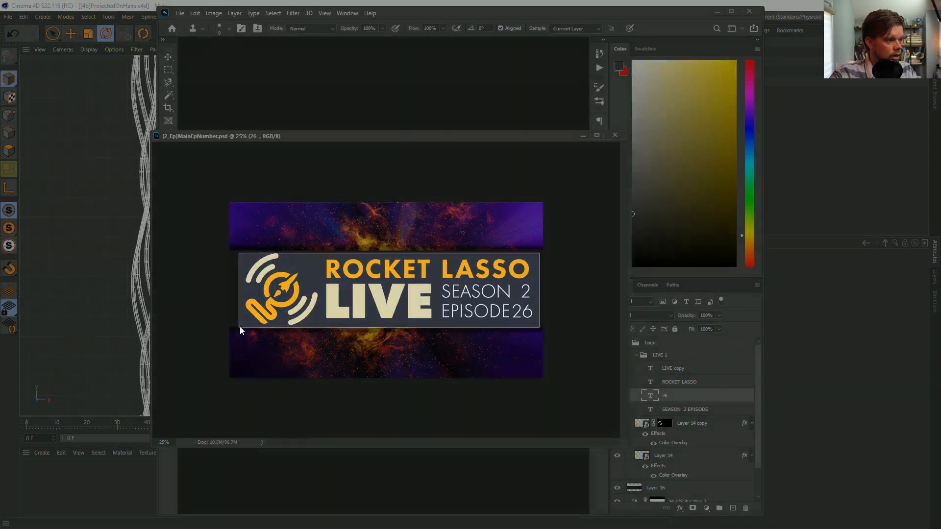
Create a new 614 × 153 pixel document from the clipboard preset and paste the captured banner into it
key(ctrl+n)
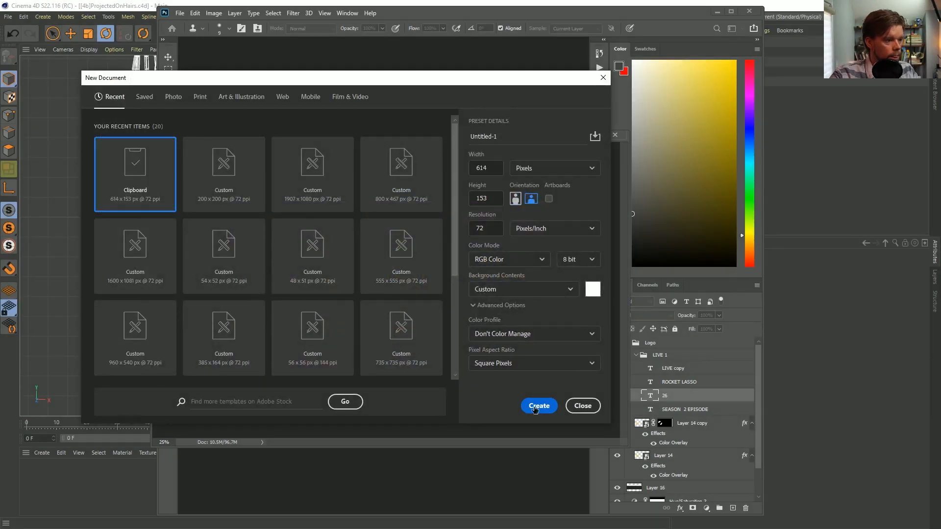
click(539, 406)
key(ctrl+v)
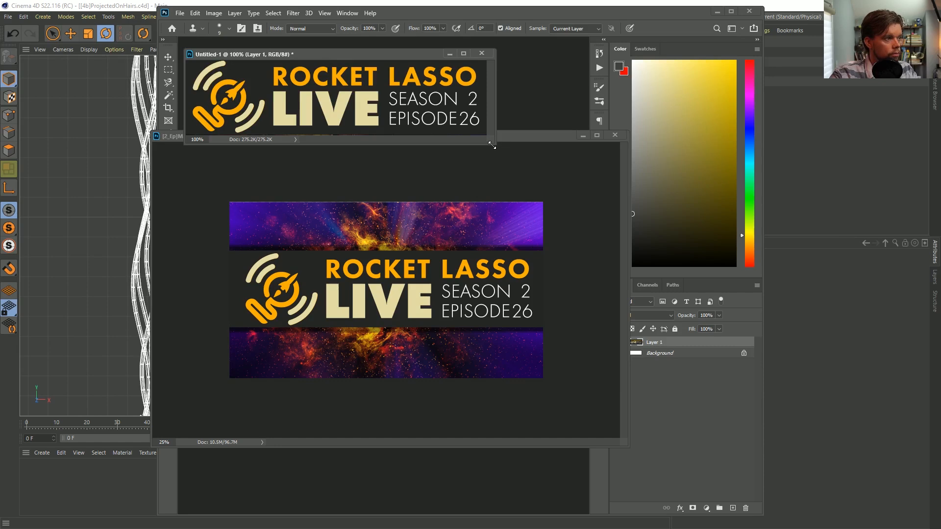
Choose JPEG as the save format and create a destination folder named tex inside Episode 26's SceneFiles folder
key(ctrl+shift+s)
click(349, 415)
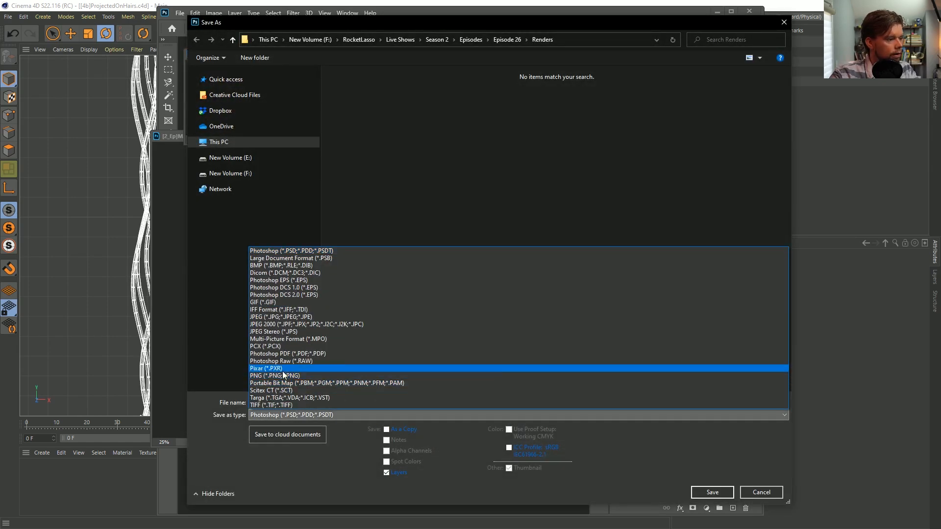
click(283, 317)
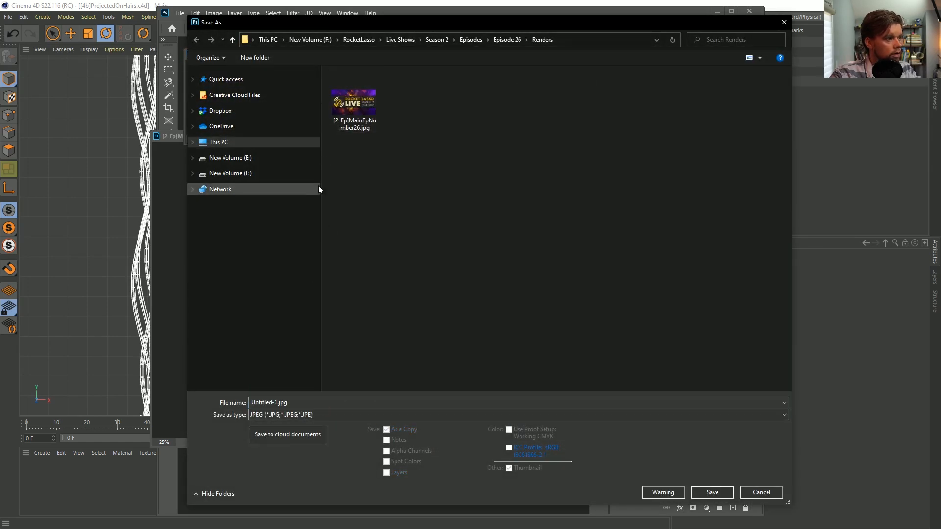
click(193, 78)
click(227, 92)
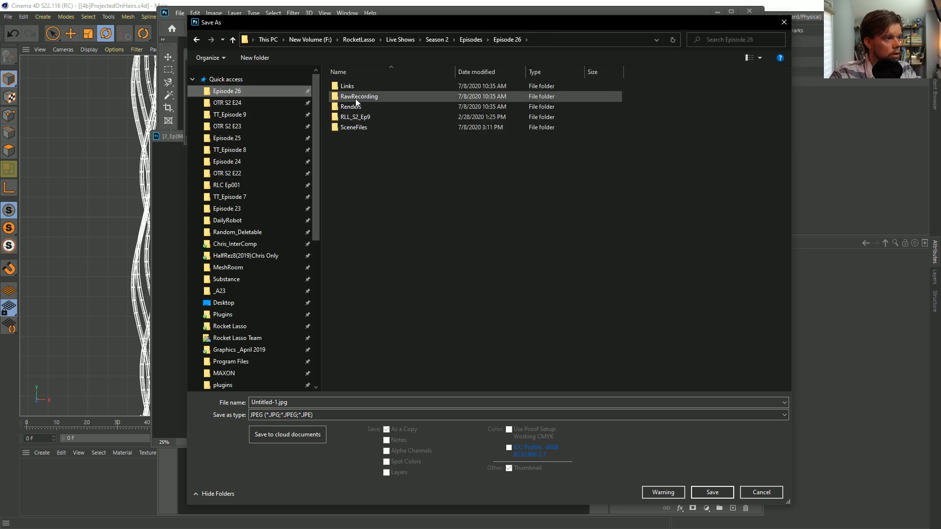
double_click(357, 127)
right_click(364, 184)
mouse_move(310, 317)
click(380, 315)
text(tex)
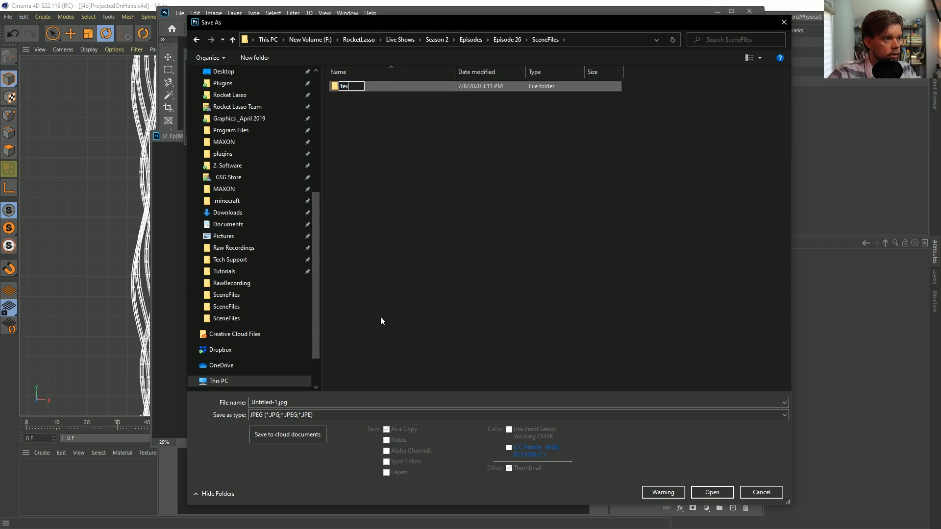
key(Return)
double_click(338, 86)
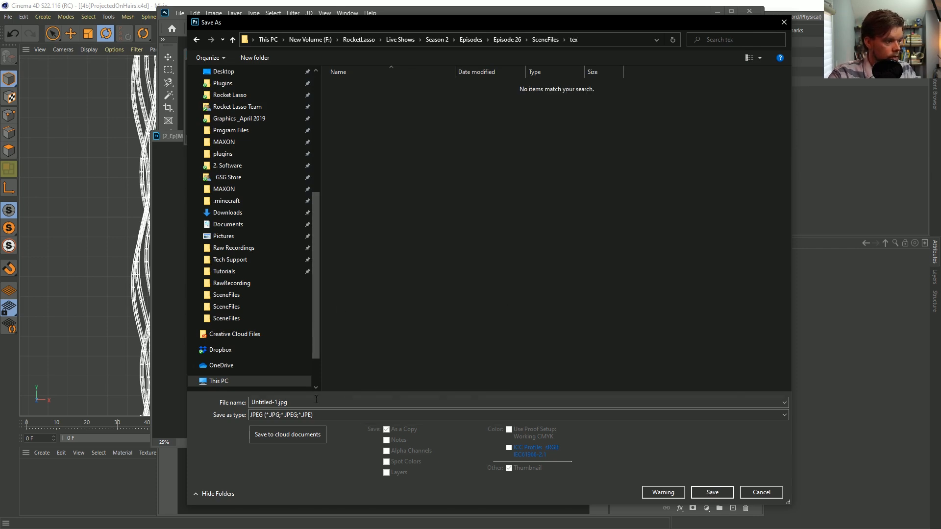
Save the banner as ProjectionImage.jpg in the tex folder and switch back to Cinema 4D
click(284, 406)
click(277, 406)
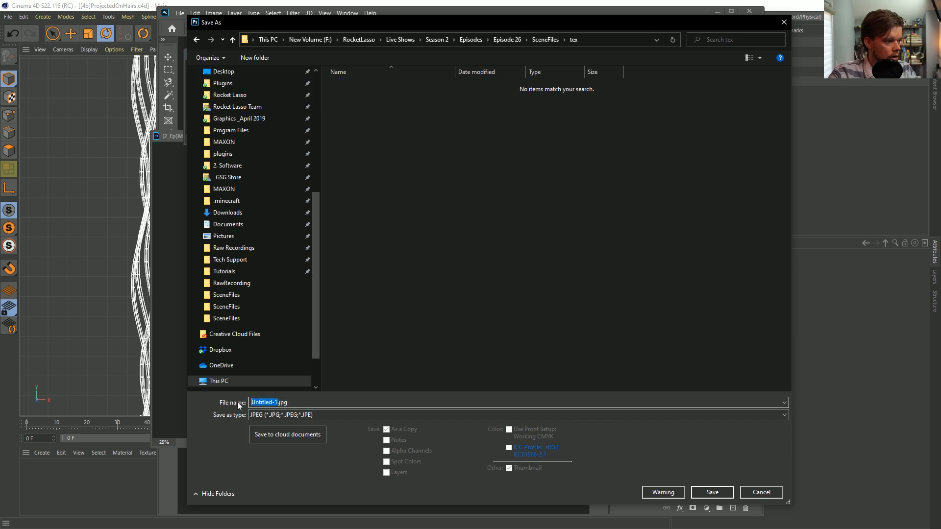
text(ProjectionImage)
key(Return)
click(444, 122)
key(alt+Tab)
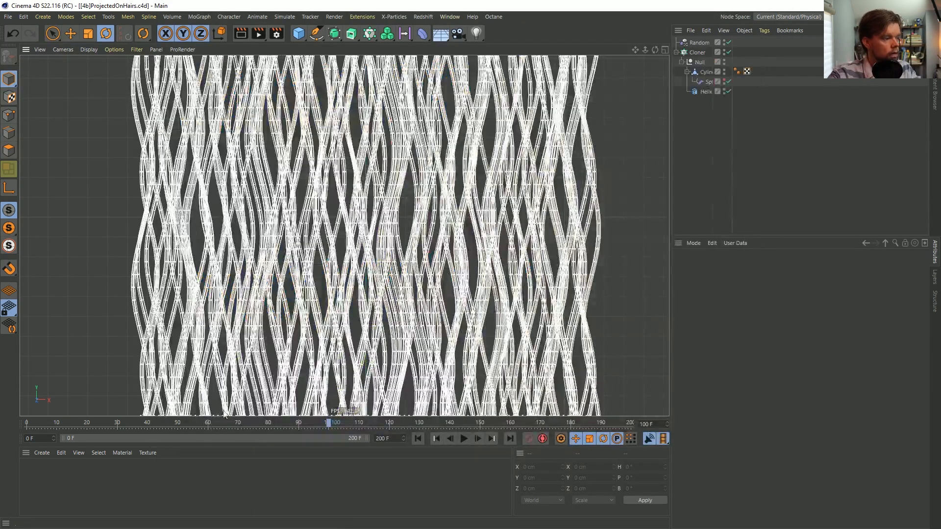
Create a new material, select the Cloner, and widen the name column of the object tree
double_click(43, 481)
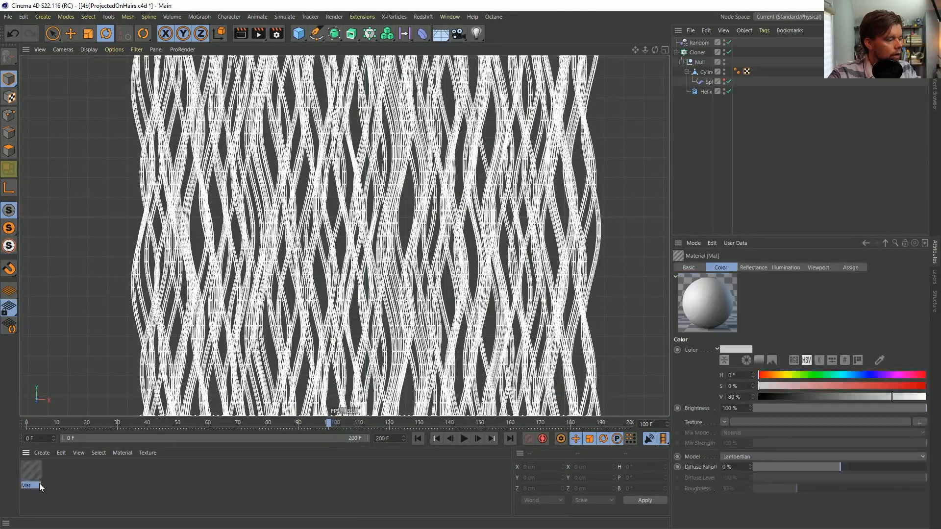
drag(35, 471, 699, 54)
click(698, 53)
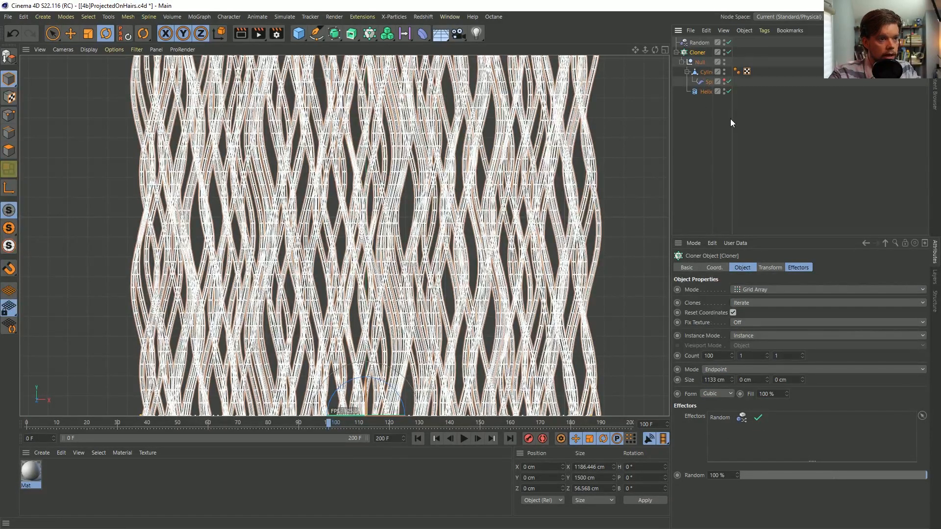
drag(732, 120, 769, 118)
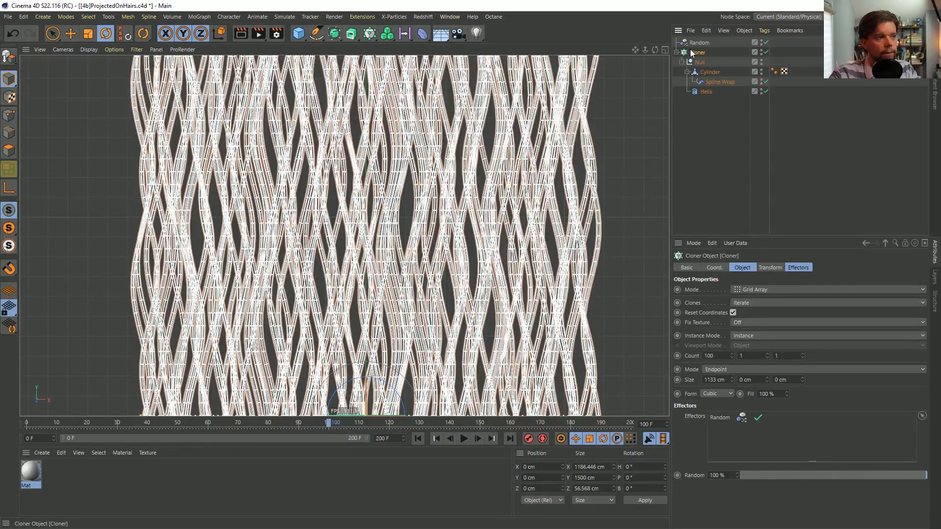
Make the Cloner editable and assign the new material to its top-level parent object
key(c)
click(676, 52)
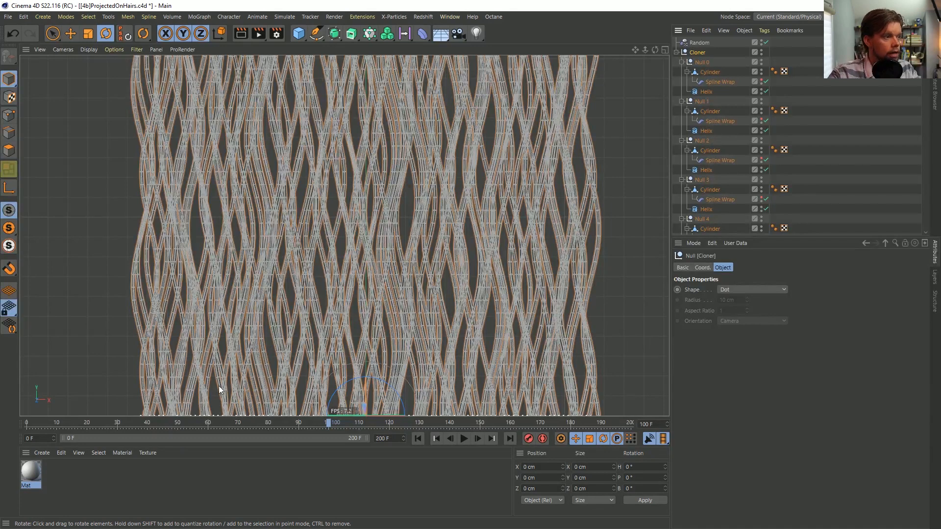
drag(37, 478, 700, 57)
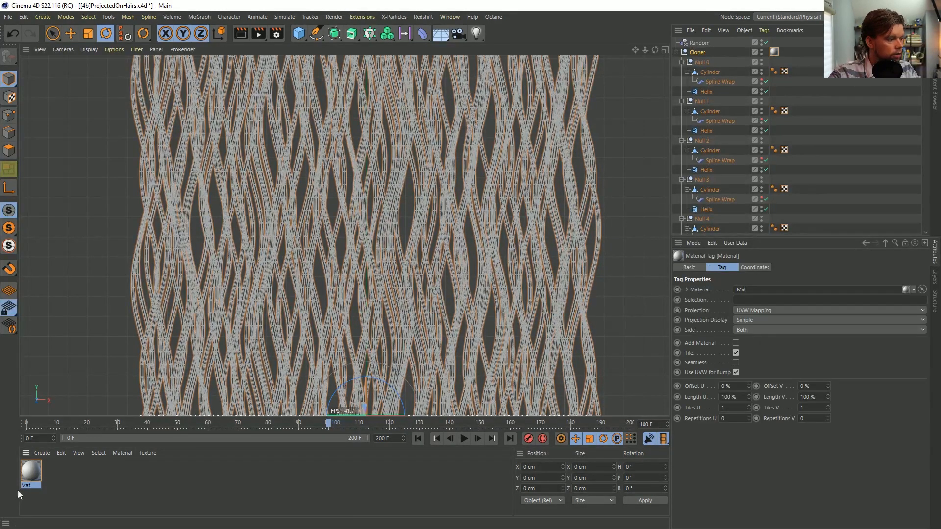
Edit the material Mat to use only the Luminance channel, disabling Color and Reflectance
click(31, 476)
double_click(31, 473)
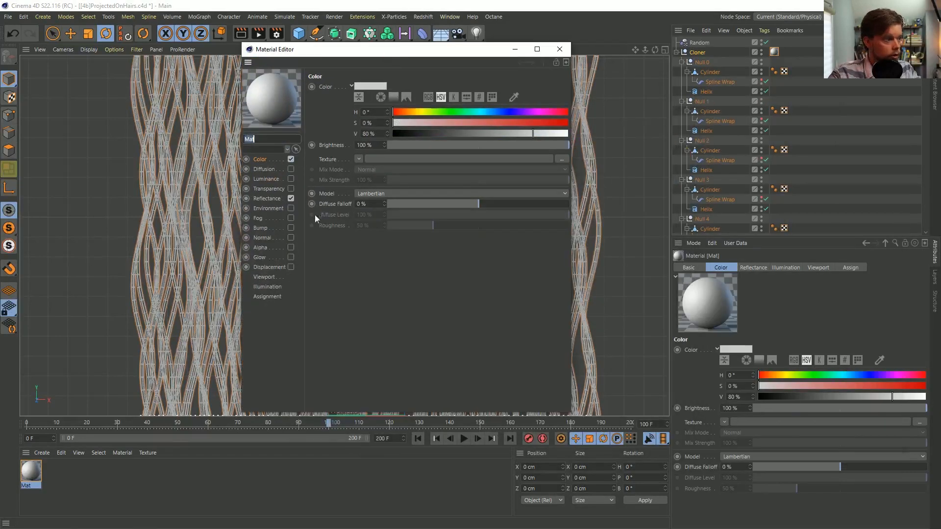
click(291, 198)
click(291, 180)
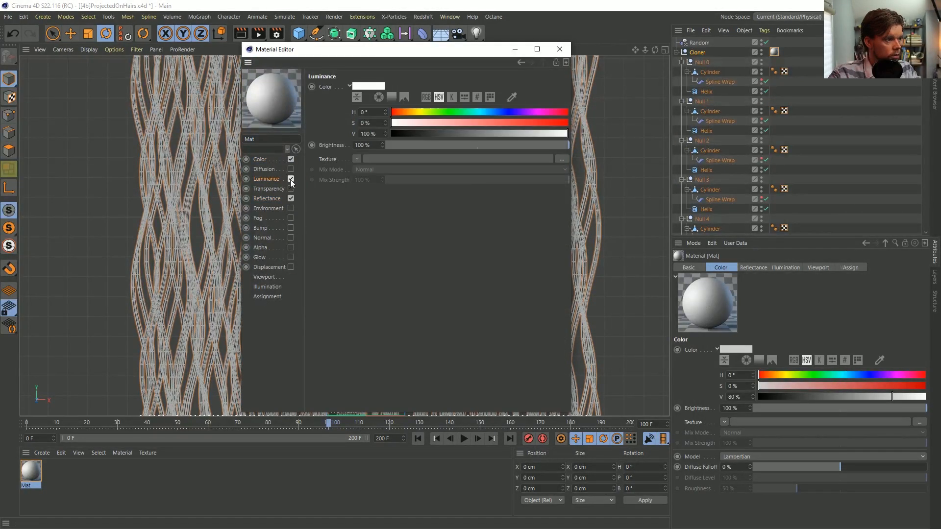
click(291, 159)
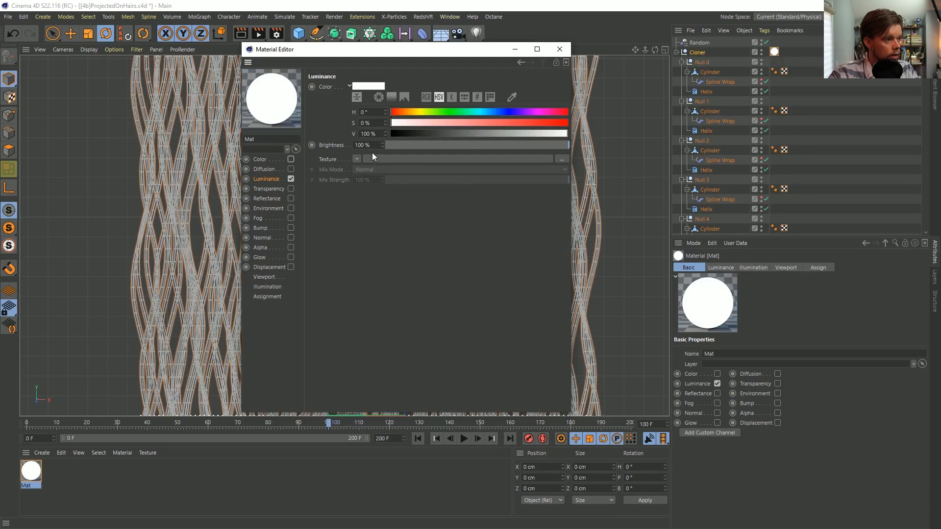
Load ProjectionImage.jpg from Episode 26's SceneFiles tex folder as the material's luminance texture and close the material editor
click(358, 158)
click(546, 169)
click(563, 161)
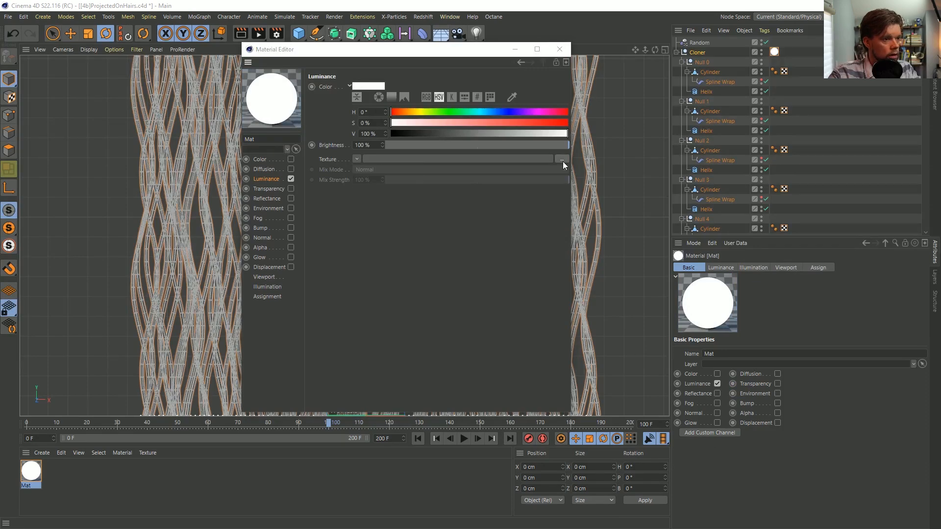
drag(415, 242, 415, 127)
click(343, 133)
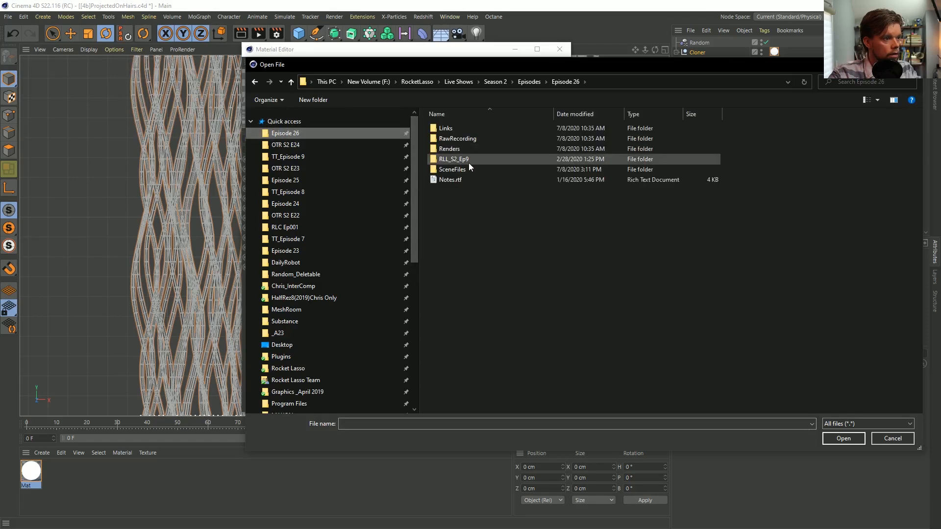
double_click(468, 168)
double_click(449, 129)
click(449, 131)
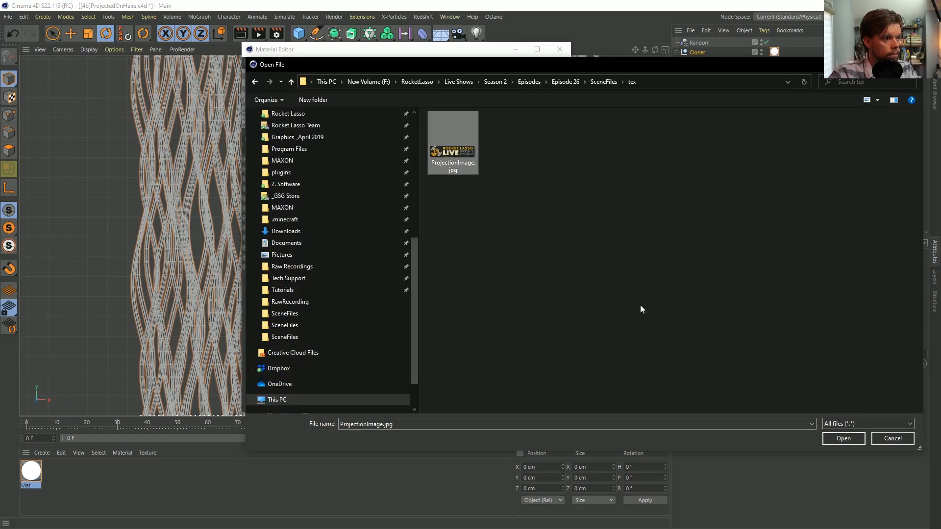
click(844, 438)
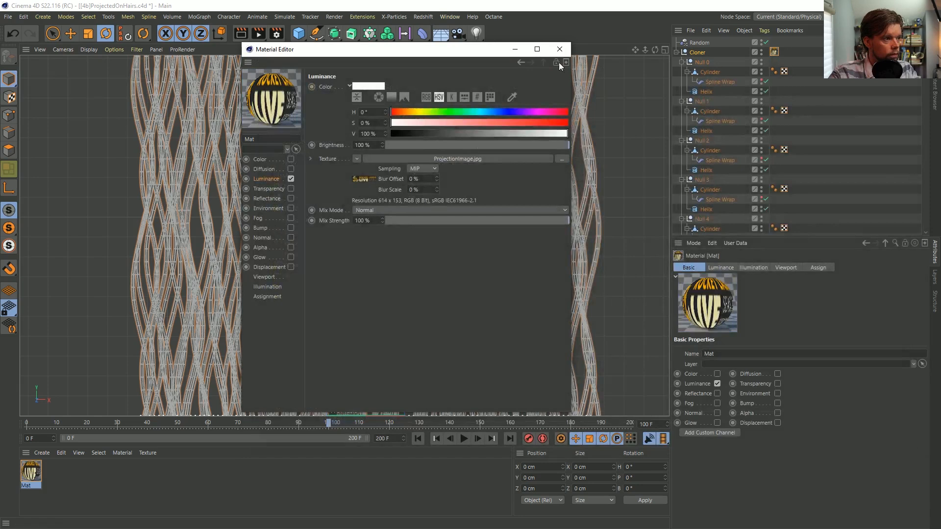
click(559, 49)
Switch the viewport to Gouraud shading without lines and set the Cloner's material tag projection to Flat
key(n)
key(a)
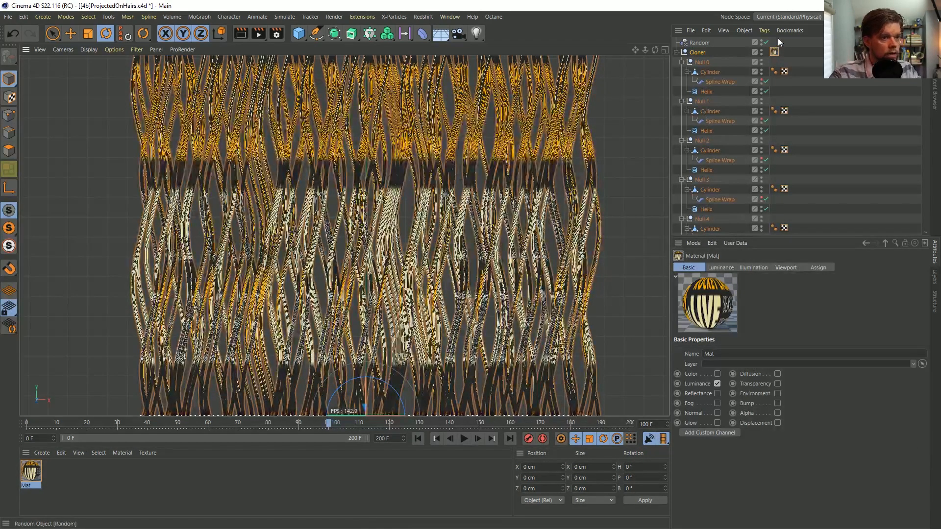
click(774, 52)
click(755, 311)
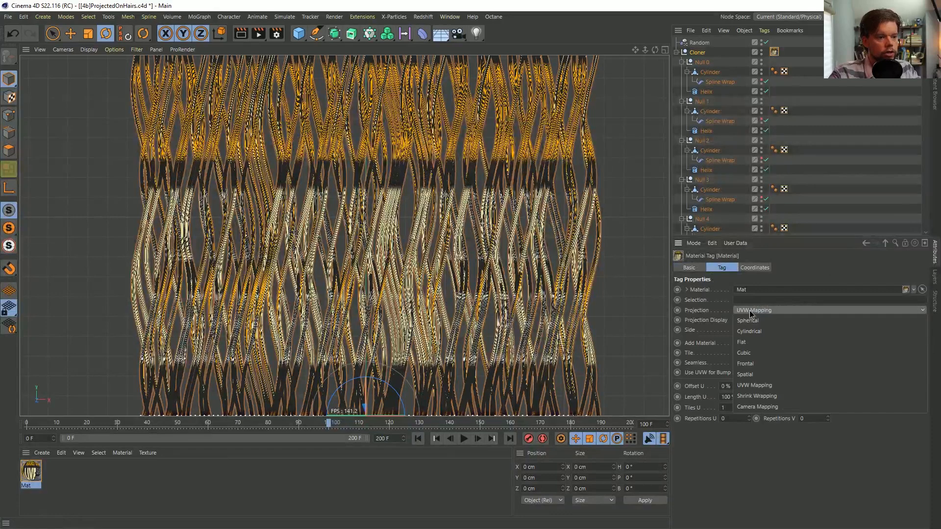
click(755, 343)
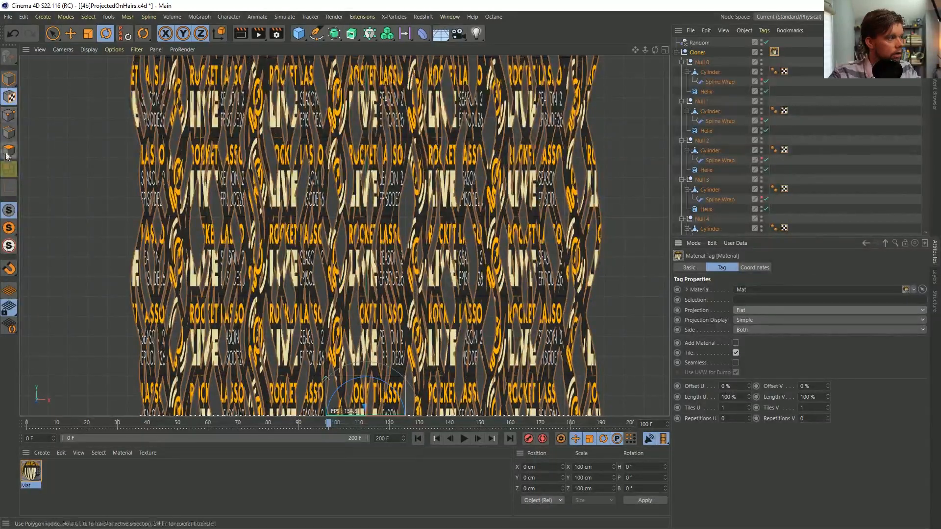
Move the flat texture projection up to about Y 432 cm and turn off Tile on its material tag
key(e)
drag(368, 375, 345, 292)
click(774, 51)
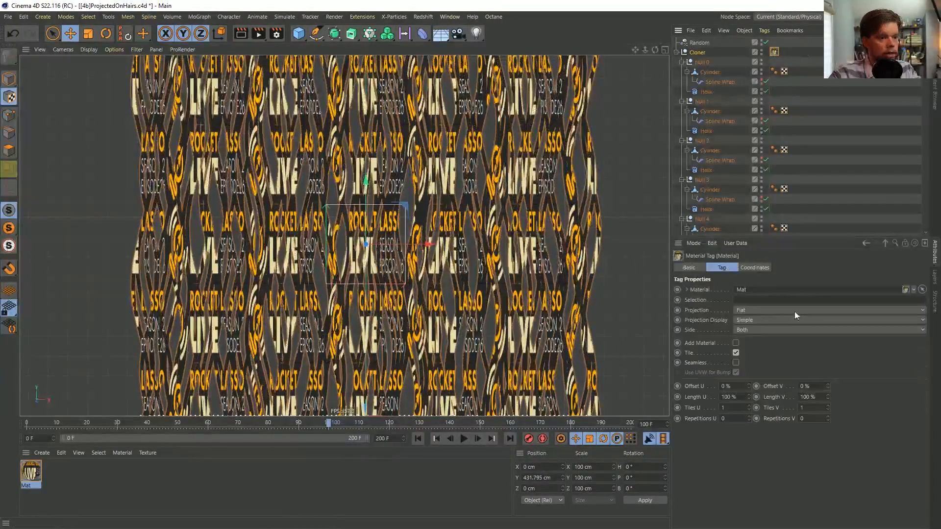
click(735, 352)
Scale the texture projection to about 605 cm in X and 155 cm in Y and Z so the banner spans the strands
key(t)
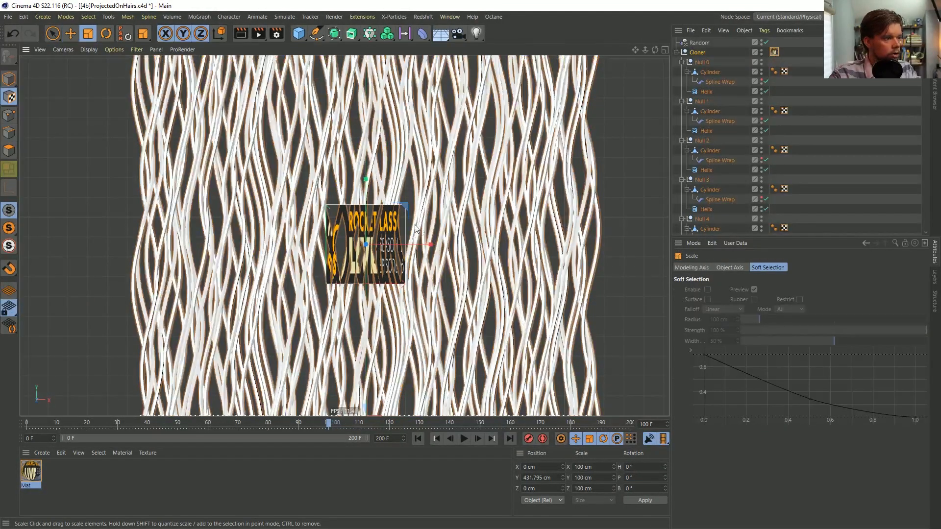
drag(410, 209, 638, 235)
drag(355, 178, 304, 197)
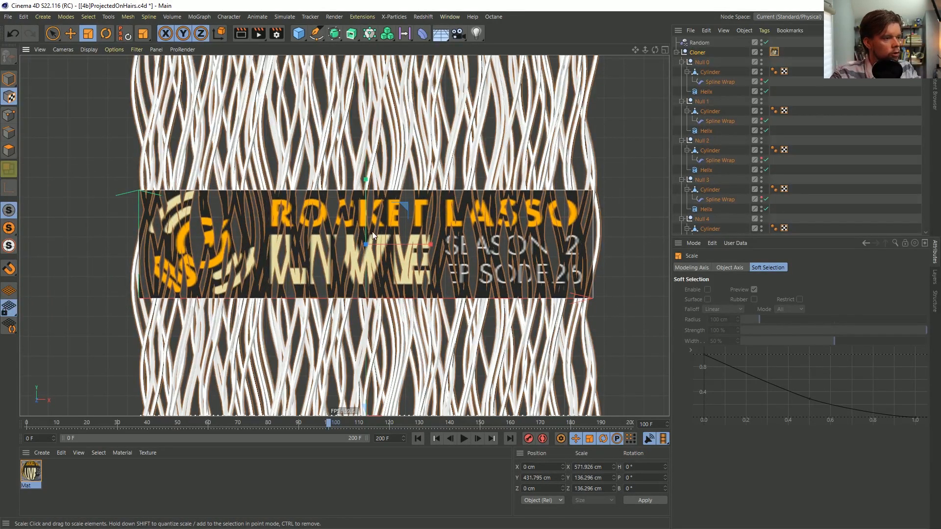
drag(431, 245, 428, 249)
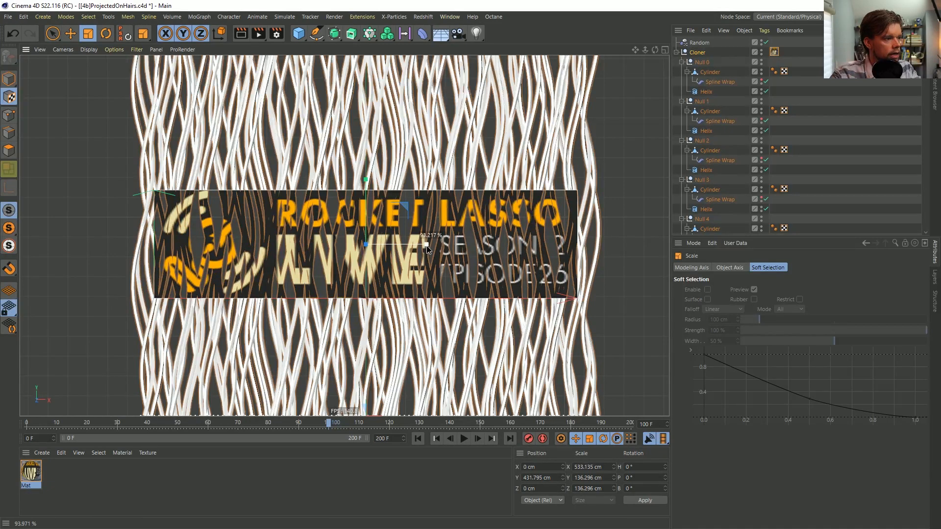
drag(392, 288, 421, 284)
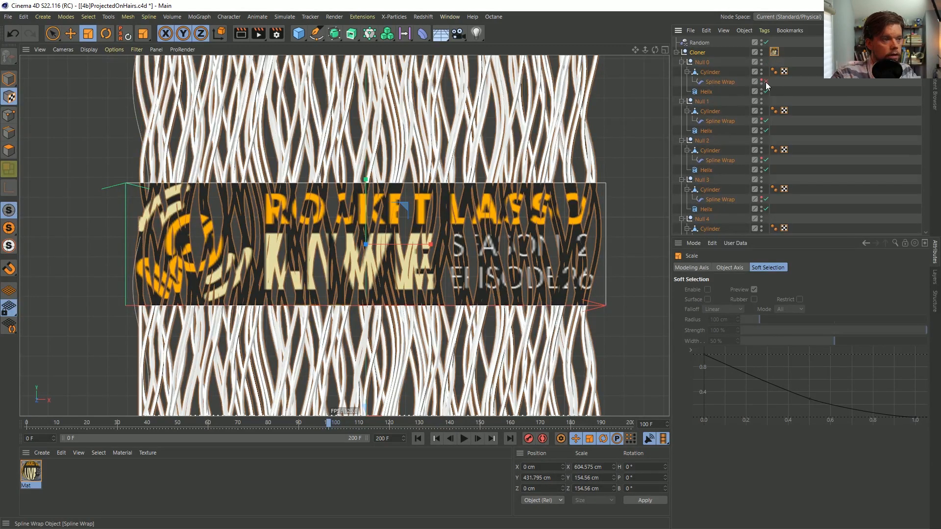
Copy the Cloner's material tag to all its children and select every Cylinder by filtering the objects with "cy"
right_click(774, 52)
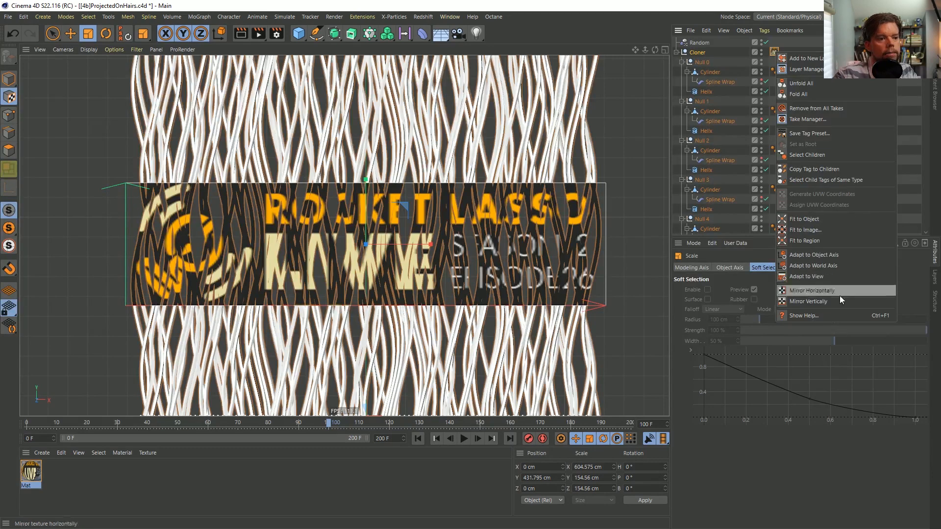
click(810, 168)
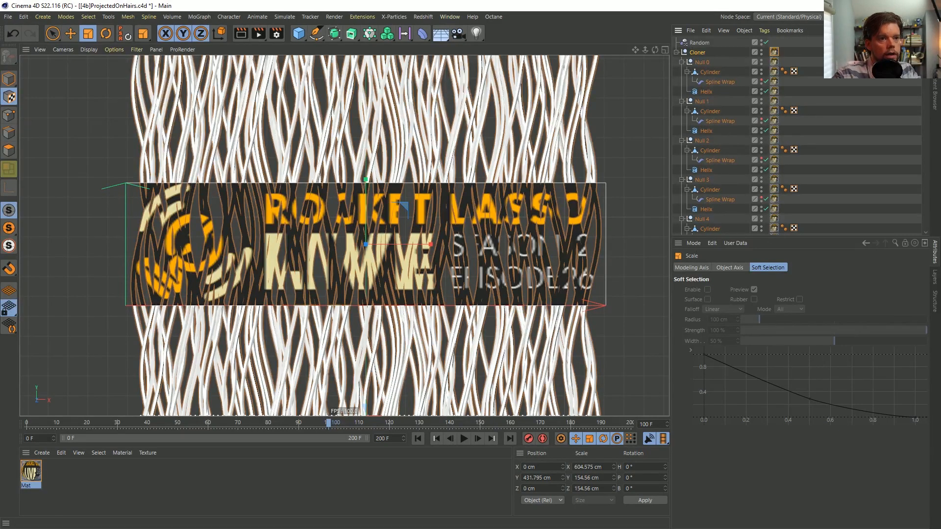
click(895, 31)
text(cy)
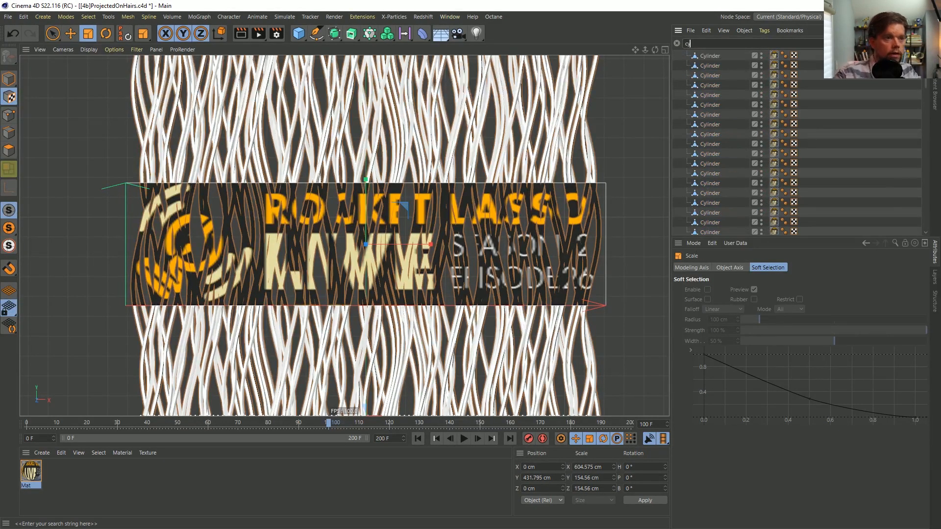
click(712, 56)
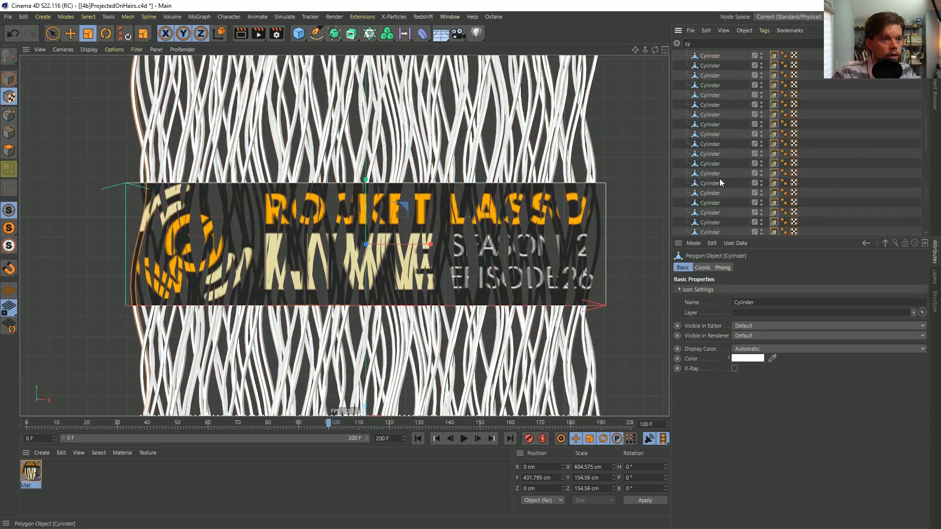
scroll(720, 186, down, 10)
shift+click(716, 227)
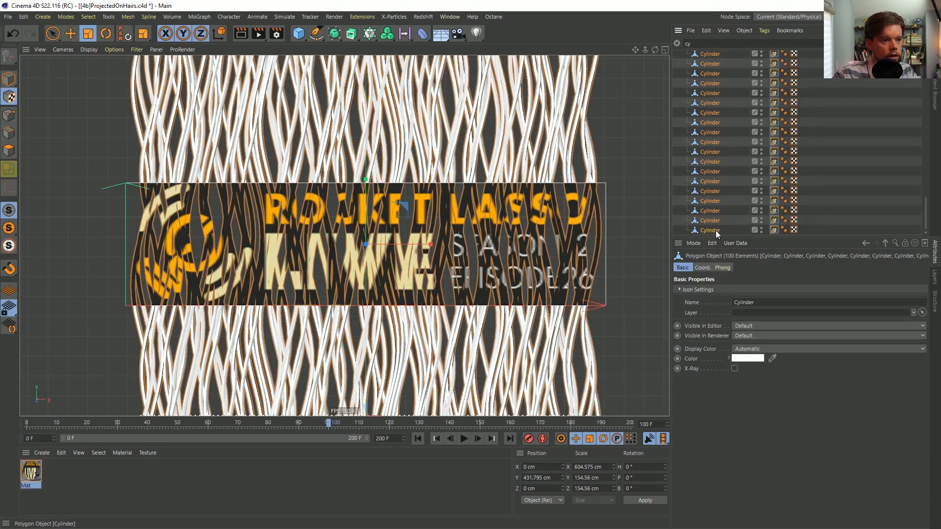
right_click(716, 230)
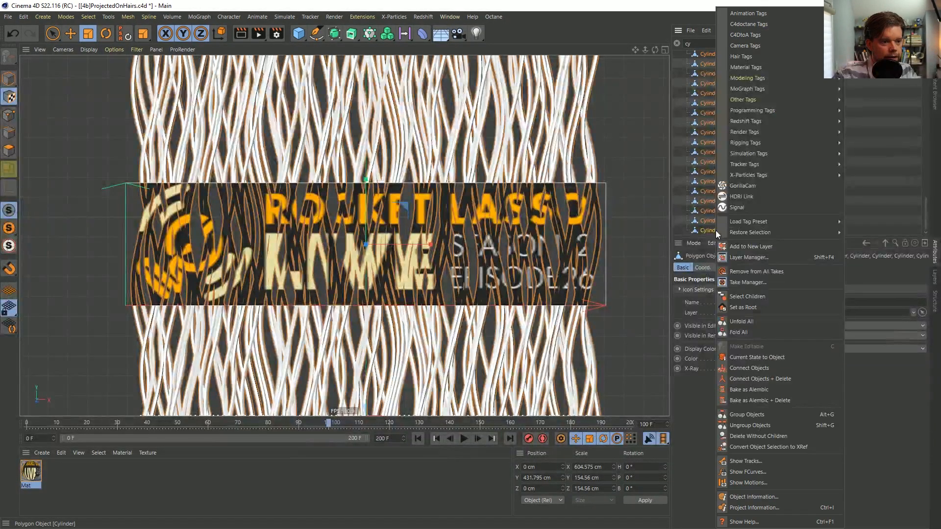
click(892, 168)
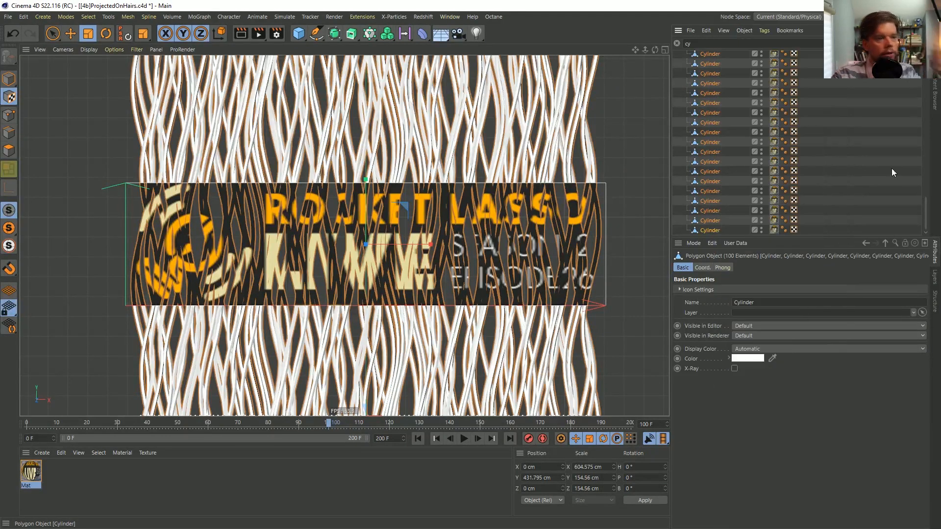
Select the material tags of all cylinders and generate UVW coordinates from them, including sub-objects
click(774, 214)
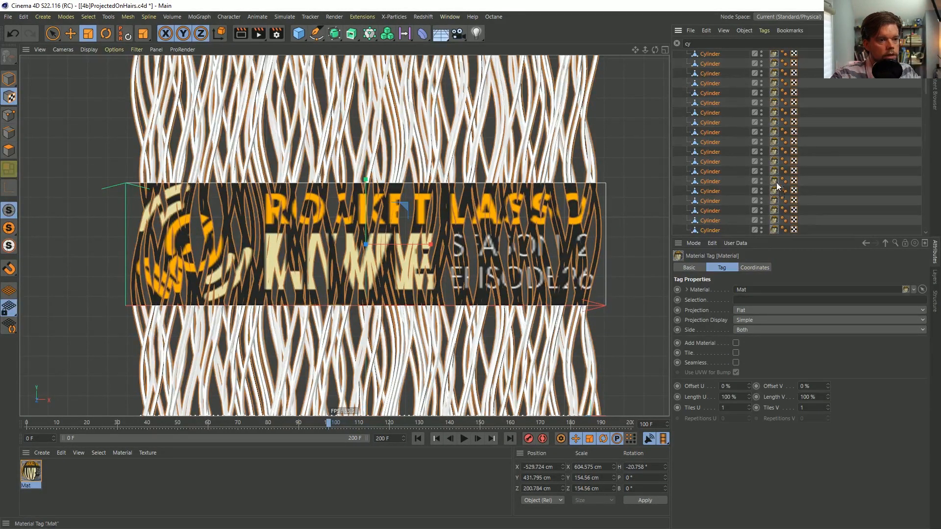
scroll(775, 180, up, 5)
shift+click(774, 54)
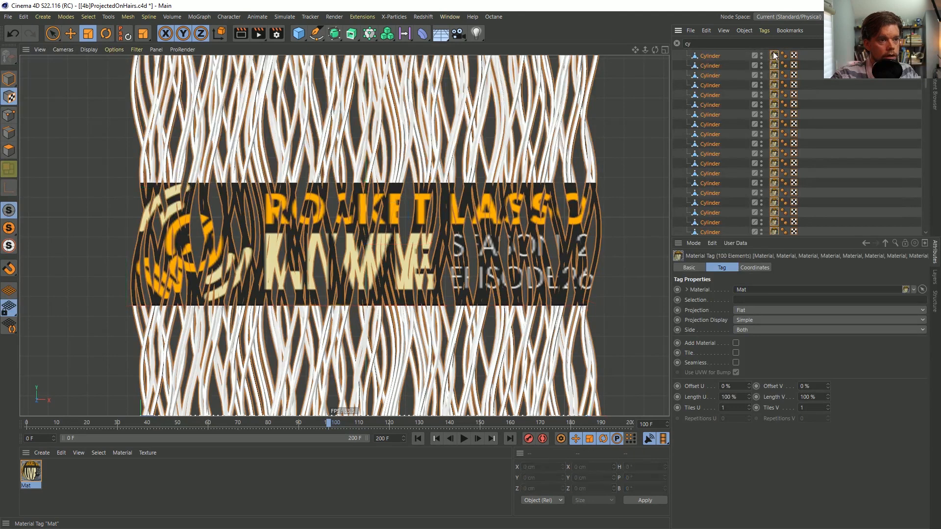
right_click(774, 55)
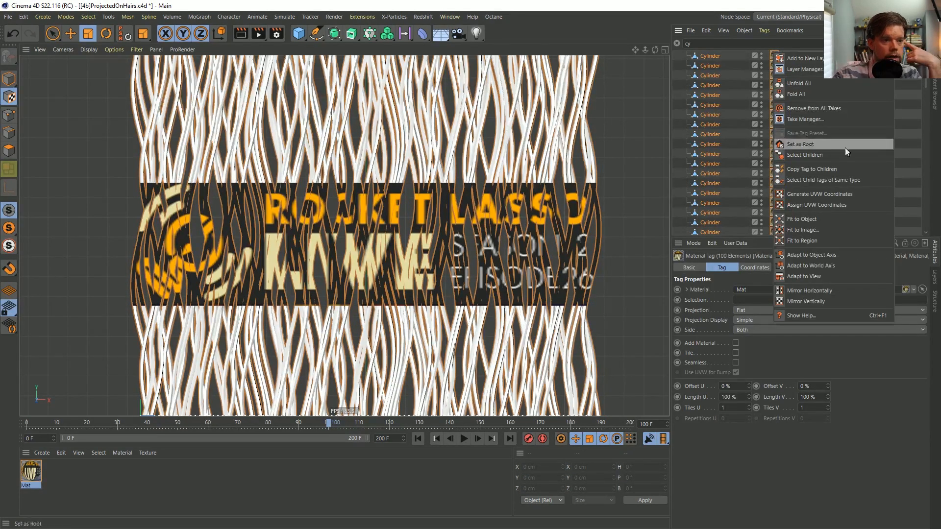
click(841, 194)
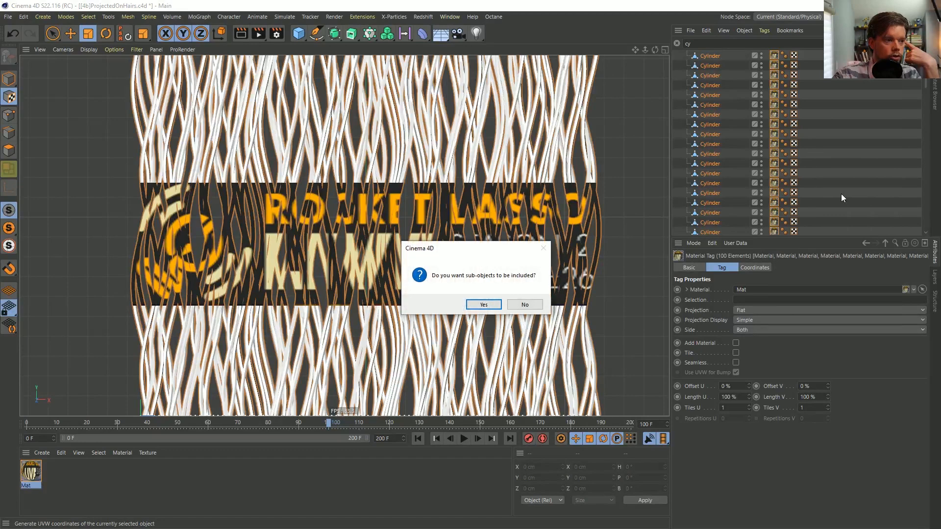
click(497, 303)
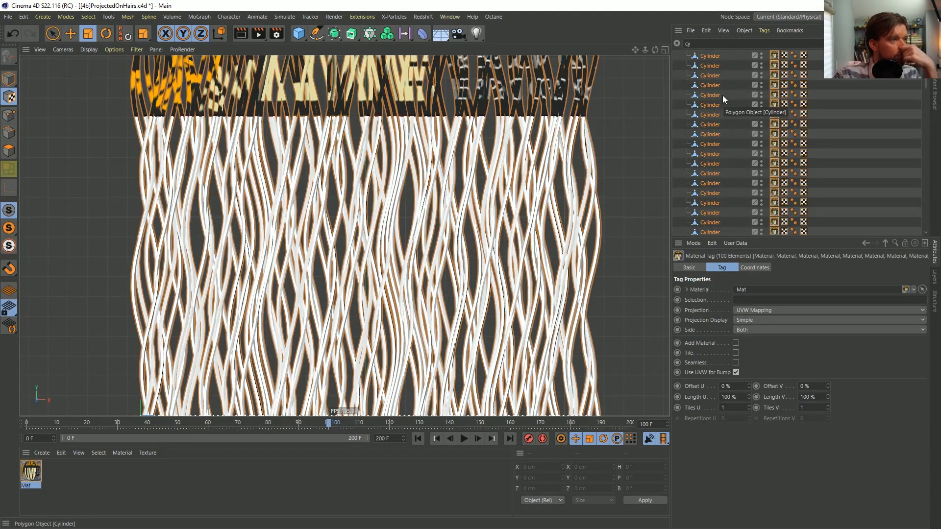
Clear the object filter and undo the UVW generation and the copying of material tags to the children
click(676, 43)
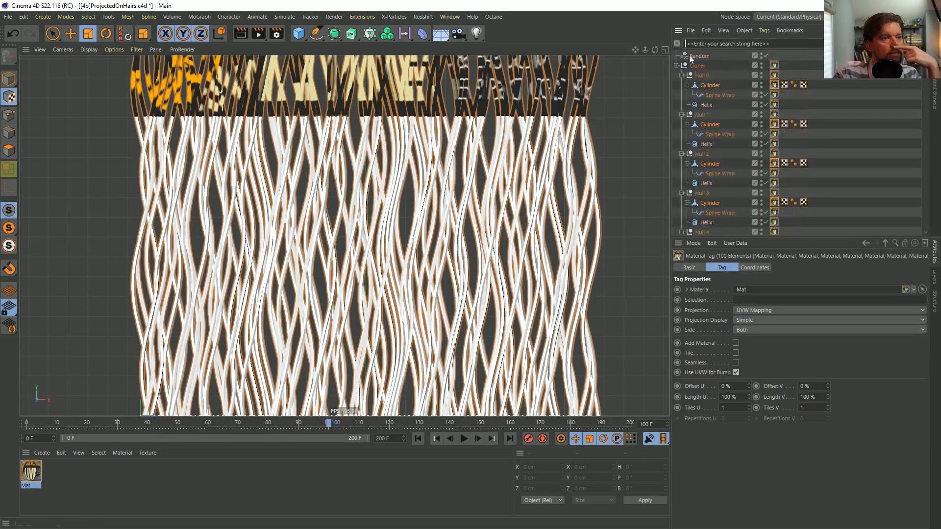
key(Delete)
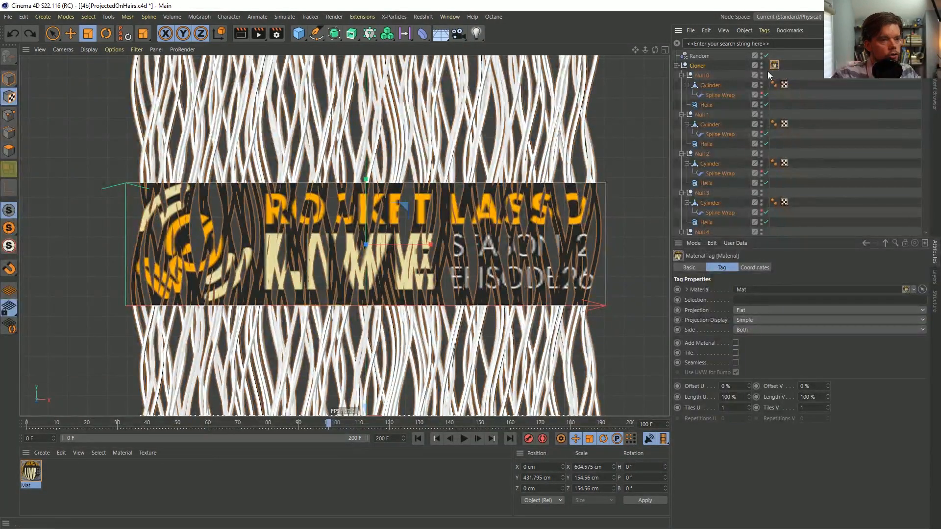
right_click(773, 65)
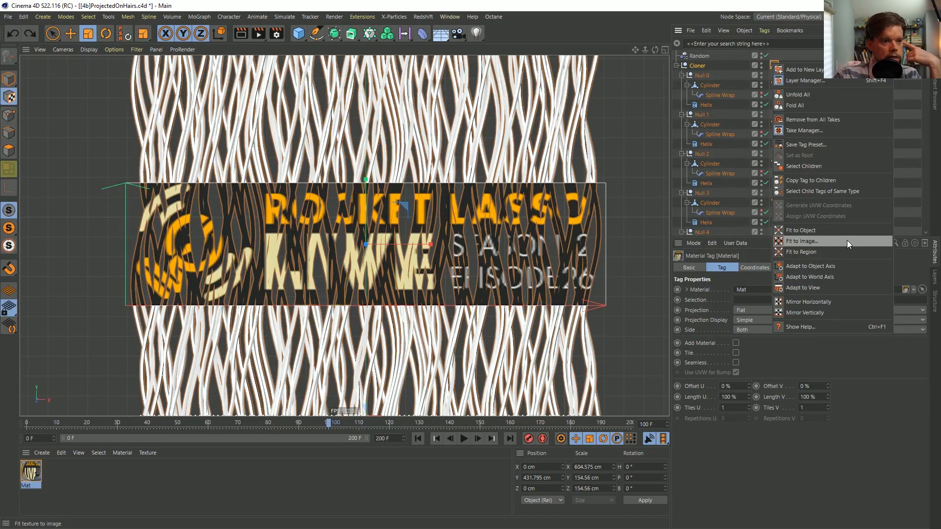
click(843, 56)
click(711, 66)
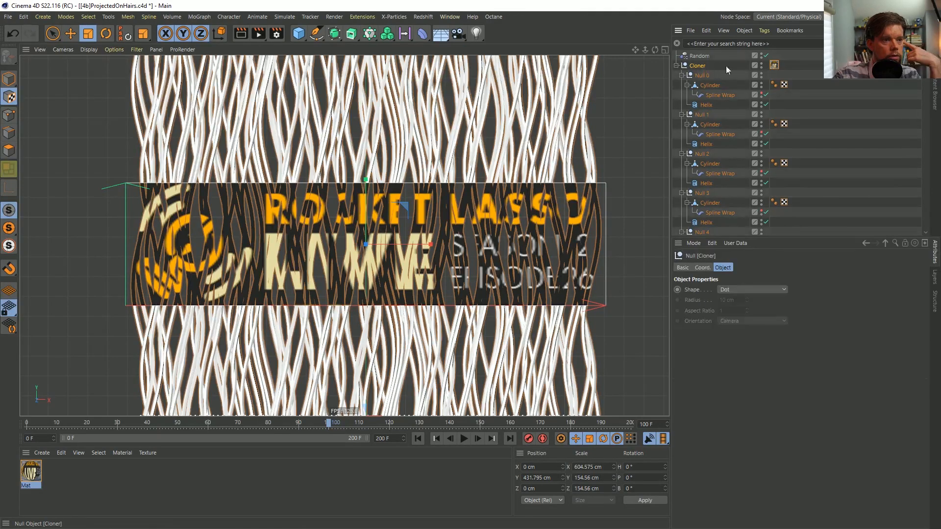
click(776, 66)
right_click(774, 66)
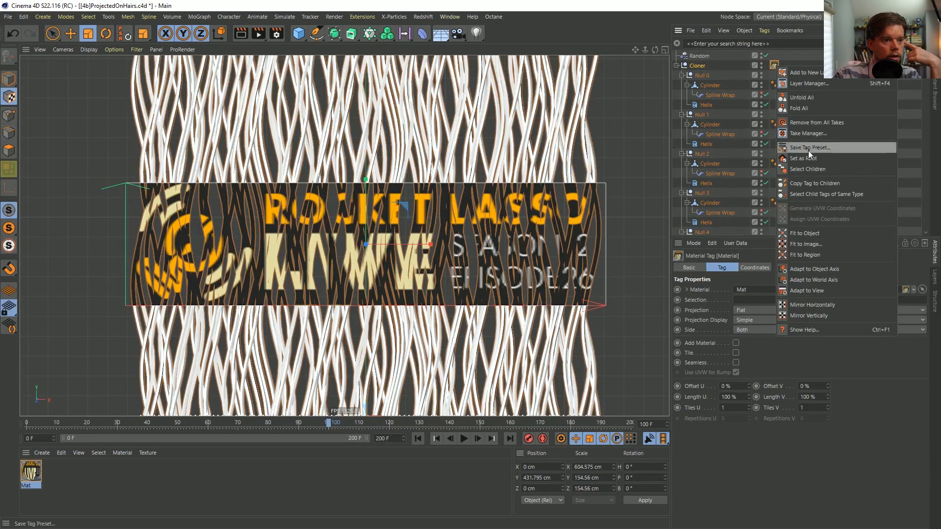
click(790, 51)
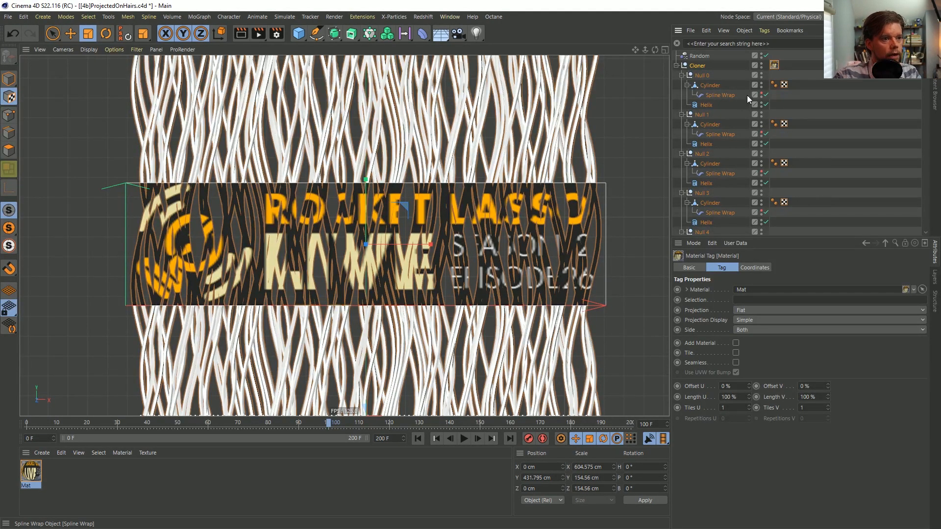
click(765, 95)
click(765, 95)
click(765, 95)
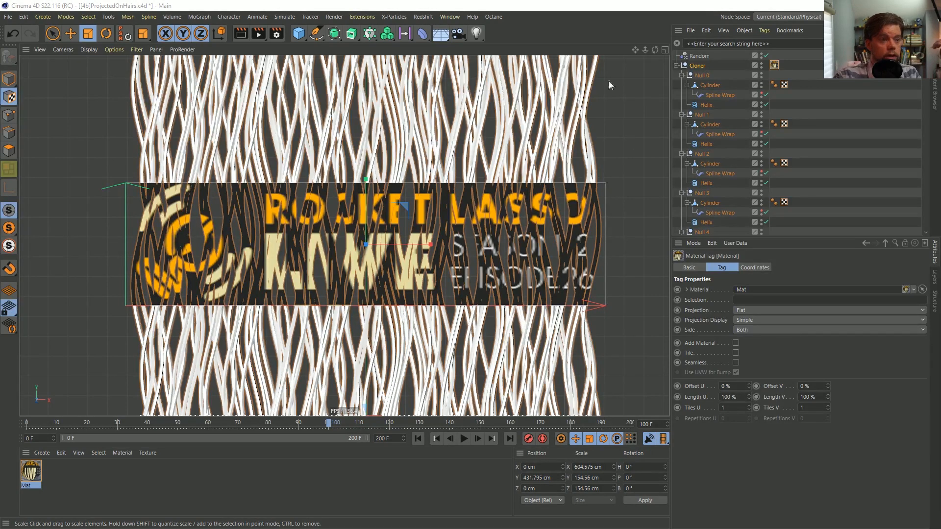
Add a Pin Material tag to the Cloner and test it by scrubbing the timeline to frame 109
right_click(775, 66)
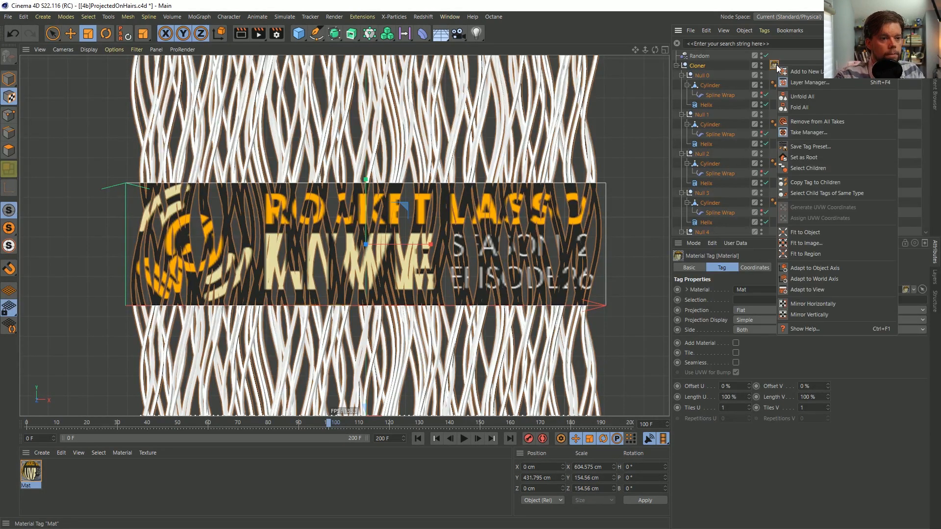
click(824, 183)
right_click(695, 67)
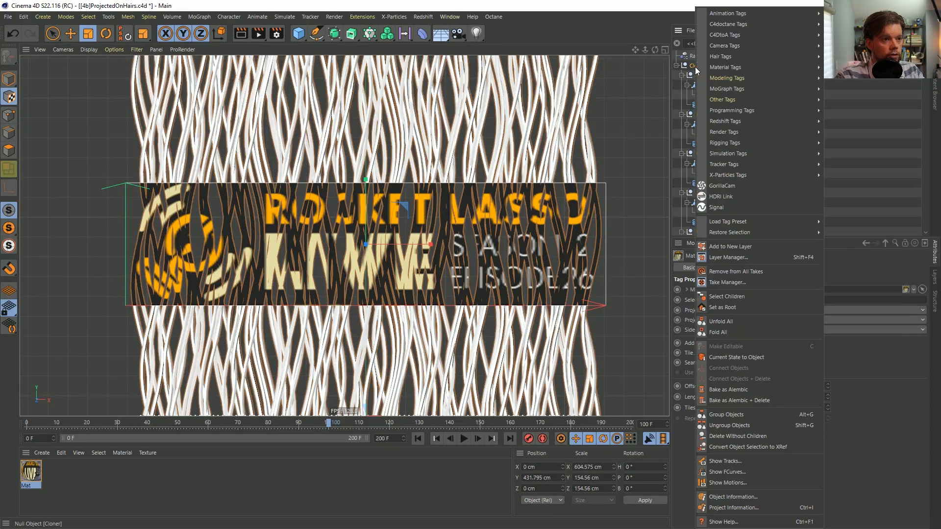
mouse_move(745, 140)
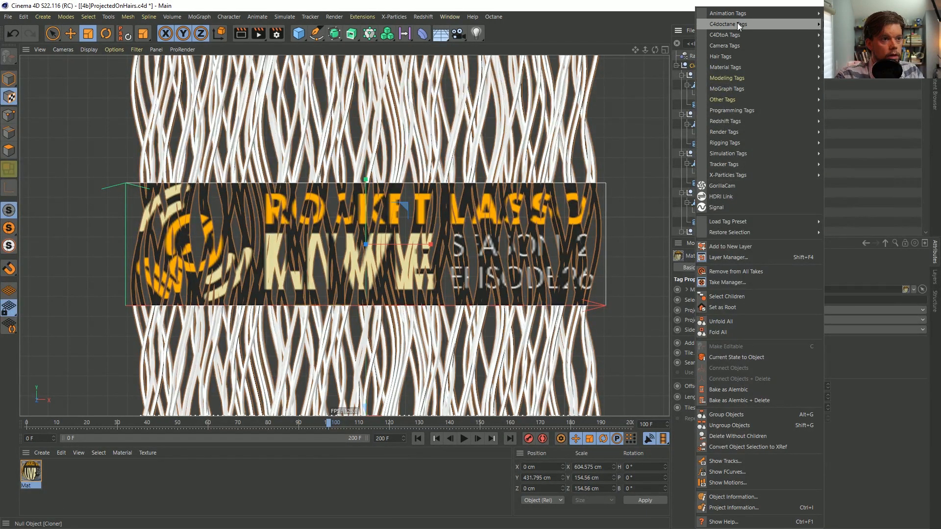
mouse_move(738, 80)
mouse_move(743, 103)
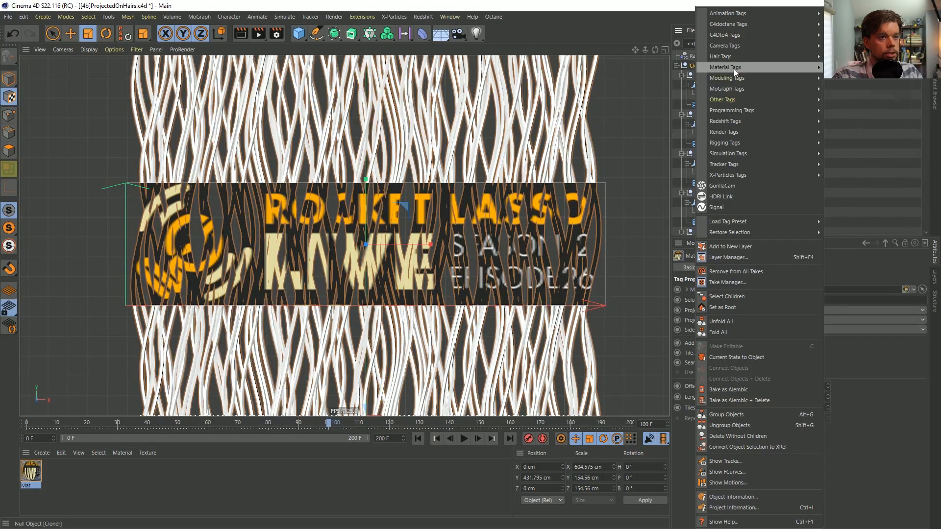
click(860, 85)
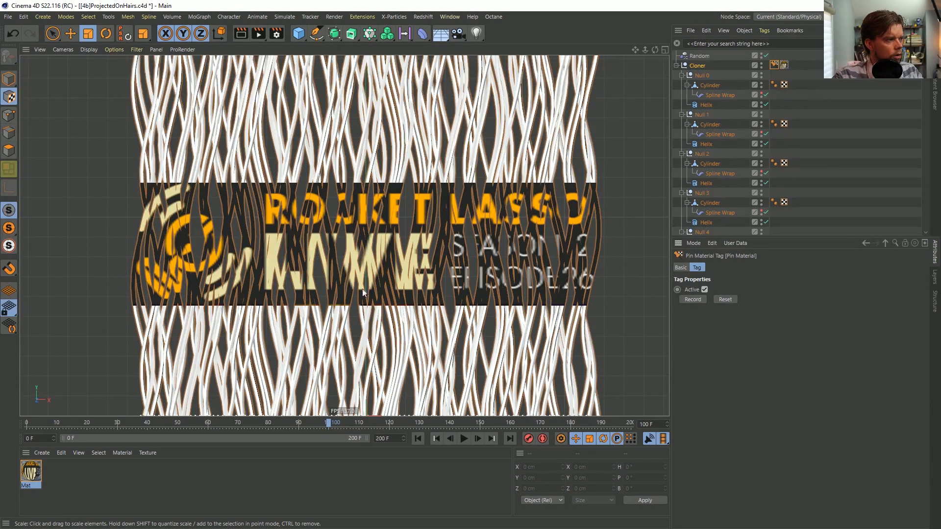
drag(326, 424, 356, 423)
Copy the Cloner's flat-projected material tag to all of its children
click(774, 66)
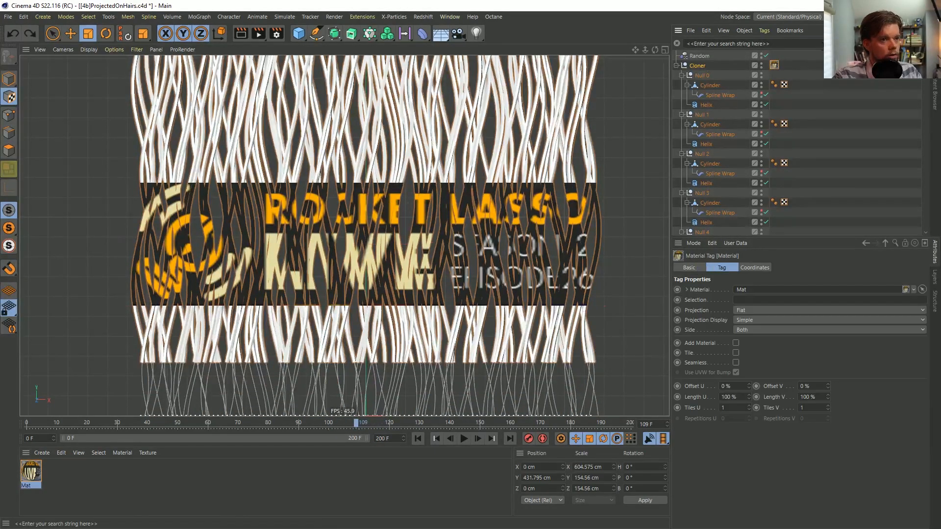
right_click(774, 65)
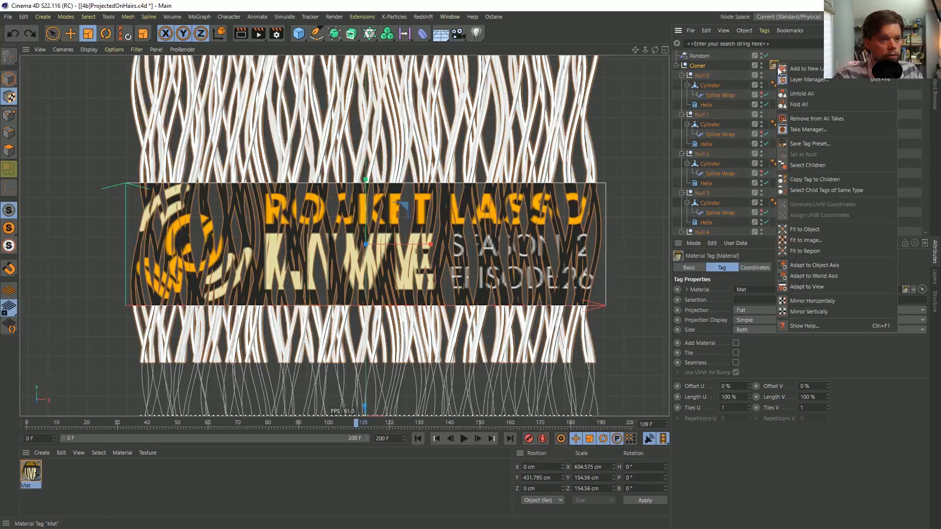
click(813, 178)
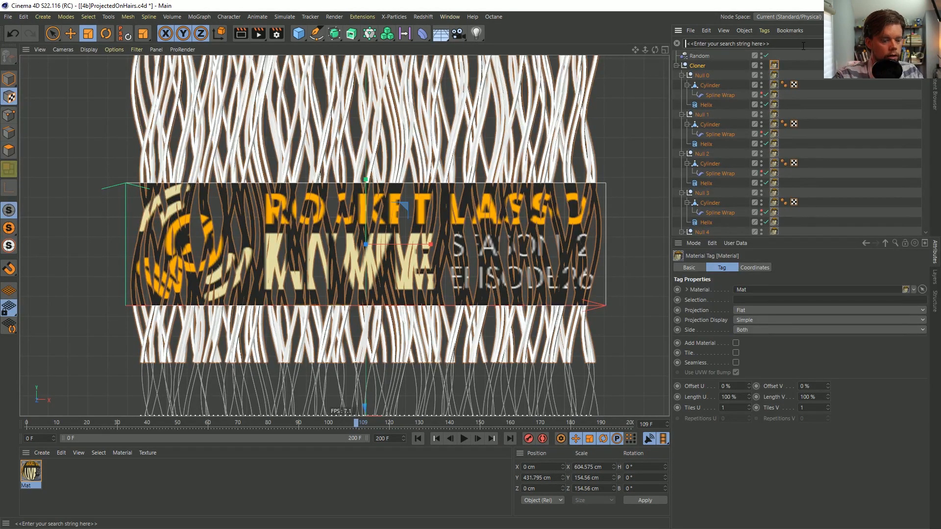
Filter the objects with "cy", select every Cylinder and add a Pin Material tag to all of them
text(cy)
scroll(774, 147, down, 15)
shift+click(775, 231)
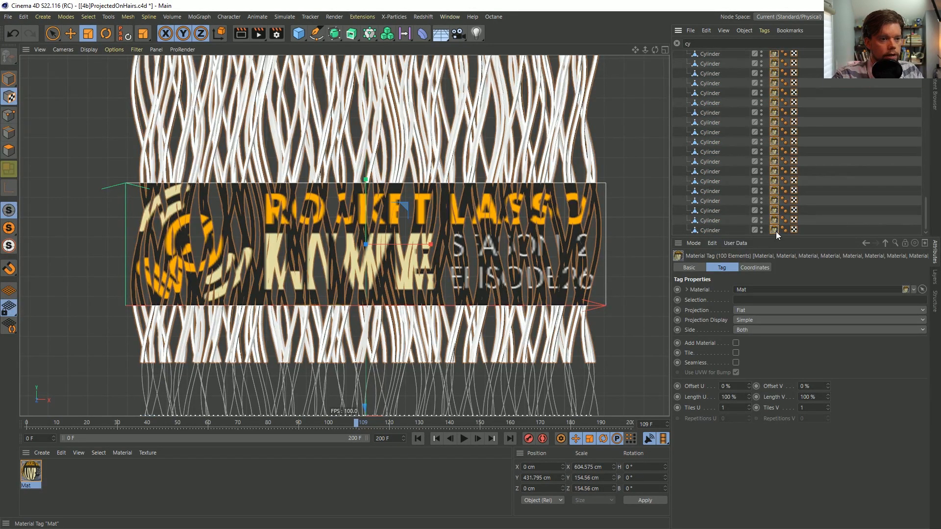
click(707, 231)
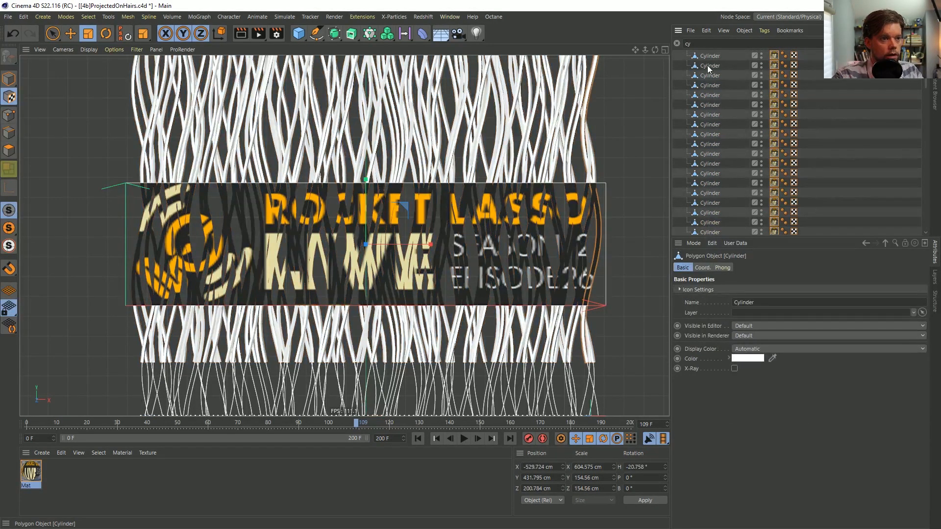
key(ctrl+a)
right_click(704, 56)
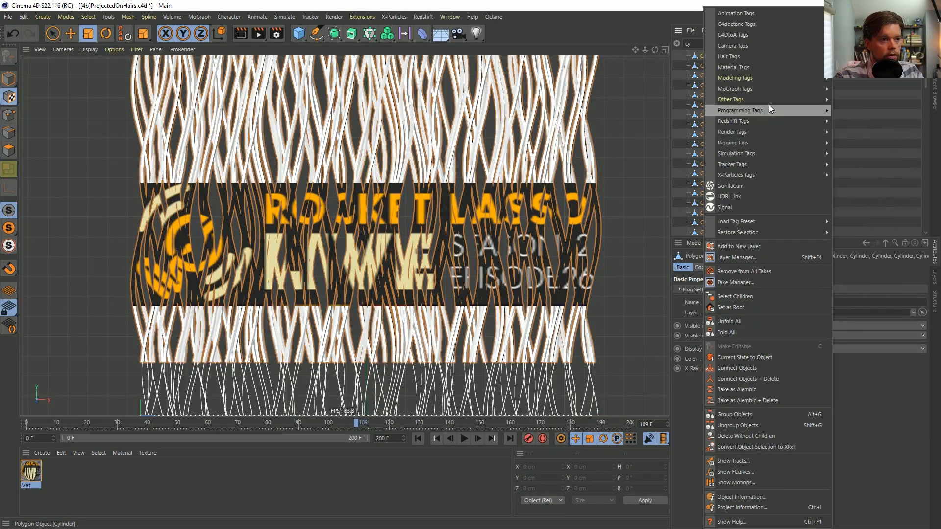
mouse_move(781, 67)
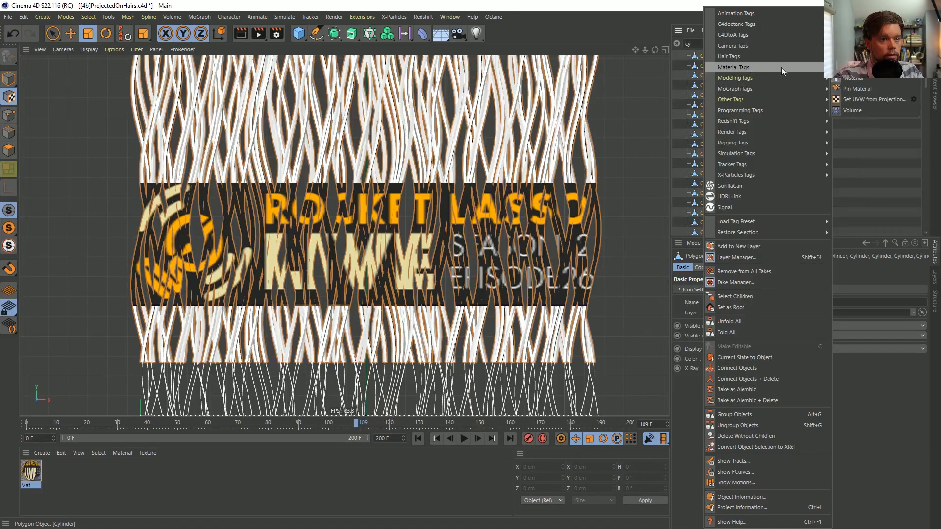
click(858, 88)
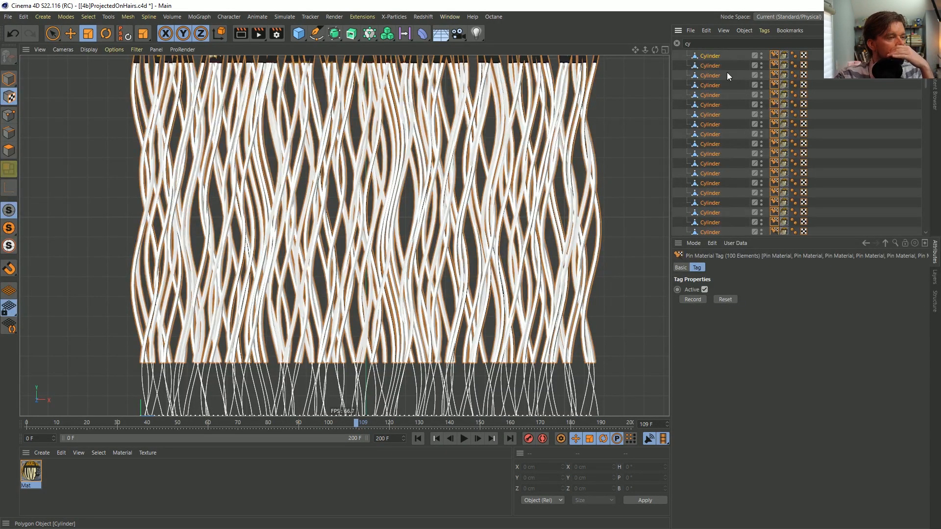
drag(635, 50, 630, 198)
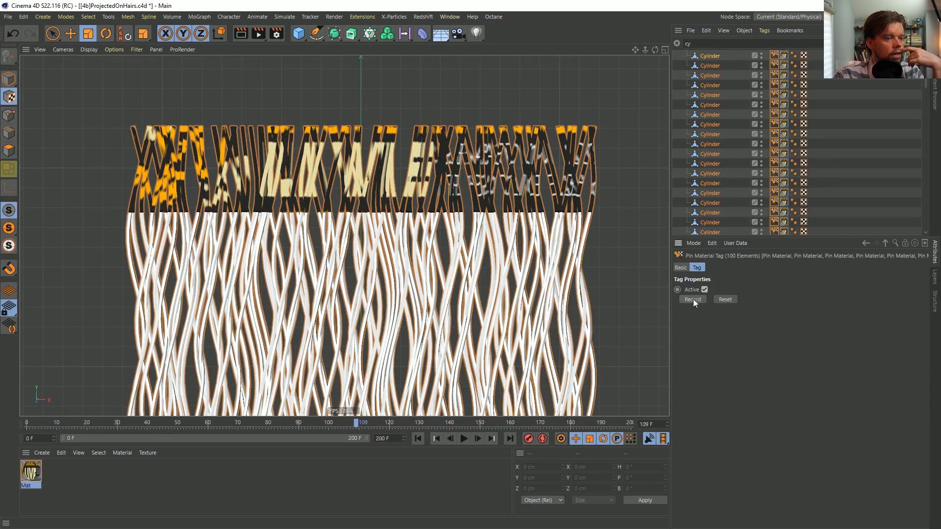
Filter the objects with "wra", select all Spline Wraps and disable them to inspect the texture on the straight cylinders
click(677, 43)
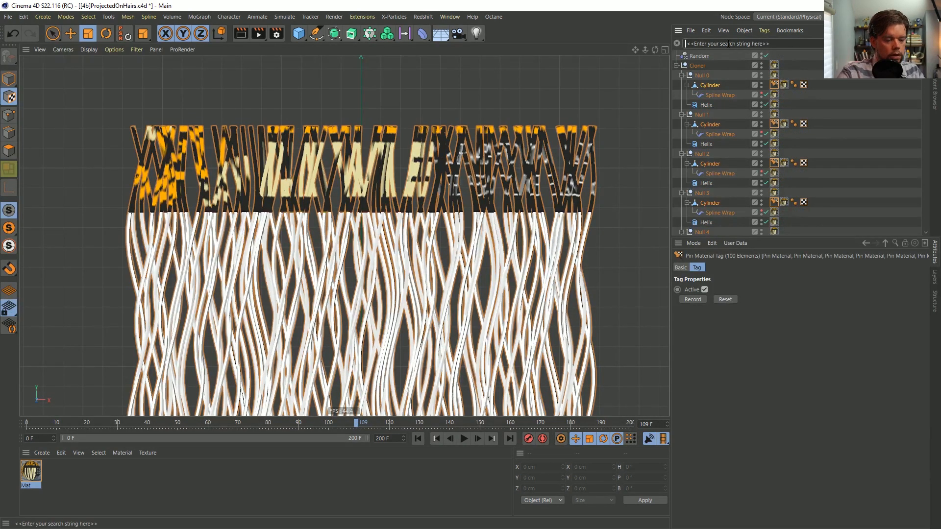
text(wra)
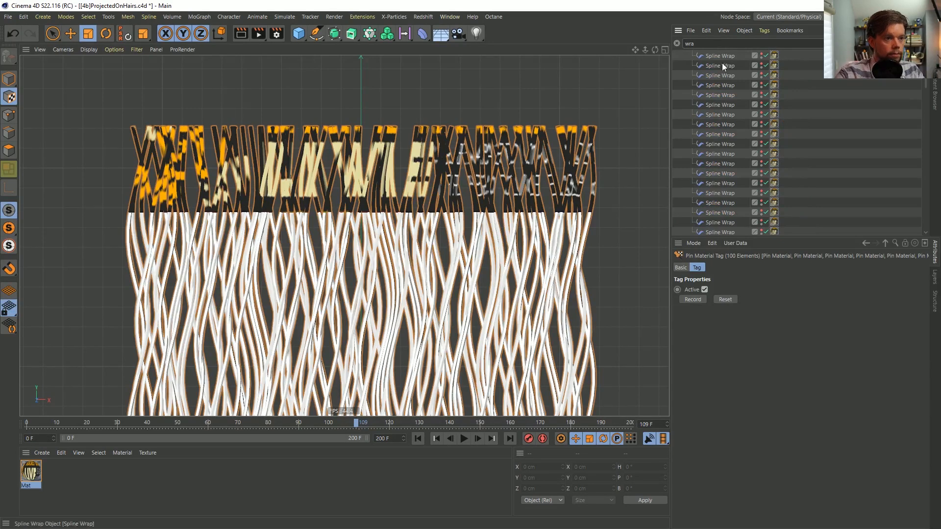
click(724, 57)
scroll(748, 211, down, 5)
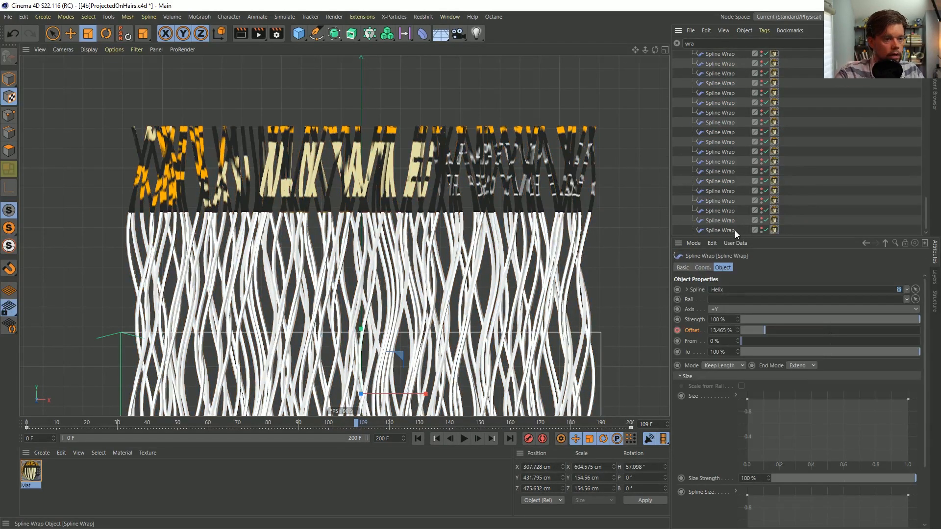
shift+click(727, 230)
click(683, 268)
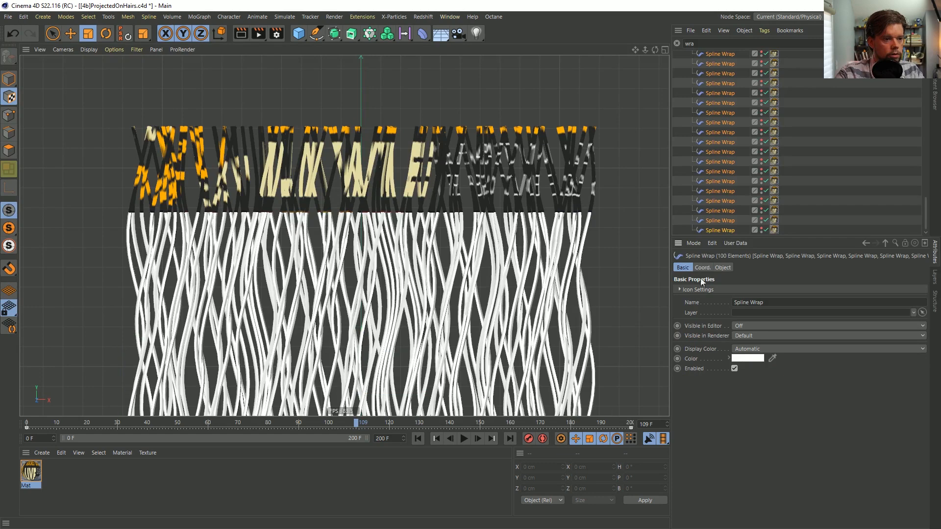
click(735, 368)
alt+middle_drag(442, 342, 416, 159)
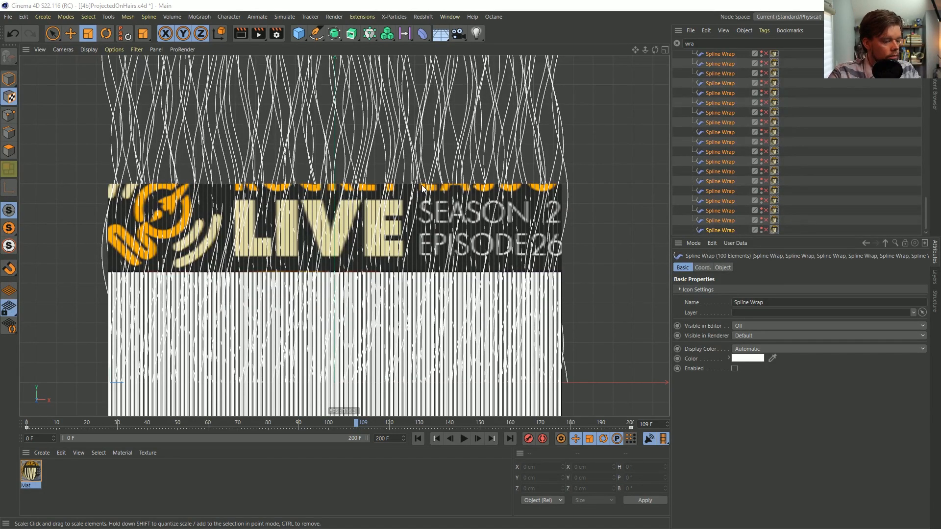
Re-enable all Spline Wraps and clear the object filter
scroll(731, 161, up, 10)
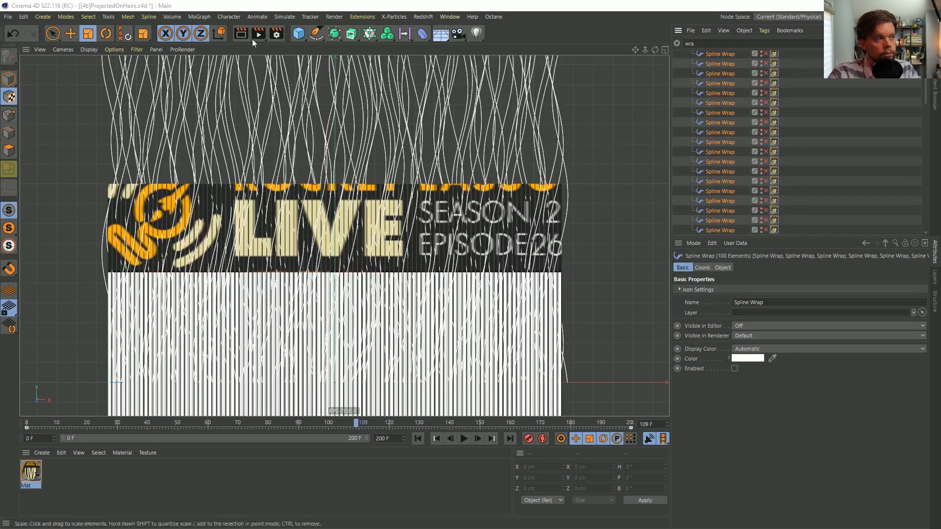
click(734, 369)
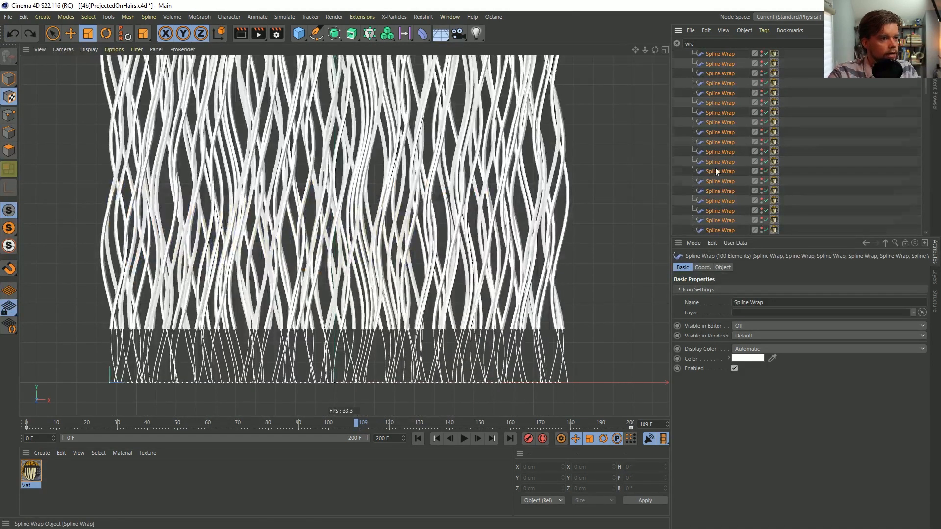
scroll(716, 167, up, 1)
click(677, 43)
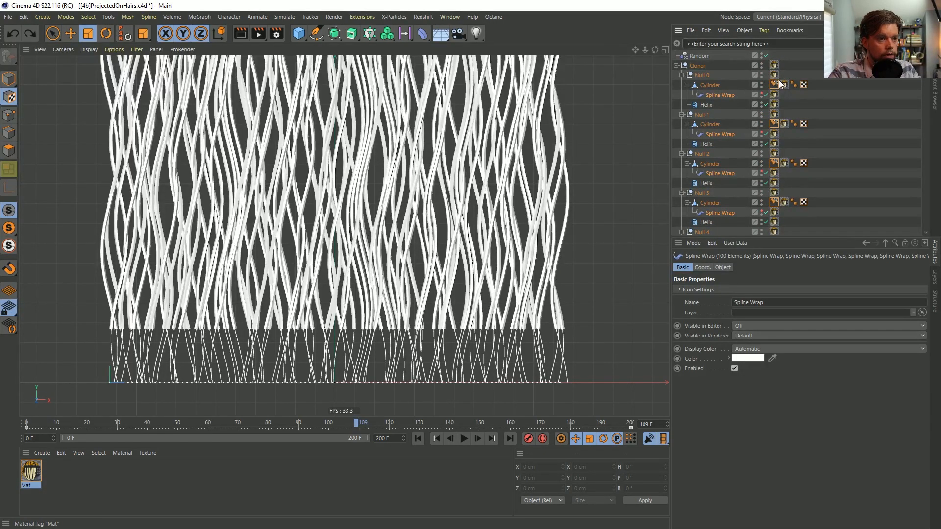
Place the Cloner inside a new Connect object and show the Connect's object properties
click(697, 65)
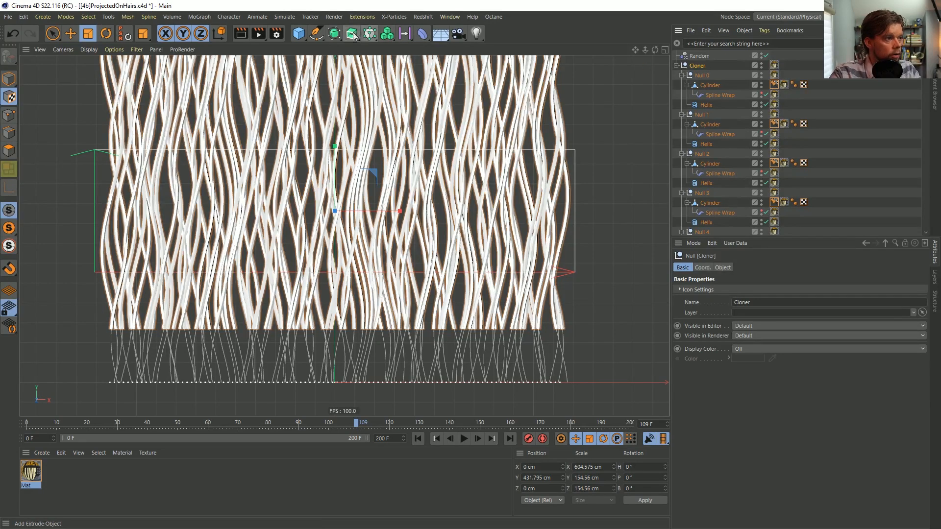
click(335, 33)
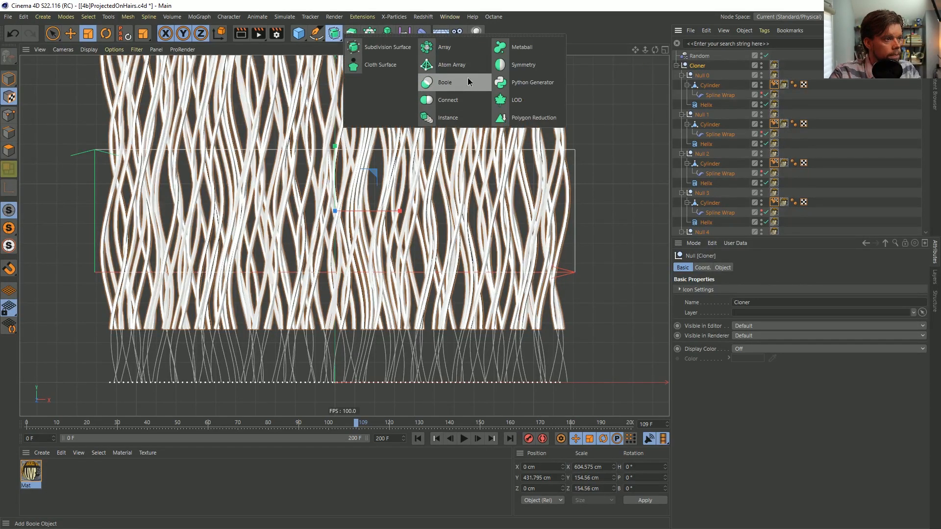
alt+click(451, 101)
click(735, 369)
click(718, 266)
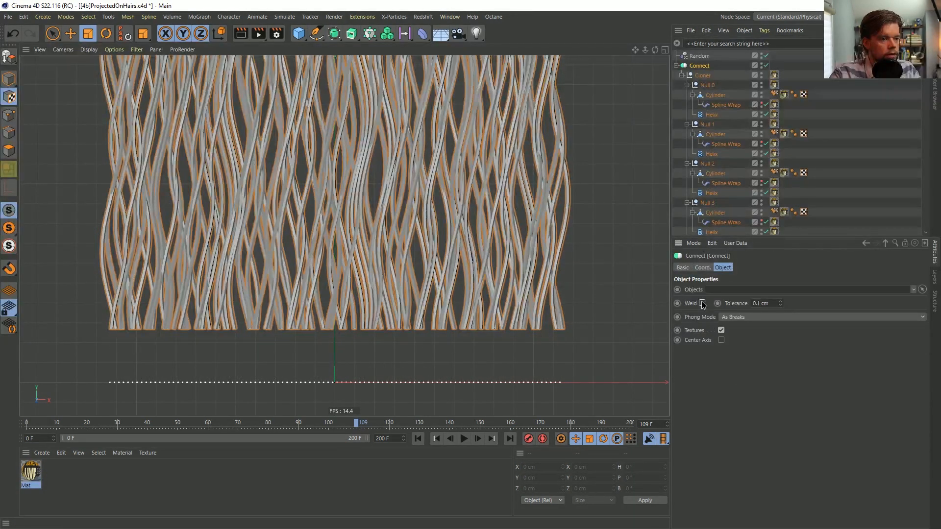
Move one Pin Material tag to the Connect object, select its child tags of the same type and delete them all
drag(774, 95, 774, 63)
right_click(775, 65)
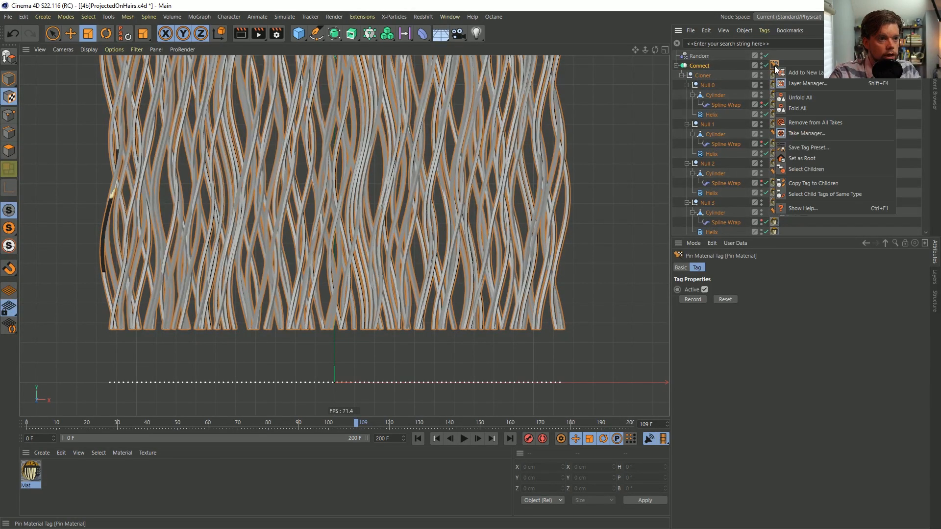
click(831, 184)
key(Delete)
Move the Cloner's material tag to the Connect object and delete the material tags from all its children
drag(775, 76, 775, 64)
right_click(774, 65)
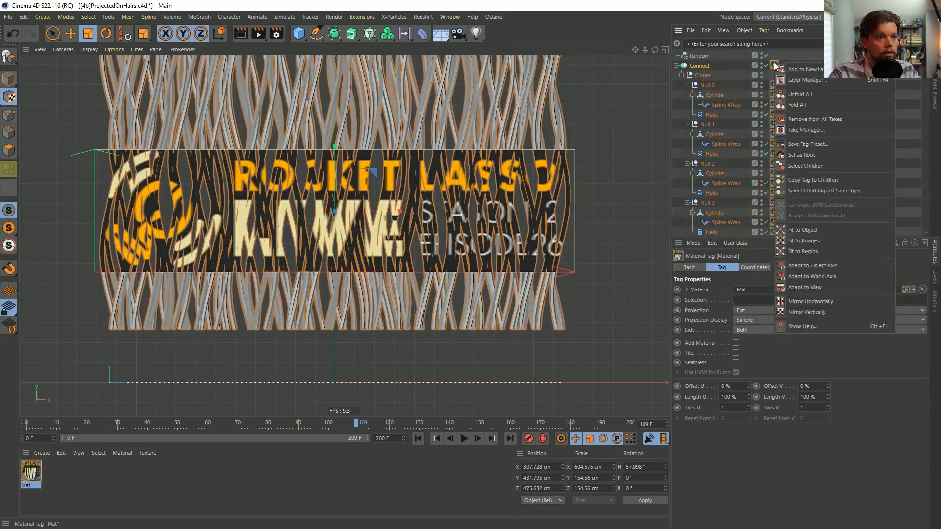
click(821, 184)
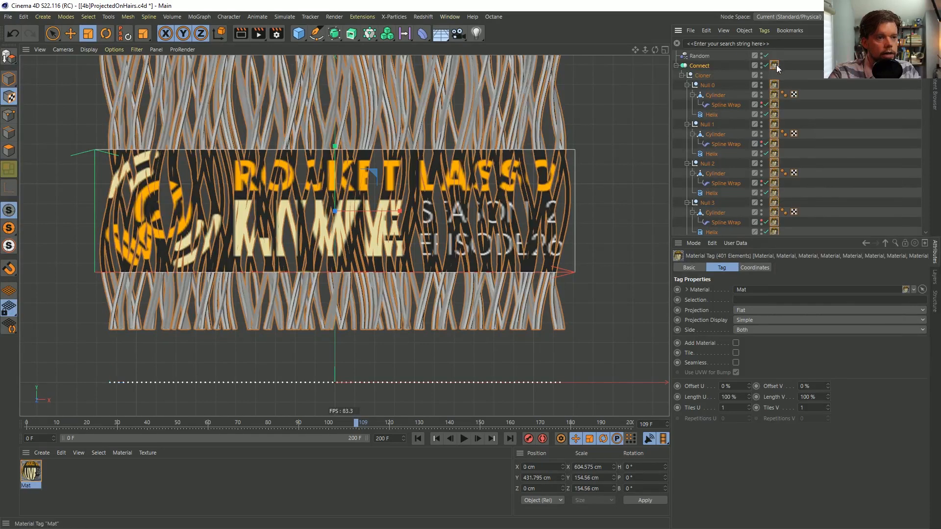
key(Delete)
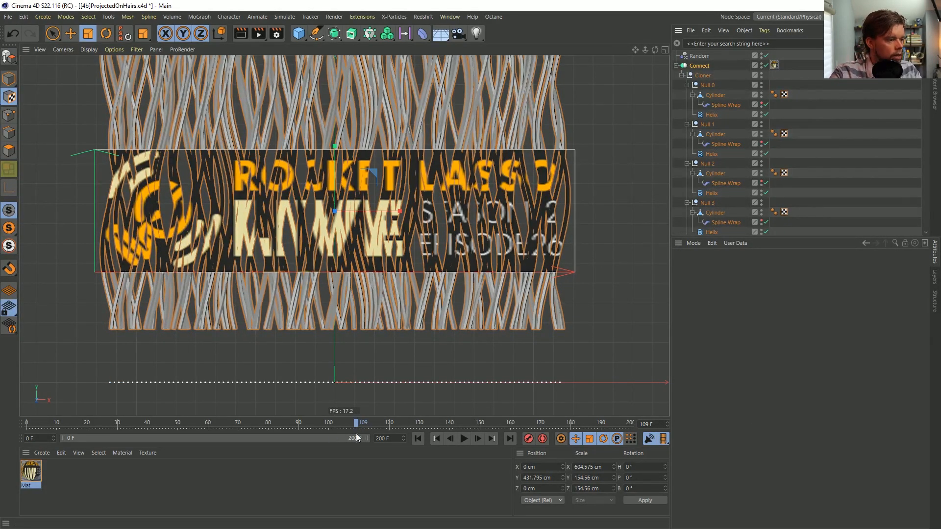
Set the current timeline frame to 100
drag(655, 425, 587, 422)
text(100)
key(Return)
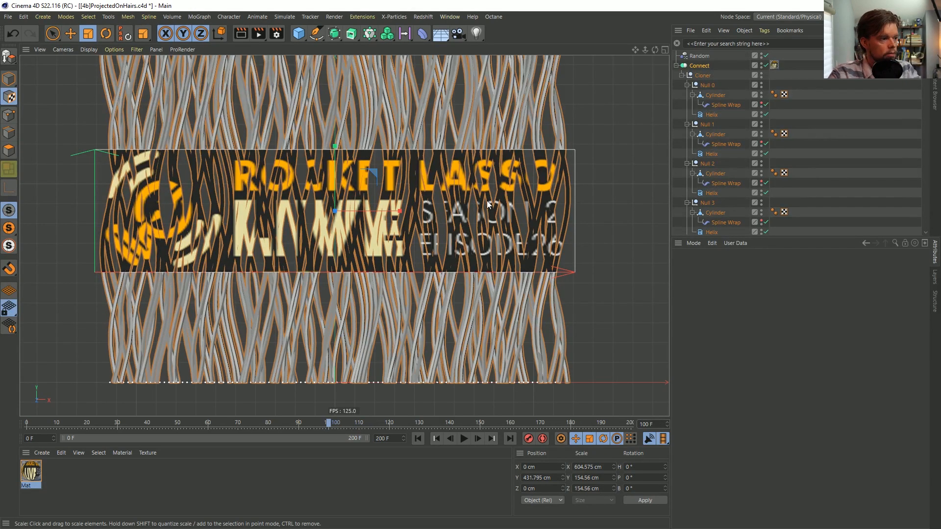
Add a Pin Material tag to the Connect object alongside its flat-projected material tag
alt+middle_drag(474, 176, 486, 196)
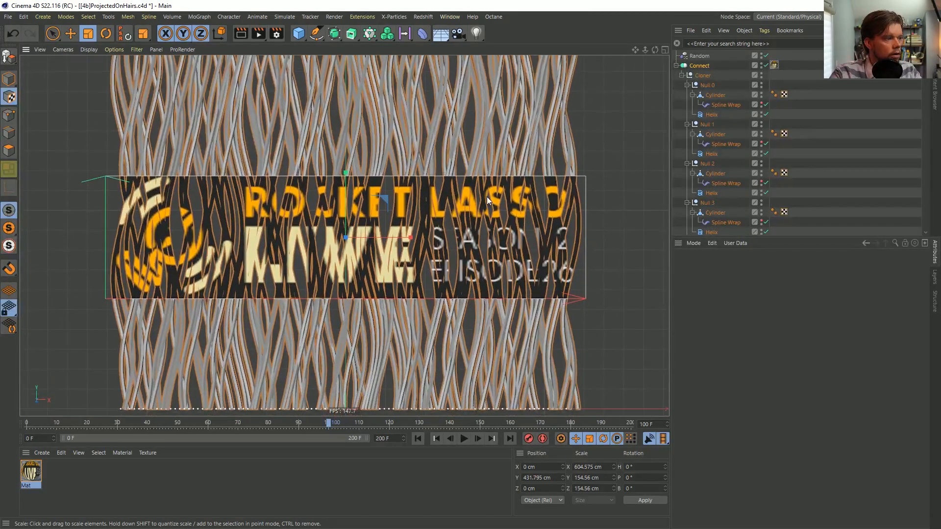
click(699, 66)
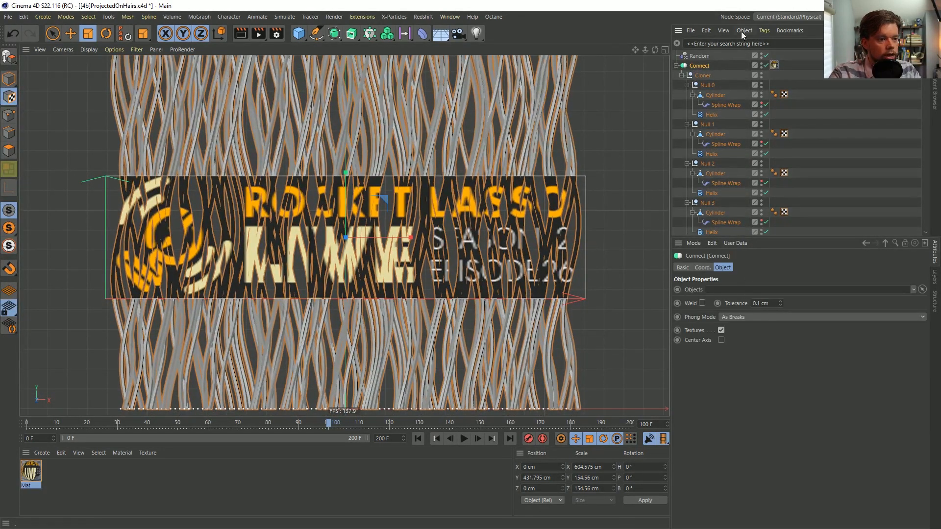
click(775, 66)
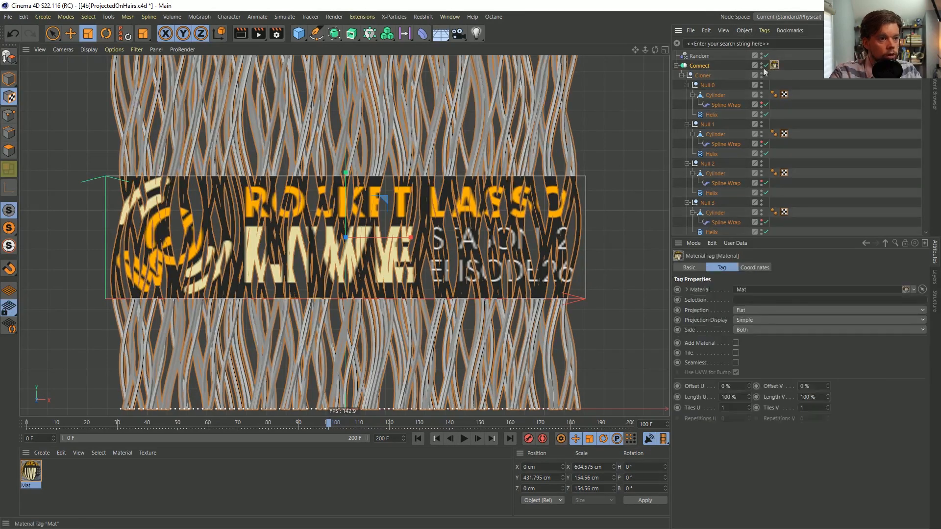
right_click(698, 65)
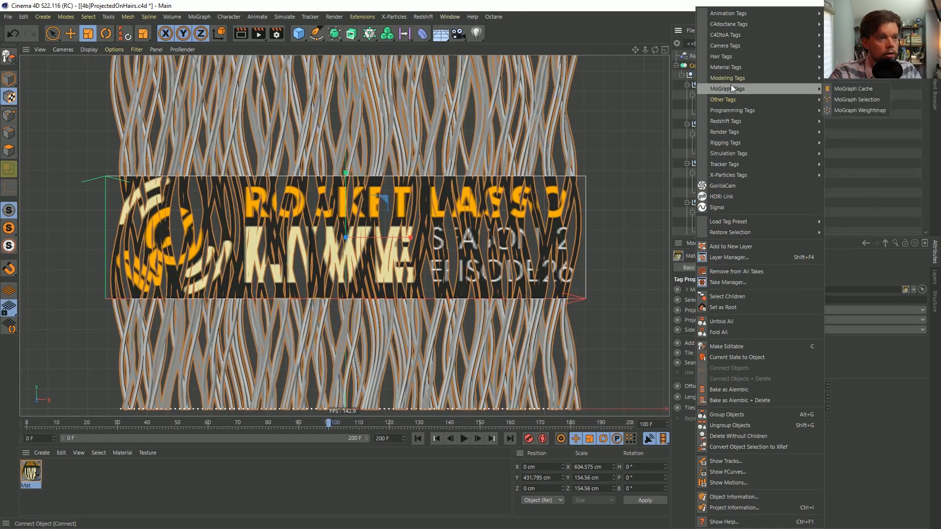
mouse_move(734, 89)
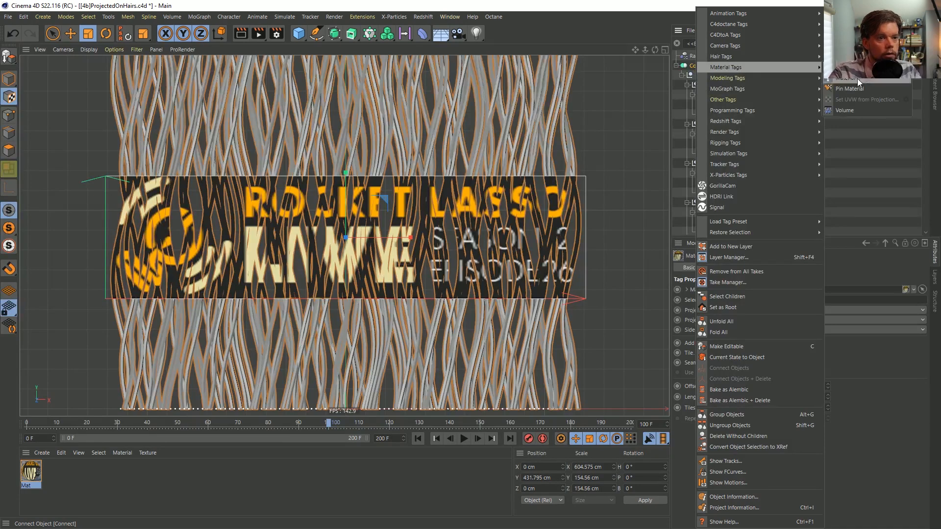
click(857, 89)
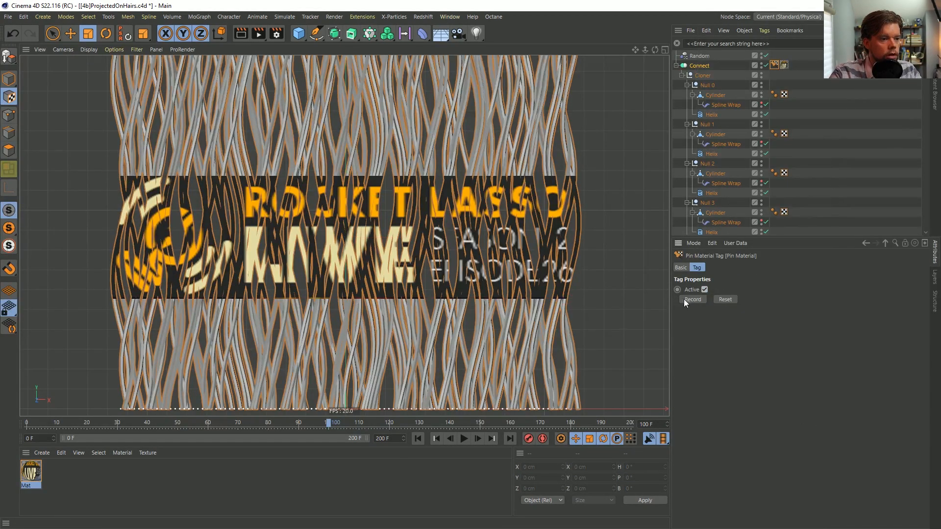
Advance the animation frame by frame to 112 and examine how the banner projection follows the strands
click(476, 439)
click(477, 439)
click(477, 439)
click(476, 439)
click(476, 439)
click(476, 439)
click(477, 439)
click(477, 439)
double_click(476, 439)
click(477, 439)
click(476, 440)
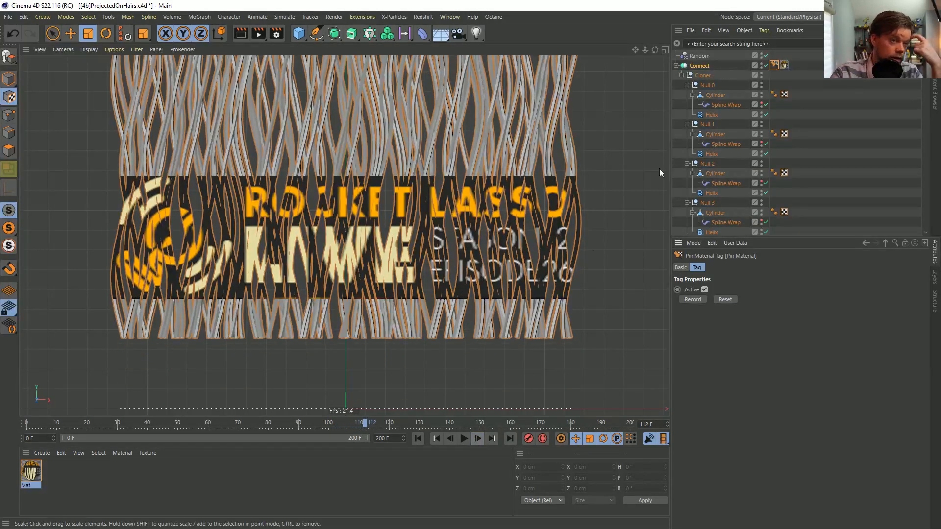
Move the UVW tag from Null 0's Cylinder to the Connect object and check the animation at frames 0 and 100
click(696, 67)
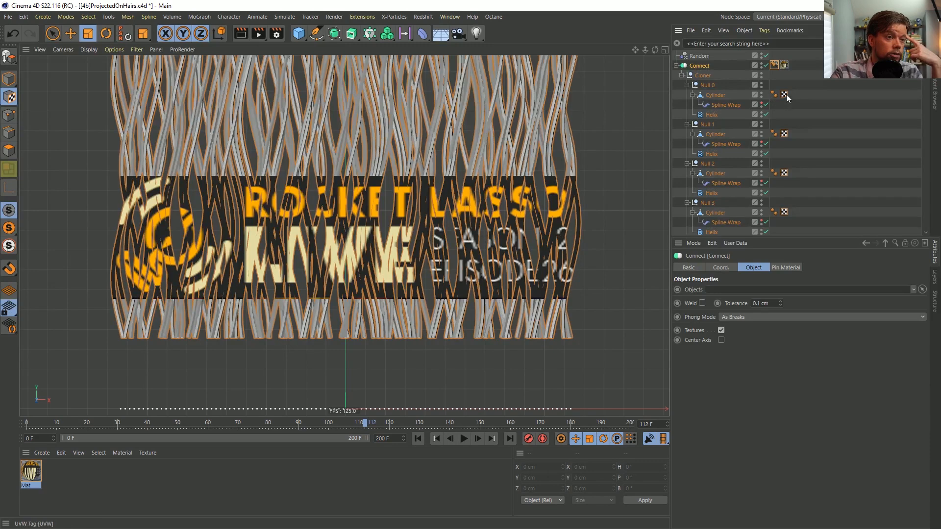
drag(784, 94, 801, 69)
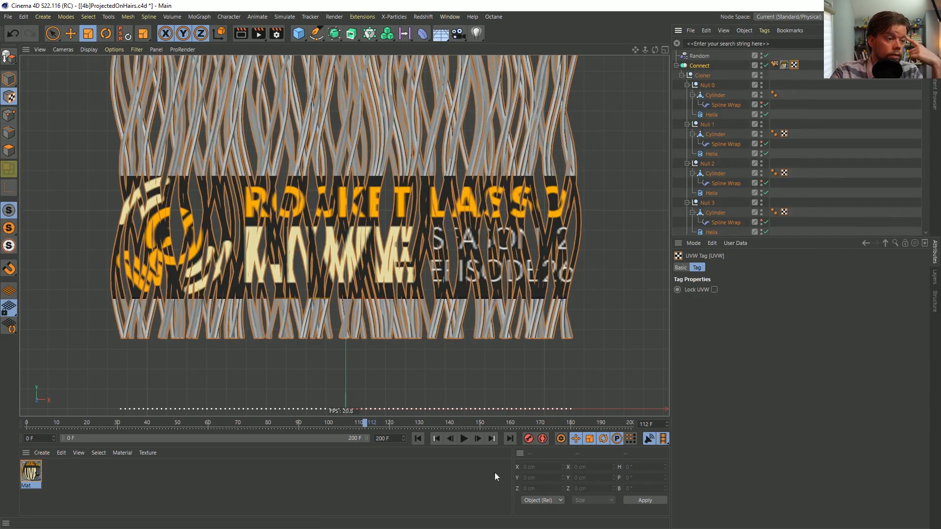
click(418, 438)
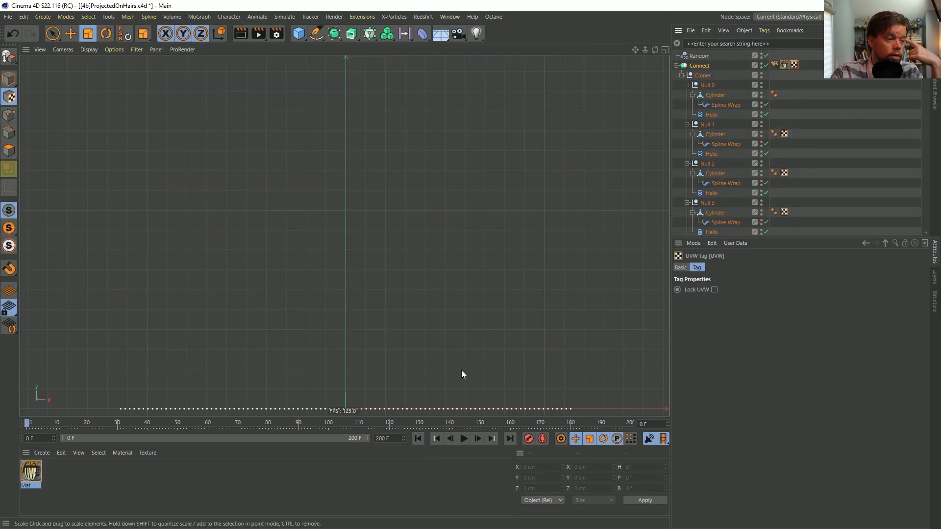
click(326, 422)
drag(327, 422, 328, 421)
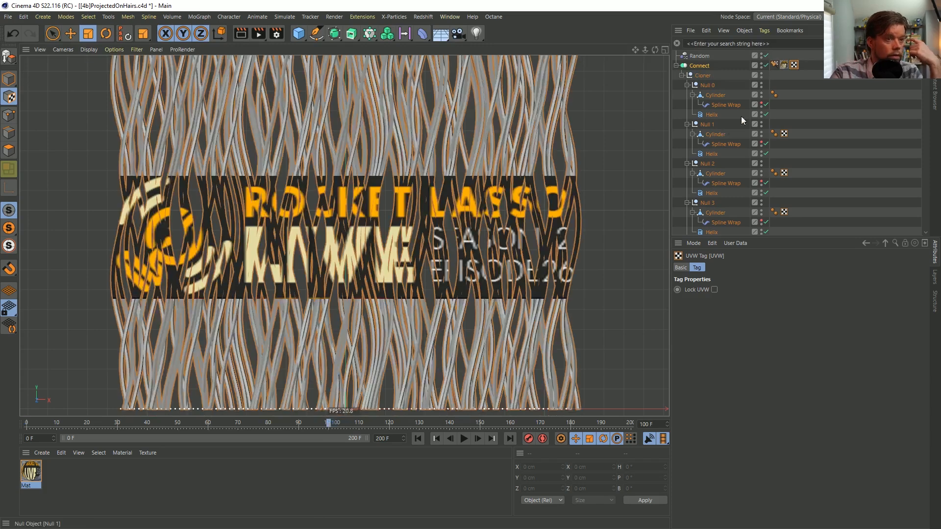
Examine the commands and properties of the Connect object's material tag
right_click(788, 65)
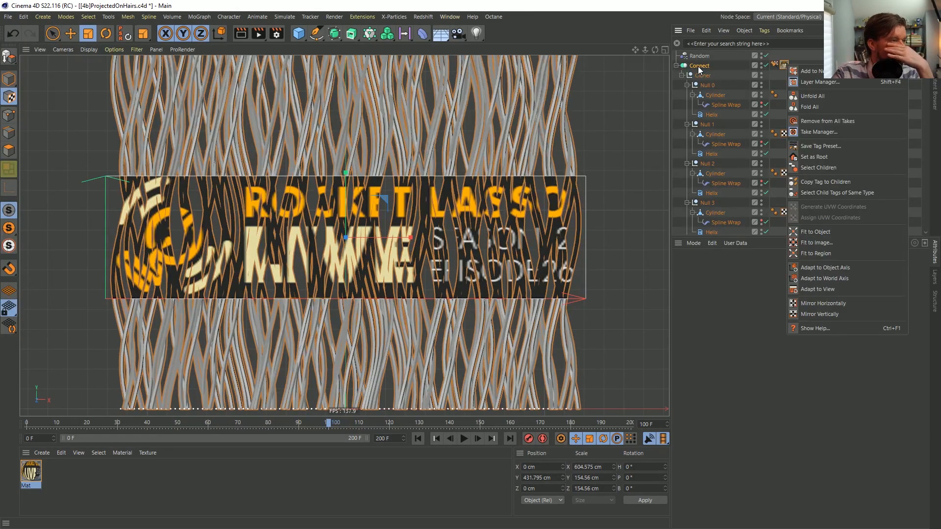
key(Escape)
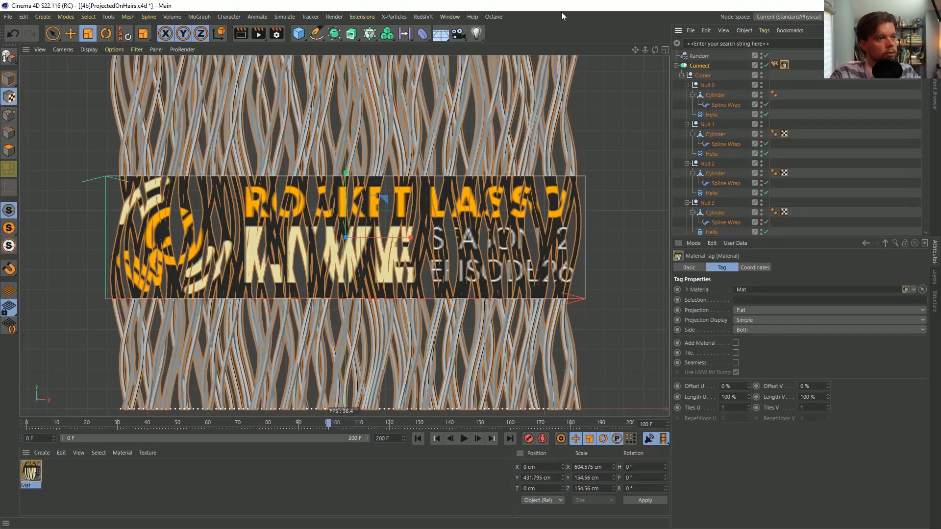
click(789, 67)
click(786, 65)
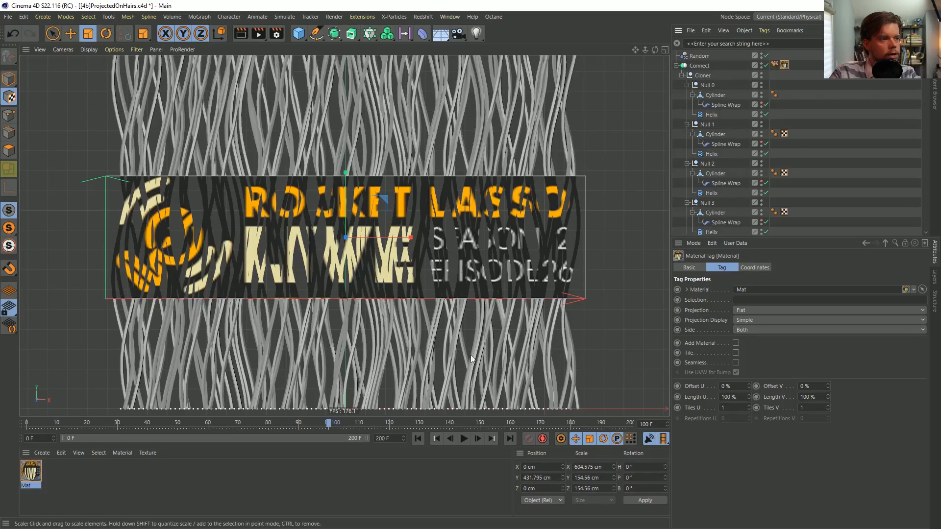
Fold and duplicate the Connect object, hide the original and make the duplicate an editable polygon object
click(691, 66)
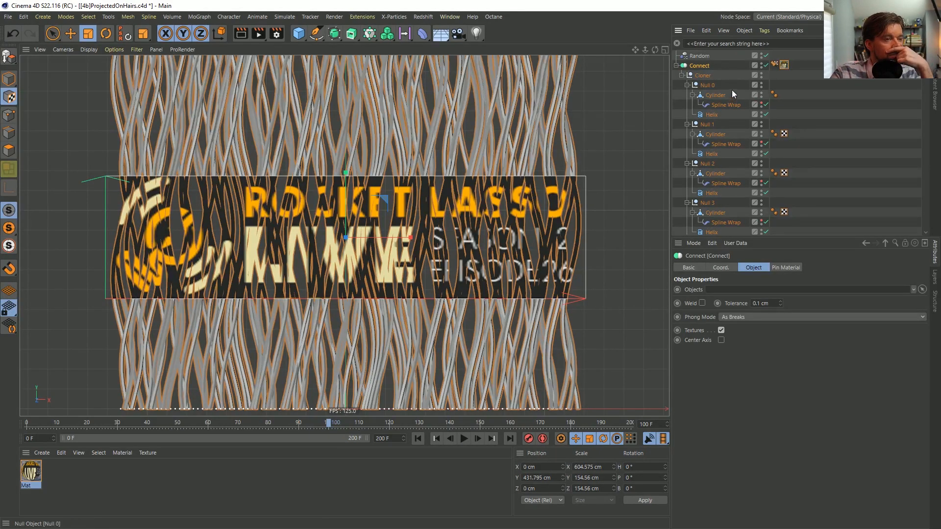
click(677, 65)
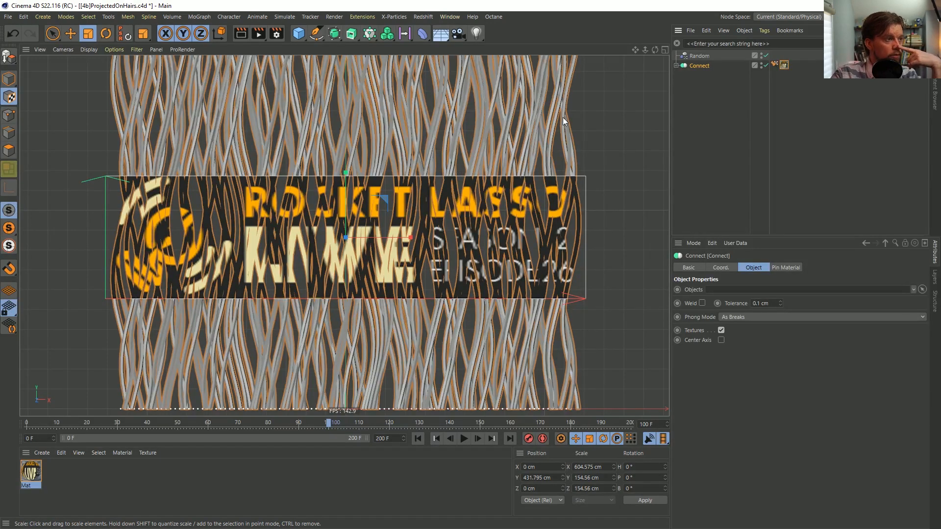
click(675, 65)
click(675, 65)
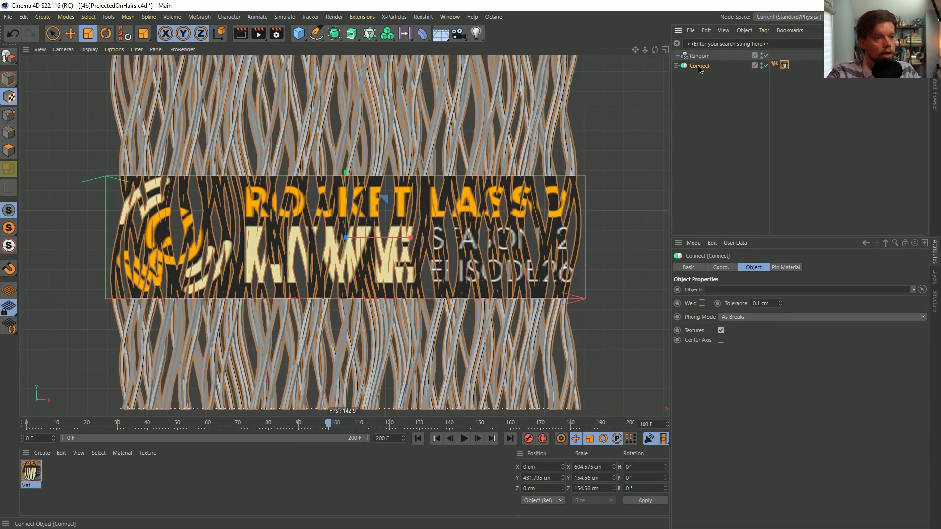
ctrl+drag(698, 66, 704, 88)
alt+click(761, 65)
alt+click(761, 65)
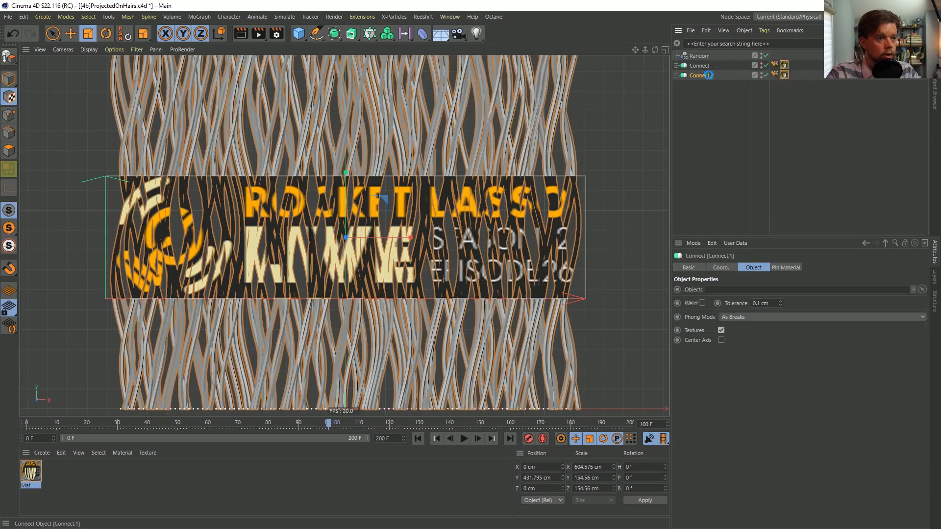
key(c)
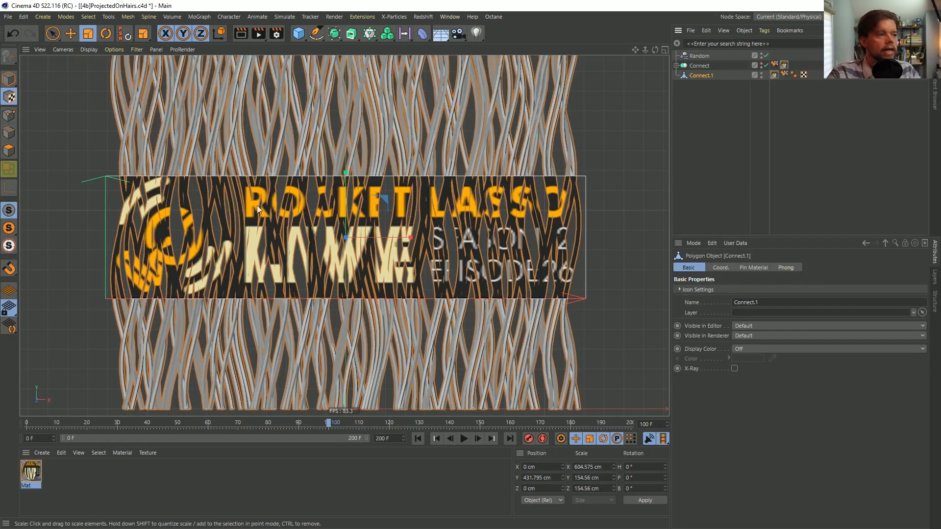
Delete the Pin Material tag from Connect.1 and generate UVW coordinates from its flat-projected material tag
click(783, 75)
key(Delete)
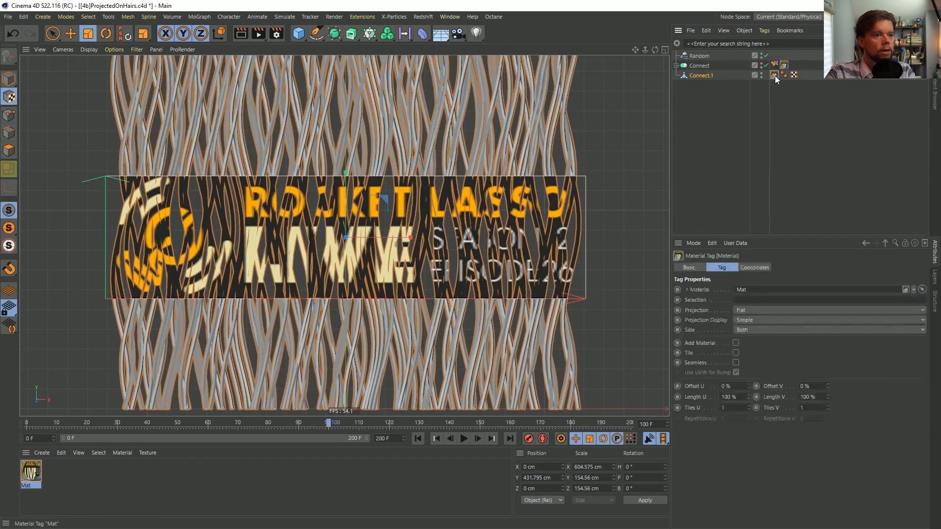
right_click(772, 74)
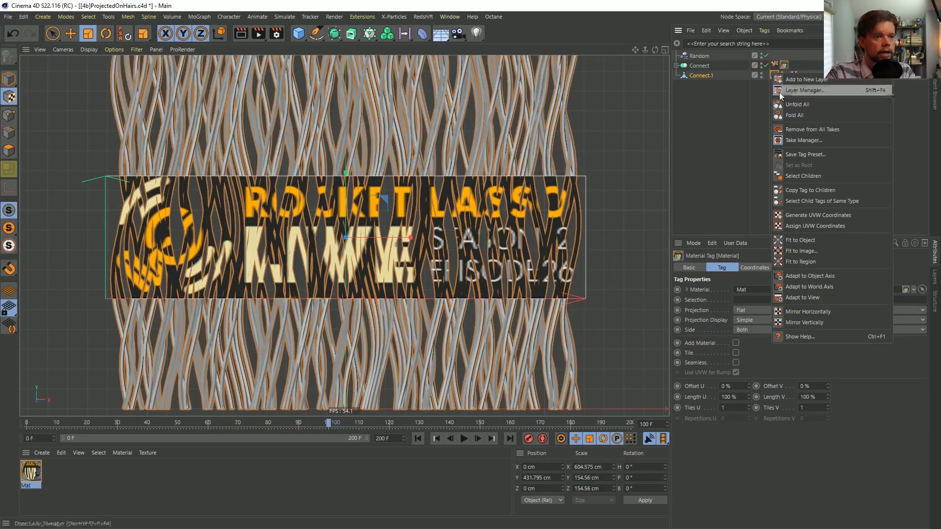
click(818, 214)
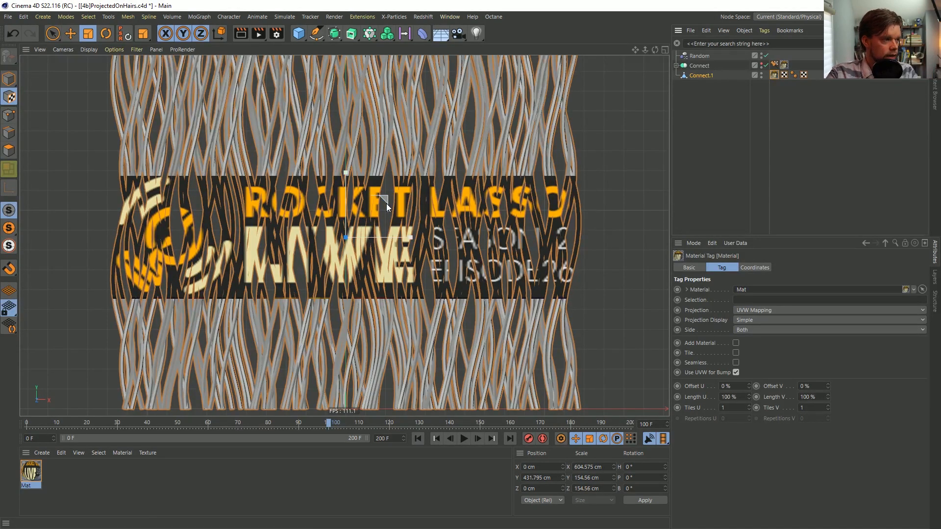
Delete the Pin Material tag and the material tag from the original Connect object
click(695, 75)
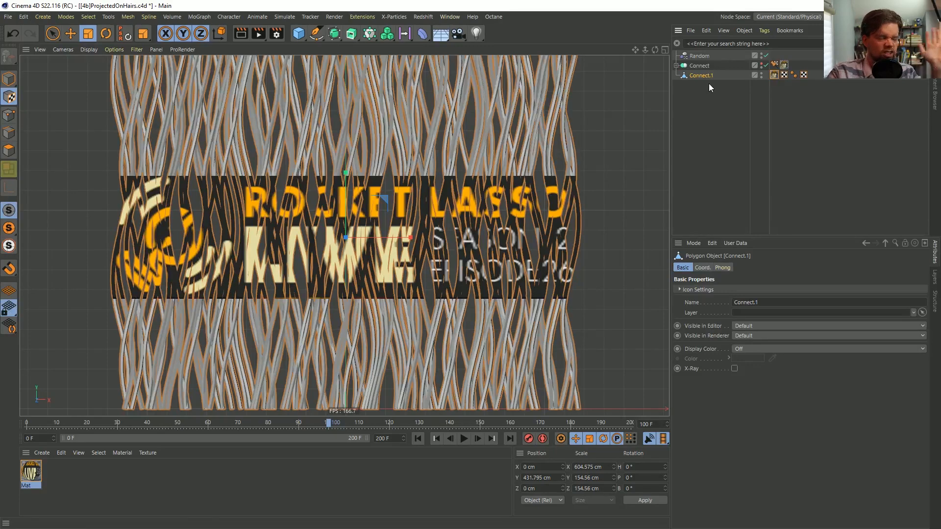
click(777, 64)
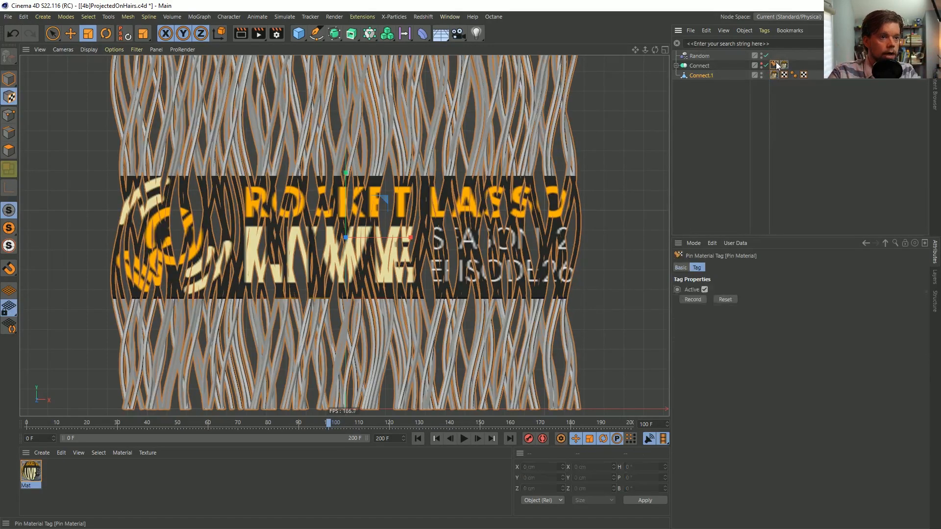
key(Delete)
click(775, 65)
key(Delete)
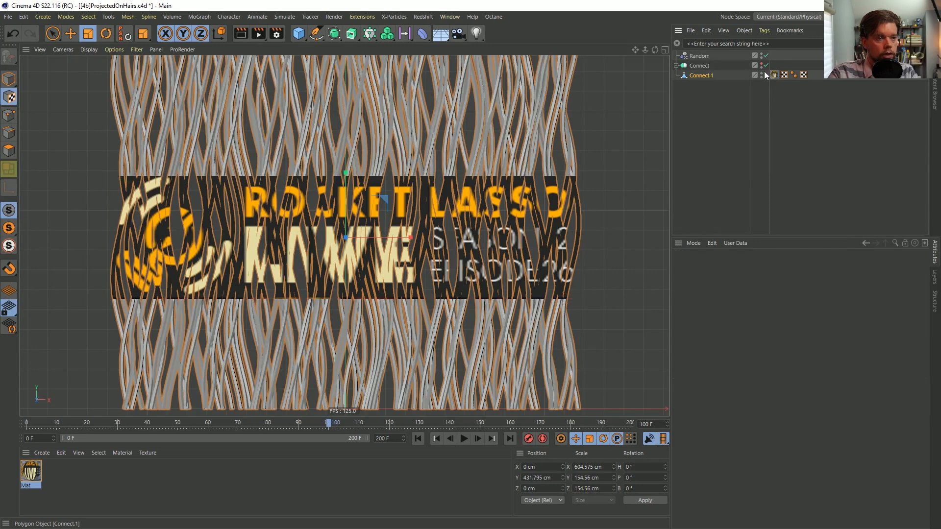
Hide Connect.1, show the original Connect object and check its untextured strands at frame 100
click(760, 73)
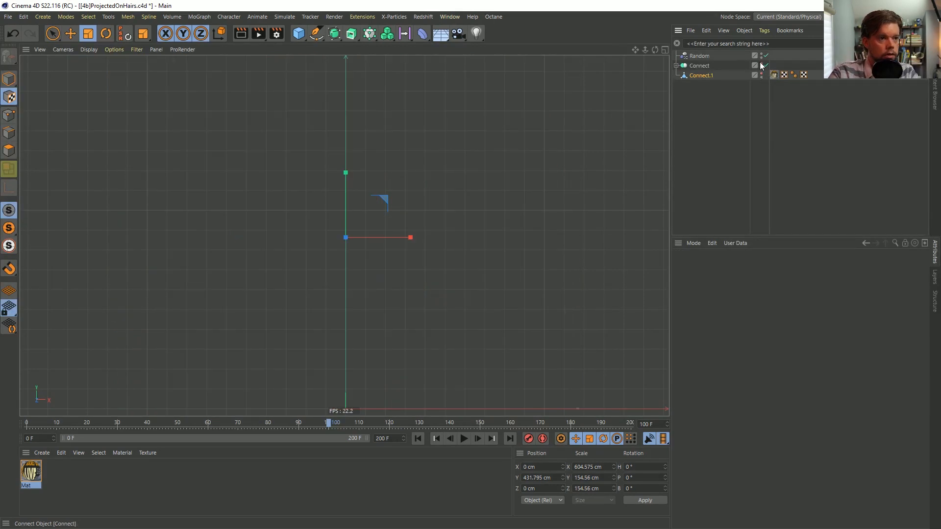
mouse_move(316, 429)
mouse_down()
mouse_move(205, 425)
mouse_move(402, 422)
mouse_move(335, 444)
mouse_move(224, 445)
mouse_move(356, 439)
mouse_move(331, 437)
mouse_up()
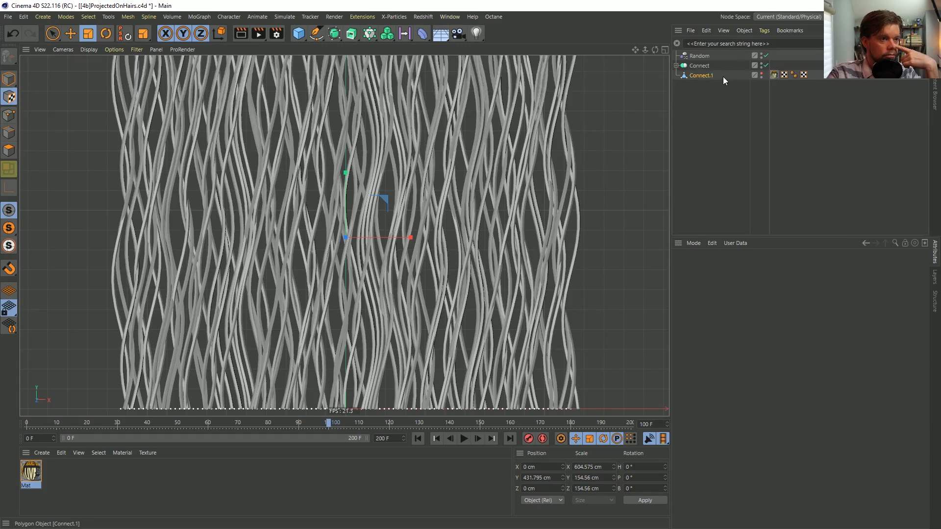
right_click(708, 75)
click(625, 45)
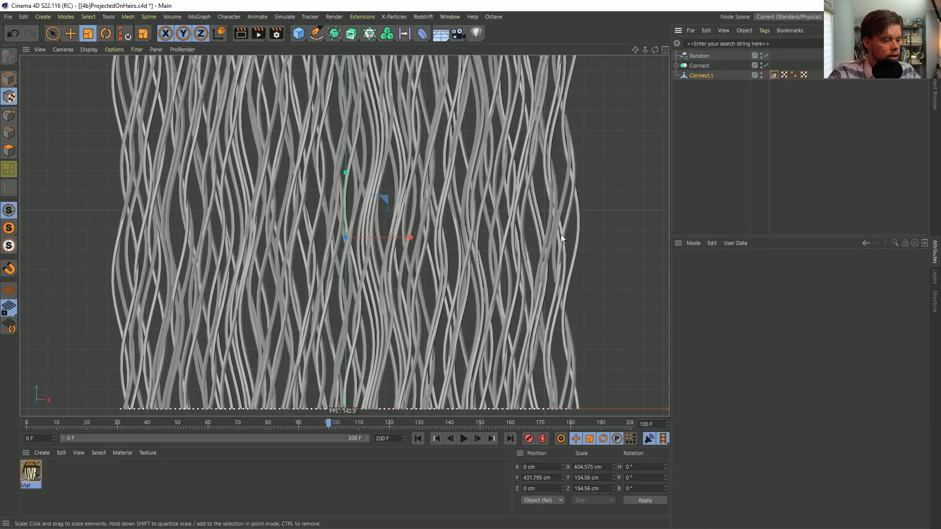
Save the scene as a new version named [4c]ProjectedOnHairs.c4d in the SceneFiles folder
key(ctrl+shift+s)
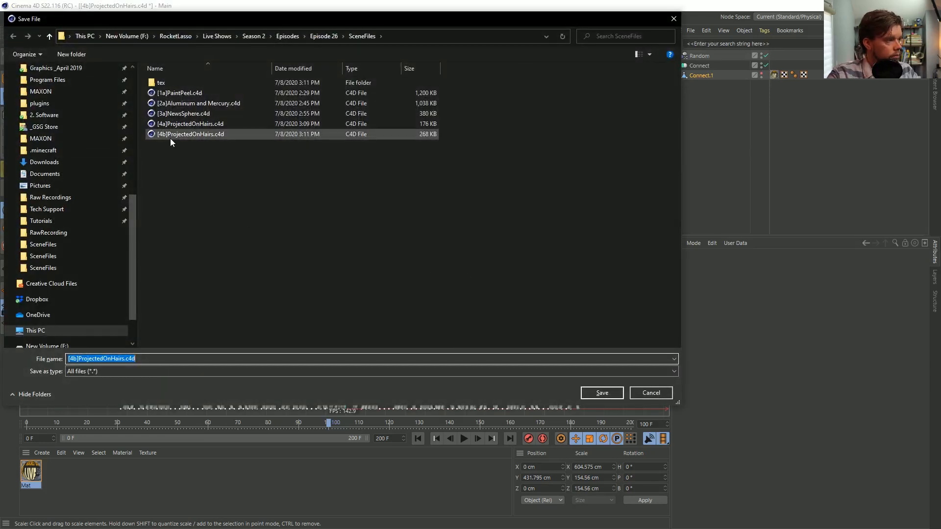
click(169, 138)
click(73, 358)
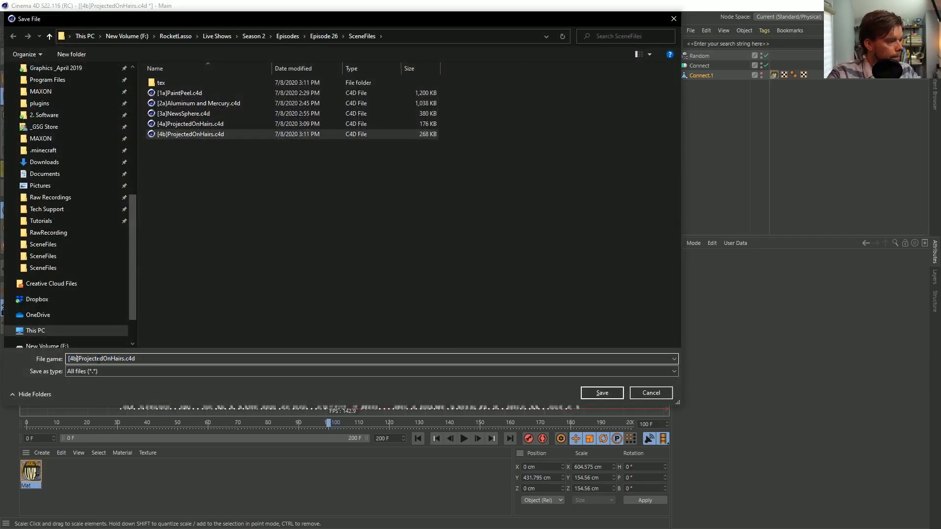
key(BackSpace)
text(c)
key(Return)
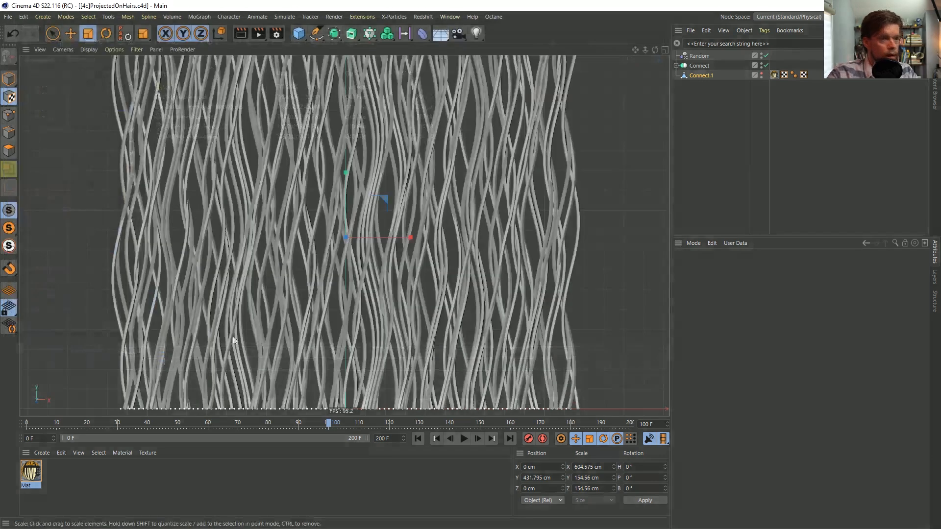
Show Connect.1 and hide the original Connect object, and give Connect.1 a Pose Morph tag with Points mixing enabled
click(760, 73)
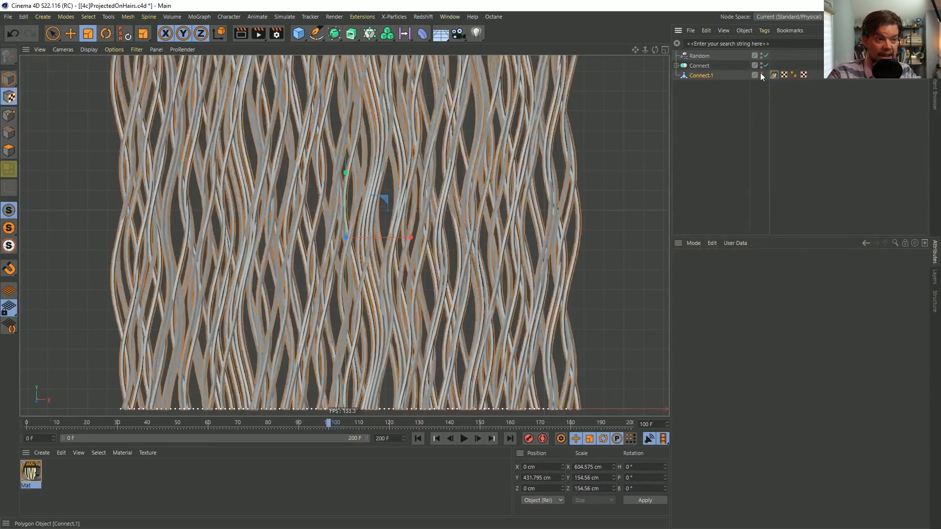
alt+click(760, 64)
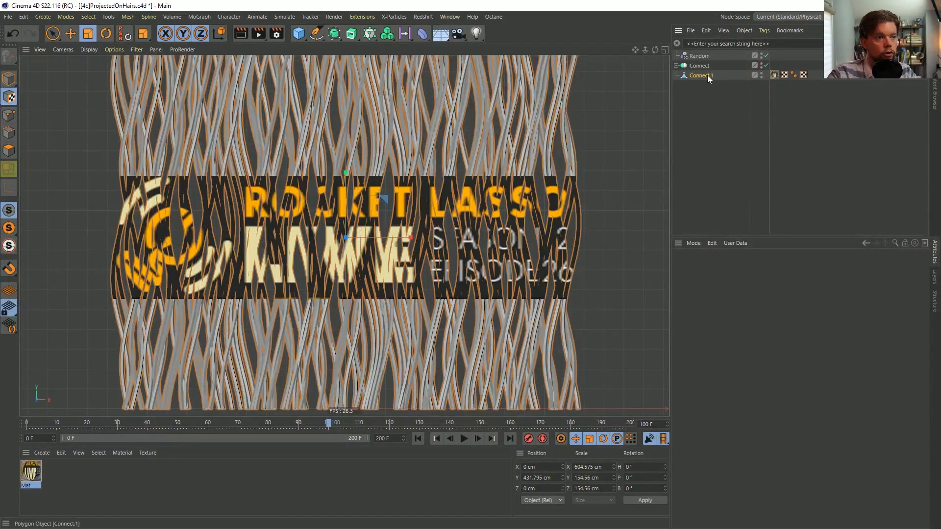
right_click(707, 75)
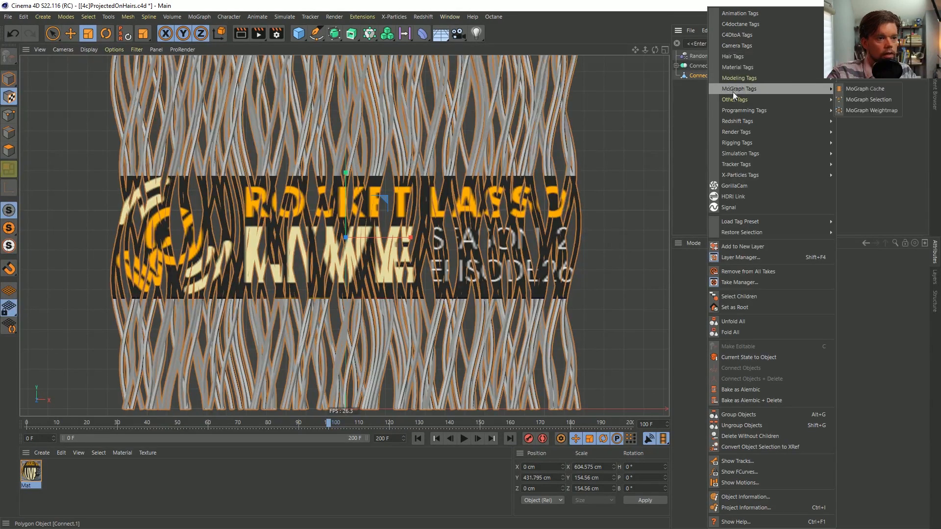
mouse_move(770, 158)
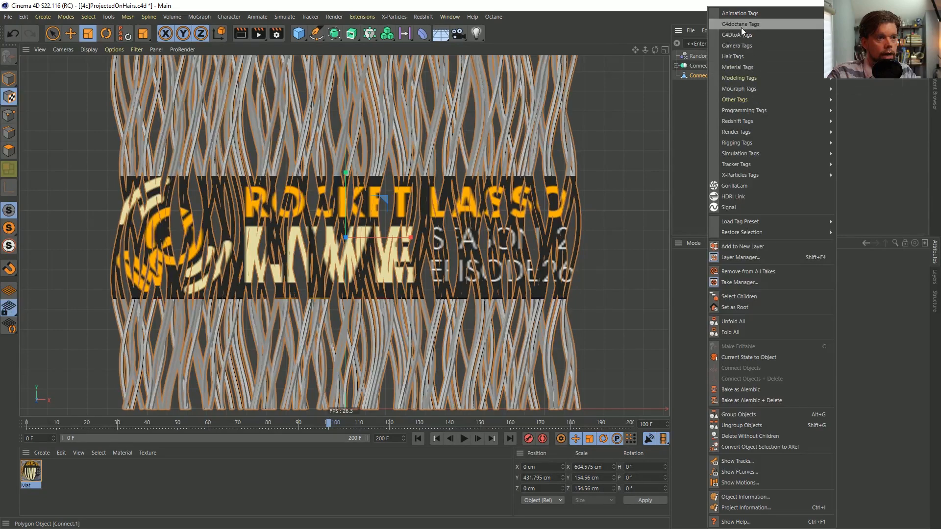
mouse_move(754, 143)
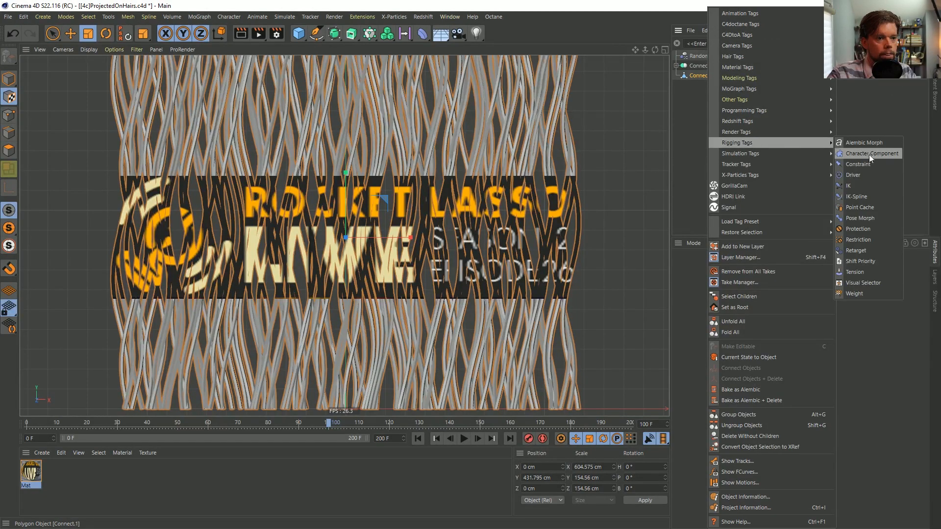
click(865, 219)
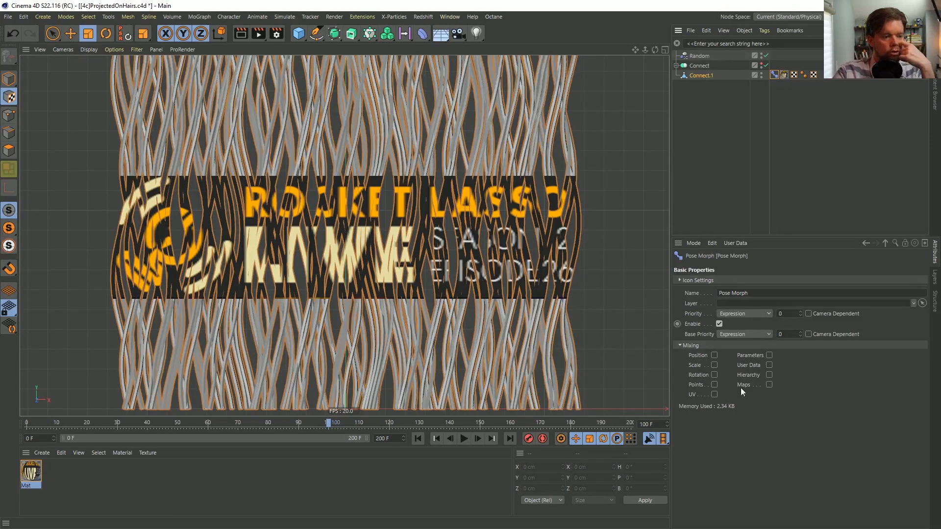
click(713, 384)
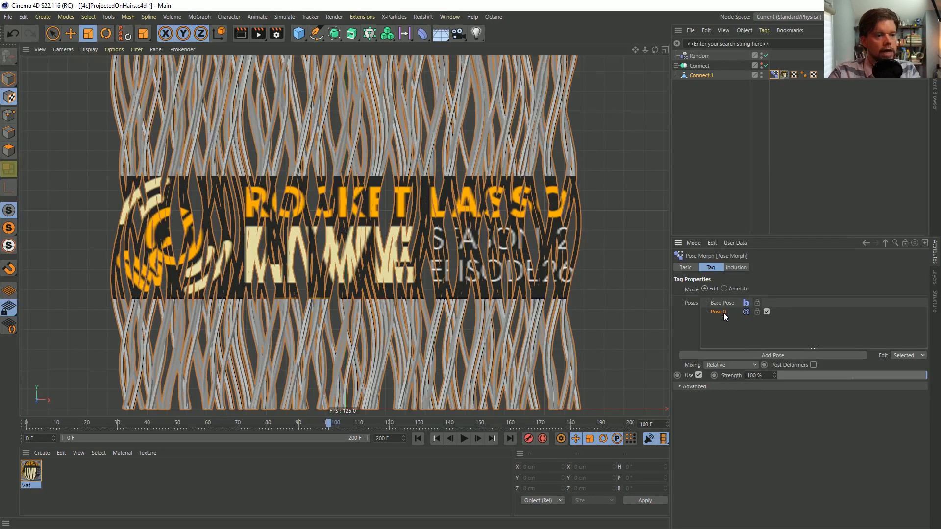
Replace the default pose in the Pose Morph tag with the Connect object as an absolute morph target and show the advanced settings
key(Delete)
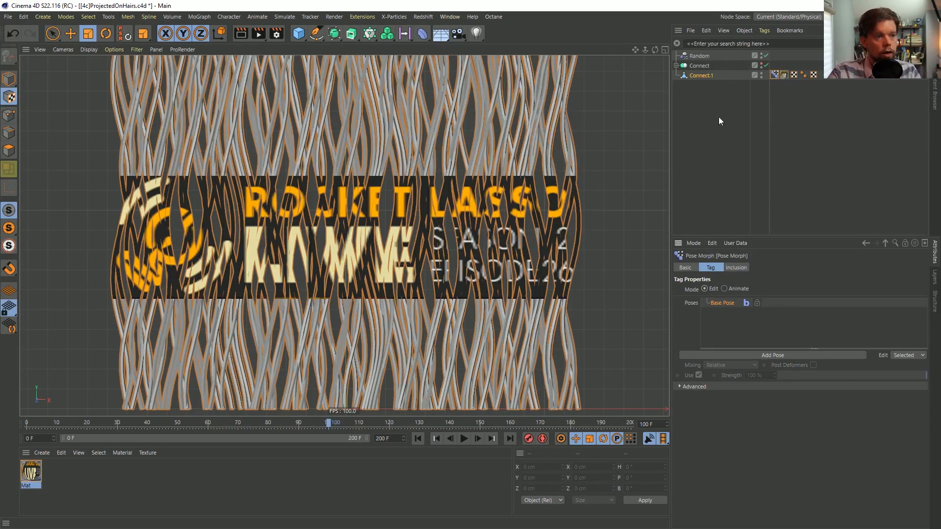
drag(723, 331, 723, 331)
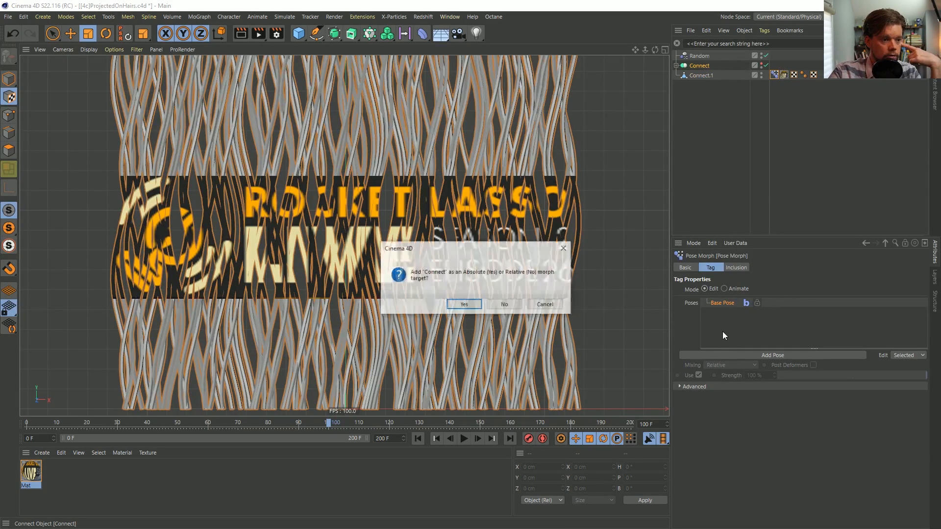
click(464, 305)
click(694, 386)
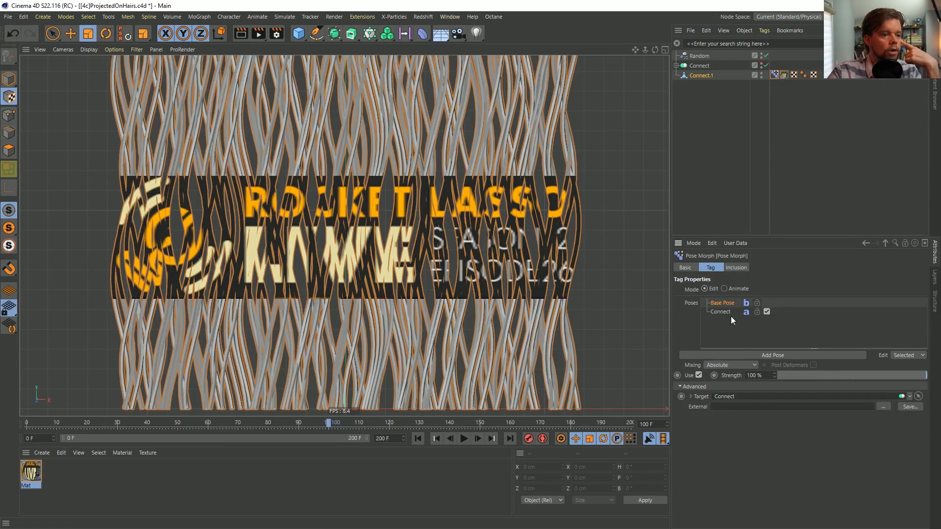
Test the morph in Animate mode by scrubbing the timeline and moving the Connect strength, and return the tag to Edit mode
click(724, 288)
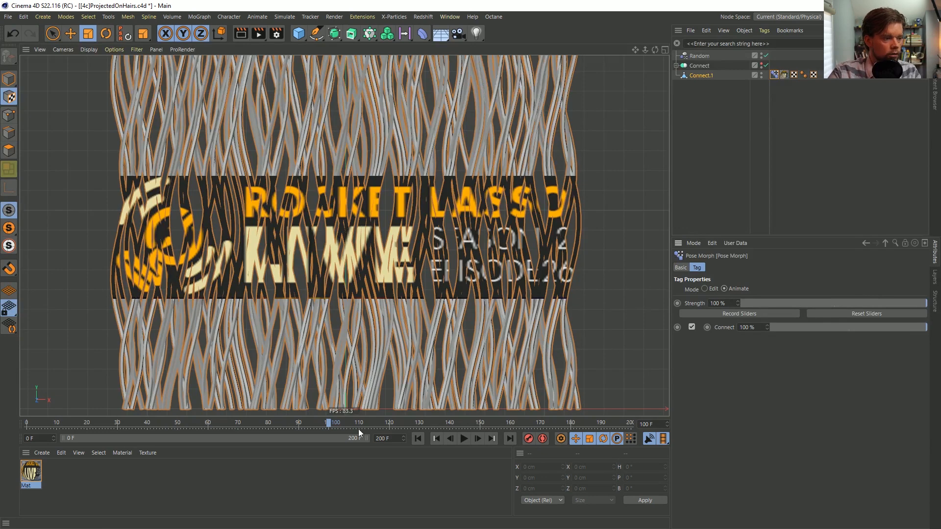
drag(356, 425, 329, 442)
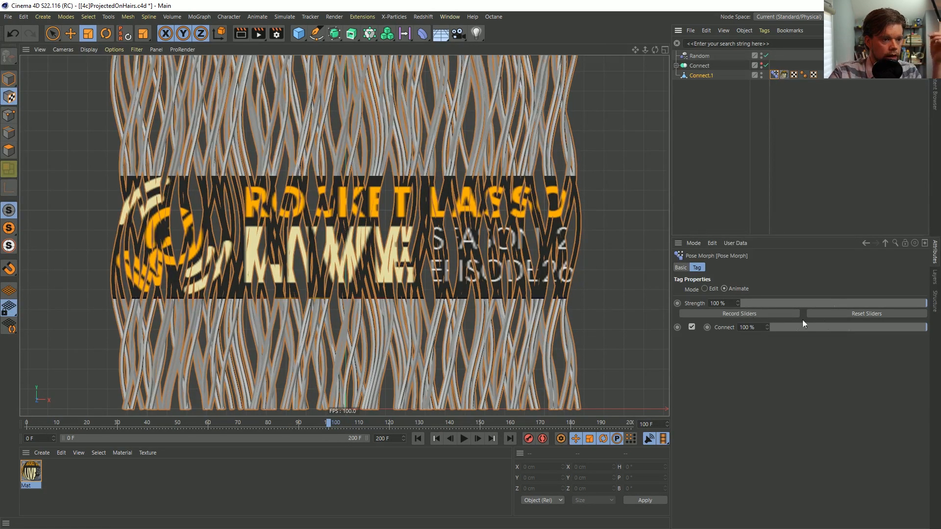
drag(842, 323, 928, 328)
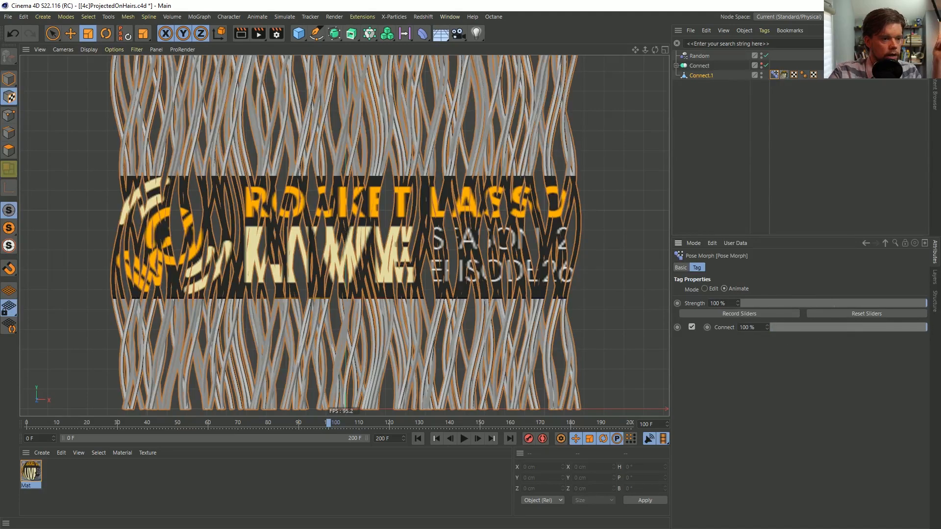
click(705, 290)
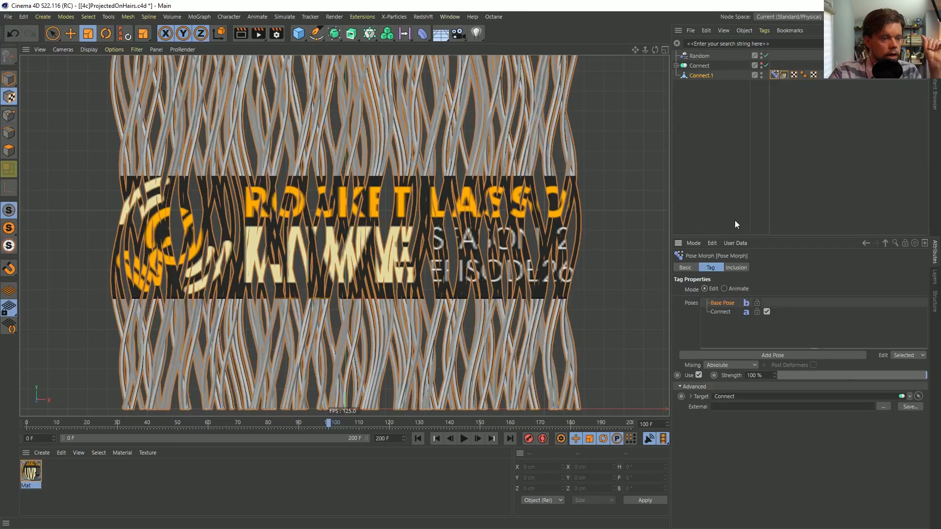
Group the Connect object under a null and place a new Correction deformer inside that null above Connect
click(676, 65)
click(682, 75)
click(683, 65)
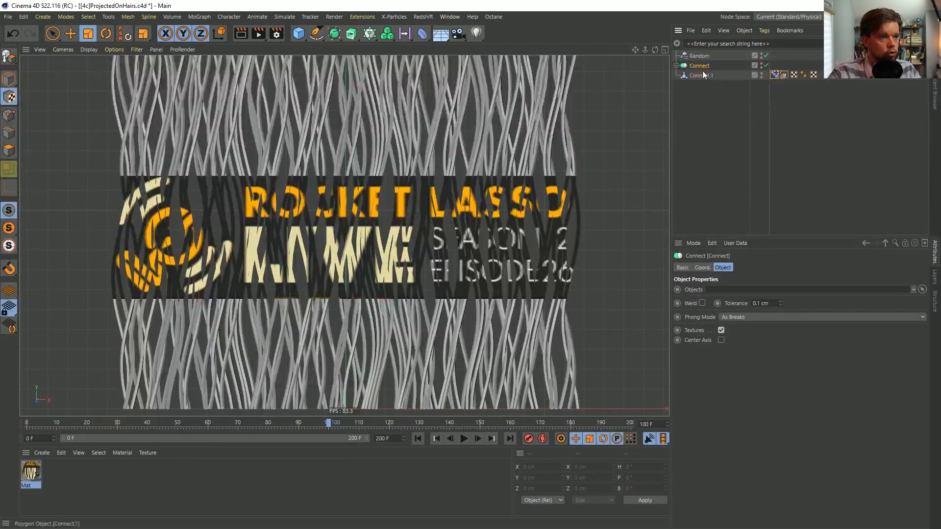
key(alt+g)
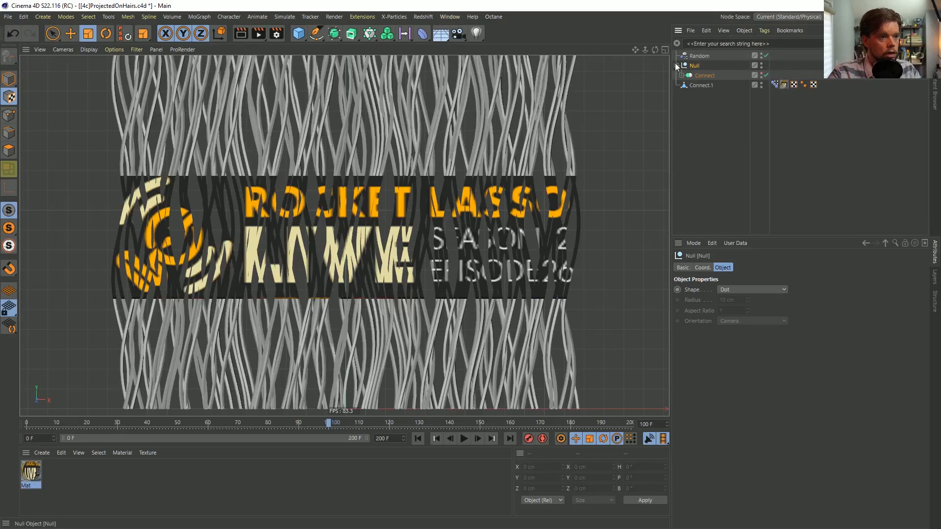
click(422, 34)
click(592, 66)
drag(721, 57, 699, 76)
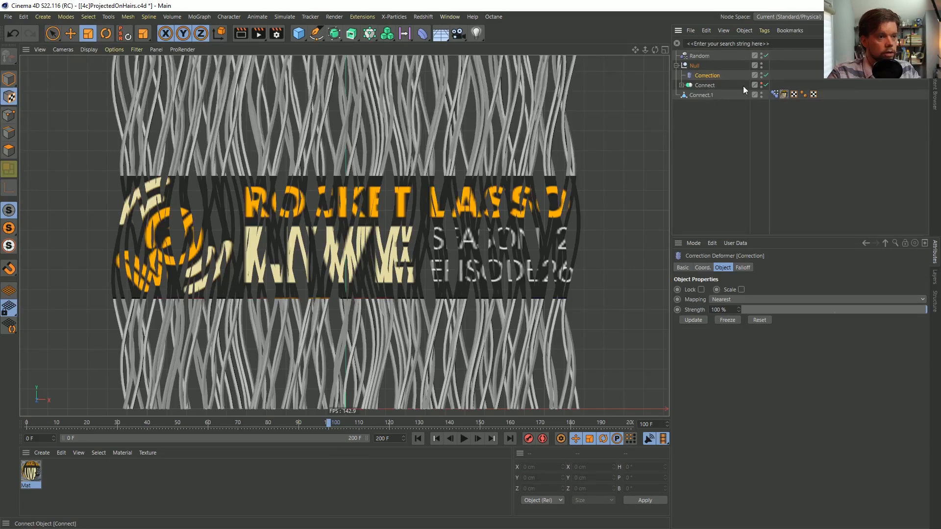
click(703, 85)
click(708, 76)
click(708, 86)
click(708, 77)
click(708, 85)
click(710, 75)
click(708, 87)
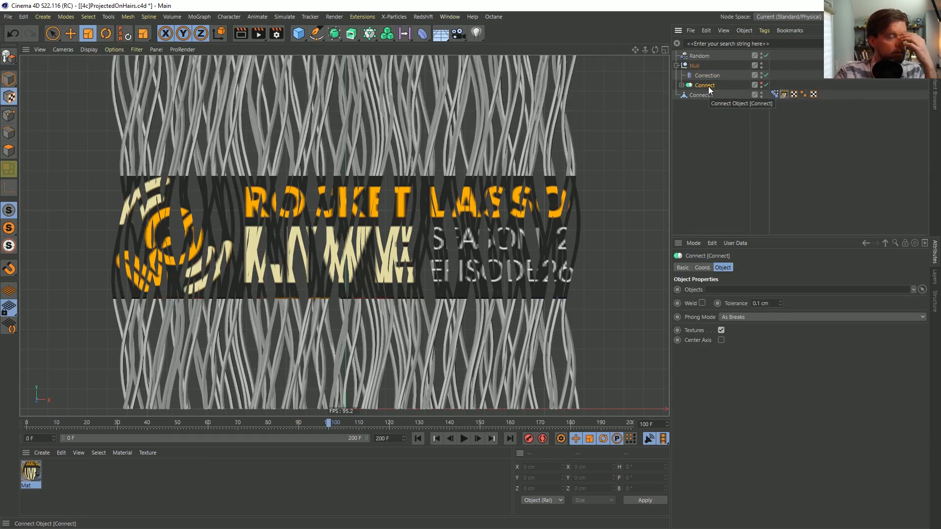
Set the target of the Connect pose in Connect.1's Pose Morph tag to the Correction deformer
click(775, 95)
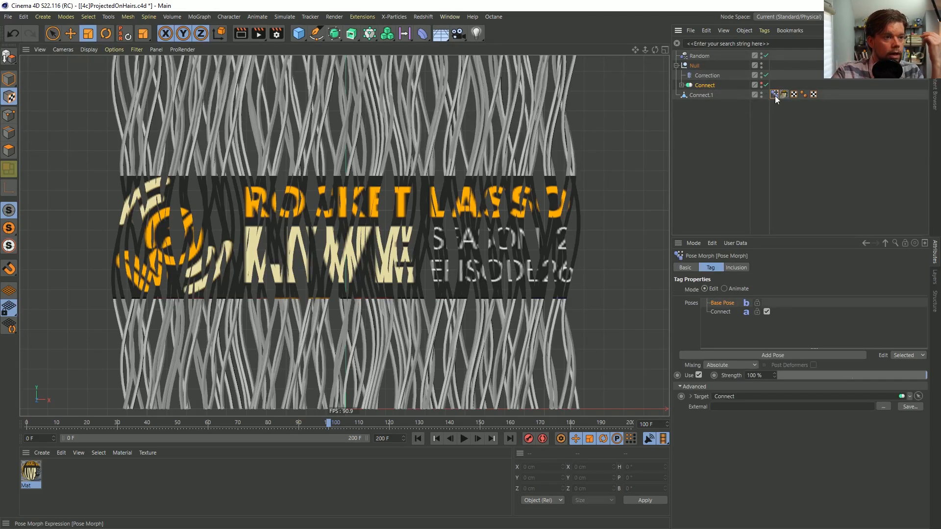
click(707, 77)
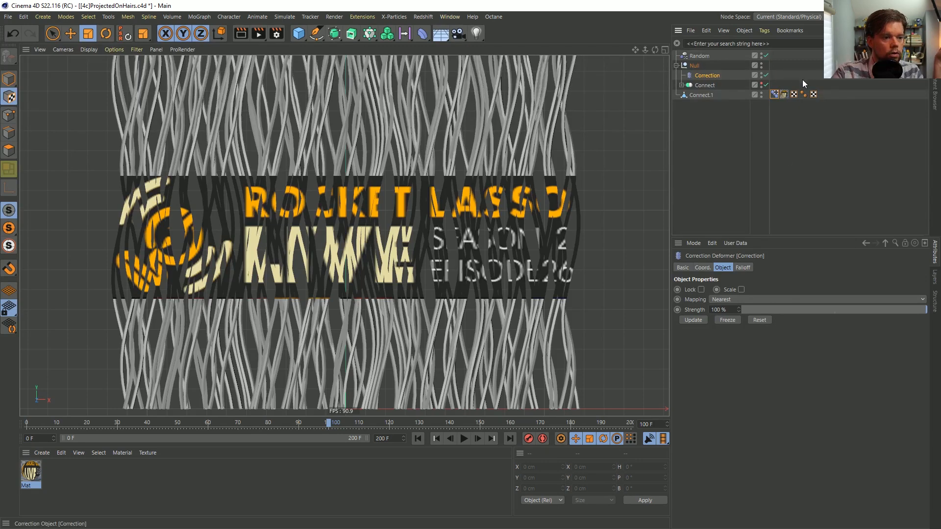
click(778, 95)
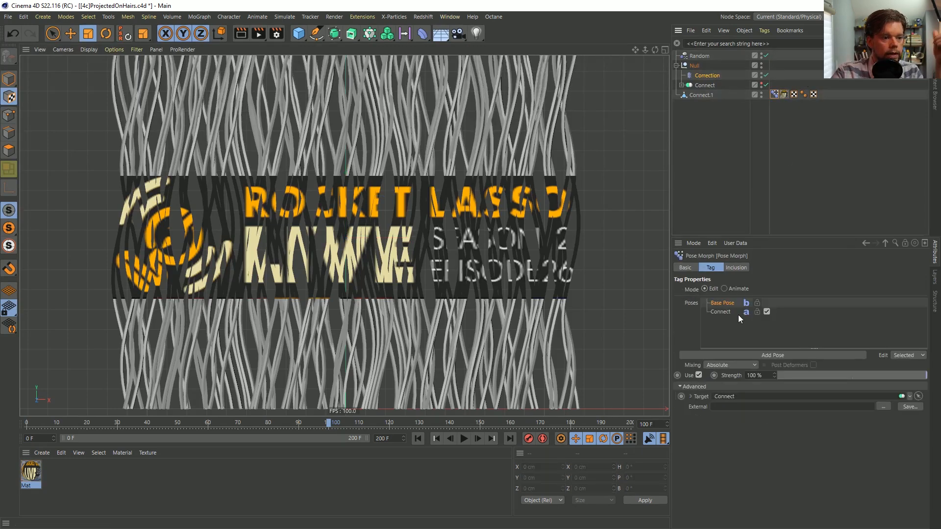
click(722, 311)
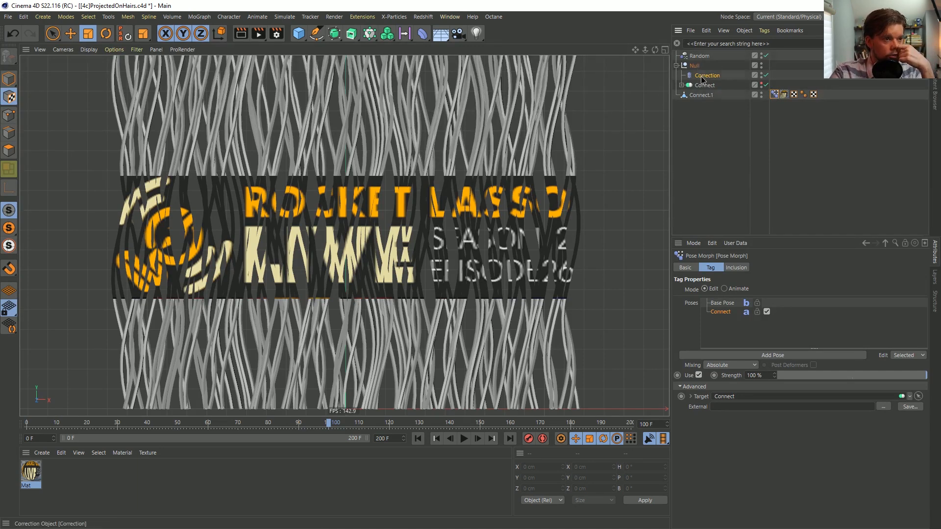
drag(727, 398, 734, 396)
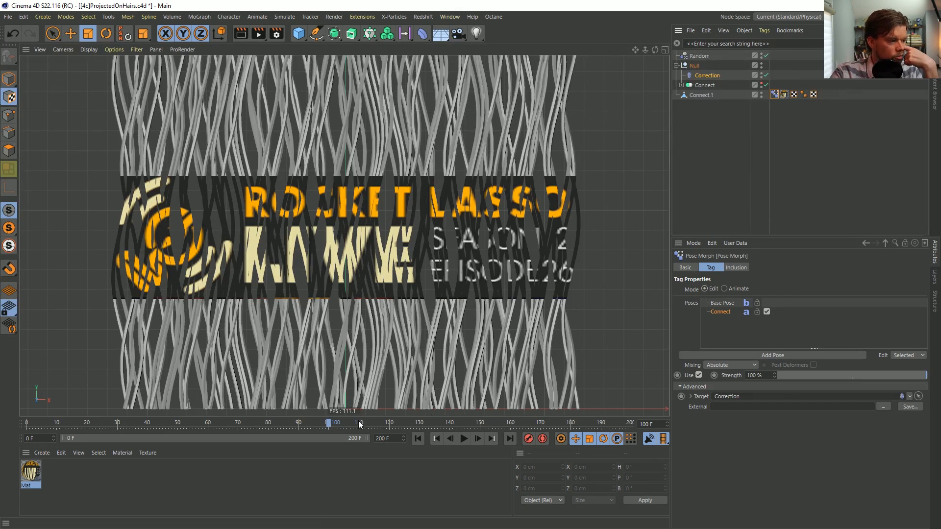
Scrub and play the animation from the start to check the motion of the textured strands, and return to frame 100
click(389, 421)
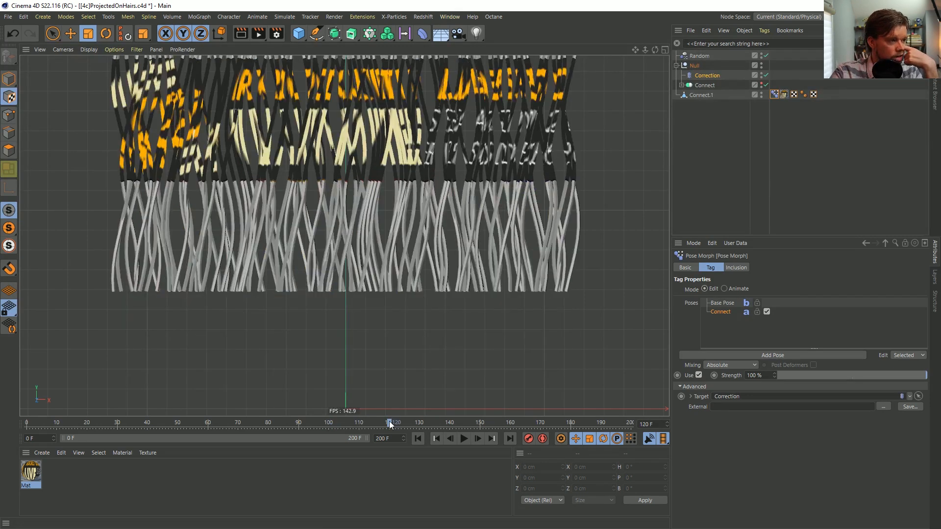
mouse_move(387, 425)
mouse_down()
mouse_move(208, 431)
mouse_move(463, 405)
mouse_move(307, 425)
mouse_move(369, 412)
mouse_move(402, 420)
mouse_up()
click(416, 440)
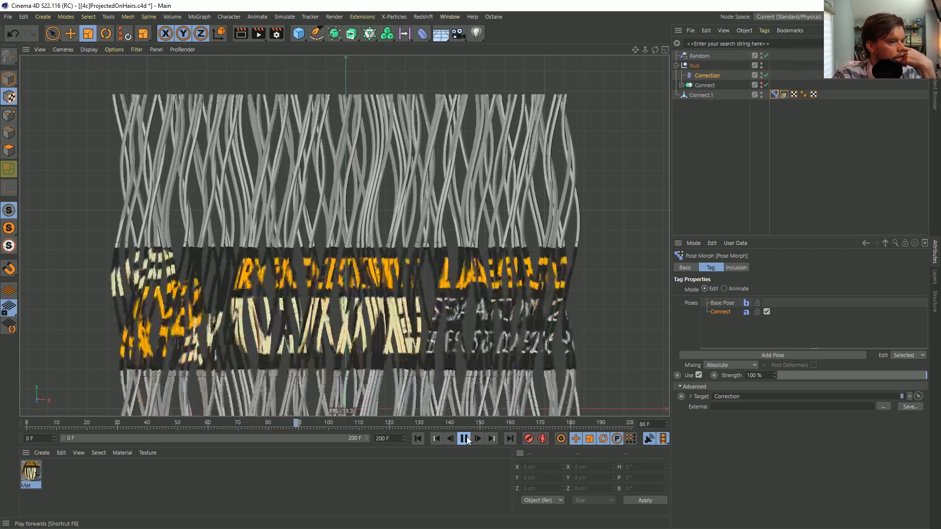
click(464, 438)
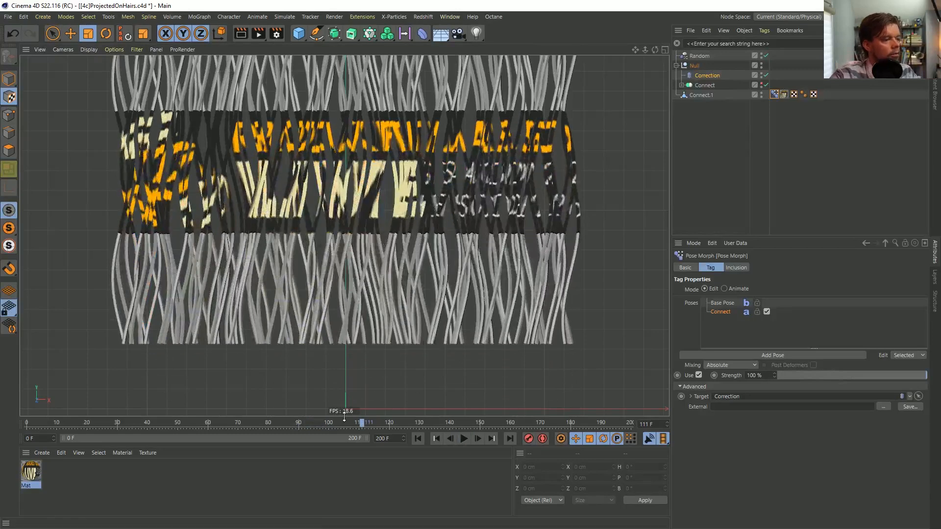
click(329, 424)
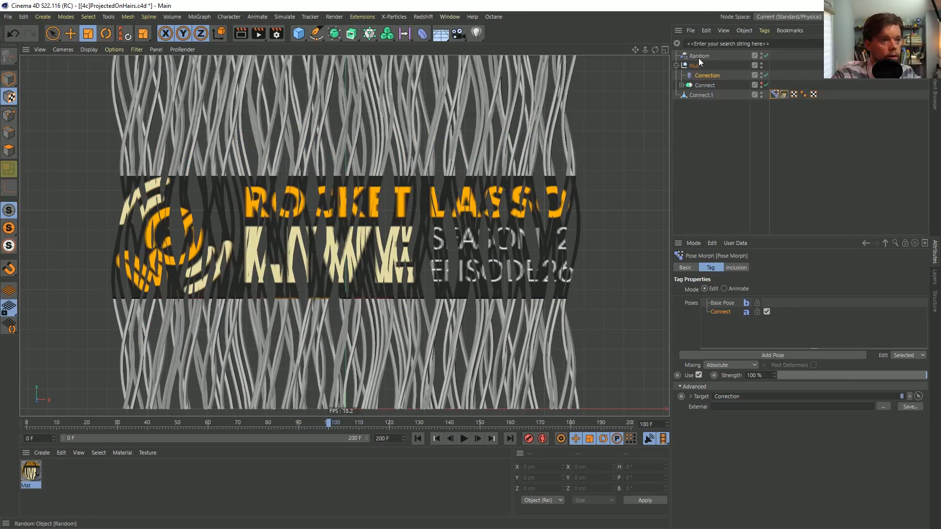
Copy the live Cloner from the recent file [4b]ProjectedOnHairs.c4d and close that file without saving
click(681, 85)
click(686, 95)
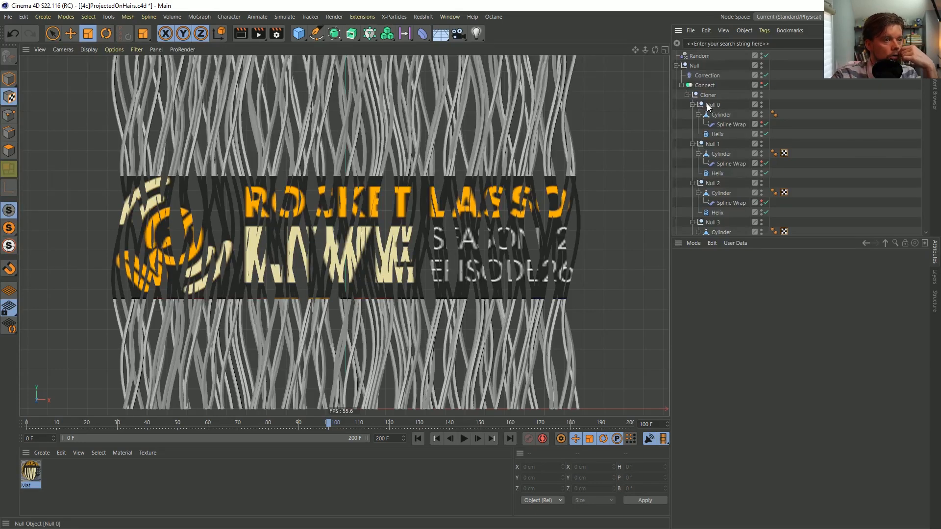
click(8, 16)
mouse_move(95, 222)
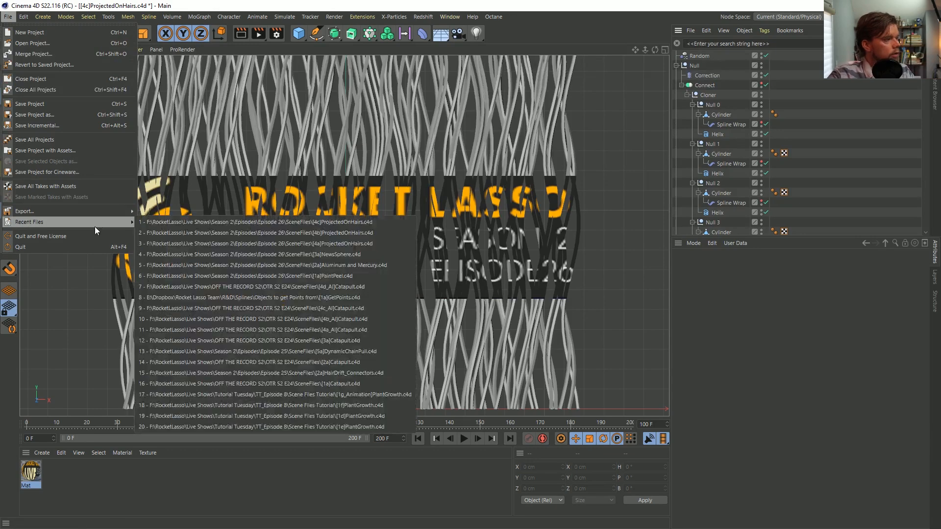
click(337, 234)
click(696, 52)
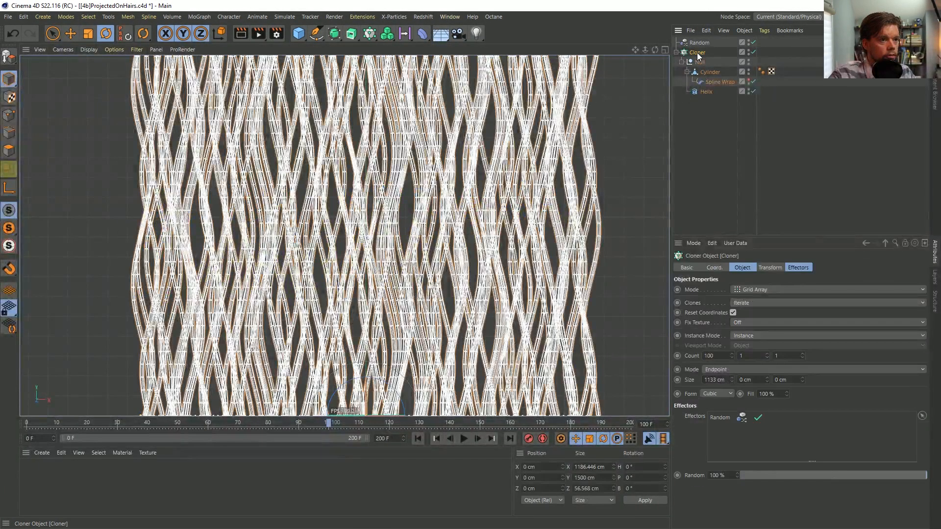
key(ctrl+F4)
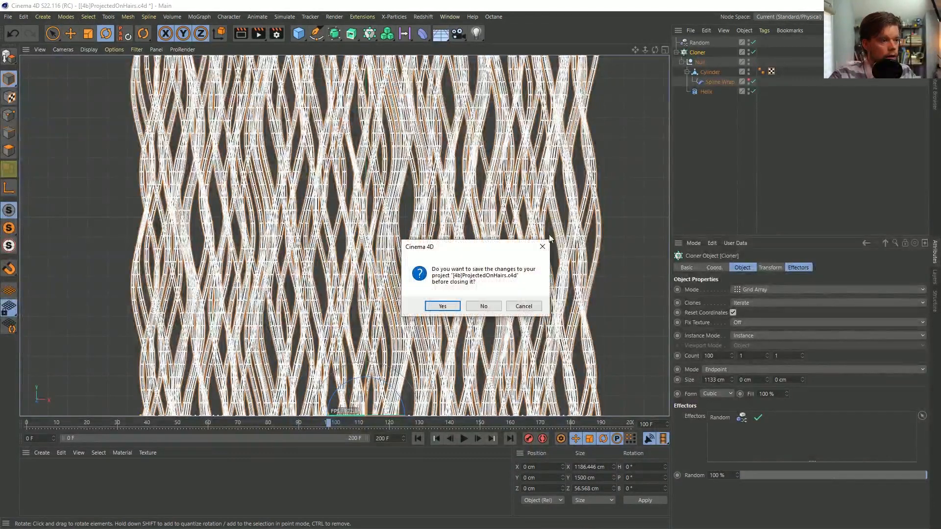
click(492, 306)
Paste the live Cloner into the scene, delete the baked Cloner null under Connect and put the live Cloner in its place
click(698, 56)
click(678, 57)
drag(696, 65, 729, 437)
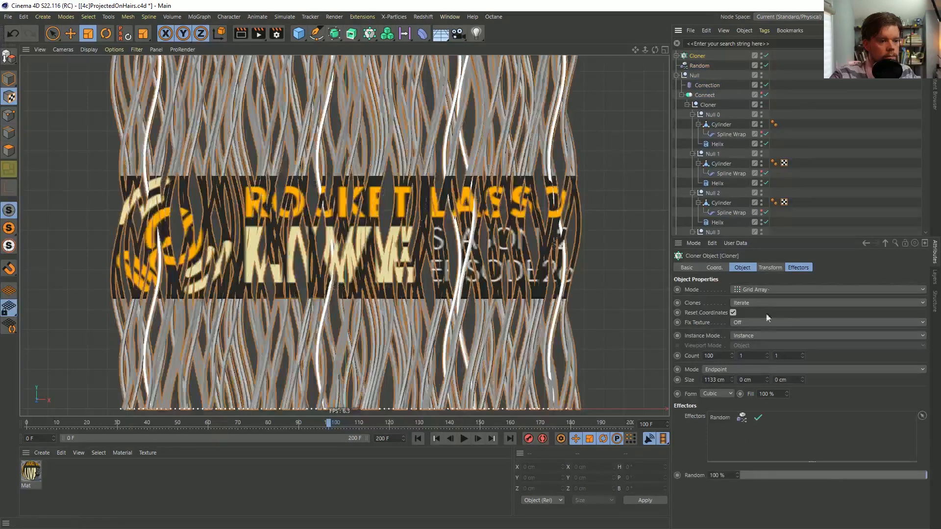
click(687, 104)
click(708, 105)
key(Delete)
drag(690, 58, 704, 94)
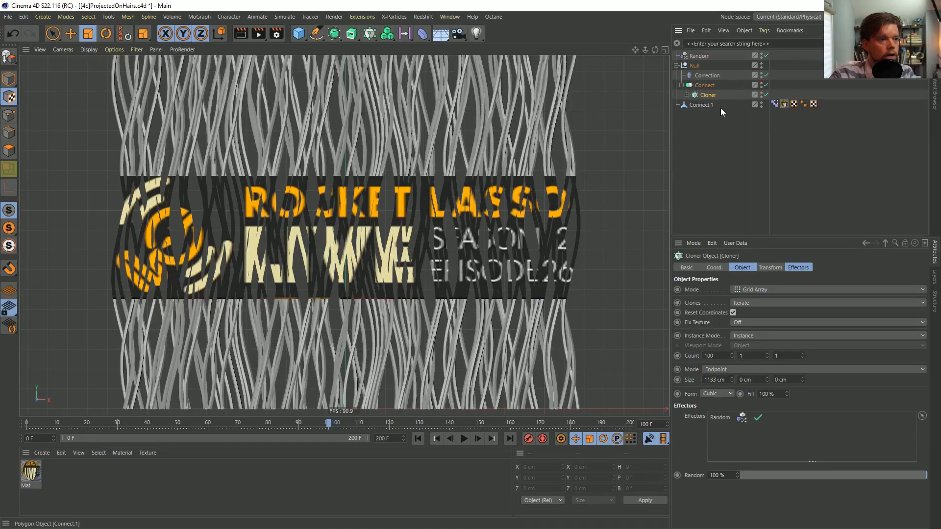
Keyframe the Offset of the Cloner's nested Spline Wrap at 0% on frame 100 and select that key
mouse_move(328, 423)
mouse_down()
mouse_move(416, 425)
mouse_move(312, 431)
mouse_move(327, 431)
mouse_up()
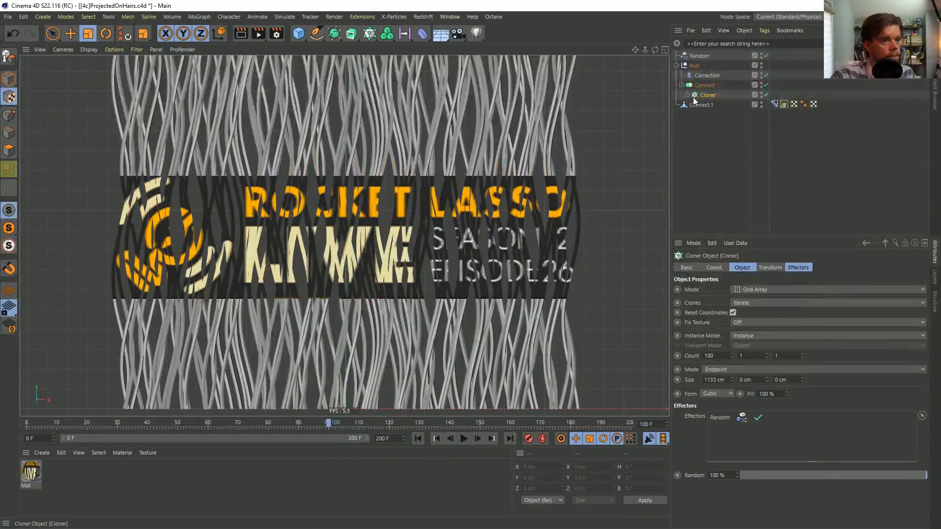
click(687, 95)
click(730, 125)
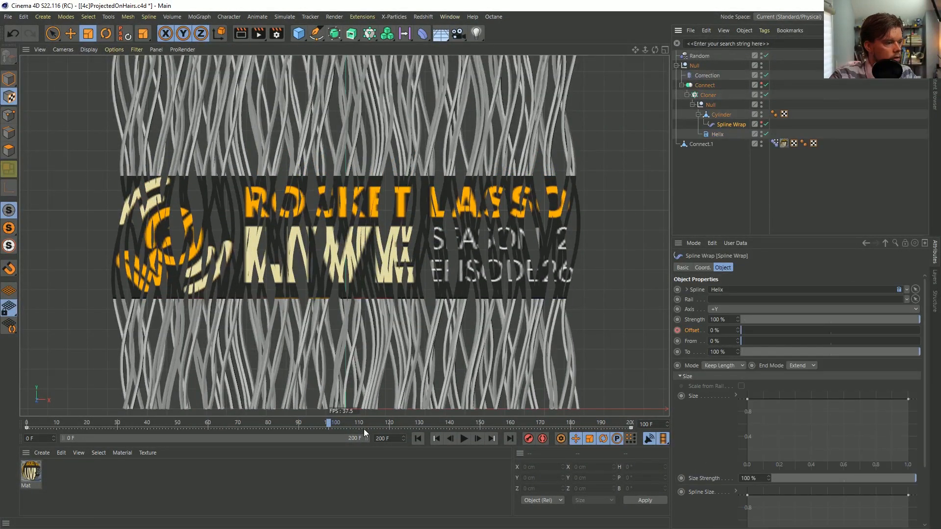
ctrl+click(677, 330)
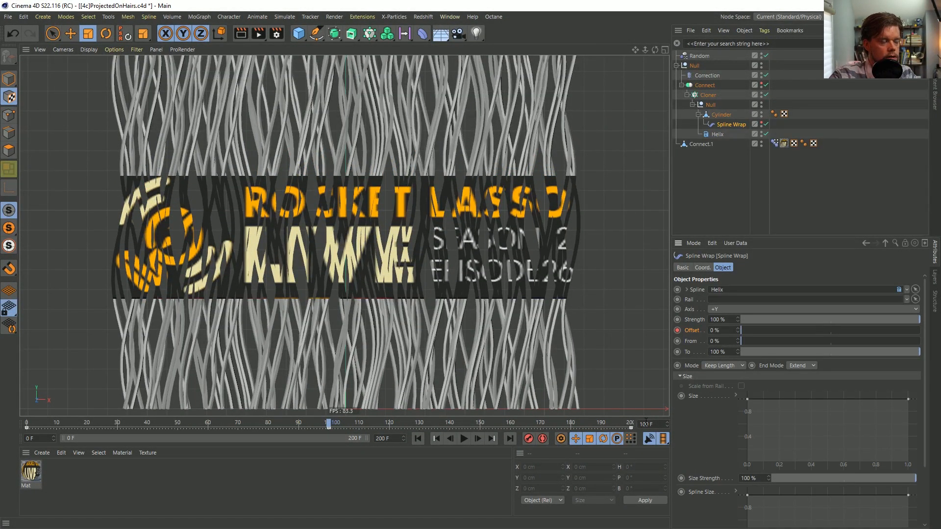
drag(307, 427, 343, 428)
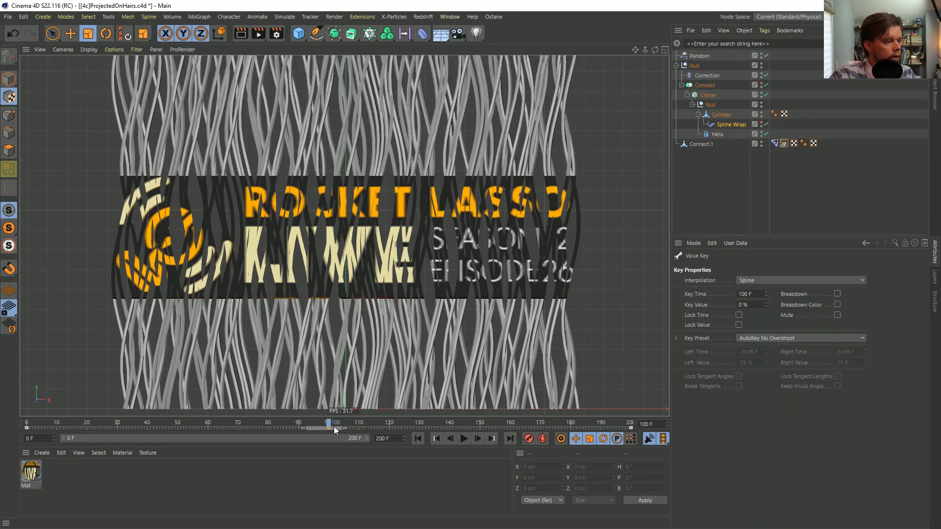
right_click(729, 134)
mouse_move(779, 156)
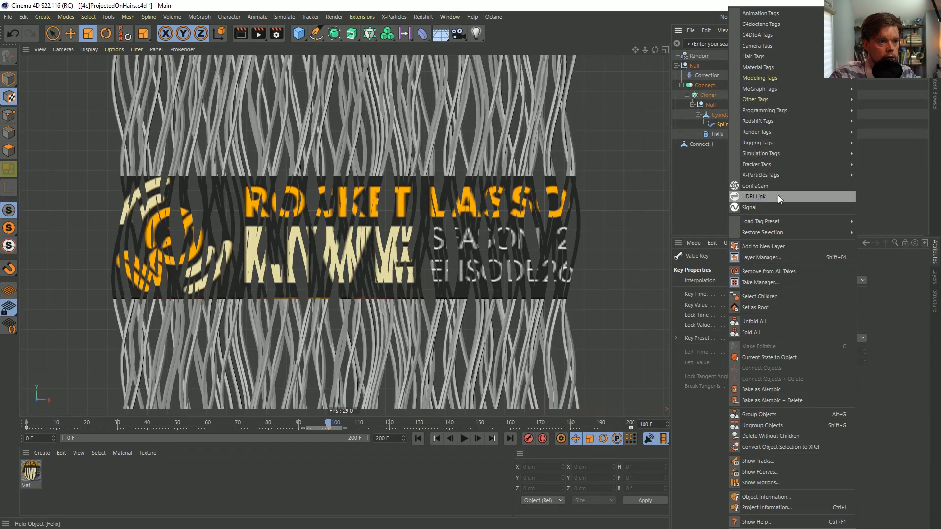
click(728, 255)
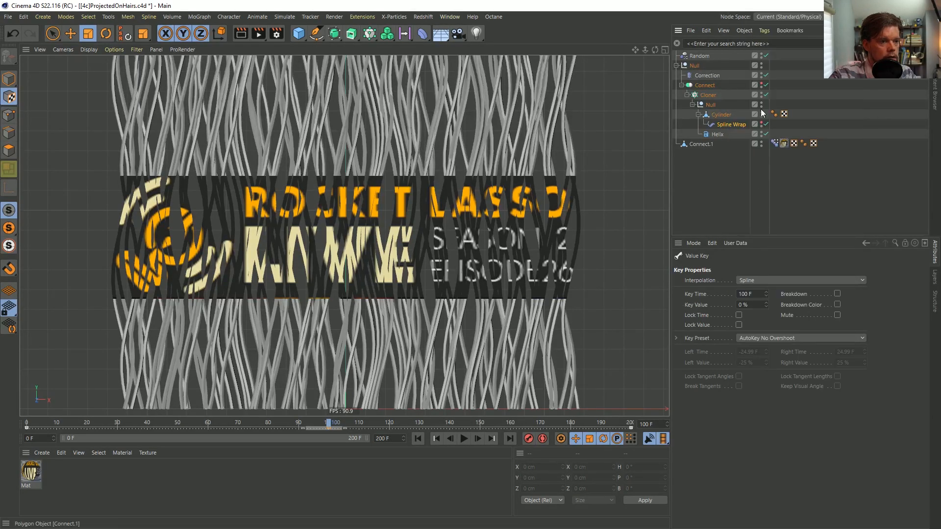
Show the F-curve of the Spline Wrap's Offset track and move the curve window clear of the object settings
click(732, 126)
right_click(692, 328)
mouse_move(725, 357)
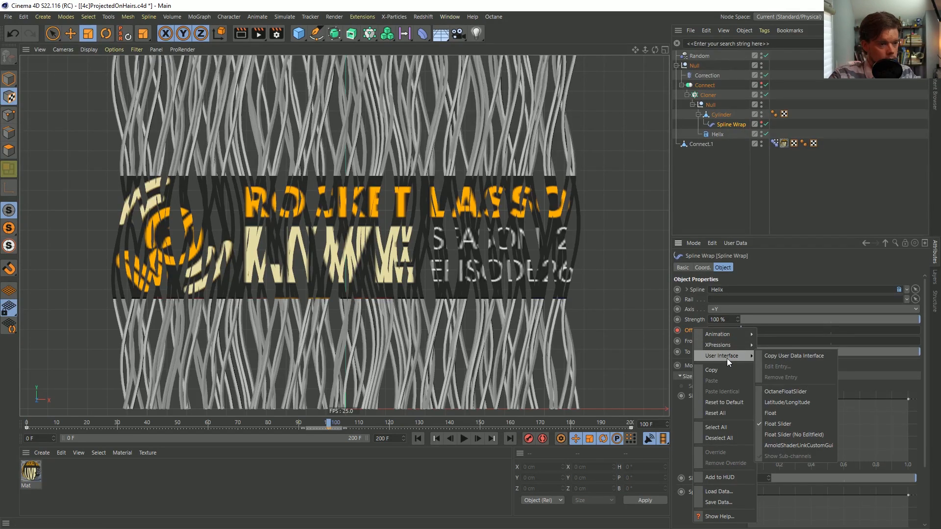
mouse_move(725, 334)
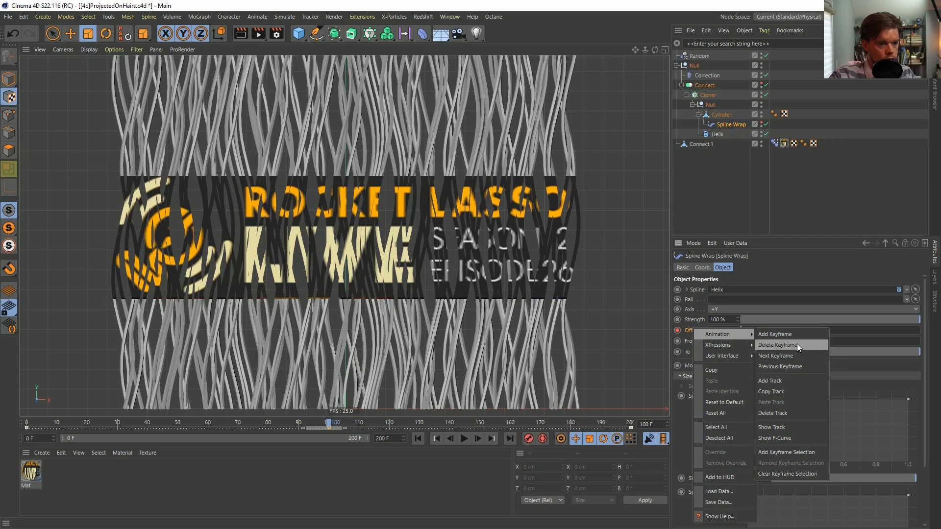
click(795, 439)
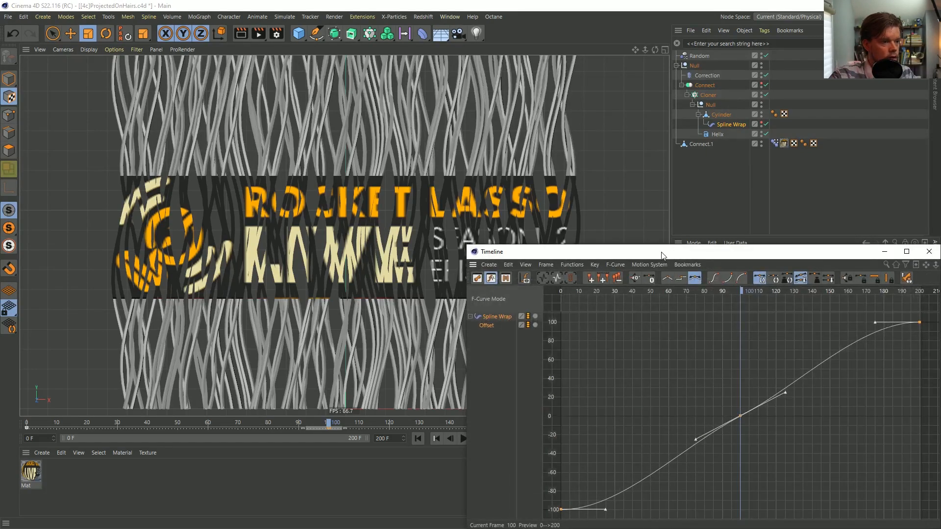
drag(661, 255, 400, 178)
Reshape the Offset curve with steeper tangents at frames 0 and 200 and long flat tangents of 37.29 F at frame 100, and close it
drag(626, 299, 616, 273)
click(300, 433)
drag(343, 432, 330, 416)
drag(441, 284, 521, 356)
drag(524, 313, 546, 338)
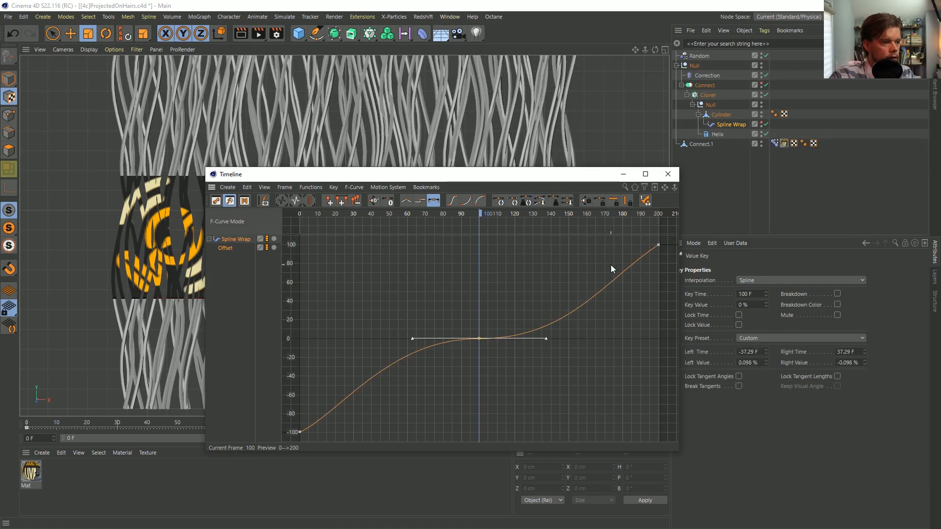
click(668, 174)
Play the animation from the start to check the eased strand motion, and return to frame 100
click(418, 439)
click(418, 440)
click(465, 439)
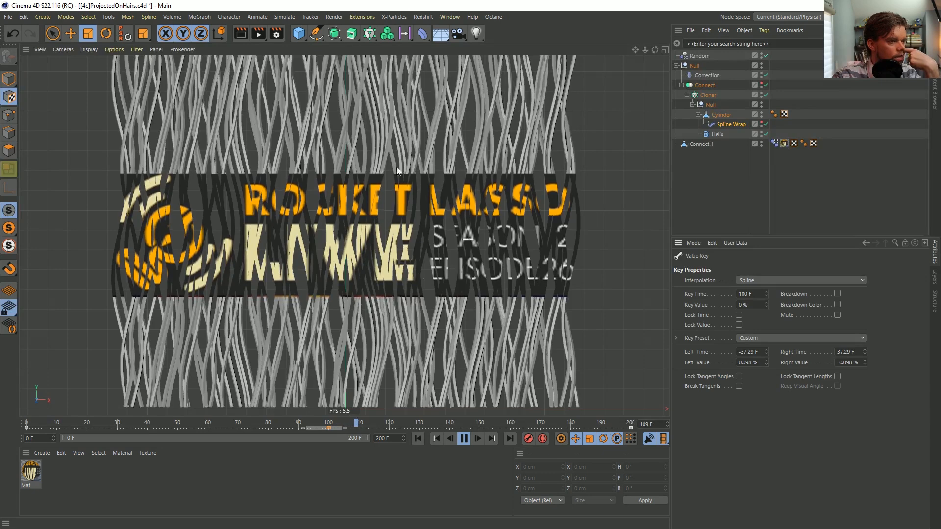
click(464, 438)
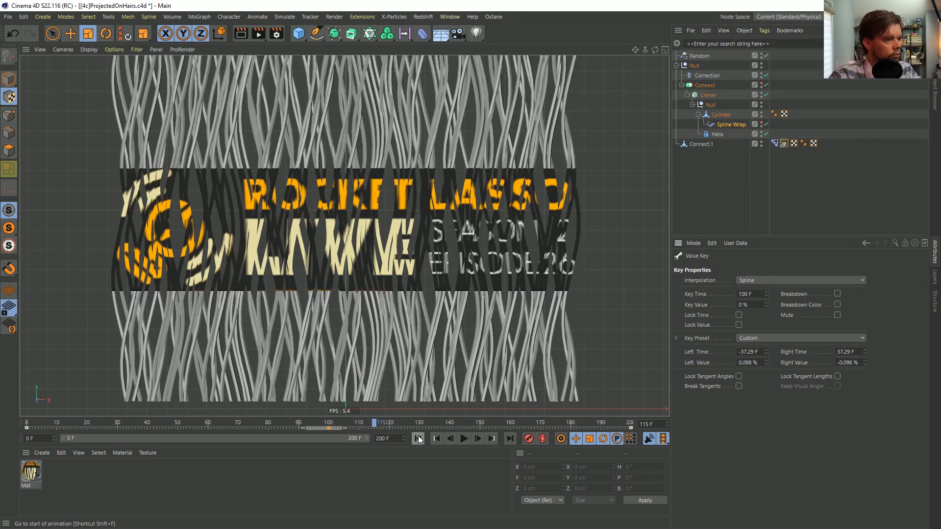
click(328, 422)
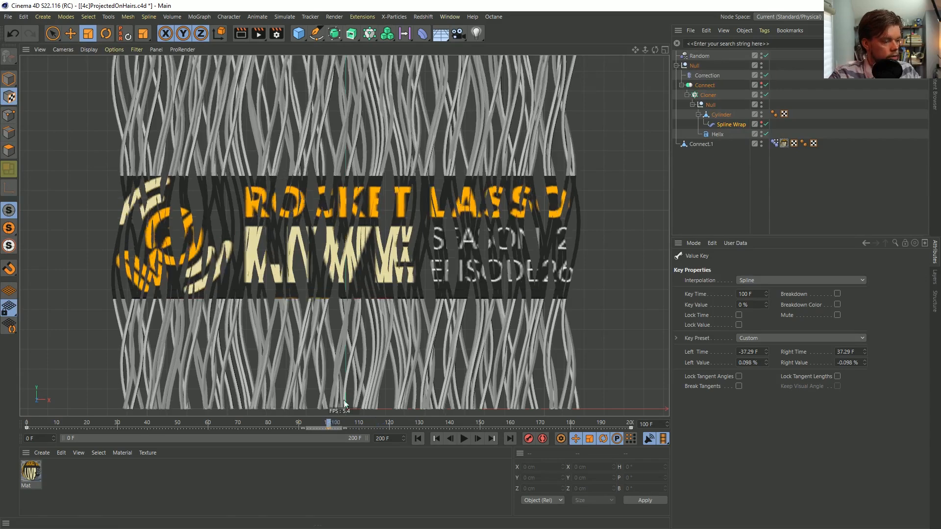
Save the scene as a new version named [4d]ProjectedOnHairs.c4d
key(ctrl+shift+s)
drag(72, 359, 77, 359)
key(BackSpace)
text(d)
key(Return)
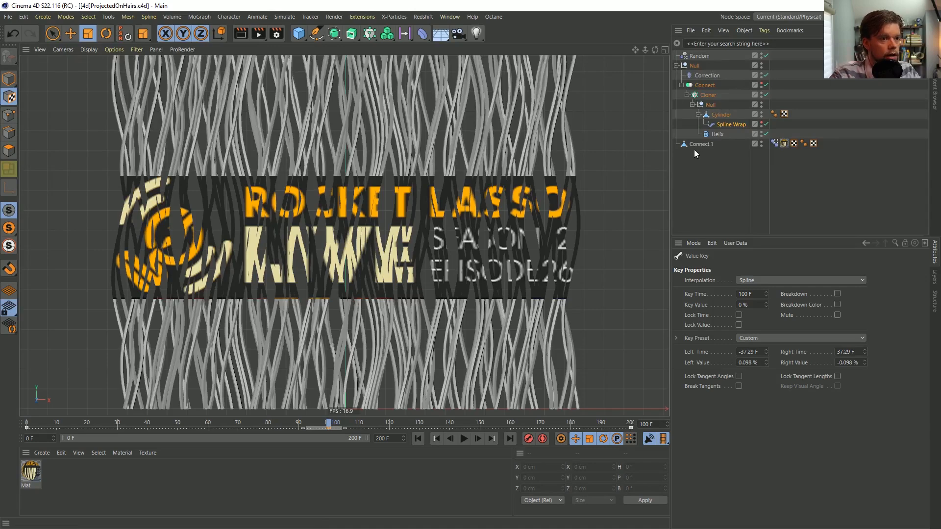
Review the settings of the Connect object and the Spline Wrap under the Cylinder
click(706, 85)
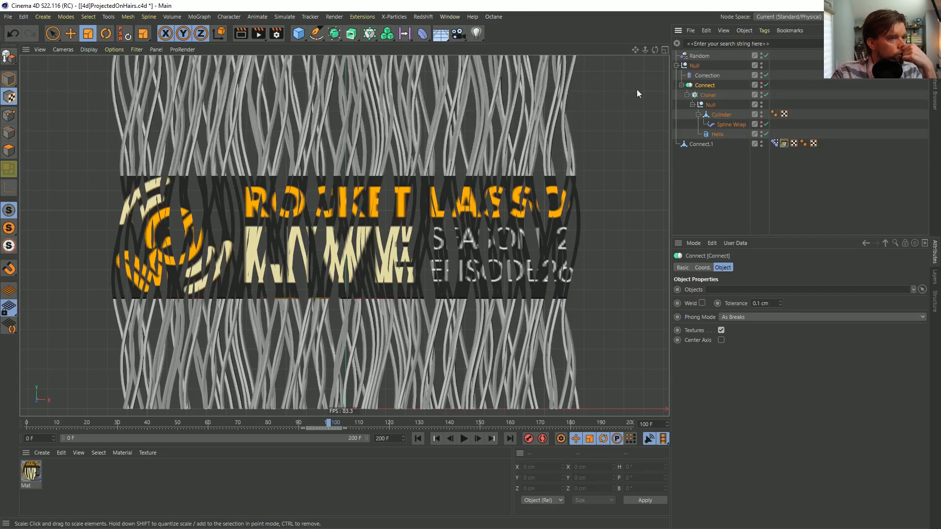
click(720, 125)
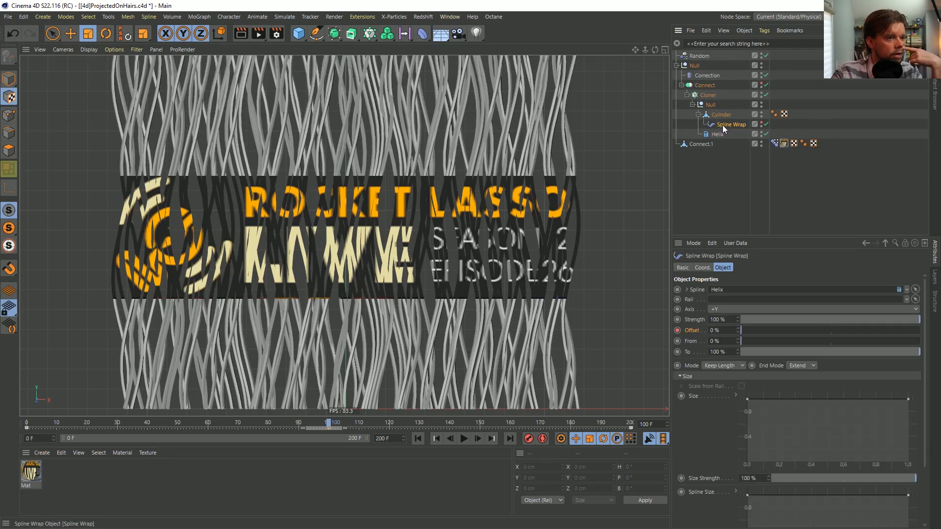
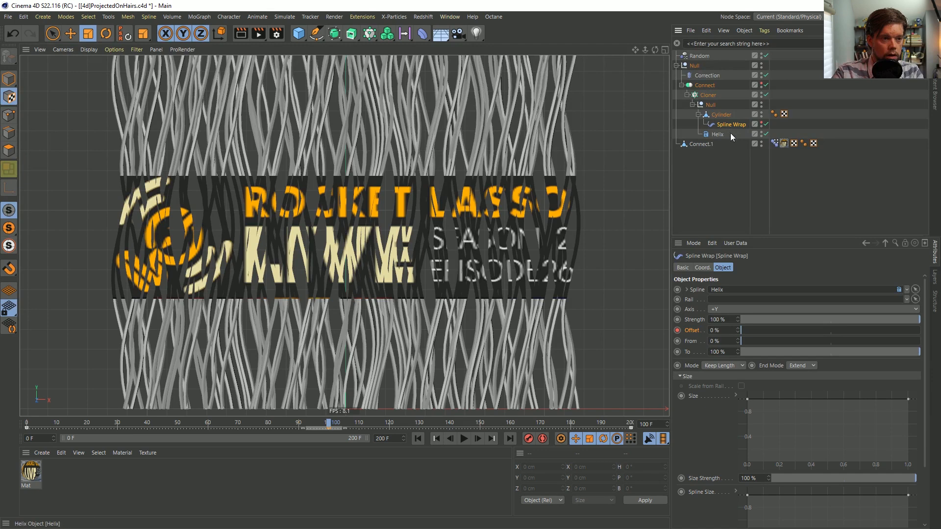
Delete the Spline Wrap, the Cylinder and the Random effector, leaving the Helix under the Null in the Cloner
key(Delete)
click(717, 115)
key(Delete)
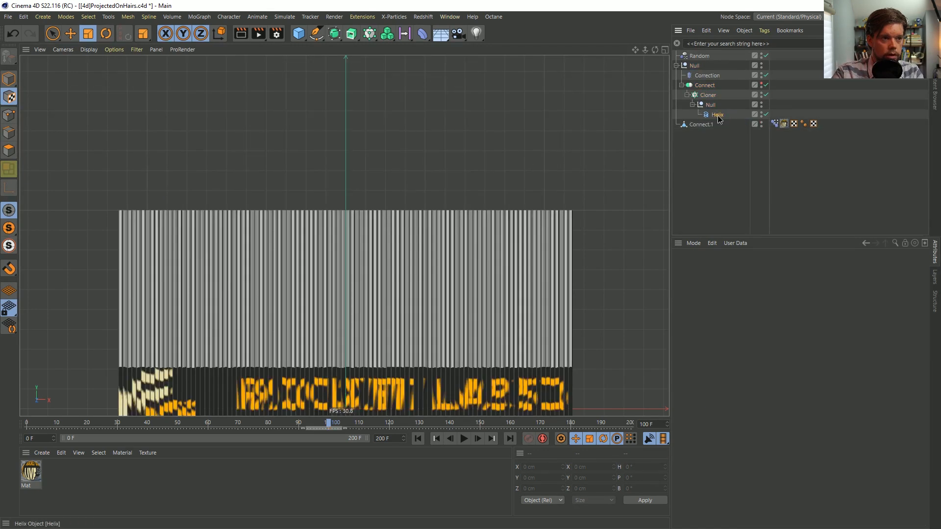
click(717, 116)
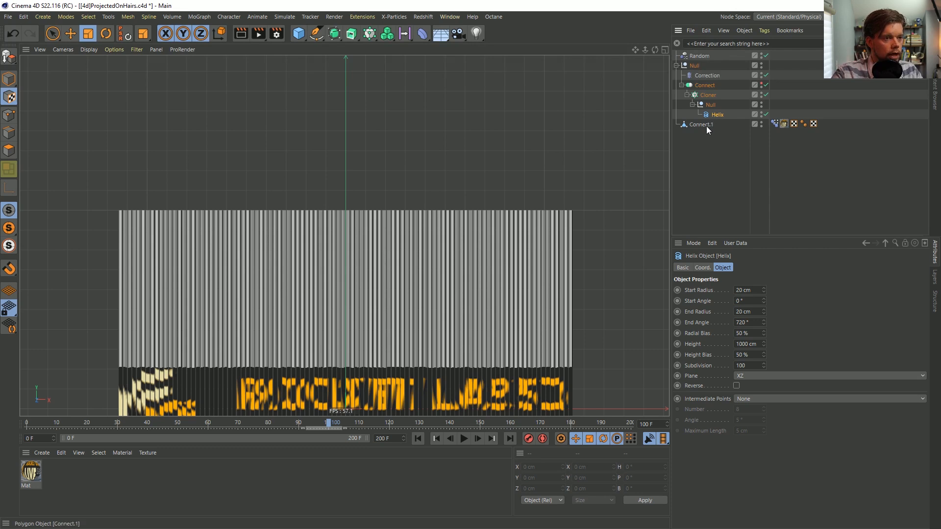
click(698, 56)
key(Delete)
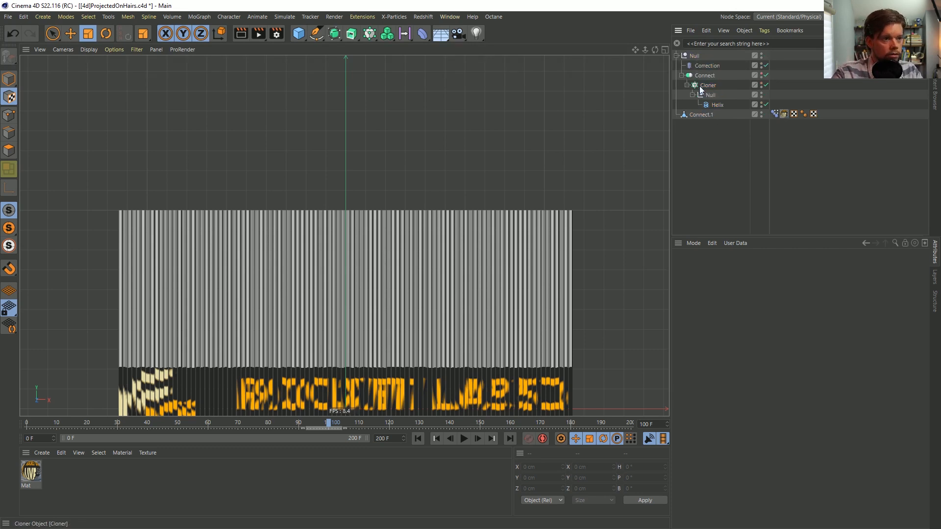
Hide Connect.1 in both the editor and the renderer, and disable the Connect object and the Correction deformer
click(735, 116)
click(761, 113)
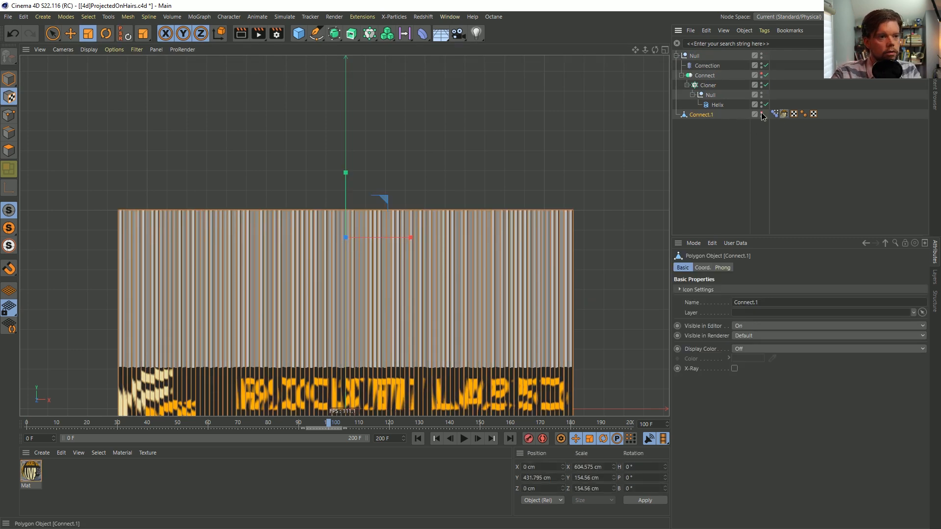
drag(761, 113, 761, 116)
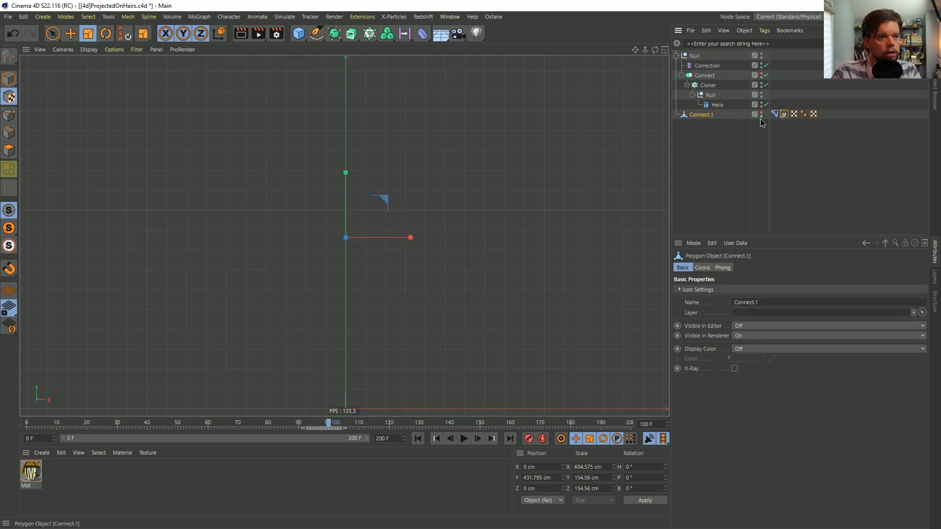
click(764, 74)
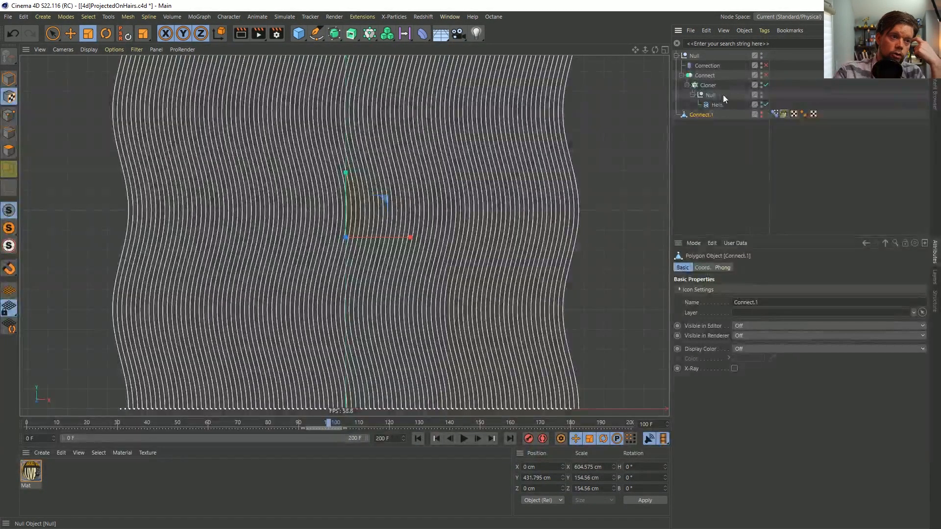
Move the Helix directly under the Cloner and delete the inner Null that held it
click(710, 86)
click(717, 105)
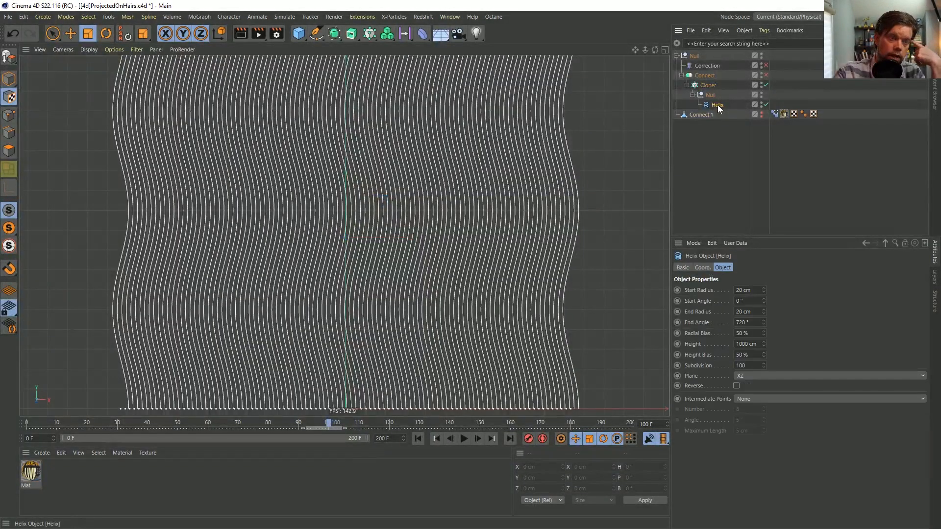
drag(713, 104, 713, 90)
click(713, 102)
key(Delete)
click(712, 95)
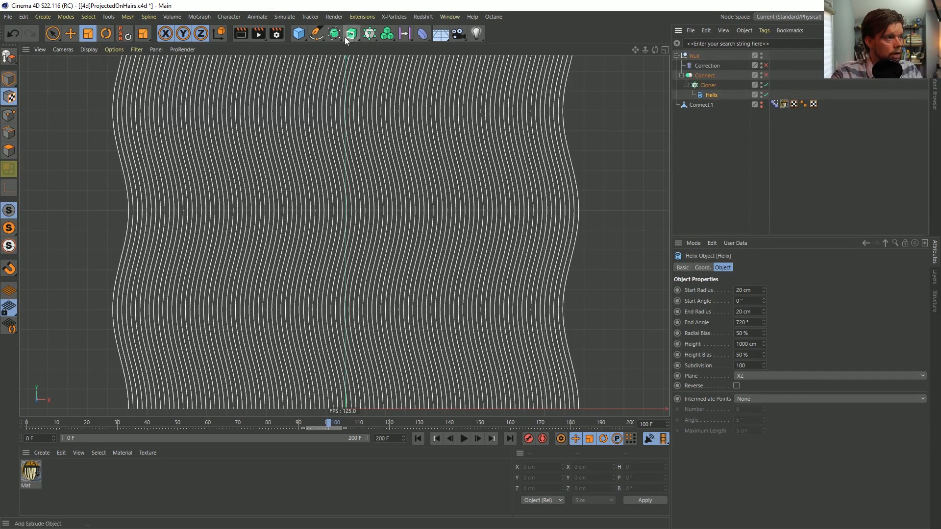
Wrap the Helix in a Sweep object and add an n-Side spline as its profile
drag(351, 40, 380, 99)
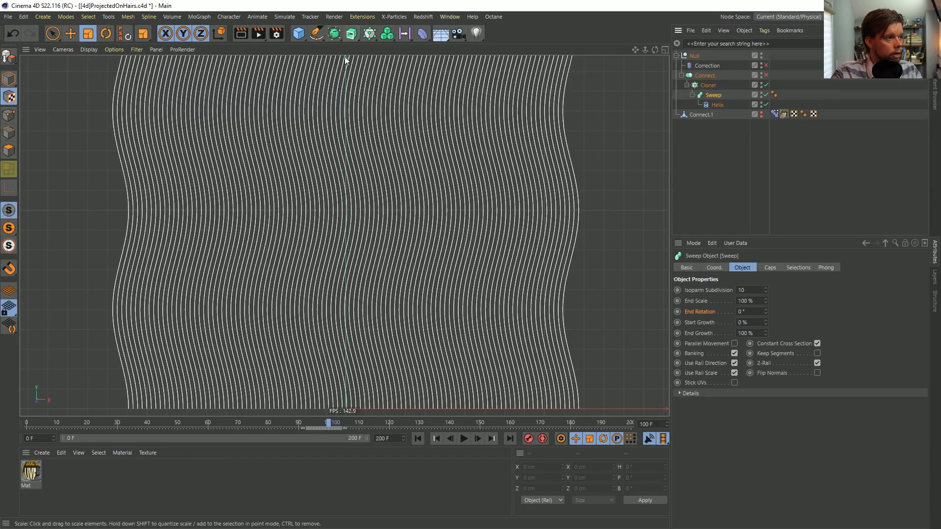
drag(321, 36, 421, 103)
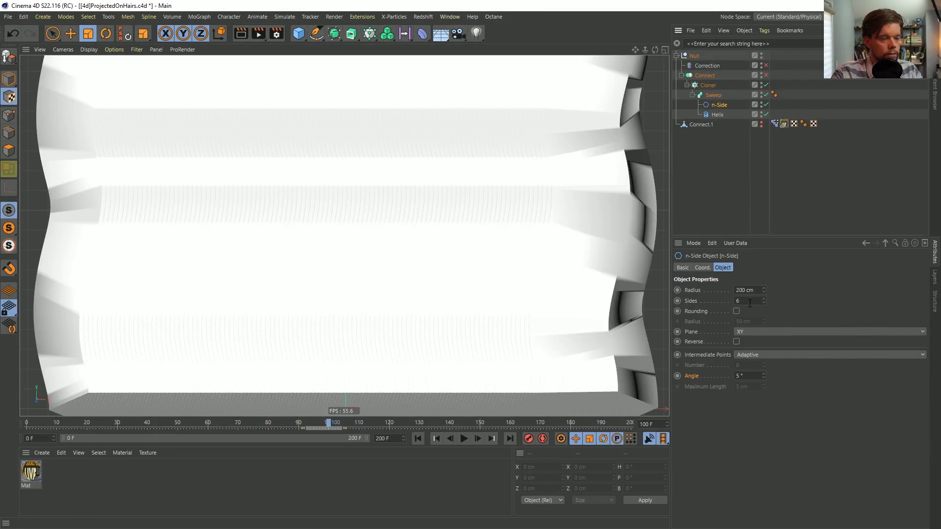
click(647, 122)
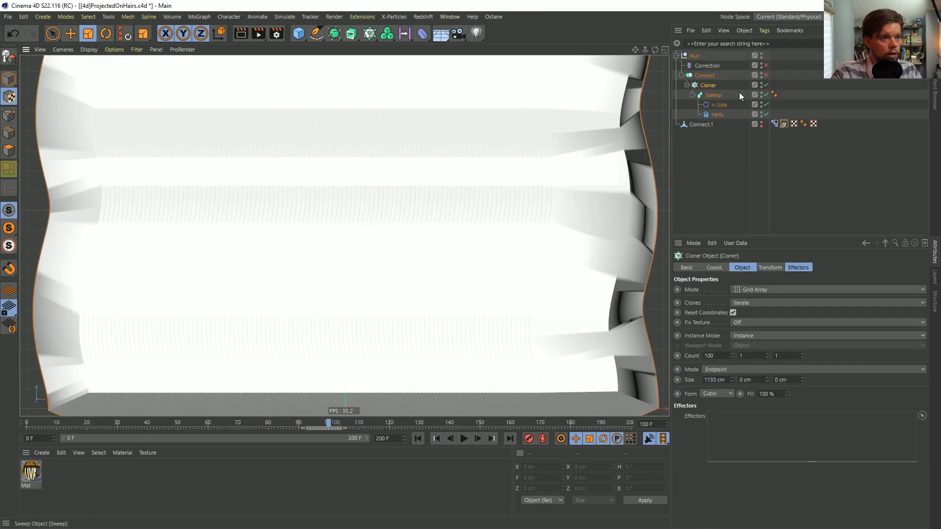
click(714, 95)
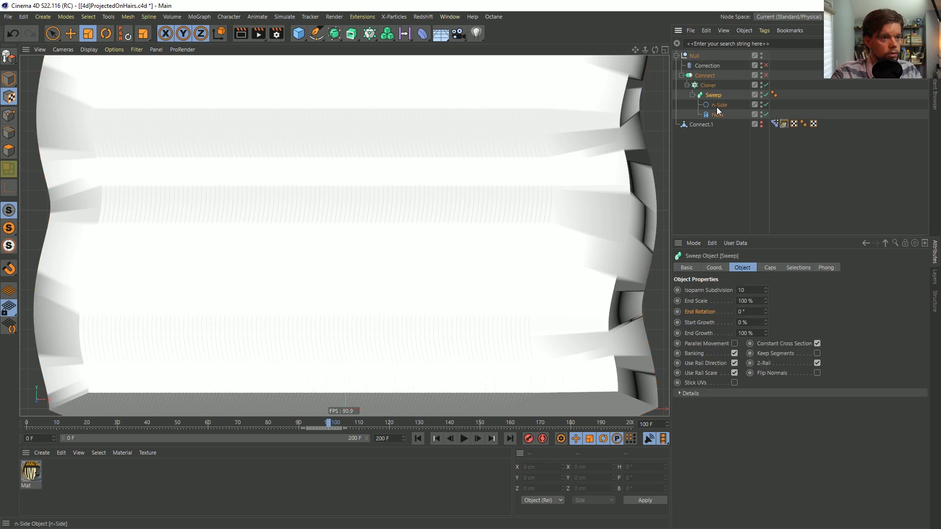
Disable the Pose Morph tag on Connect.1 and set the n-Side profile's radius to 5 cm
click(775, 123)
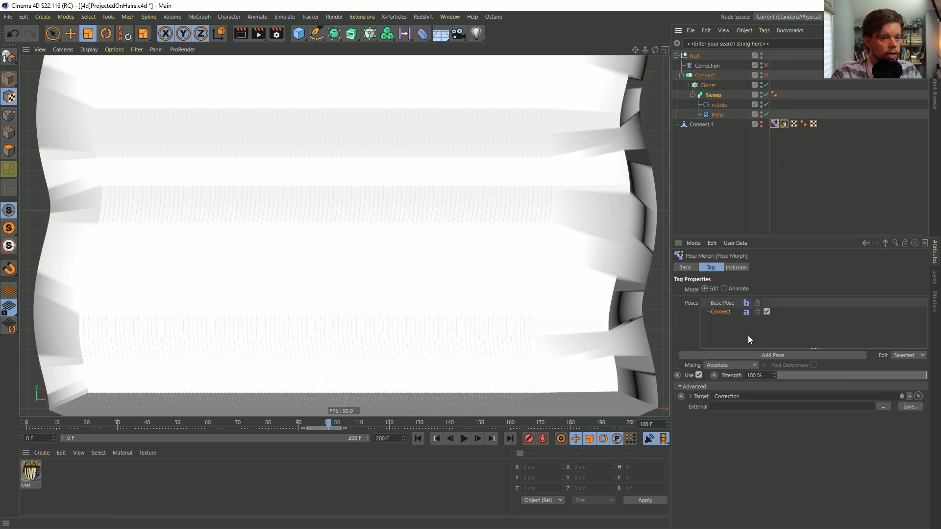
click(687, 268)
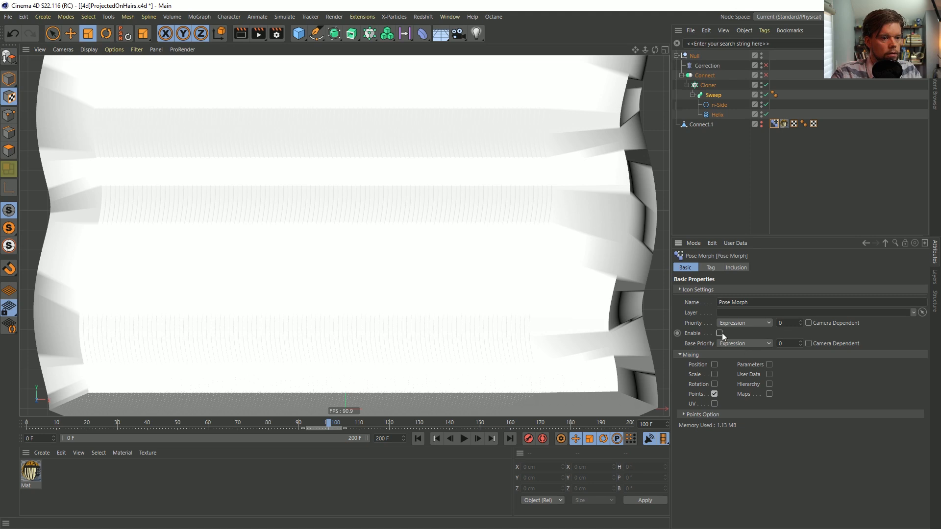
click(721, 106)
click(749, 290)
text(5)
key(Return)
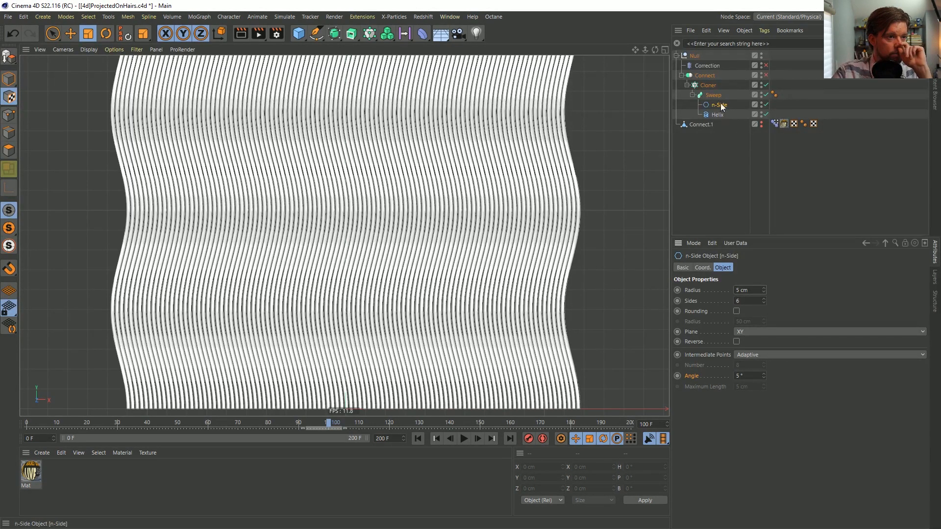
Add a Random effector to the Cloner with position off and rotation on, setting R.H to 360°
click(707, 85)
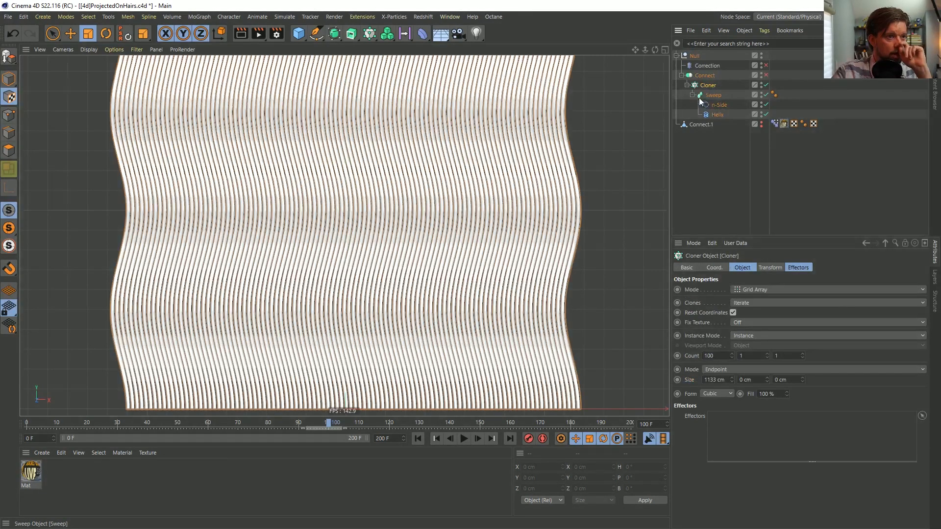
click(371, 37)
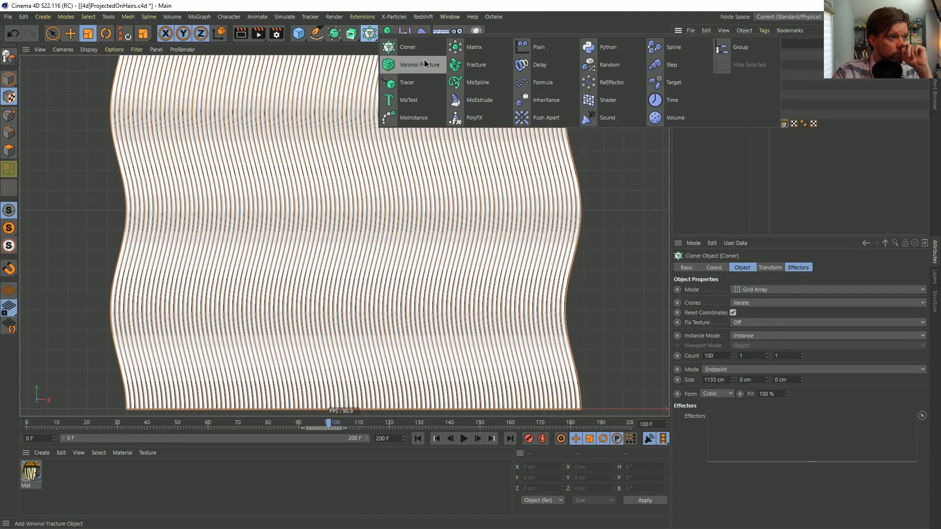
click(601, 62)
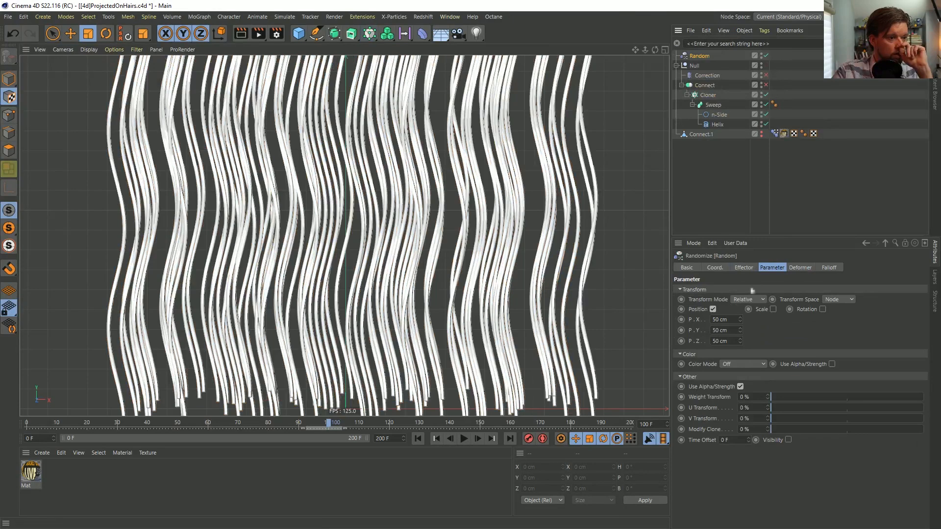
click(712, 309)
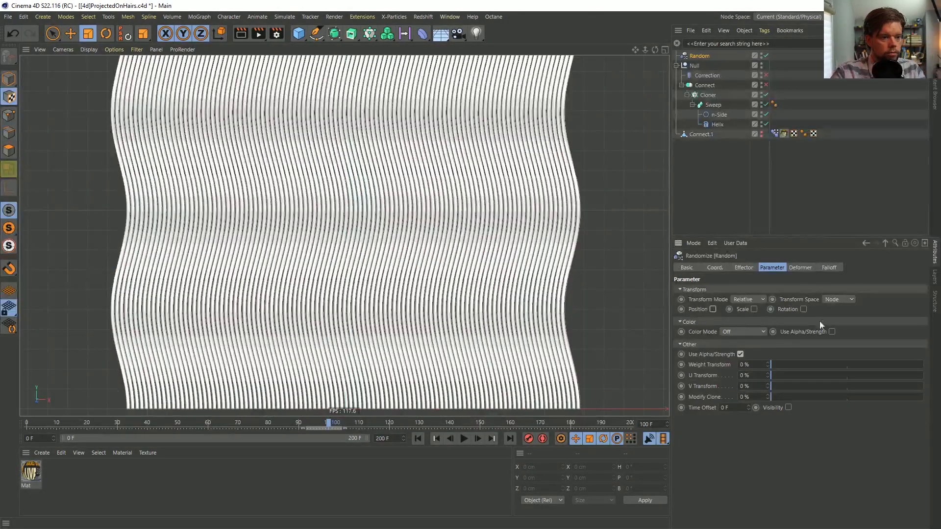
click(804, 309)
text(36)
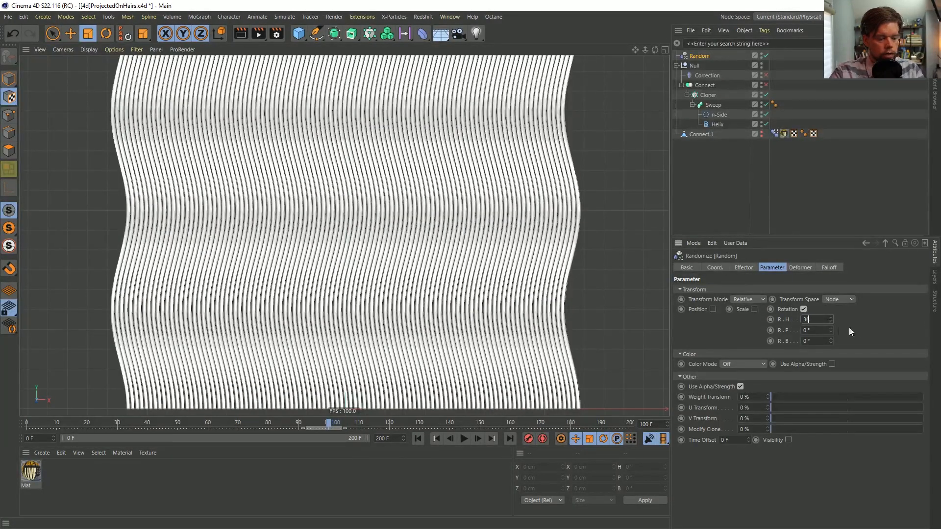
text(0)
key(Return)
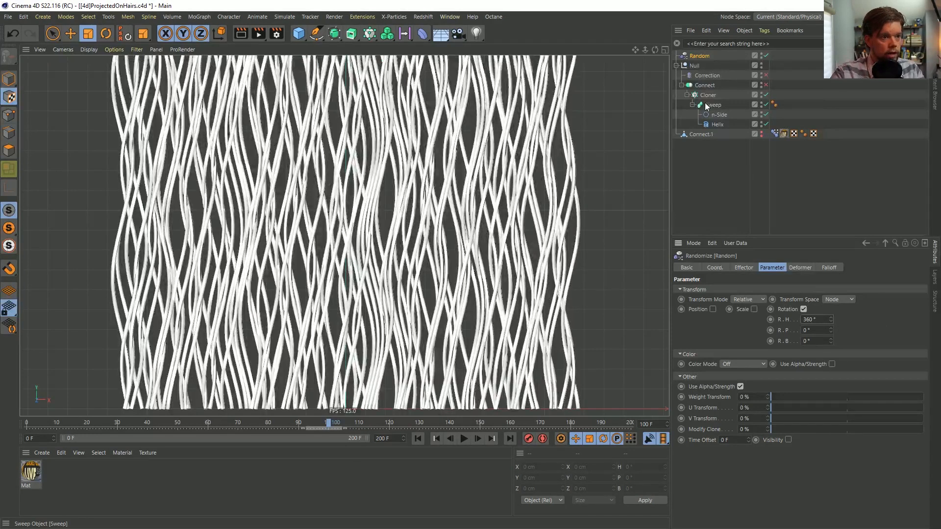
Increase the Cloner's count along the first axis to 200
click(708, 95)
click(708, 356)
key(Return)
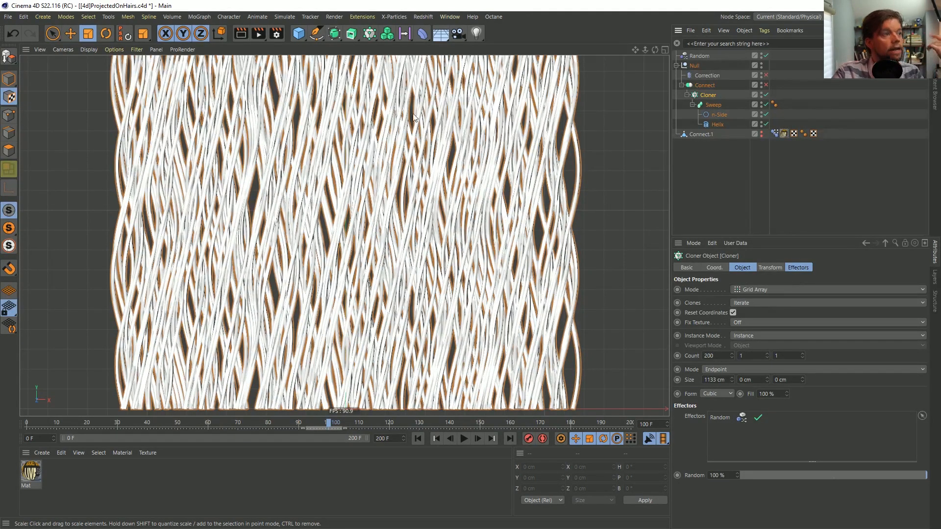
Add a Plain effector to the Cloner and set its P.Y position offset to 1000 cm
click(366, 32)
click(369, 33)
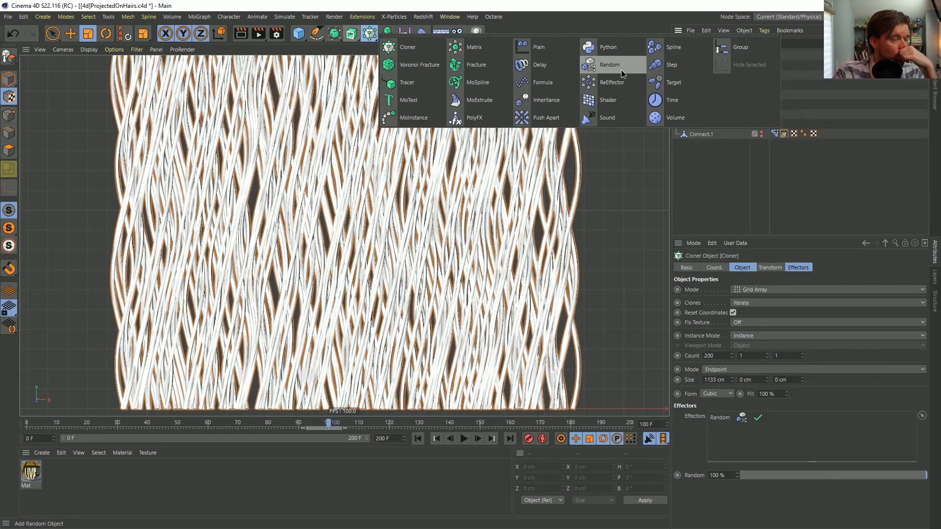
click(555, 54)
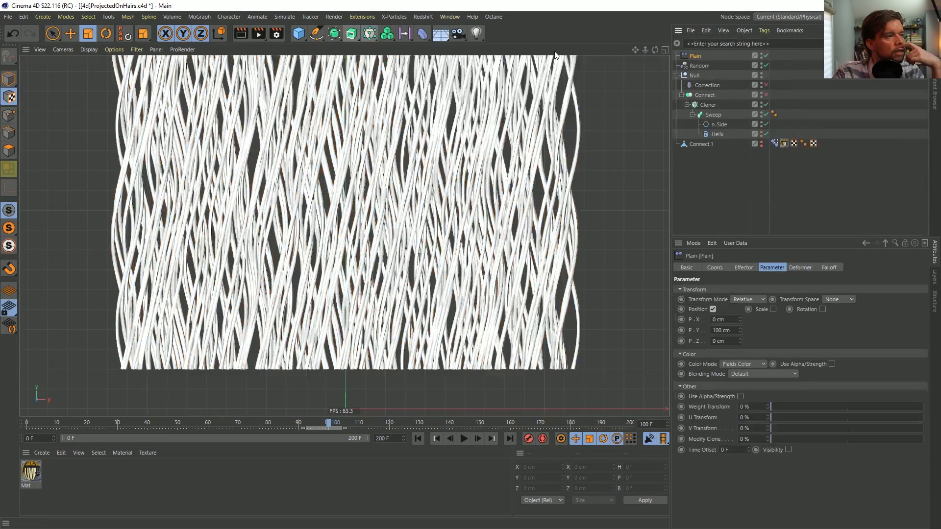
click(721, 330)
text(0)
key(Return)
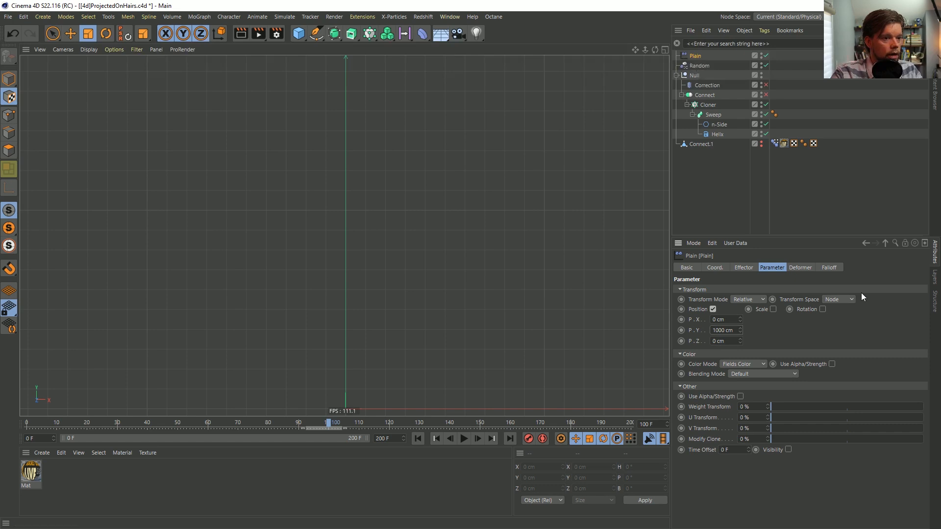
Add a Random Field to the Plain effector's falloff
click(828, 268)
click(697, 364)
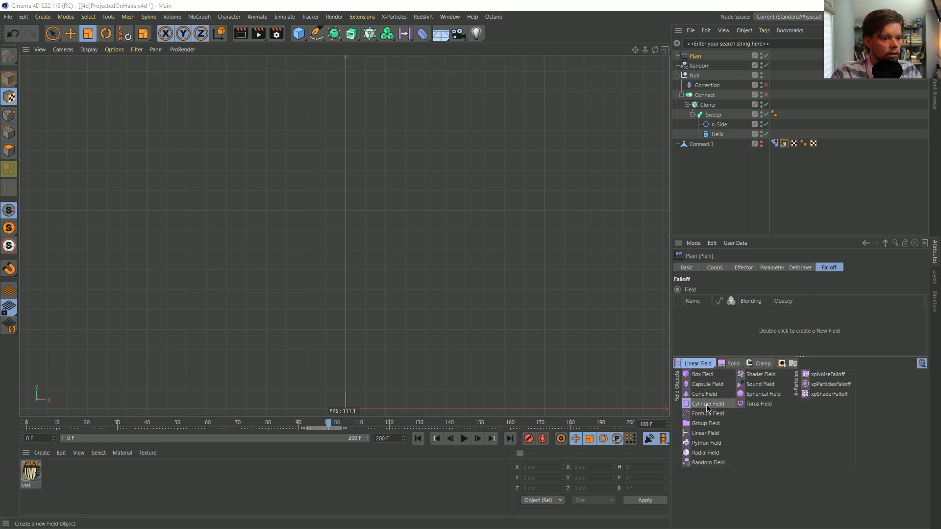
click(708, 462)
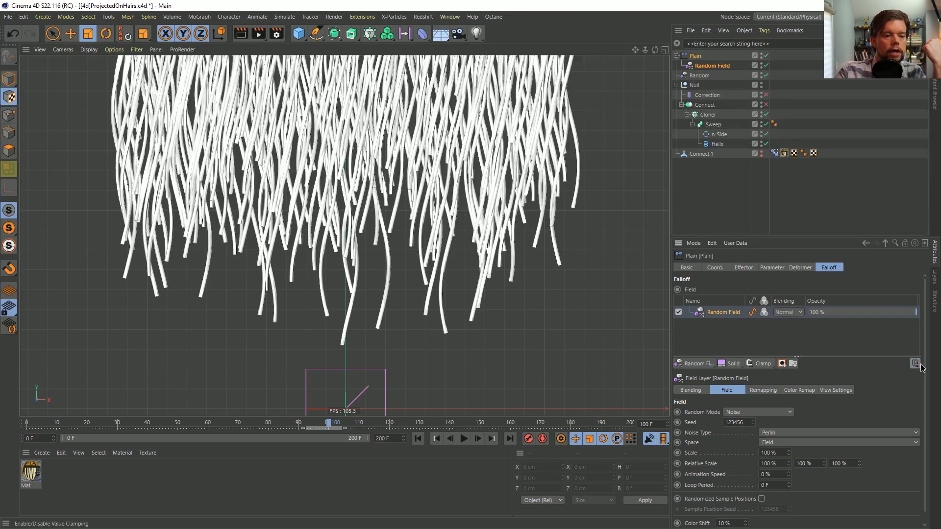
Set the Random Field's remapping minimum to -100 %
click(759, 391)
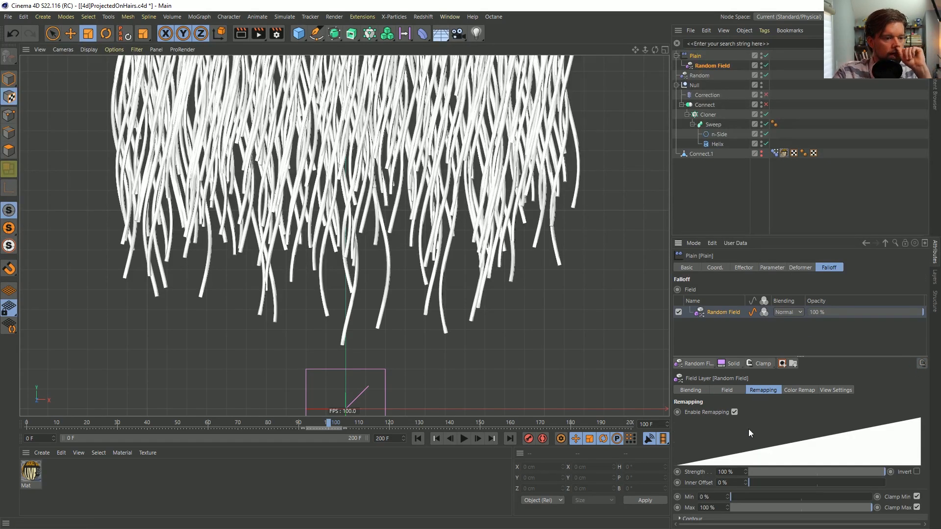
scroll(691, 500, down, 1)
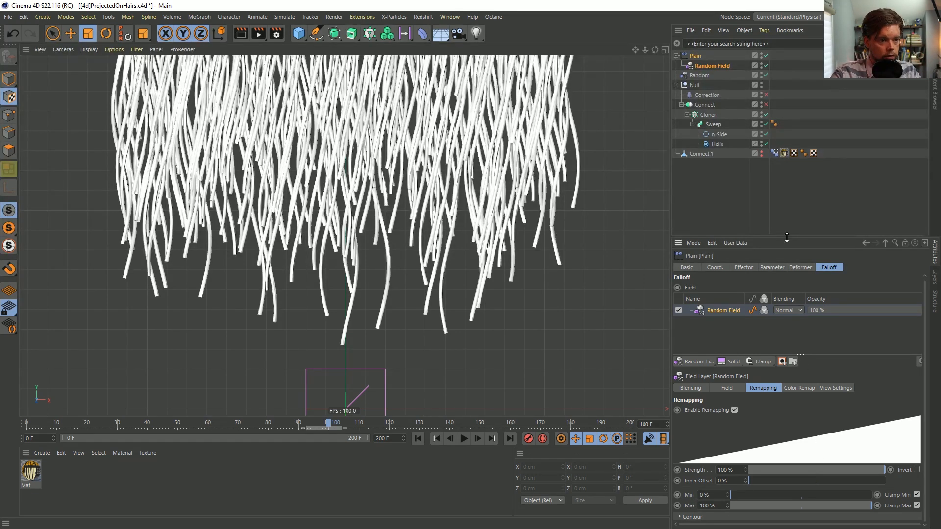
drag(786, 237, 787, 159)
click(708, 417)
text(-100)
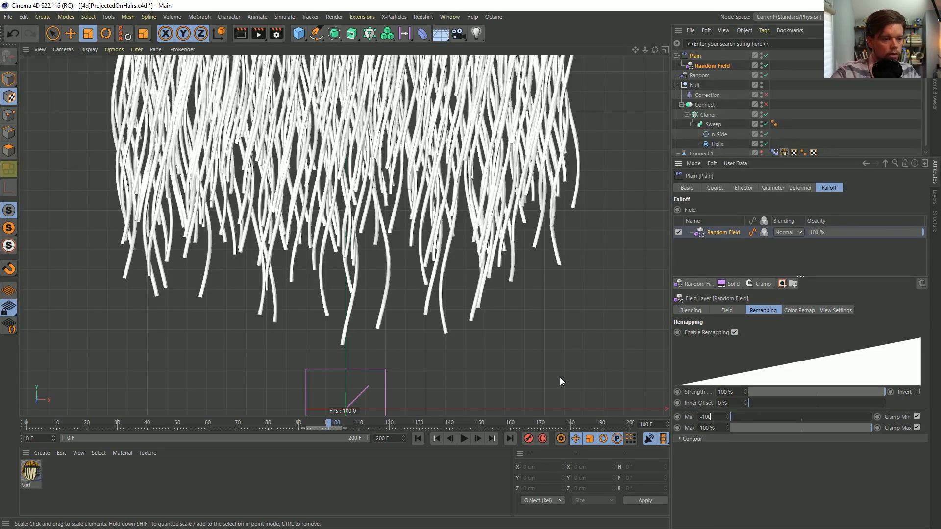
key(Return)
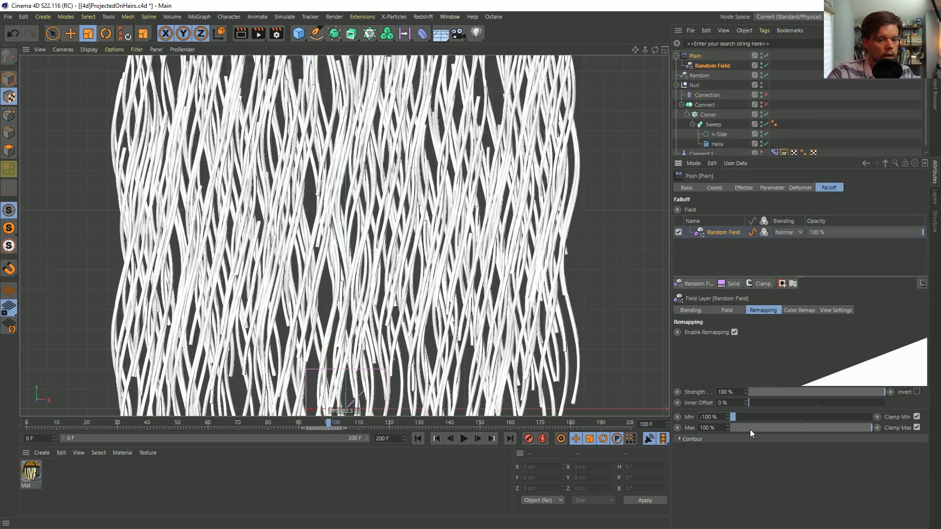
click(744, 188)
click(767, 187)
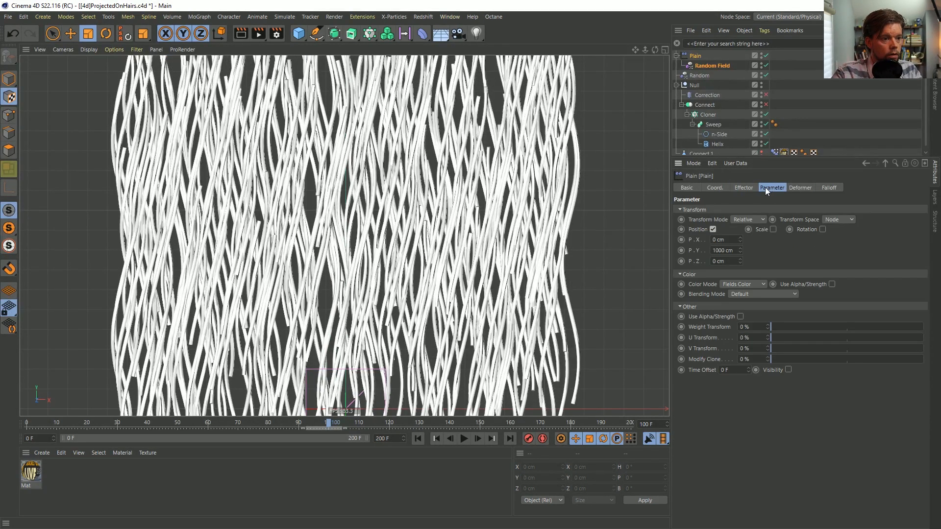
click(743, 187)
click(829, 187)
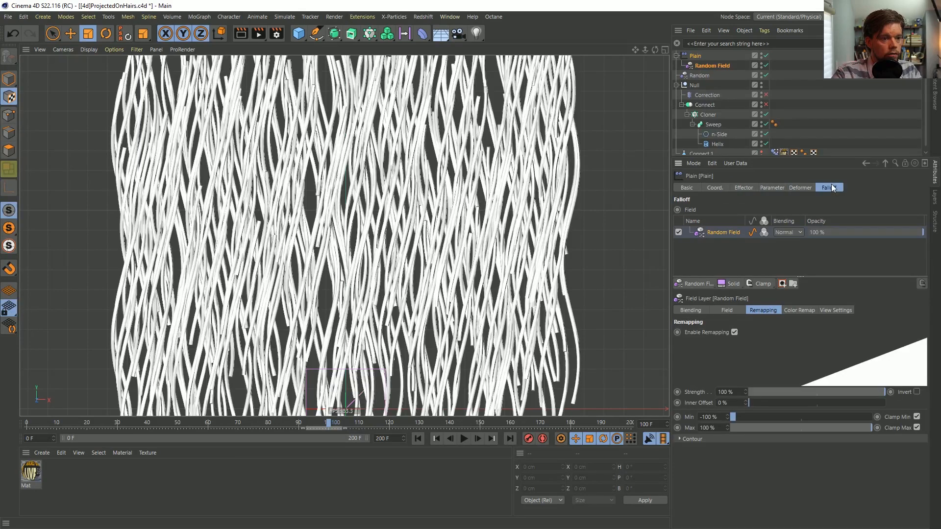
Add a Solid layer above the Random Field in the Plain's falloff, with 0 % opacity and a black color
click(736, 282)
click(788, 232)
click(795, 242)
drag(906, 231, 805, 239)
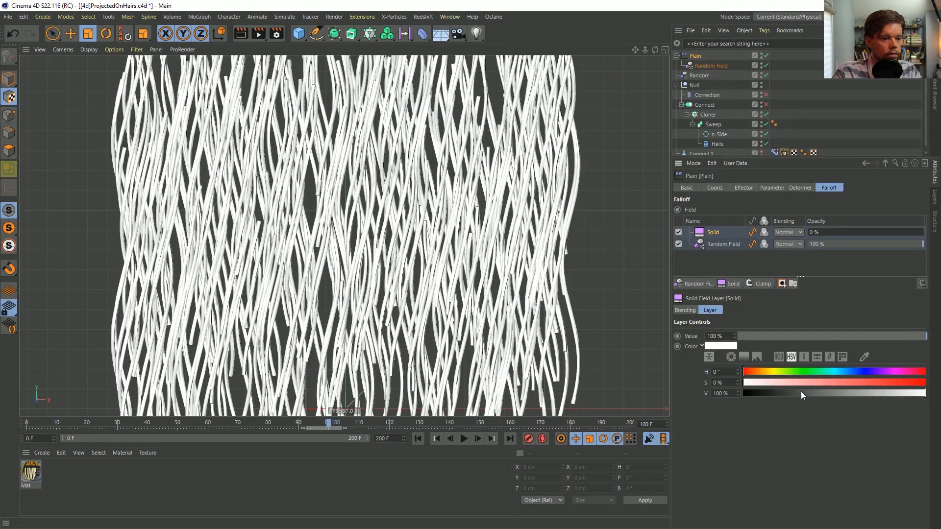
drag(801, 392, 703, 391)
mouse_move(818, 234)
mouse_down()
mouse_move(924, 234)
mouse_move(805, 236)
mouse_up()
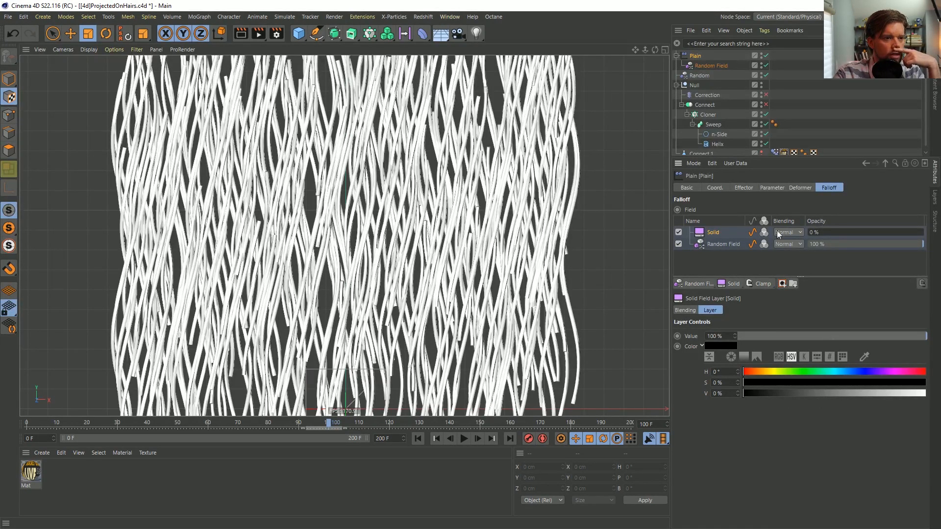
Test the black Solid layer's opacity up to 100 % and remove the layer from the Plain effector's falloff
click(751, 192)
click(772, 188)
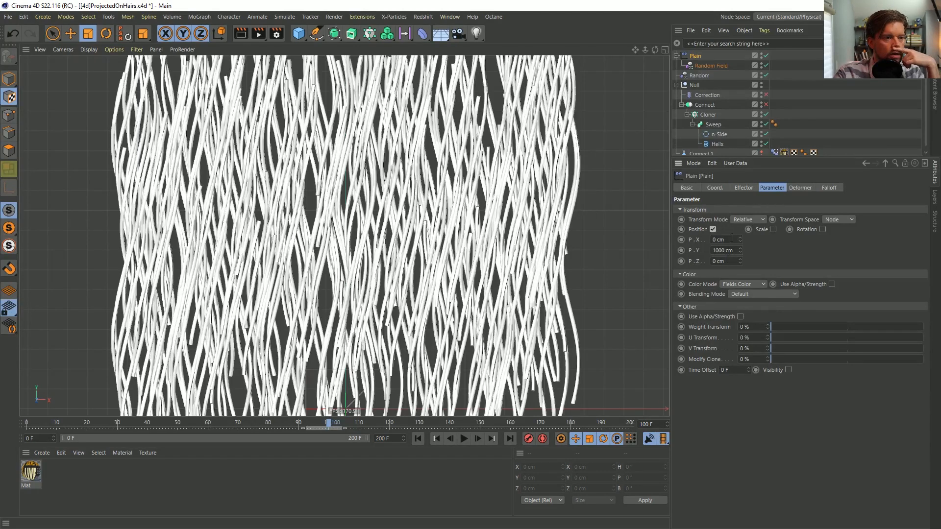
click(827, 188)
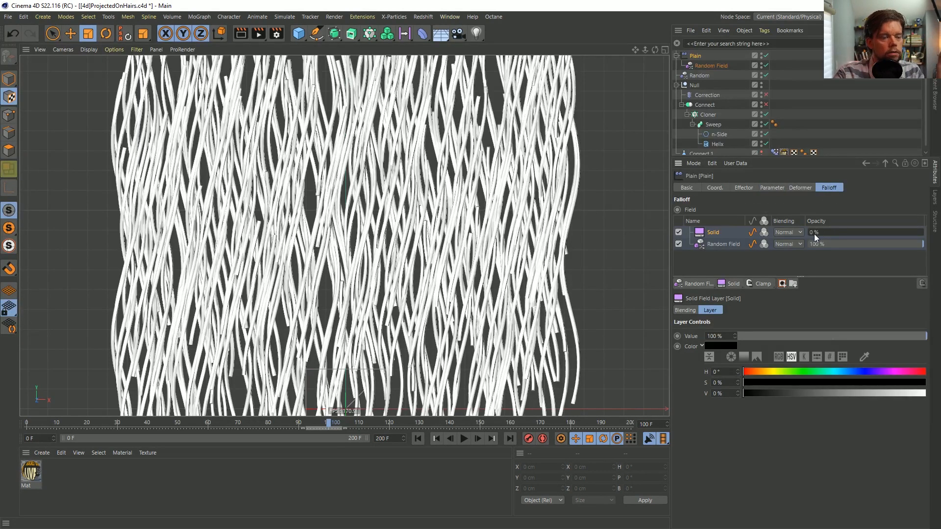
drag(813, 233, 921, 234)
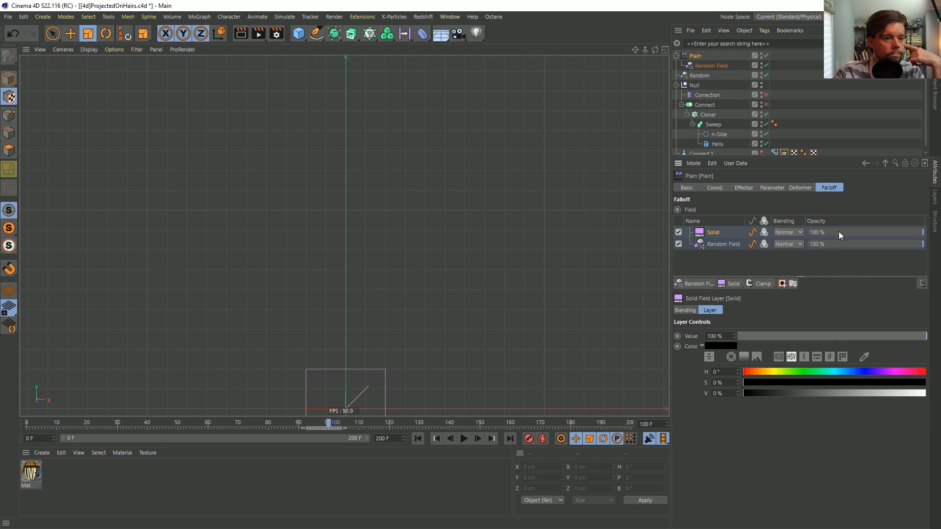
drag(885, 393, 740, 392)
drag(880, 235, 811, 236)
drag(813, 393, 672, 337)
key(Delete)
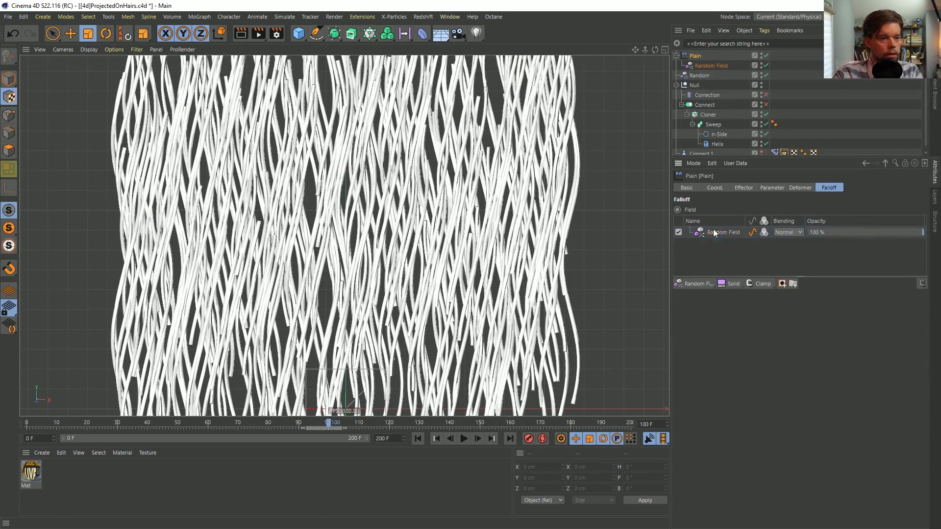
Set the contour mode in the Random Field's remapping to Curve
click(710, 231)
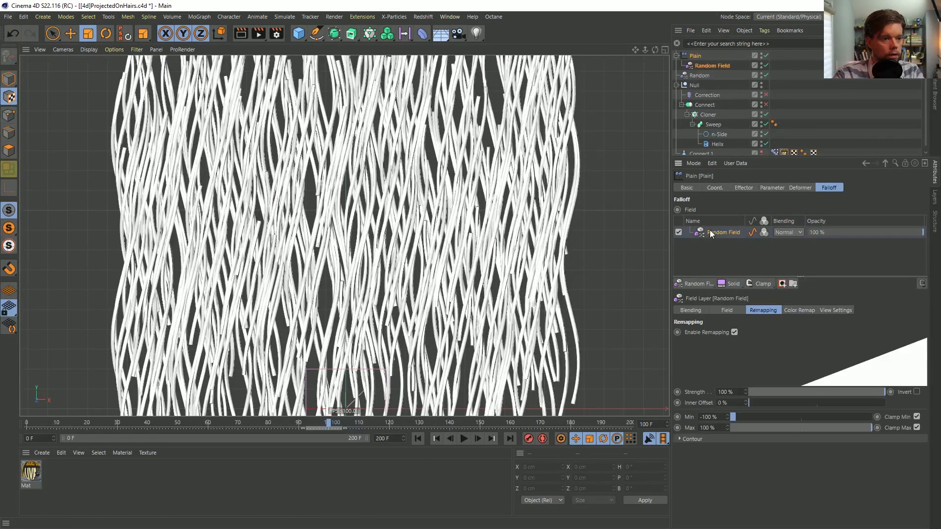
click(726, 310)
mouse_move(914, 233)
mouse_down()
mouse_move(790, 243)
mouse_move(930, 245)
mouse_move(779, 237)
mouse_move(925, 232)
mouse_up()
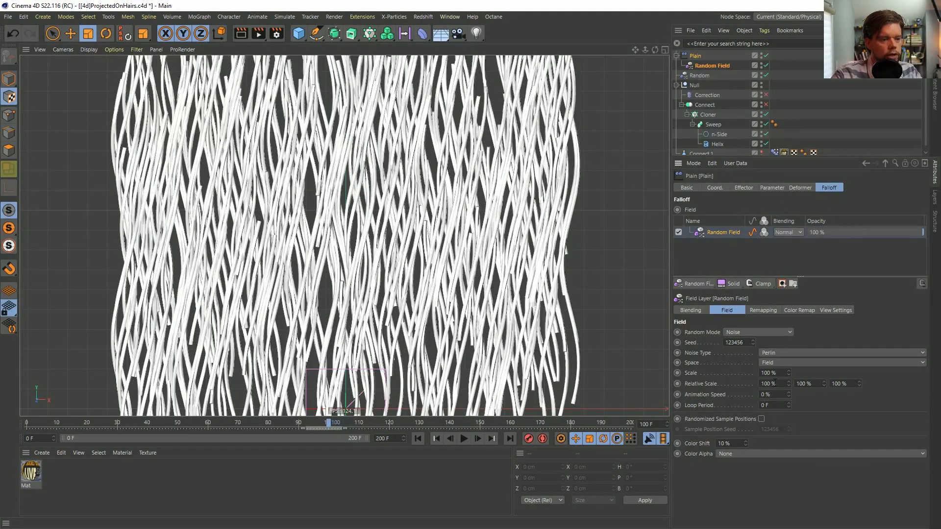
click(763, 311)
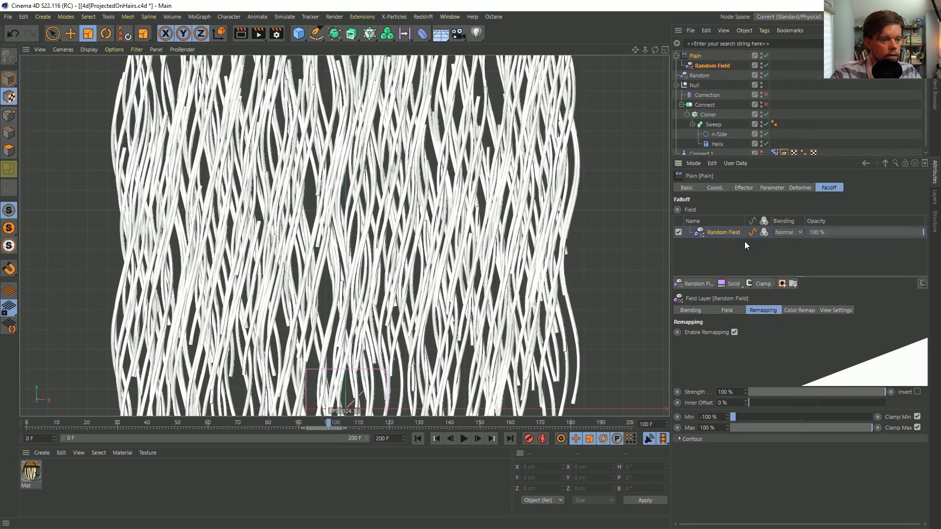
click(705, 439)
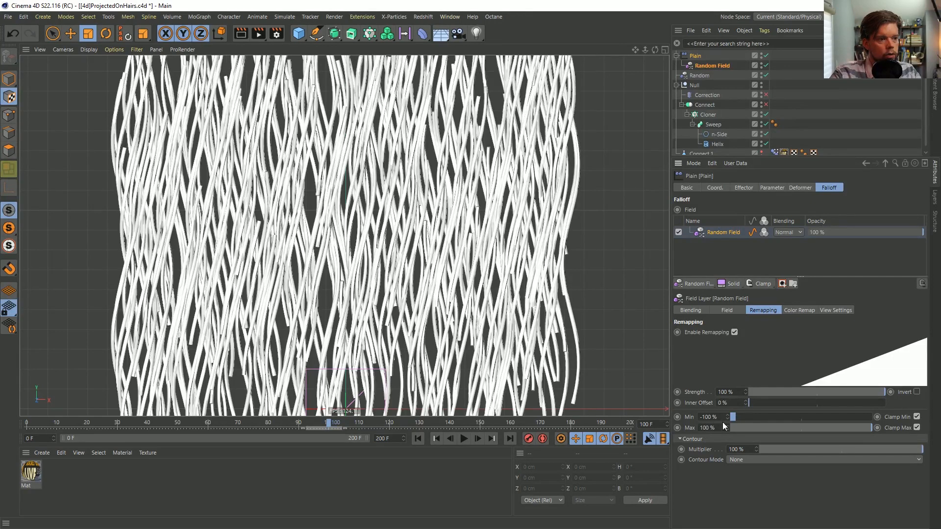
click(735, 460)
click(727, 507)
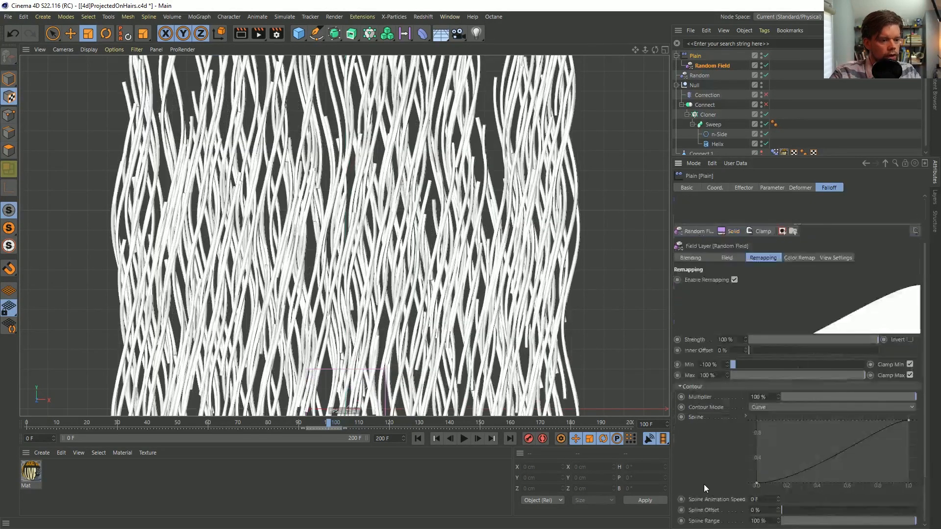
Try steeper shapes for the Random Field's contour curve and return its contour mode to None
drag(757, 484, 795, 483)
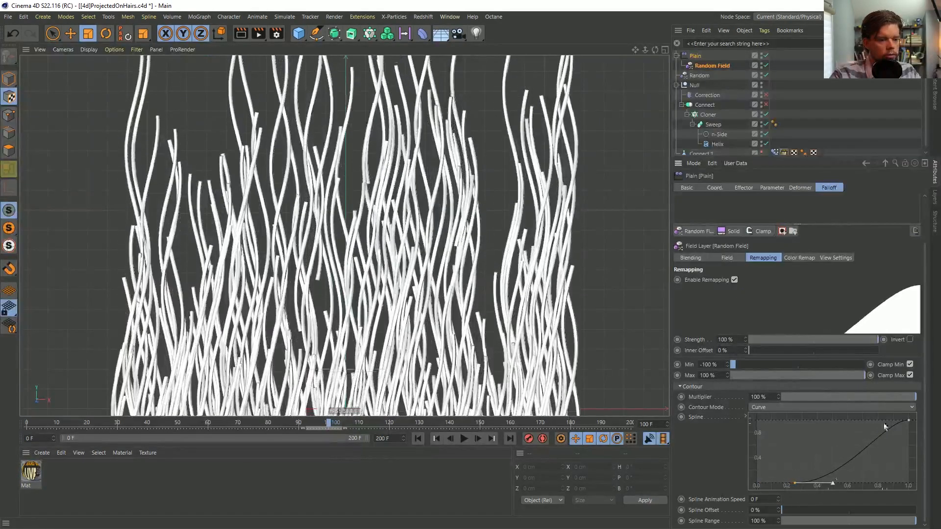
drag(909, 421, 846, 421)
drag(795, 483, 823, 487)
click(847, 420)
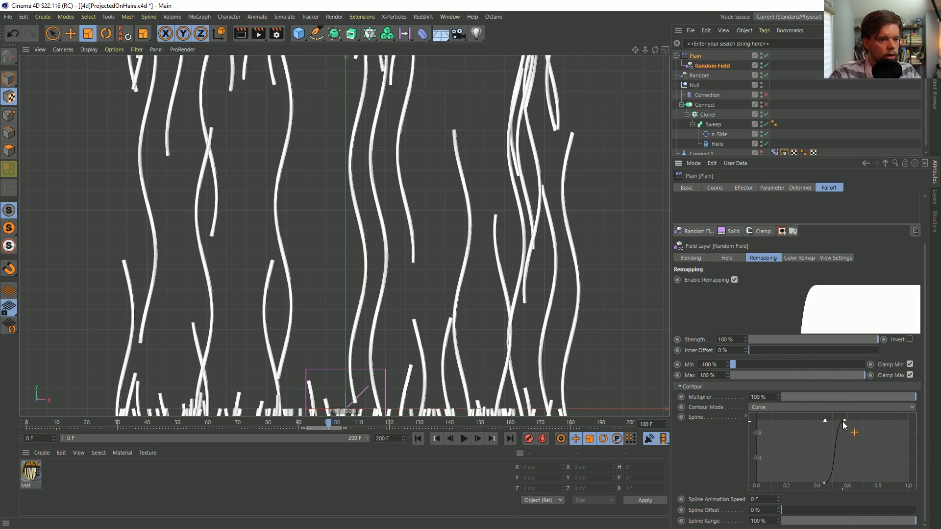
drag(845, 420, 937, 413)
drag(821, 484, 740, 488)
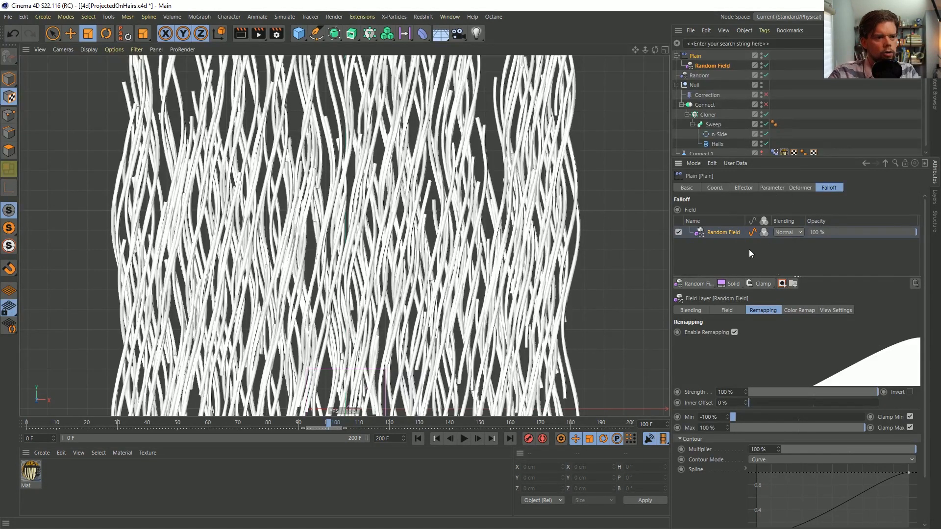
click(772, 459)
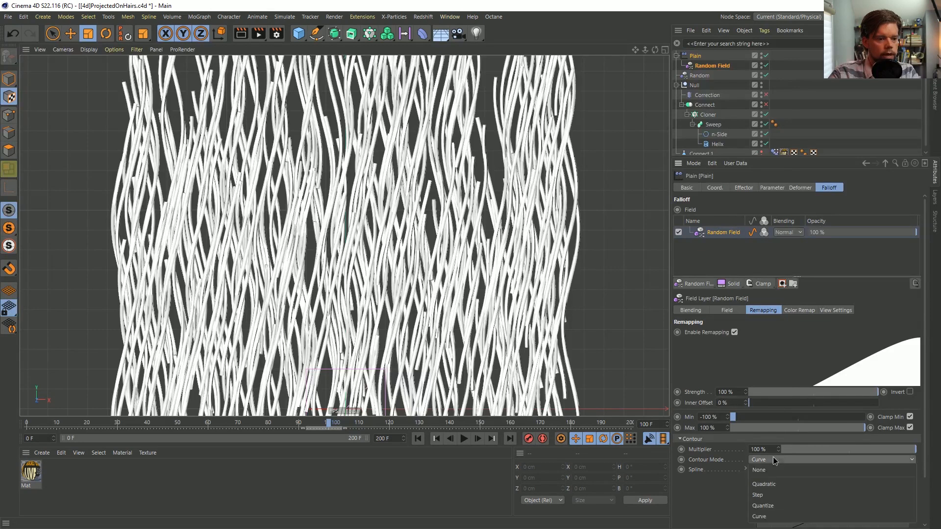
click(775, 469)
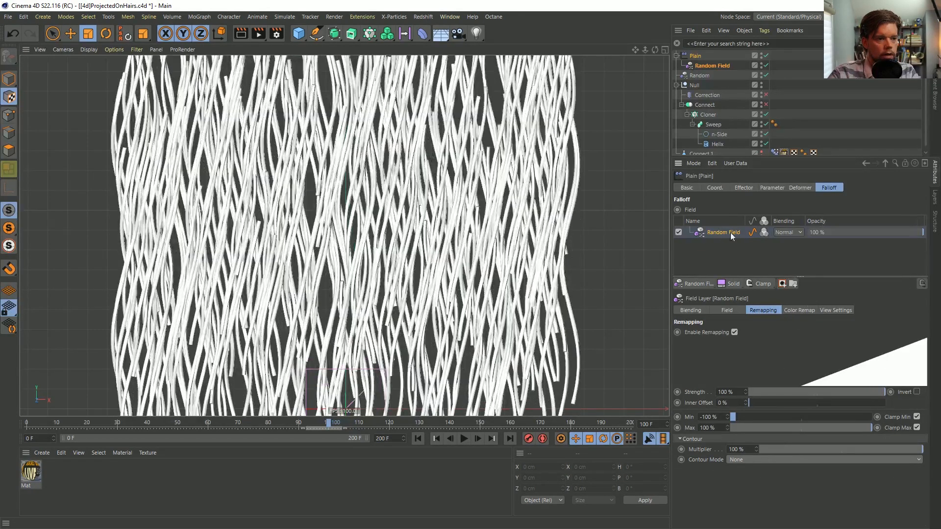
Try a Curve modifier layer above the Random Field in the Plain's falloff, lowering its opacity to 0 %
click(782, 284)
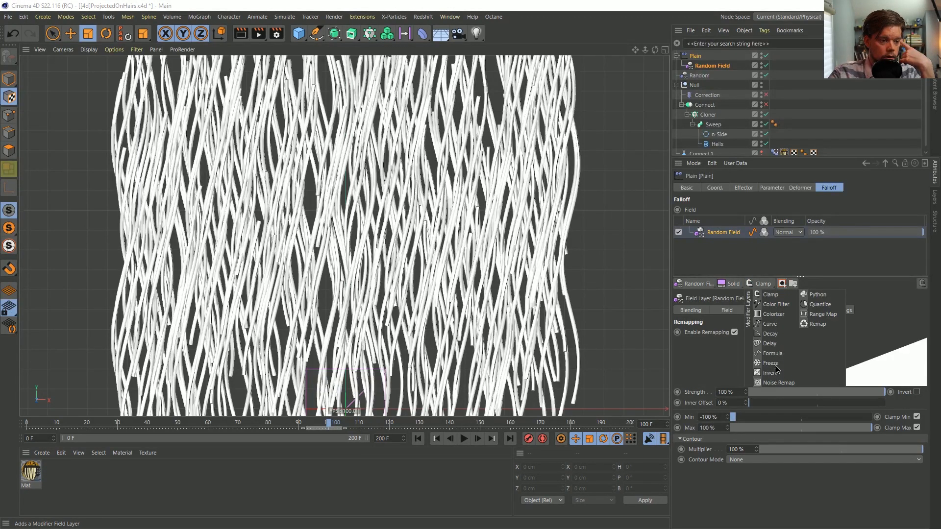
click(769, 325)
drag(895, 235, 792, 239)
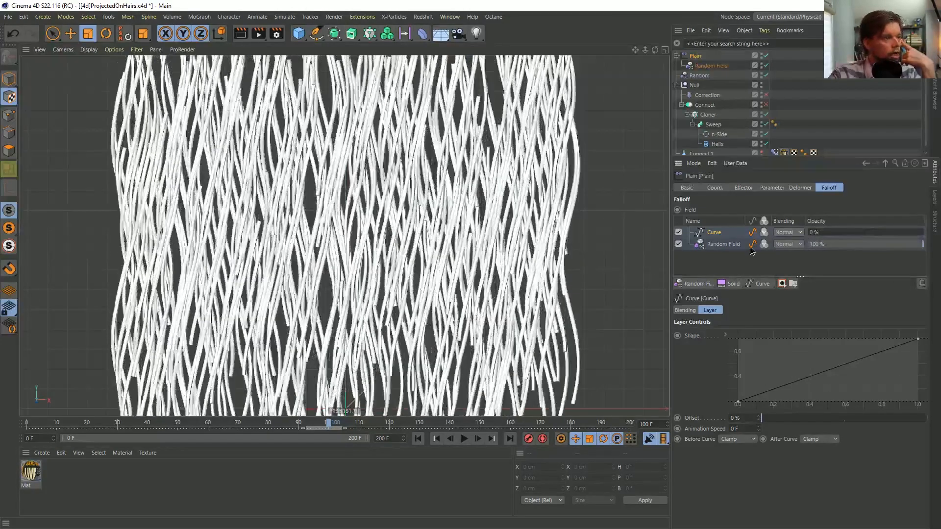
drag(812, 234, 778, 244)
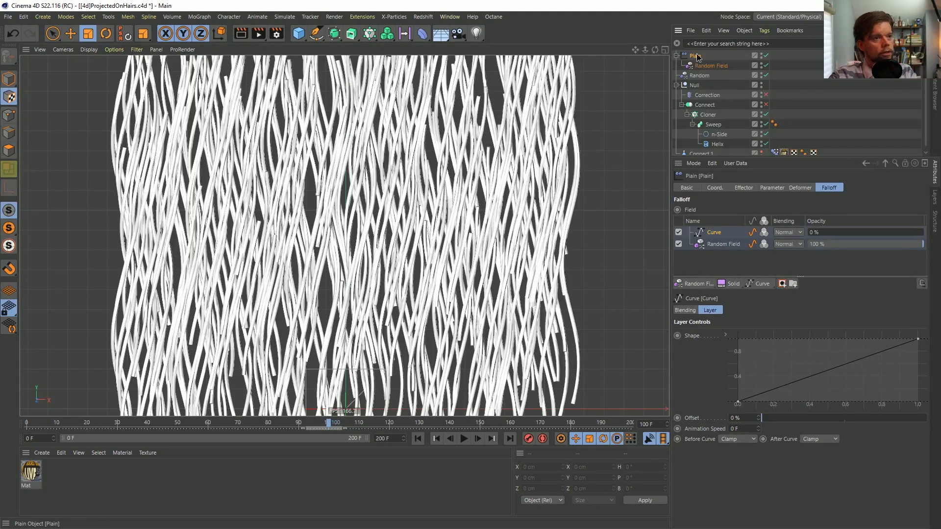
Delete the Plain effector with its Random Field, and compare the strands with the Random effector off and on
key(Delete)
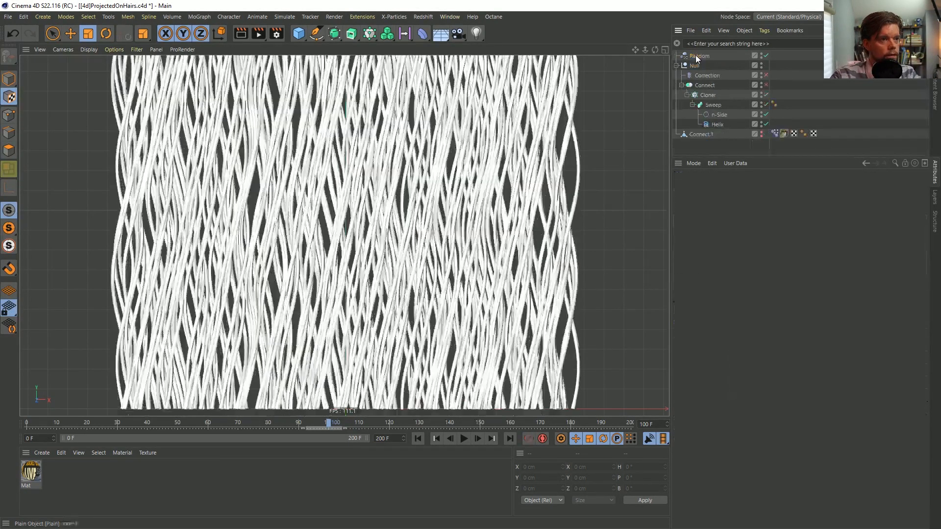
click(764, 56)
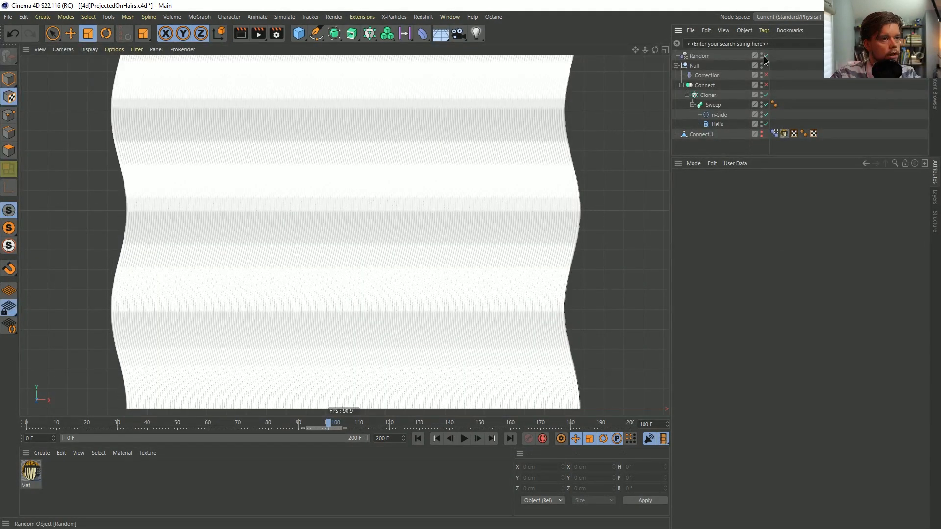
click(764, 57)
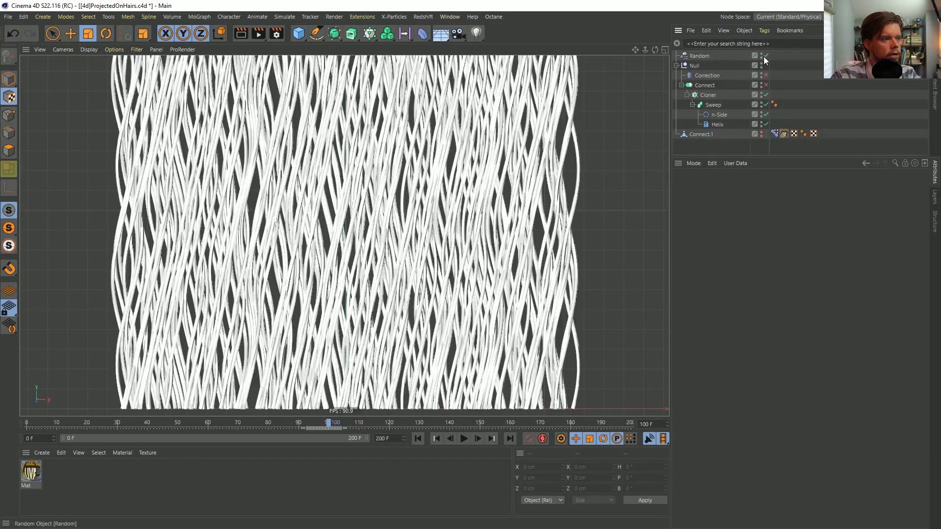
Set the Cloner's transform P.Y to -1000 cm
click(708, 94)
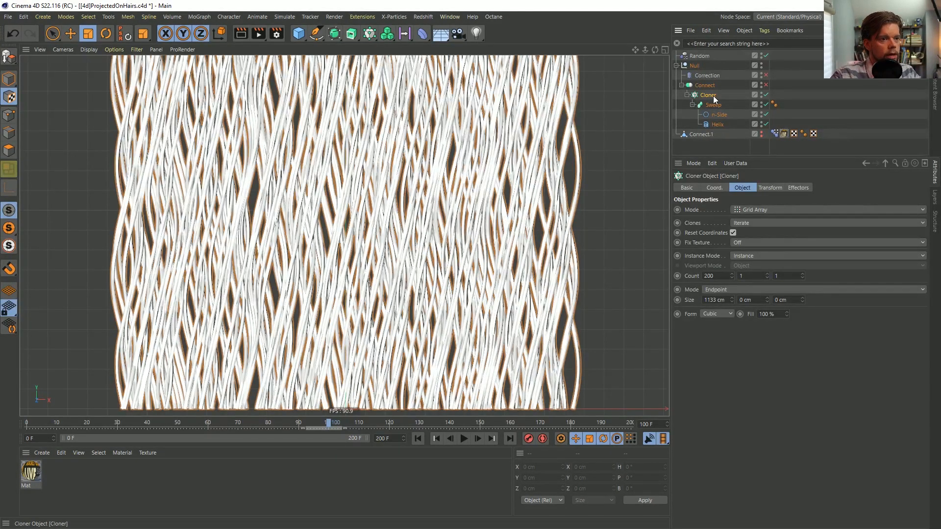
click(776, 187)
click(704, 235)
text(-100)
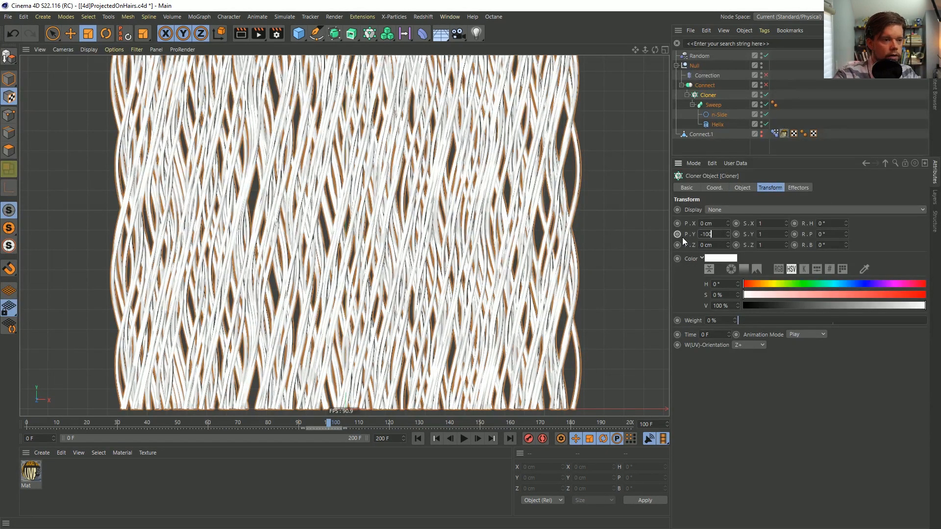
text(0)
key(Return)
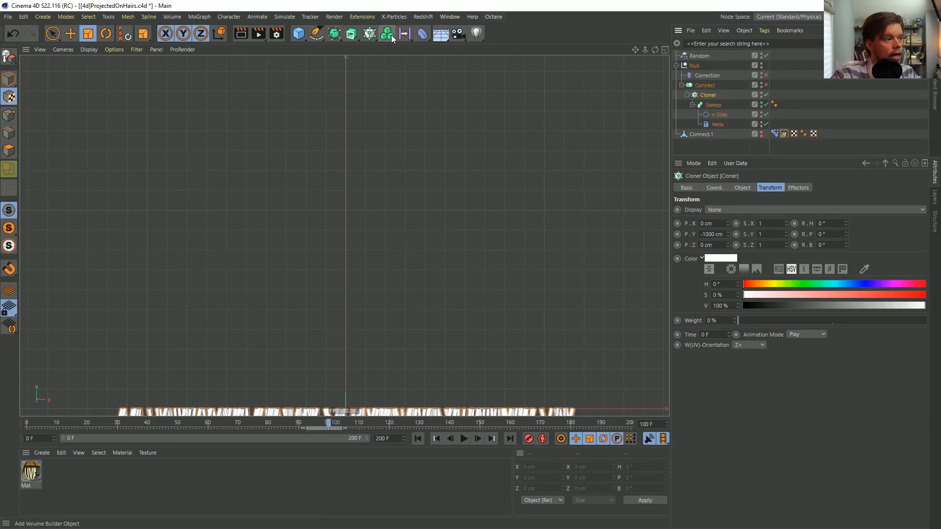
Add a new Plain effector to the Cloner and move the timeline to frame 0
click(371, 38)
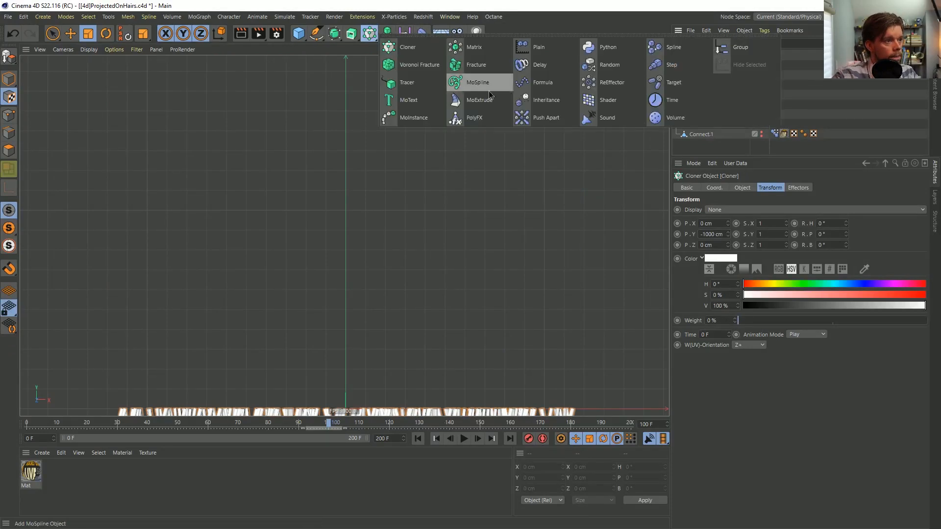
click(542, 43)
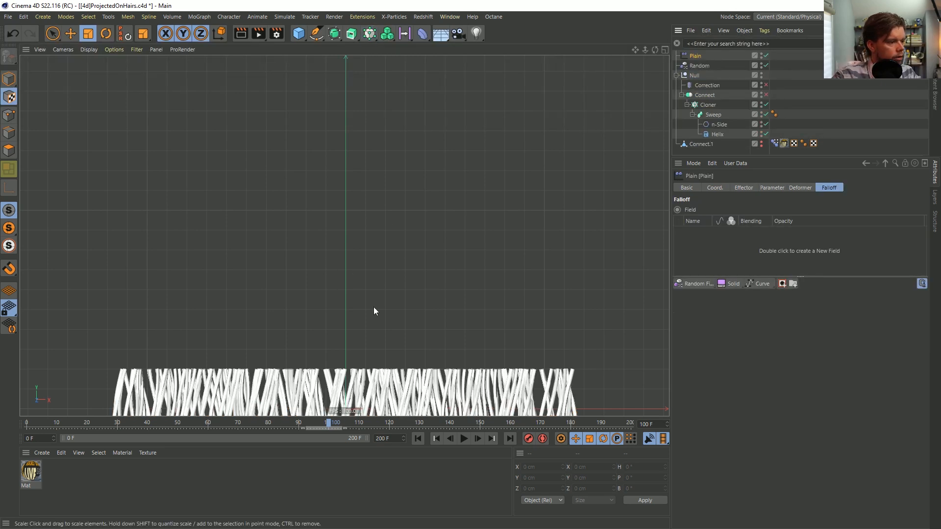
drag(328, 424, 28, 423)
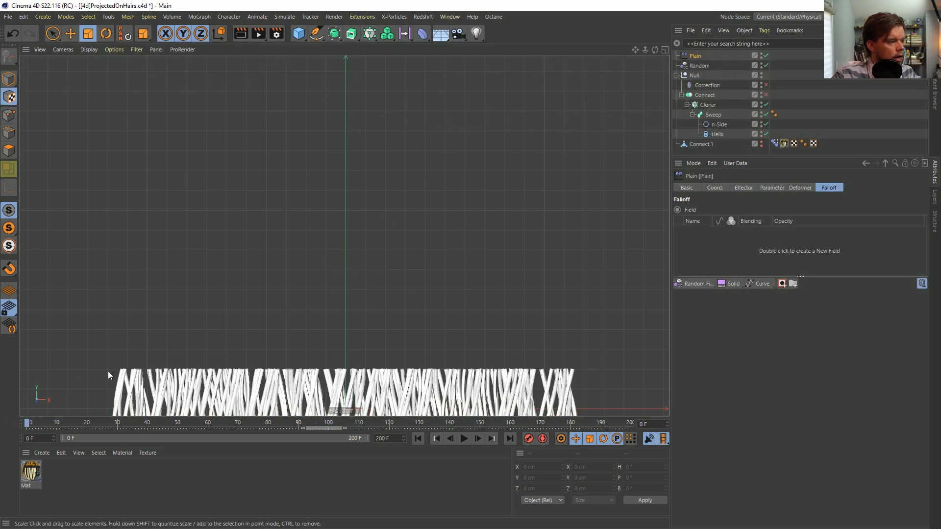
Set the Plain effector's P.Y position offset to 2000 cm
click(744, 188)
click(772, 188)
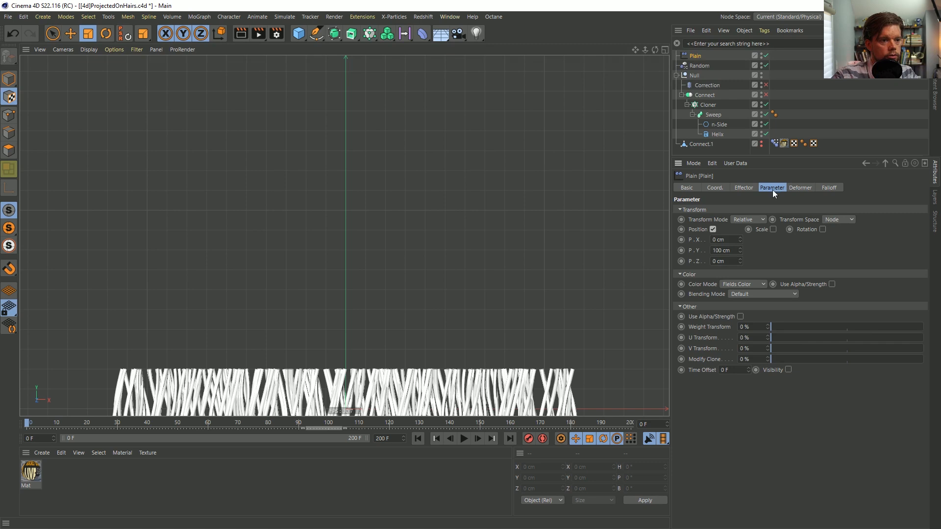
click(724, 250)
text(20)
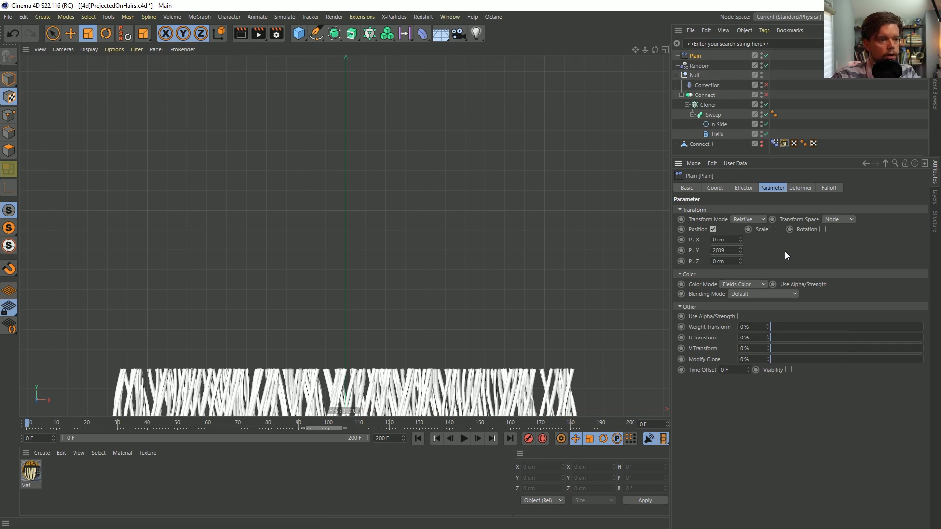
text(00)
key(Return)
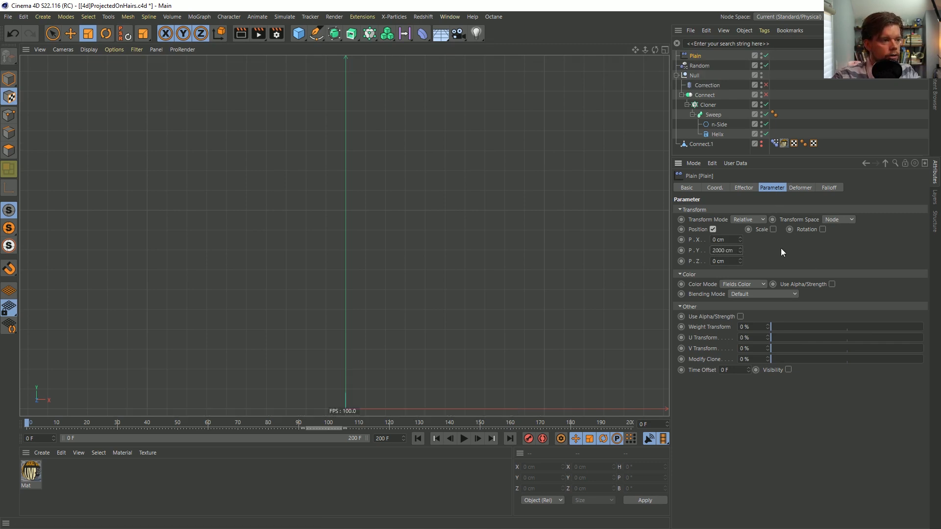
scroll(387, 161, down, 5)
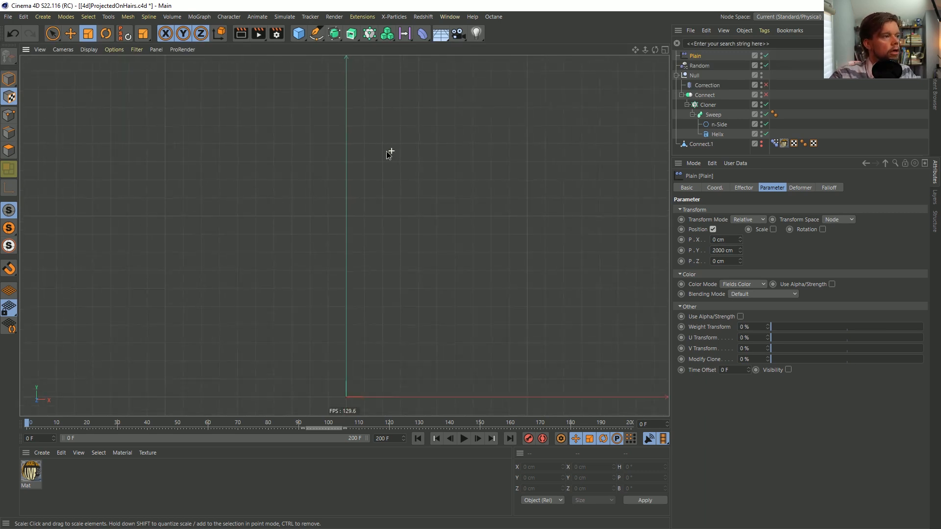
scroll(378, 167, down, 3)
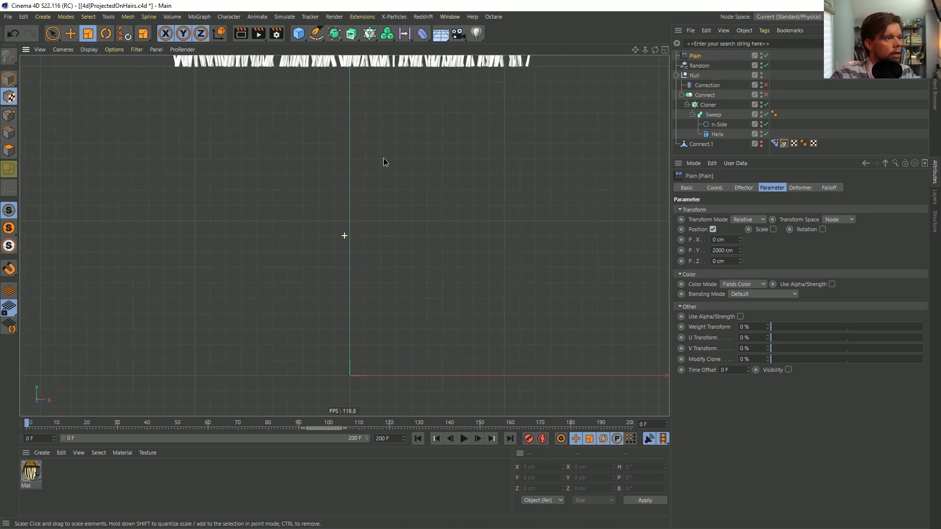
scroll(386, 169, up, 2)
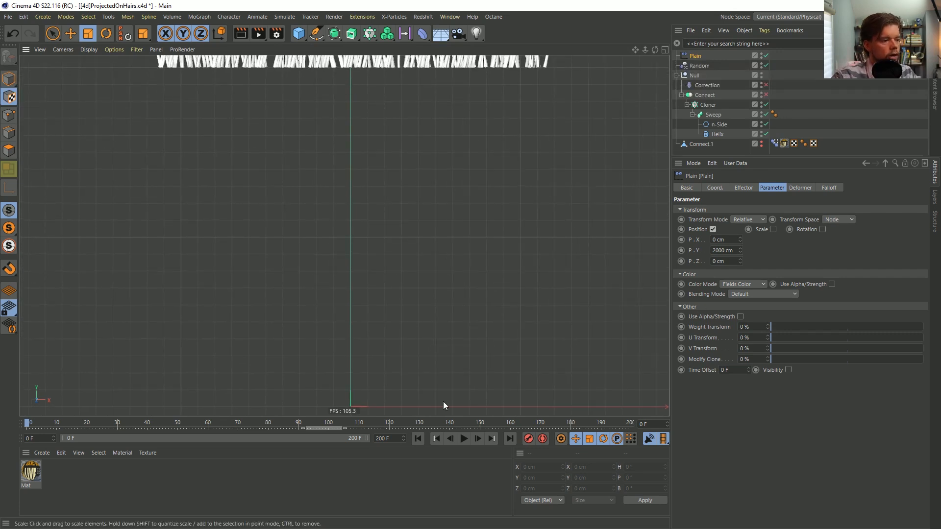
Set the Plain effector's strength to 0 % and keyframe it at frame 0
click(715, 188)
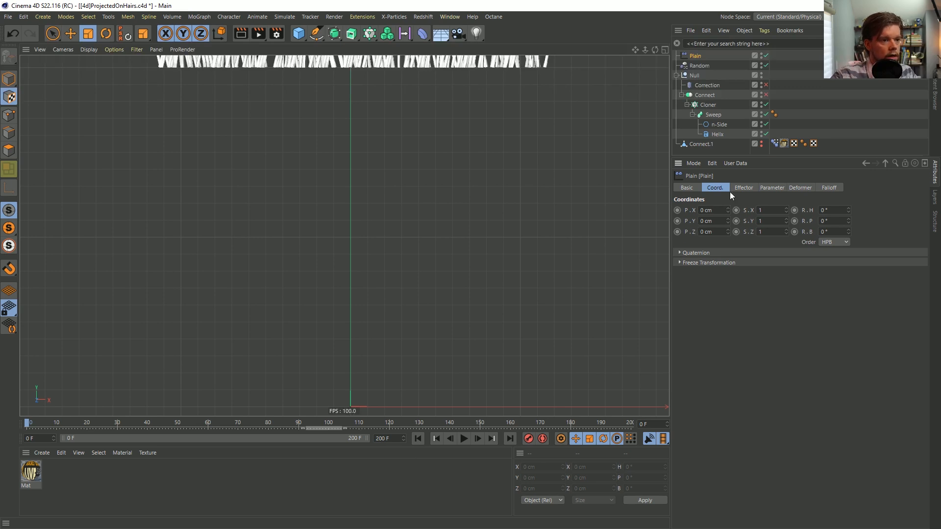
click(746, 187)
drag(761, 211, 687, 232)
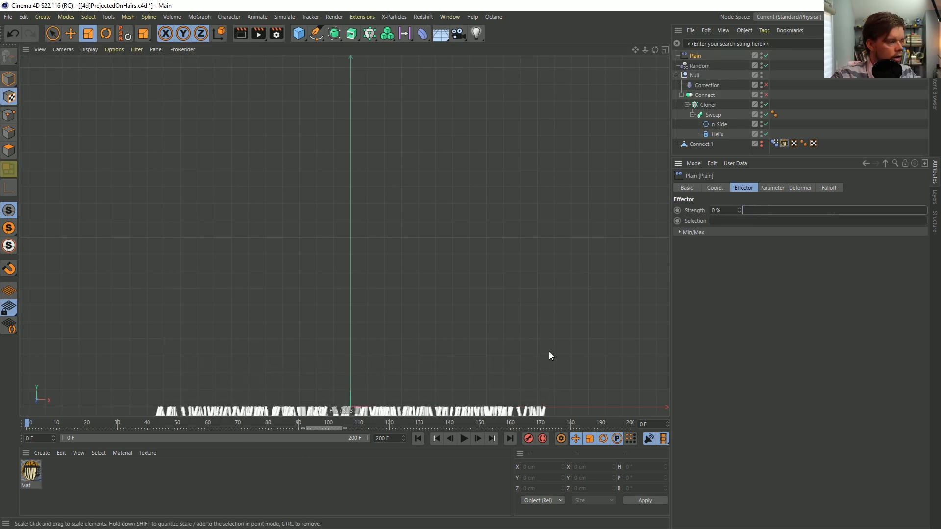
click(677, 210)
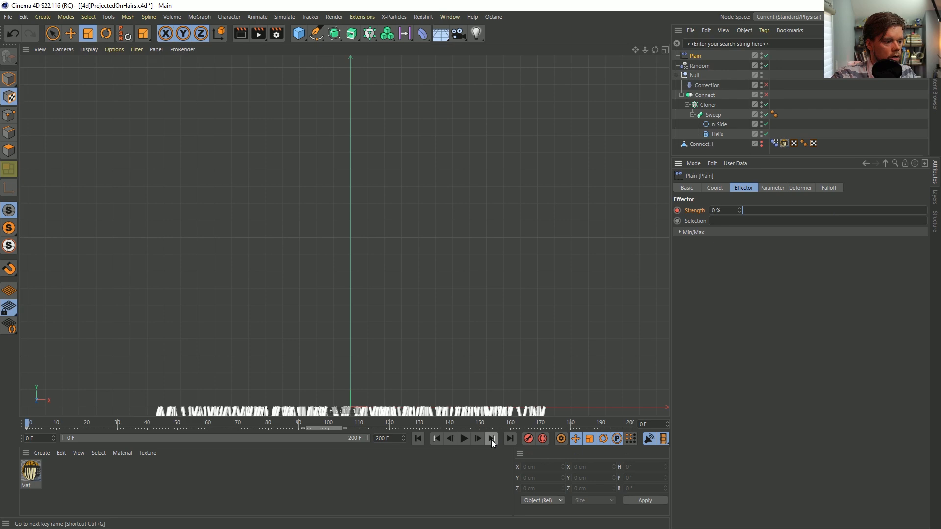
Keyframe the Plain effector's strength at 100 % on frame 200 and 50 % on frame 100
click(509, 438)
drag(747, 210, 927, 209)
click(678, 210)
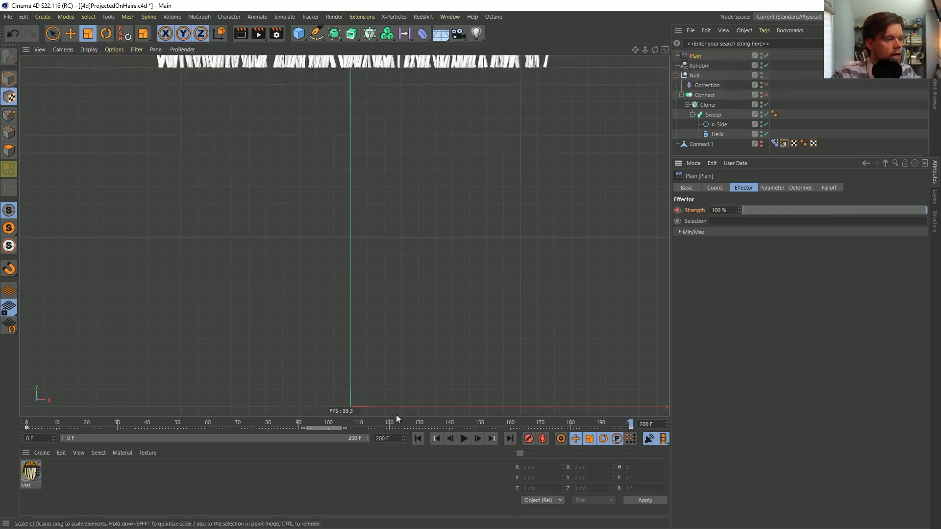
click(331, 422)
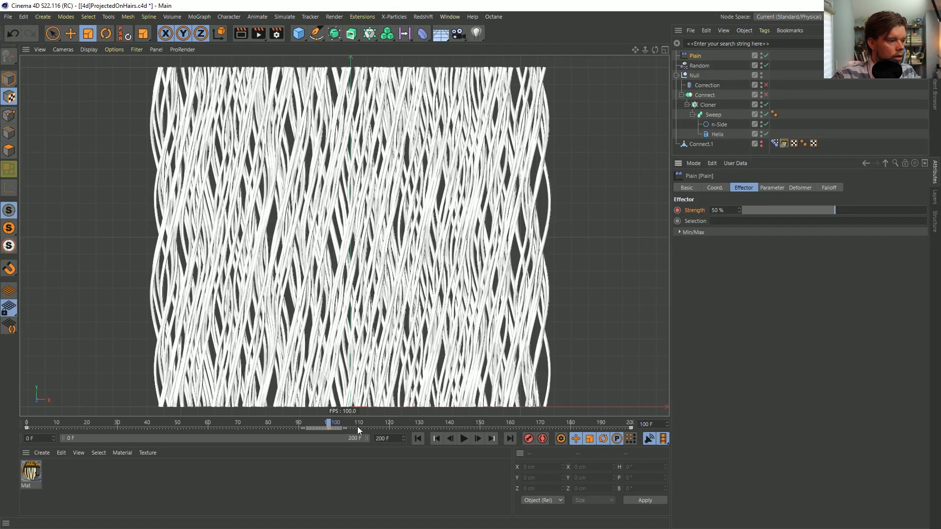
Reshape the Plain strength F-curve so it runs flat through frame 100 and rises steeply at frames 0 and 200
right_click(695, 210)
mouse_move(728, 216)
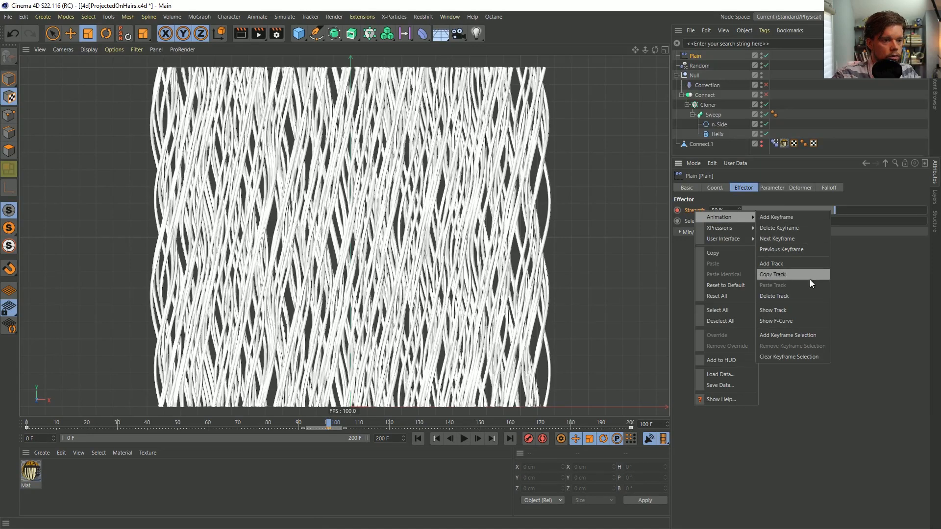
click(794, 321)
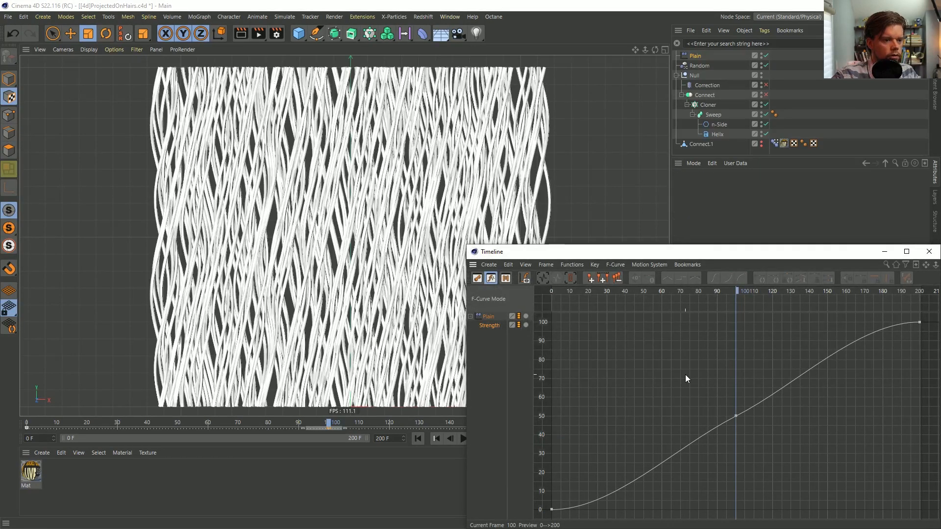
click(735, 416)
drag(783, 393, 931, 313)
drag(879, 338, 884, 368)
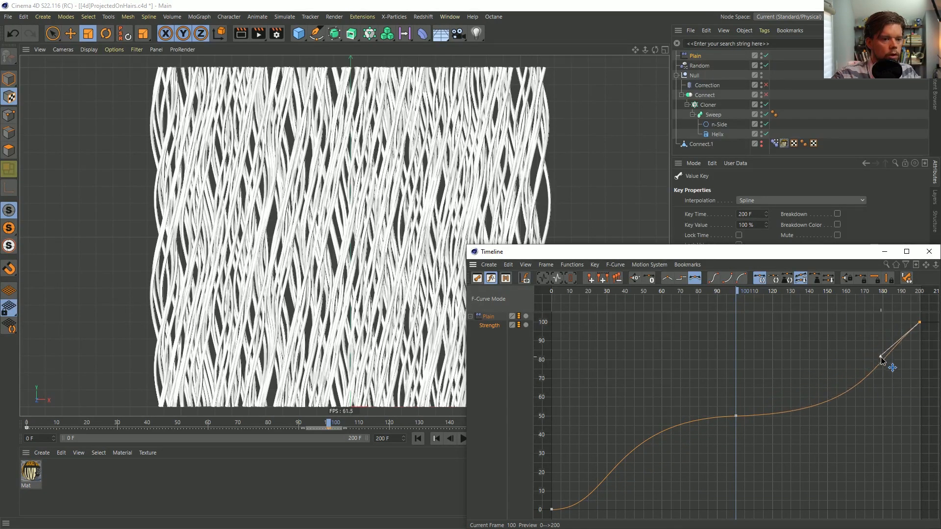
drag(619, 435, 533, 520)
drag(598, 510, 568, 488)
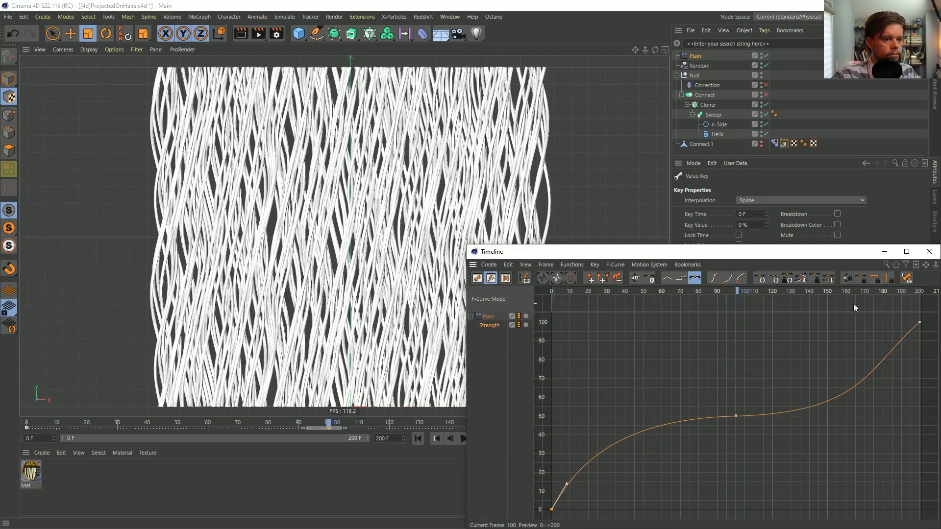
click(929, 251)
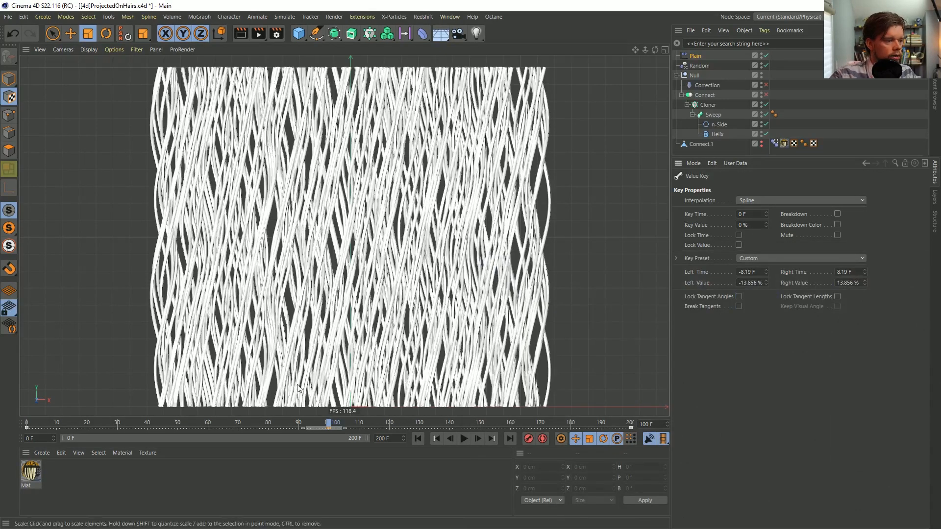
Play back the strand animation with the reshaped strength curve and return to frame 0
click(436, 439)
click(463, 438)
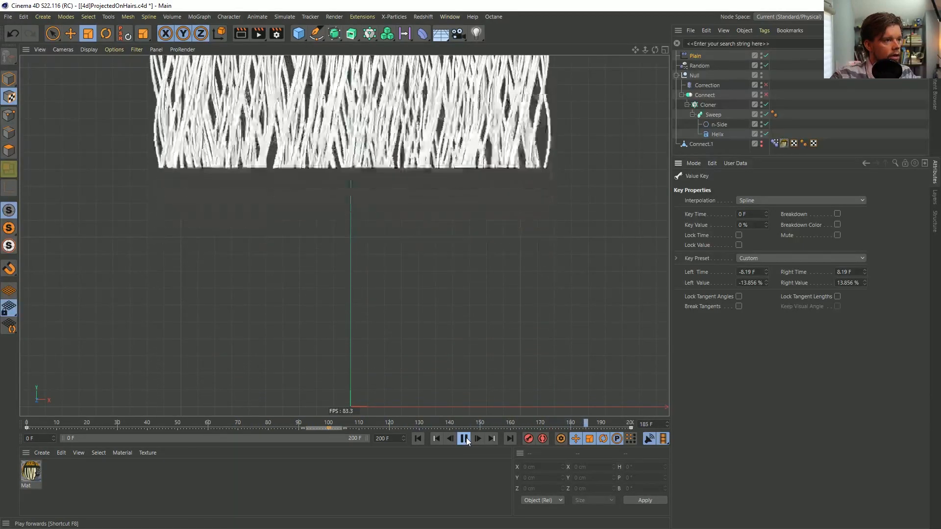
click(463, 439)
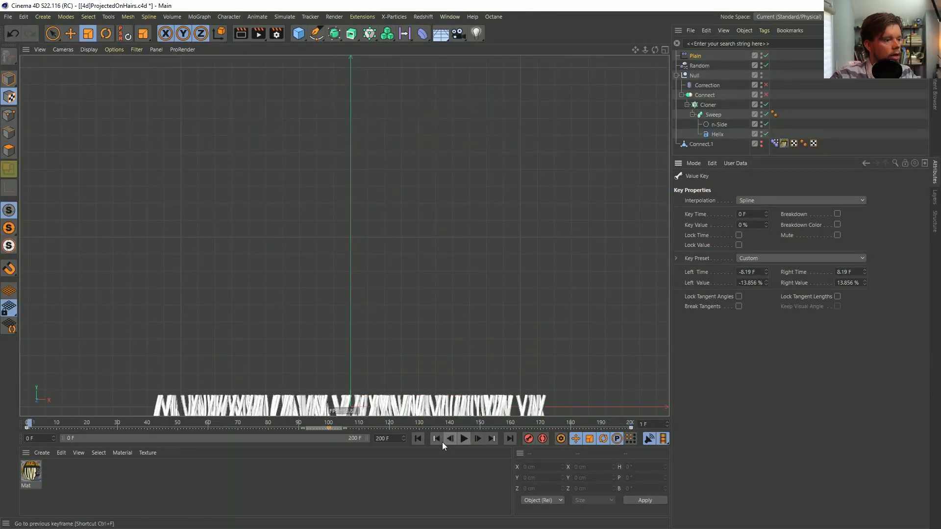
click(417, 440)
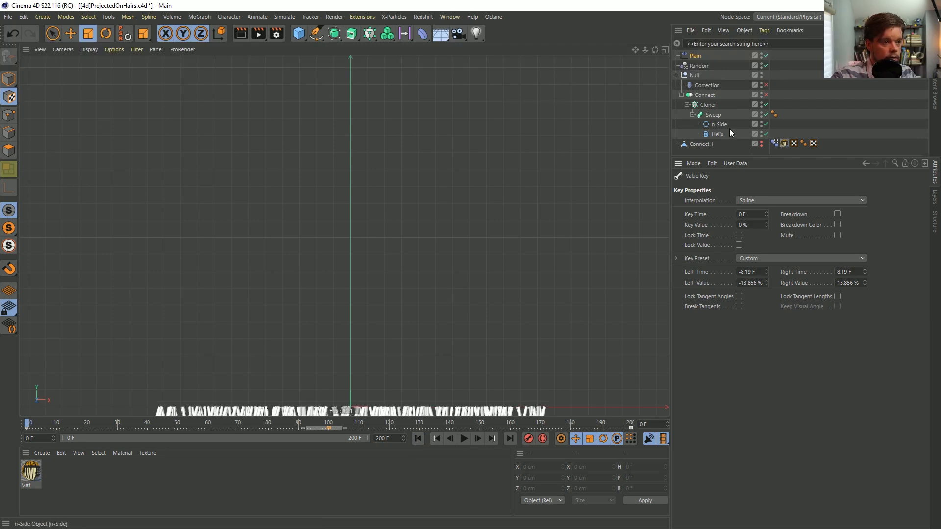
Add a Random Field to the Plain effector's falloff
click(700, 56)
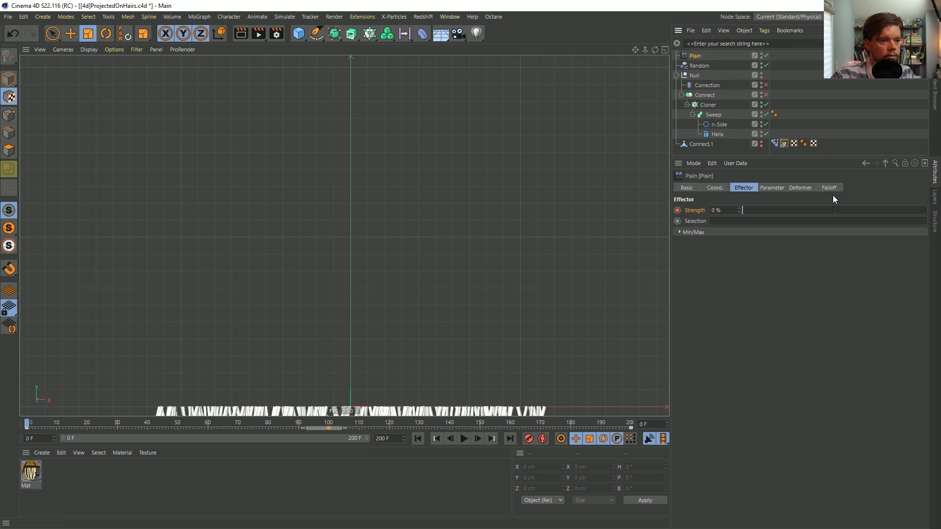
click(829, 189)
click(695, 287)
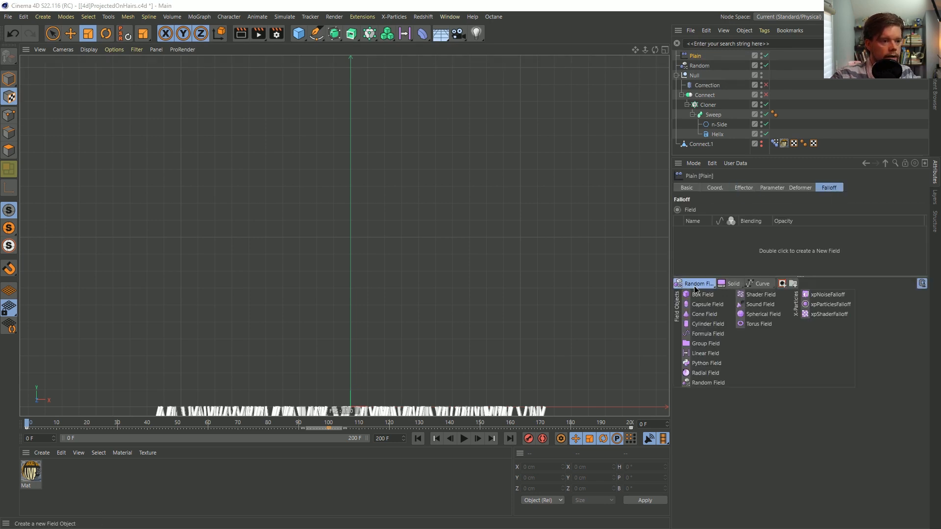
click(723, 382)
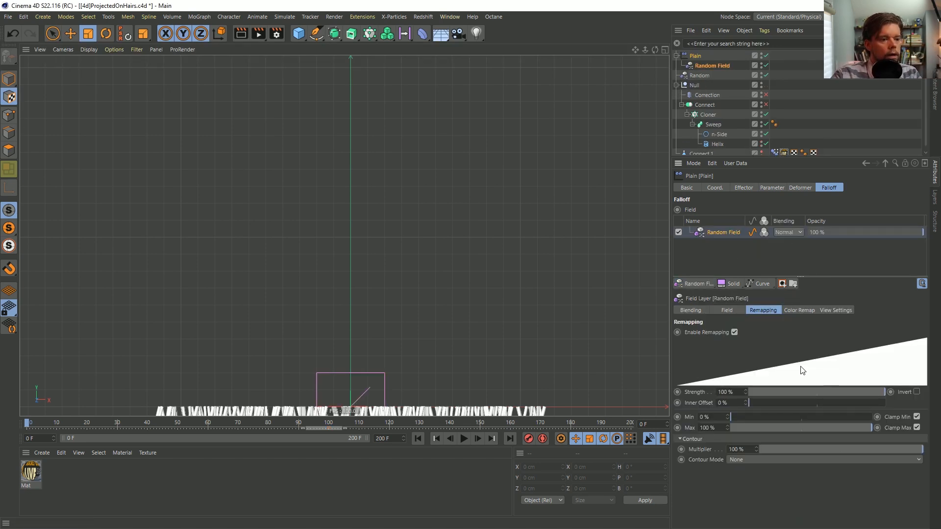
Play back the animation with the random falloff, and remove the Random Field from the Plain effector's falloff
click(464, 438)
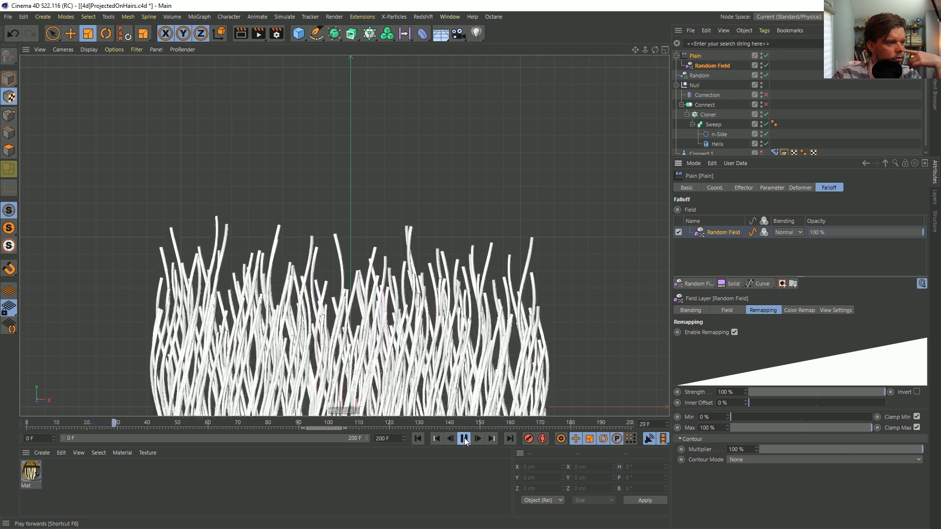
click(465, 439)
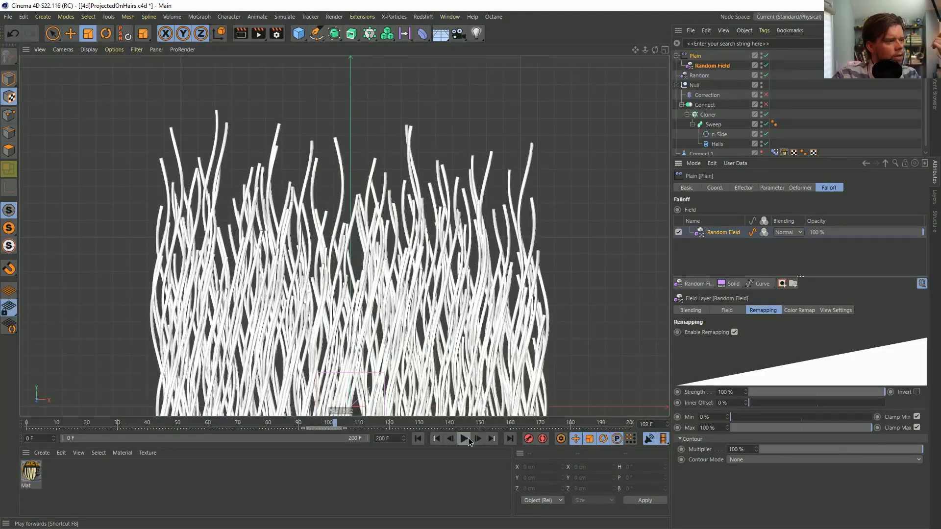
click(725, 227)
key(Delete)
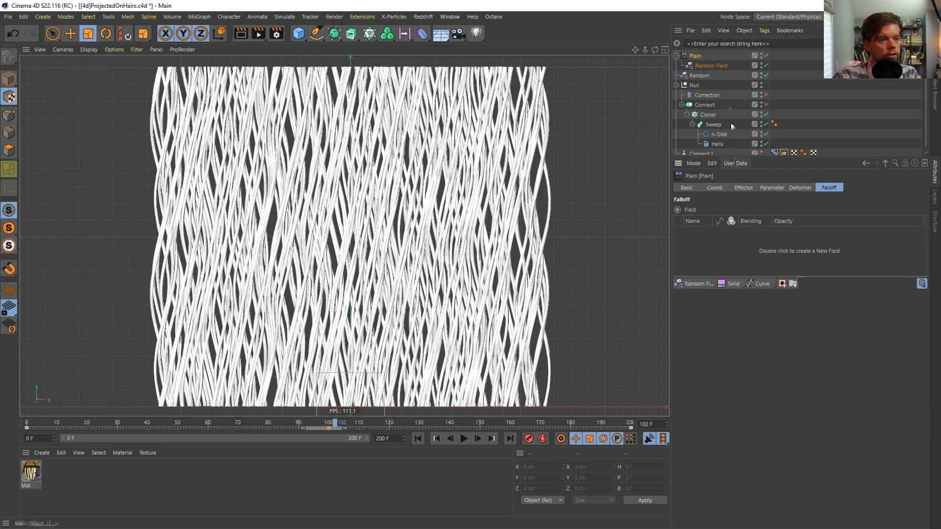
Add a second Random effector to the Cloner and show its transform parameters
click(708, 115)
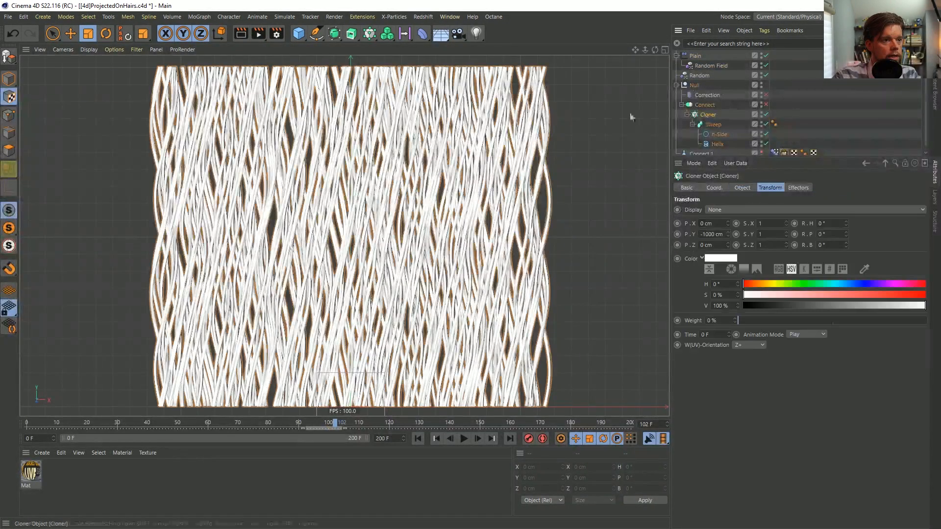
click(369, 33)
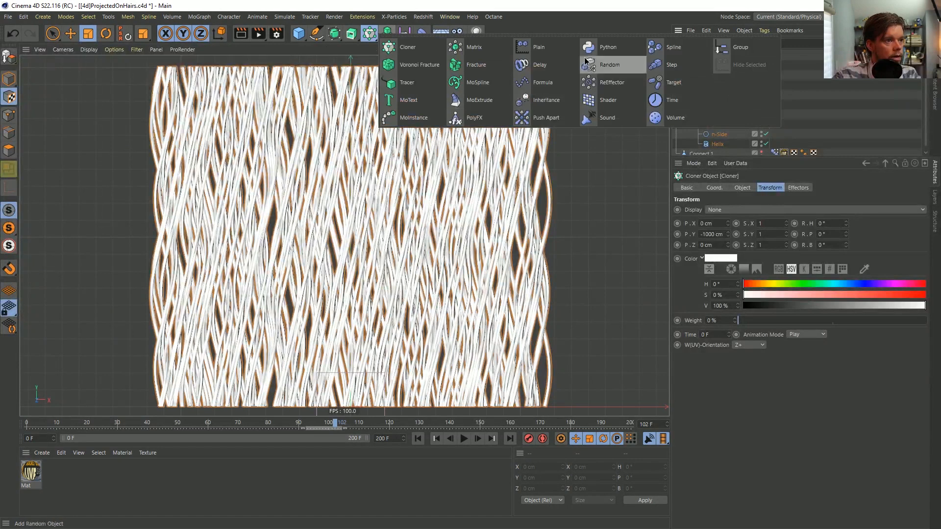
click(613, 65)
click(760, 188)
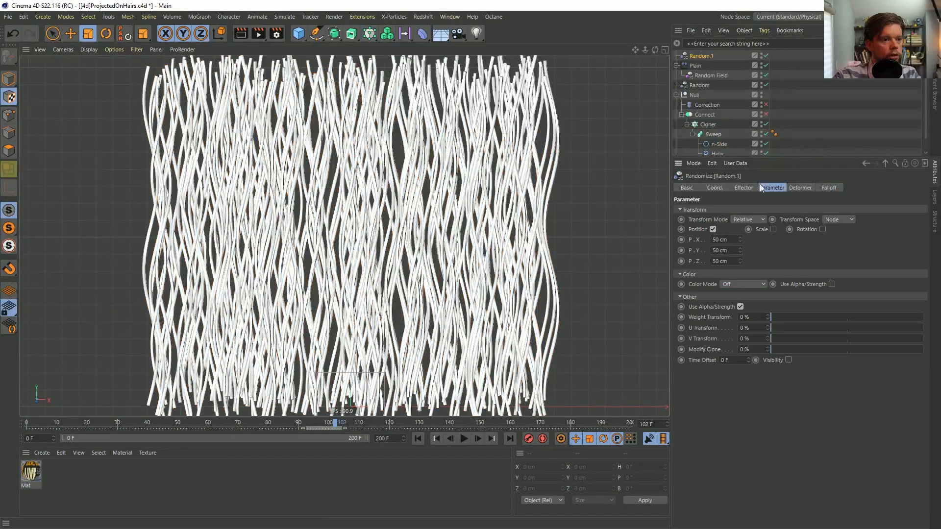
Set the new Random effector's position offsets to P.X 0 cm, P.Y 333 cm and P.Z 0 cm
drag(731, 242, 702, 250)
text(0)
key(Tab)
key(Tab)
text(0)
key(Return)
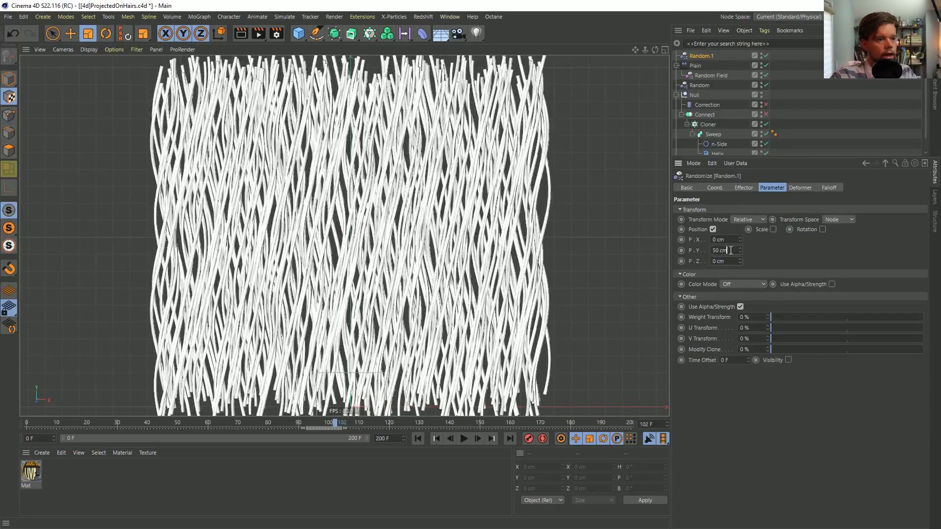
drag(742, 253, 741, 135)
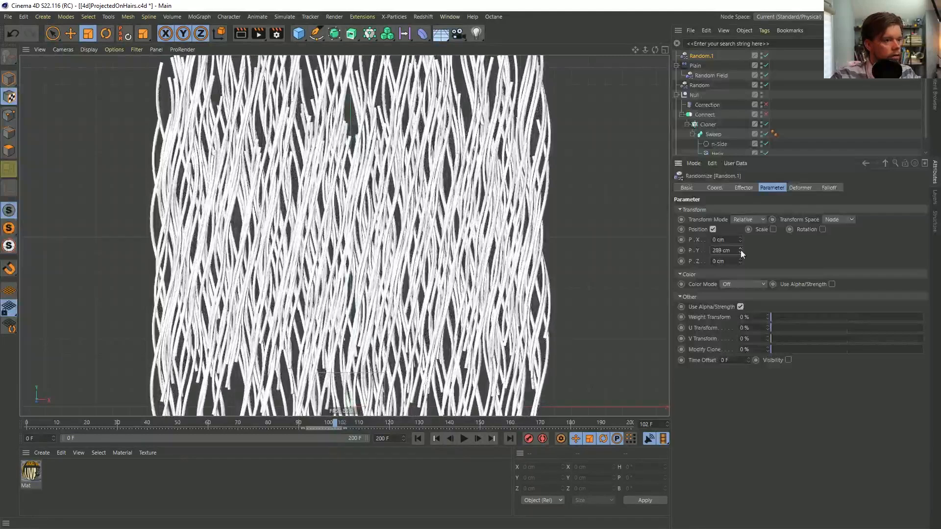
double_click(721, 250)
text(333)
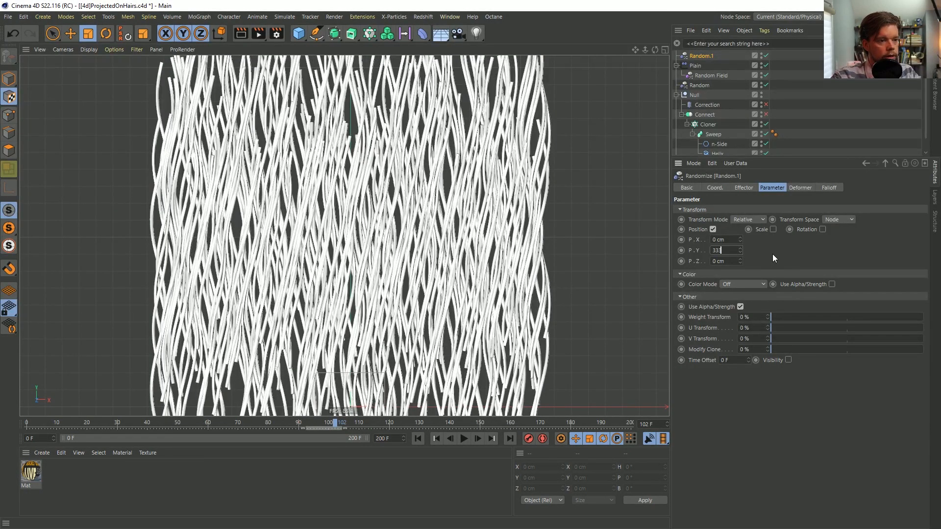
key(Return)
Set the new Random effector's strength to 0 % and keyframe it at frame 0
click(742, 188)
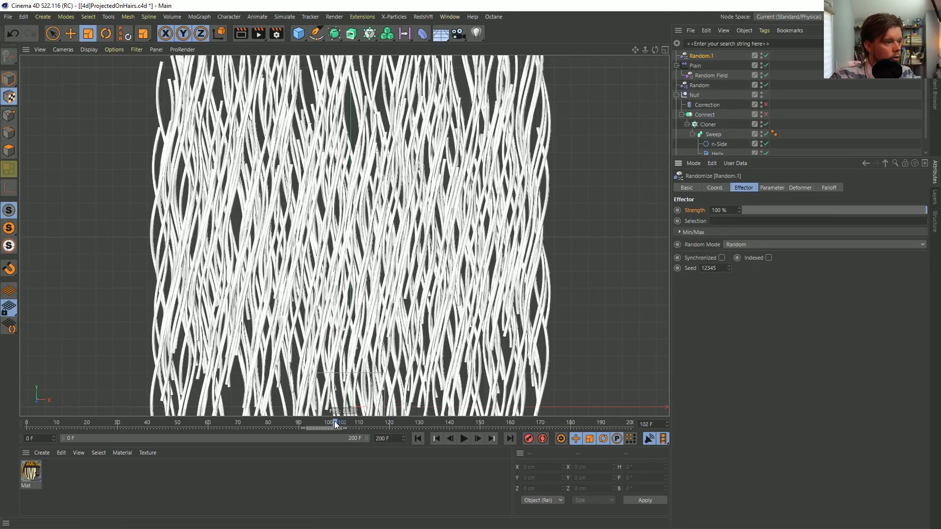
key(shift+f)
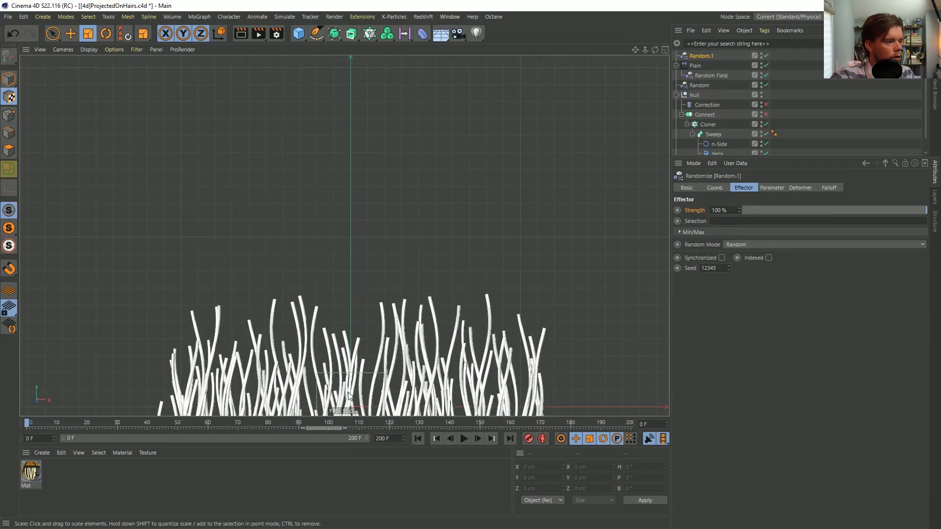
click(30, 426)
click(21, 425)
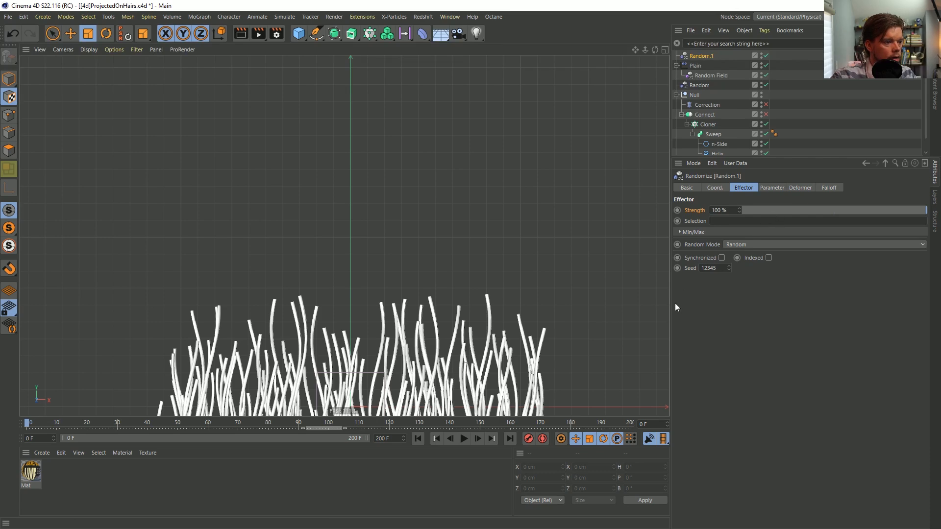
drag(105, 419, 1, 434)
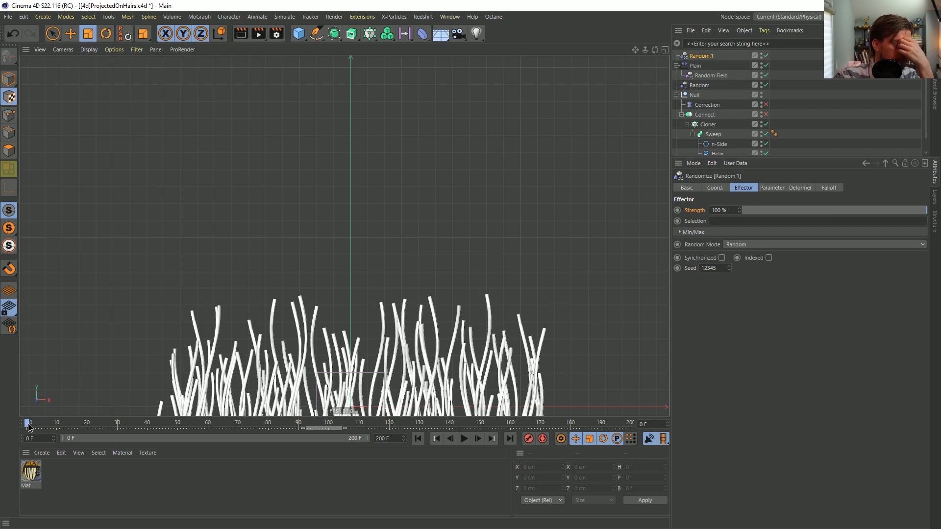
mouse_move(28, 427)
mouse_down()
mouse_move(44, 422)
mouse_move(29, 423)
mouse_up()
drag(871, 213, 739, 212)
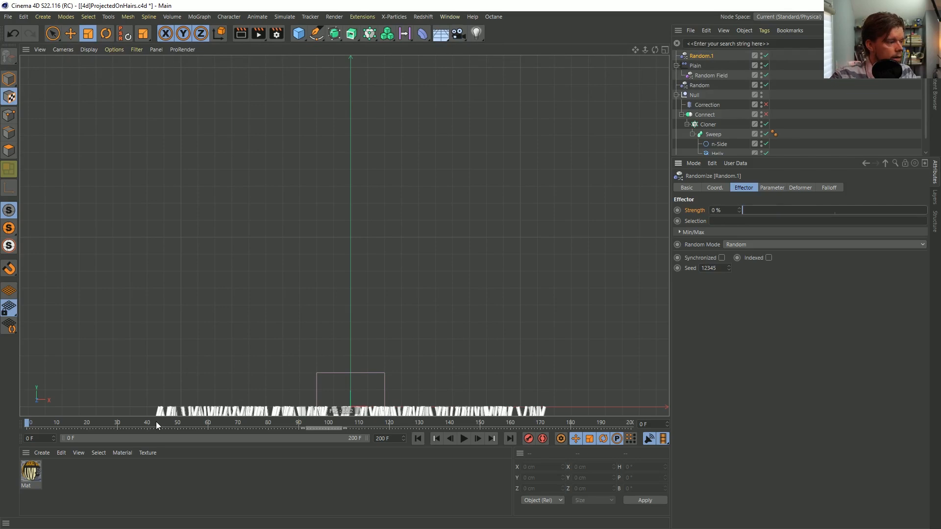
drag(330, 424, 13, 424)
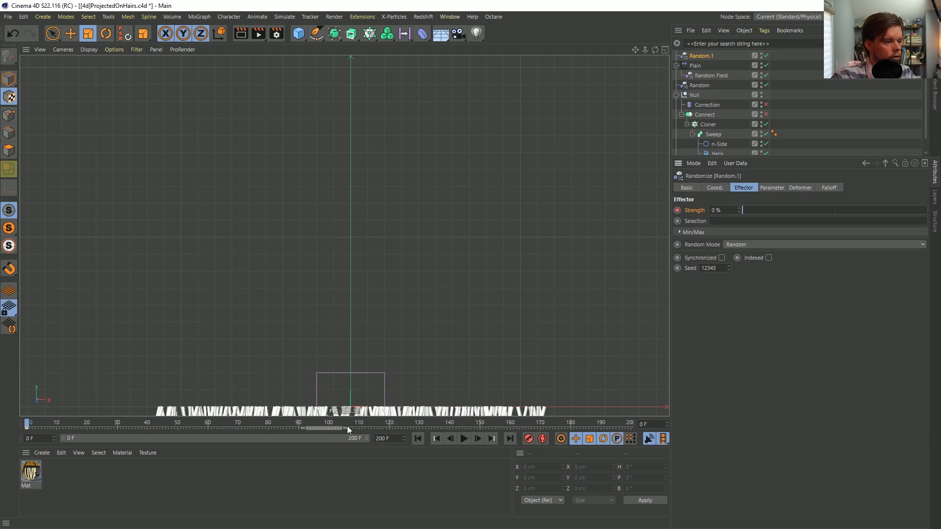
Keyframe the new Random effector's strength at 0 % on frames 100 and 200
click(329, 421)
click(679, 208)
drag(607, 422, 630, 423)
click(679, 208)
Keyframe the new Random effector's strength at 100 % on frames 150 and 50
drag(501, 420, 480, 421)
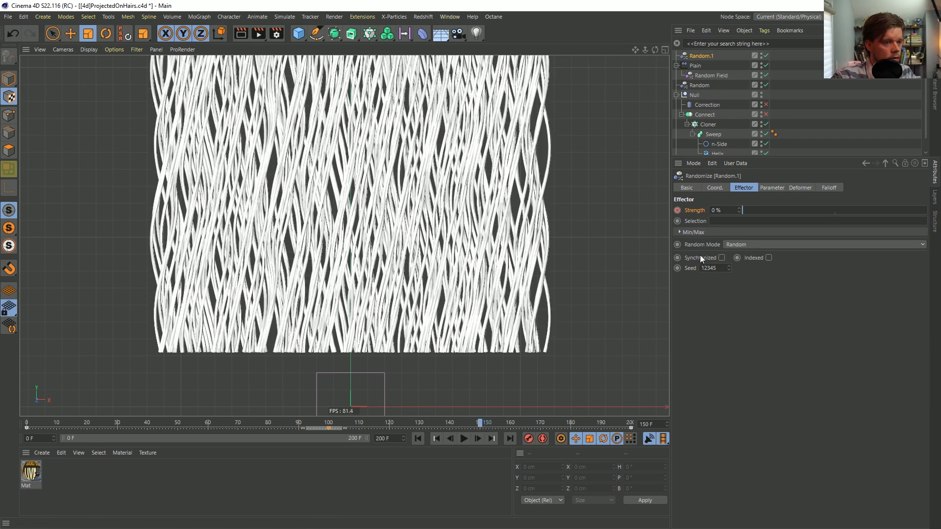
drag(759, 210, 926, 211)
click(677, 210)
drag(165, 423, 178, 422)
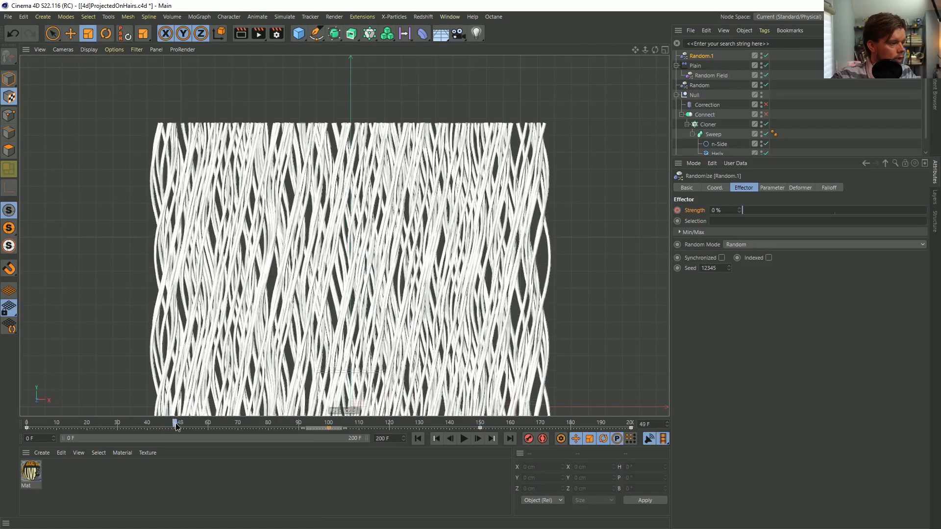
drag(745, 210, 926, 210)
click(678, 210)
Play back the animation from the start to check the random offsets, and delete the new Random effector
click(437, 438)
click(463, 440)
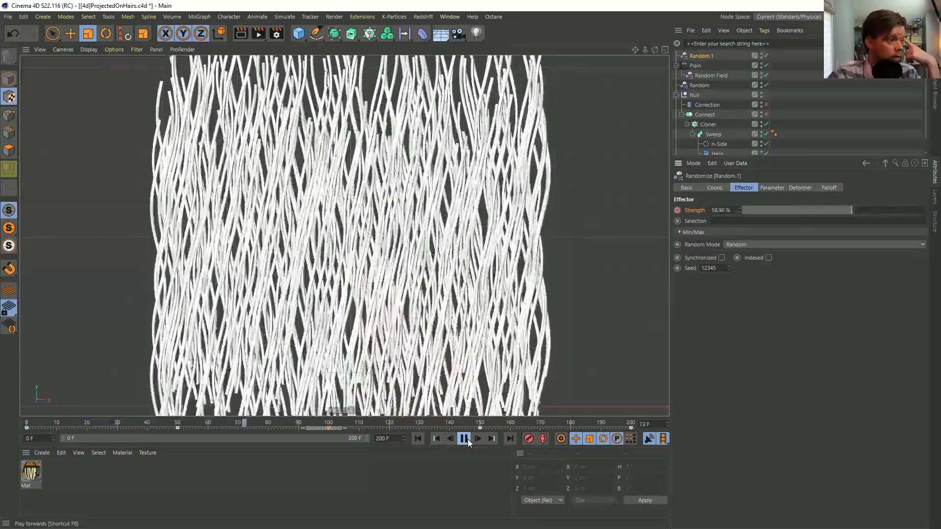
click(464, 438)
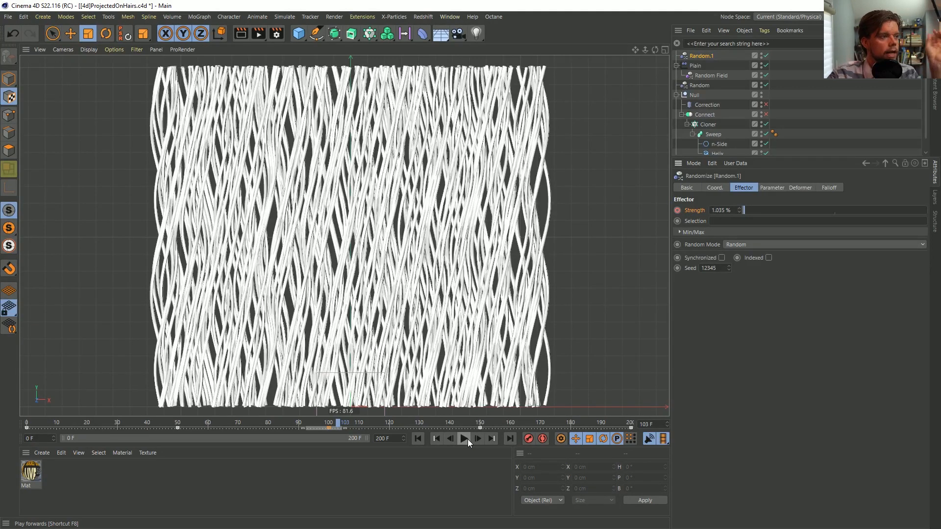
click(420, 441)
click(463, 440)
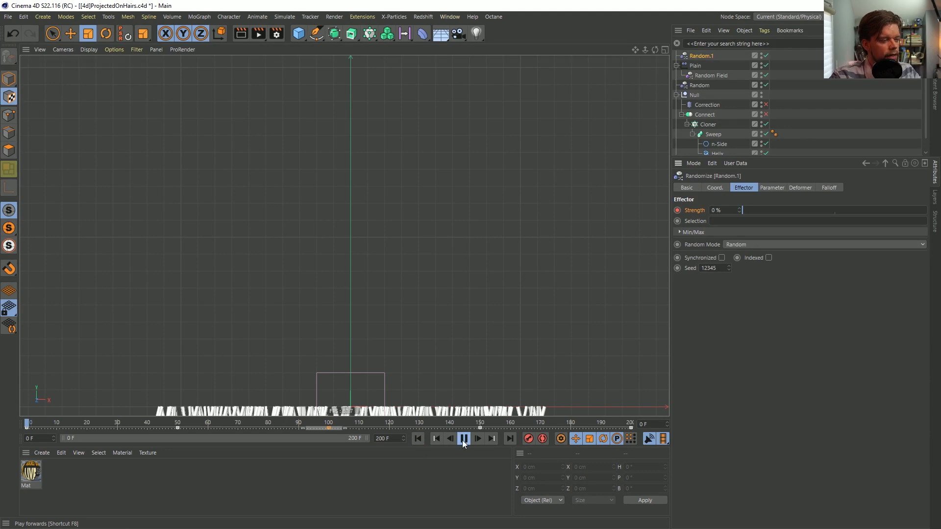
click(463, 440)
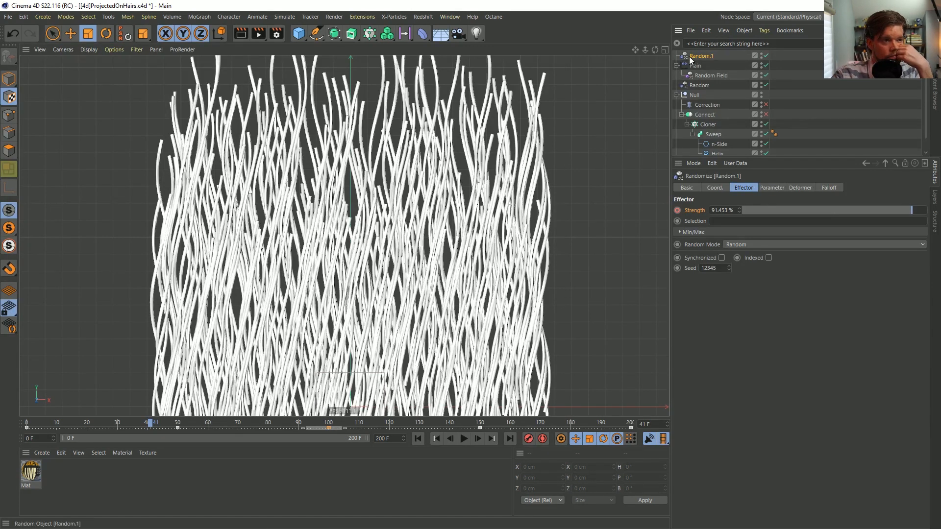
key(Delete)
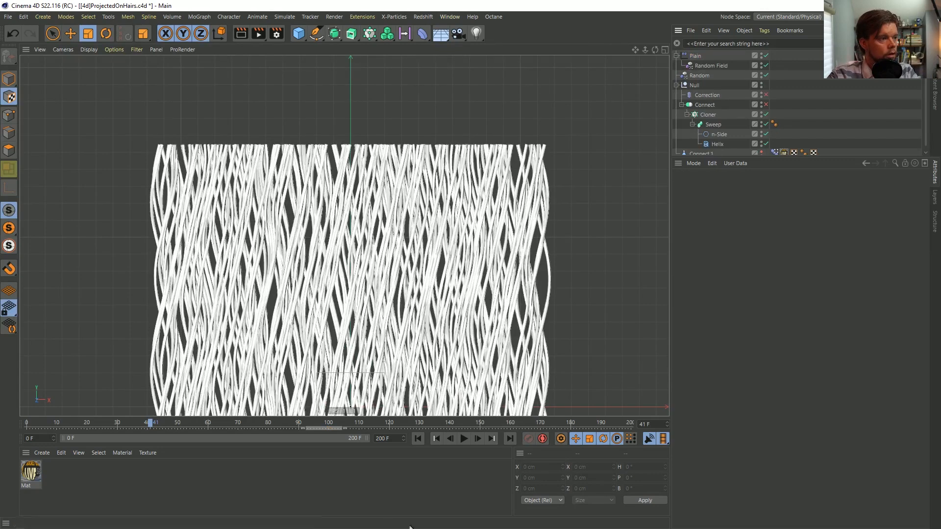
Scrub the animation up to frame 100 to review how evenly the strands rise
drag(143, 422, 169, 429)
drag(748, 157, 749, 267)
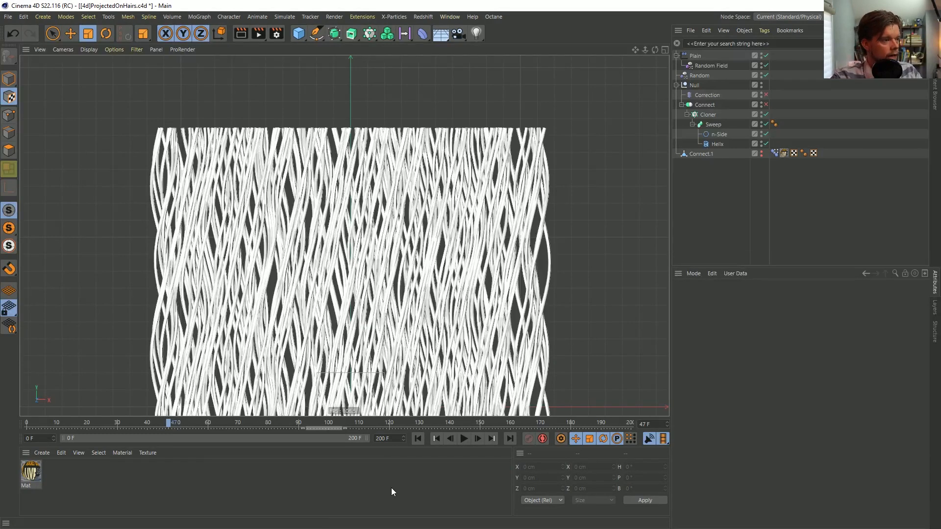
drag(145, 424, 330, 442)
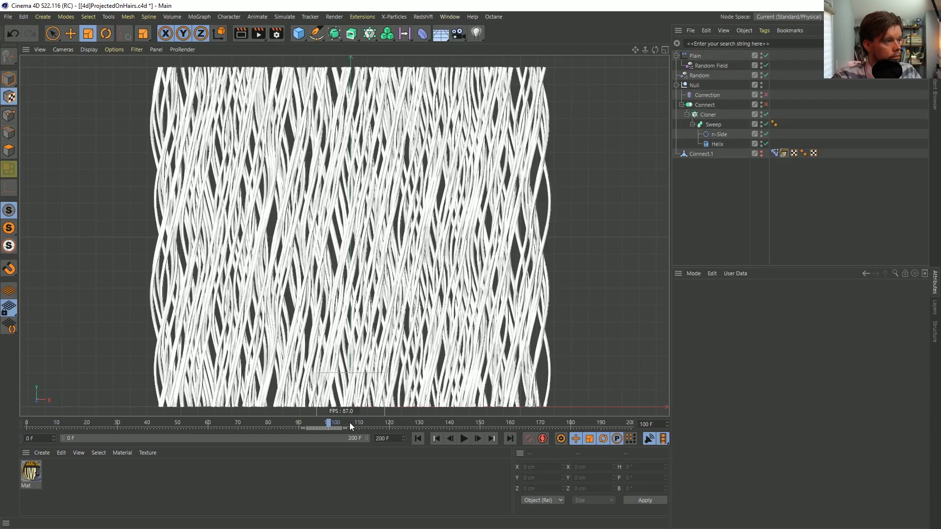
mouse_move(332, 423)
mouse_down()
mouse_move(167, 424)
mouse_move(505, 424)
mouse_move(671, 441)
mouse_move(360, 423)
mouse_move(39, 423)
mouse_move(329, 422)
mouse_up()
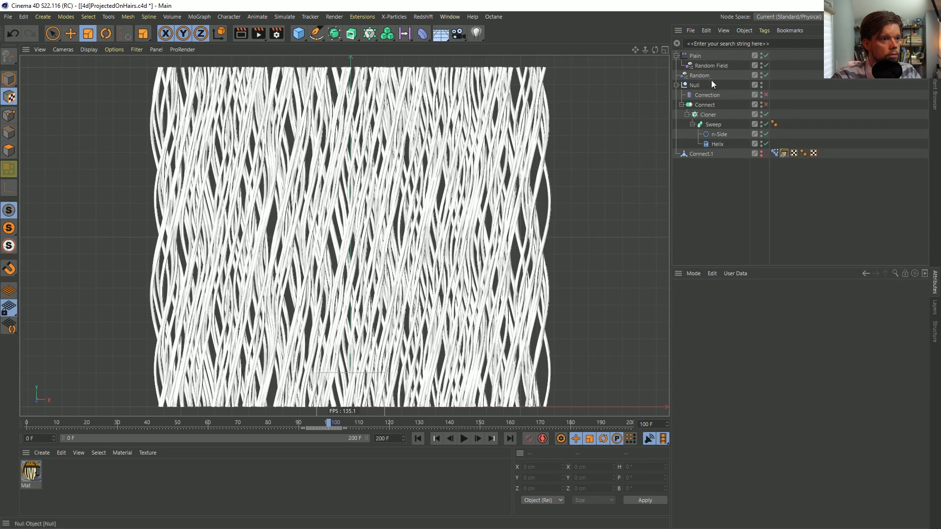
Add a Random effector to the Cloner and set its position offsets to 0 cm in X, 333 cm in Y and 0 cm in Z
click(708, 114)
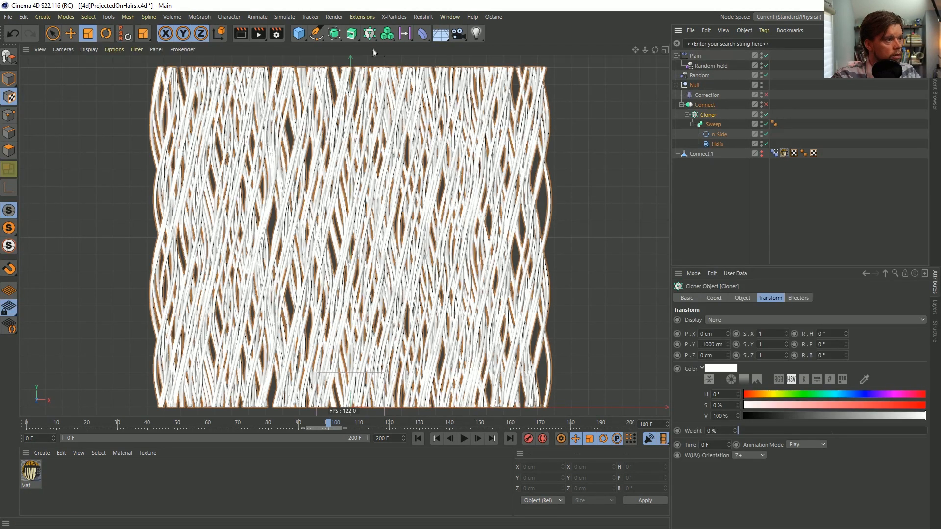
click(369, 33)
click(610, 64)
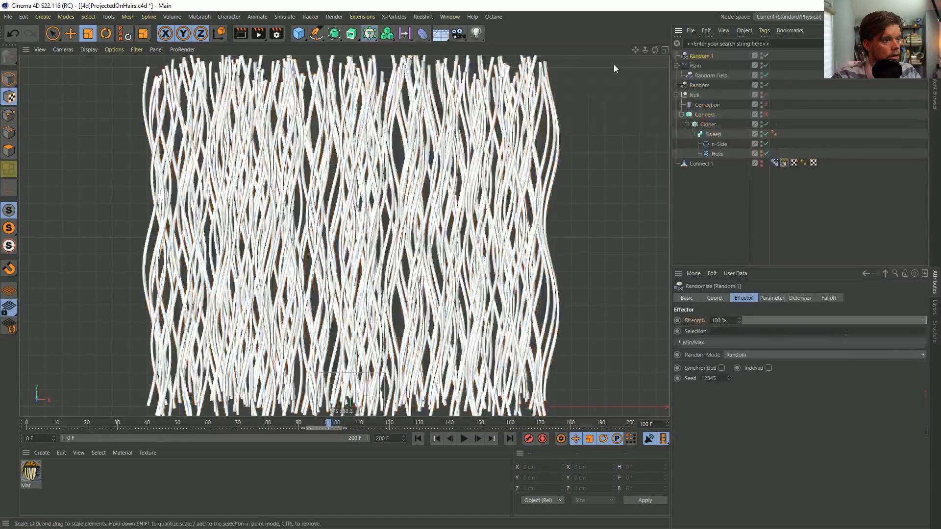
click(772, 298)
drag(727, 350, 707, 354)
text(0)
key(Tab)
key(Tab)
text(0)
key(shift+Tab)
text(33)
key(Return)
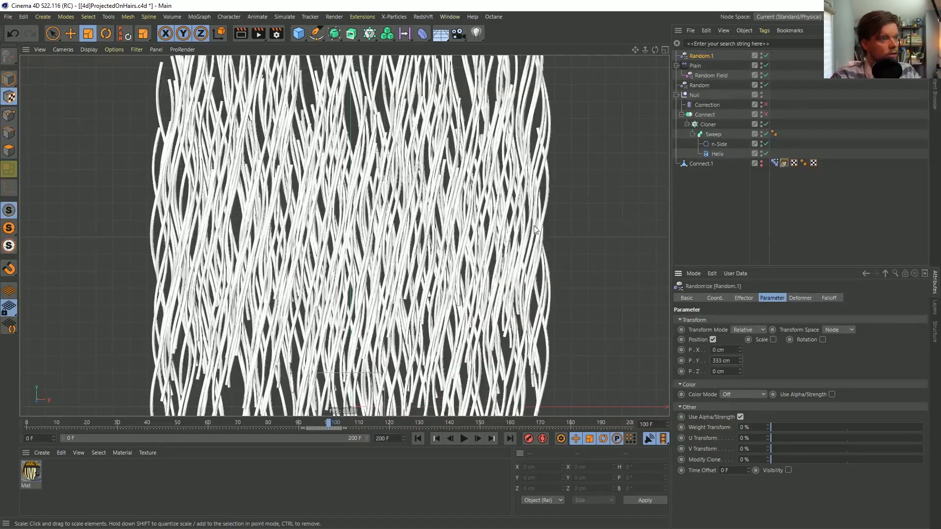
Add a Linear Field to the new Random effector's falloff and set its direction to Y+
click(828, 298)
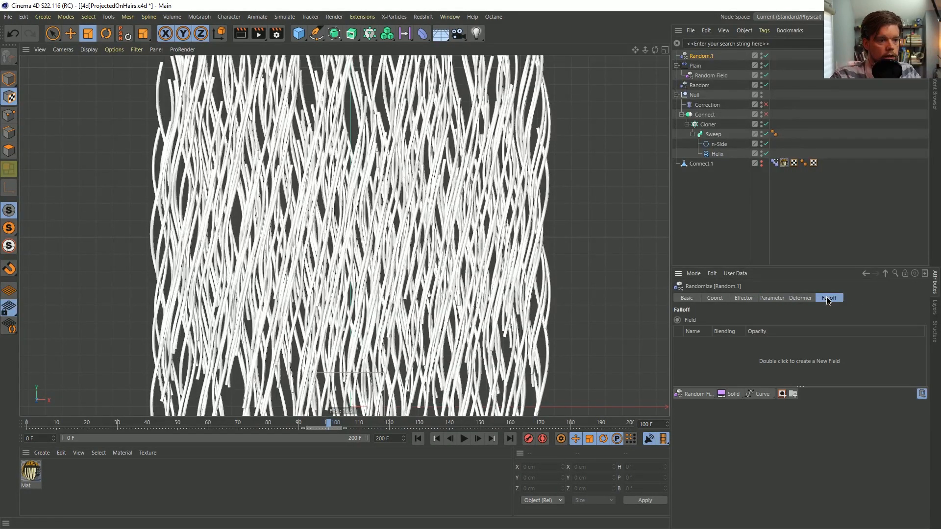
click(695, 394)
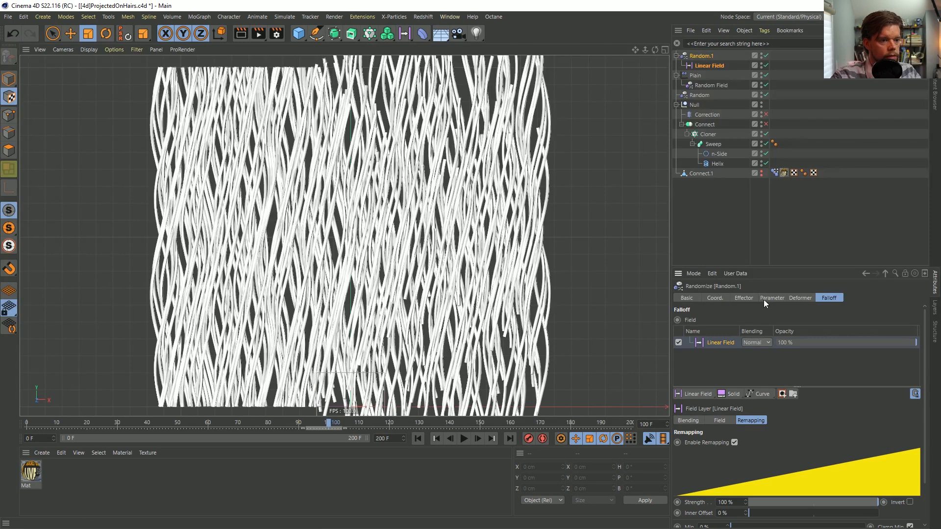
click(745, 298)
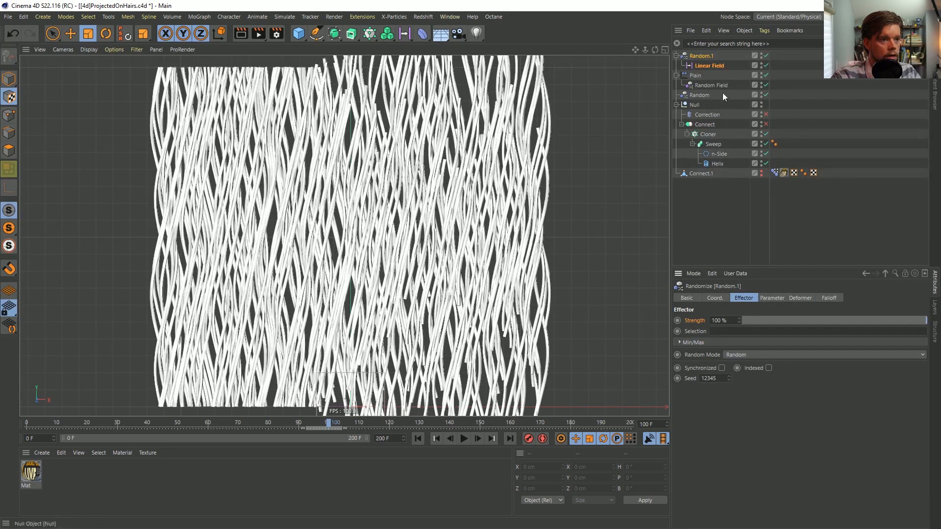
click(709, 65)
click(733, 344)
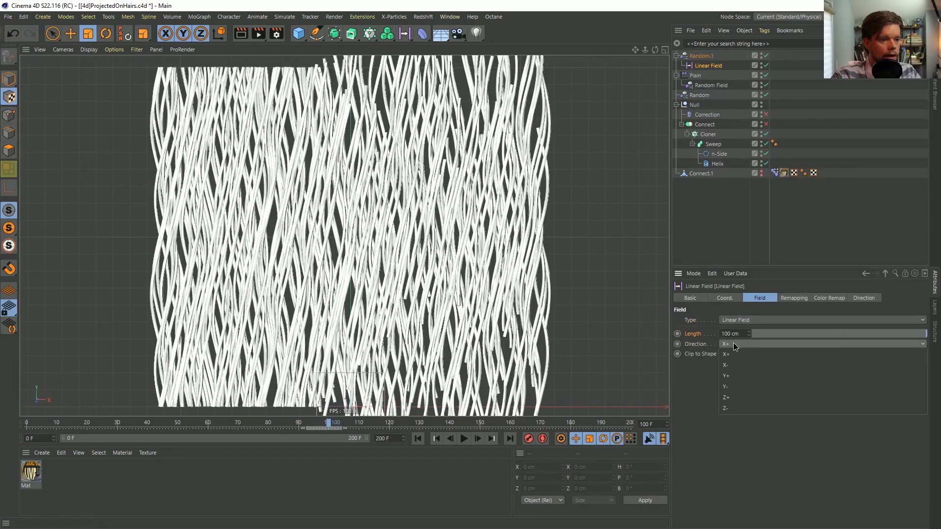
click(746, 374)
Raise the Linear Field to about 501 cm in Y and resize its length to about 237 cm
key(e)
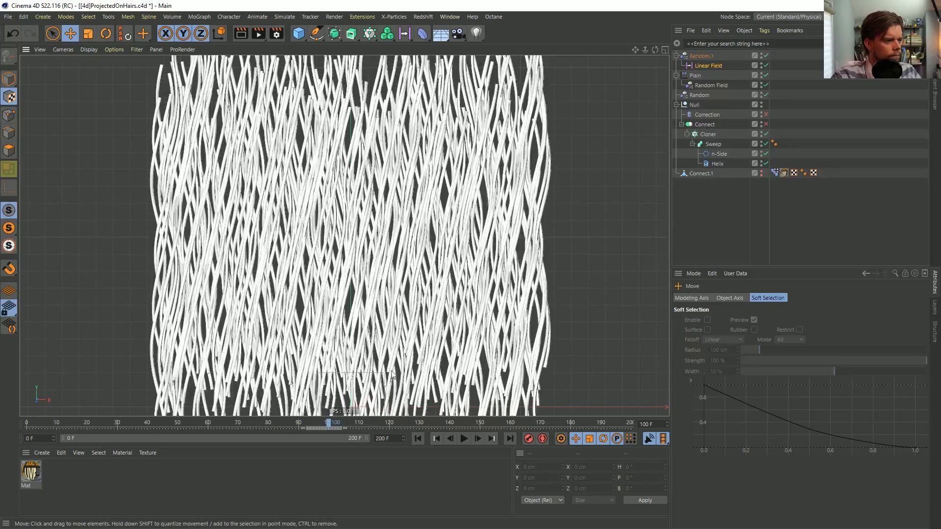
click(9, 78)
drag(351, 346, 369, 178)
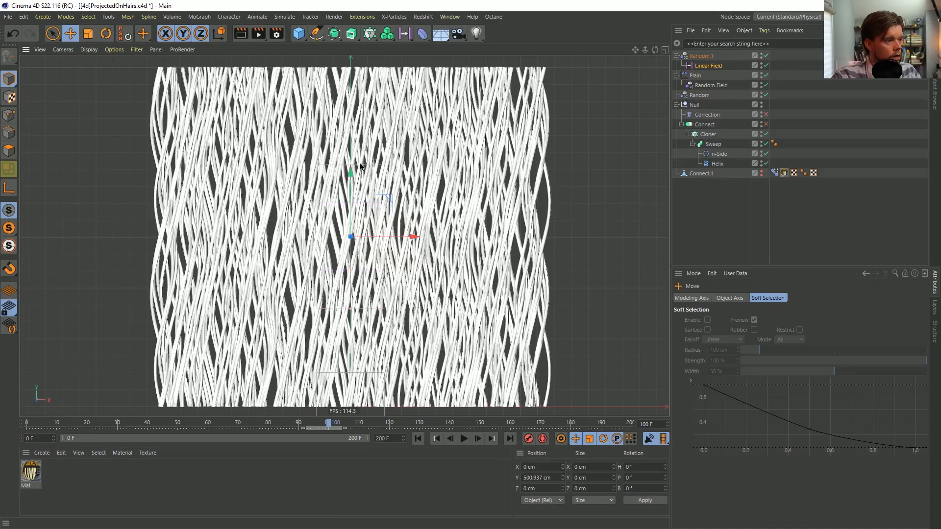
Set the contour mode in the Linear Field's remapping to Curve
click(713, 66)
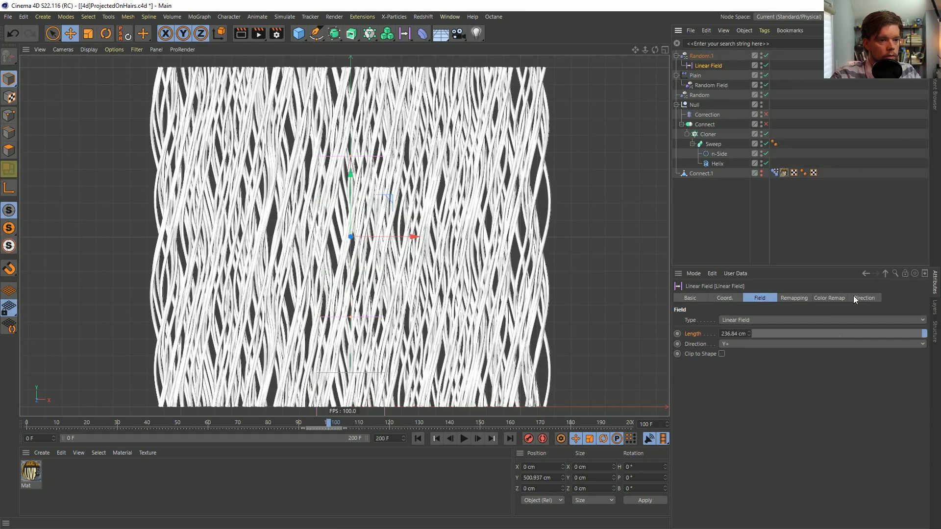
click(838, 298)
click(799, 299)
click(718, 429)
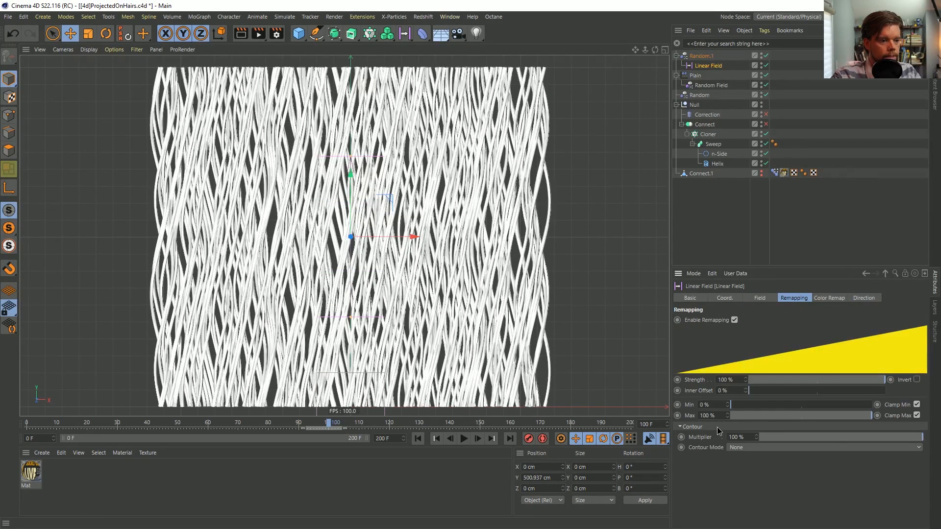
click(750, 448)
click(753, 505)
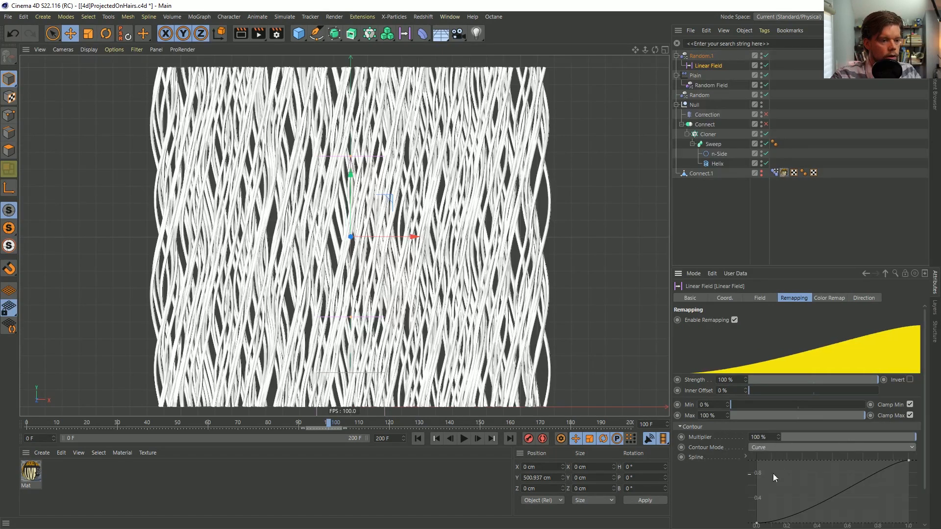
Shape the remapping curve into a valley, with both ends at full value and the middle point at zero
drag(757, 524, 745, 443)
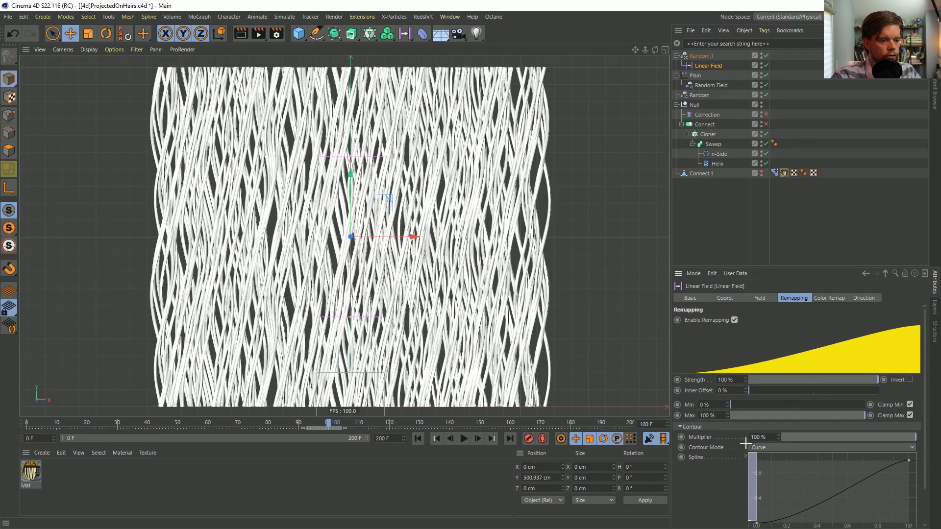
drag(757, 524, 743, 449)
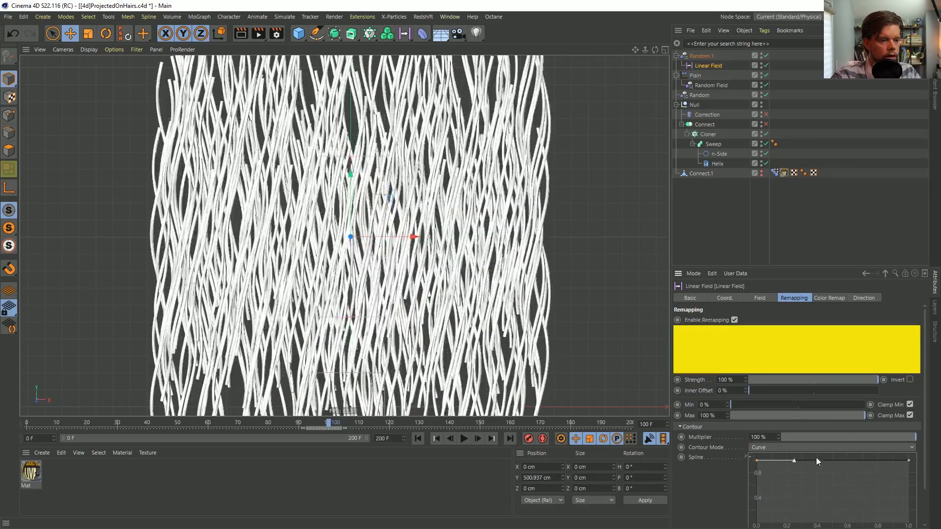
drag(826, 461, 833, 524)
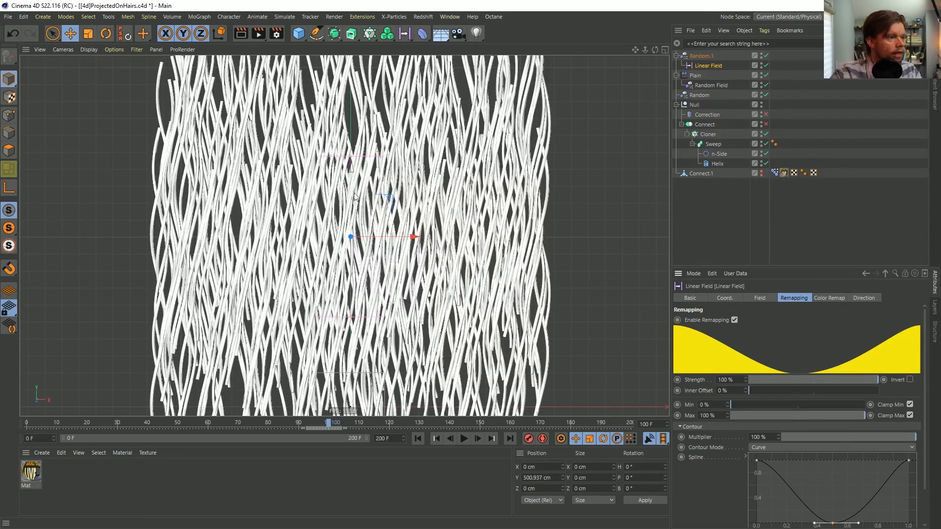
Lower the Linear Field to about 7 cm in Y and set its length to 500 cm at frame 0
drag(356, 201, 347, 351)
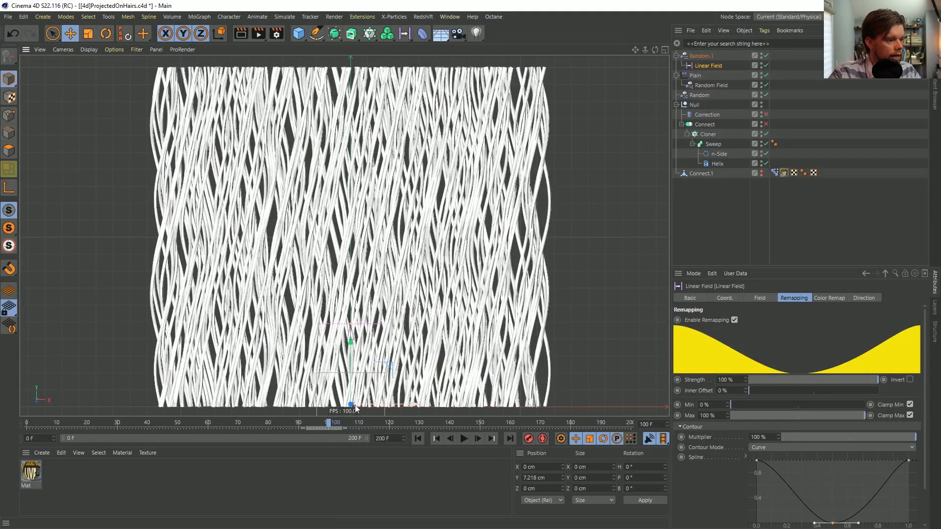
drag(33, 422, 9, 424)
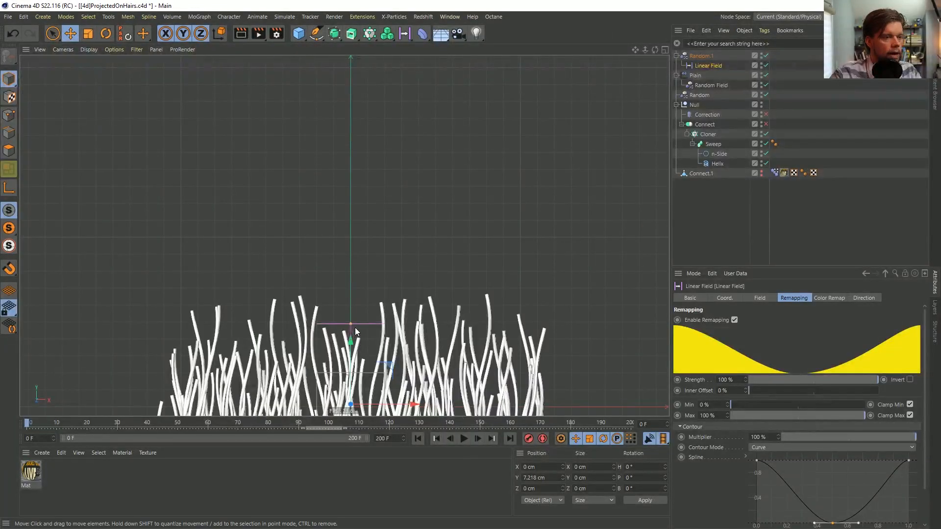
click(760, 298)
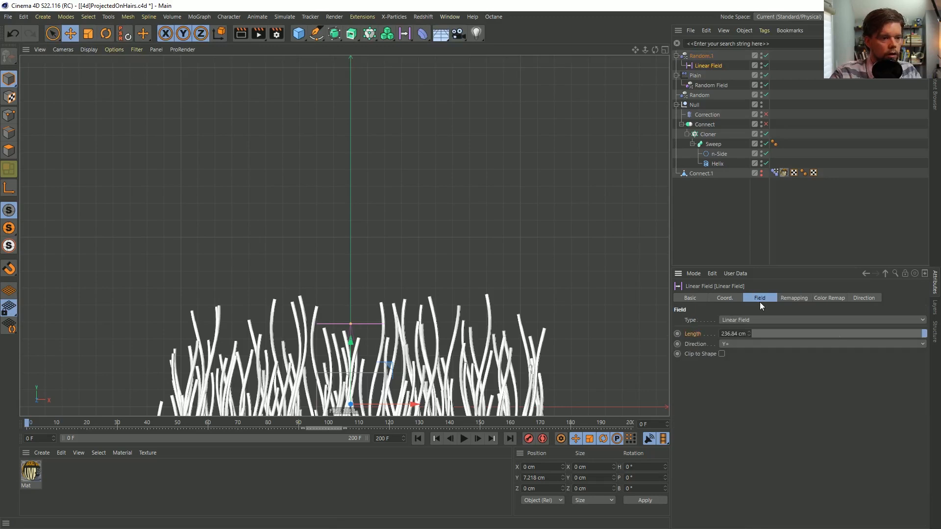
text(500)
key(Return)
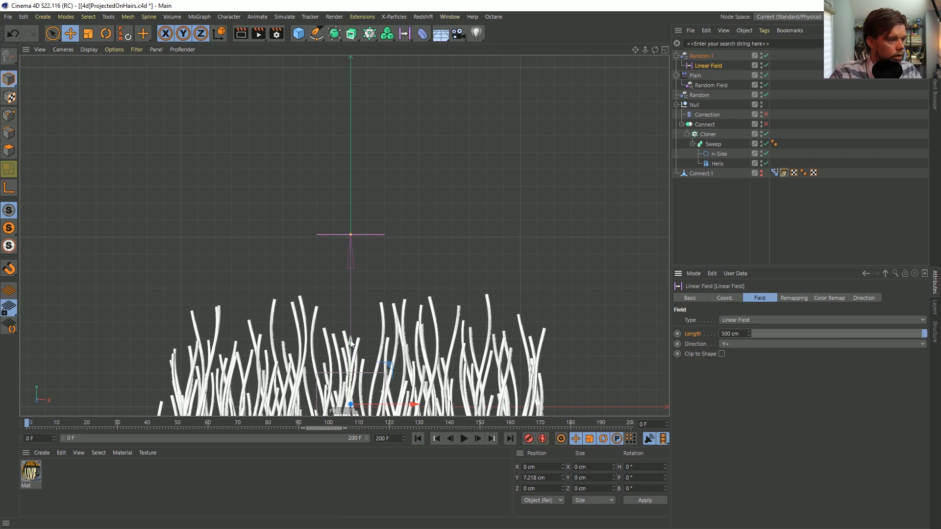
drag(351, 343, 347, 406)
key(ctrl+z)
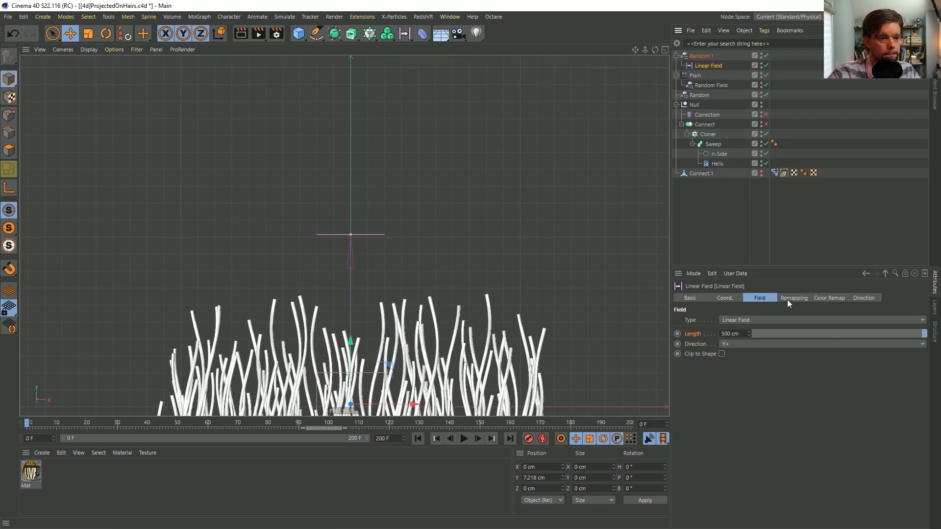
Flip the Linear Field's remapping curve vertically
click(794, 299)
right_click(811, 489)
click(790, 484)
right_click(803, 475)
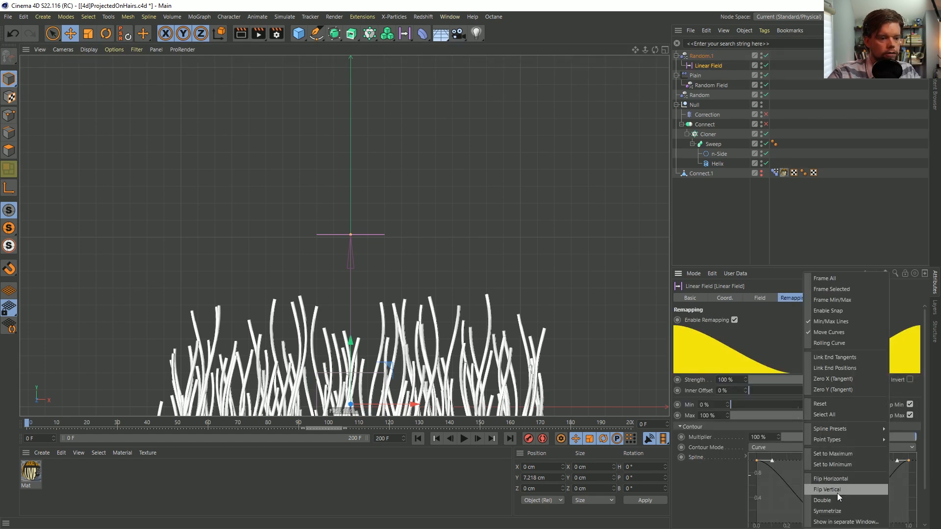
click(836, 489)
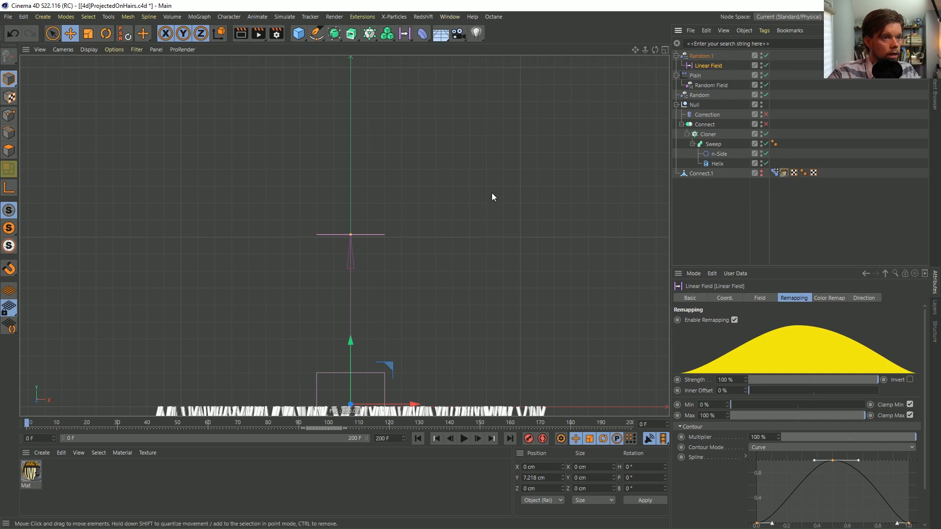
Lower the Linear Field to about -499 cm in Y
drag(350, 343, 346, 160)
key(ctrl+z)
drag(354, 344, 347, 406)
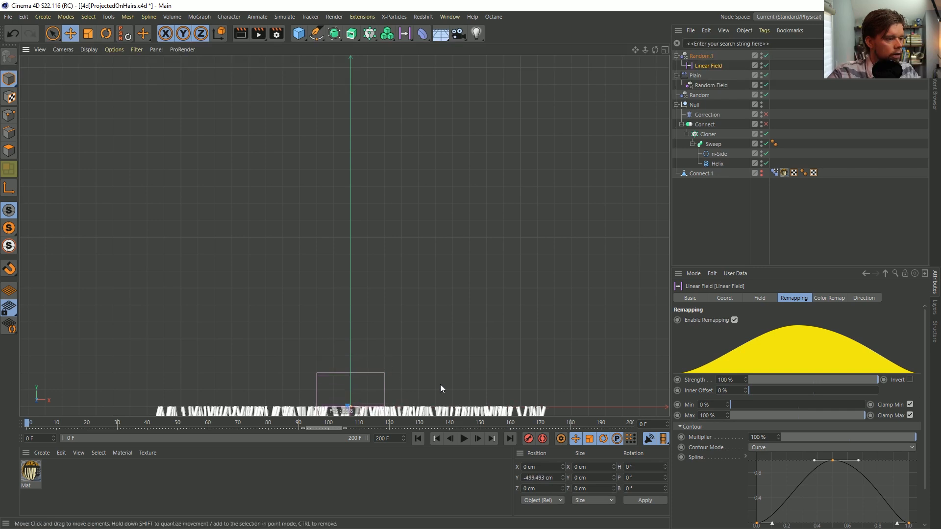
Play back and scrub the animation to check the field-limited random offsets, returning to frame 0
click(464, 439)
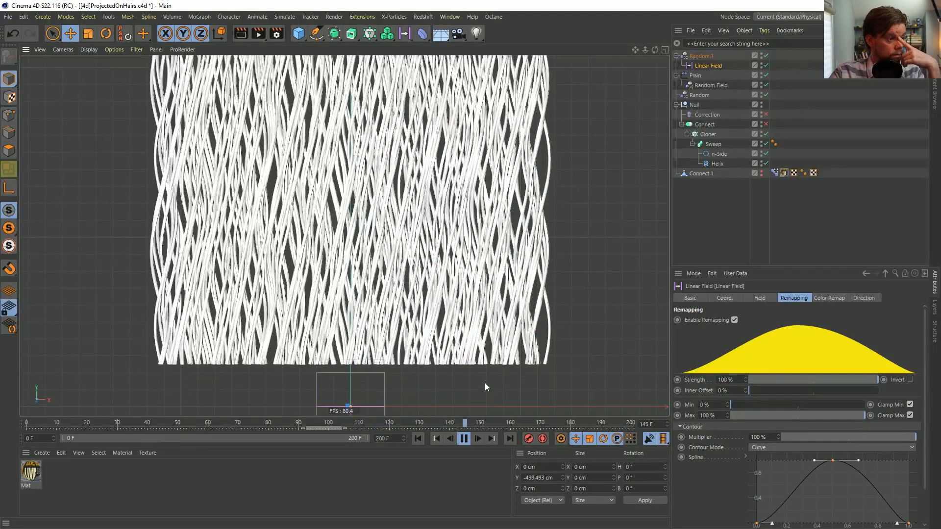
click(465, 439)
click(418, 438)
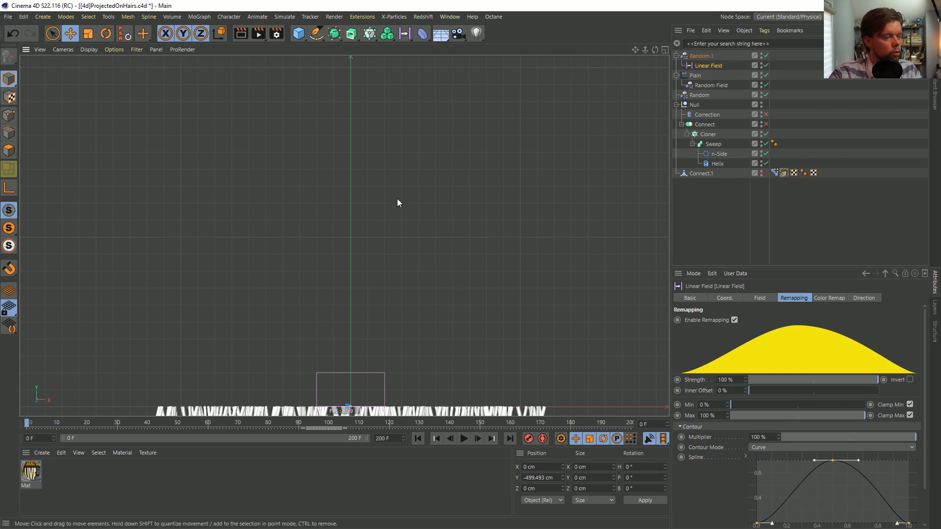
drag(28, 422, 815, 409)
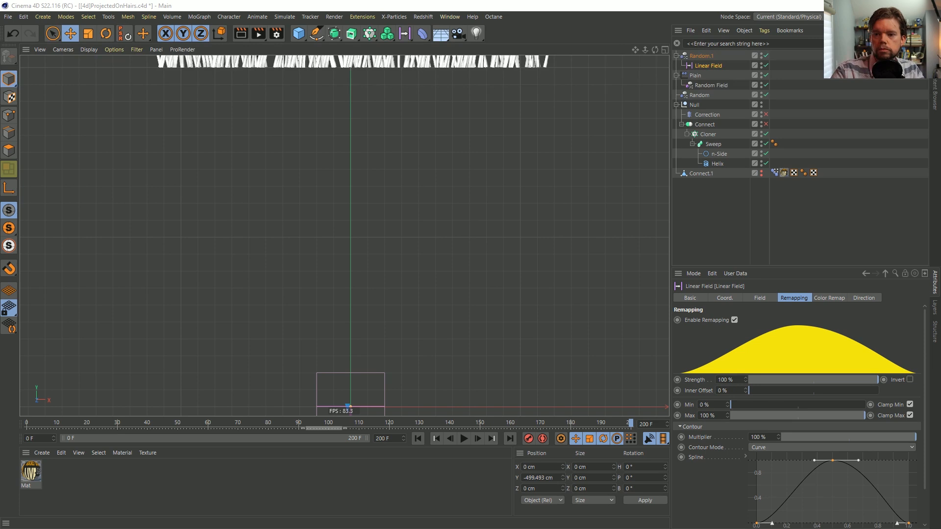
click(700, 55)
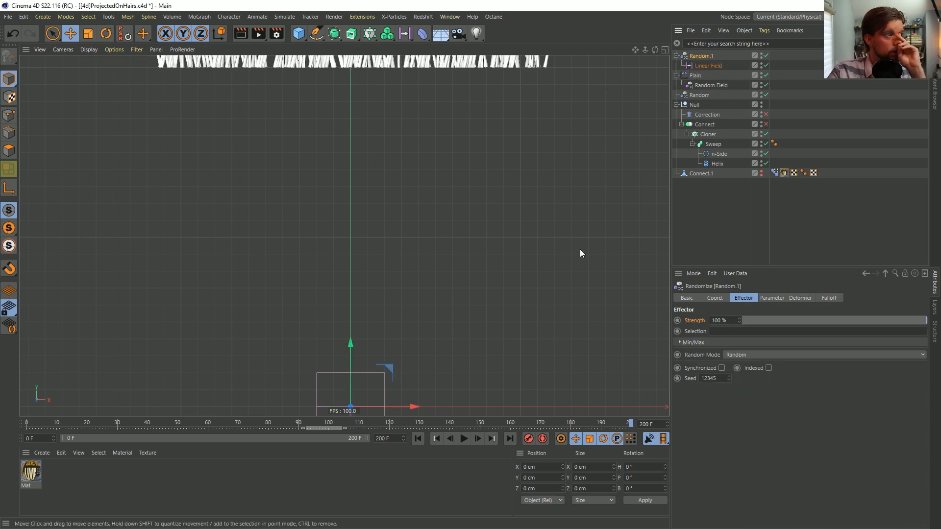
drag(300, 419, 27, 400)
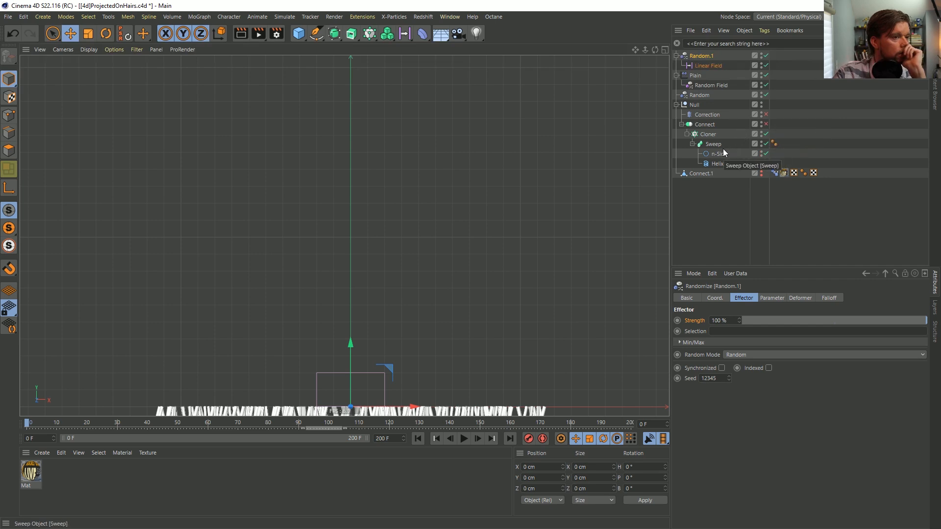
Move the Sweep out of the Cloner directly under Connect, and delete the Helix and the Cloner
drag(713, 145, 706, 125)
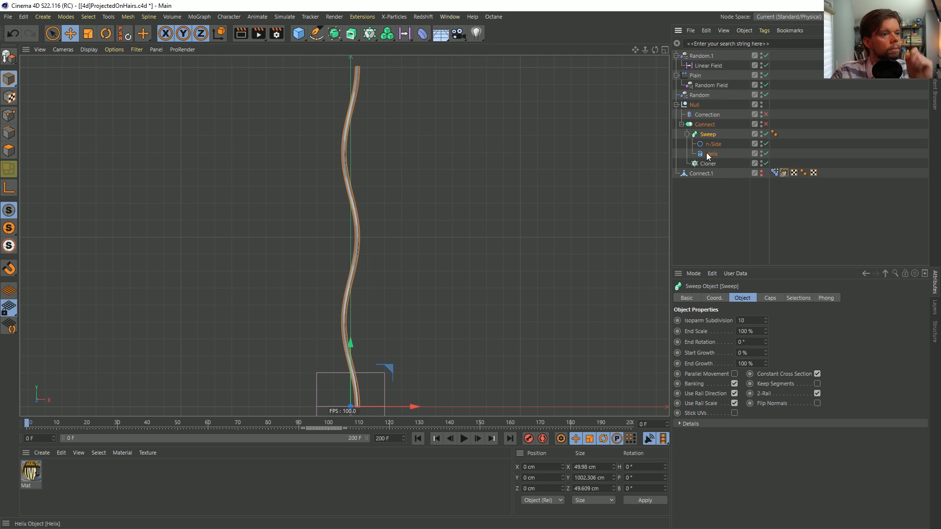
click(707, 153)
key(Delete)
click(706, 153)
key(Delete)
click(707, 143)
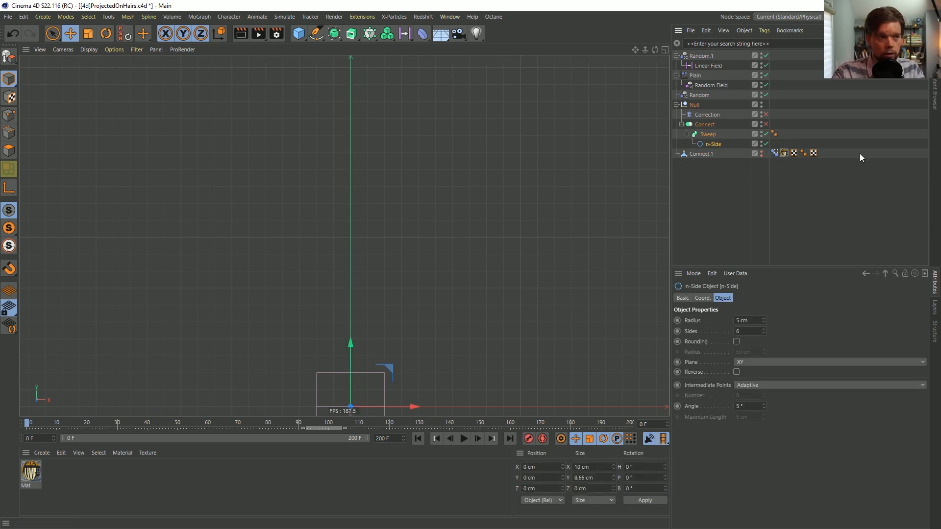
Delete both Random effectors and the Plain effector together with their fields
click(697, 57)
key(Delete)
click(698, 57)
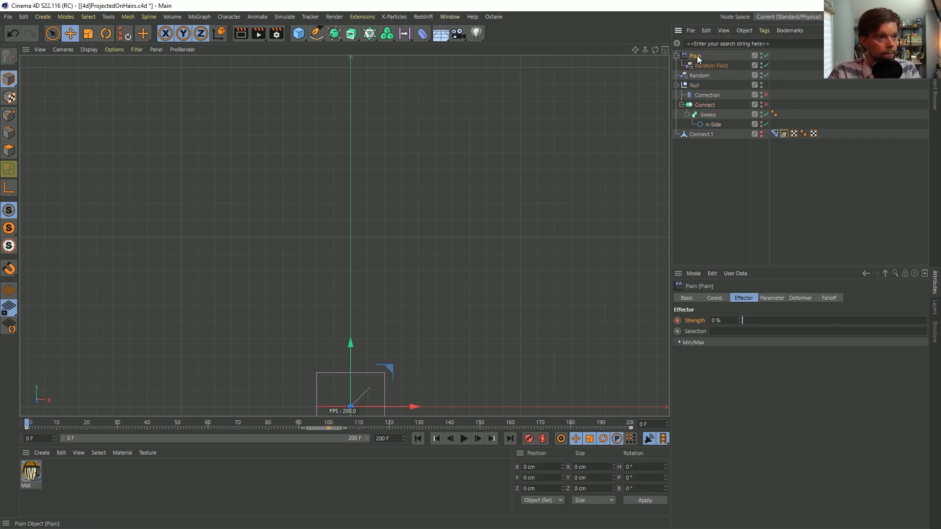
key(Delete)
click(698, 56)
key(Delete)
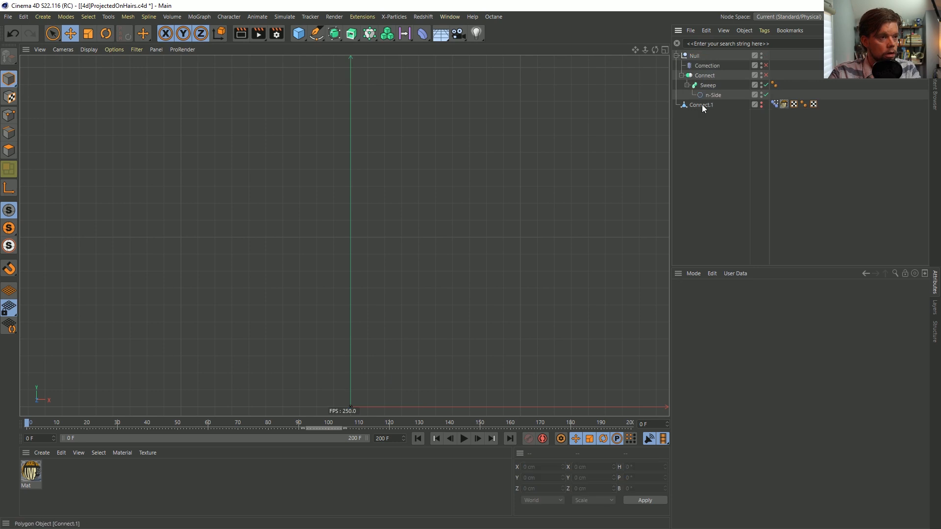
Open the scene file [4a]ProjectedOnHairs.c4d from the Episode 26 SceneFiles folder
click(708, 85)
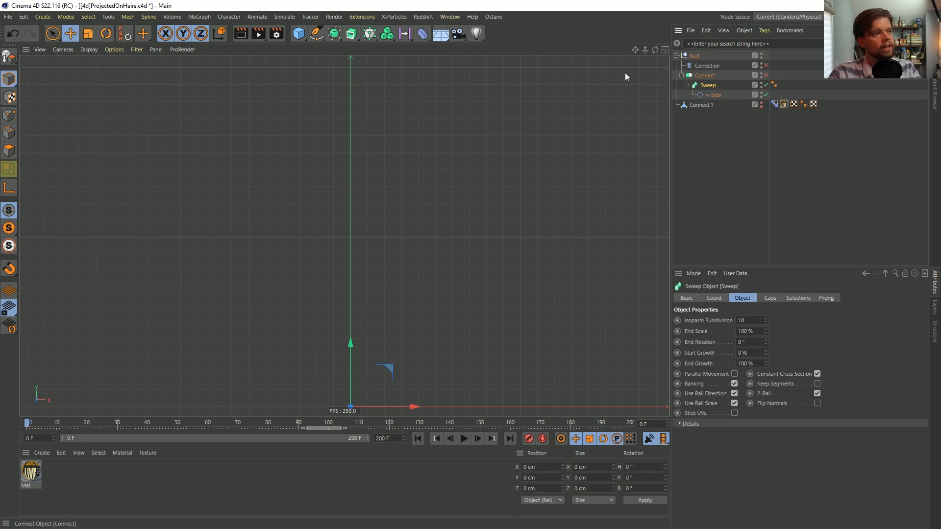
click(452, 19)
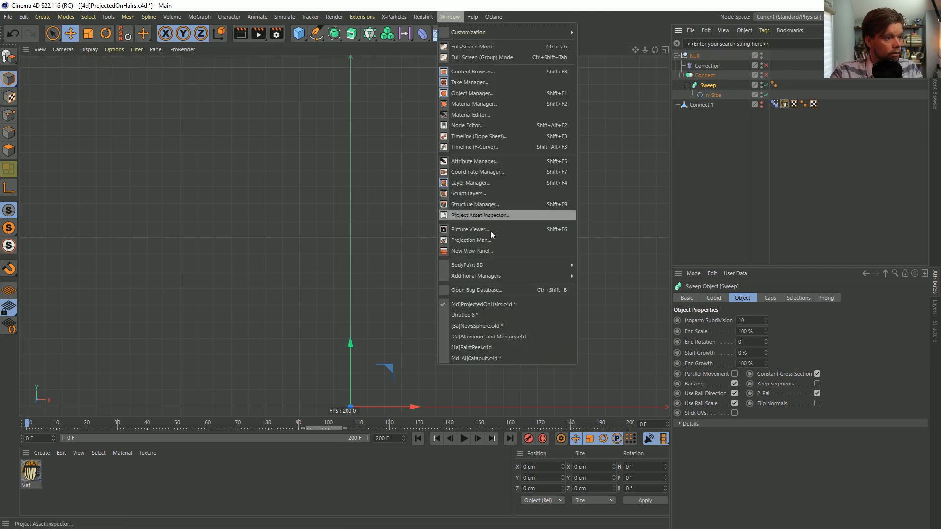
click(23, 17)
mouse_move(7, 17)
click(29, 44)
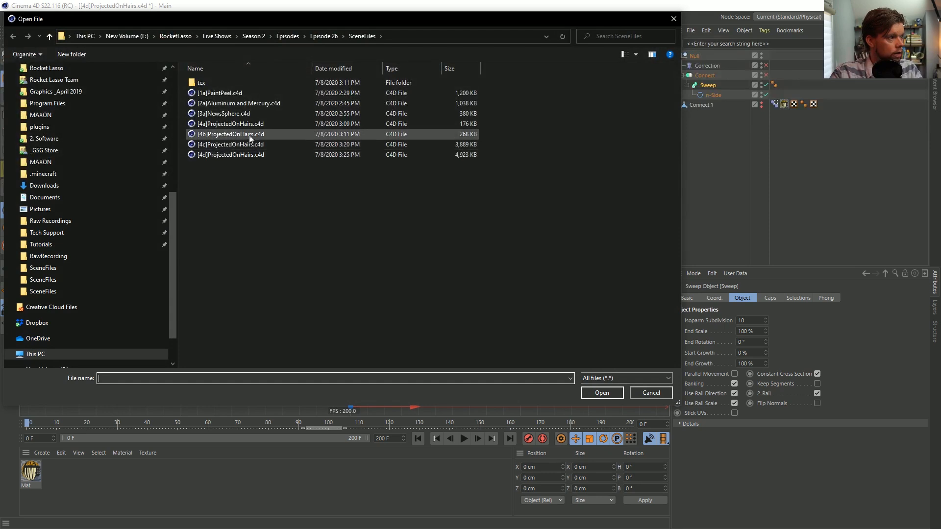
click(246, 124)
click(601, 393)
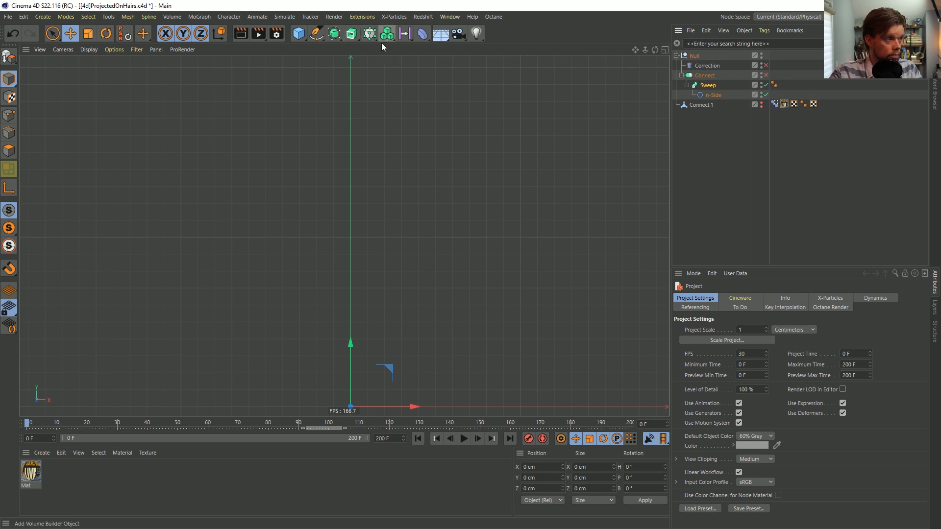
Add a particle Emitter and set its editor and renderer birthrates to 1000
click(273, 17)
mouse_move(208, 33)
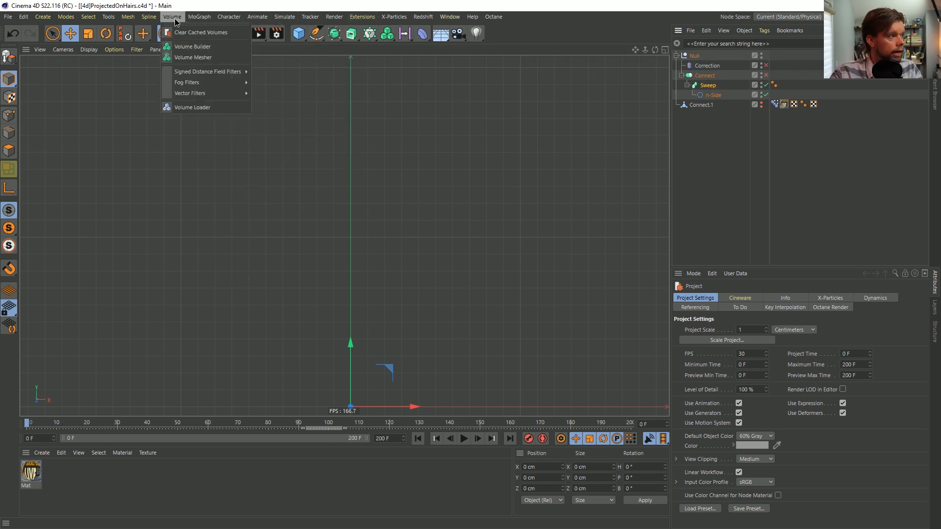
mouse_move(239, 19)
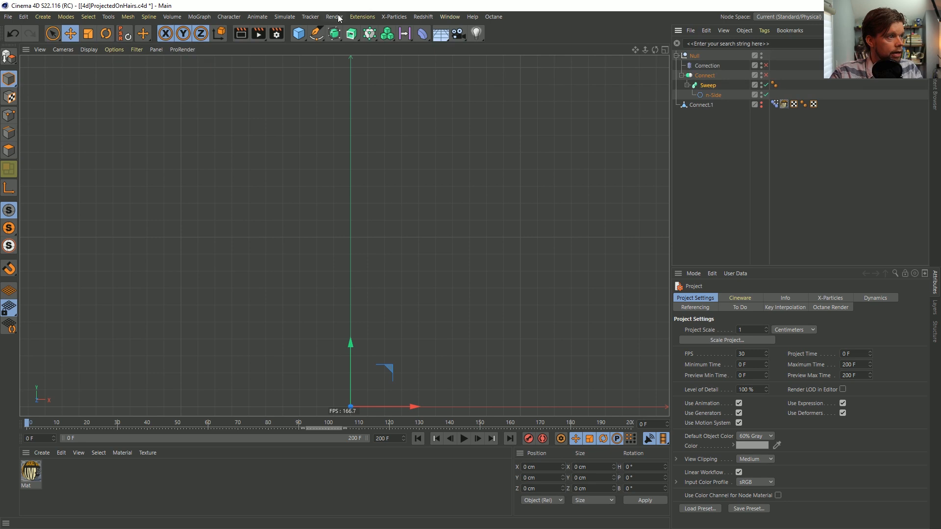
click(148, 17)
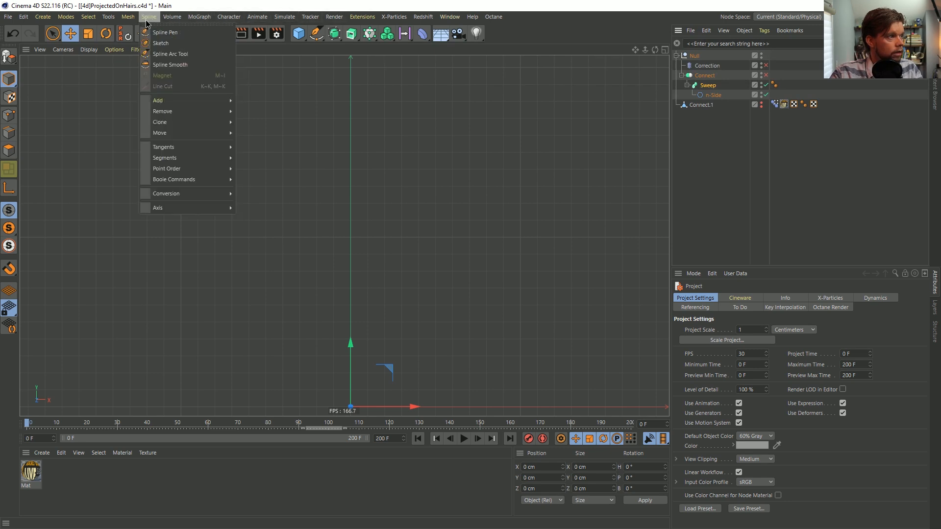
mouse_move(284, 17)
mouse_move(314, 60)
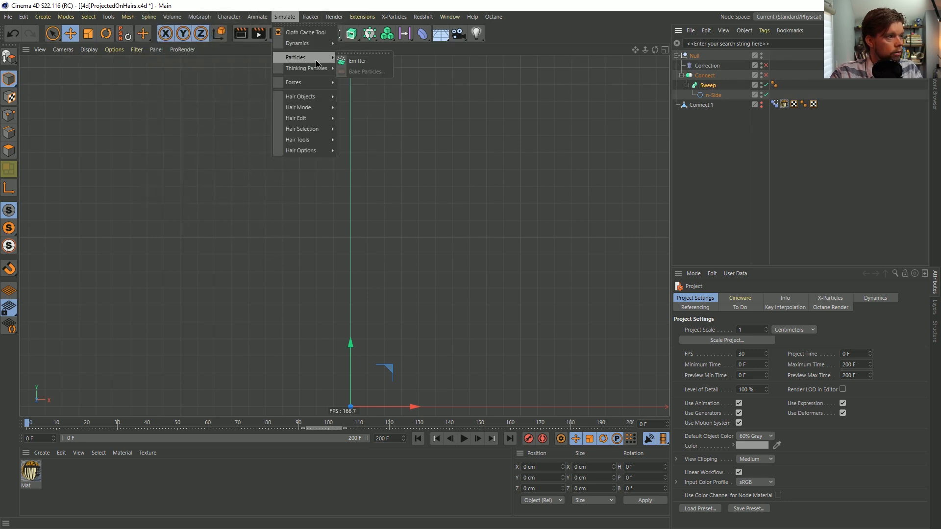
click(357, 61)
double_click(745, 321)
text(1000)
double_click(746, 331)
text(1000)
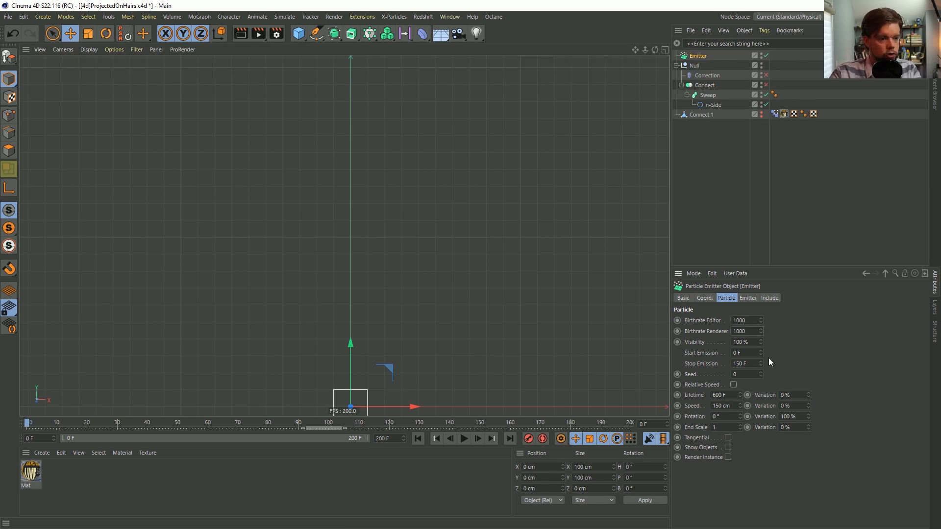
Size the Emitter to 1000 cm in X and 0 cm in Y, and rotate its pitch to 90°
click(748, 298)
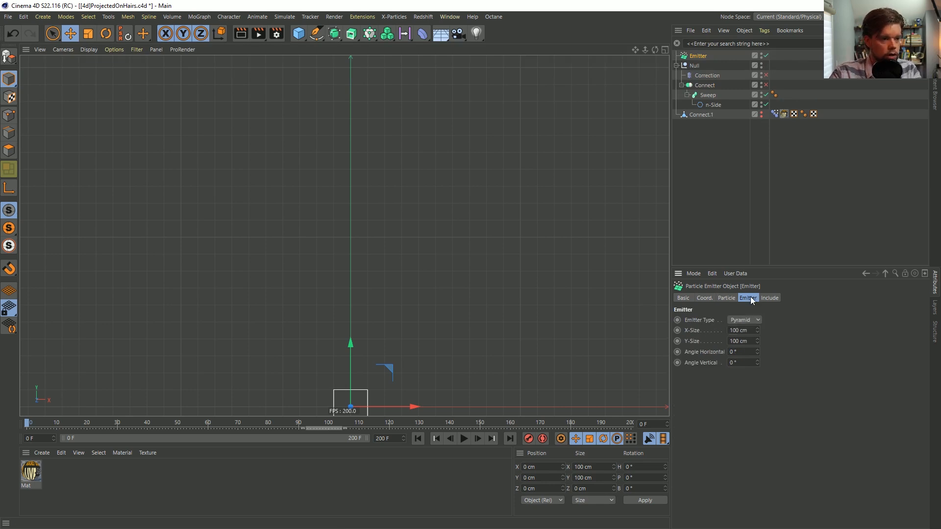
double_click(746, 330)
double_click(740, 342)
text(0)
key(Return)
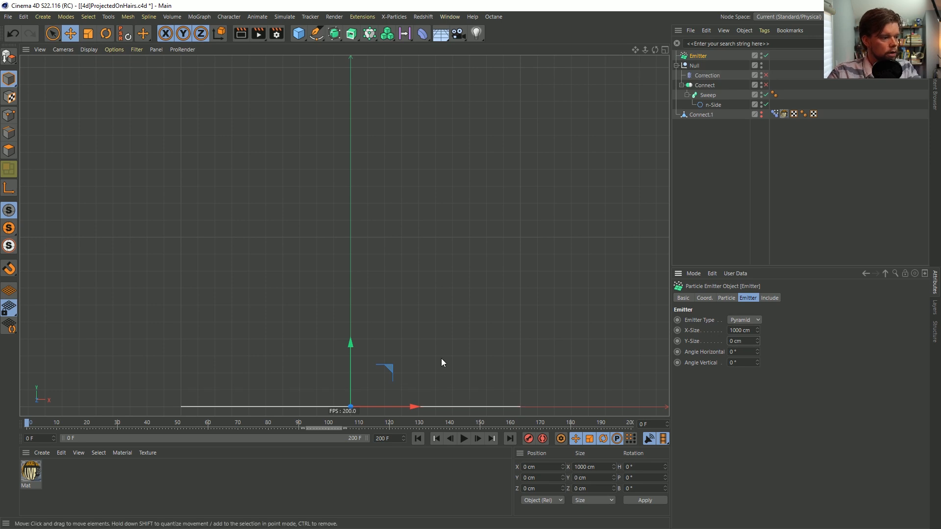
key(r)
drag(346, 372, 346, 433)
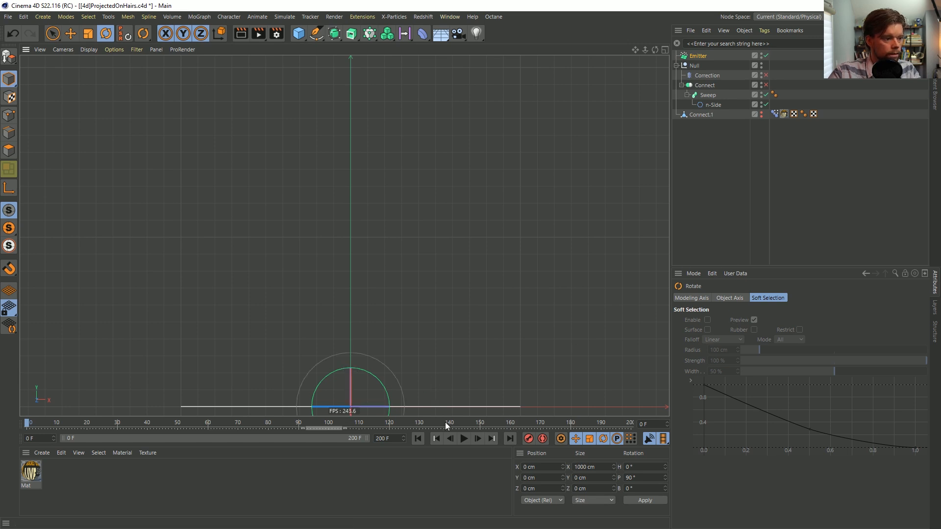
Play the emission, raise both Emitter birthrates to 10000 and set Stop Emission to frame 1
click(463, 439)
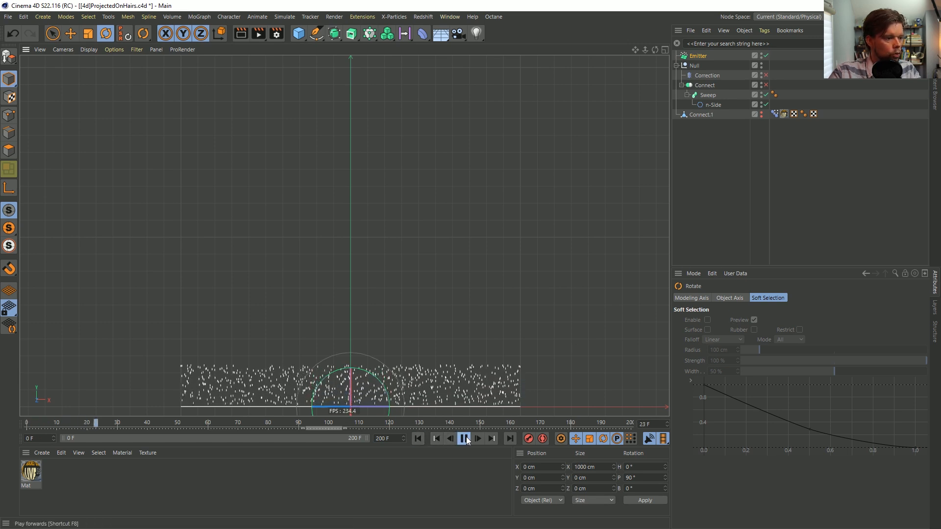
click(695, 56)
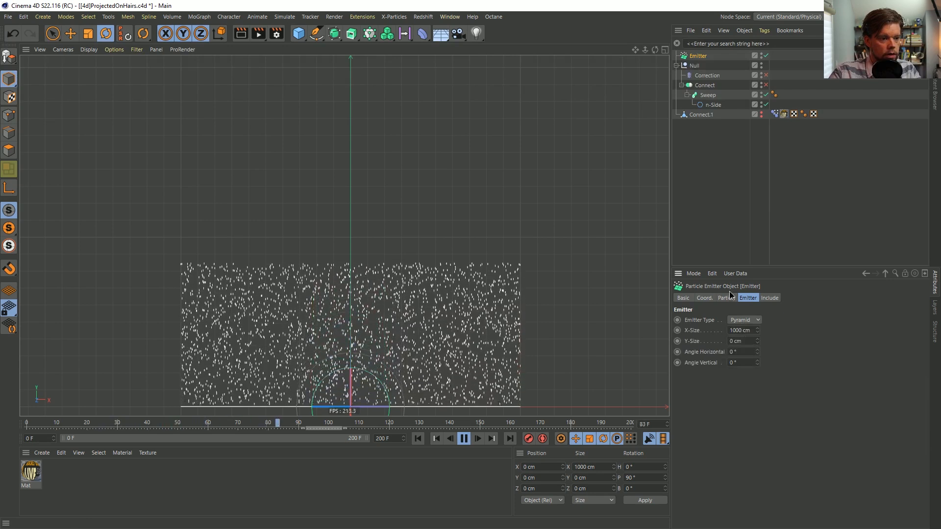
click(747, 321)
text(000)
click(749, 332)
text(0)
double_click(739, 363)
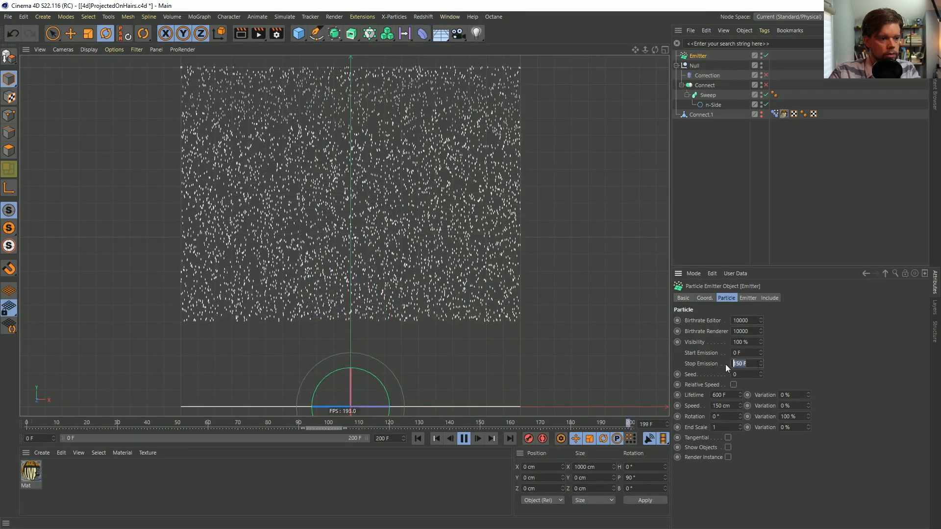
text(1)
key(Return)
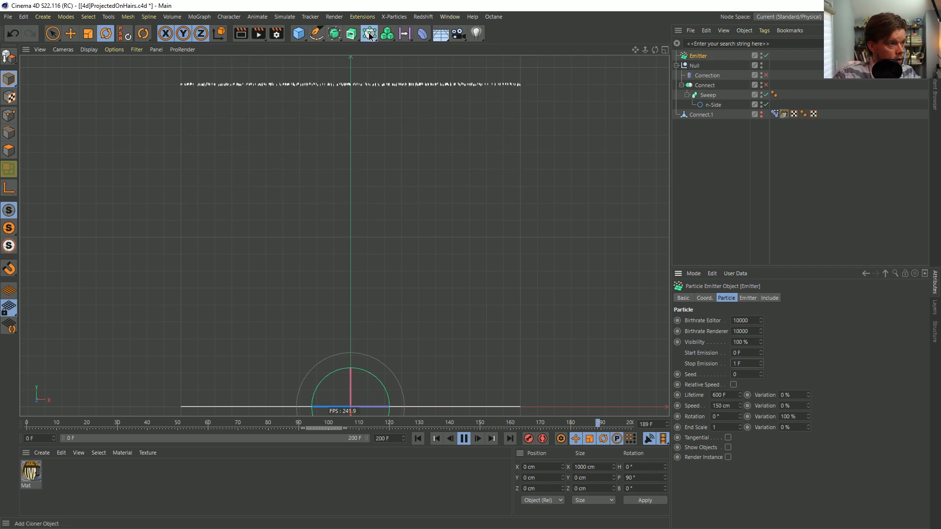
Add a Tracer linked to the Emitter and stop playback at frame 100
drag(370, 33, 399, 84)
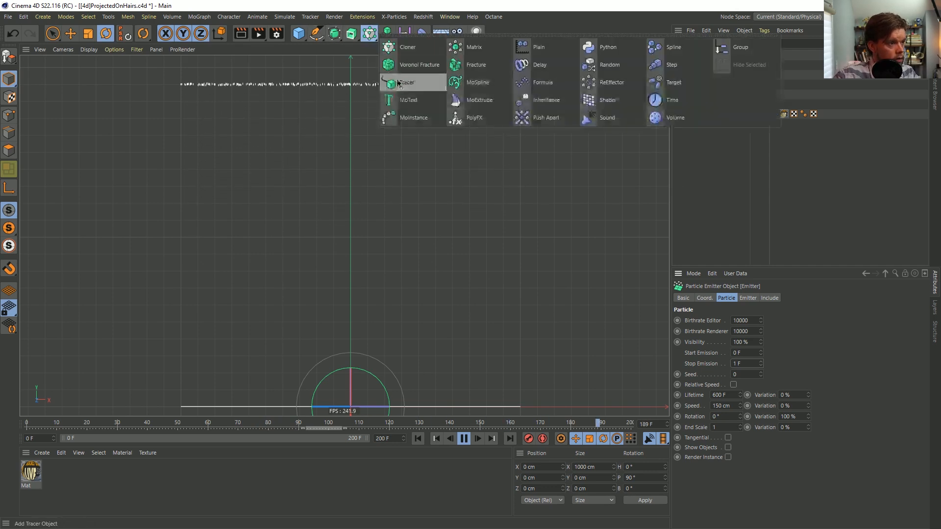
click(421, 83)
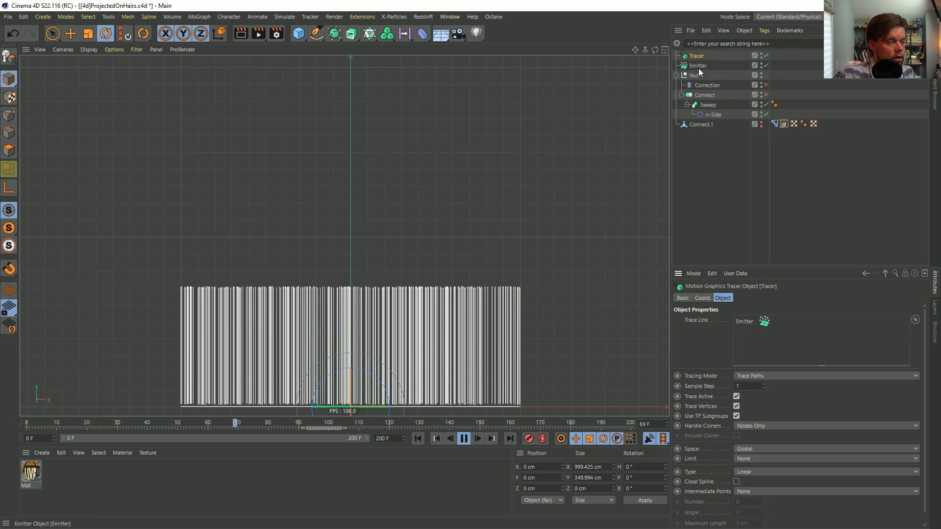
click(463, 440)
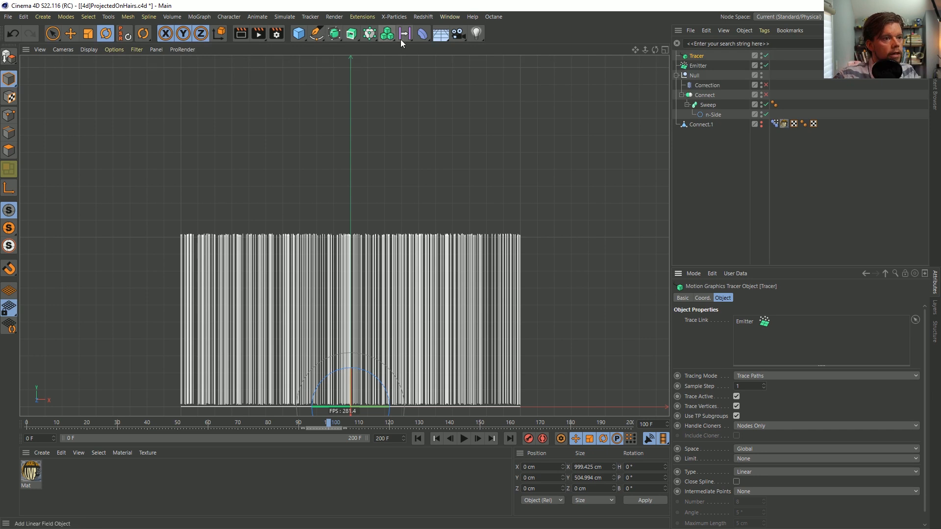
Add a Cylinder with a 5 cm radius, 1 height segment, 7 rotation segments and no caps
click(300, 34)
click(481, 45)
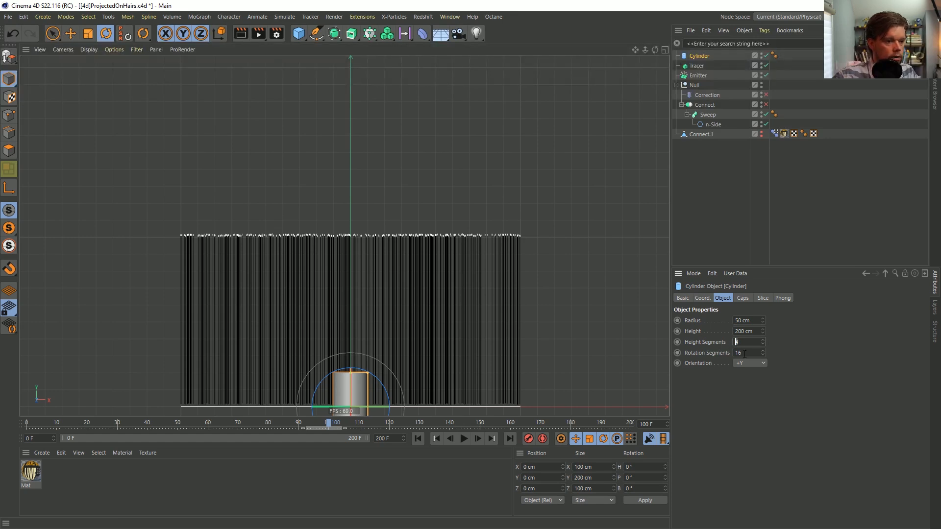
drag(730, 320, 727, 321)
text(5)
key(Return)
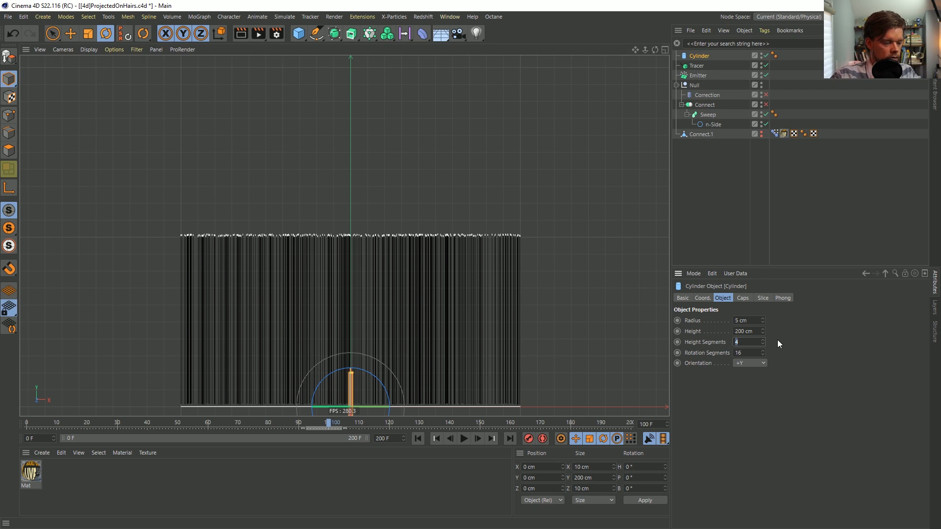
text(25)
key(Return)
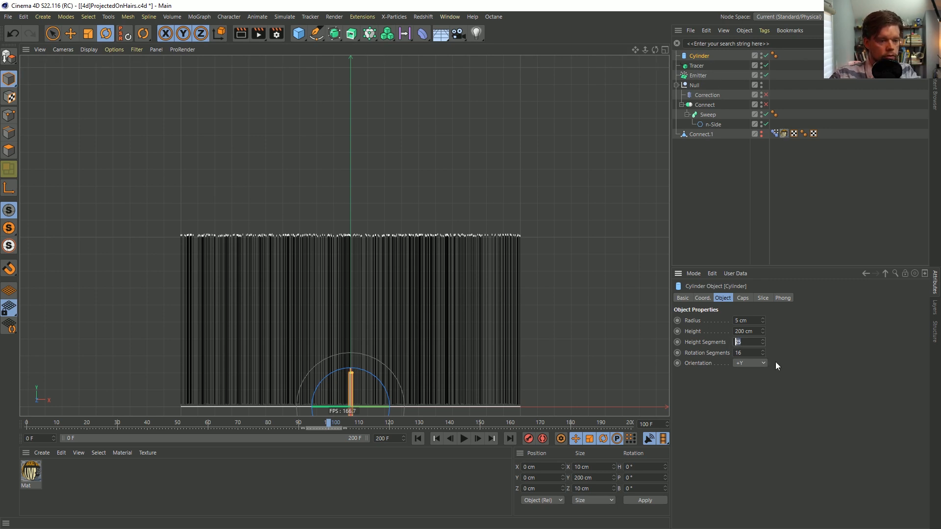
click(745, 352)
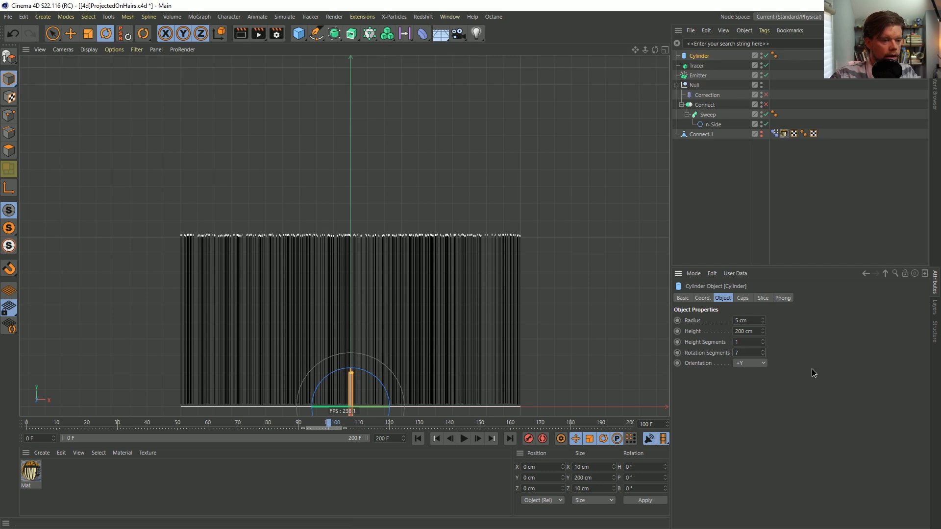
click(742, 298)
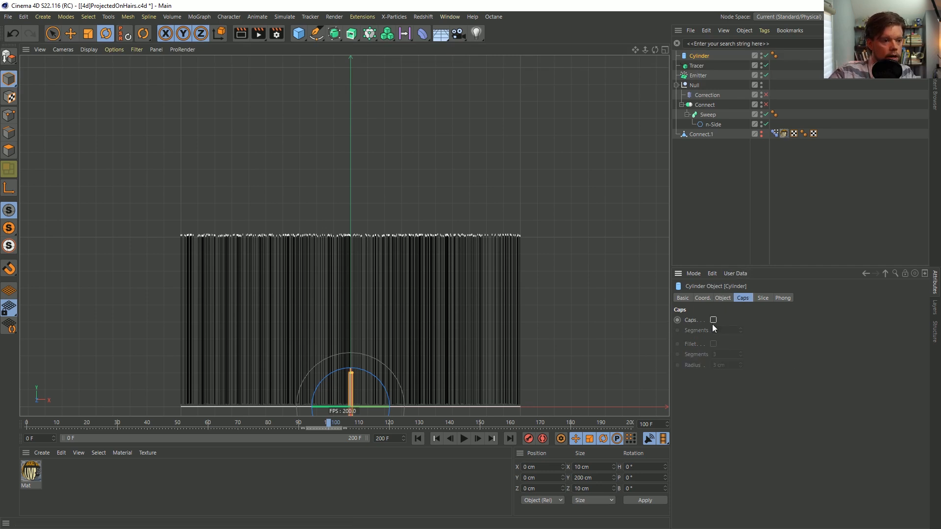
Raise the Cylinder to about 448 cm in Y
key(e)
drag(351, 352, 349, 196)
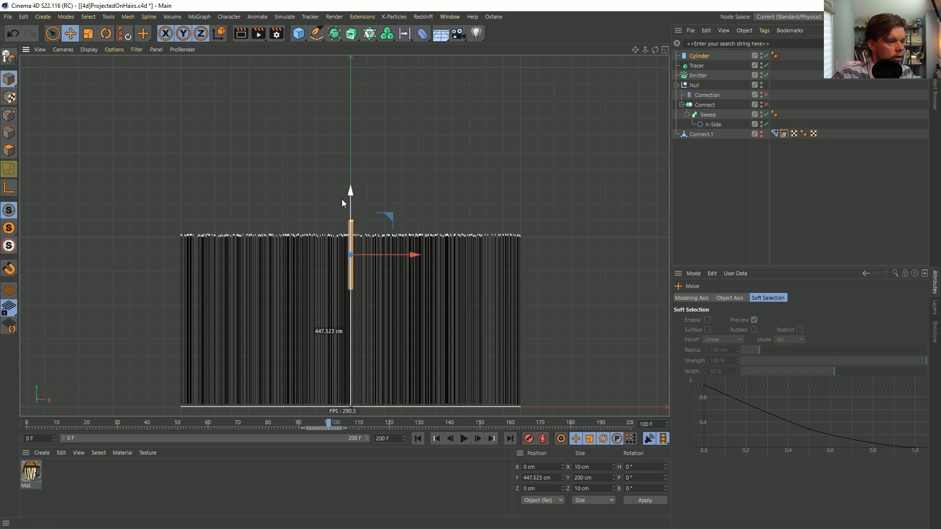
scroll(450, 223, up, 8)
scroll(450, 224, down, 8)
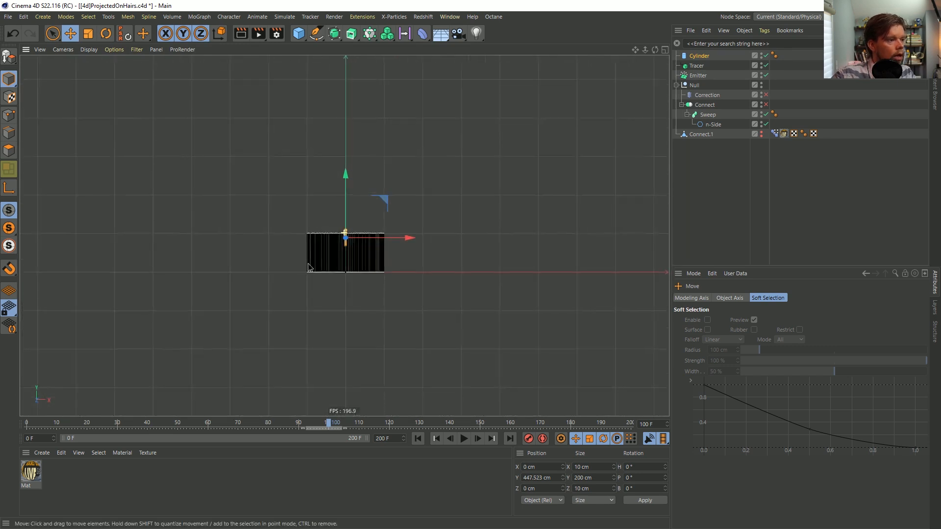
scroll(301, 266, up, 6)
Set both Emitter birthrates to 5000 and replay the emission from frame 0, stopping at frame 45
click(698, 75)
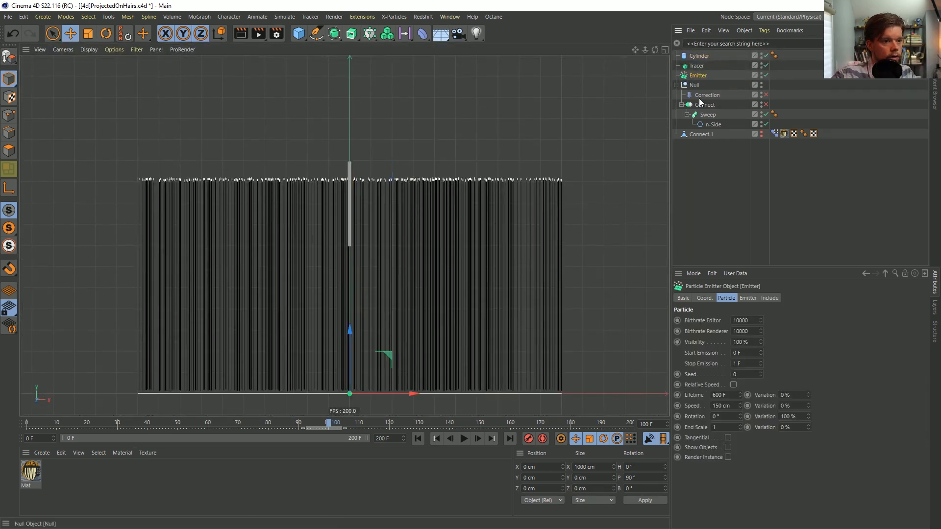
double_click(740, 321)
text(5000)
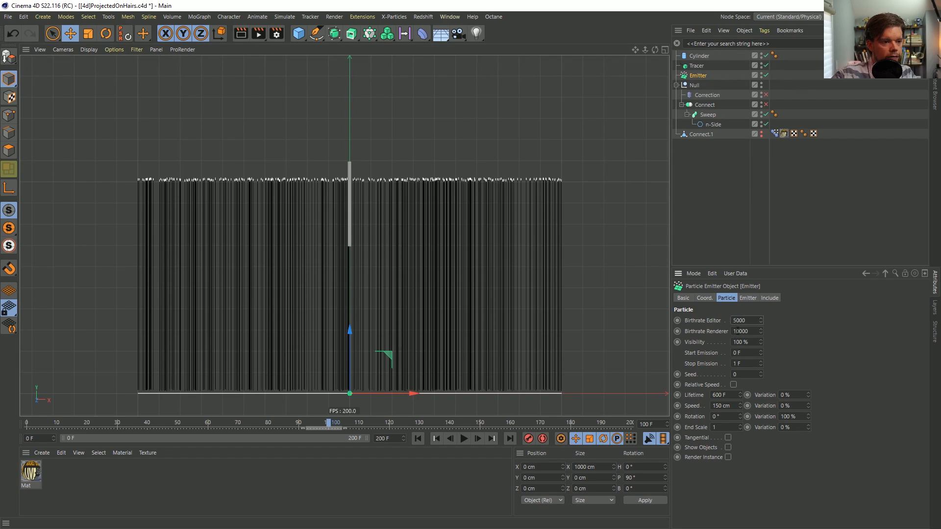
click(417, 438)
click(464, 438)
click(464, 438)
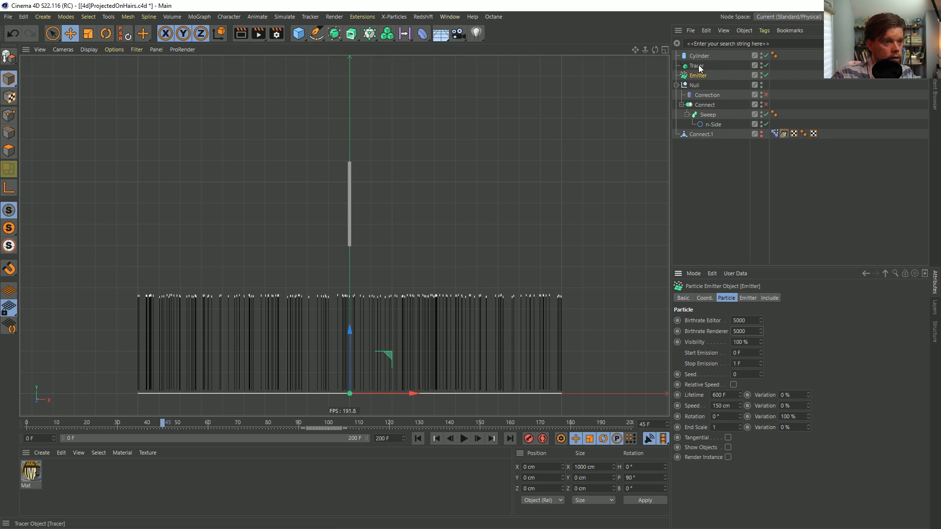
Move the Cylinder under Connect and delete the Sweep with its n-Side
drag(696, 55, 708, 105)
click(710, 114)
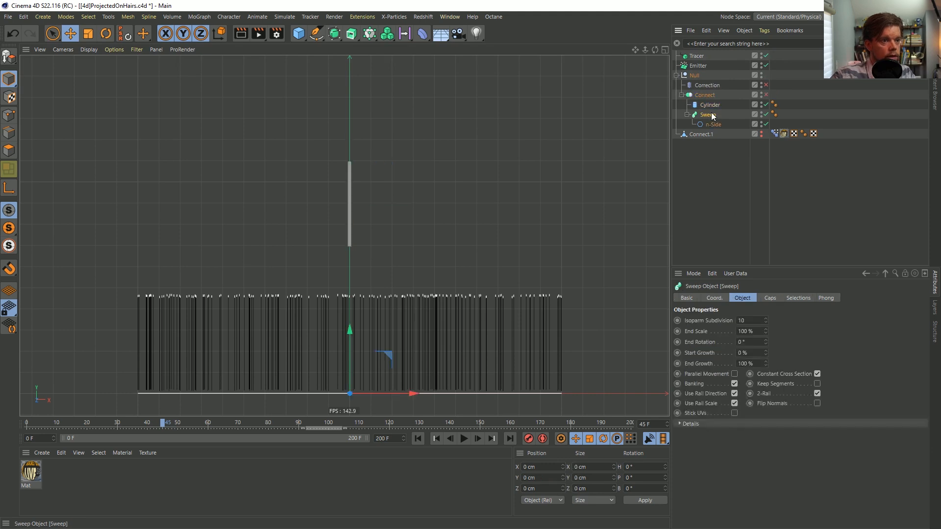
key(Delete)
Add a Spline Wrap as a child of the Cylinder, using the Tracer as its spline and +Y as its axis
click(713, 105)
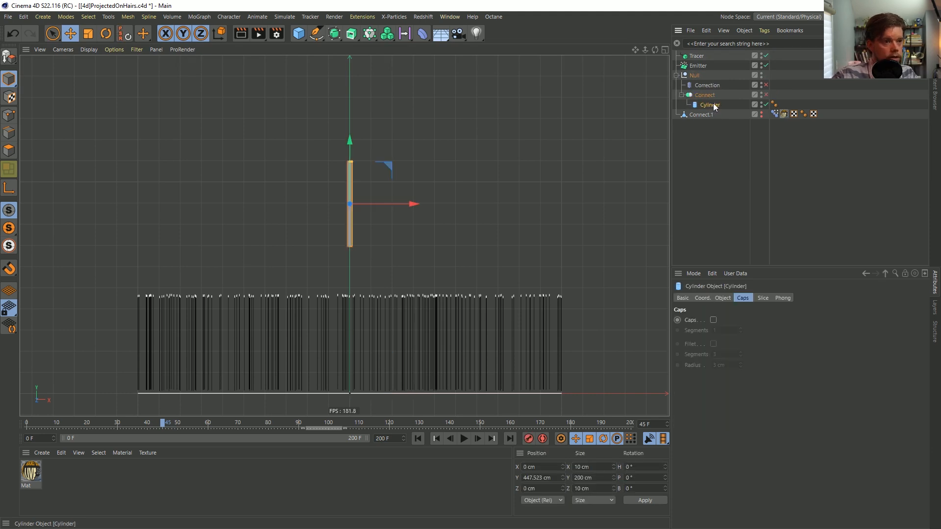
drag(422, 33, 681, 132)
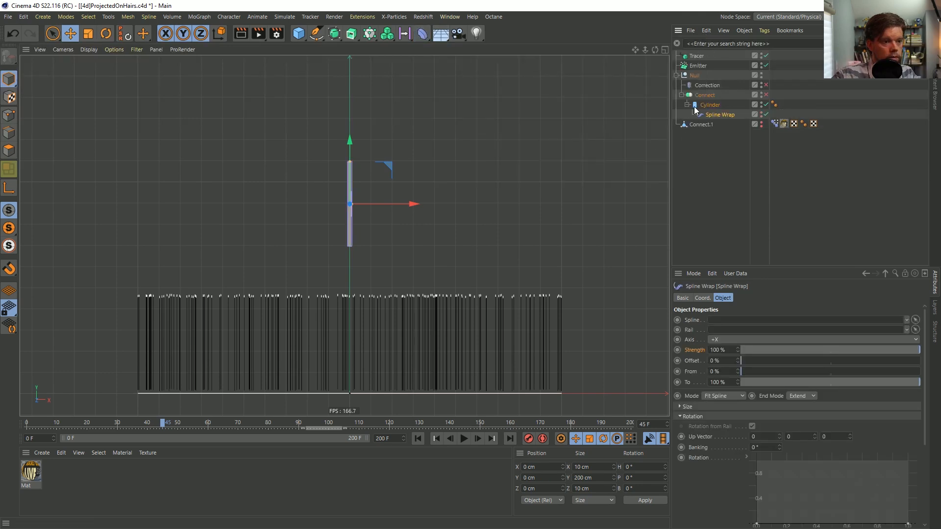
drag(694, 63, 742, 321)
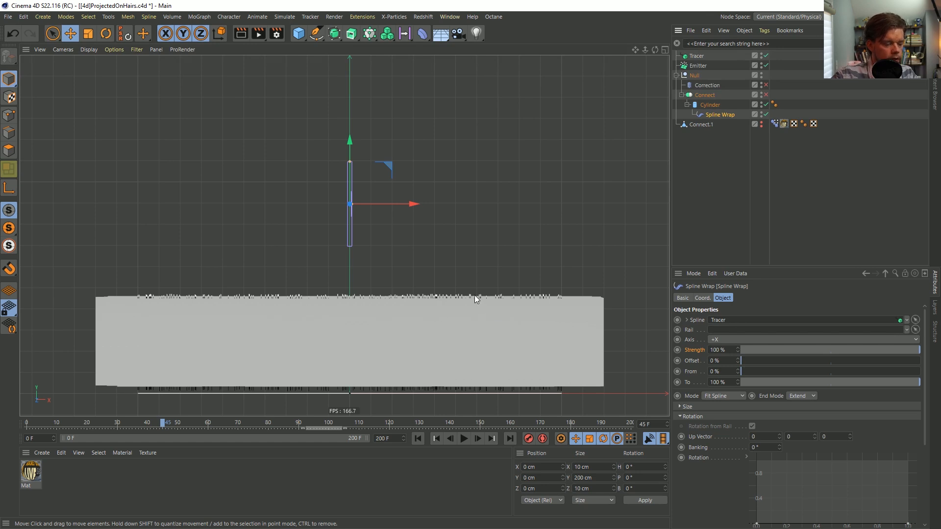
click(731, 342)
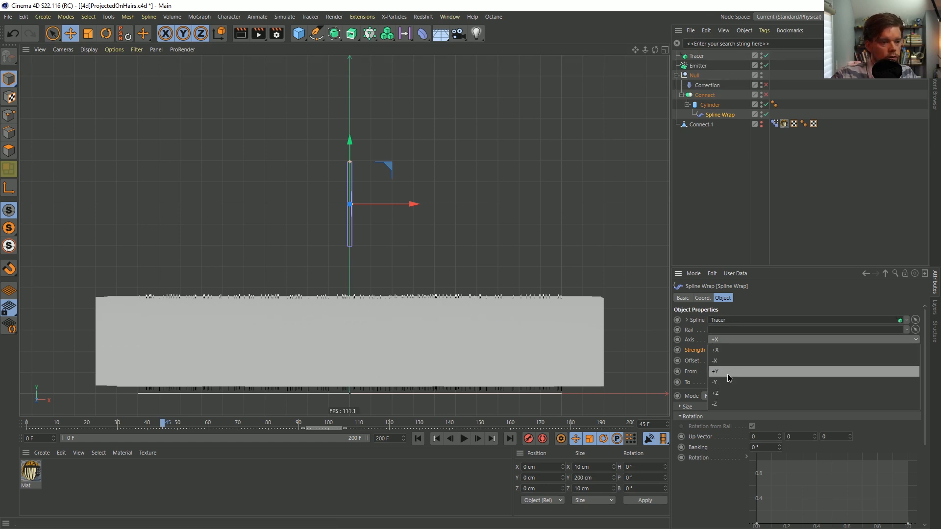
click(727, 374)
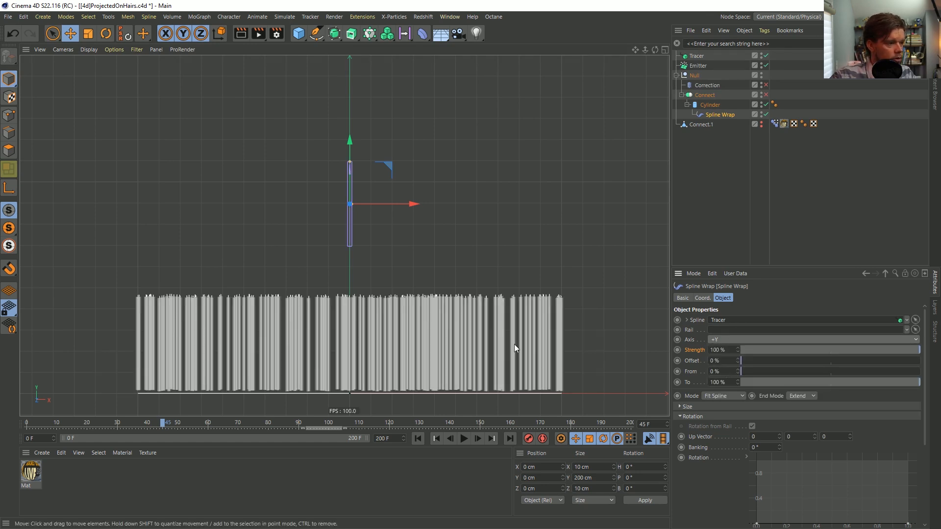
Set the Spline Wrap's mode to Keep Length and play the animation on to frame 64
click(716, 395)
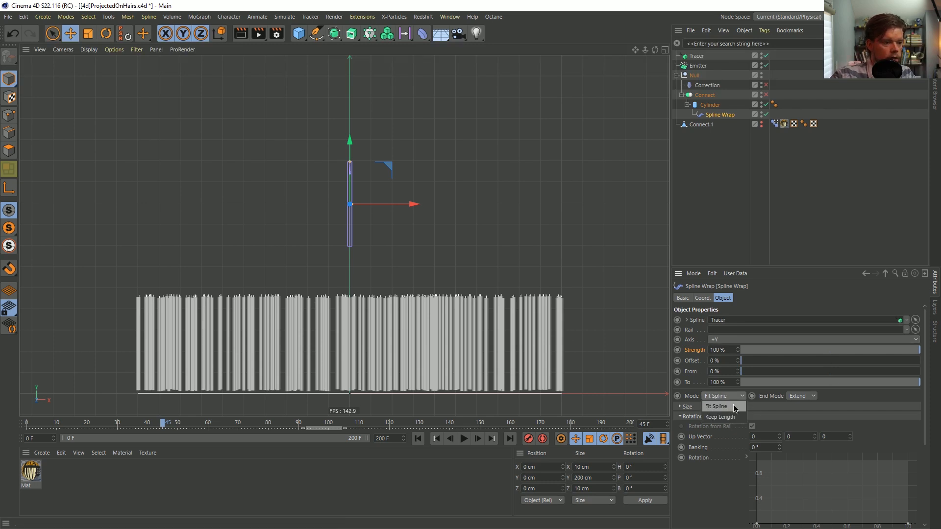
click(734, 416)
click(463, 439)
click(464, 438)
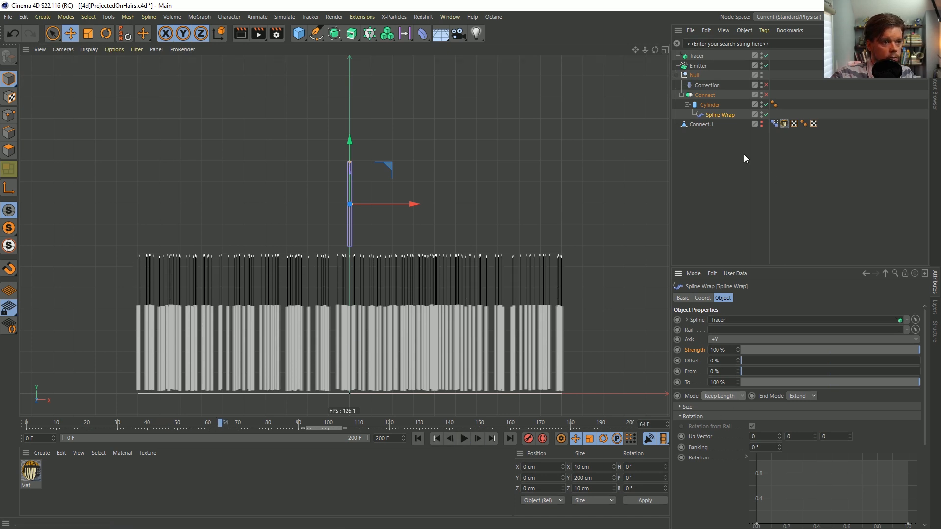
Enable Reverse Sequence on the Tracer, play from frame 0 to frame 126, and rewind to the start
click(696, 56)
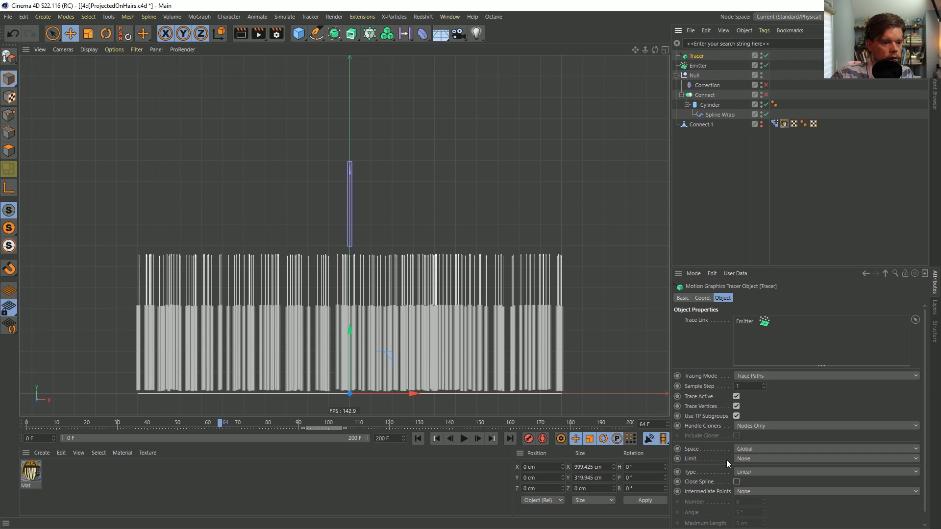
scroll(730, 481, down, 1)
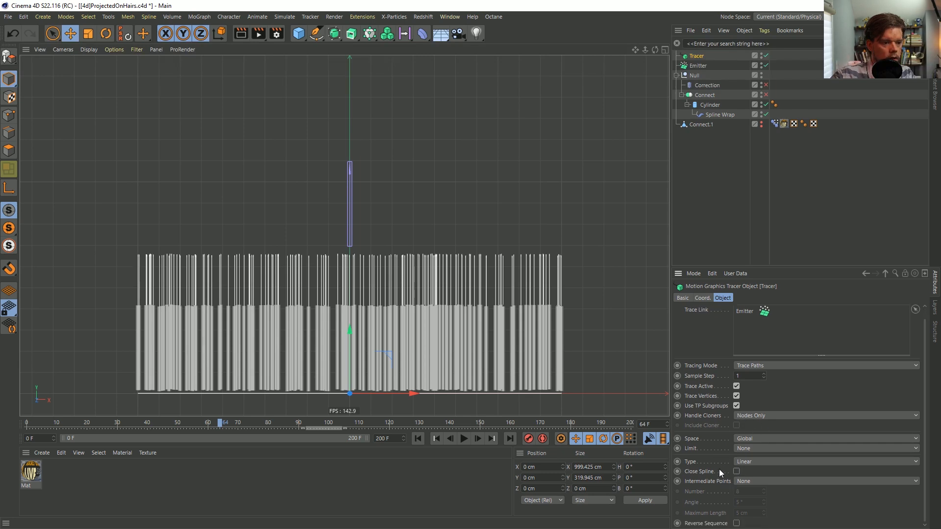
click(736, 524)
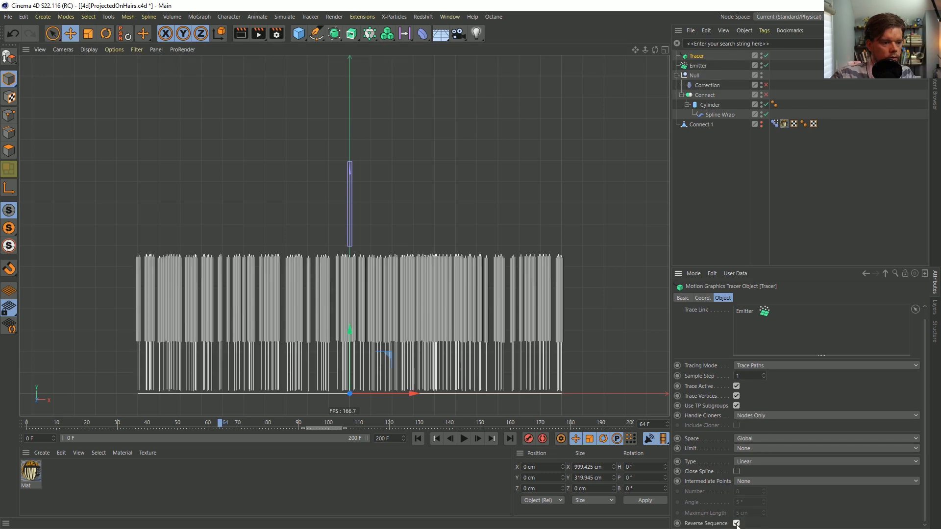
click(730, 191)
click(417, 438)
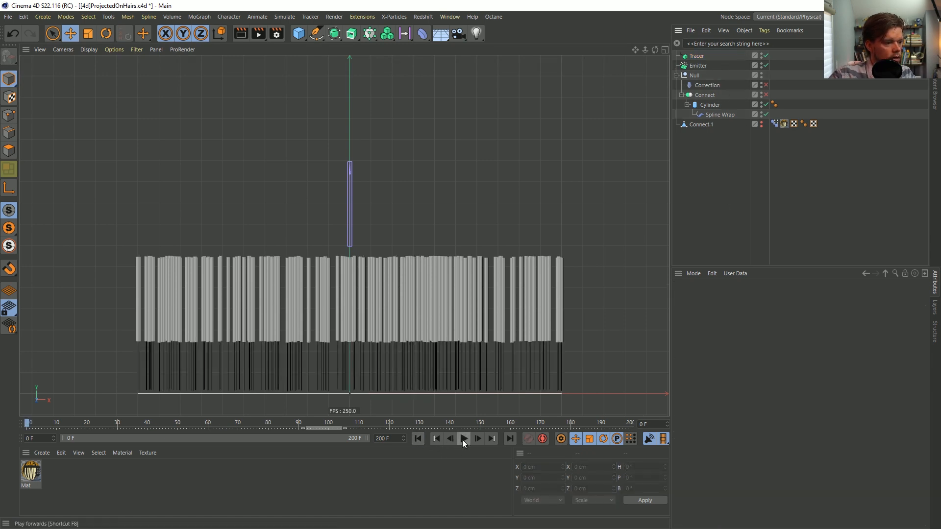
click(463, 438)
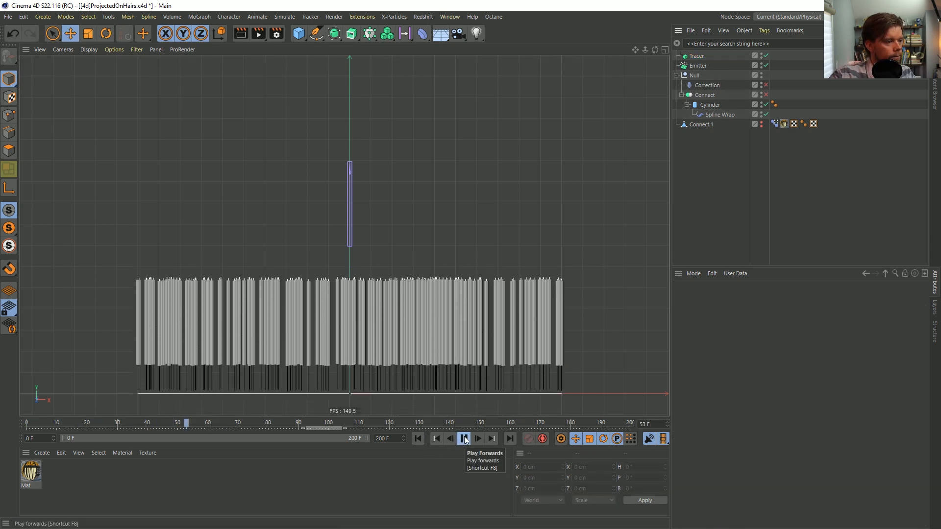
click(464, 439)
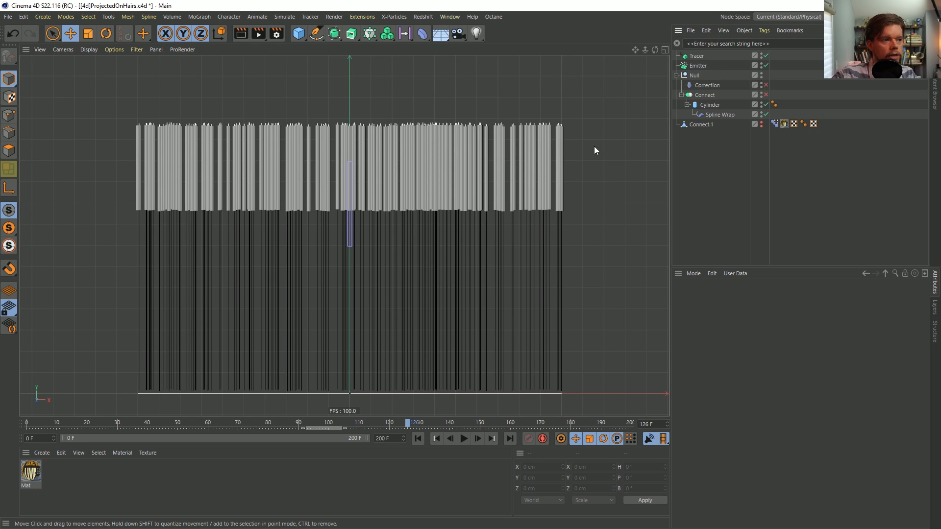
click(417, 438)
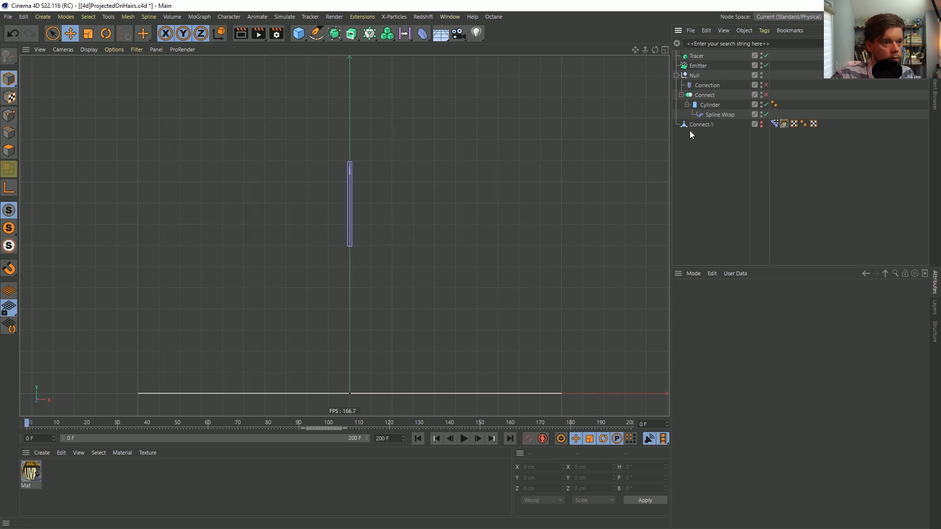
Add a Field Force with a strength of 40 and give it a Random Field
click(697, 65)
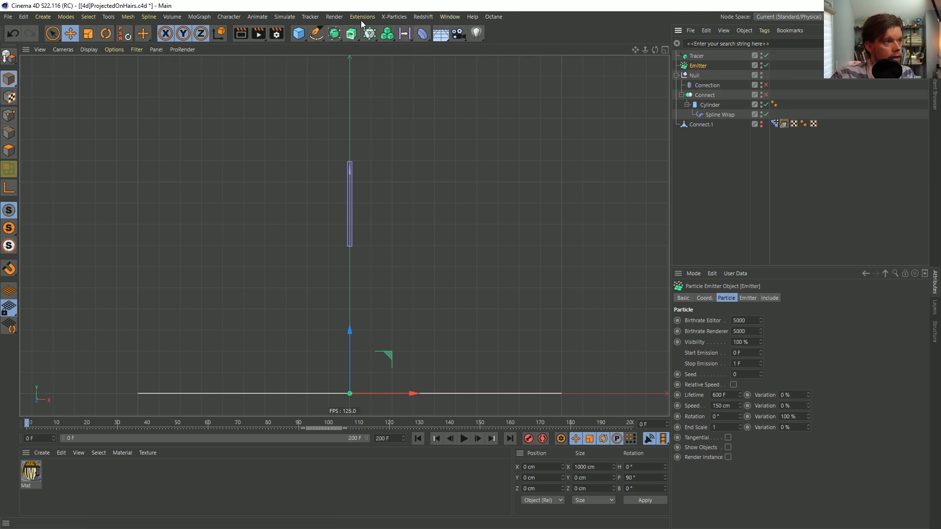
click(340, 17)
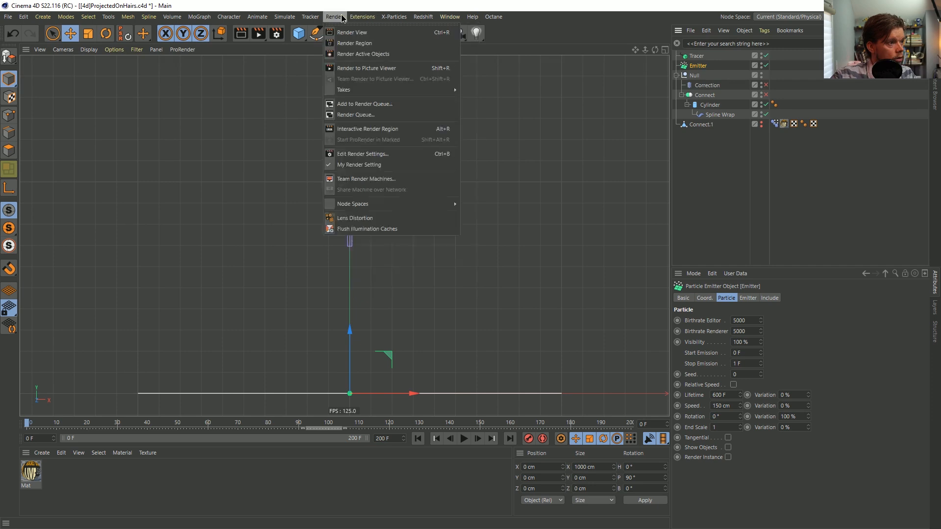
mouse_move(258, 16)
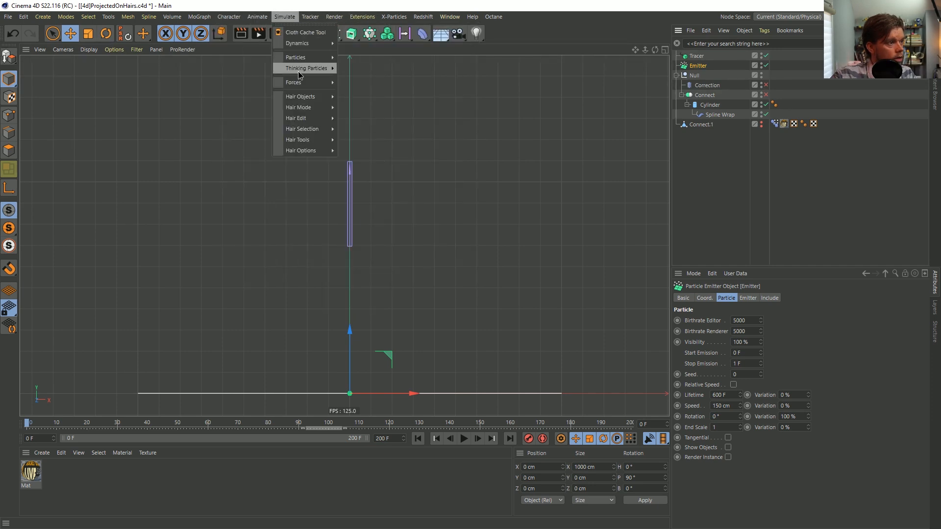
mouse_move(305, 82)
click(368, 118)
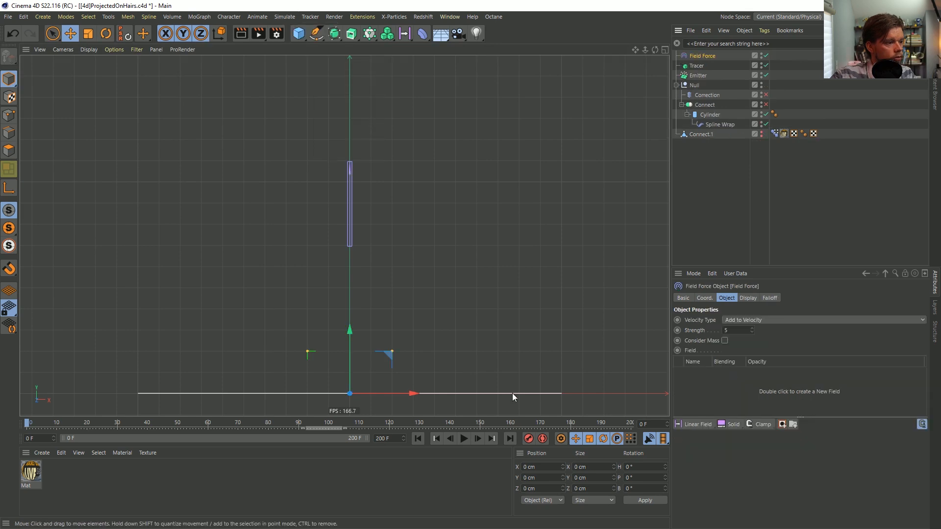
double_click(734, 330)
text(40)
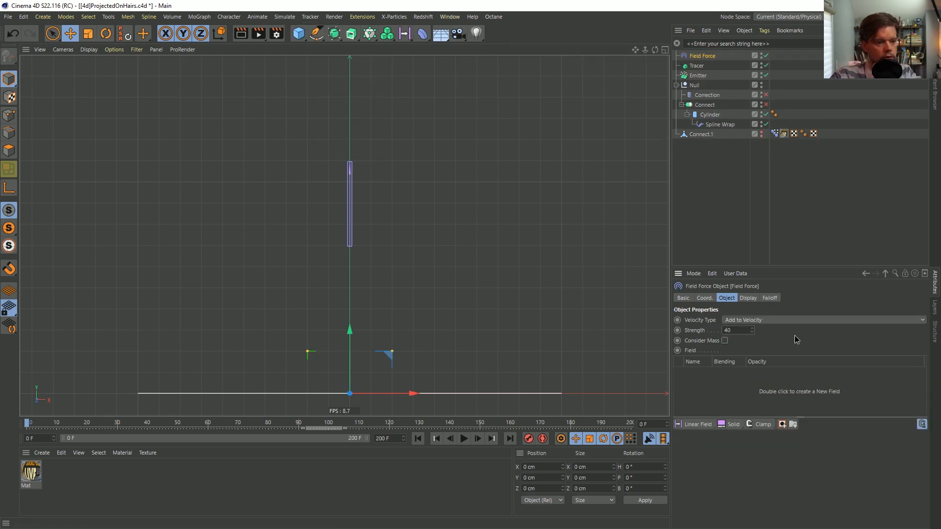
click(700, 424)
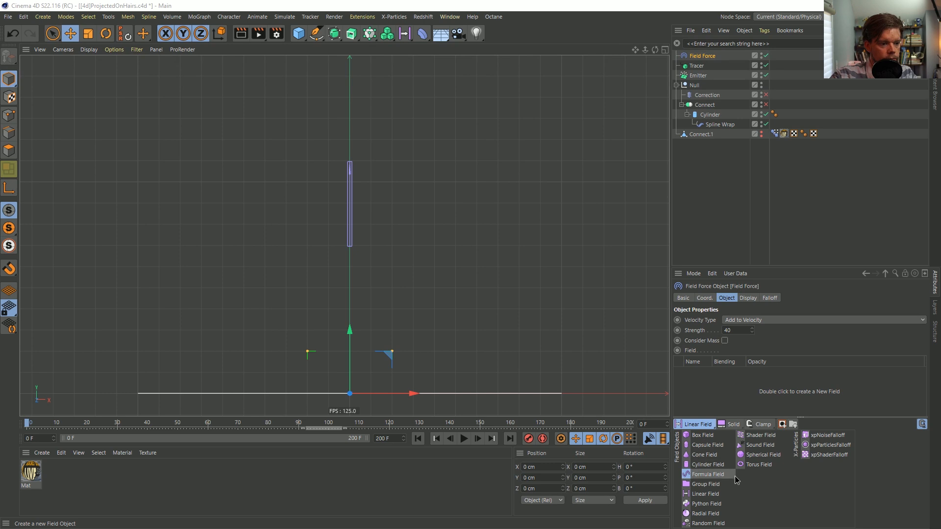
click(719, 523)
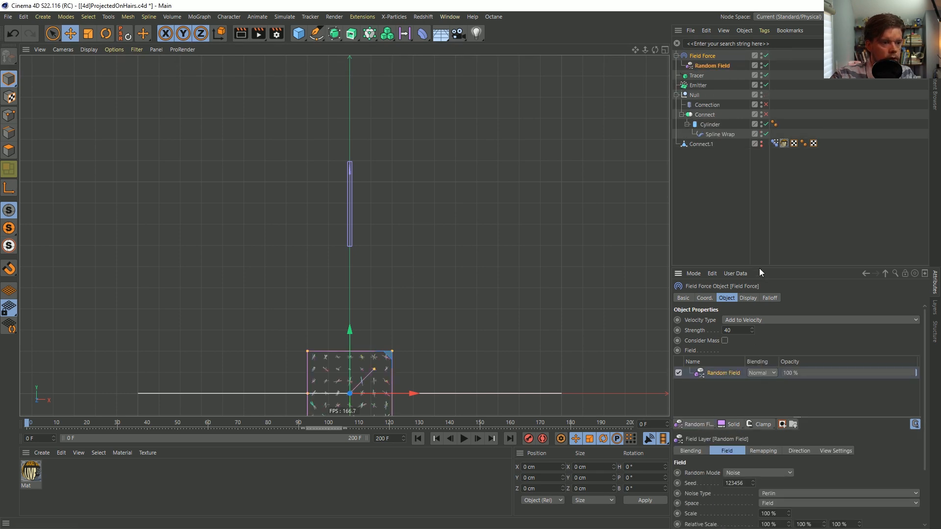
Set the Random Field's noise scale to 1000%
drag(760, 268, 757, 163)
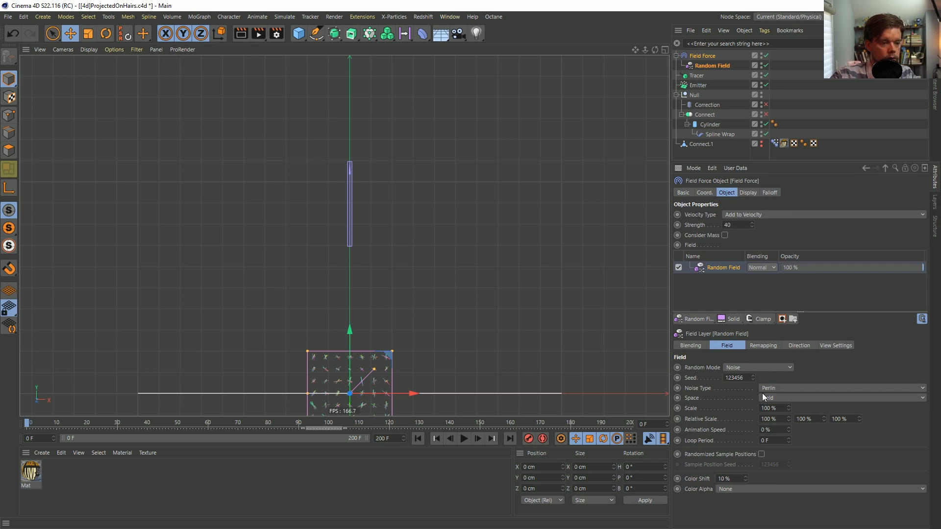
click(766, 407)
text(0)
key(Return)
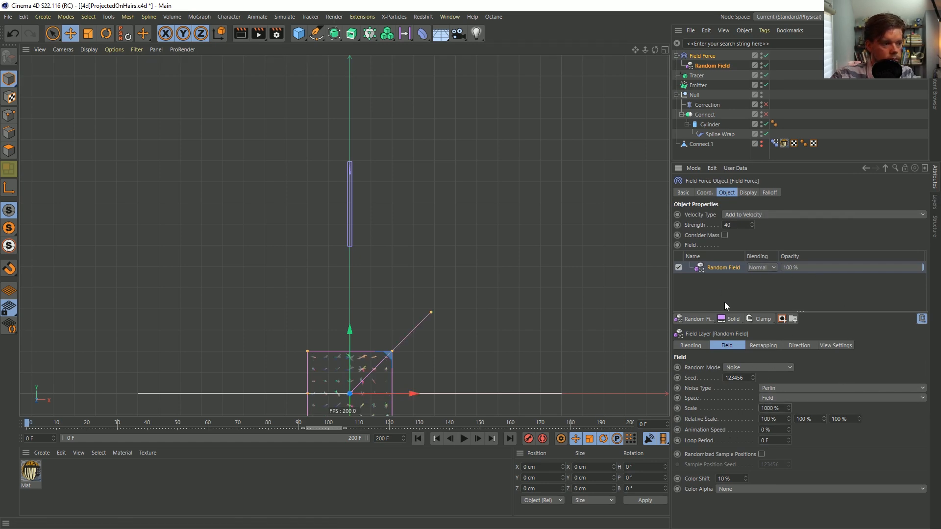
Set the Field Force's display box to 2000 × 2000 × 0 cm with 100% line density
click(747, 192)
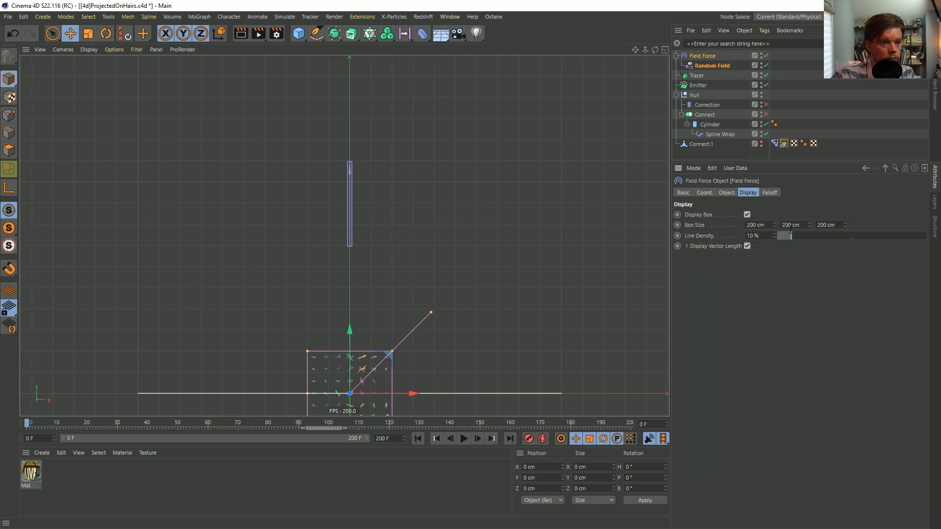
double_click(836, 226)
text(0)
key(Return)
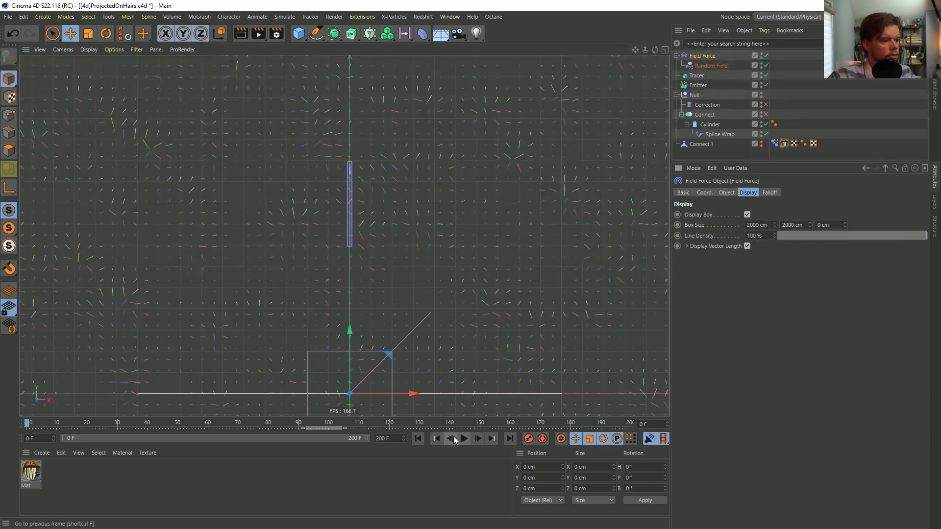
Set the Random Field's animation speed to 55% and play the simulation to frame 39
click(724, 192)
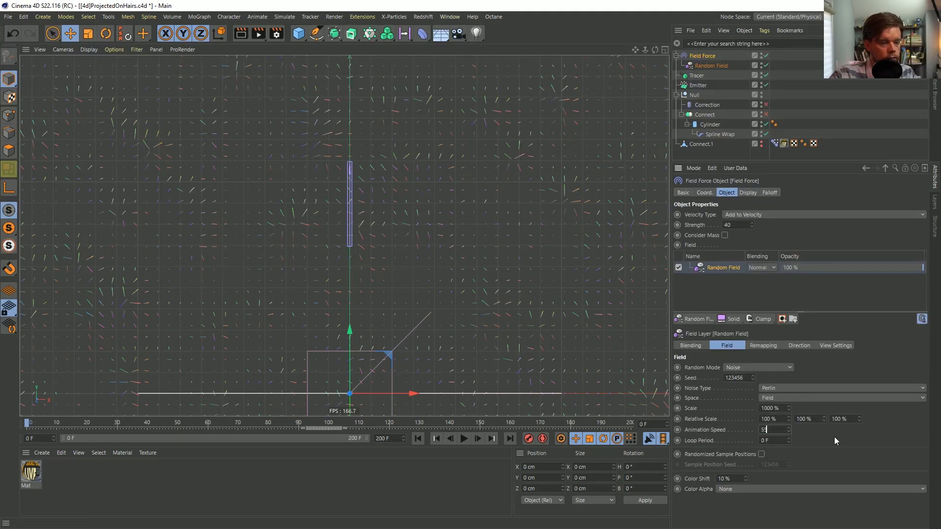
click(464, 439)
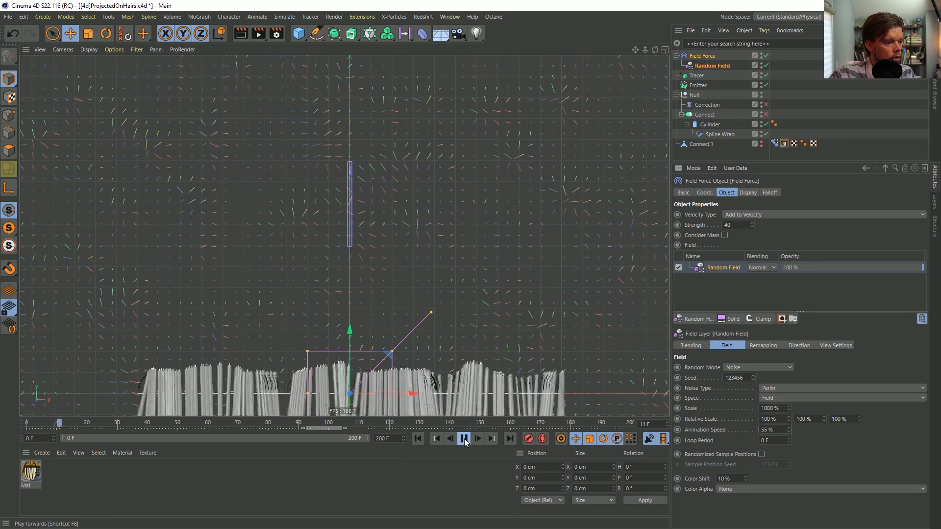
Set the Cylinder's height segments to 20 and play the simulation, stopping at frame 121
click(710, 125)
click(764, 240)
text(20)
key(Return)
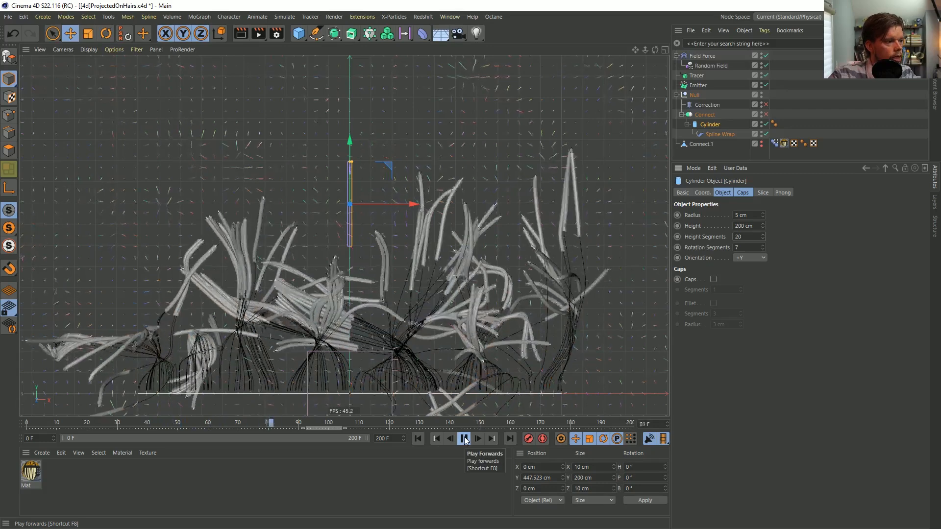
click(464, 439)
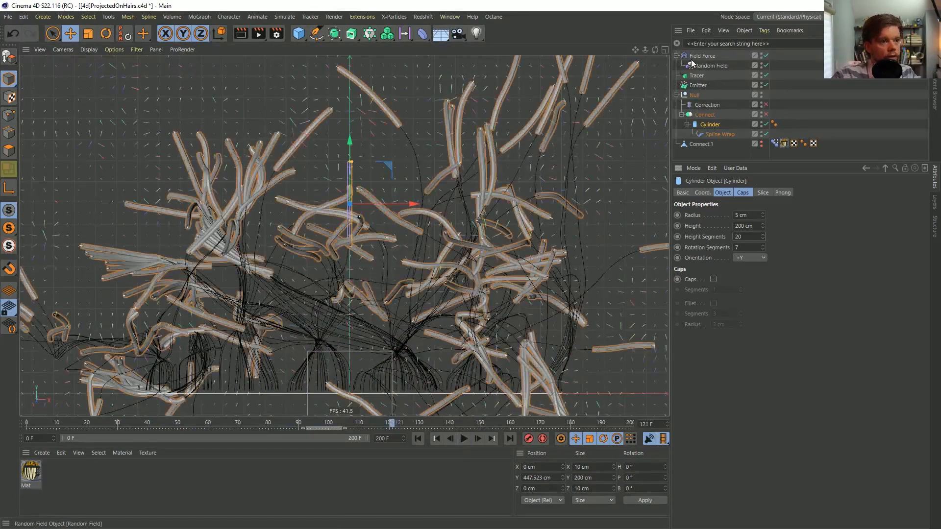
Add a Solid layer with Add blending above the Random Field in the Field Force and replay from frame 0
click(692, 65)
click(732, 319)
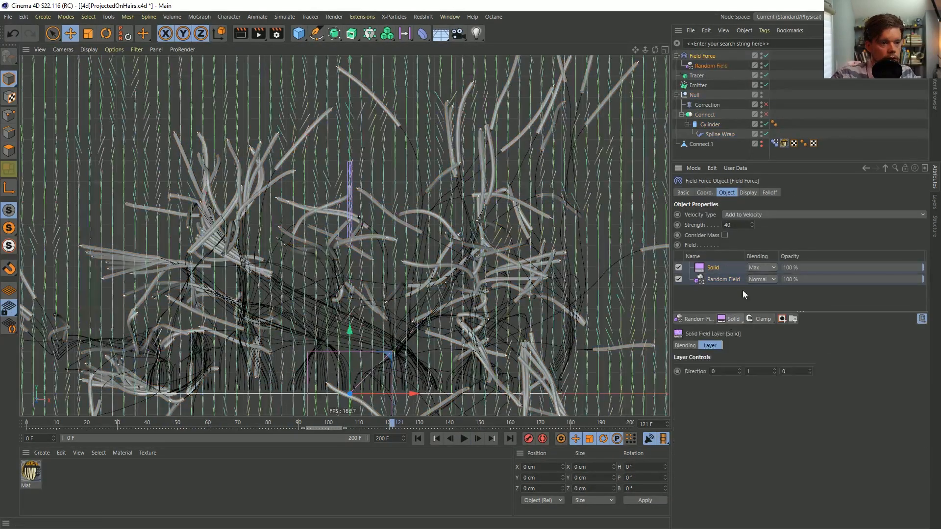
click(767, 354)
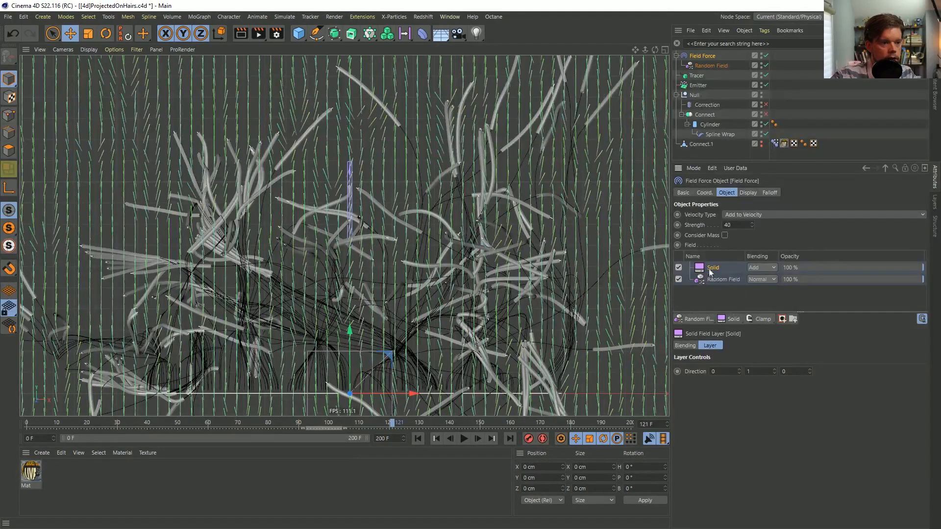
click(418, 439)
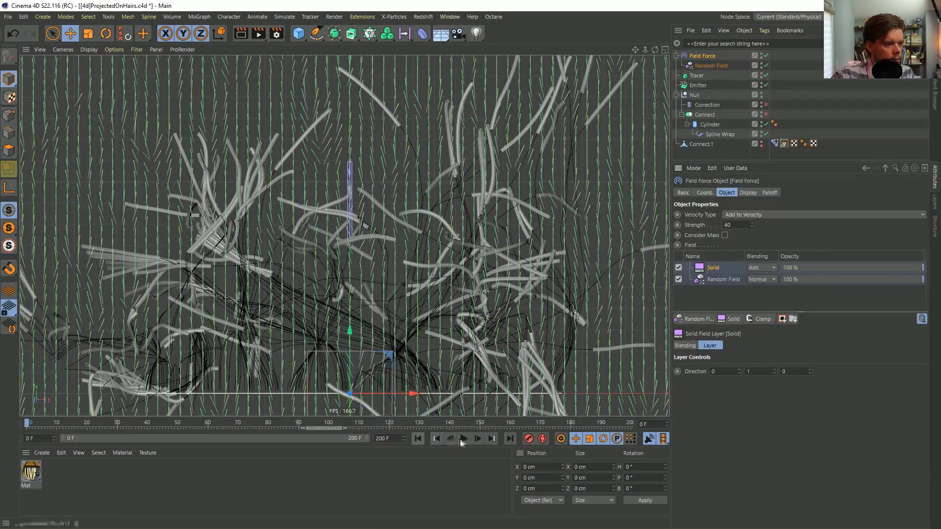
key(F8)
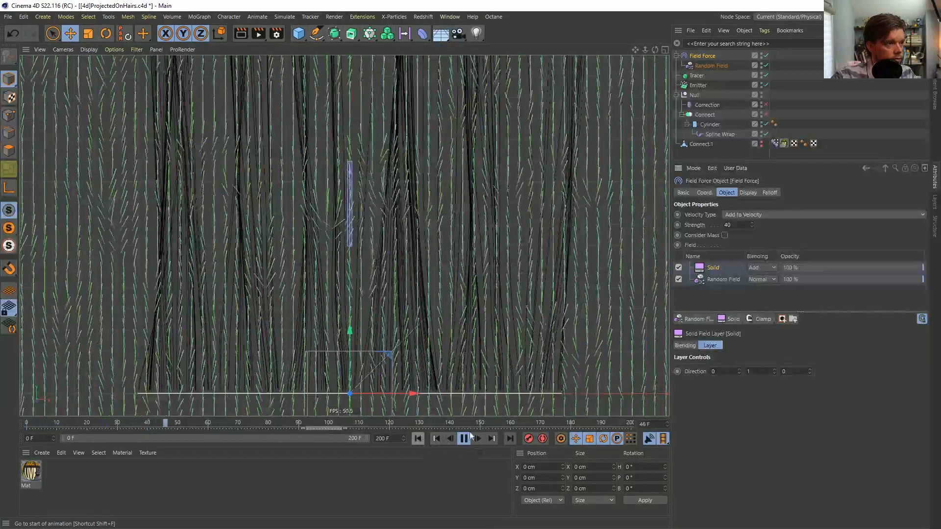
click(744, 214)
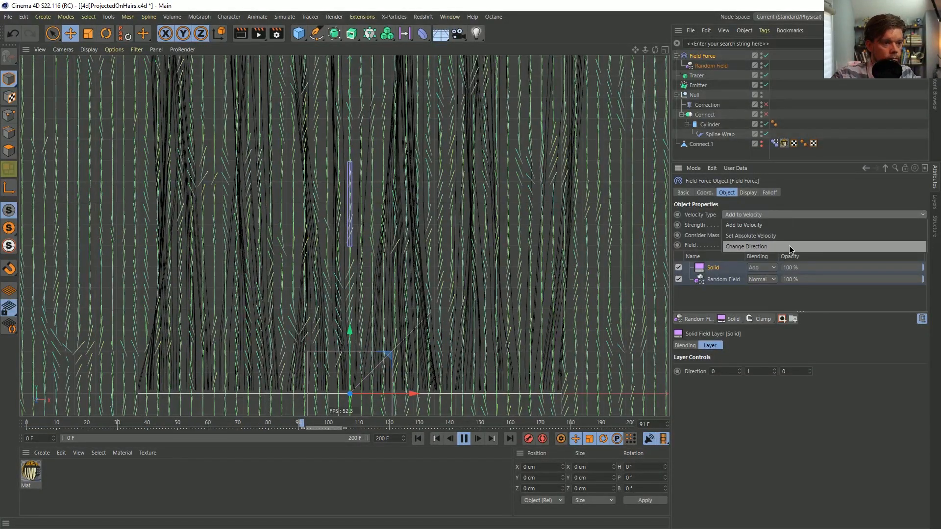
click(798, 195)
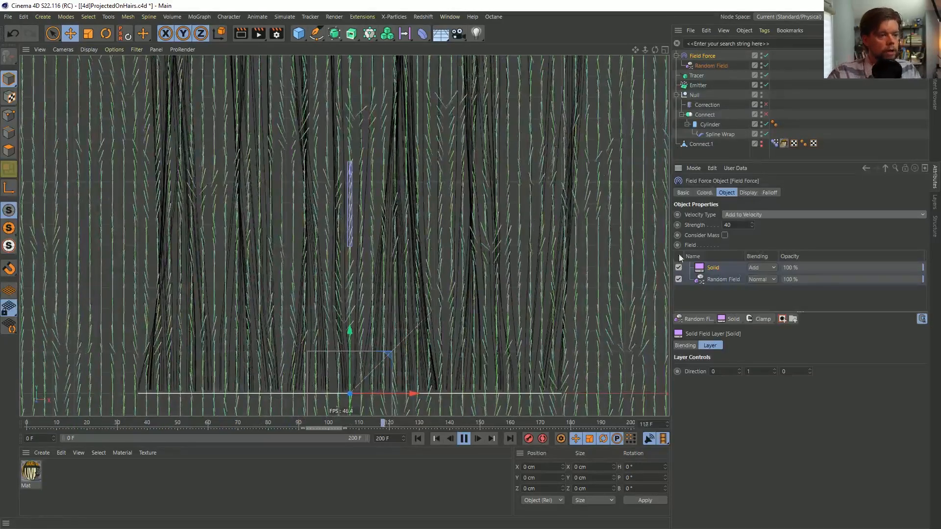
Add a Friction force with a strength of 100 and replay the simulation from the start
click(288, 18)
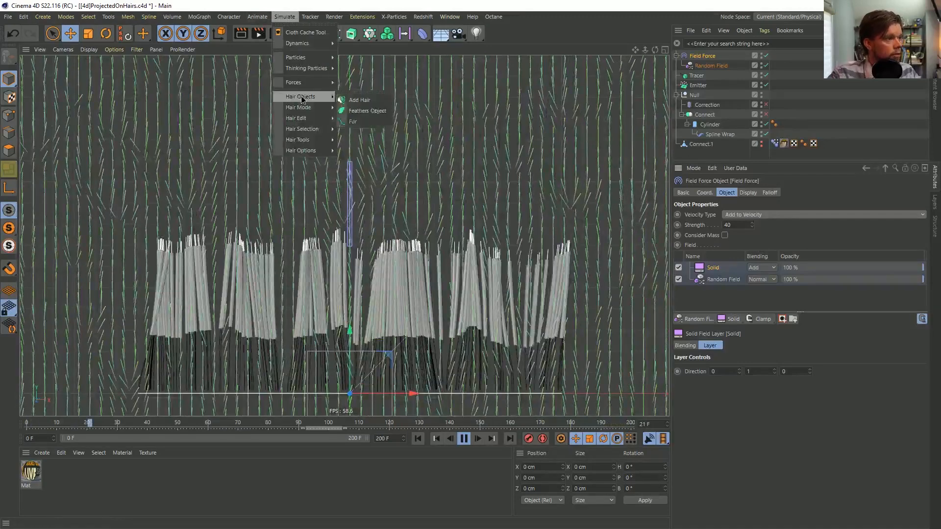
mouse_move(309, 84)
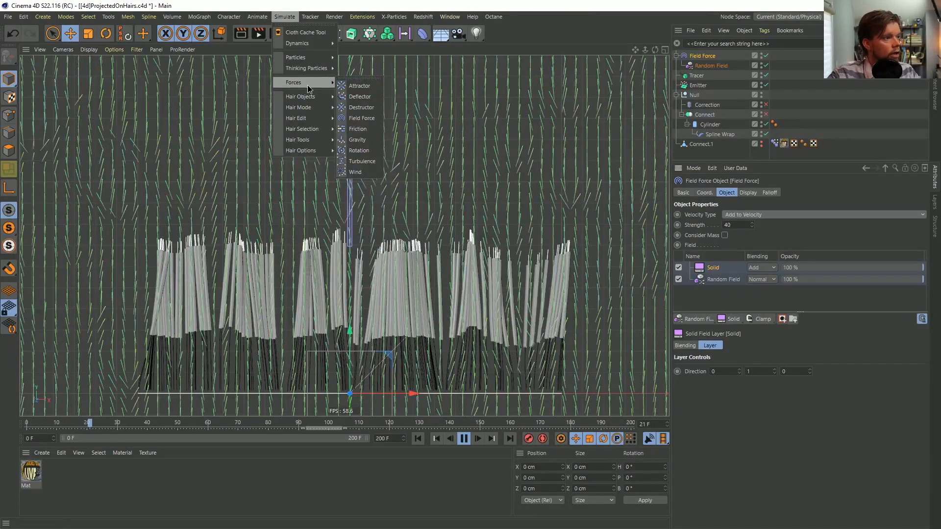
click(361, 129)
text(0)
key(Return)
click(424, 440)
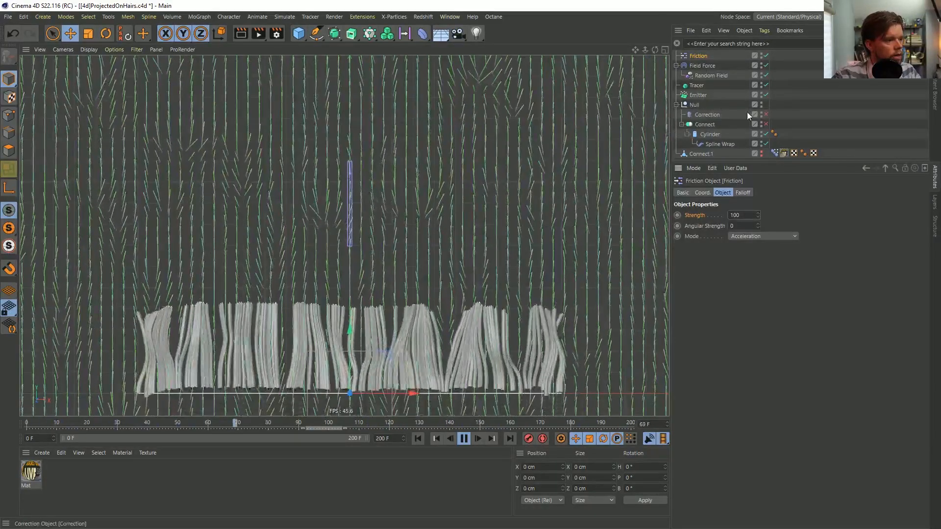
Duplicate the Random Field under the Field Force and select the Field Force again
click(704, 65)
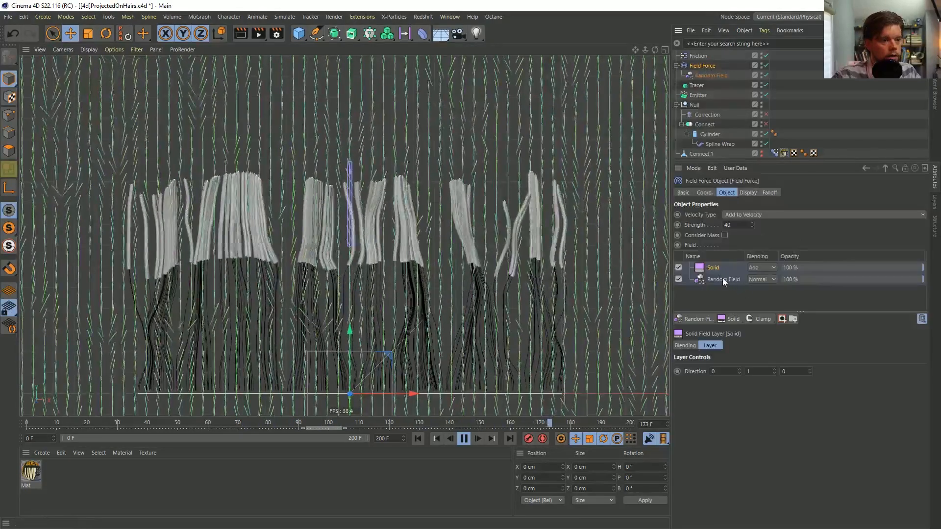
click(714, 75)
ctrl+drag(714, 75, 712, 70)
click(706, 66)
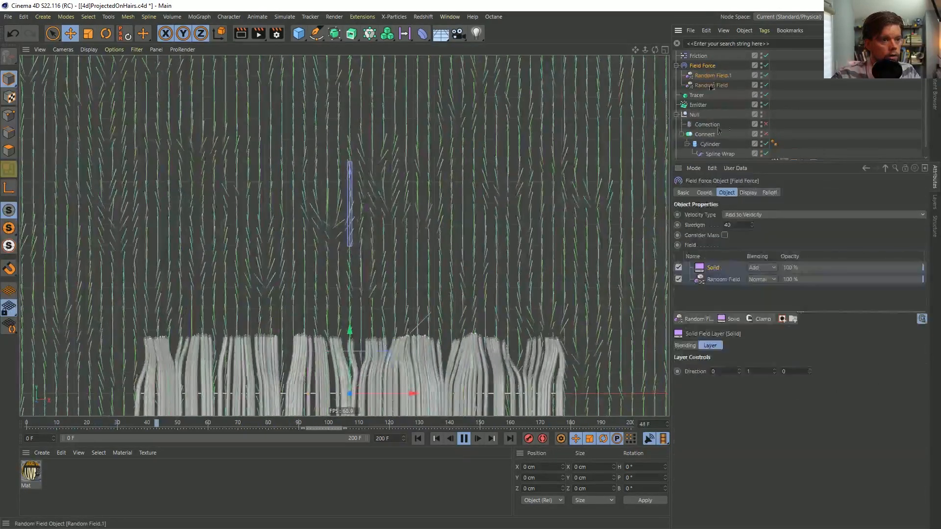
Add the duplicated Random Field to the Field Force's field list above the original, using Add blending
drag(714, 282, 714, 273)
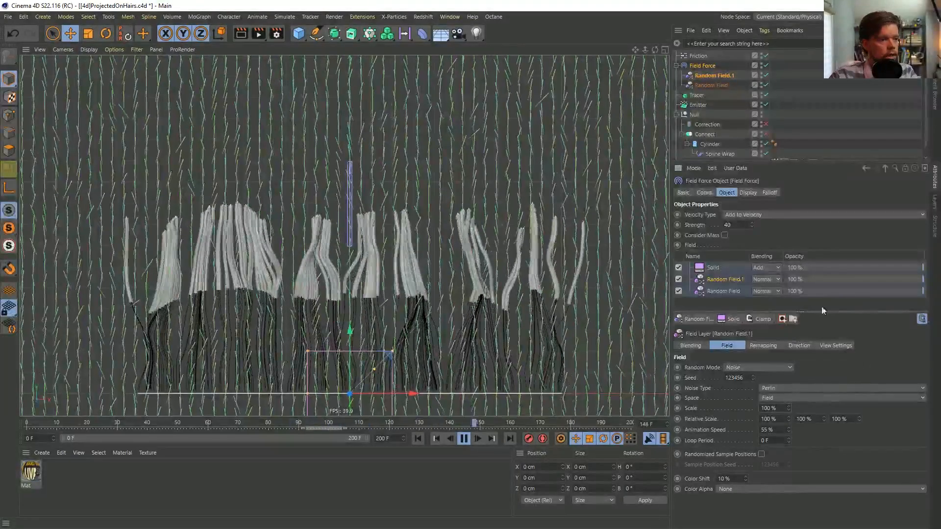
click(761, 368)
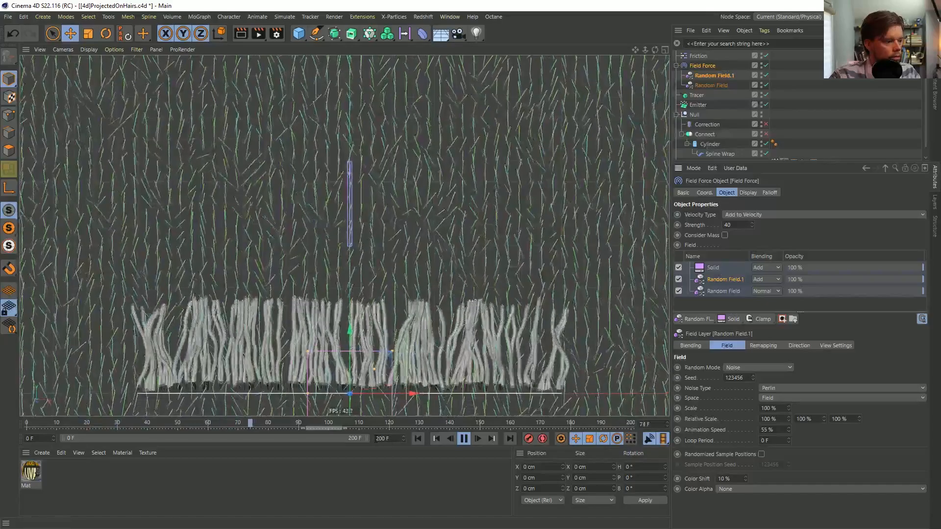
Set the Field Force's strength to 100 and turn off its display box
double_click(736, 225)
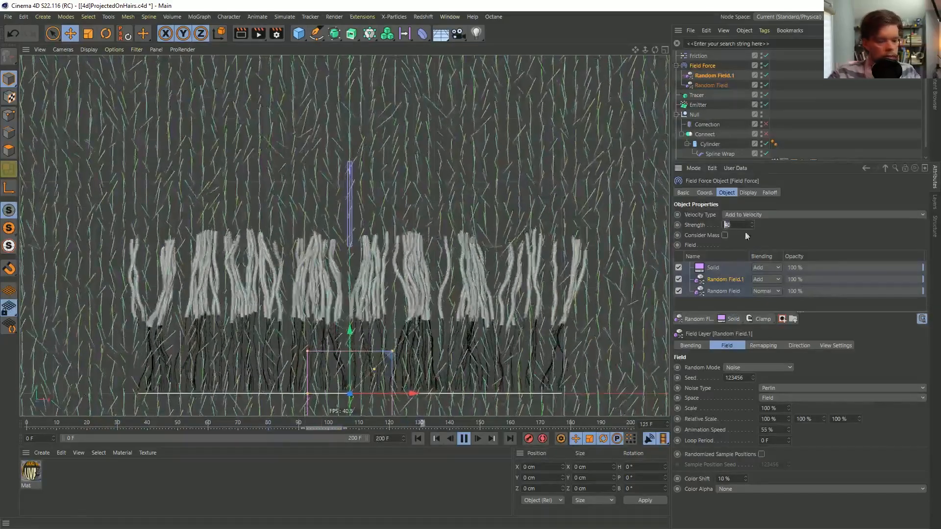
text(100)
key(Return)
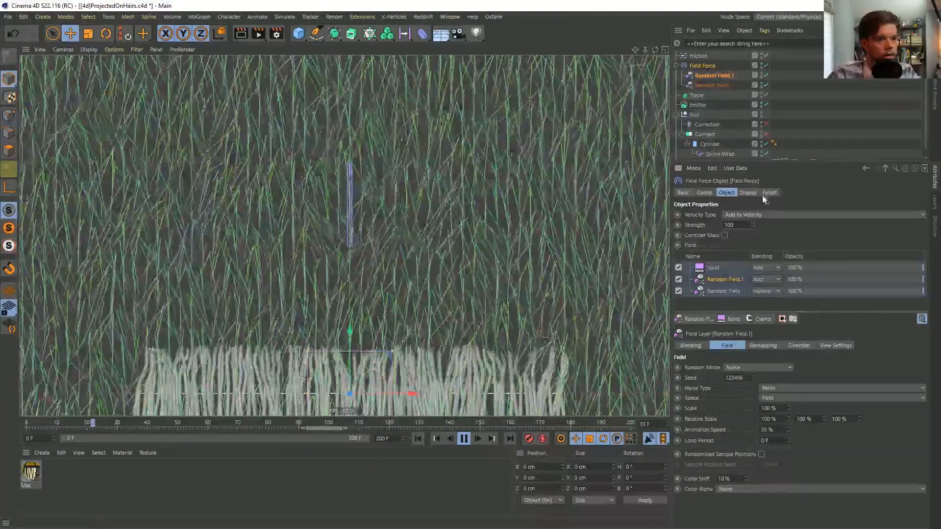
click(748, 192)
click(746, 215)
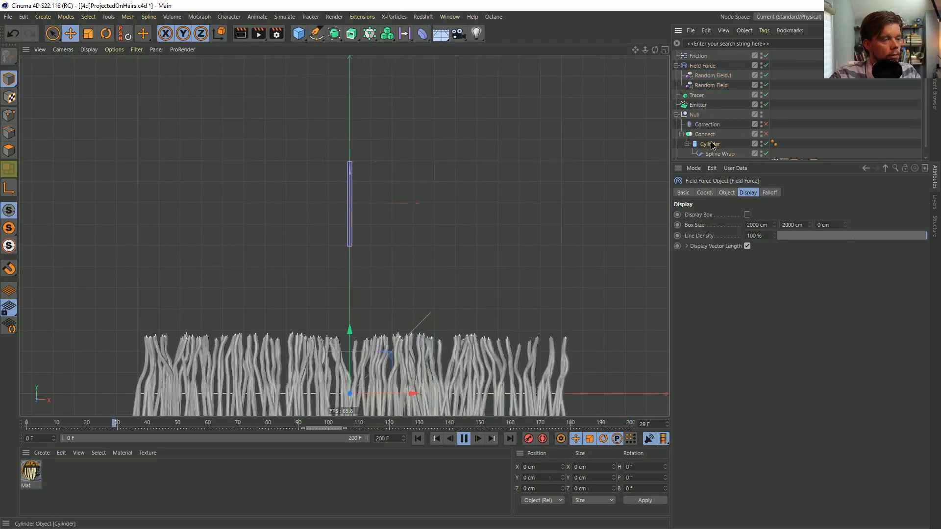
Set the Cylinder's height to 1000 cm and its height segments to 50
click(724, 146)
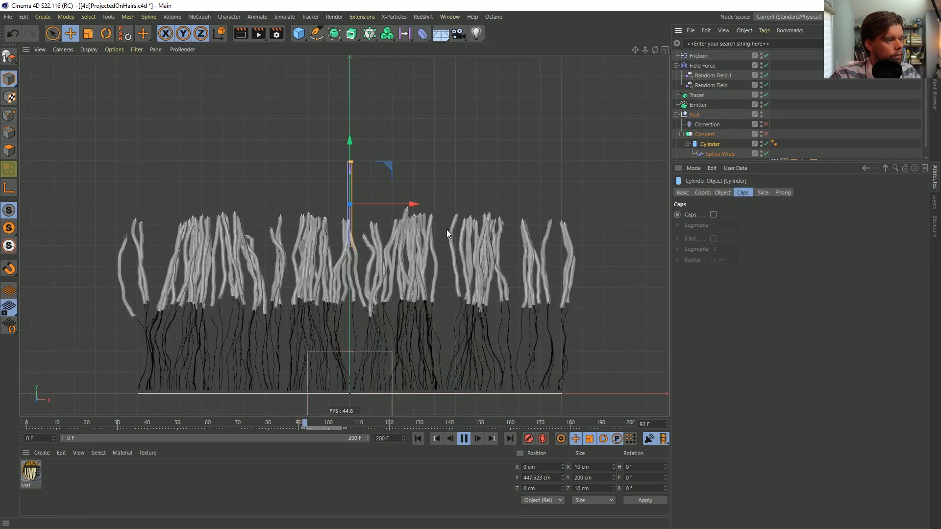
click(723, 192)
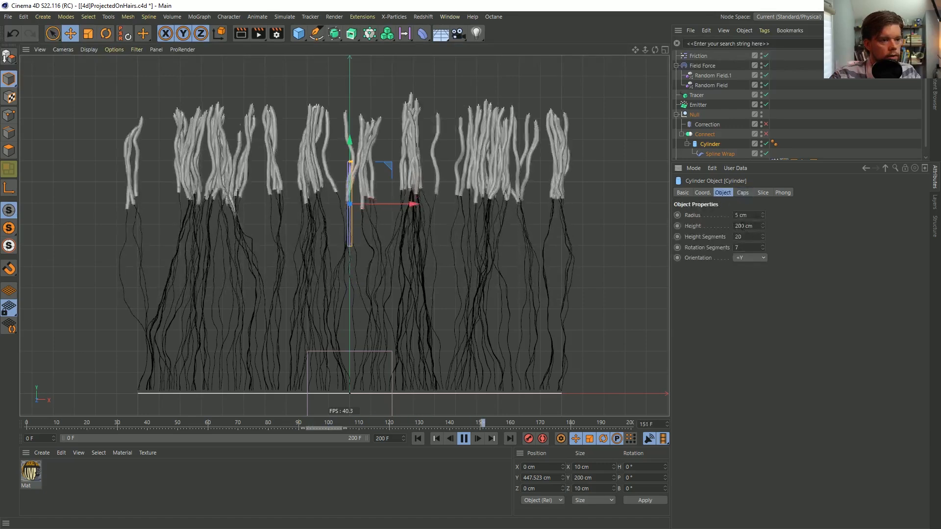
drag(738, 226, 732, 226)
text(10)
key(Return)
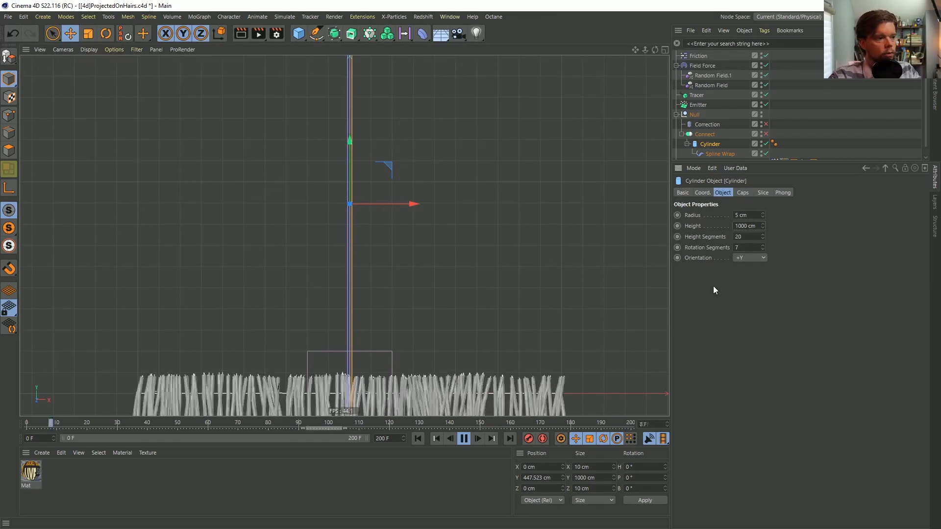
double_click(738, 237)
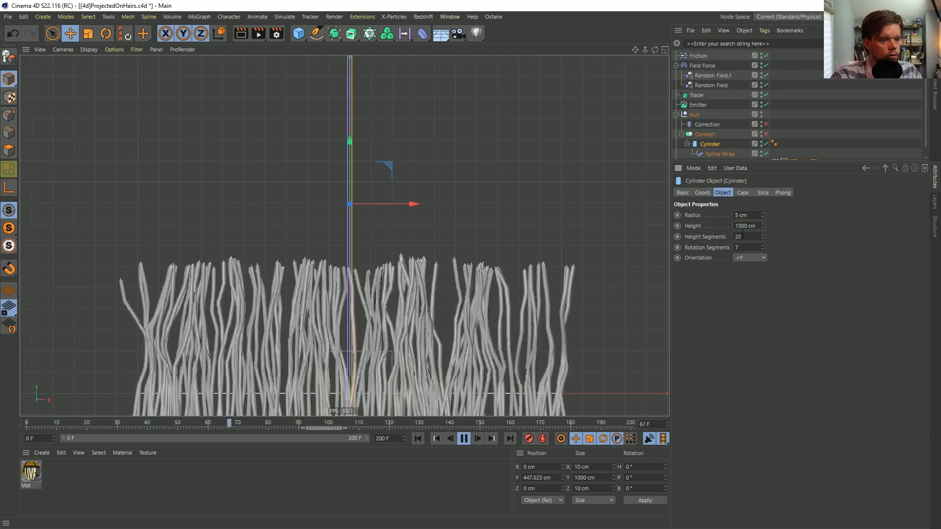
text(50)
key(Return)
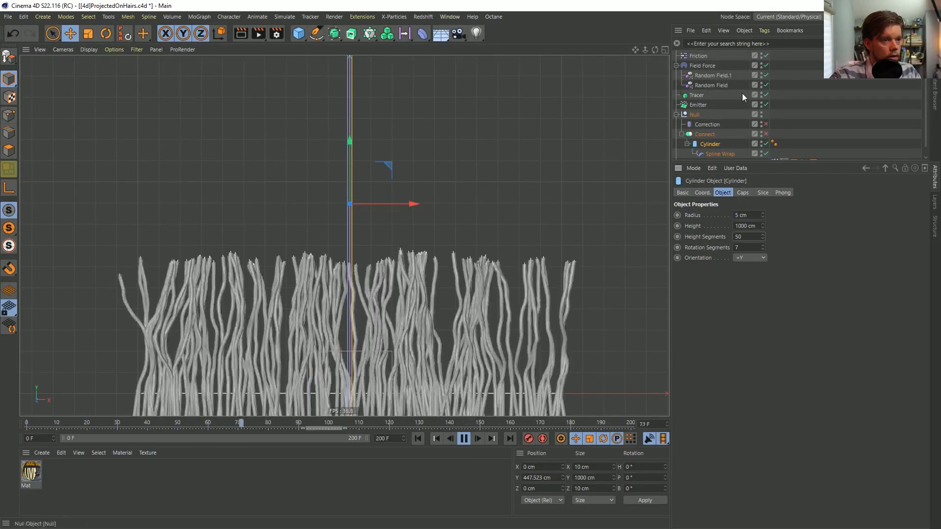
Set the Field Force's strength to 300
click(702, 105)
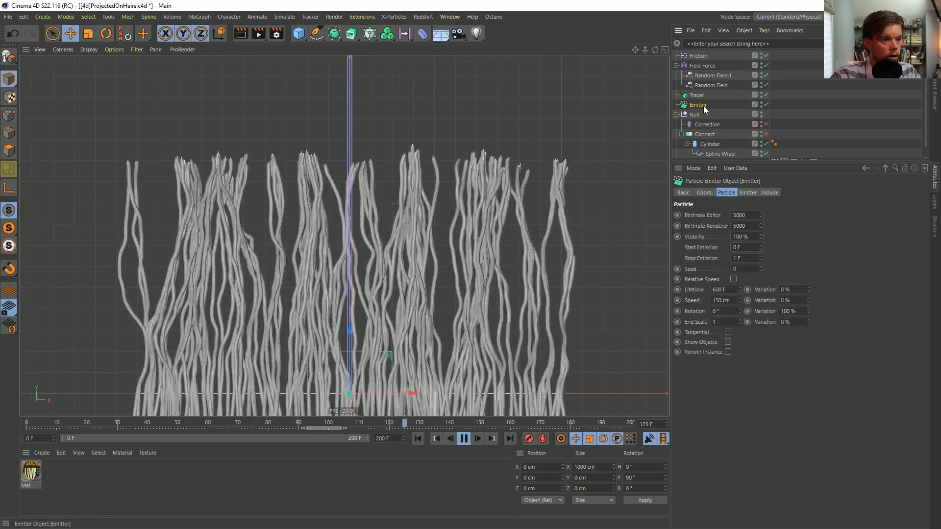
click(709, 67)
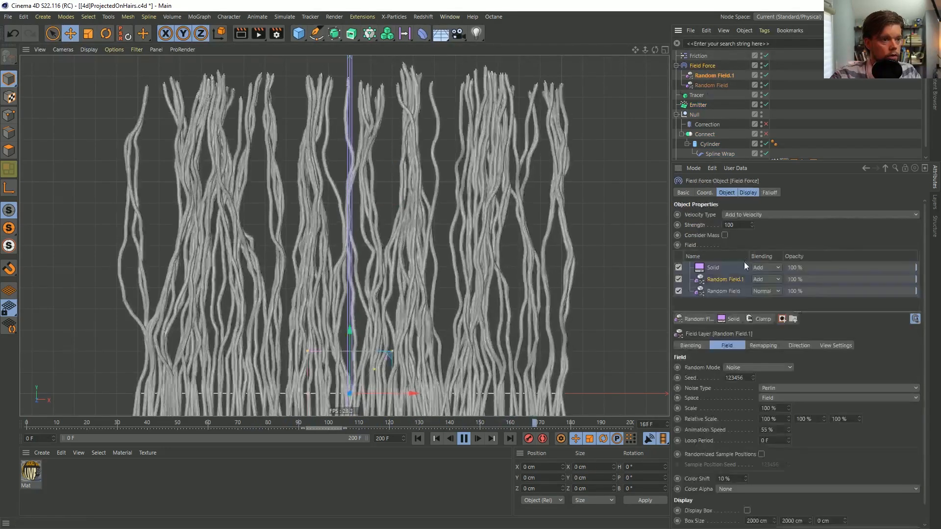
text(3)
key(Return)
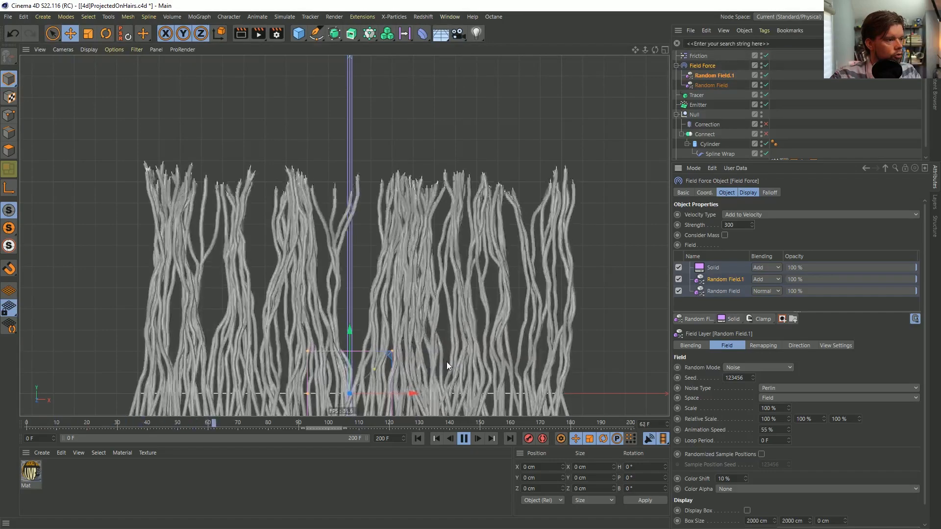
Stop the playback at frame 120 and examine the wavy strands from an angle before restoring the front view
click(464, 439)
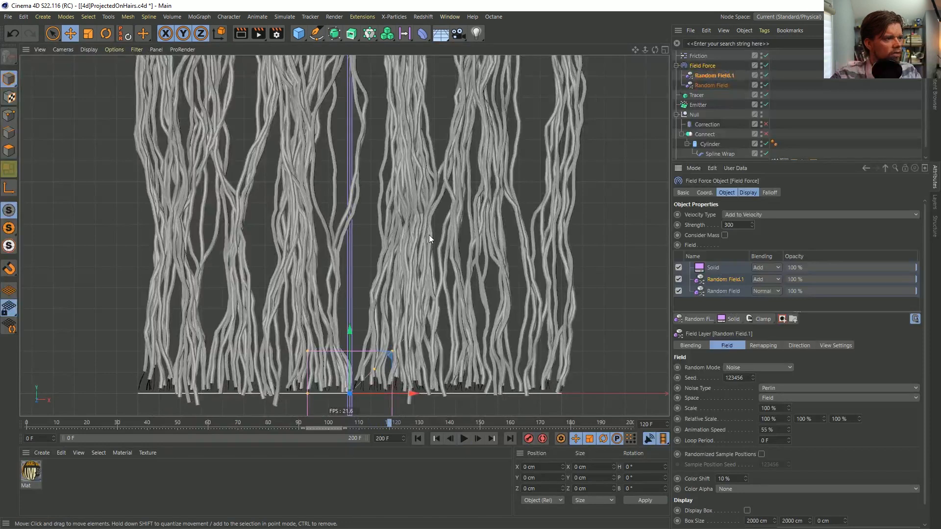
alt+middle_drag(407, 173, 388, 237)
mouse_move(422, 219)
alt+right_down()
mouse_move(380, 226)
mouse_move(413, 221)
alt+right_up()
alt+drag(399, 198, 440, 225)
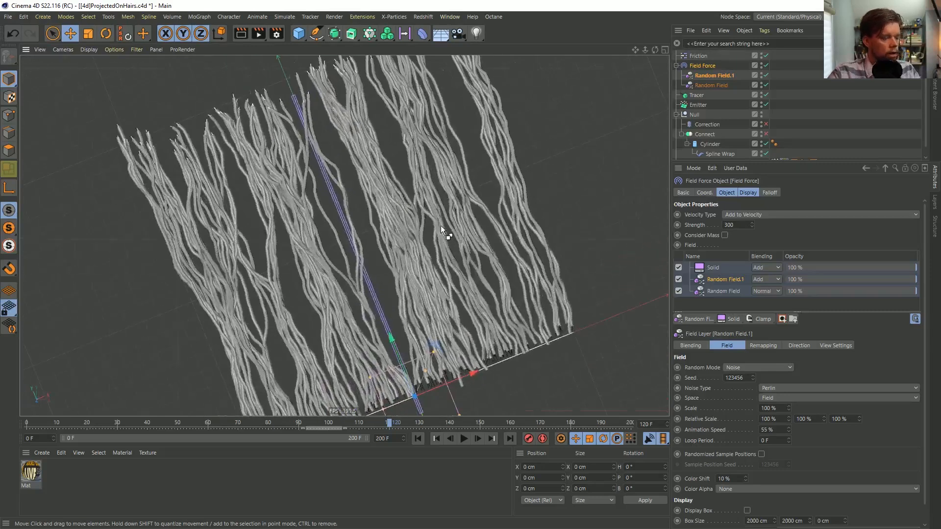
key(ctrl+shift+z)
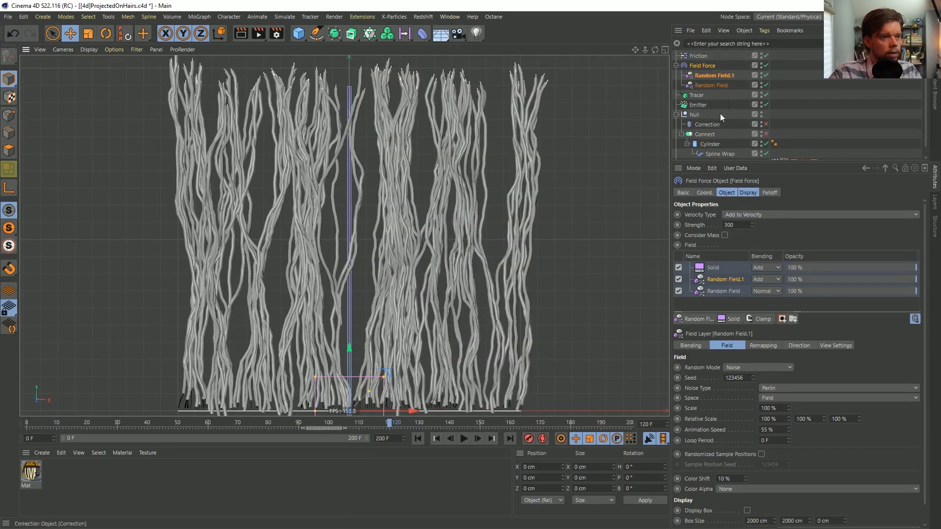
Set the original Random Field's animation speed to 155 % and play the simulation
click(710, 85)
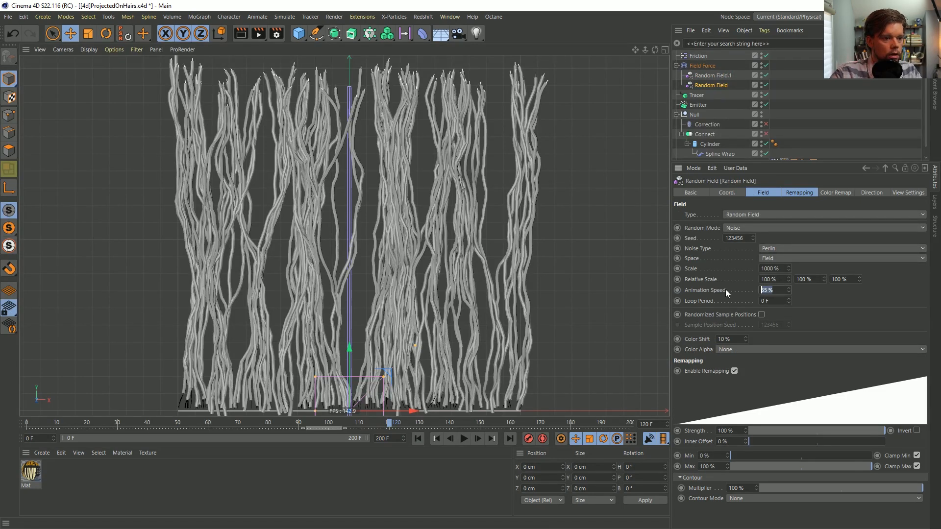
text(155)
key(Return)
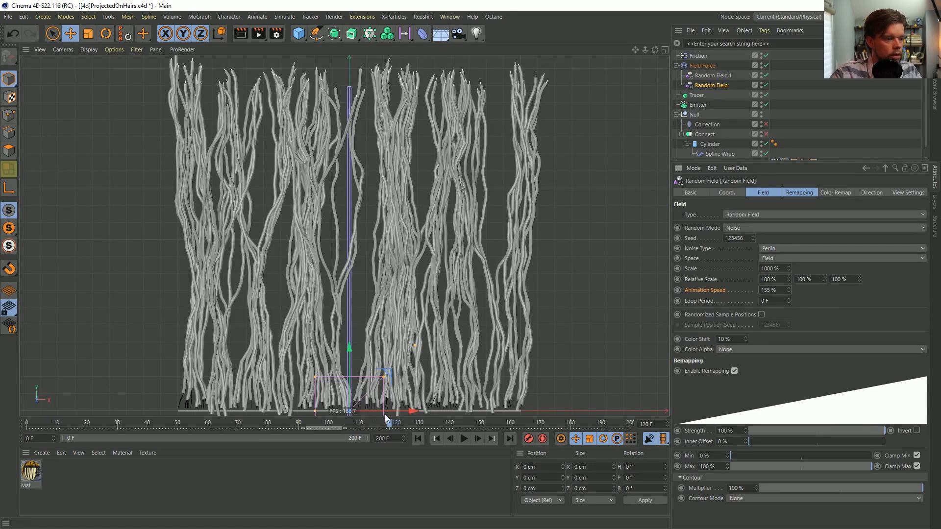
click(463, 439)
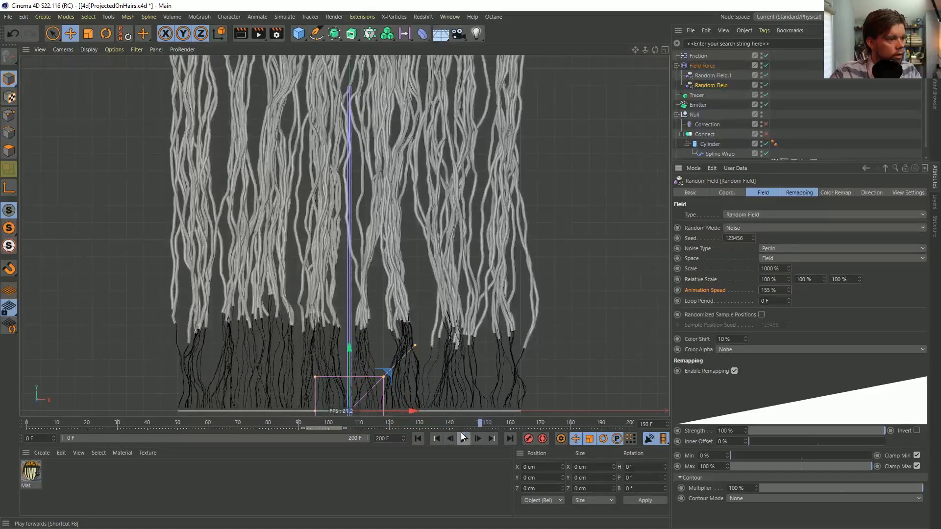
Replay the simulation from the start several times to examine the strand growth, stopping at frame 62
click(423, 438)
click(463, 438)
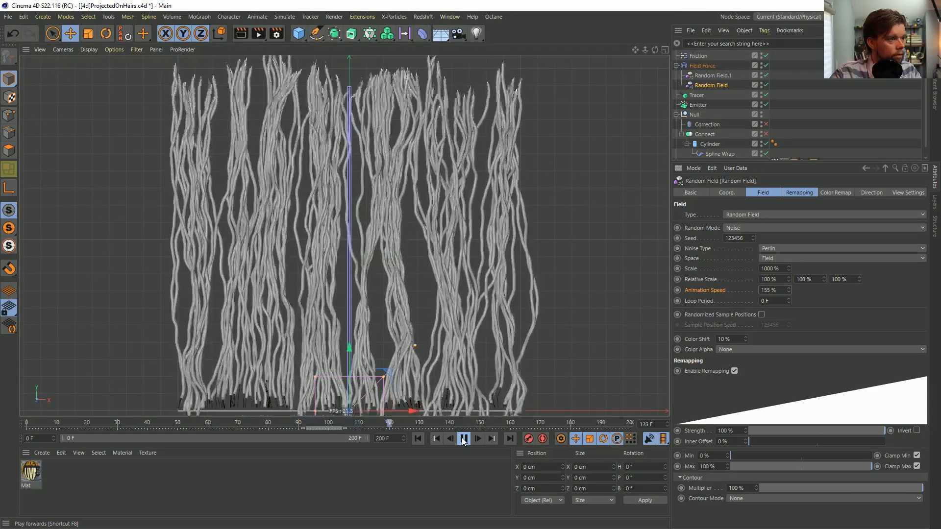
click(463, 438)
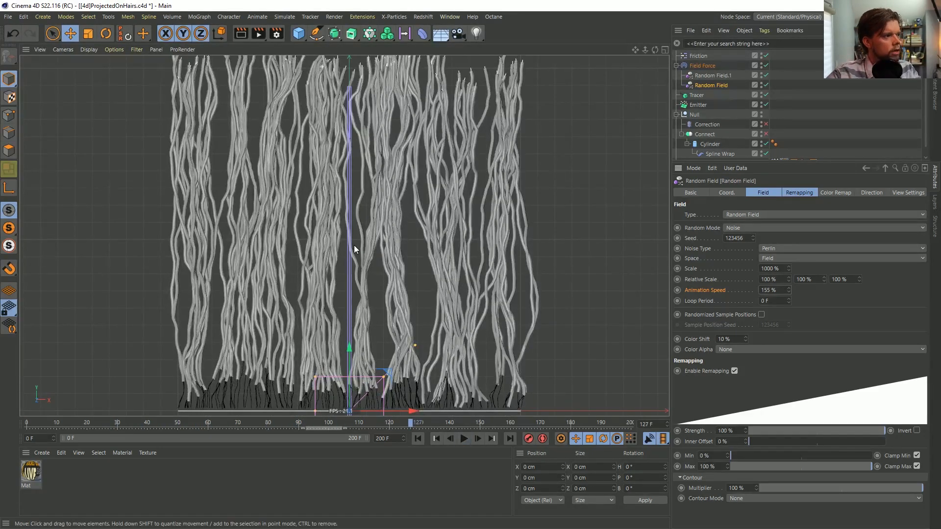
click(418, 438)
click(464, 439)
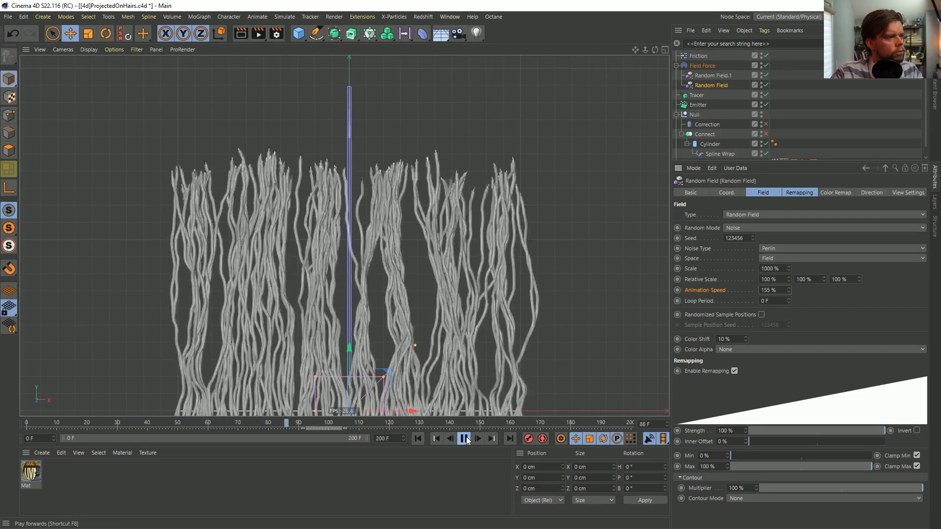
click(464, 439)
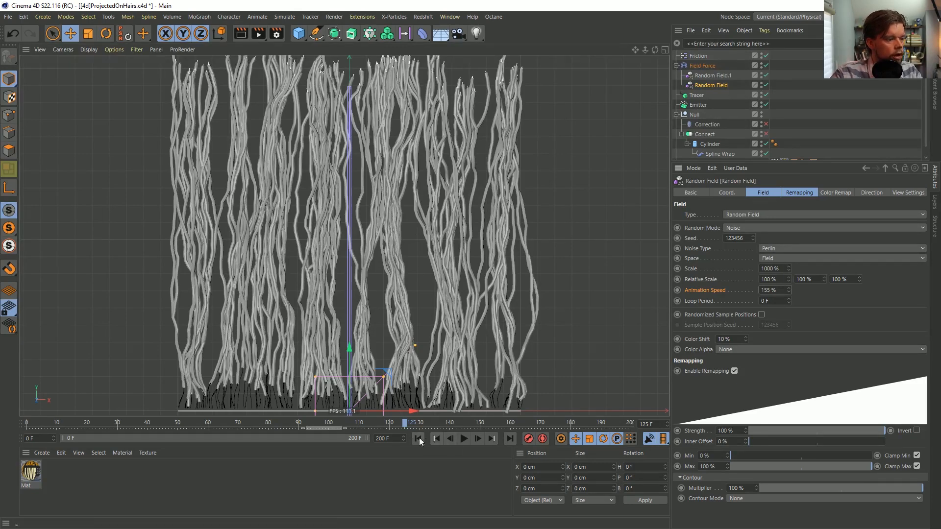
click(465, 440)
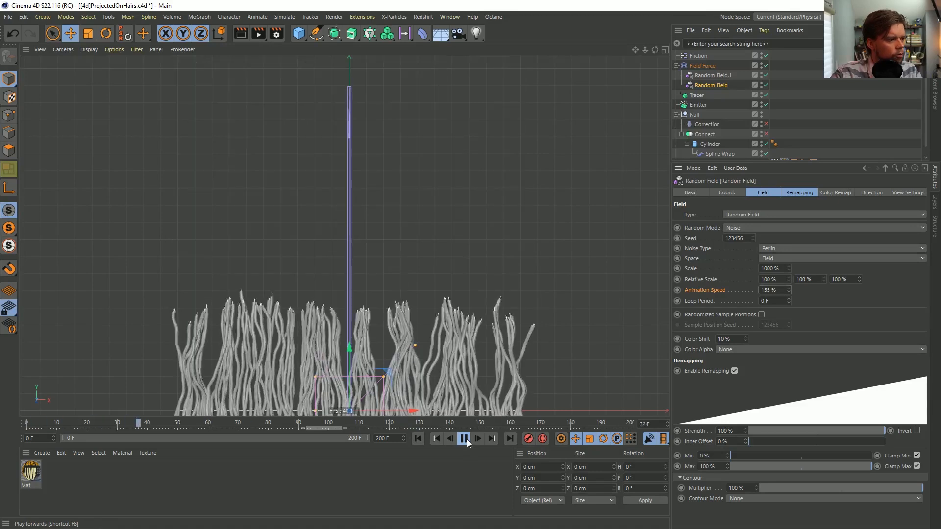
click(466, 439)
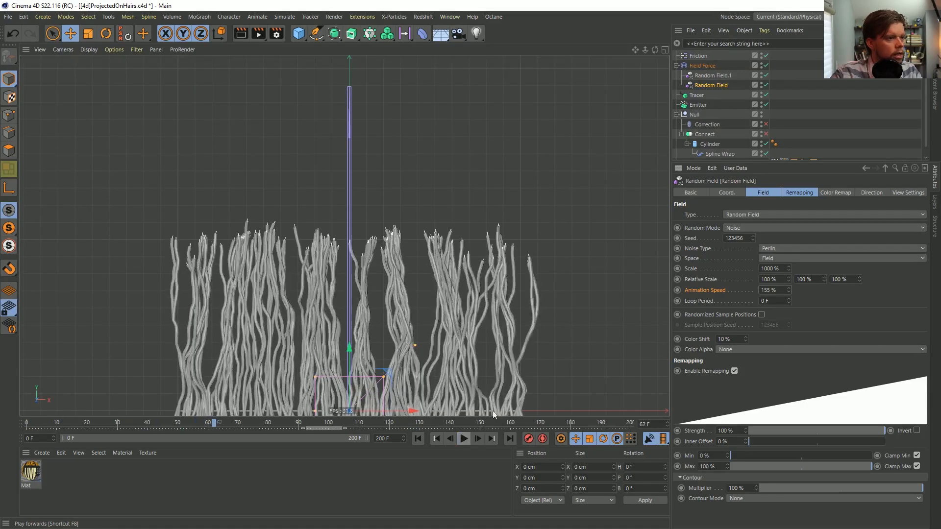
Set the Field Force's velocity type to Change Direction and replay the simulation
click(705, 66)
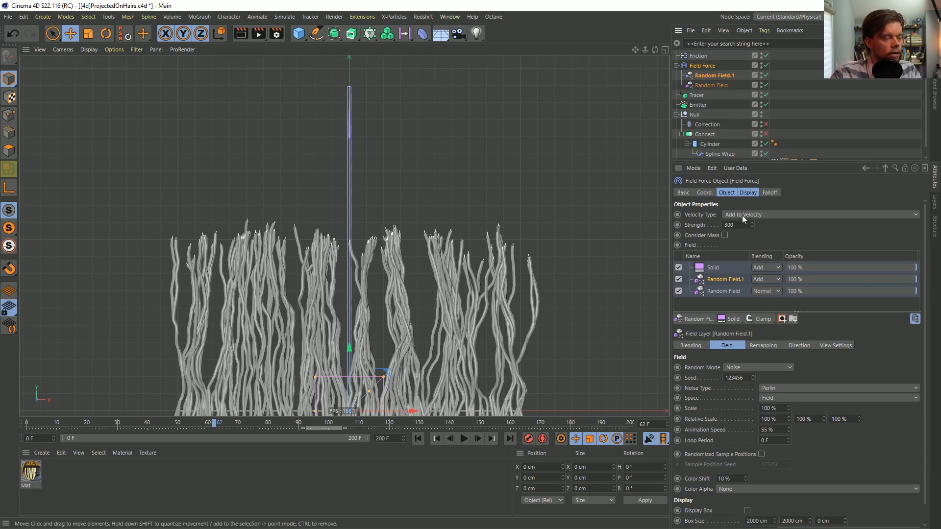
click(757, 216)
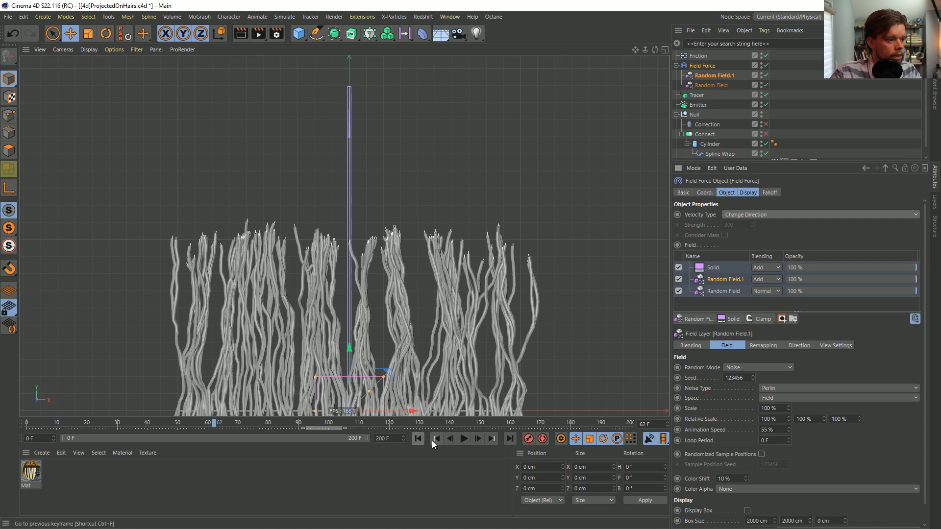
click(464, 438)
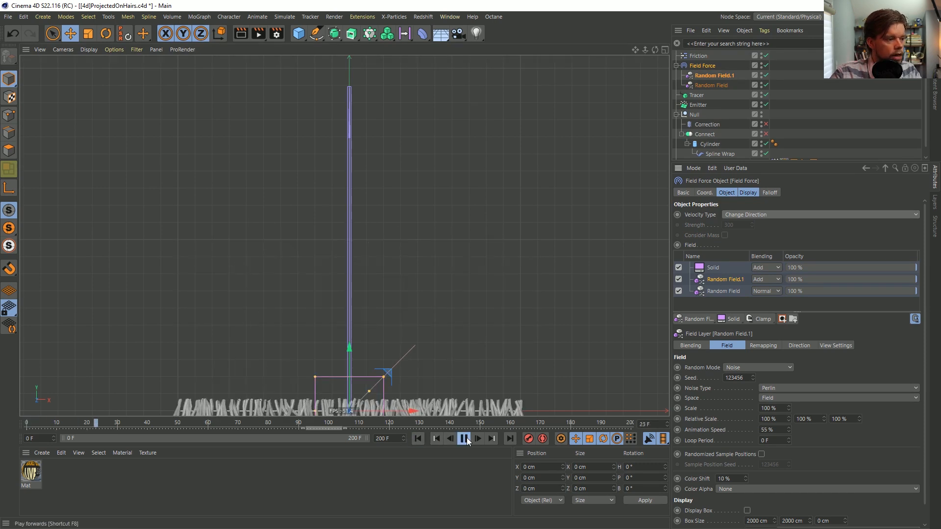
Disable the Friction force and replay the simulation from the start with the Emitter selected
click(706, 105)
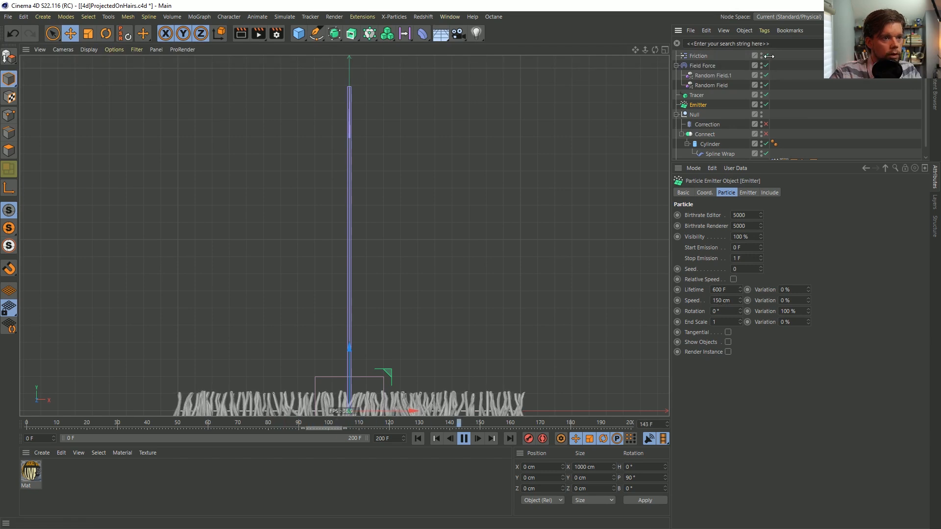
click(418, 439)
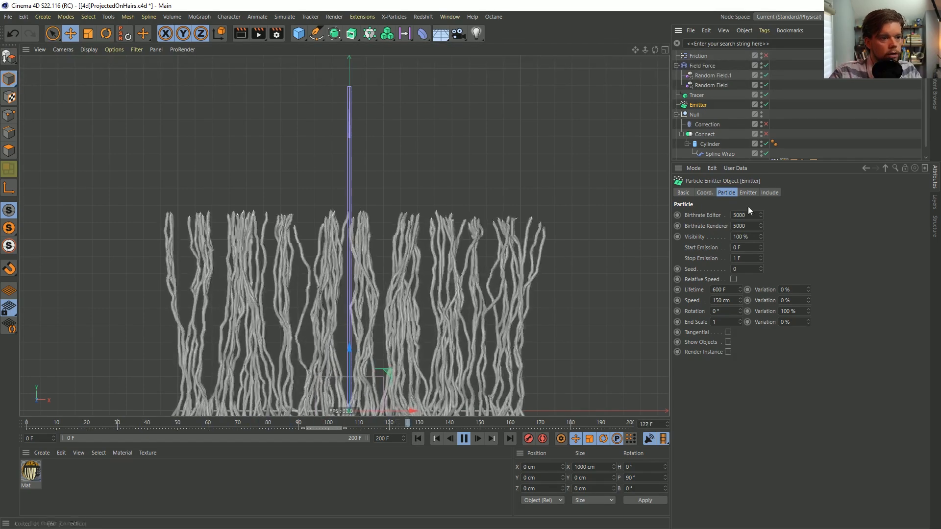
Set the Emitter's particle speed to 500 cm with 55 % variation, restarting the simulation between the changes
click(747, 192)
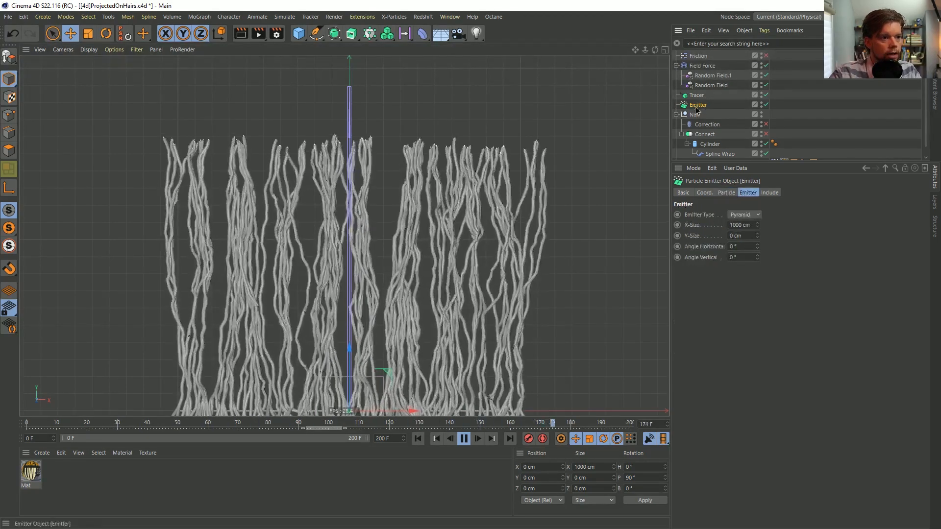
click(727, 193)
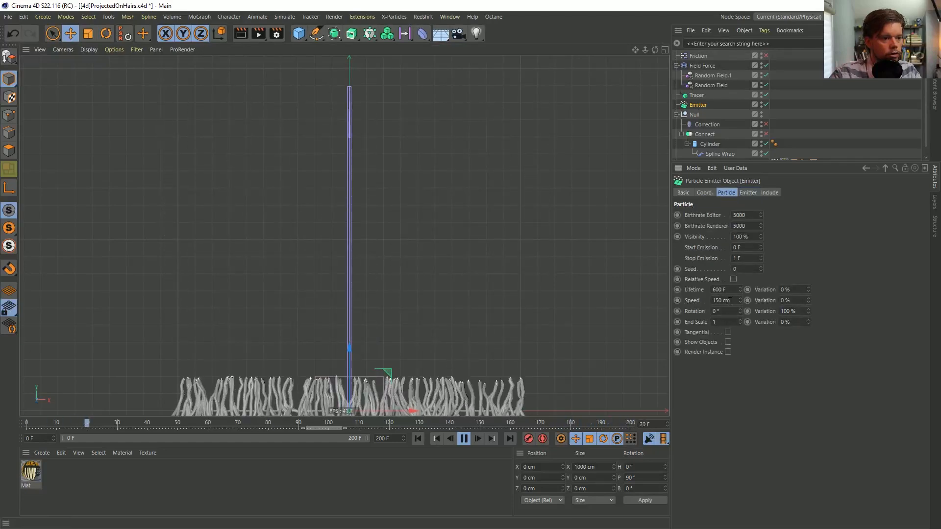
double_click(721, 300)
text(500)
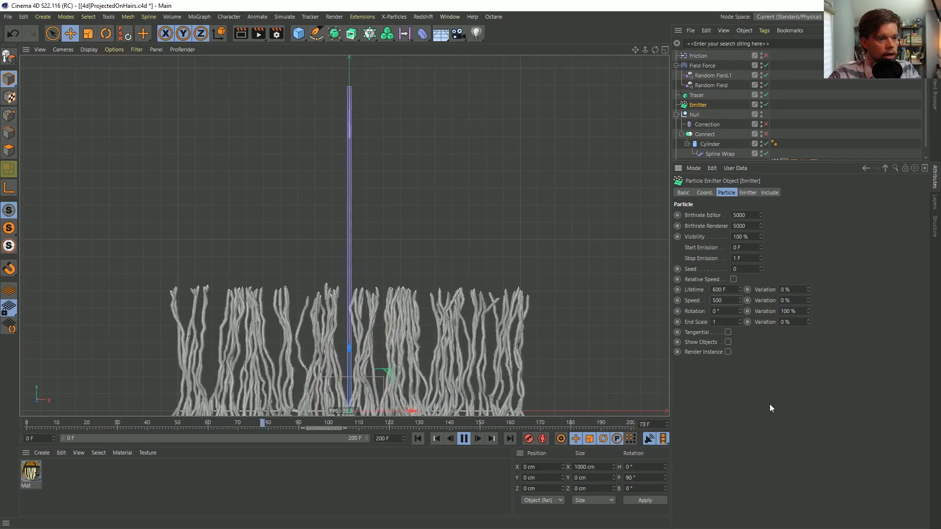
click(418, 439)
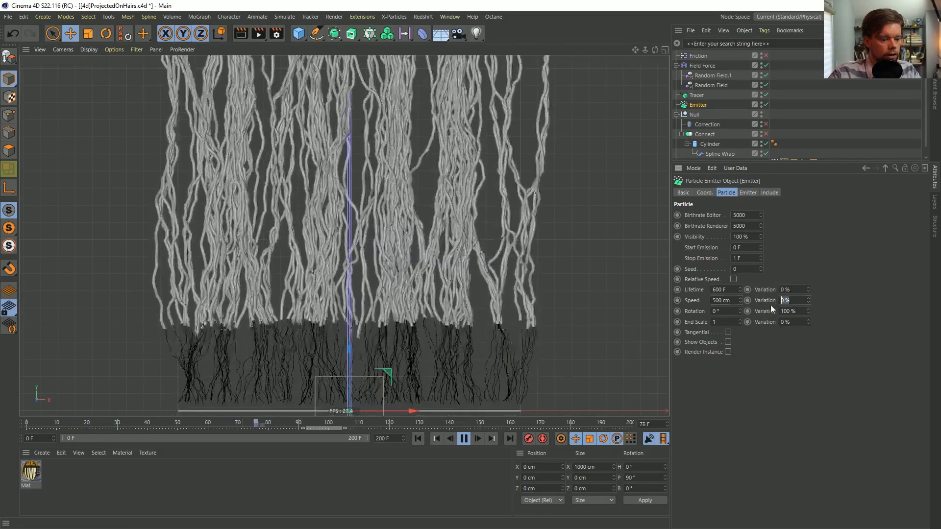
double_click(791, 300)
text(55)
key(Return)
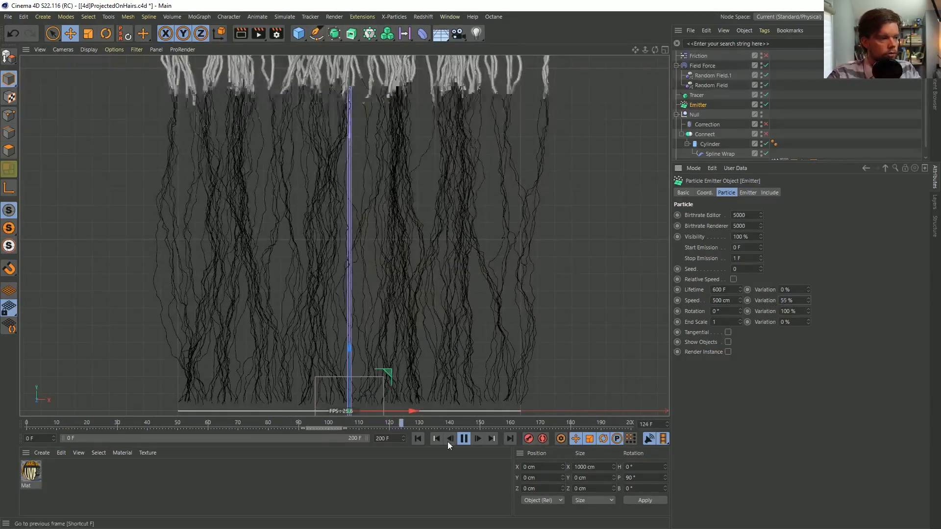
Set the Emitter's particle speed variation to 25 %, replaying the simulation from the start before and after the change
click(418, 438)
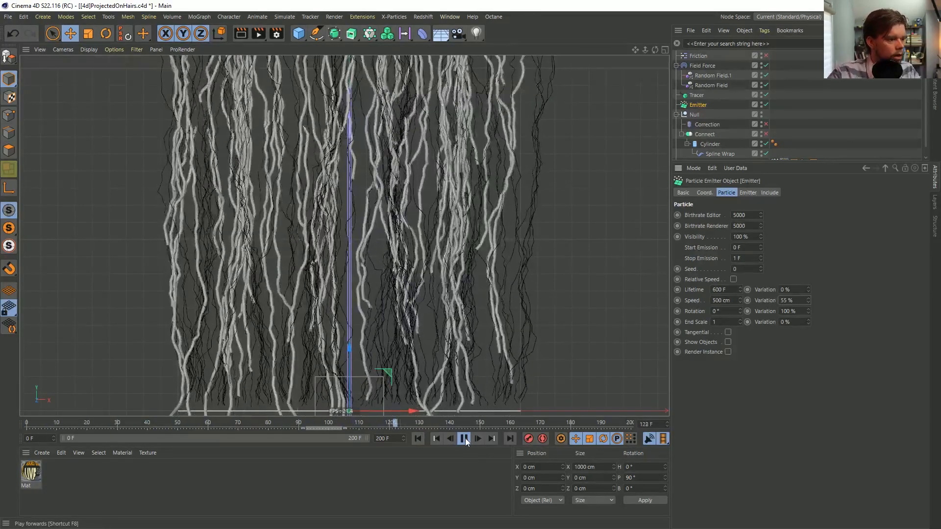
double_click(786, 299)
text(25)
key(Return)
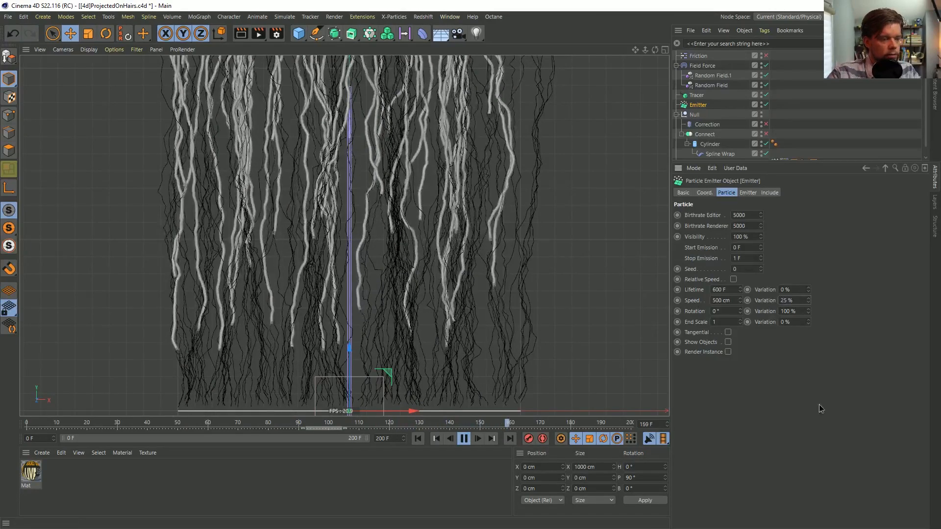
click(418, 439)
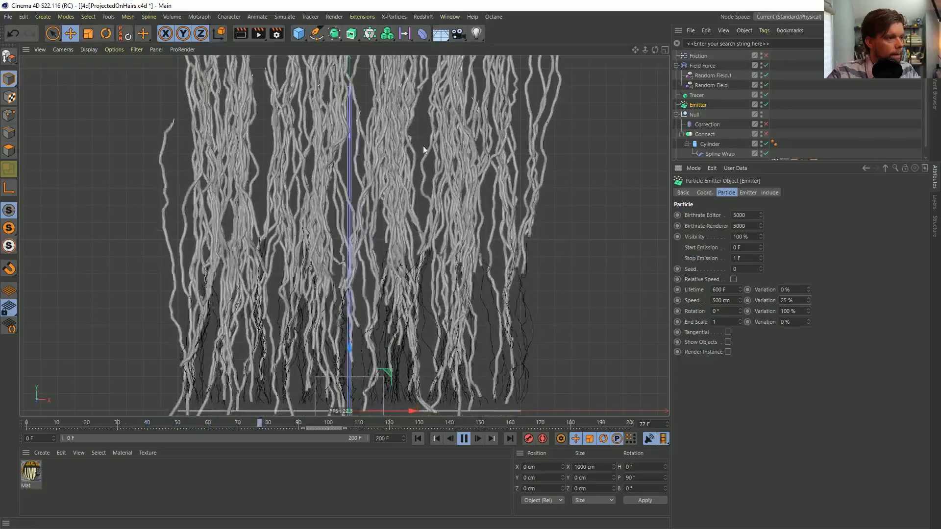
Set the noise scale of Random Field.1 to 500 %
click(713, 75)
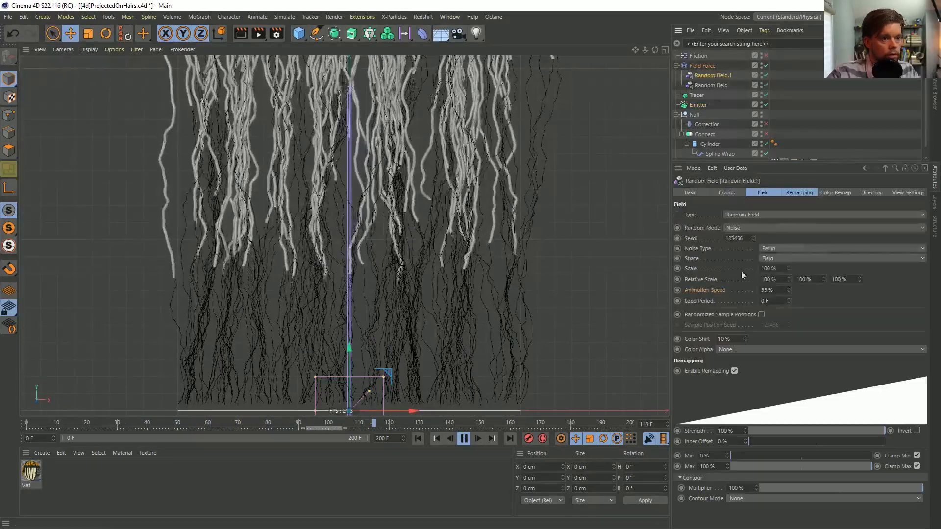
text(500)
key(Return)
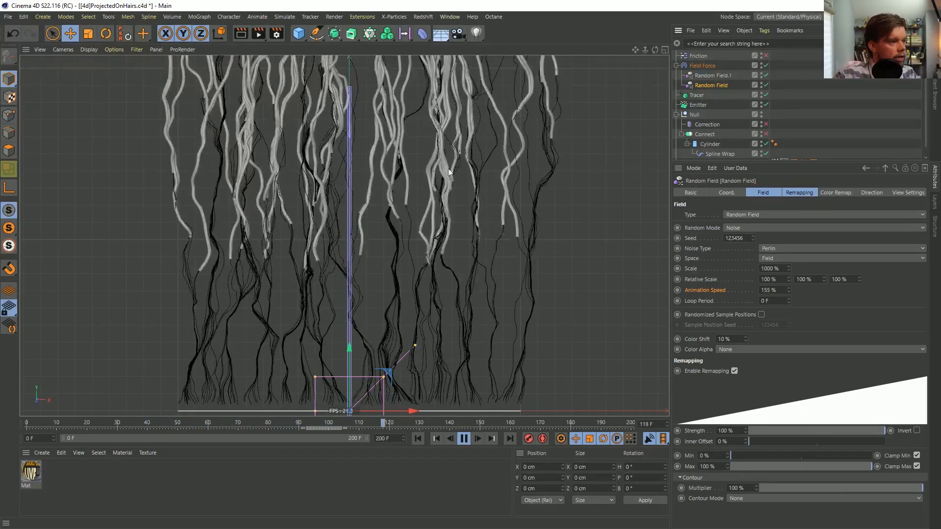
Try lower opacities in the Field Force's field layers, 28.5 % for Random Field and about 22.5 % for Random Field.1
click(703, 65)
drag(830, 291, 823, 291)
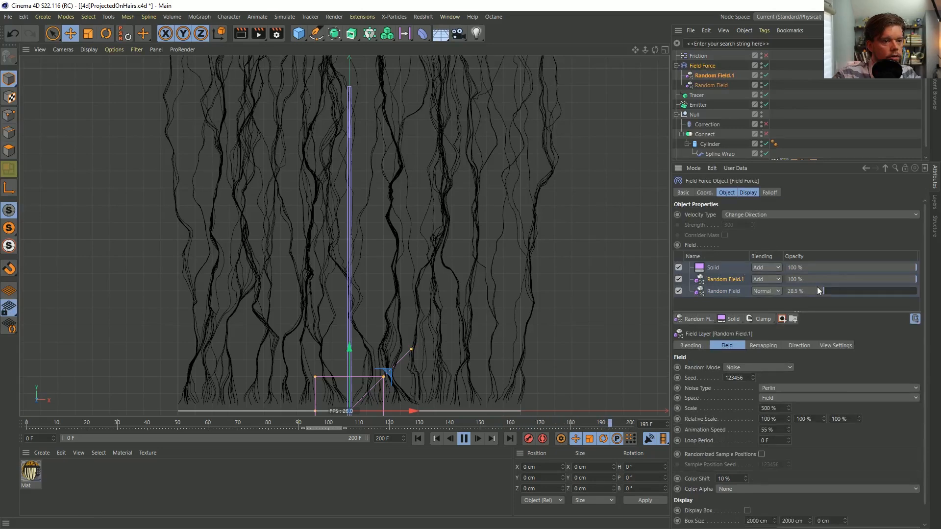
double_click(816, 280)
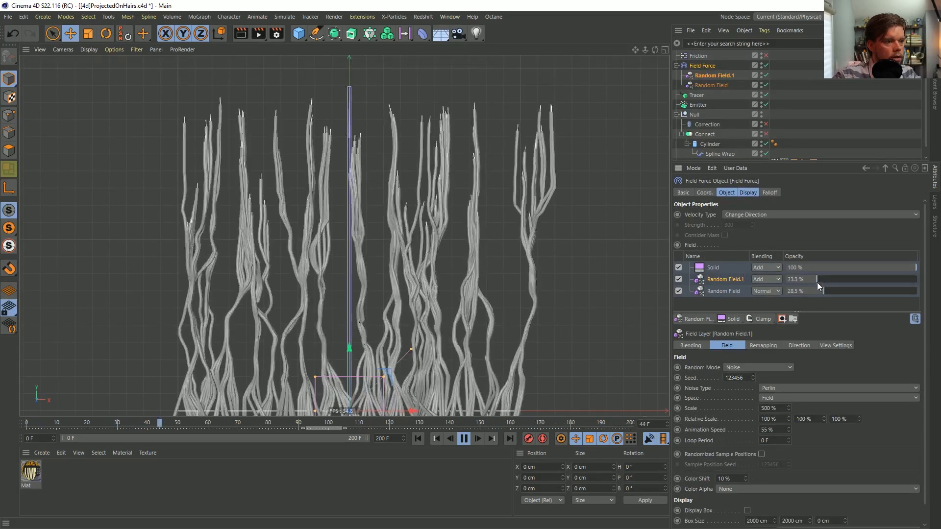
click(822, 290)
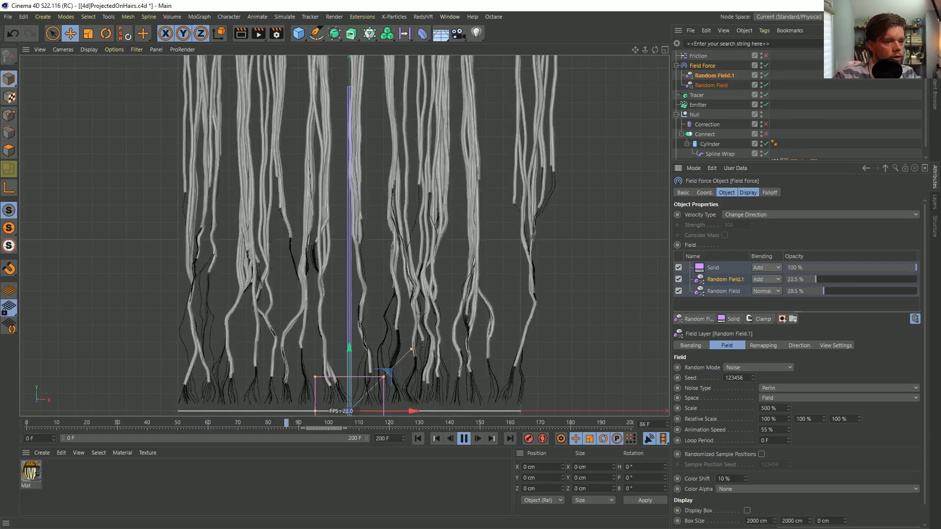
Set both random field layers of the Field Force to 100 % opacity and replay the simulation from the start
drag(823, 291, 917, 279)
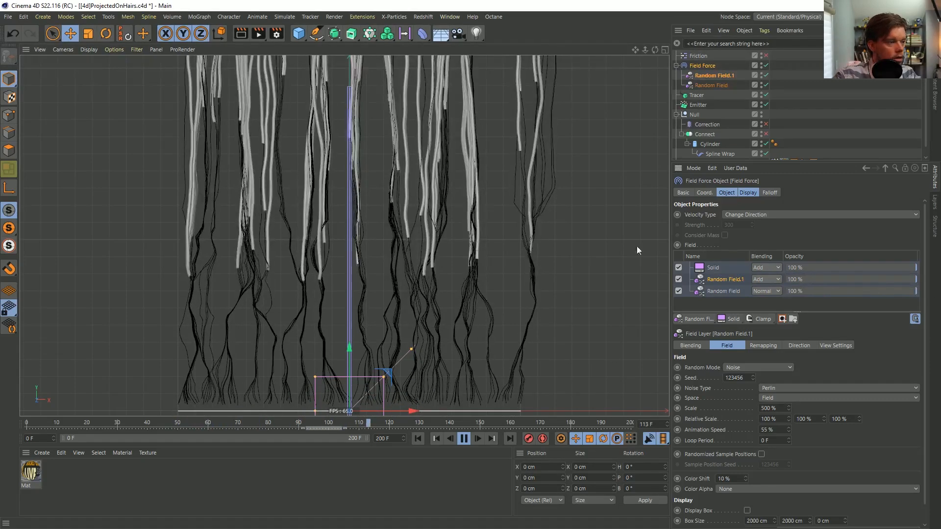
click(420, 440)
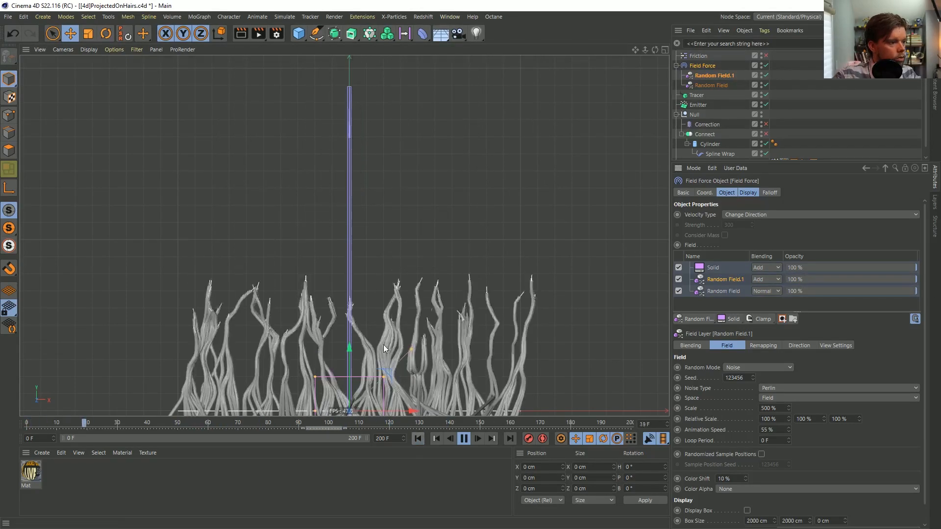
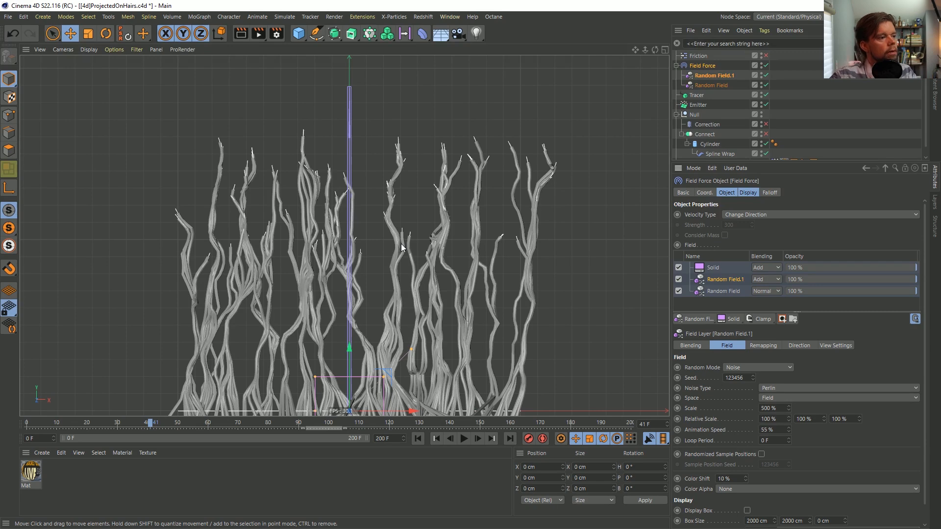
Play back the strand growth and review the field and remapping settings of Random Field.1
click(463, 439)
click(469, 439)
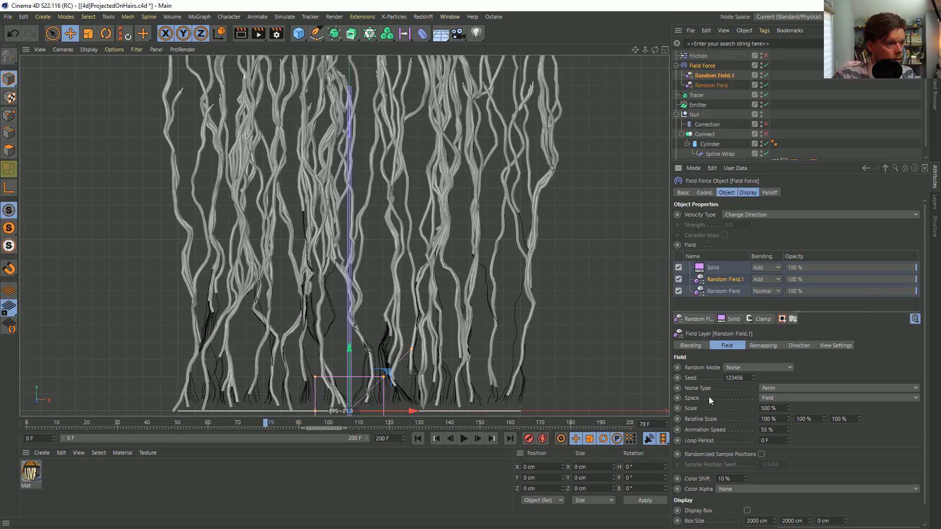
click(465, 439)
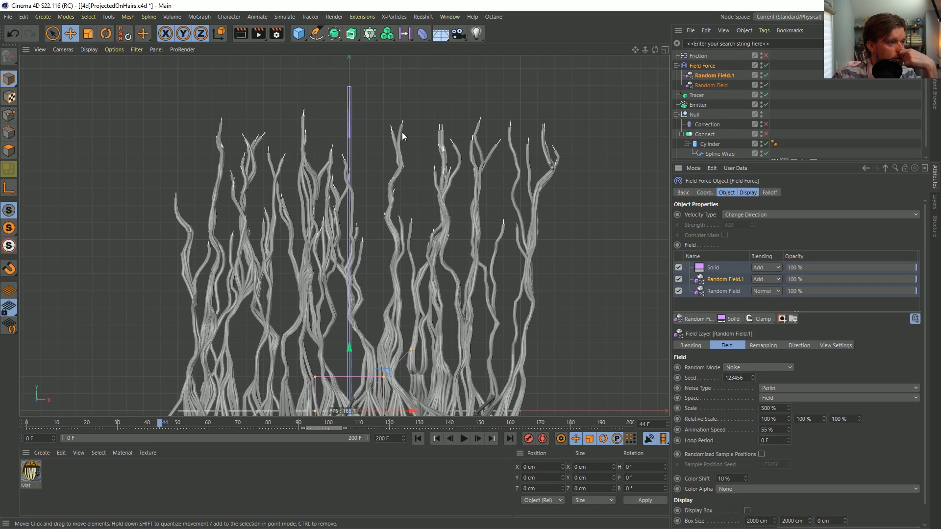
click(720, 77)
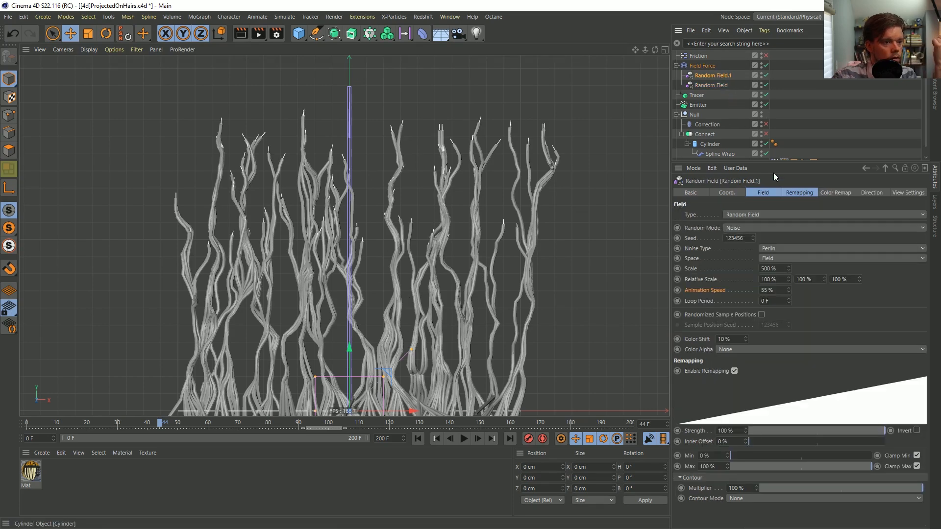
click(771, 192)
click(790, 191)
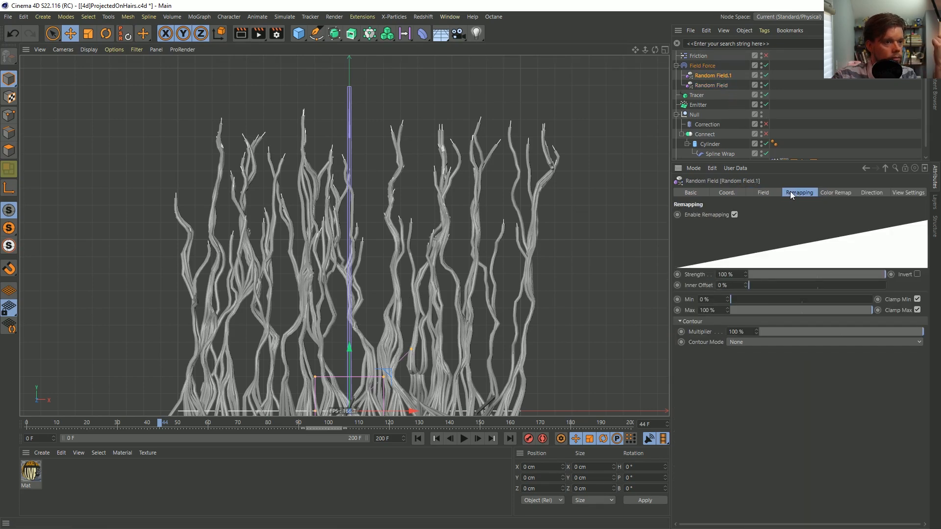
click(772, 191)
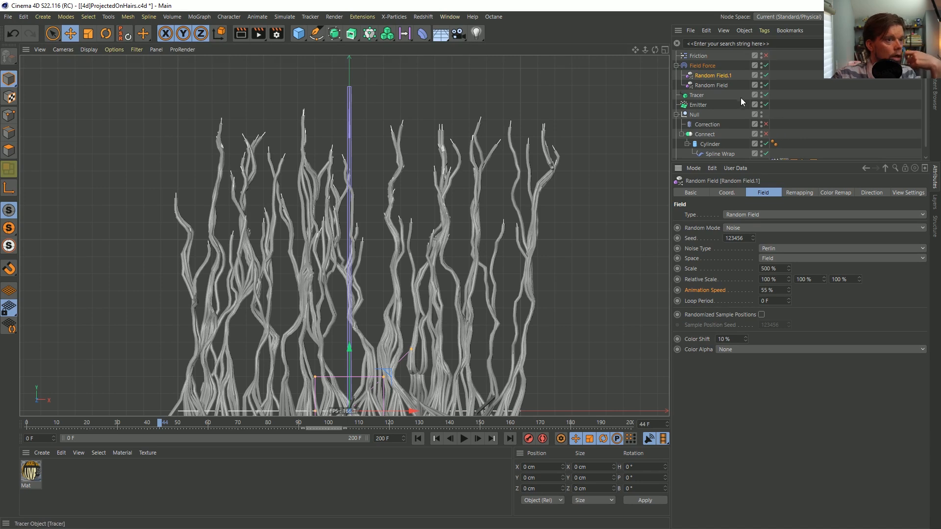
Try animation speeds of 555 % and 1555 % on the original Random Field while playing the simulation
click(722, 86)
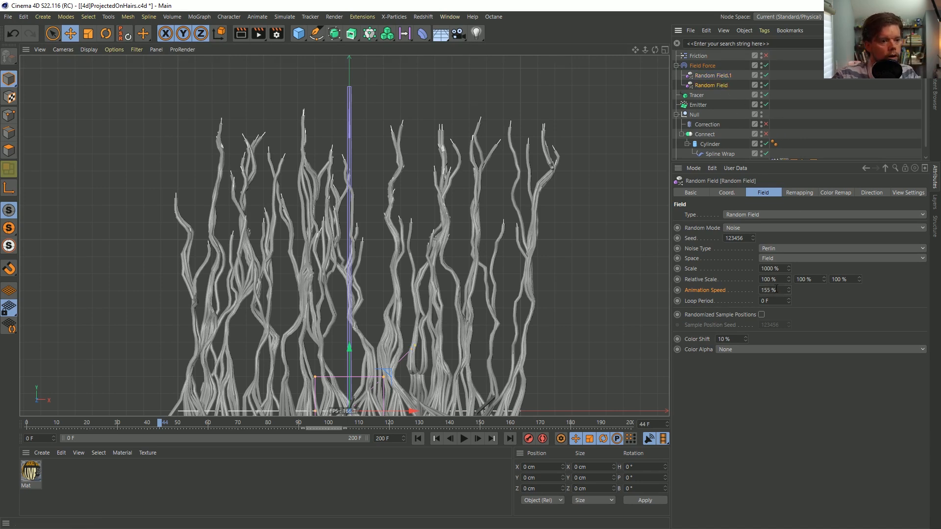
key(Return)
click(463, 438)
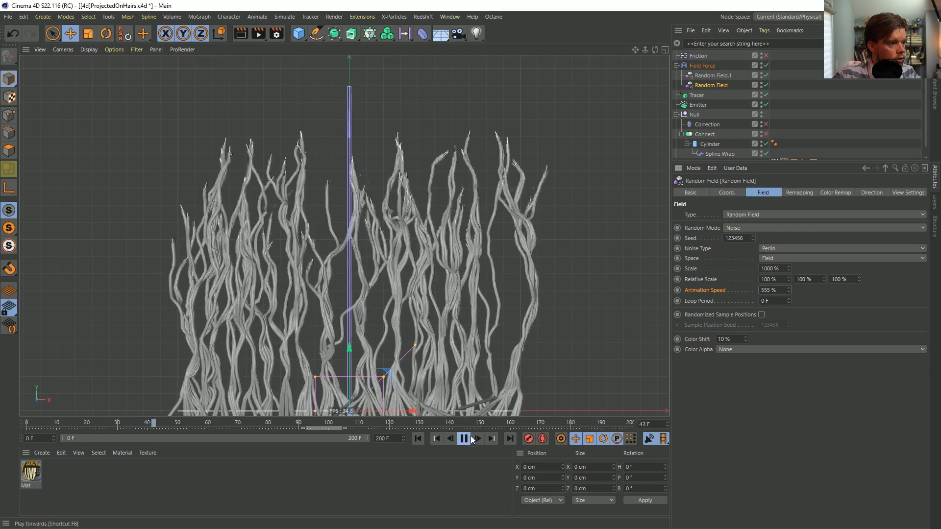
click(761, 290)
text(1)
key(Return)
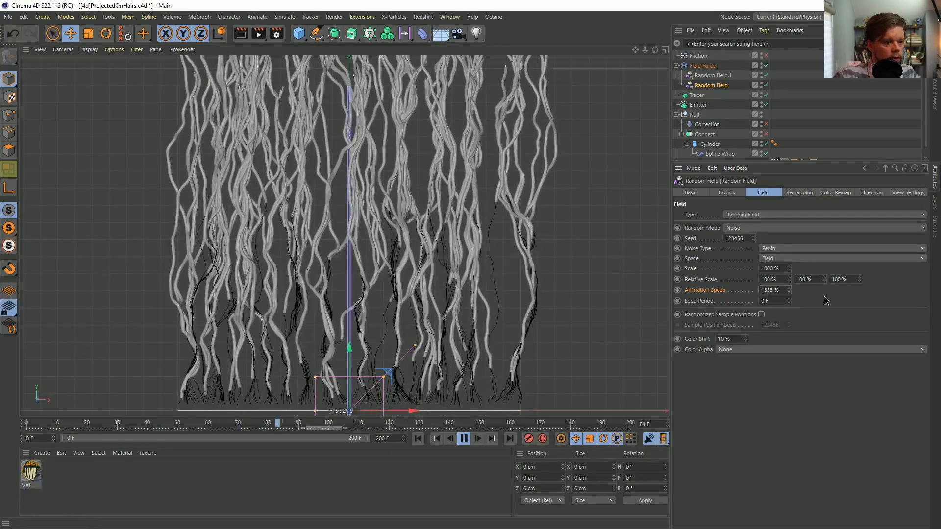
click(422, 440)
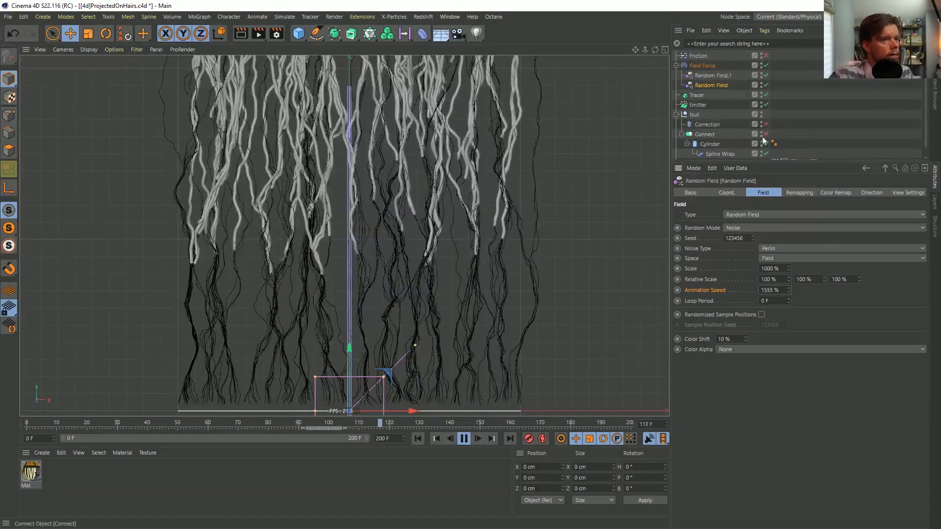
Hide the thin black tracer lines in the viewport and replay the strand growth from the first frame
click(766, 104)
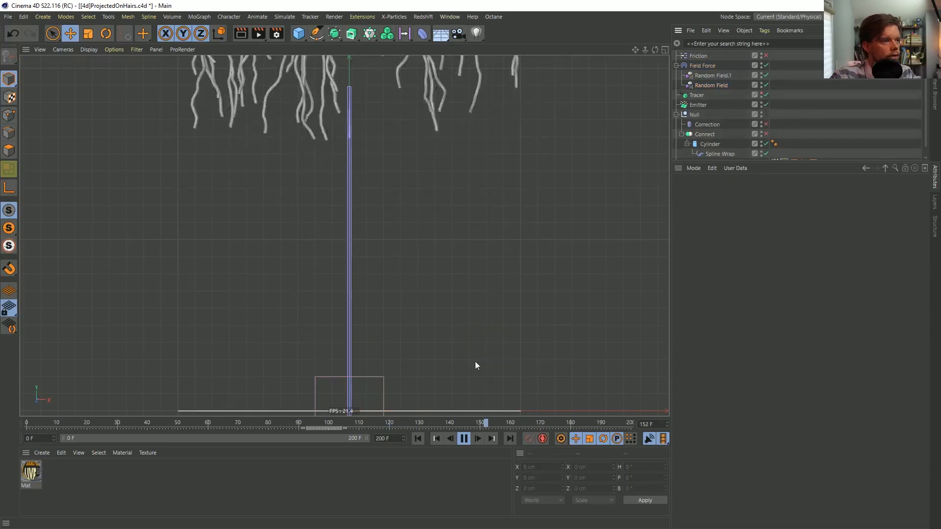
click(418, 438)
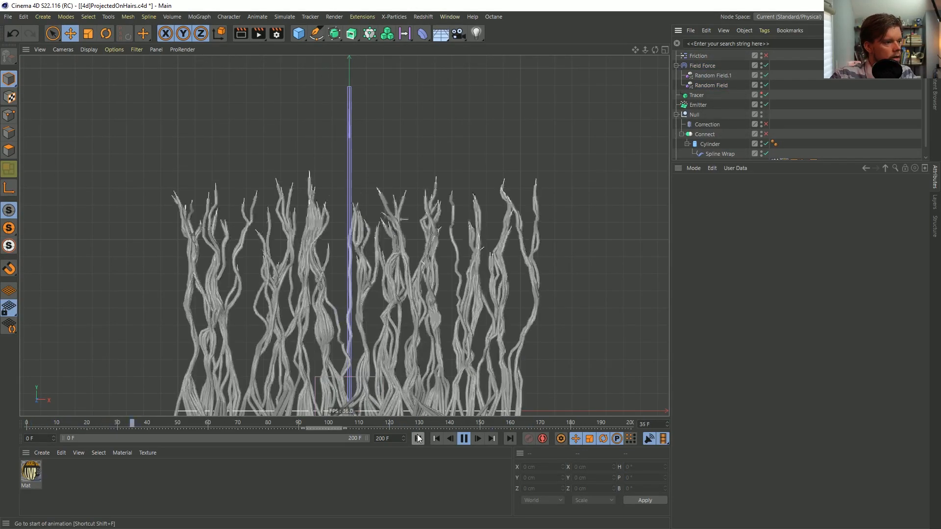
click(417, 438)
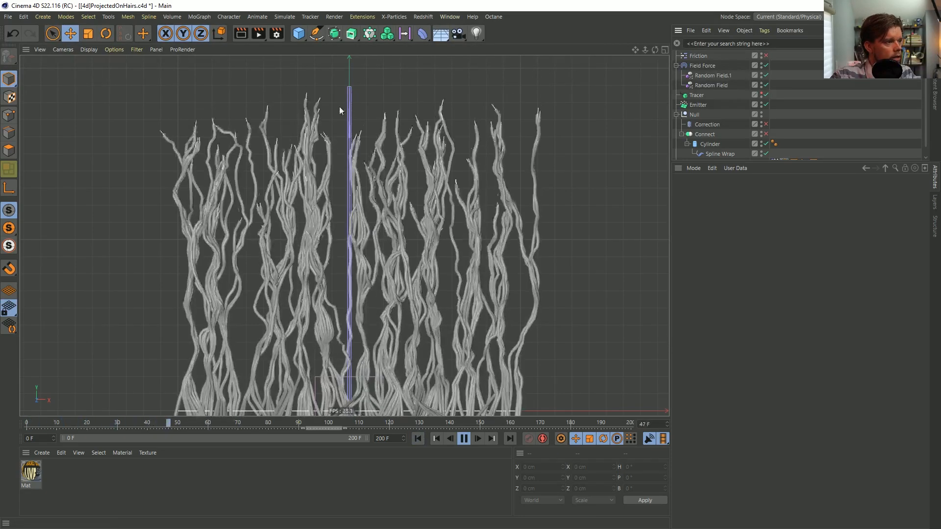
click(418, 438)
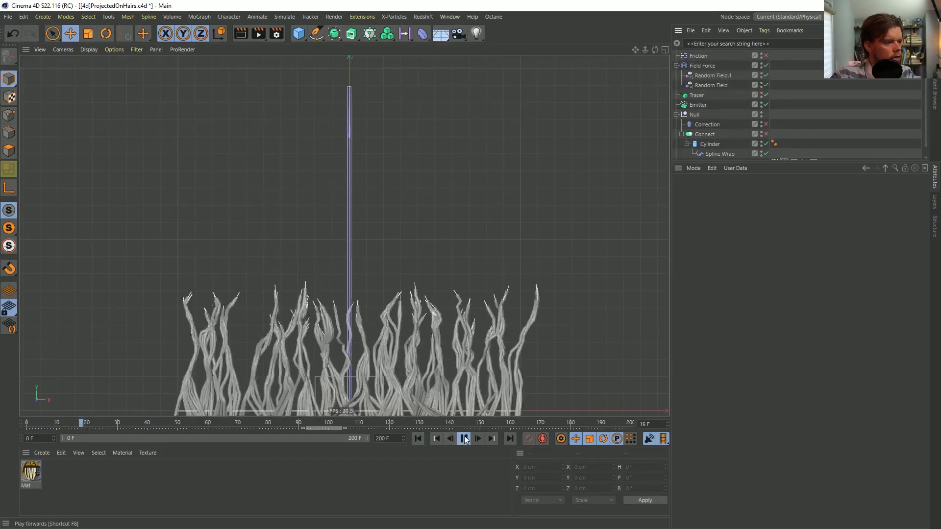
click(464, 438)
Set the Emitter's stop emission to 5 F and play the simulation to check the strands
click(698, 105)
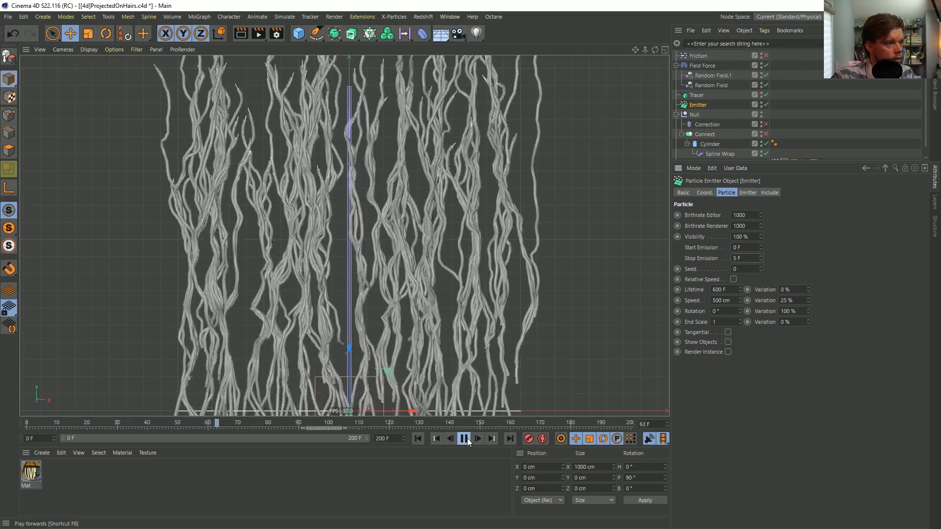
click(464, 438)
click(466, 438)
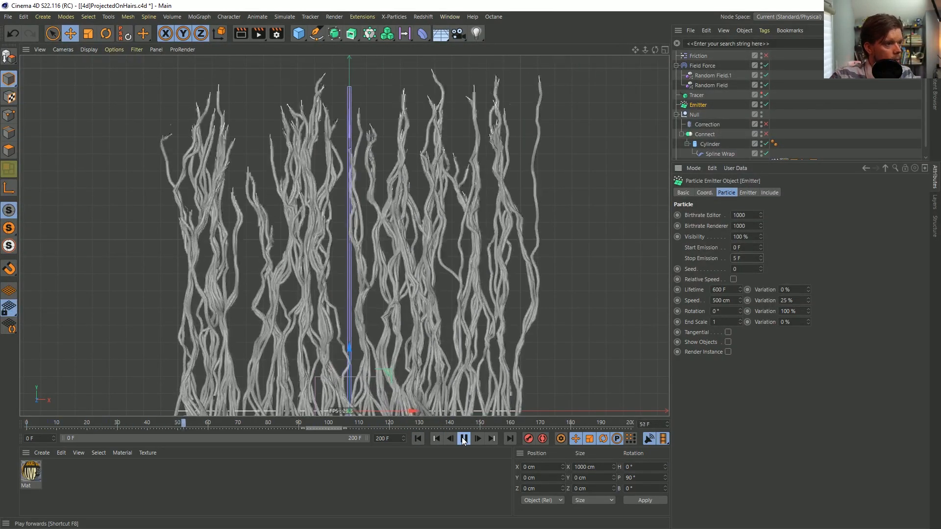
click(464, 440)
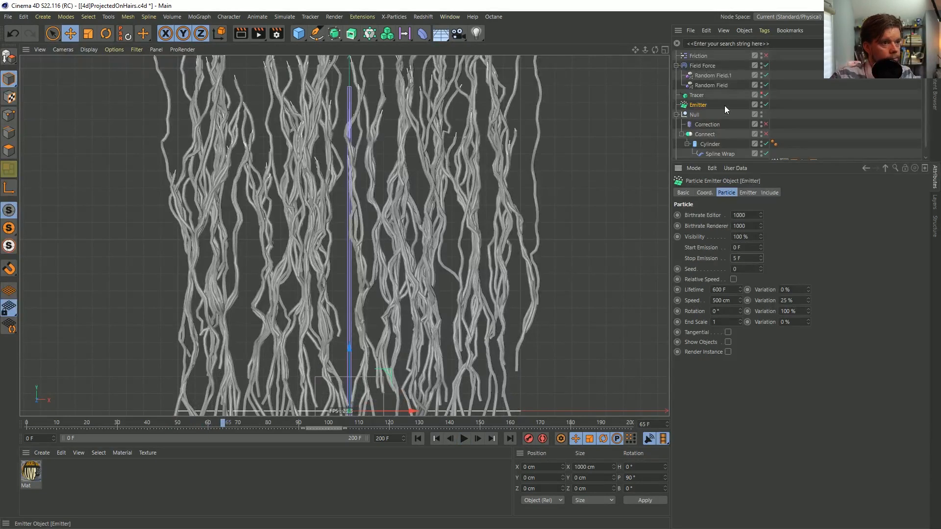
Set the animation speed of Random Field.1 to 555 % and replay the strand growth in a wider view
click(716, 75)
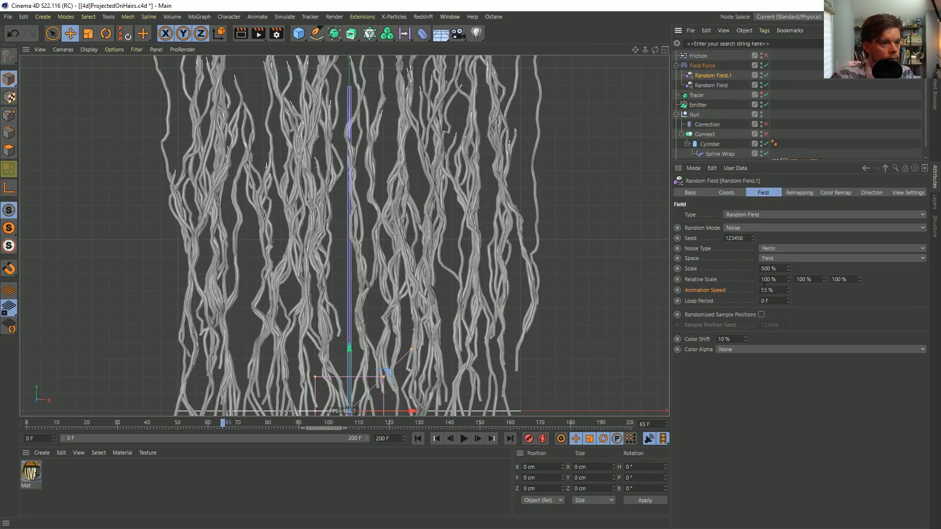
click(464, 439)
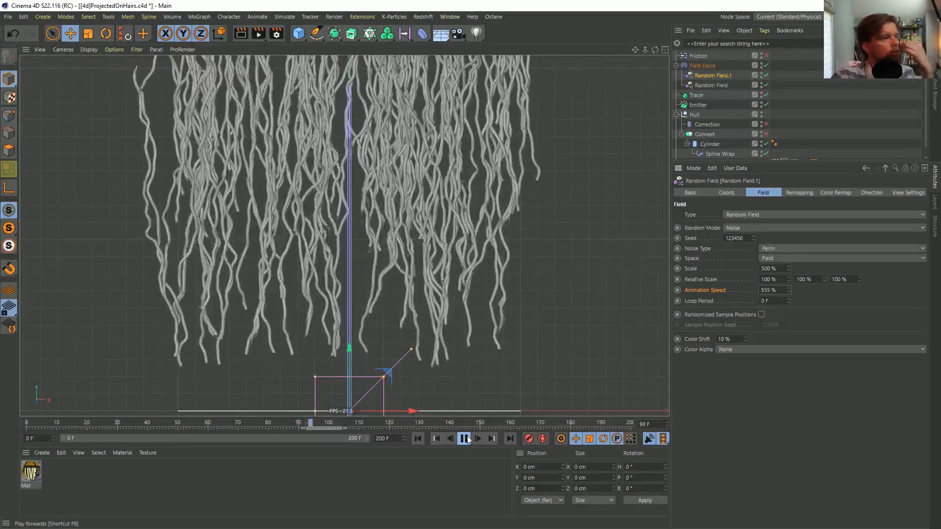
click(418, 439)
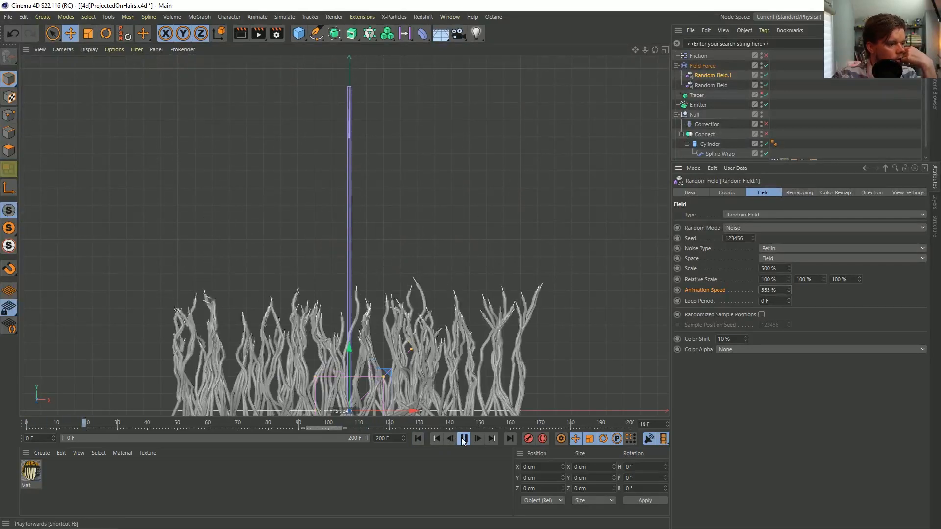
click(462, 442)
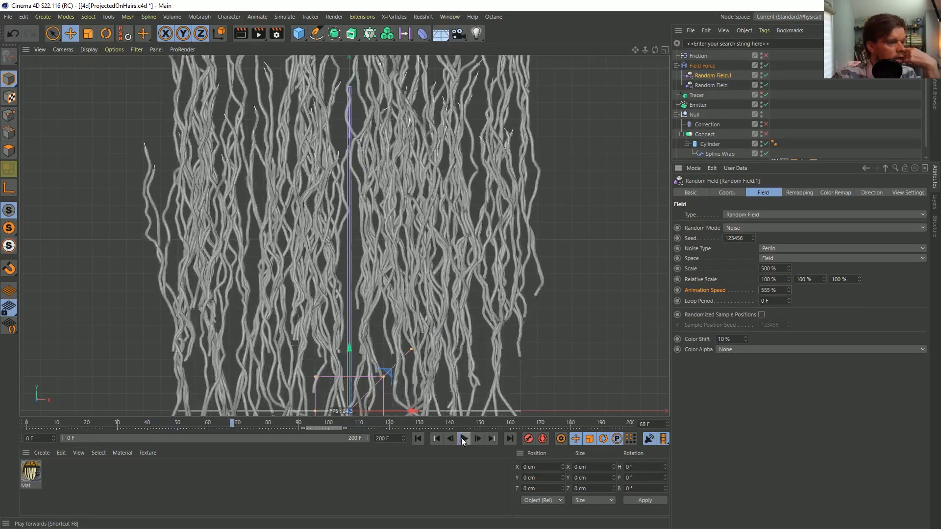
click(418, 439)
alt+right_drag(513, 291, 493, 291)
click(465, 439)
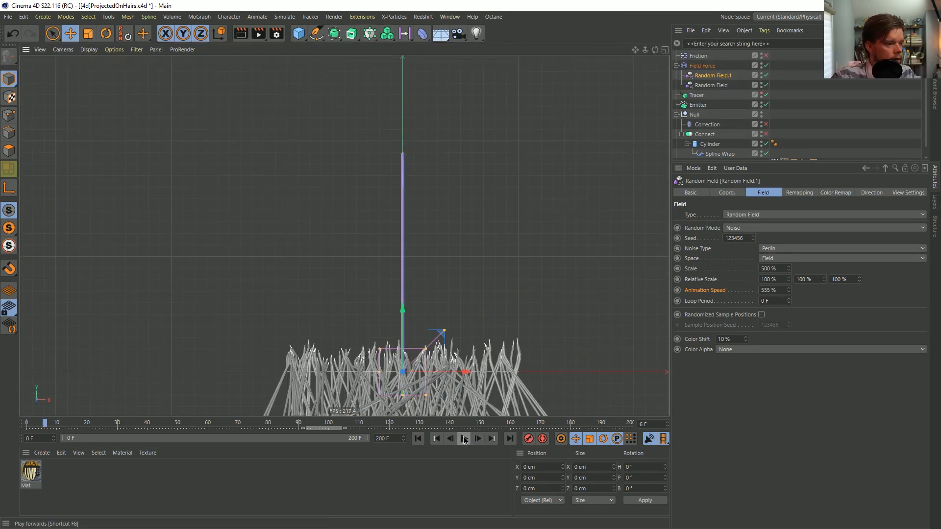
click(465, 440)
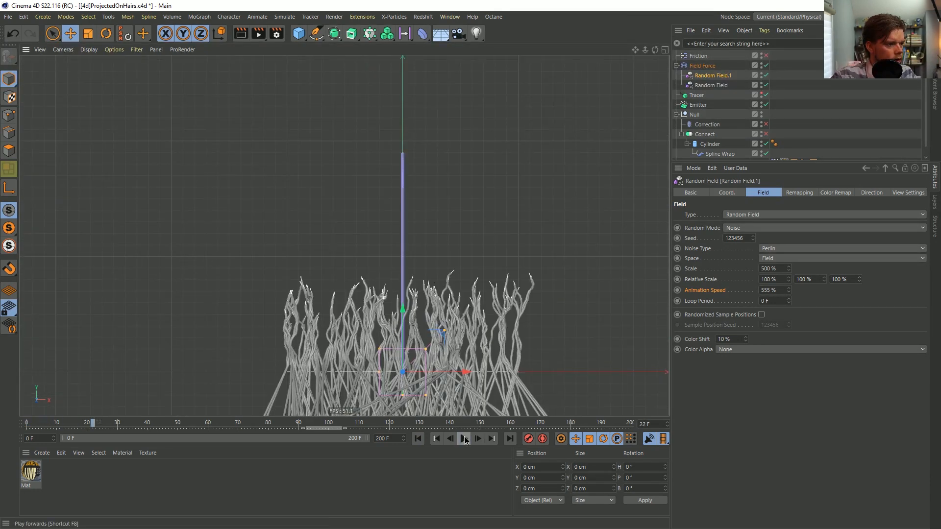
click(464, 439)
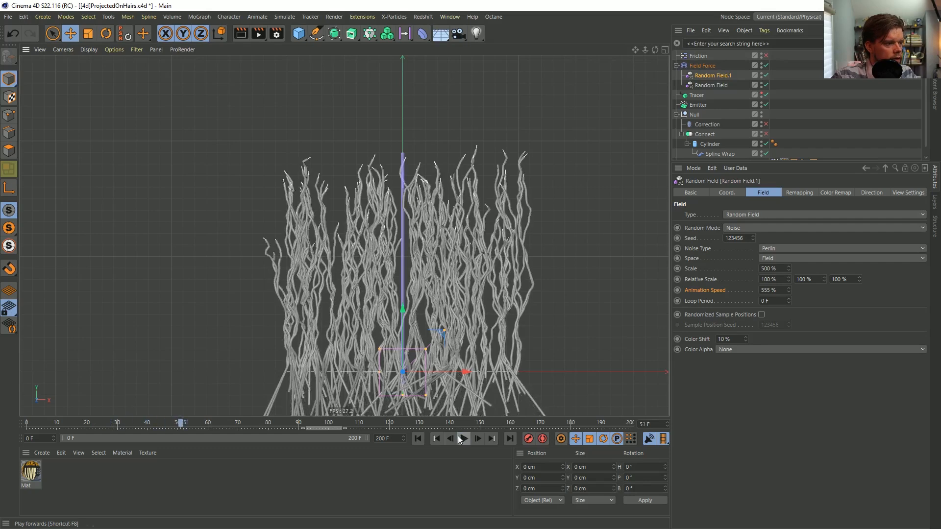
click(420, 439)
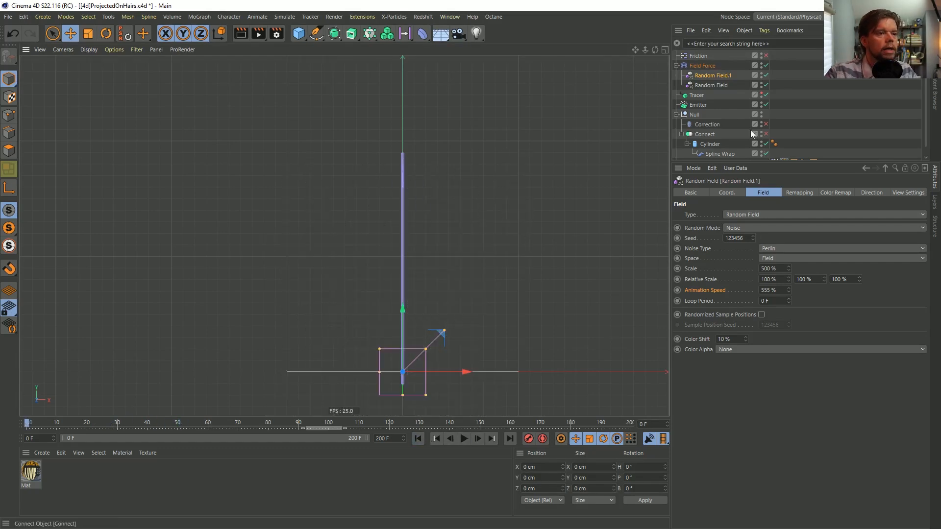
Set the Emitter's editor and renderer birthrates to 5000 and stop emission to 1 F, and play the simulation
click(702, 102)
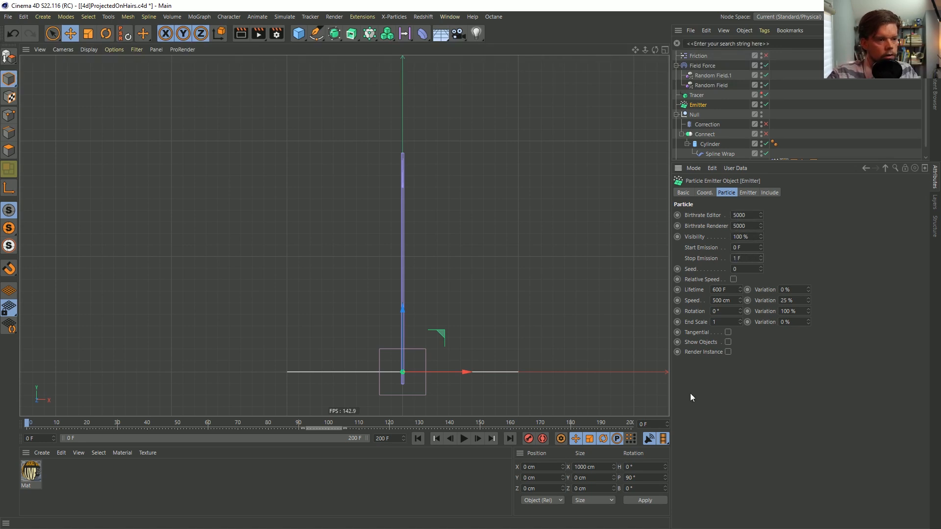
click(460, 440)
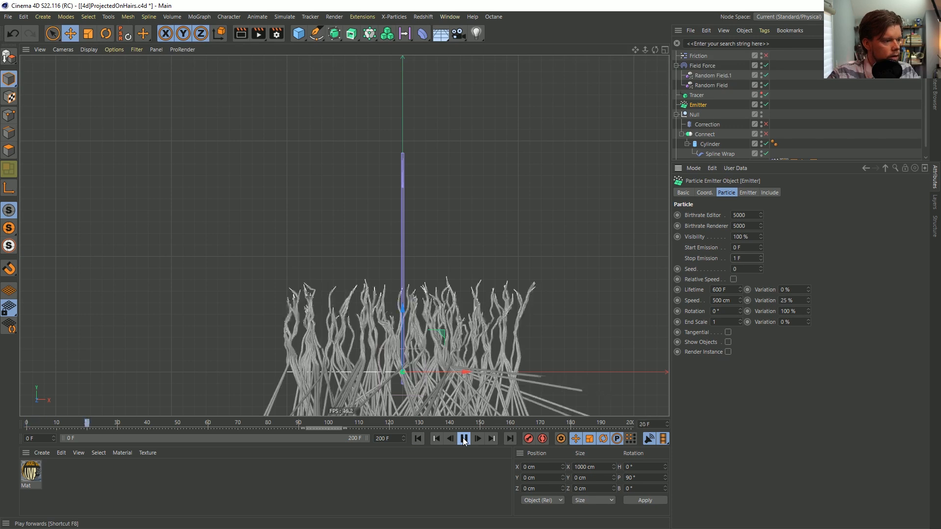
click(417, 439)
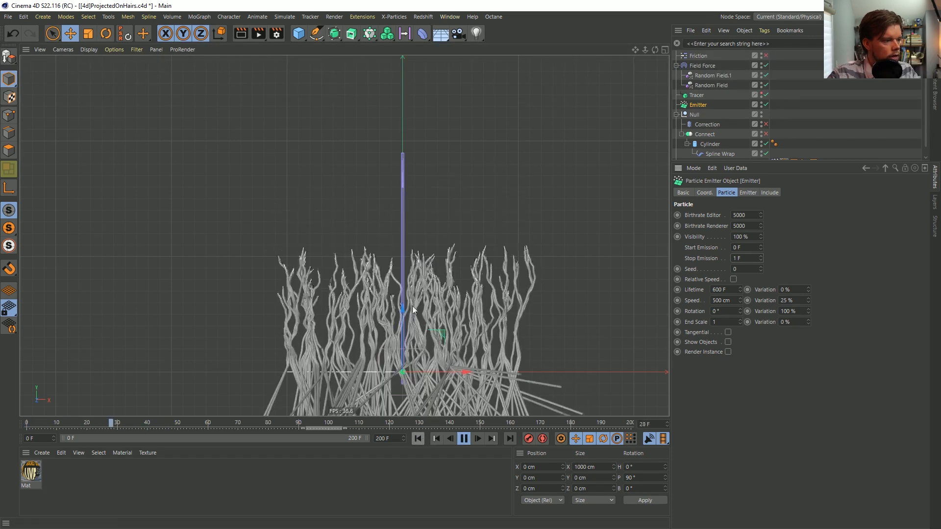
click(464, 439)
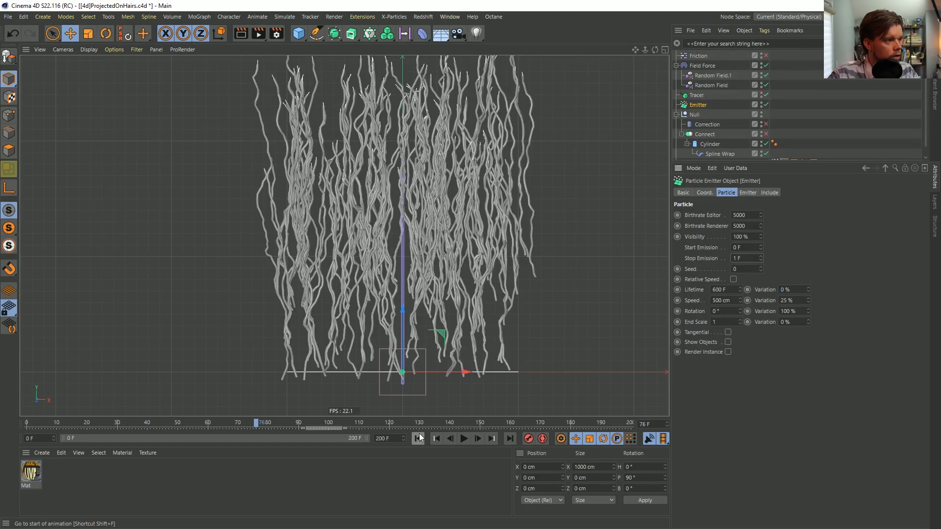
Set the noise scale of Random Field.1 to 1111 % and replay the simulation from the start
click(709, 76)
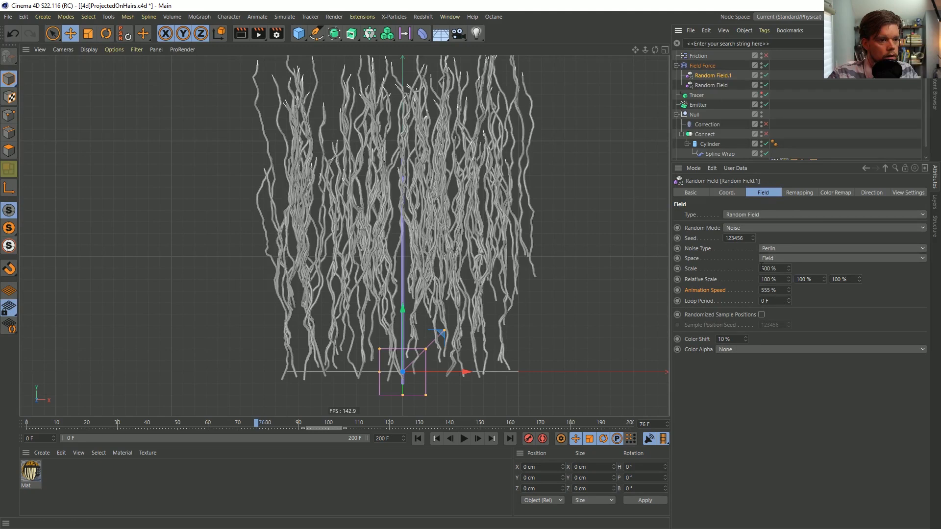
text(11)
click(418, 439)
click(464, 438)
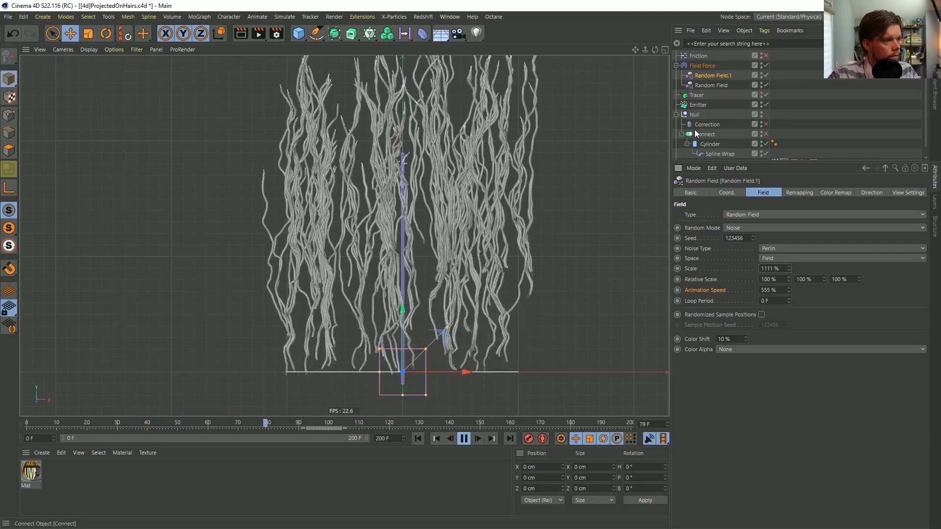
Set the original Random Field's scale to 3000 % and animation speed to 3333 %, replay the simulation and return to frame 0
click(711, 86)
drag(766, 268, 759, 268)
text(3)
double_click(773, 290)
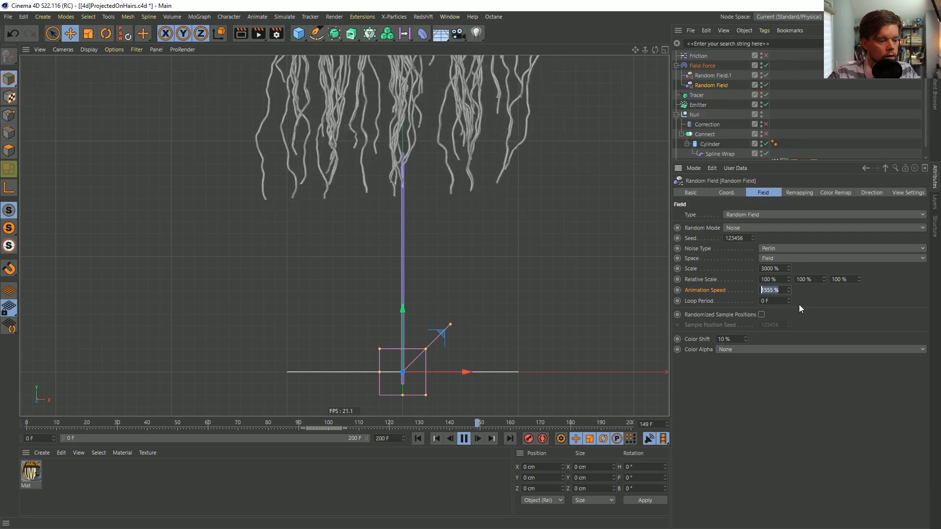
text(3333)
key(Return)
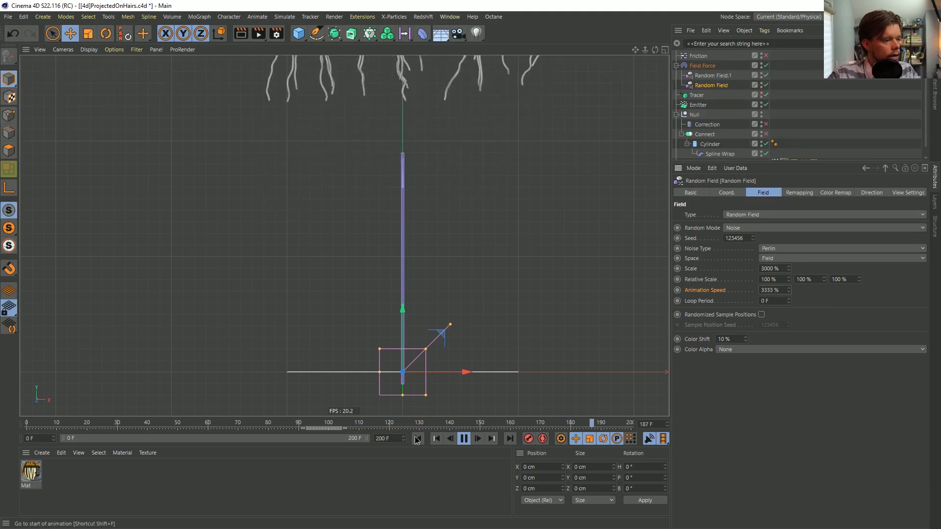
click(417, 439)
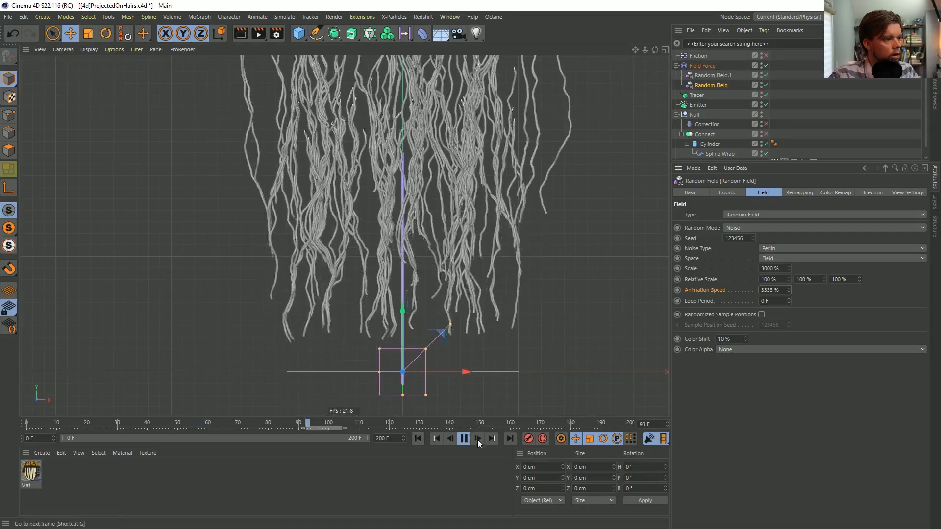
click(464, 438)
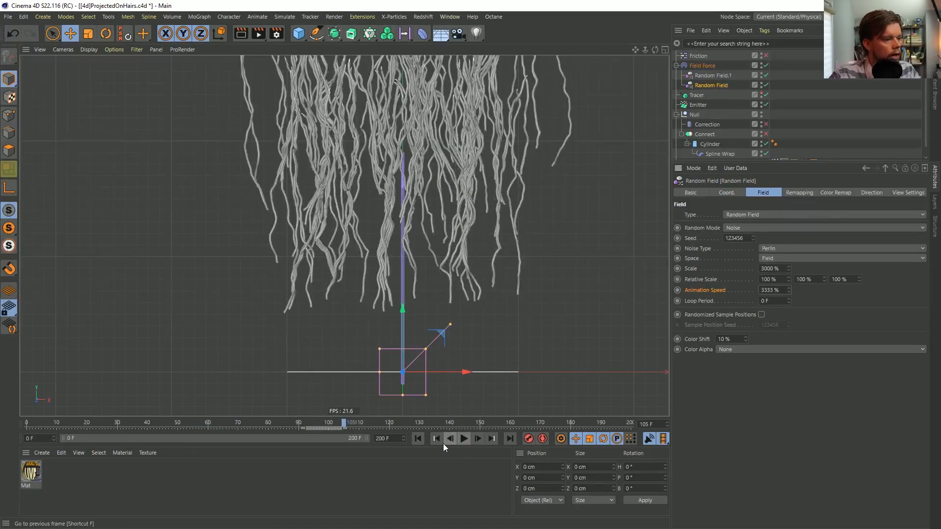
click(417, 439)
scroll(454, 225, up, 3)
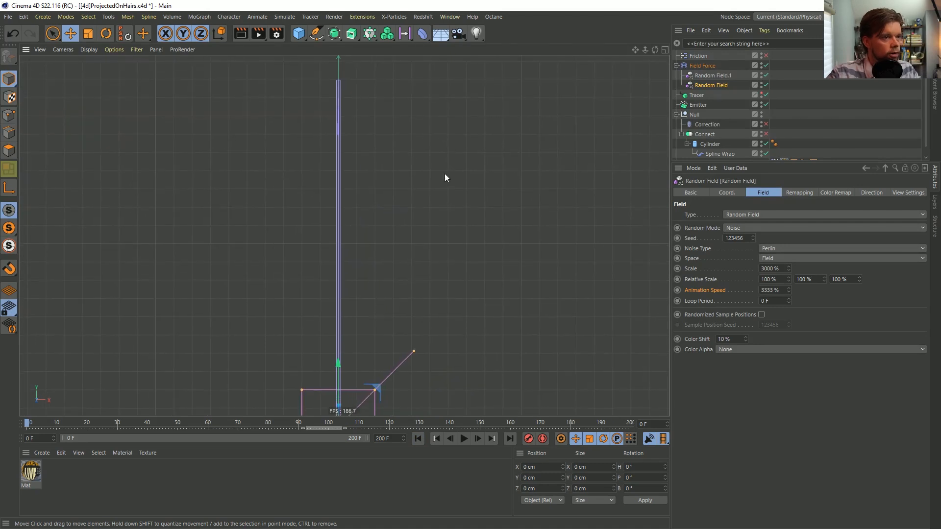
Clear the selection, play the simulation to frame 68 and examine the strand shapes up close and as a whole
click(807, 121)
click(761, 152)
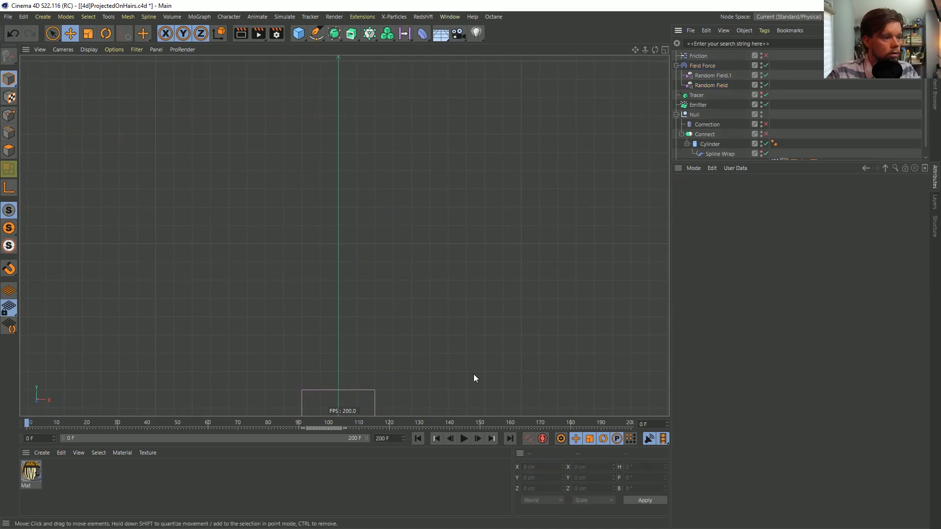
click(463, 438)
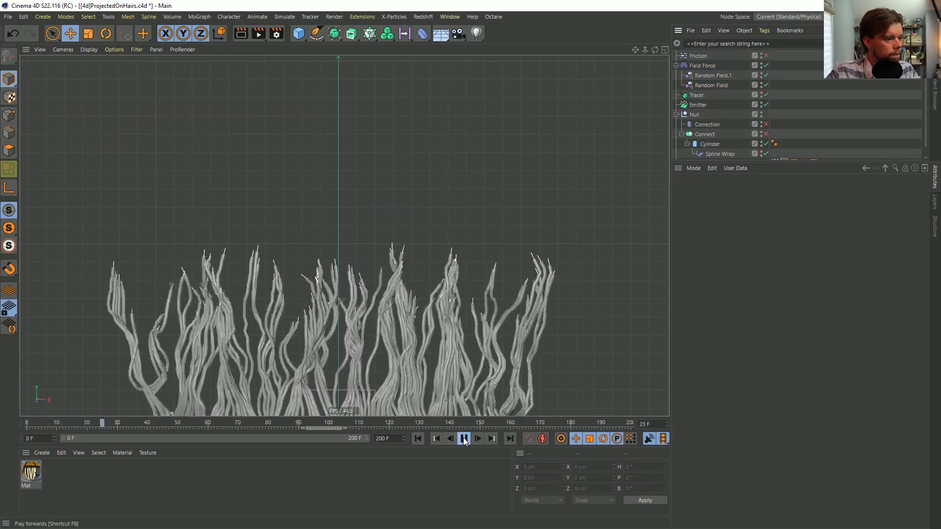
click(465, 439)
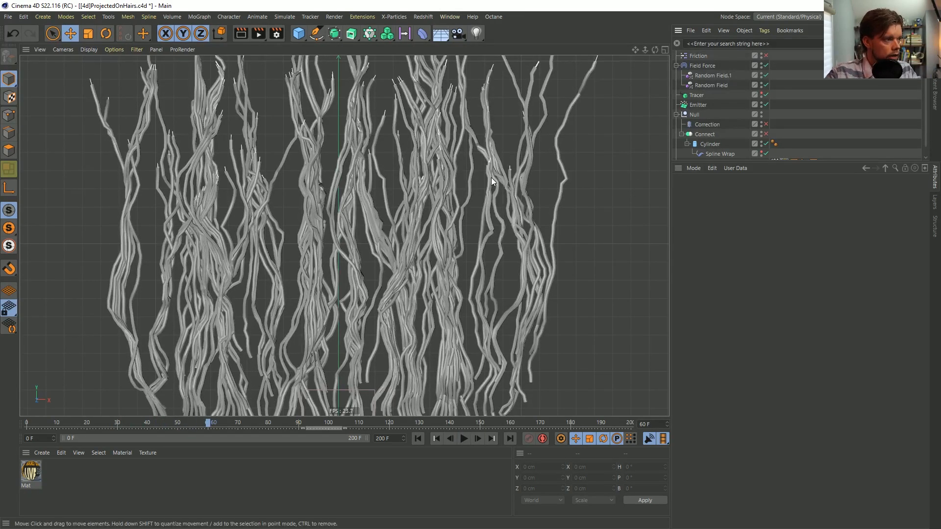
click(463, 438)
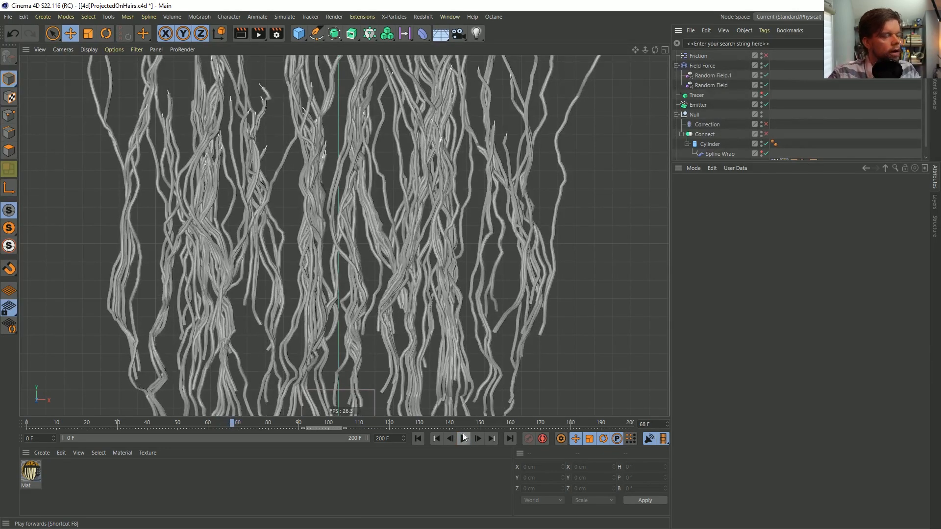
scroll(432, 240, down, 5)
scroll(448, 225, up, 8)
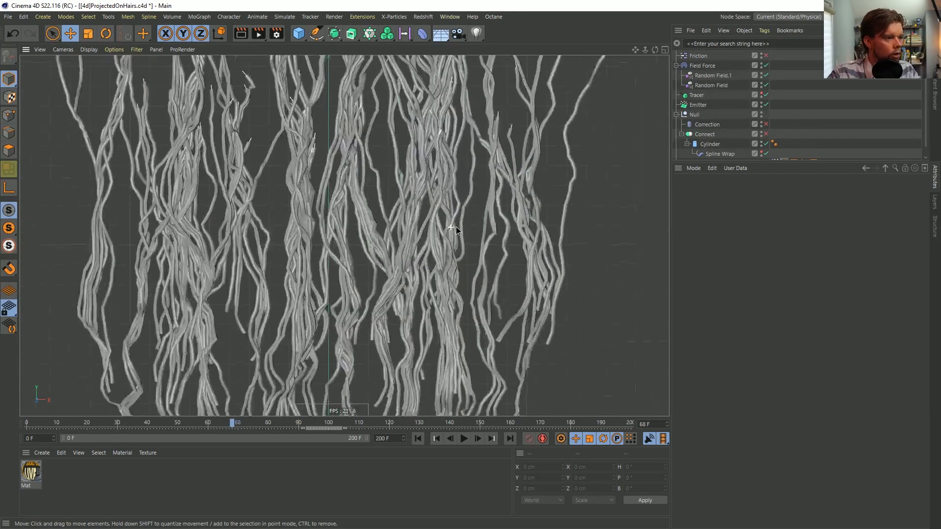
alt+middle_drag(467, 234, 472, 227)
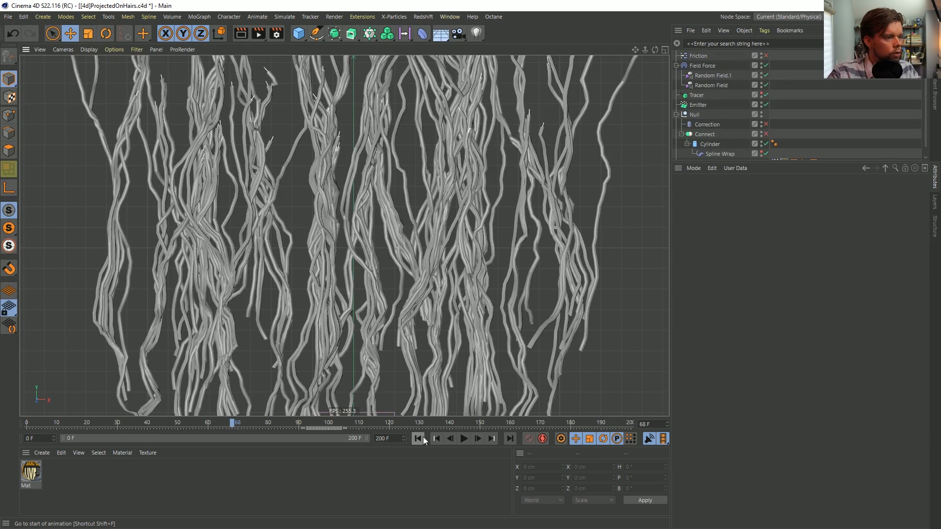
alt+right_drag(406, 217, 374, 215)
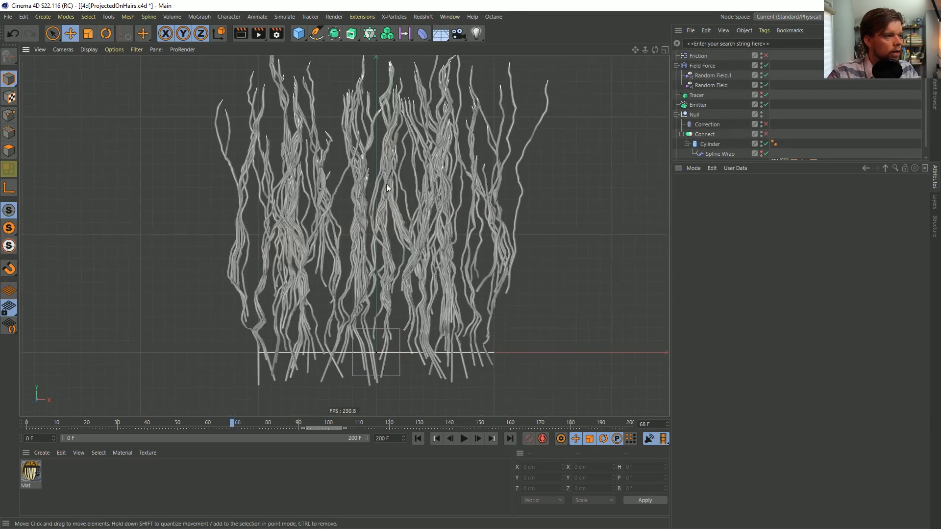
alt+middle_drag(387, 187, 393, 294)
Continue the simulation to frame 115, examining the strands along the way, and return to frame 0
click(464, 439)
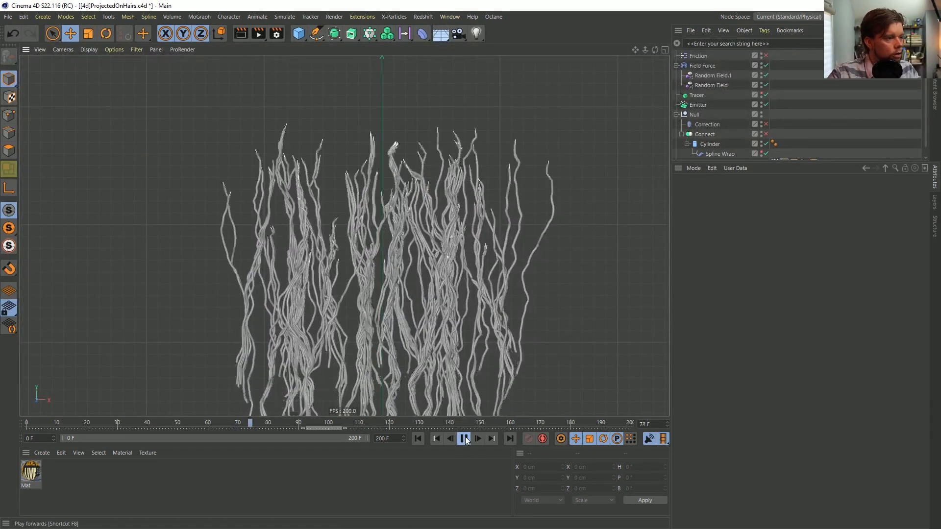
click(465, 437)
alt+middle_drag(388, 181, 374, 242)
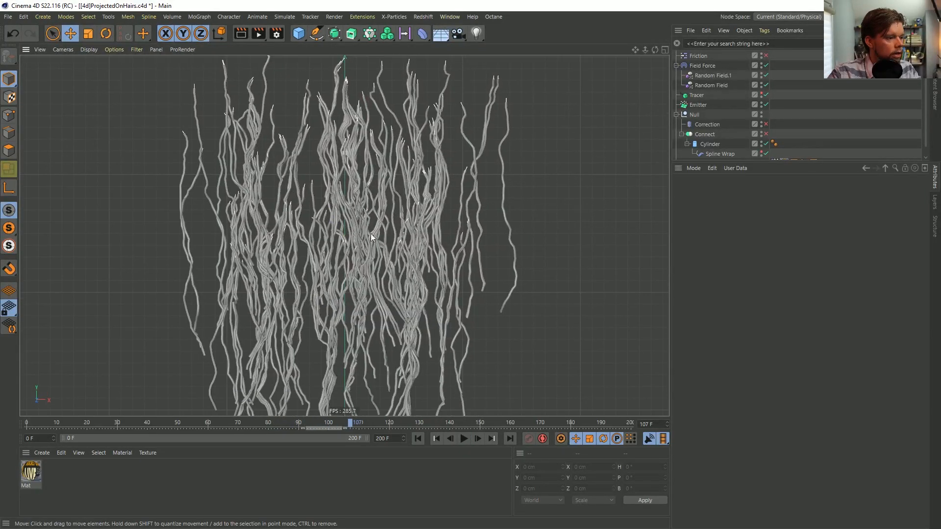
alt+right_drag(363, 242, 388, 245)
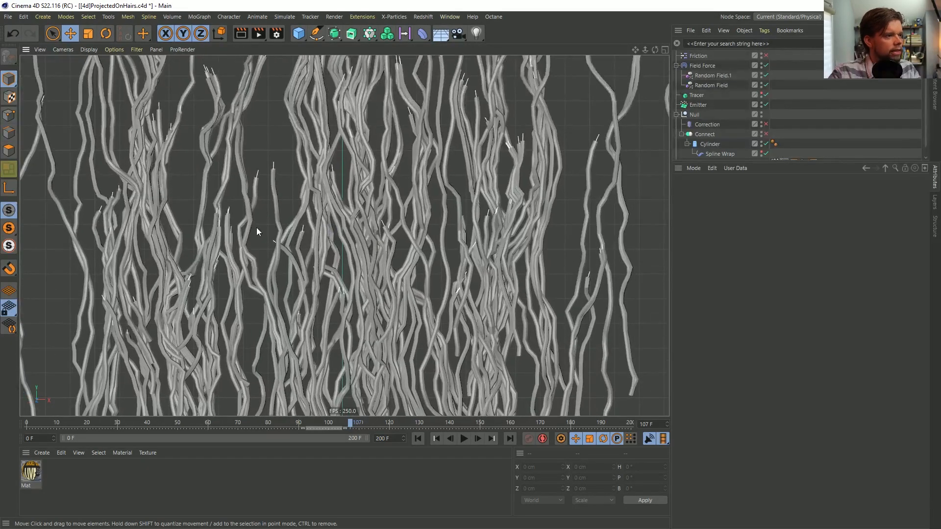
click(464, 438)
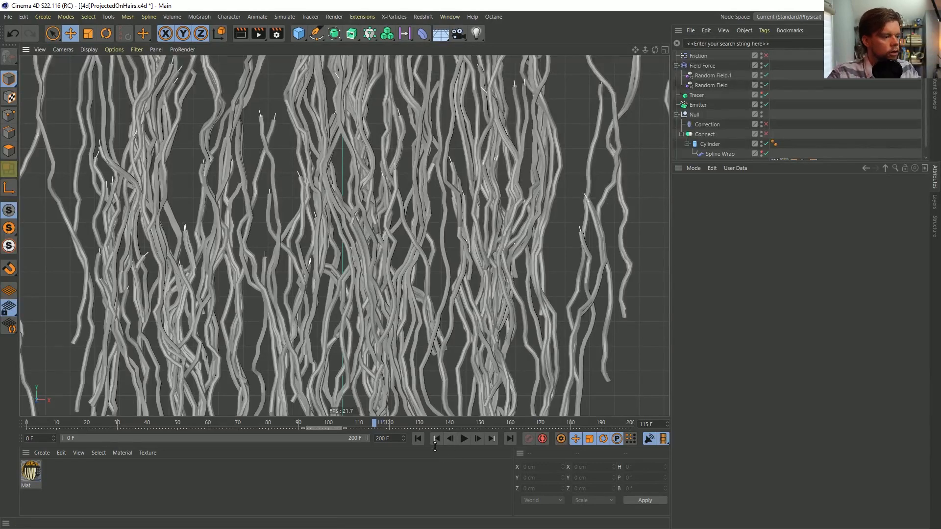
click(417, 438)
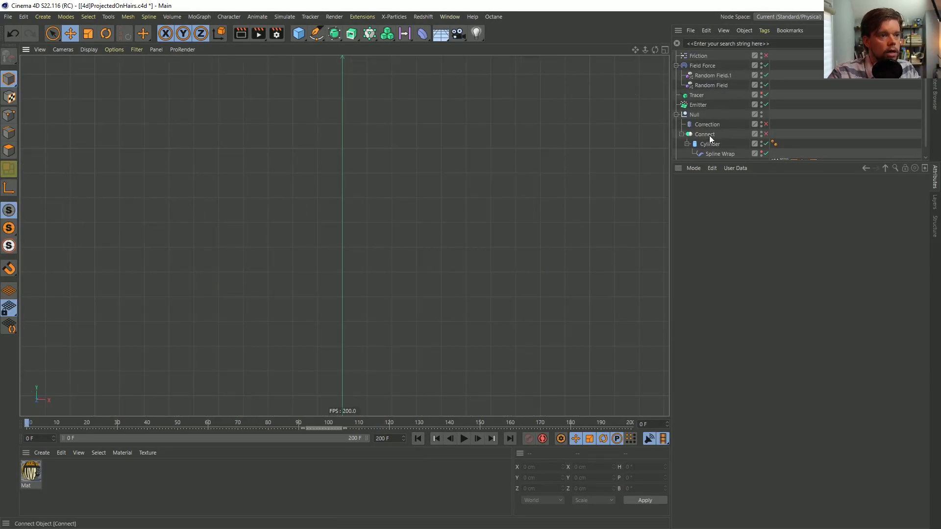
Set the Emitter's editor and renderer birthrates to 10000 and play the simulation to frame 100
click(699, 104)
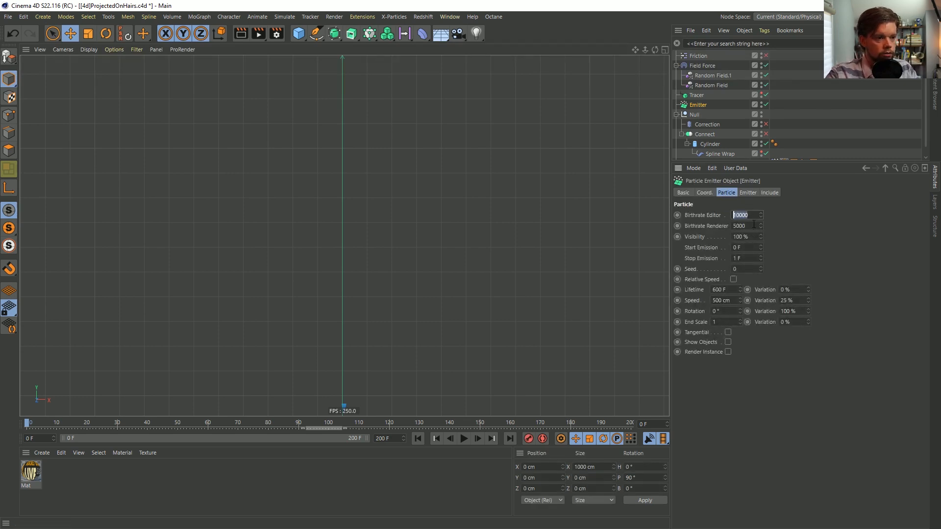
click(465, 439)
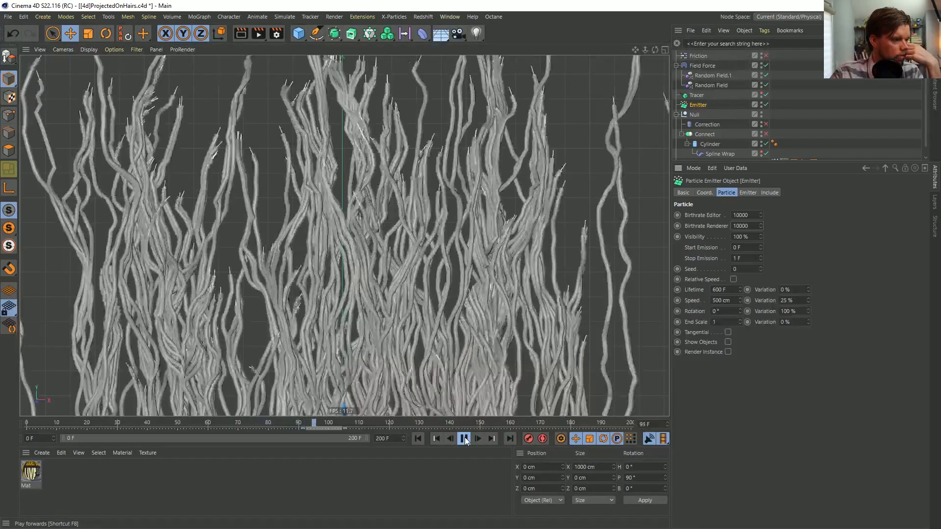
click(464, 439)
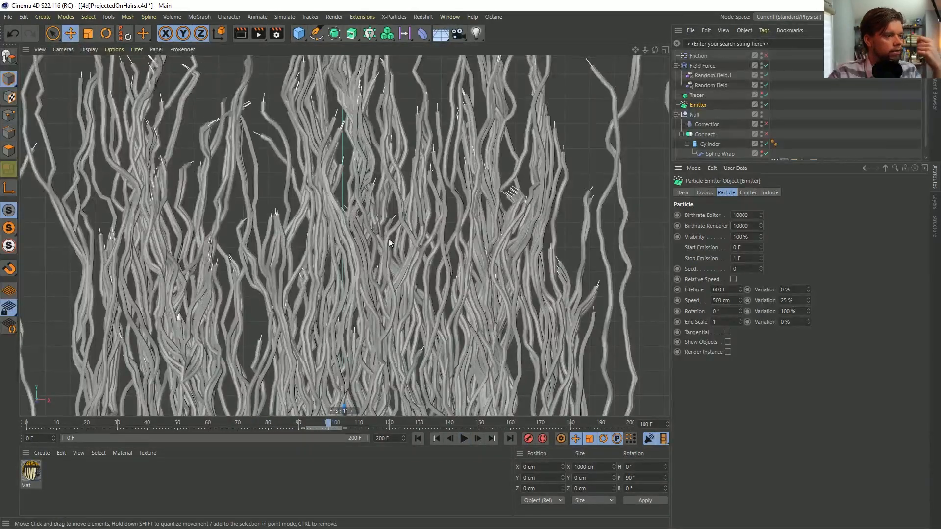
Continue growing the strands and stop the simulation at frame 120
click(464, 439)
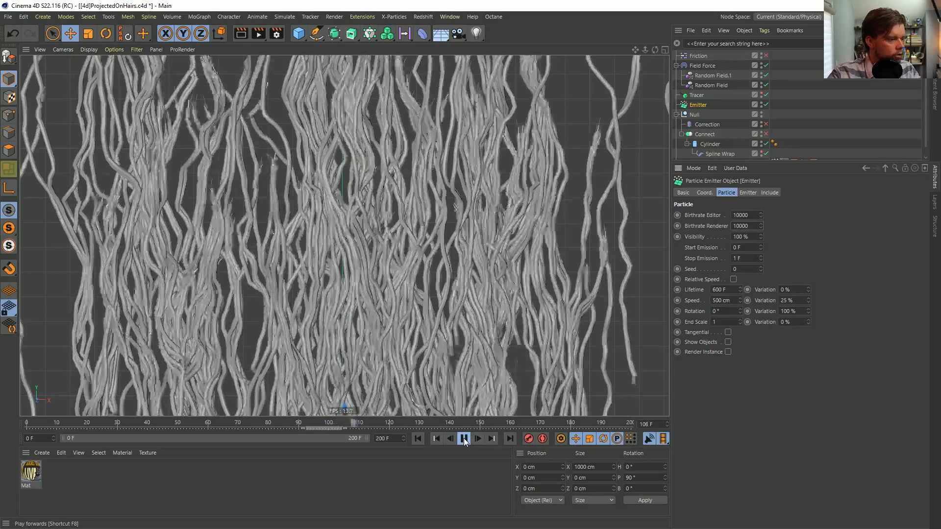
click(464, 439)
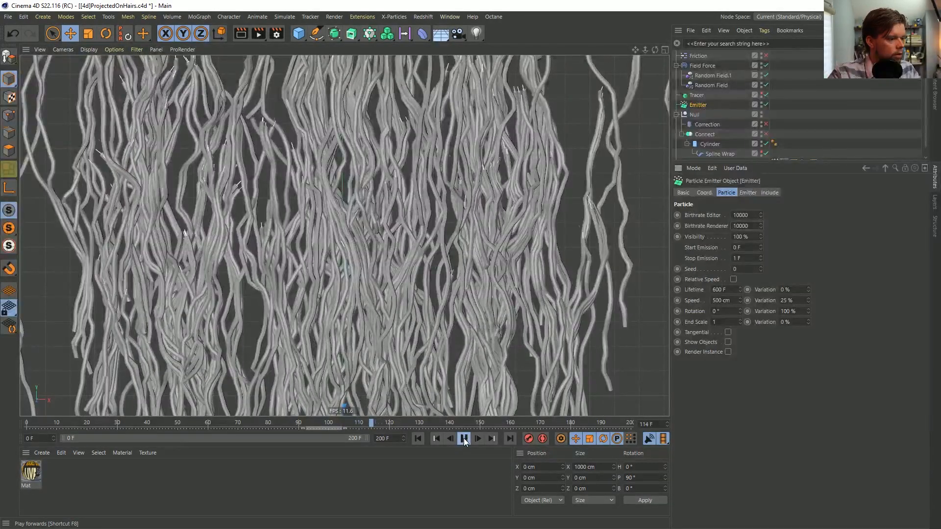
click(464, 439)
click(477, 438)
click(476, 438)
click(476, 438)
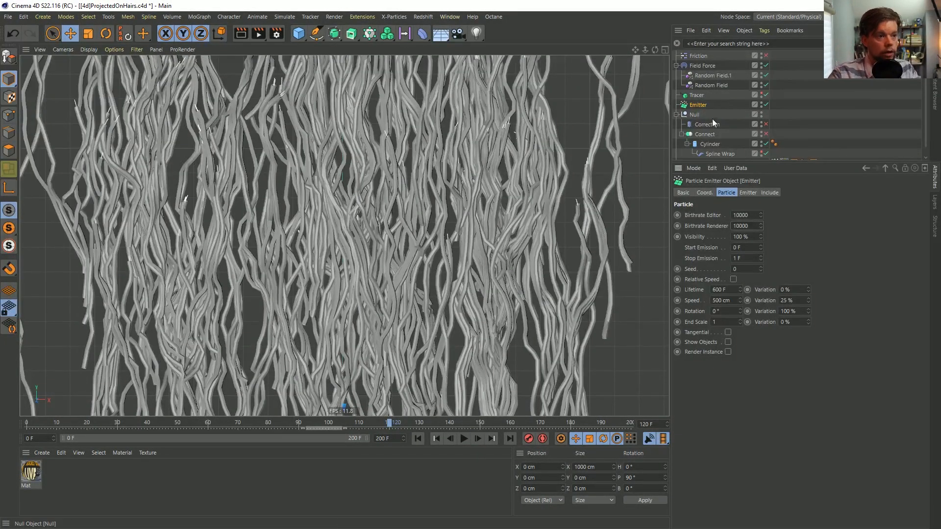
Enable the Connect object, try converting it to an editable mesh and undo the conversion
drag(719, 161, 719, 276)
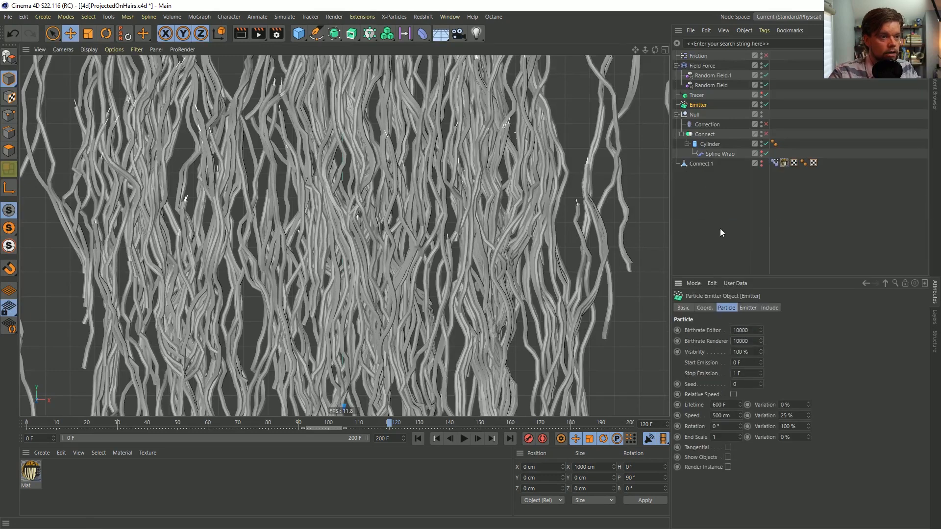
click(682, 134)
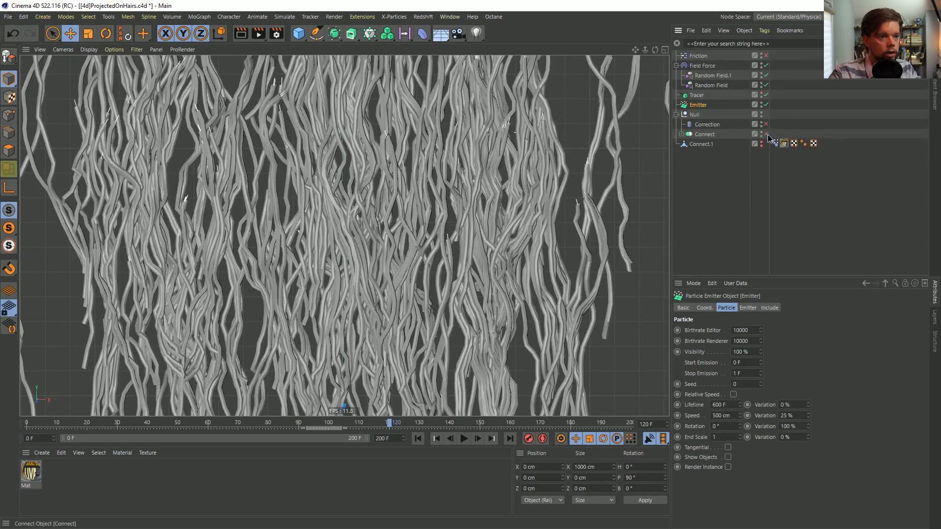
click(706, 134)
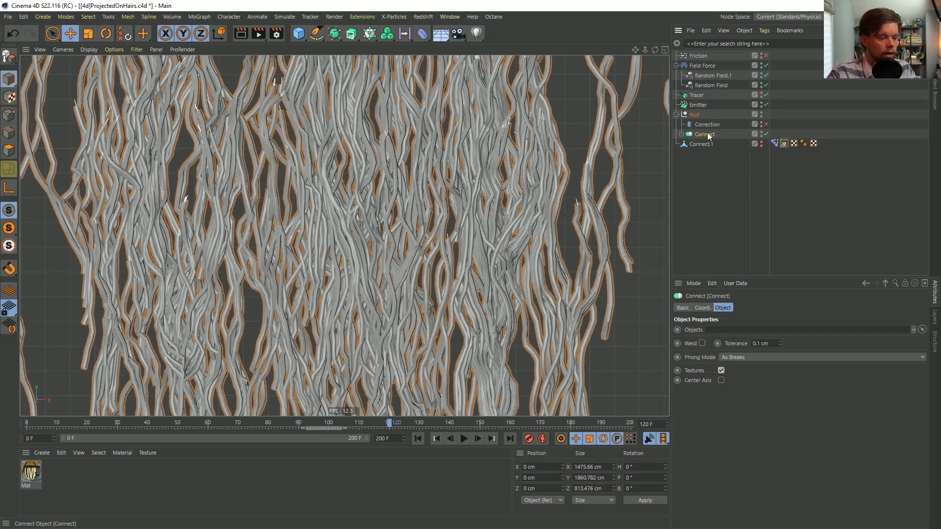
key(c)
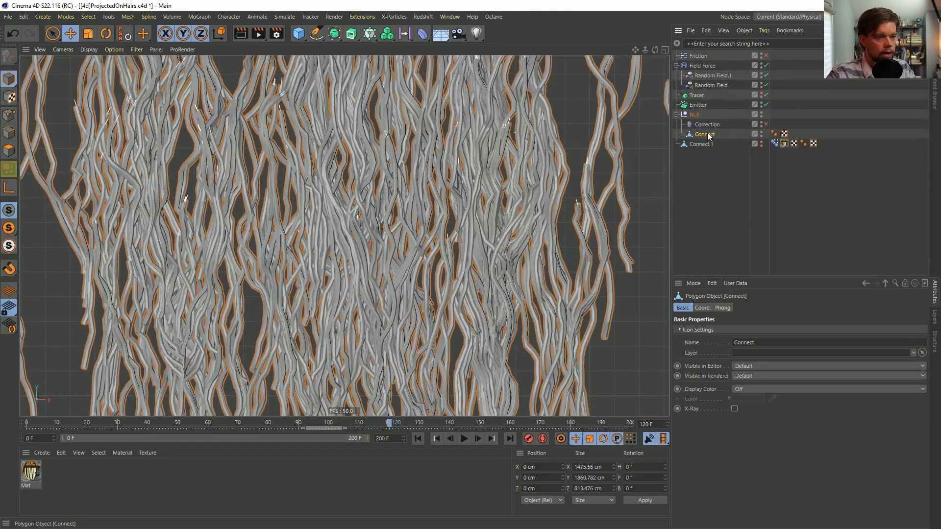
key(ctrl+z)
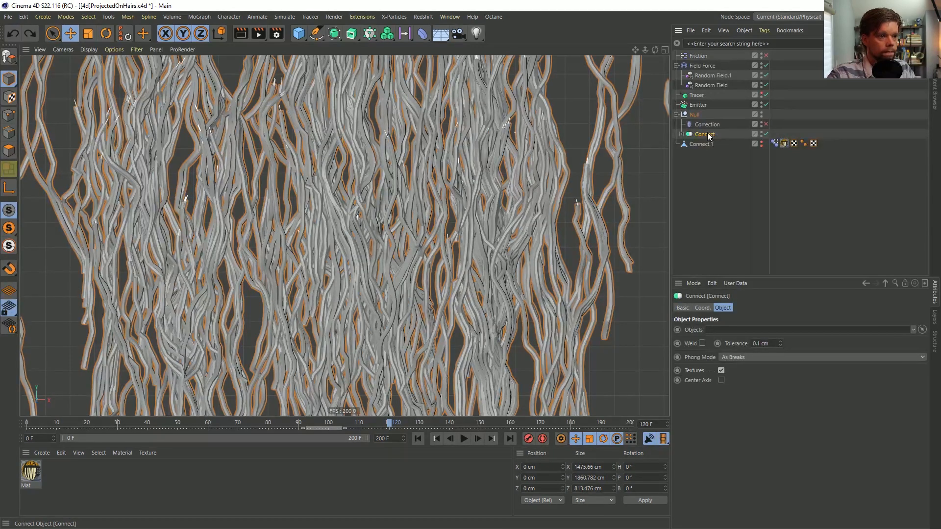
Bake the Connect object's current state into a separate polygon object outside the Null, and hide the Null
click(682, 134)
key(alt+c)
drag(699, 226, 700, 224)
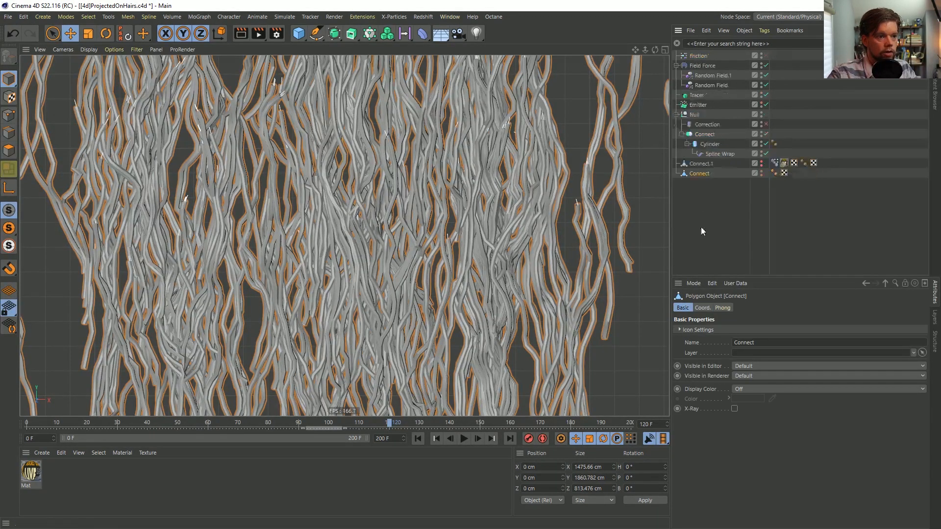
click(765, 123)
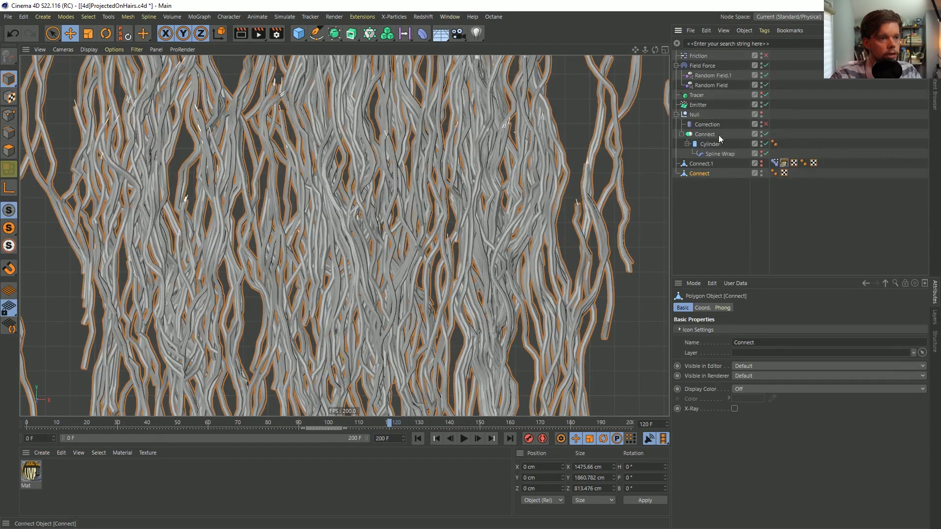
click(676, 66)
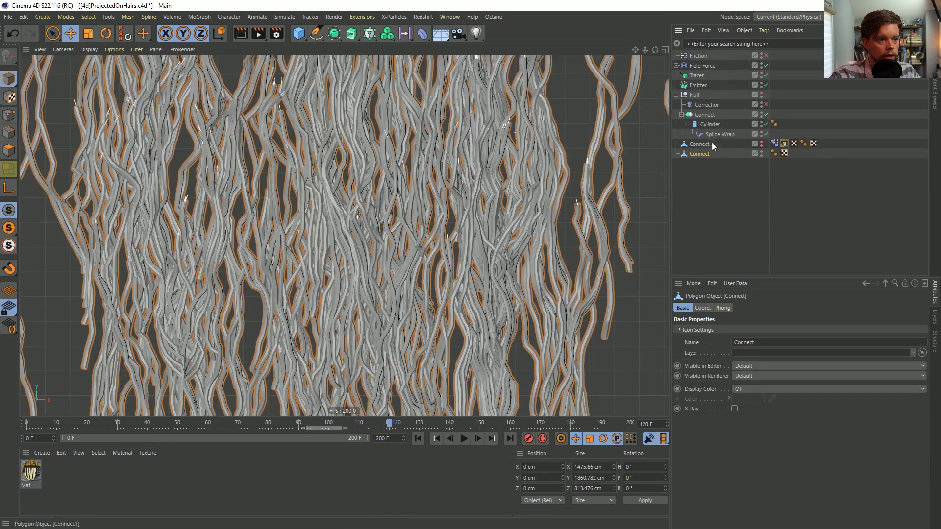
Move the material tag from Connect.1 to the baked Connect mesh, try Flat projection and delete the tag
drag(797, 155, 798, 155)
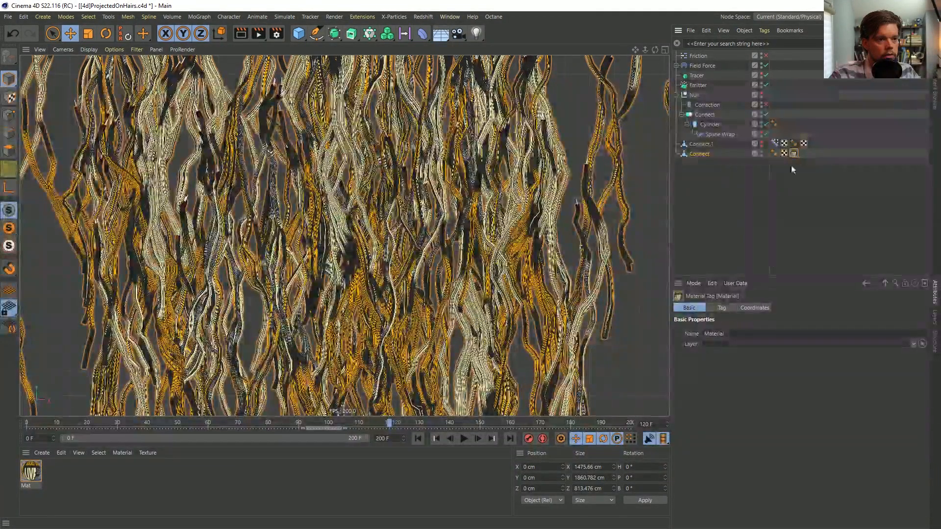
click(722, 308)
click(755, 350)
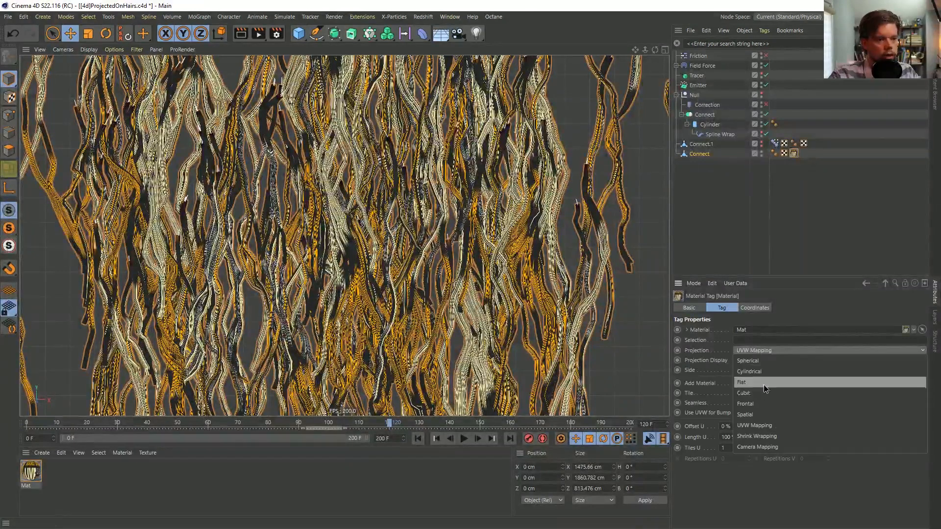
click(742, 383)
key(Delete)
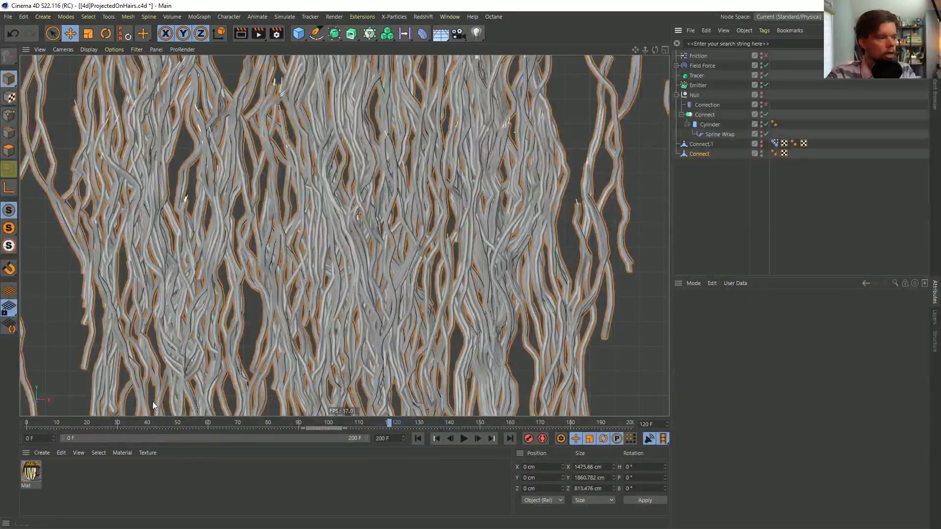
Apply the material Mat to the baked Connect mesh with Flat projection
drag(31, 472, 698, 155)
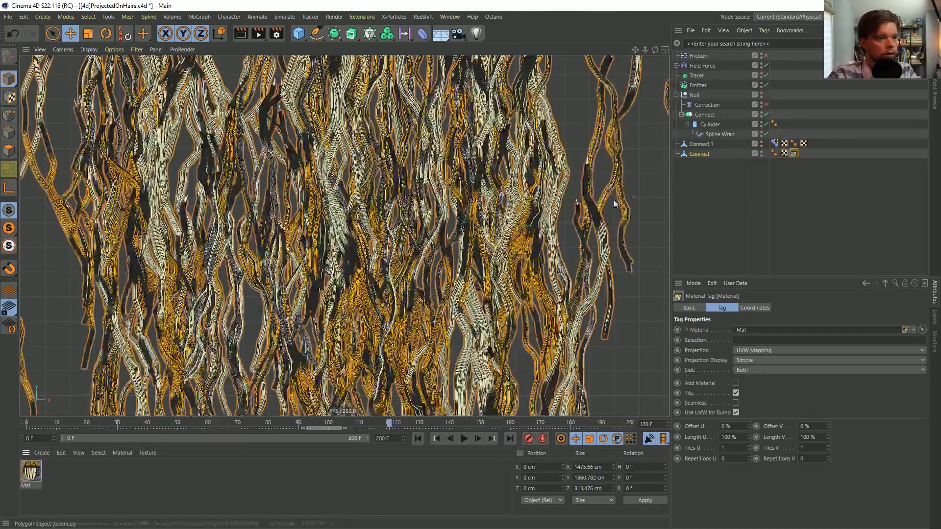
click(762, 350)
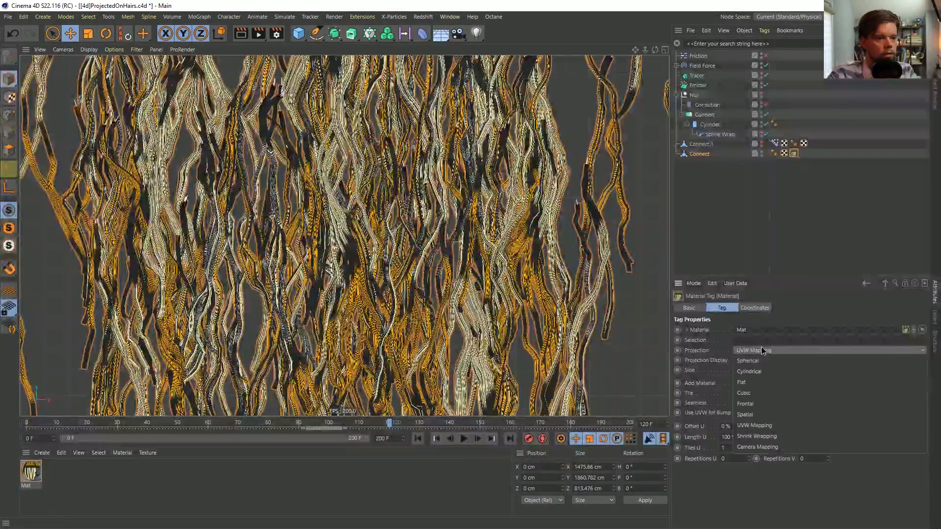
click(765, 382)
Reposition the flat texture projection on the strands in texture mode to about X -61 cm, Y 1096 cm
click(9, 97)
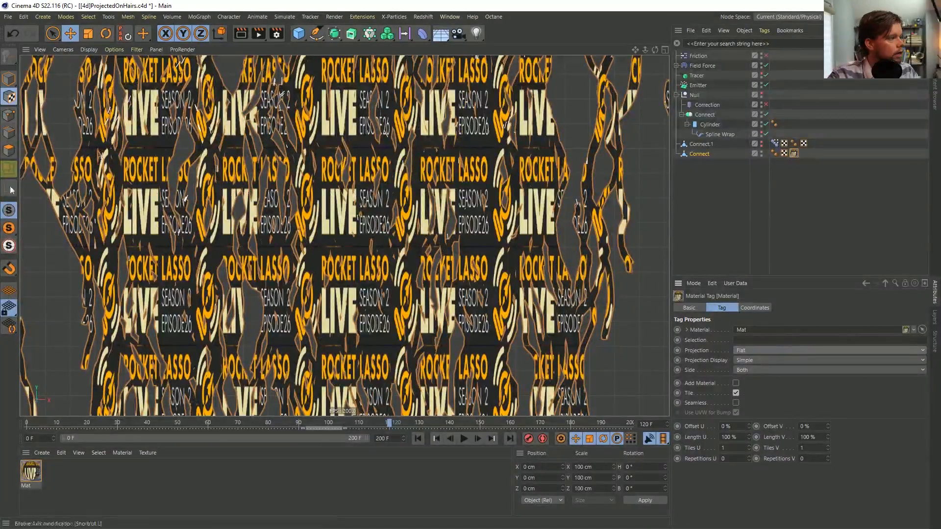
key(e)
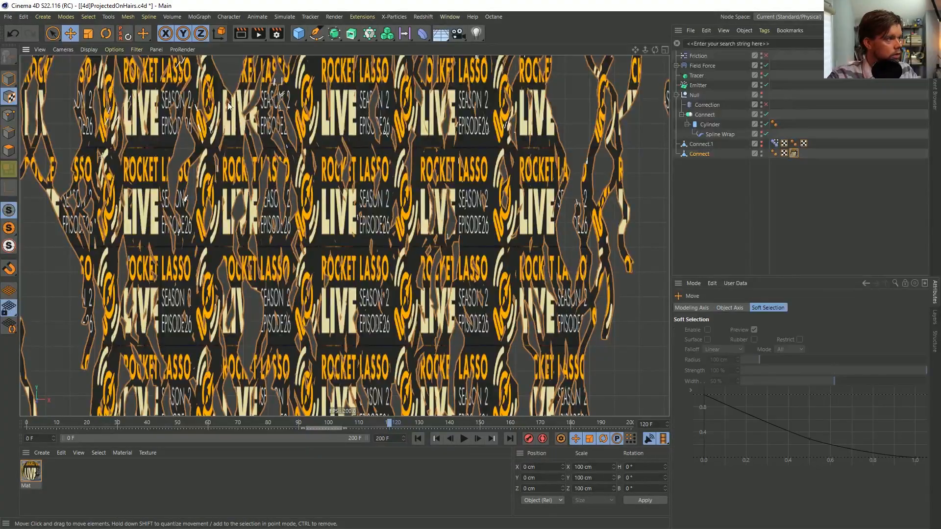
mouse_move(290, 307)
mouse_down()
mouse_move(240, 228)
mouse_move(279, 181)
mouse_move(281, 191)
mouse_move(301, 154)
mouse_move(296, 125)
mouse_move(329, 174)
mouse_move(321, 133)
mouse_move(282, 93)
mouse_up()
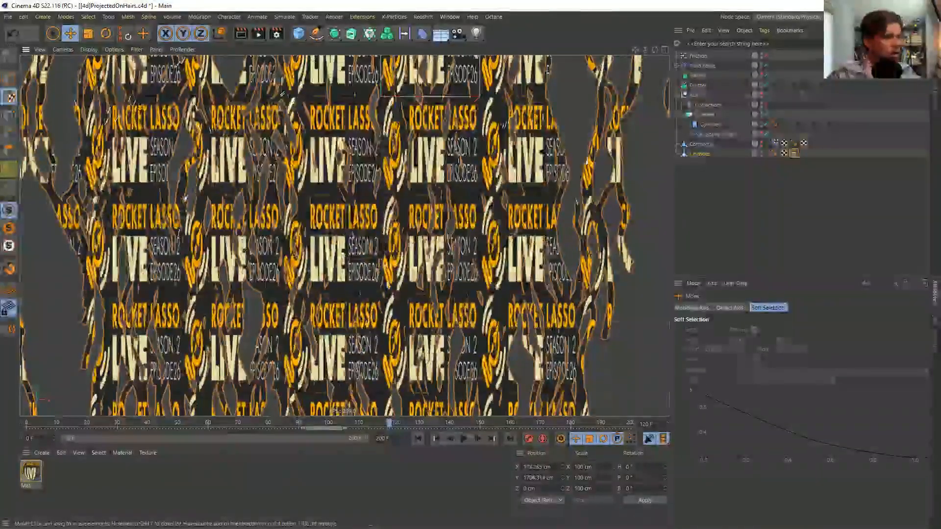
scroll(385, 293, down, 12)
drag(398, 135, 386, 162)
key(ctrl+shift+z)
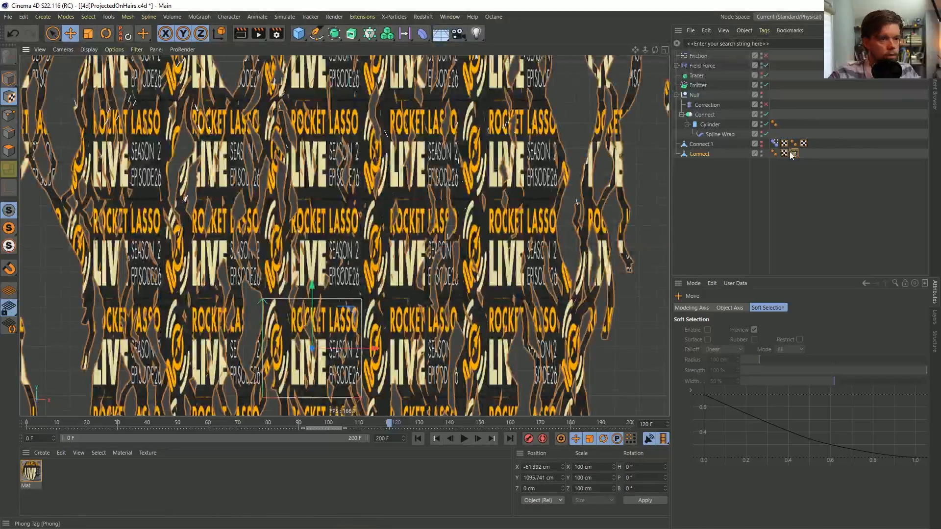
Turn off tiling on the Mat tag and stretch the flat projection to about 540 by 135, centred at about X -14 cm, Y 1327 cm
click(793, 153)
click(736, 393)
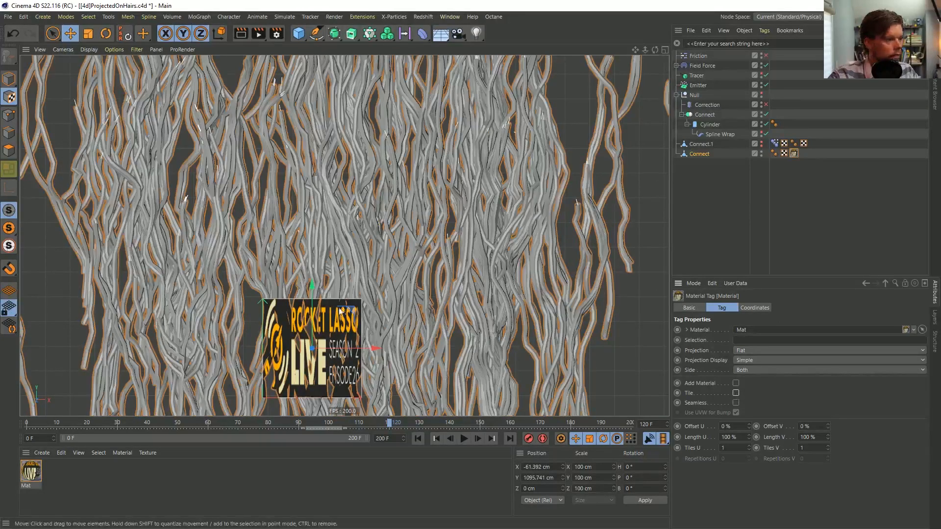
drag(327, 300, 327, 209)
drag(378, 256, 601, 258)
key(t)
drag(459, 305, 549, 251)
key(e)
drag(381, 220, 373, 197)
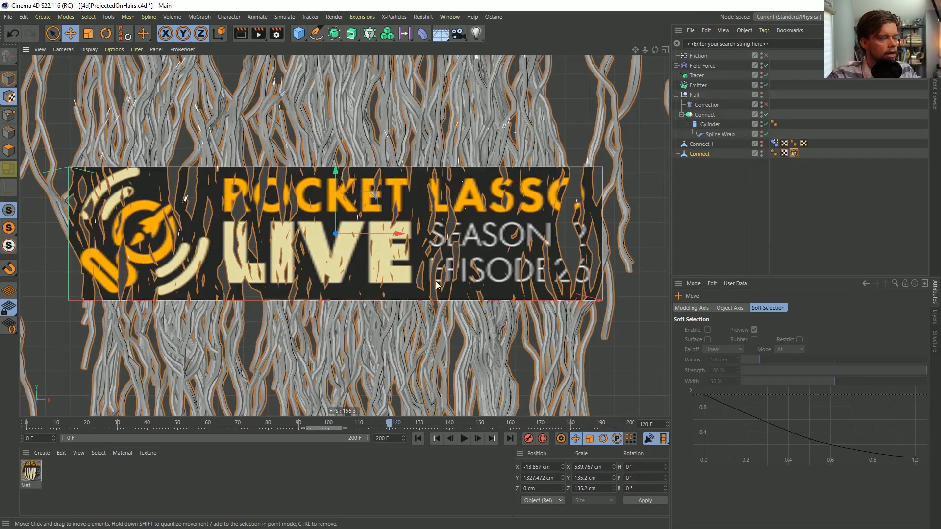
Generate UVW coordinates from the flat-projected Mat tag on the baked Connect mesh
right_click(792, 154)
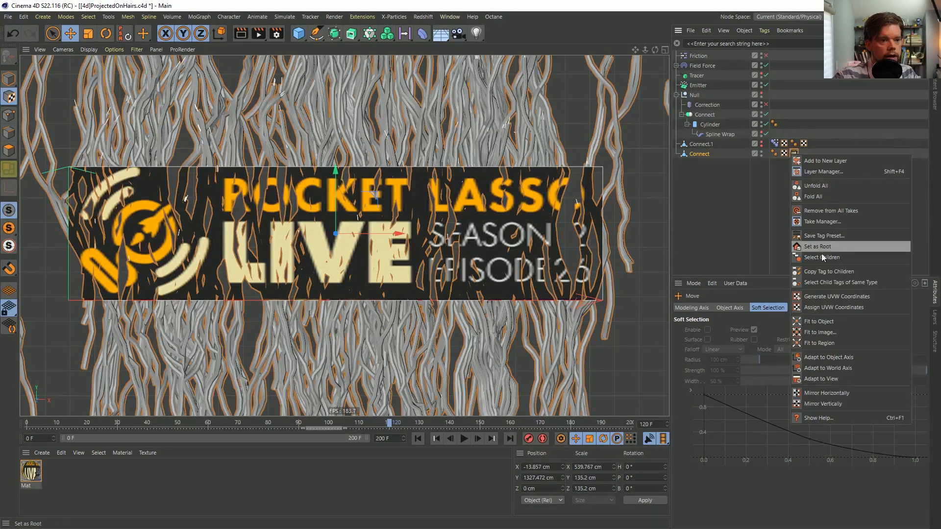
click(836, 296)
click(795, 153)
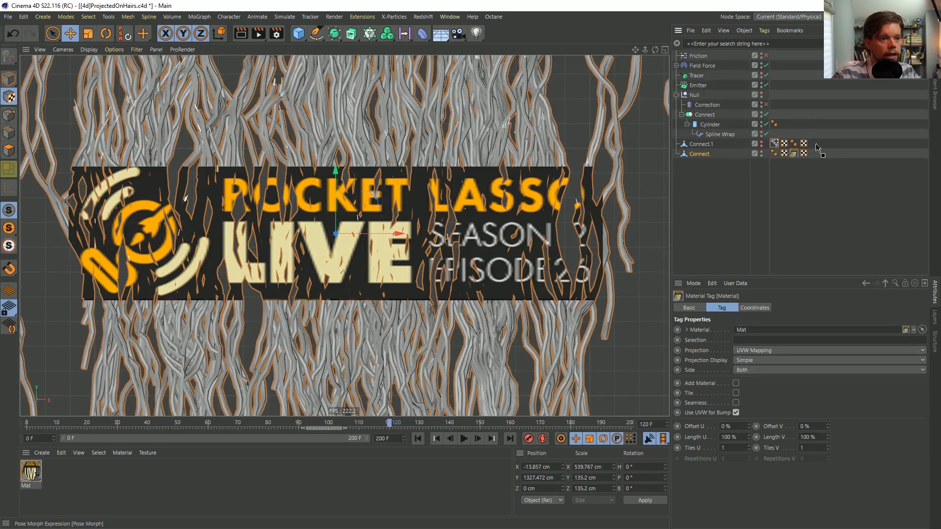
click(765, 104)
Save the project under the new name [4e]ProjectedOnHairs.c4d in the SceneFiles folder
key(ctrl+shift+s)
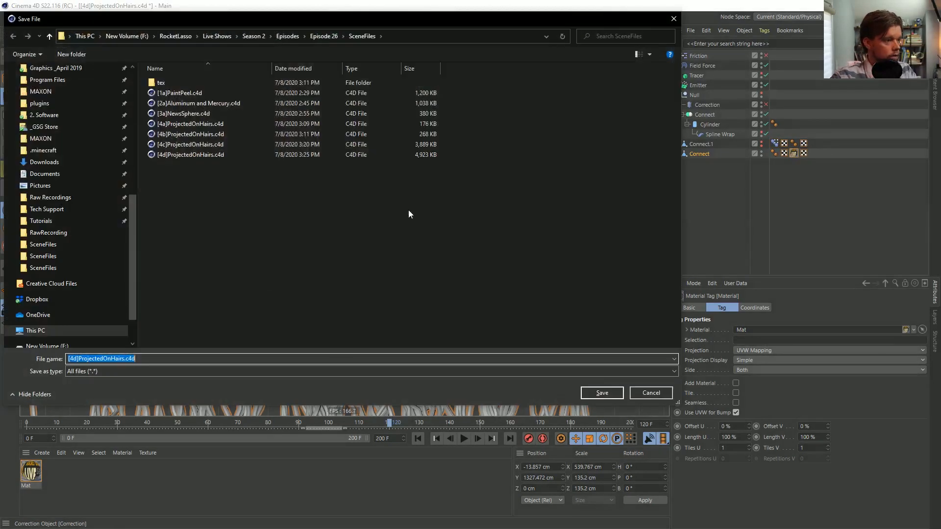
click(74, 359)
key(Delete)
text(e)
key(Return)
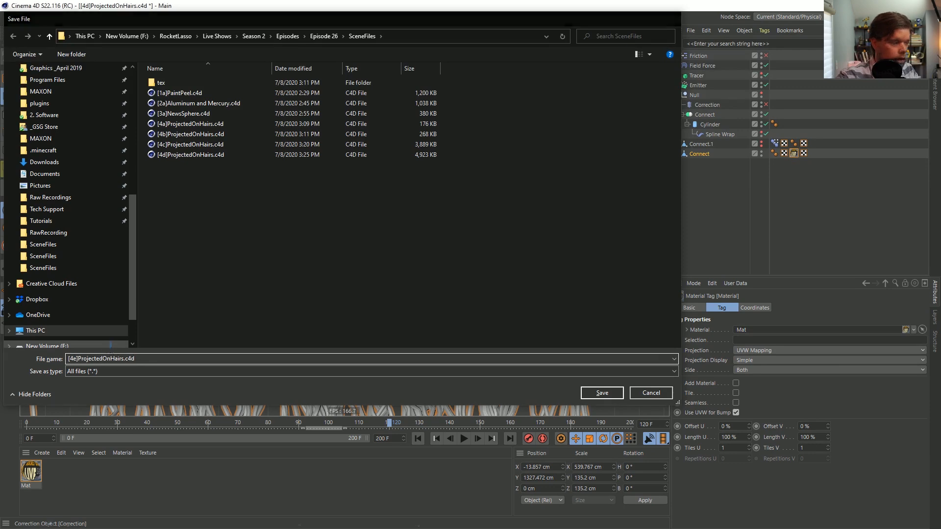
Move the Pose Morph tag from Connect.1 to the textured Connect mesh and try to change its morph target
drag(776, 146, 814, 152)
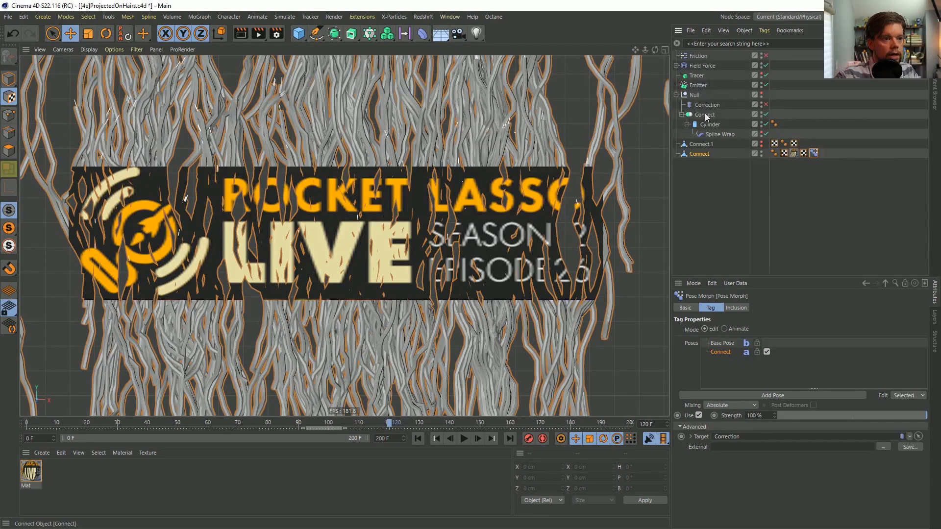
drag(740, 437, 740, 436)
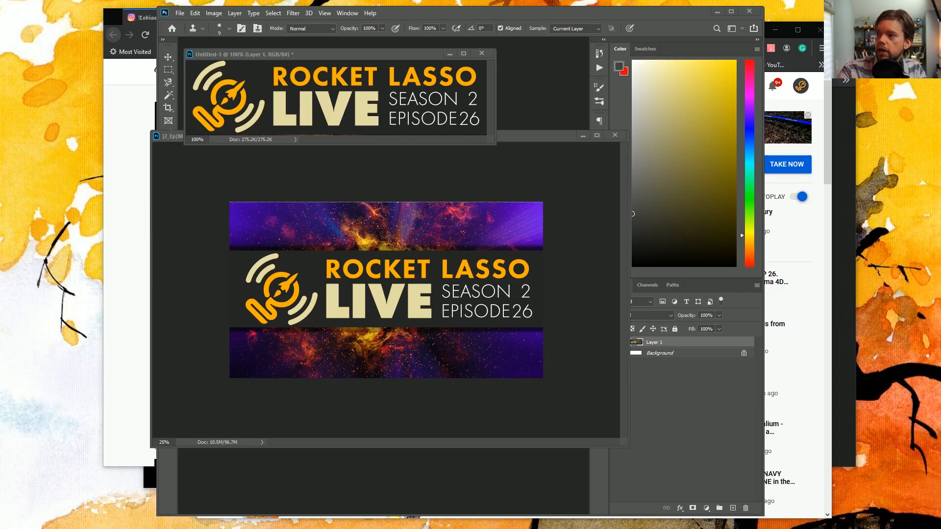
Switch to Cinema 4D and reopen the project [4e]ProjectedOnHairs.c4d from the SceneFiles folder
drag(940, 210, 518, 3)
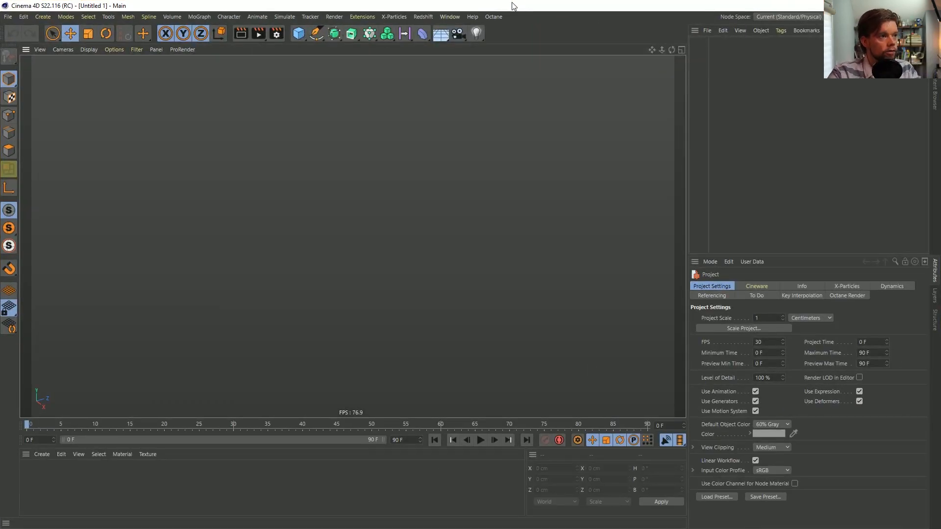
click(8, 17)
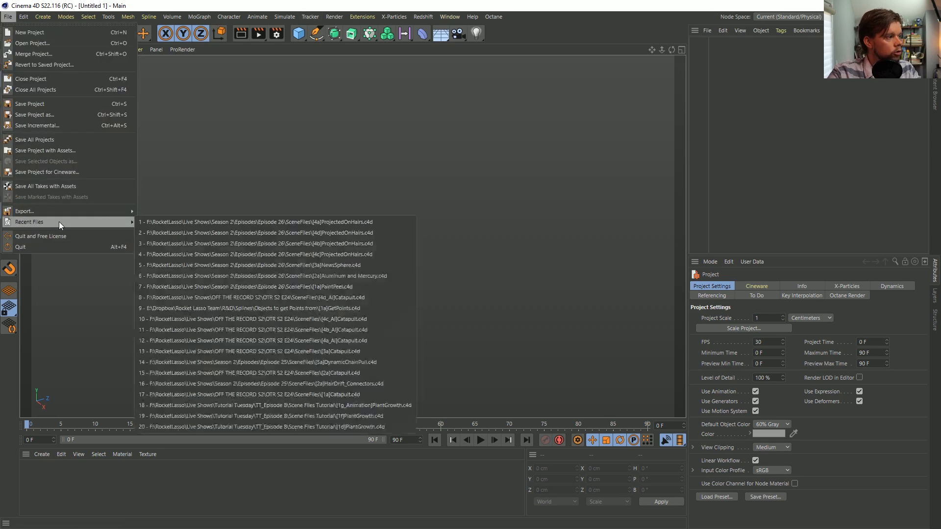
mouse_move(61, 222)
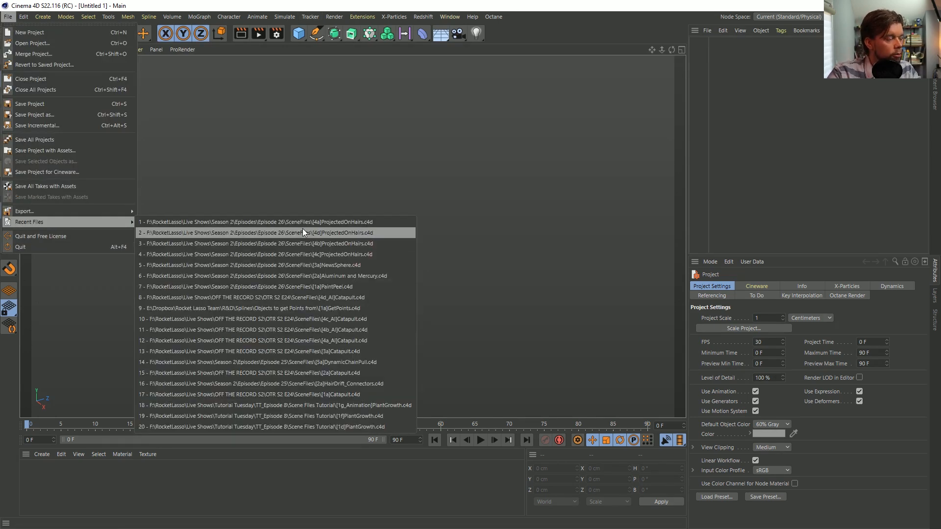
click(48, 43)
click(248, 164)
click(602, 393)
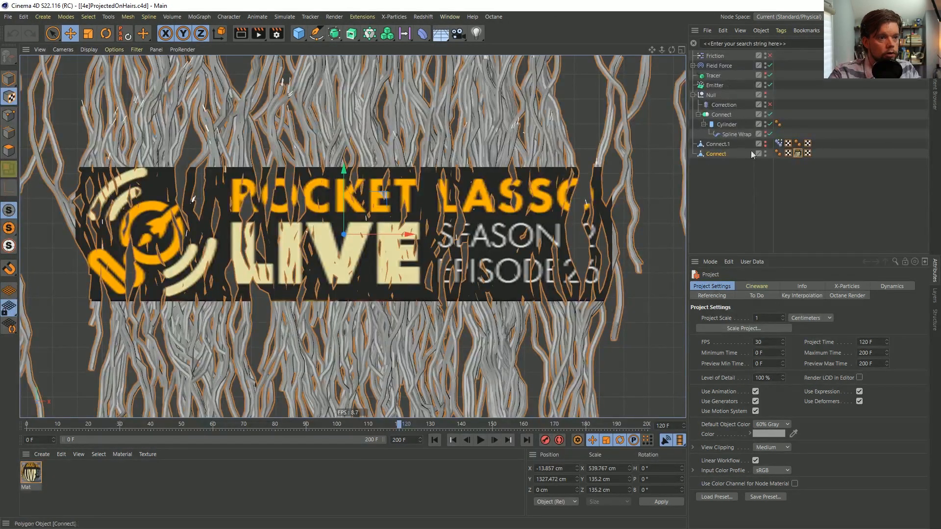
Move the Pose Morph tag from Connect.1 to the textured Connect mesh and set the Connect generator as its pose target
drag(824, 154, 825, 156)
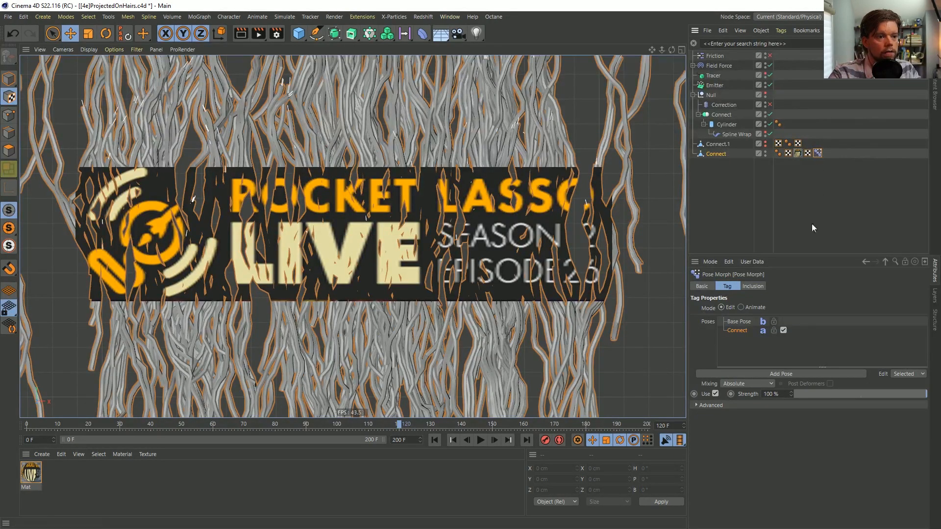
click(743, 404)
drag(721, 115, 748, 415)
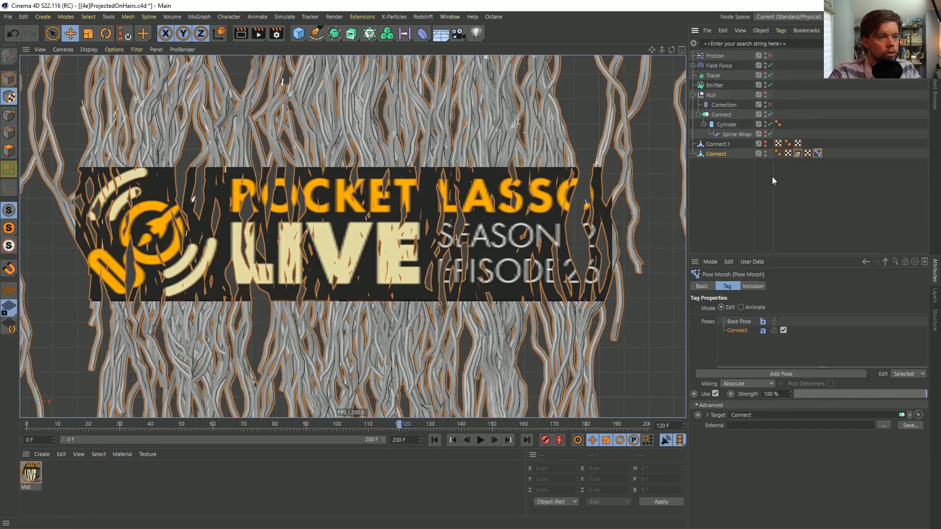
Play the animation with the textured Connect mesh selected to check whether the strands follow the morph target
click(721, 154)
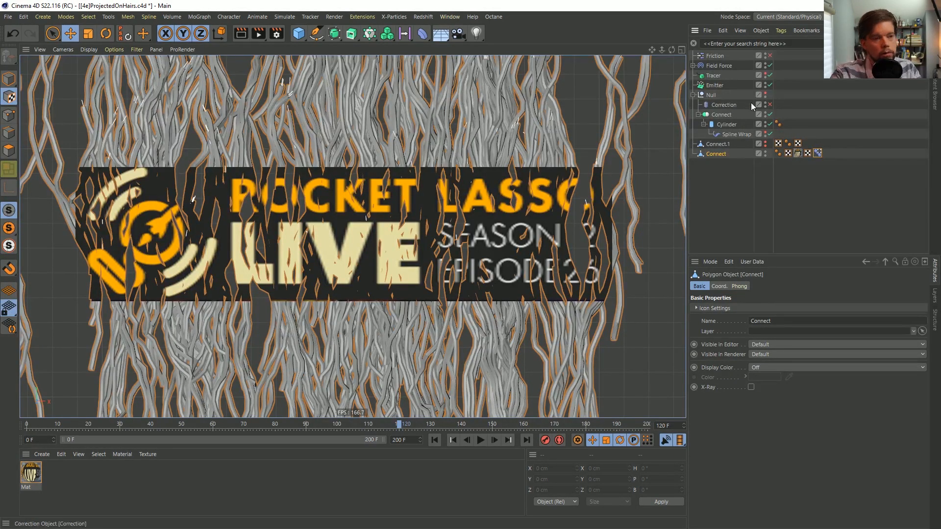
click(495, 440)
click(481, 441)
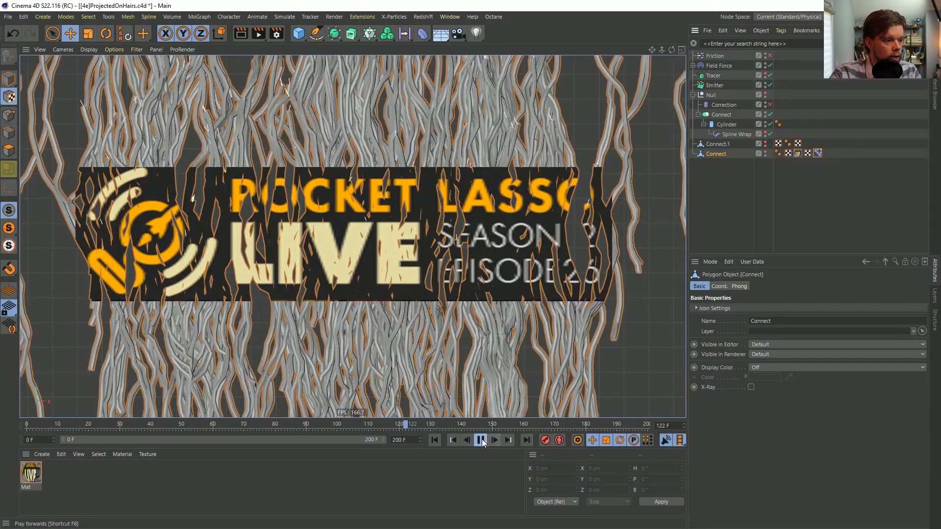
click(481, 441)
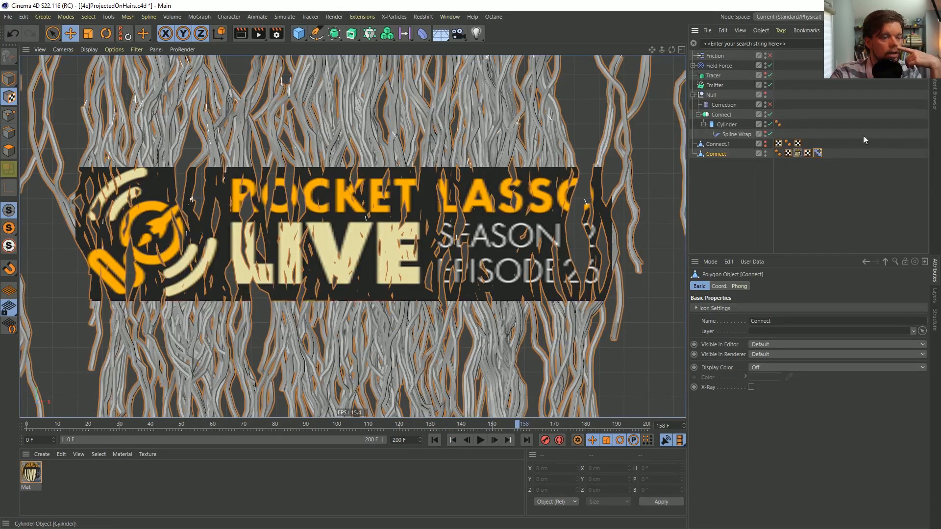
Switch the Pose Morph tag to Animate mode and play the animation from the beginning to test it
click(817, 154)
click(747, 307)
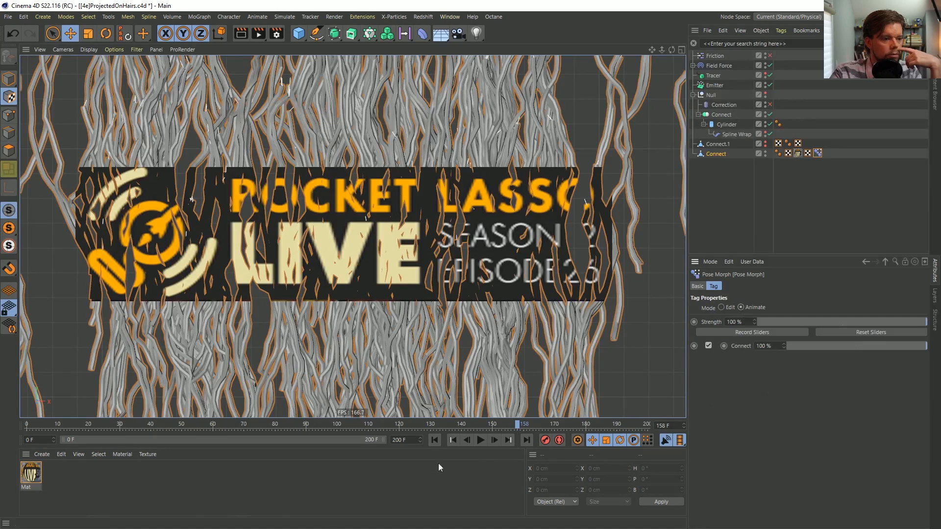
click(452, 440)
click(479, 440)
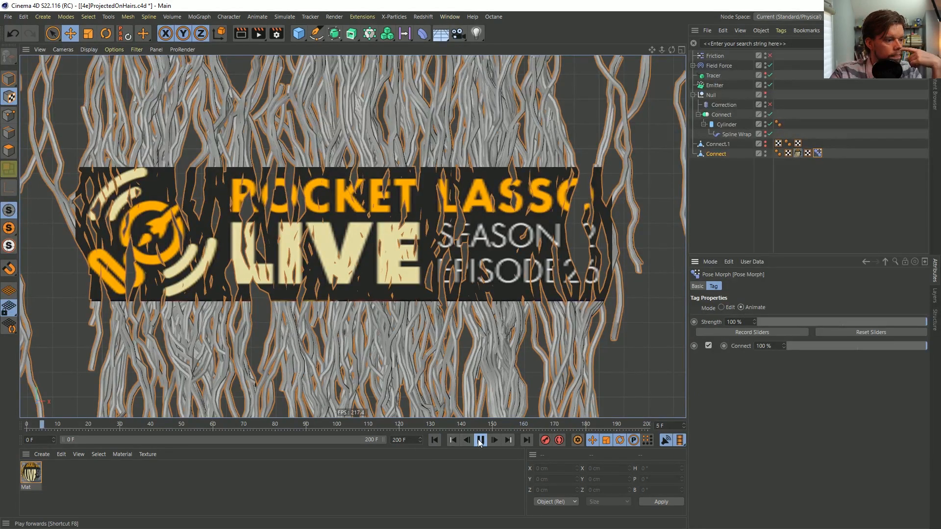
click(479, 440)
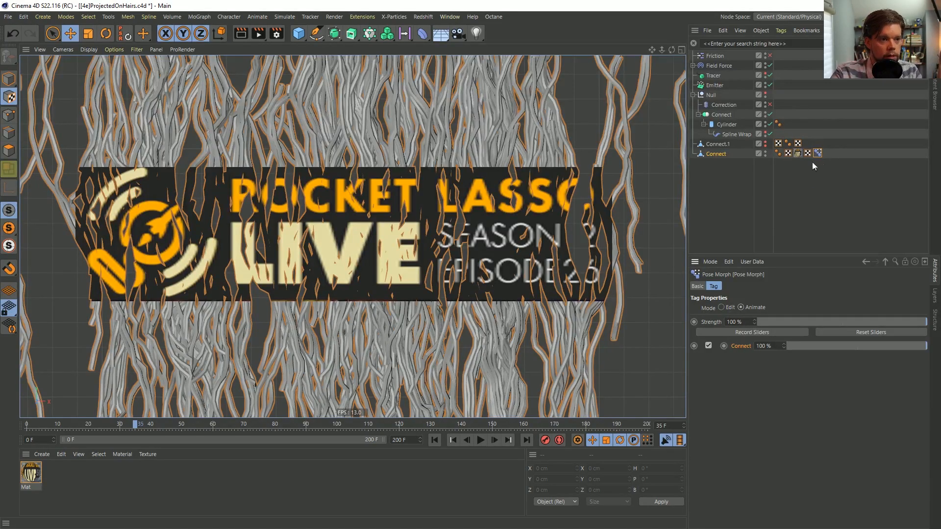
Review the Pose Morph tag's target in Edit mode, return to Animate mode and replay the animation from frame 0
click(729, 307)
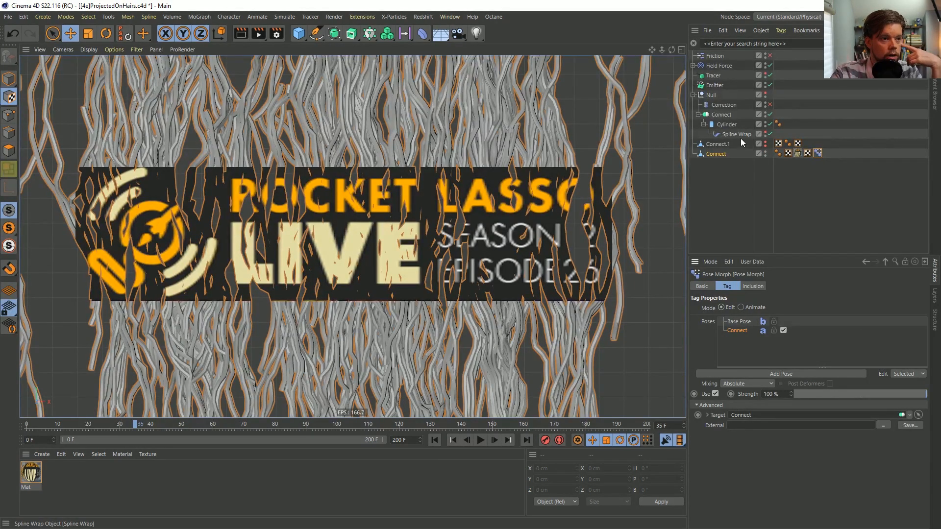
click(748, 308)
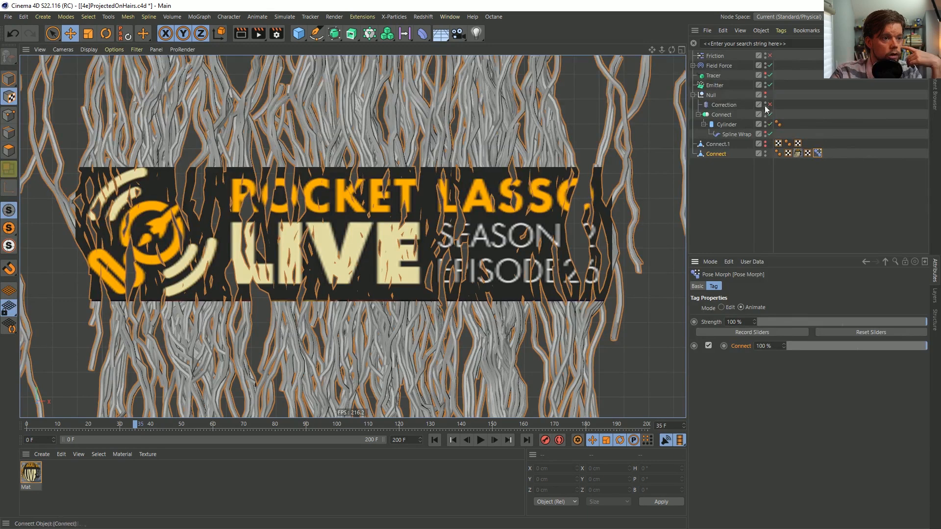
click(434, 440)
click(481, 440)
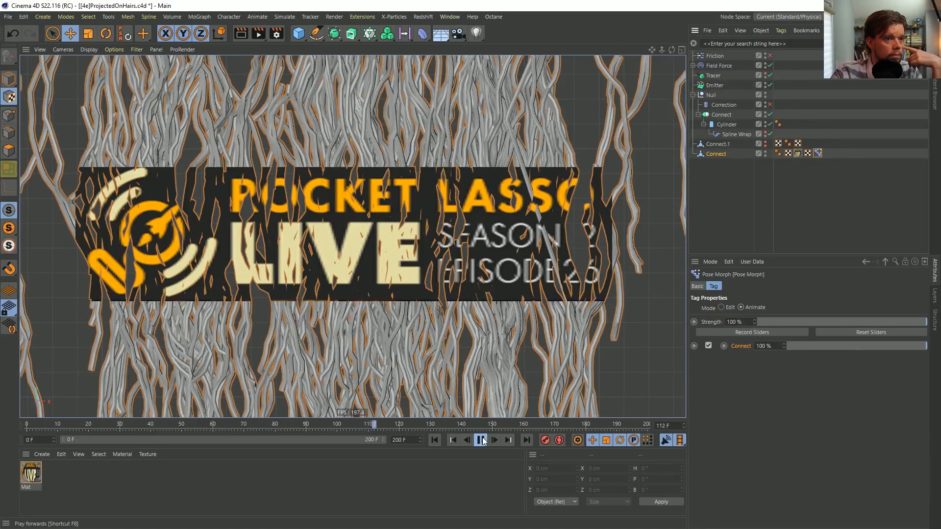
click(481, 440)
Hide the textured Connect mesh, unhide the Null with the live strands and return to frame 0
click(765, 151)
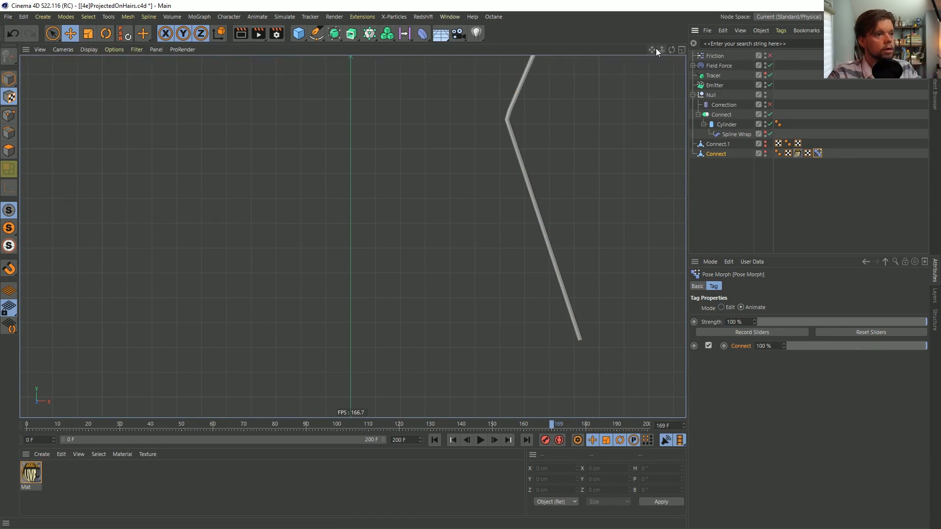
right_drag(652, 52, 578, 52)
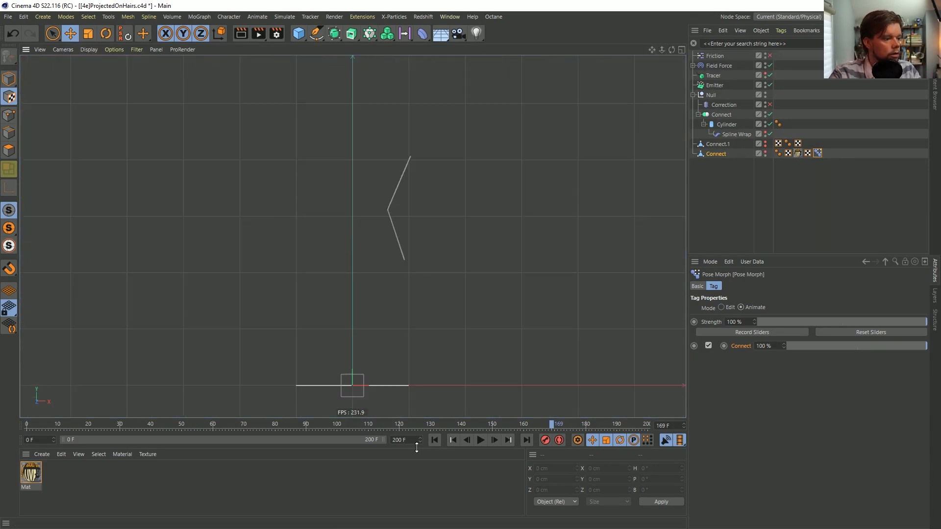
click(435, 440)
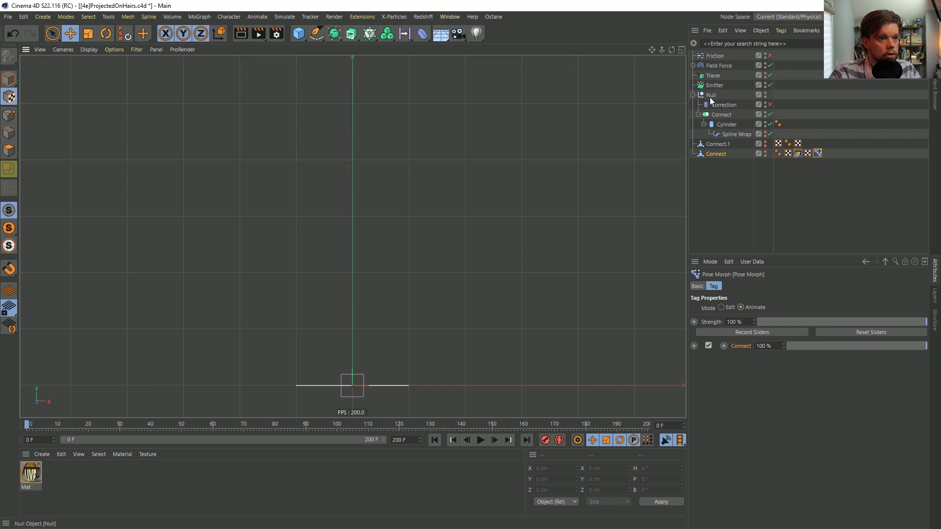
Play the strand simulation with the Connect generator disabled, re-enable the generator and continue playback to frame 32
click(740, 116)
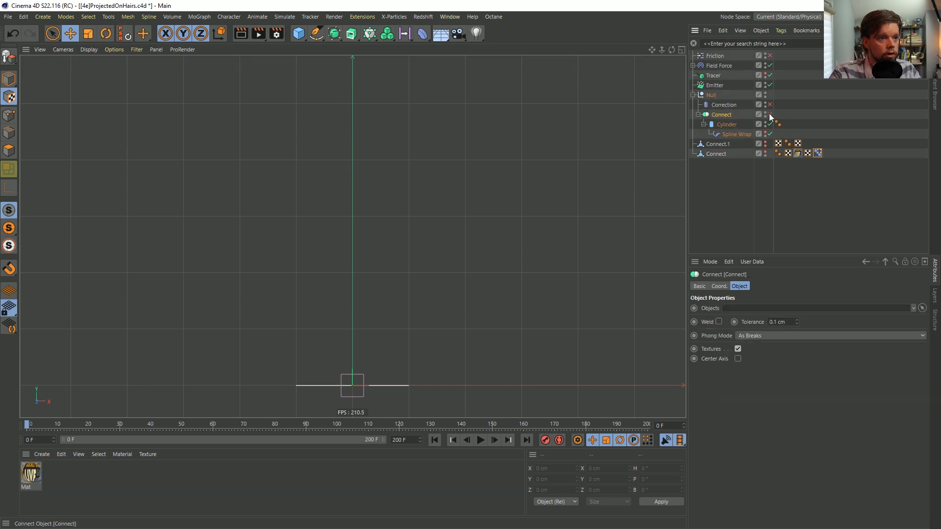
click(481, 440)
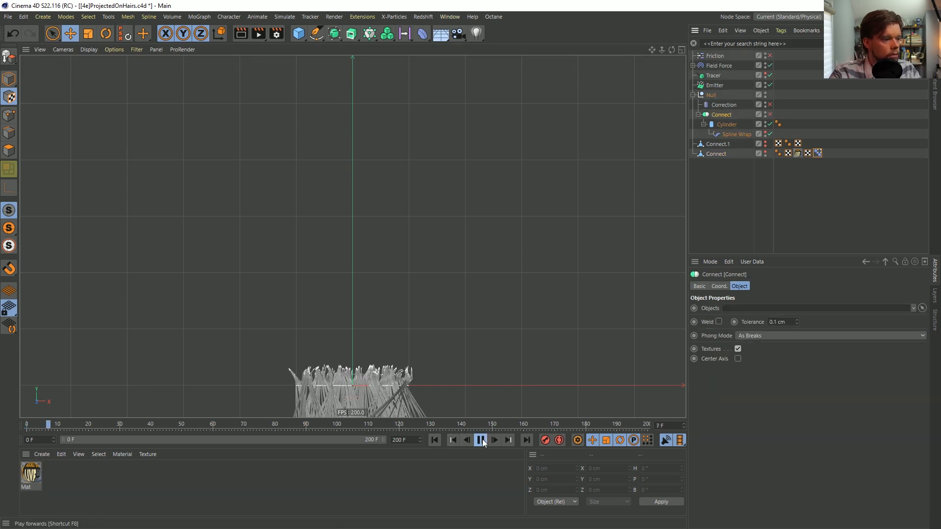
click(480, 440)
click(770, 114)
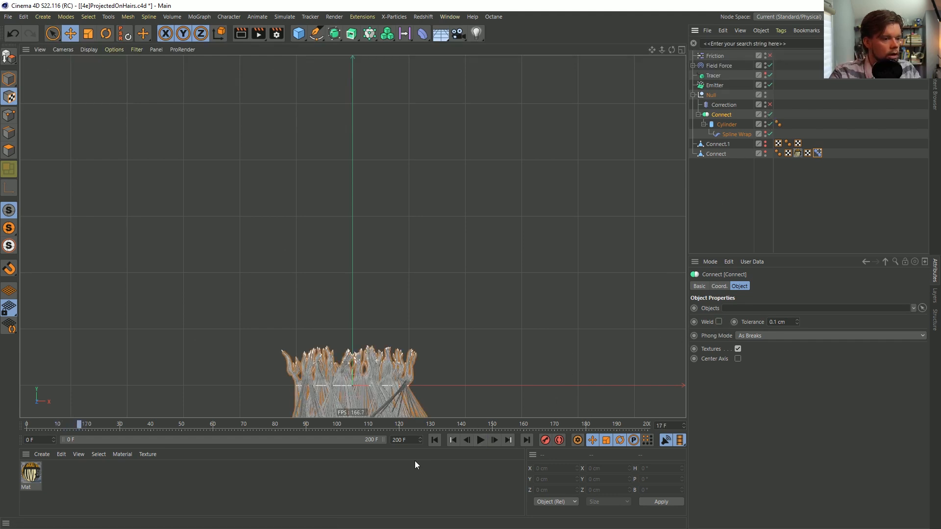
click(481, 440)
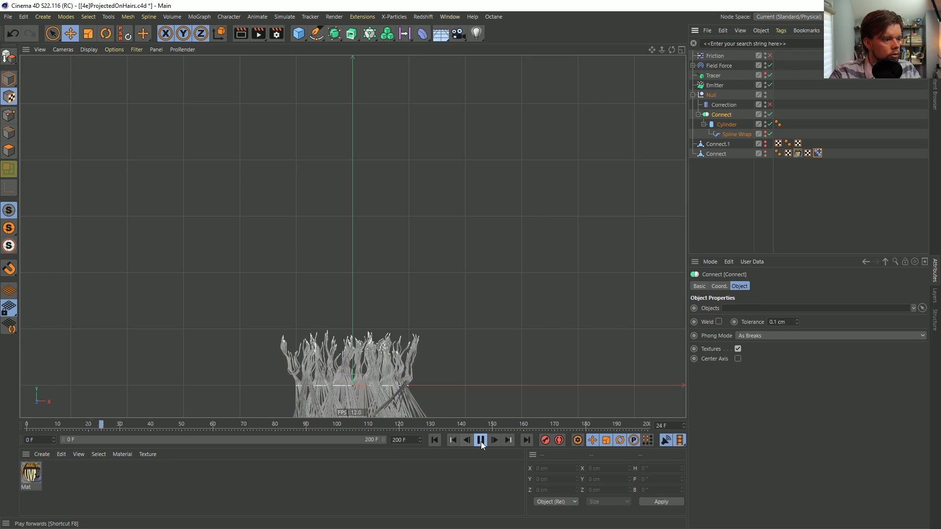
click(481, 441)
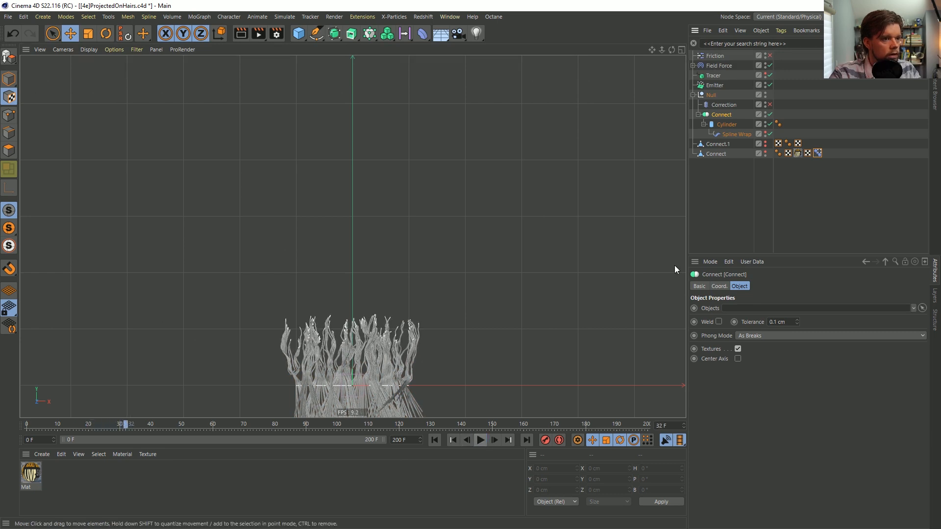
Check the Pose Morph tag and unhide the textured Connect mesh, toggling its visibility to compare it with the live strands
click(817, 153)
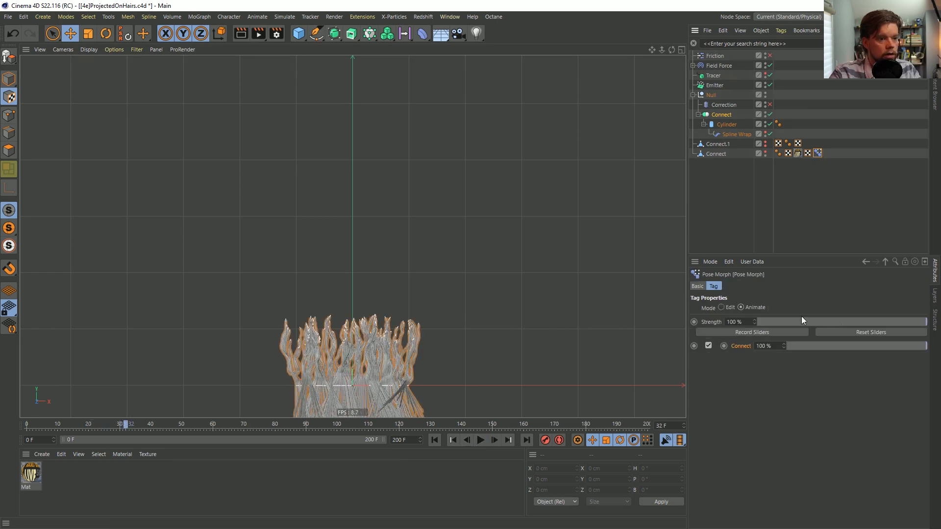
click(764, 152)
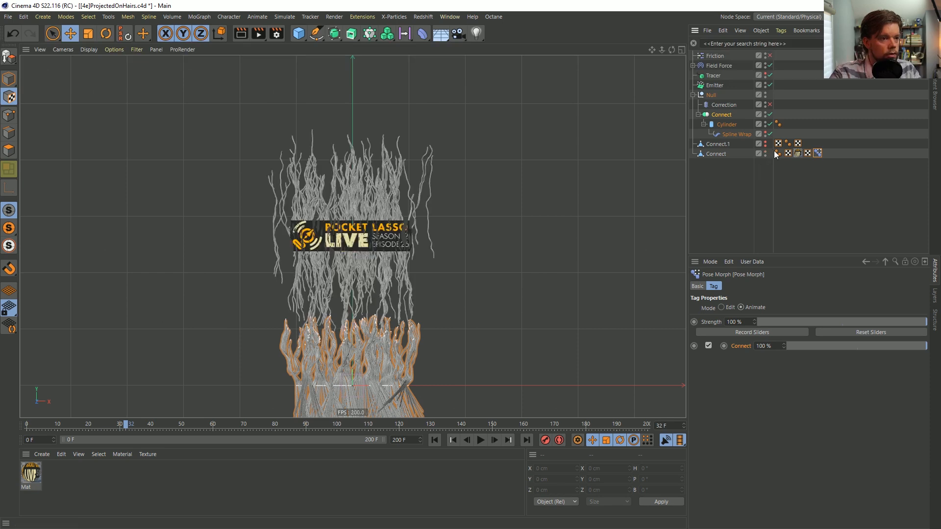
click(765, 152)
click(765, 152)
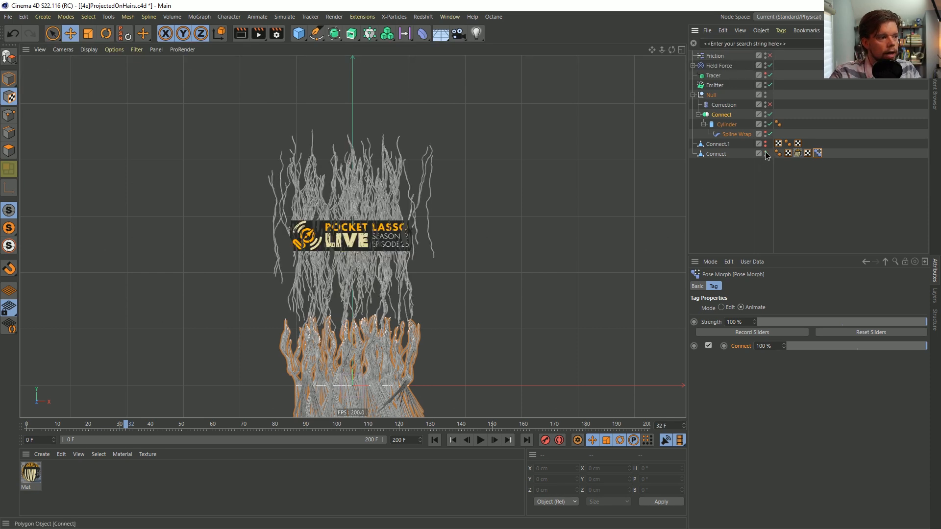
click(766, 152)
click(766, 152)
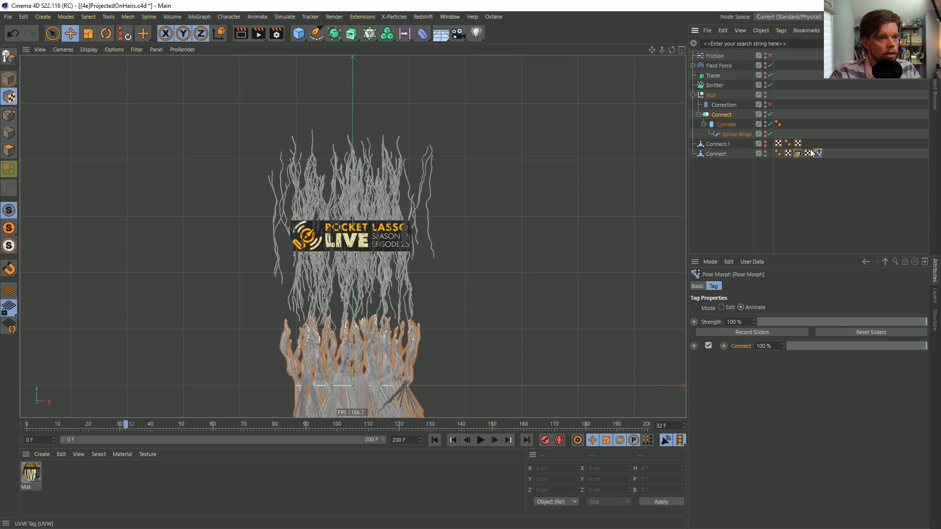
Review the Pose Morph tag, Connect generator and Correction deformer, return to frame 0 and advance to frame 2
click(817, 153)
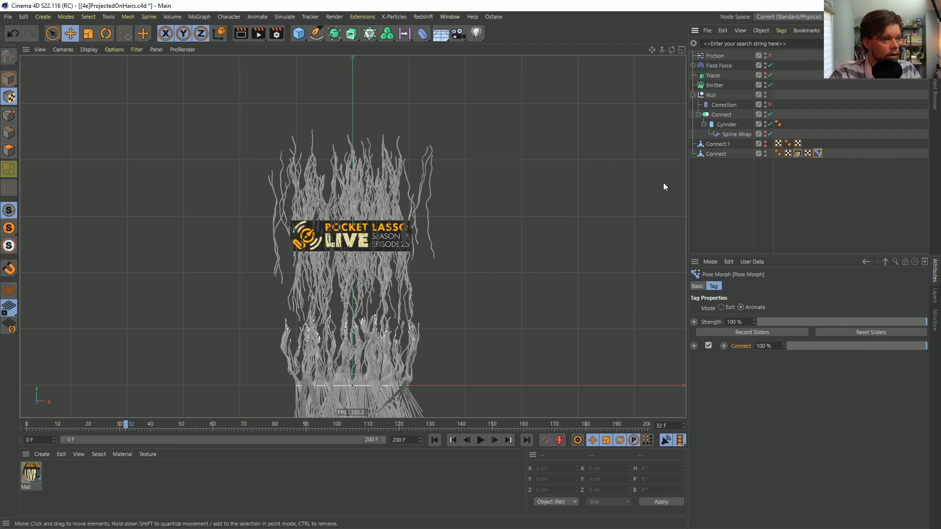
click(721, 115)
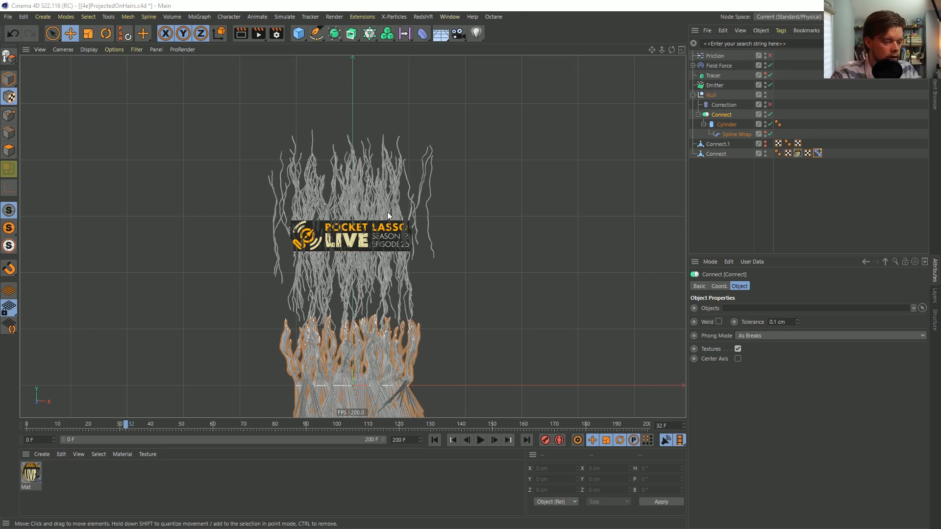
mouse_move(767, 256)
mouse_down()
mouse_move(767, 211)
mouse_move(776, 242)
mouse_up()
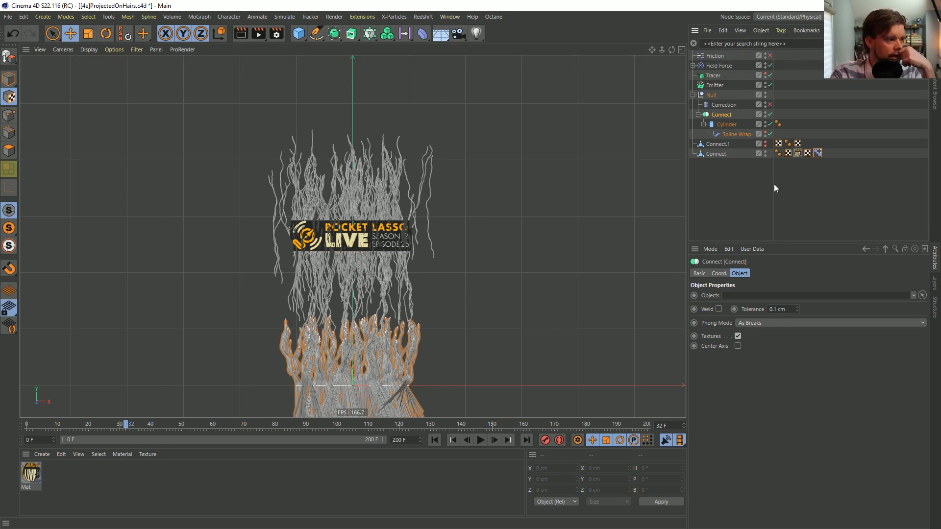
click(733, 104)
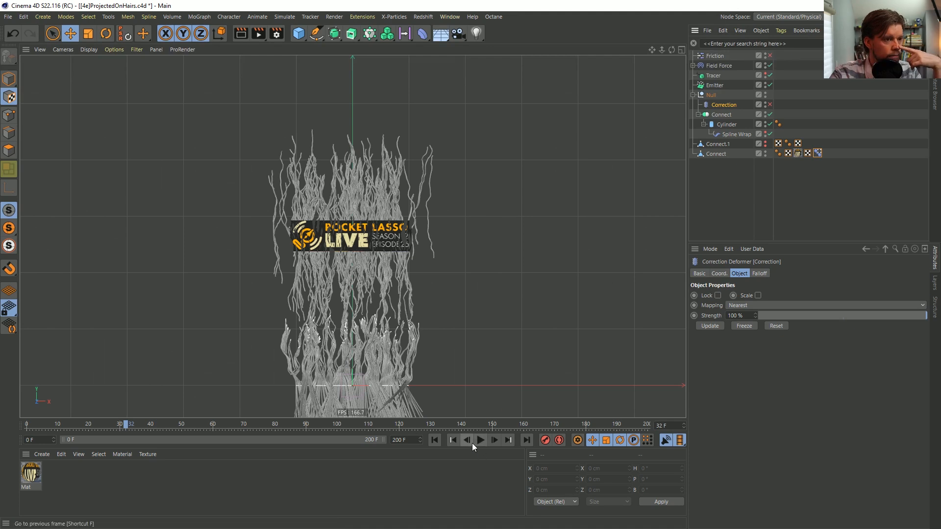
click(435, 440)
click(494, 440)
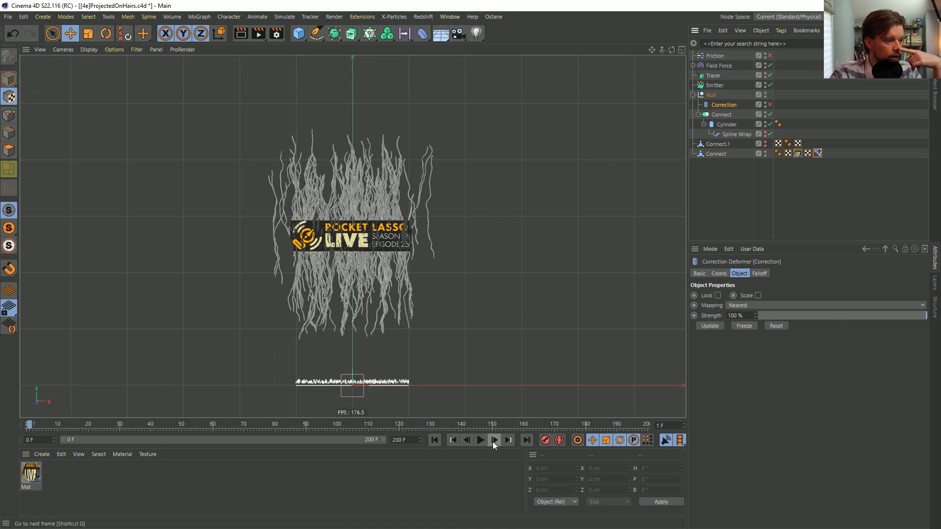
click(494, 440)
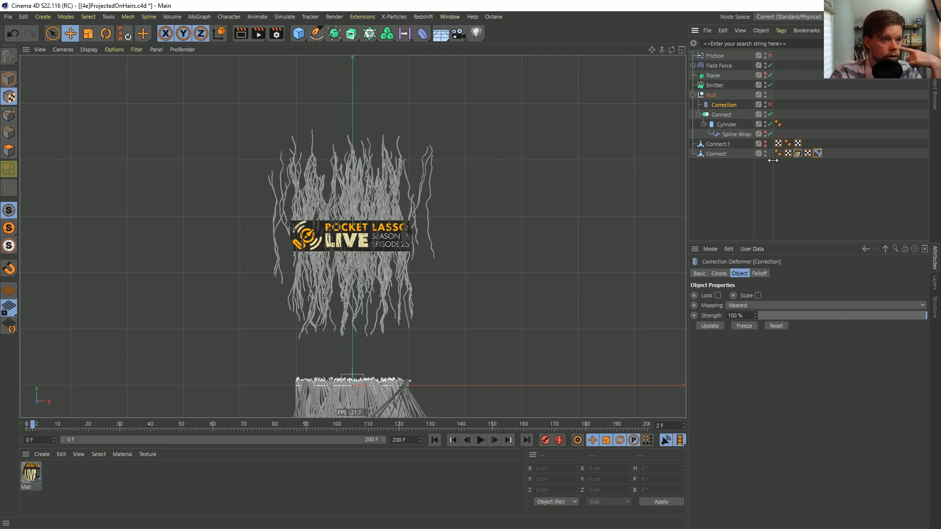
Delete the Connect.1 mesh and the Friction object from the scene
drag(717, 144, 717, 141)
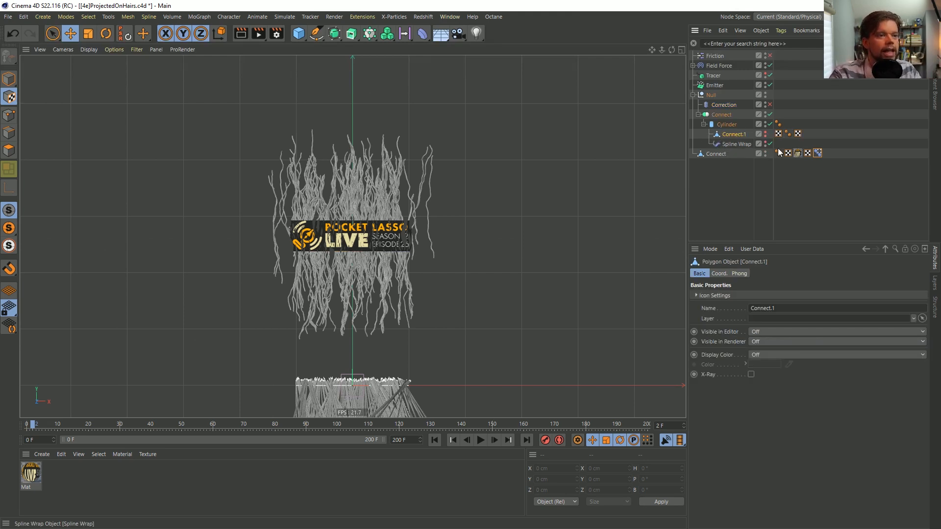
key(ctrl+z)
click(717, 145)
key(Delete)
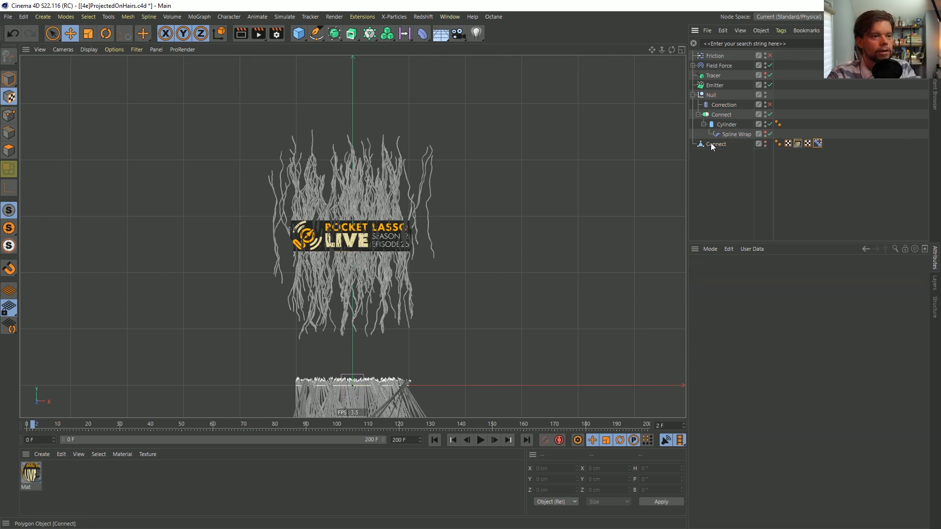
click(715, 57)
key(Delete)
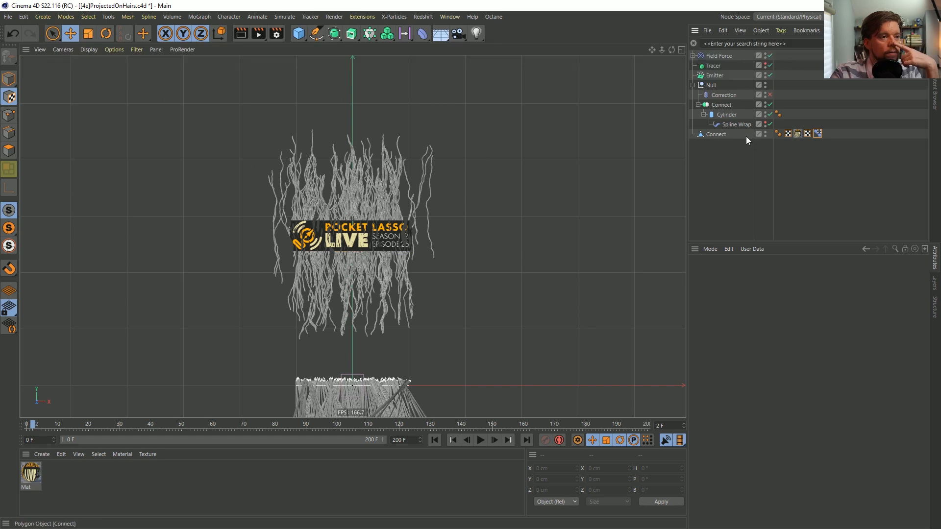
Inspect the Pose Morph tag's Edit-mode settings, return it to Animate mode and make sure the tag is enabled
click(721, 96)
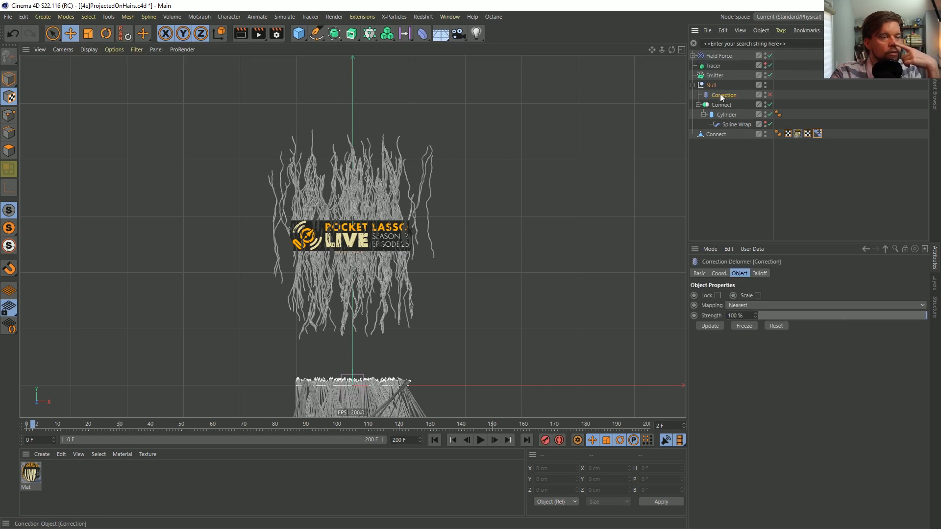
click(816, 133)
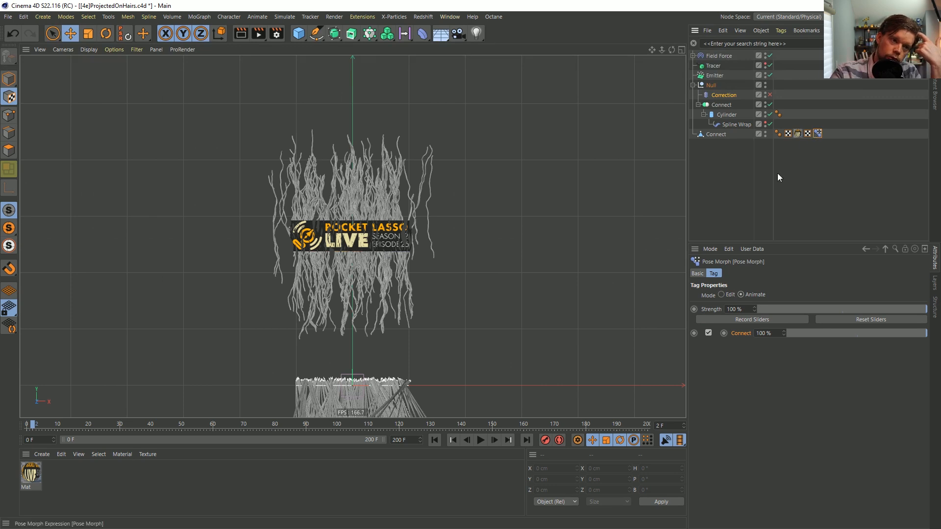
click(698, 273)
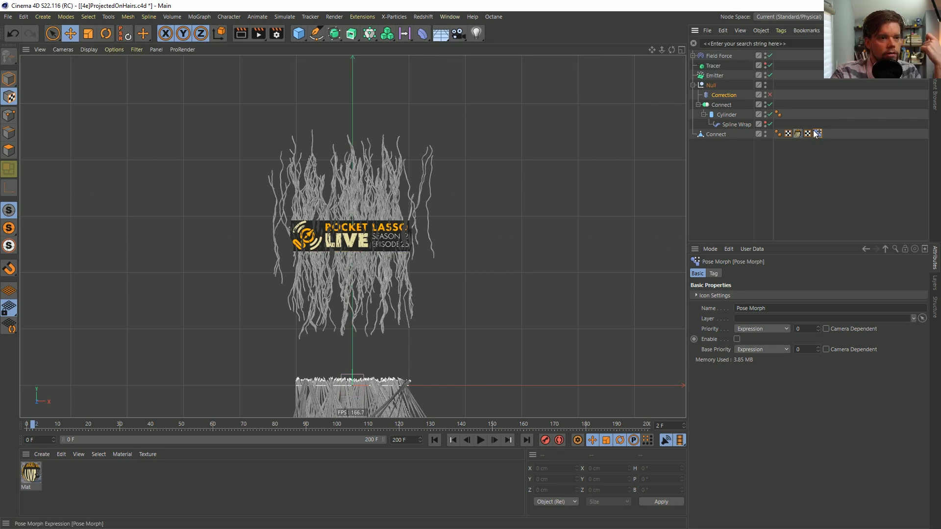
click(713, 274)
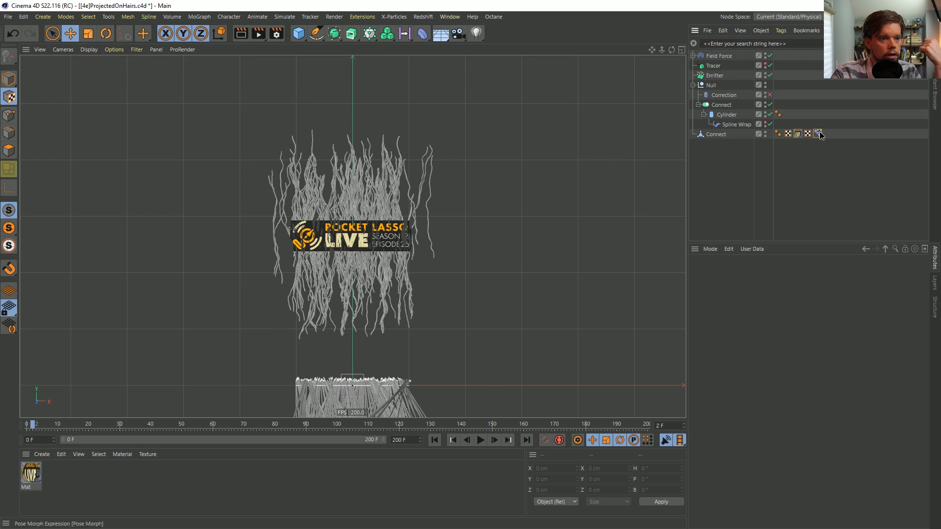
click(721, 295)
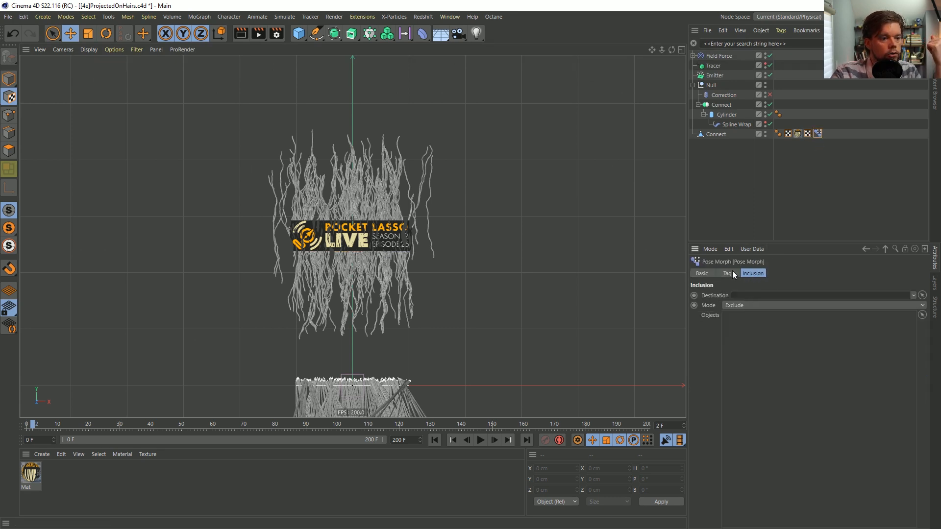
click(748, 295)
click(698, 273)
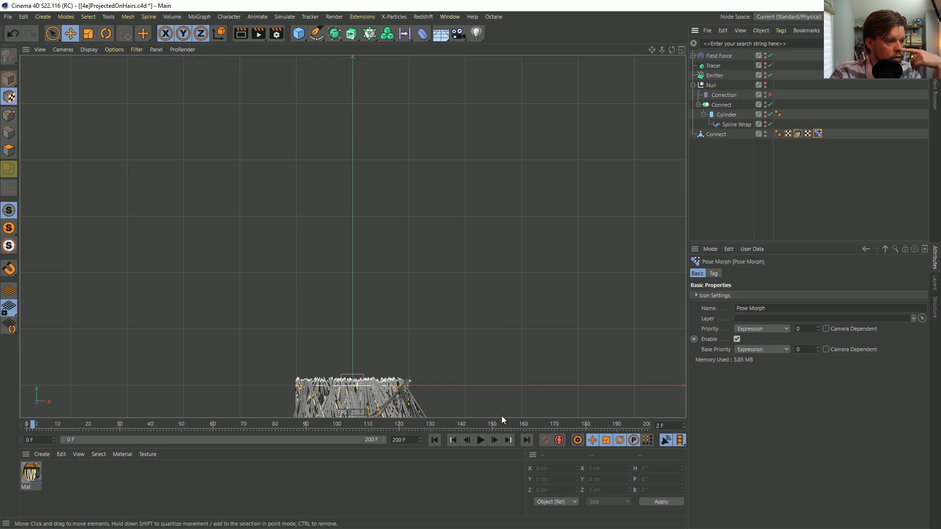
Play the animation to frame 32 and scrub the Connect pose strength on the way, leaving it at 100%
click(480, 443)
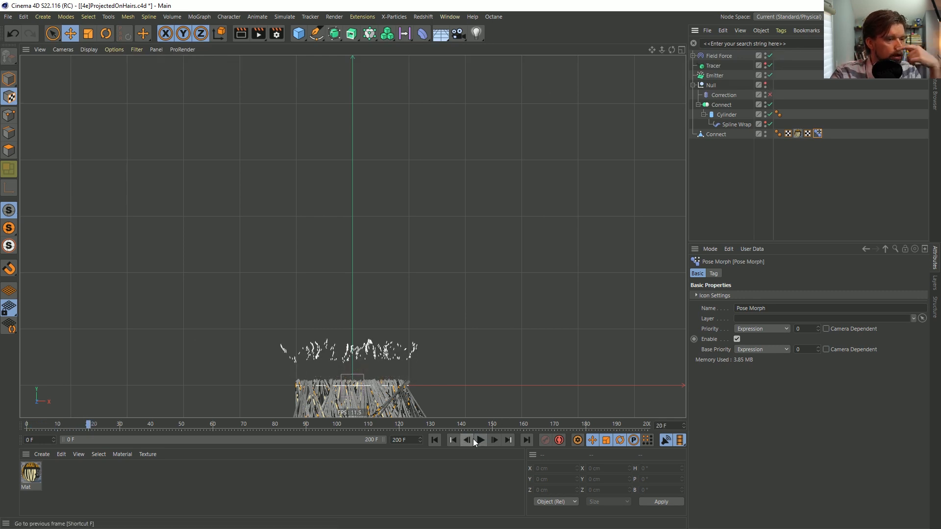
click(716, 274)
drag(838, 335, 927, 336)
click(480, 440)
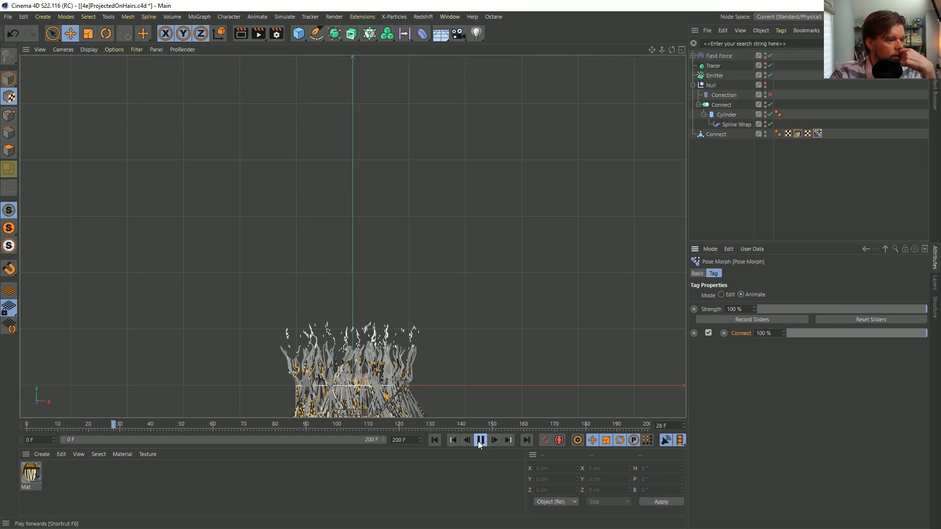
click(480, 440)
scroll(397, 323, up, 2)
scroll(397, 322, up, 5)
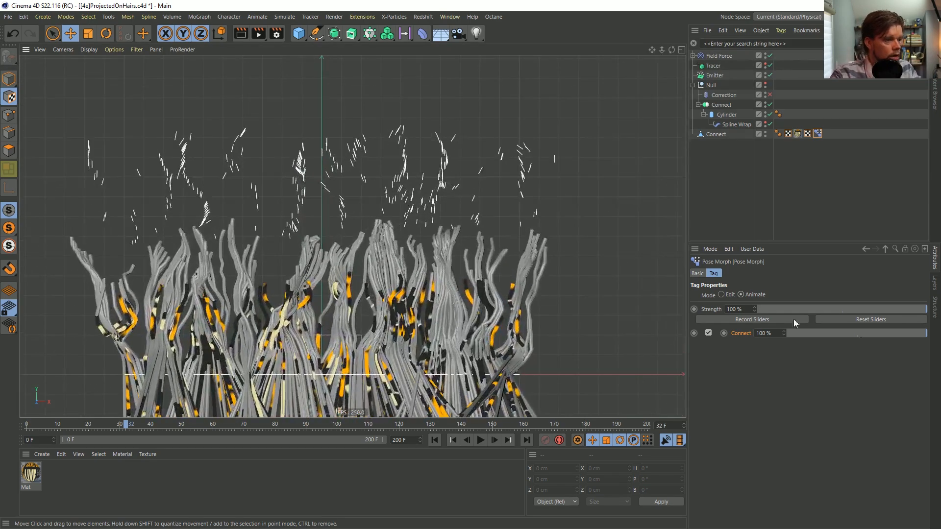
mouse_move(926, 333)
mouse_down()
mouse_move(906, 336)
mouse_move(935, 341)
mouse_up()
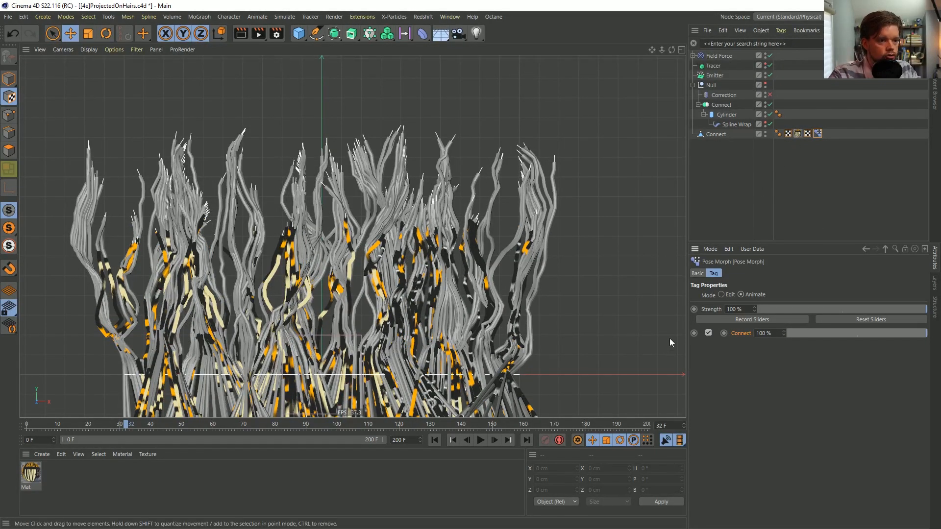
Set the Pose Morph tag's priority to Expression 1 and play the animation to test it
click(721, 295)
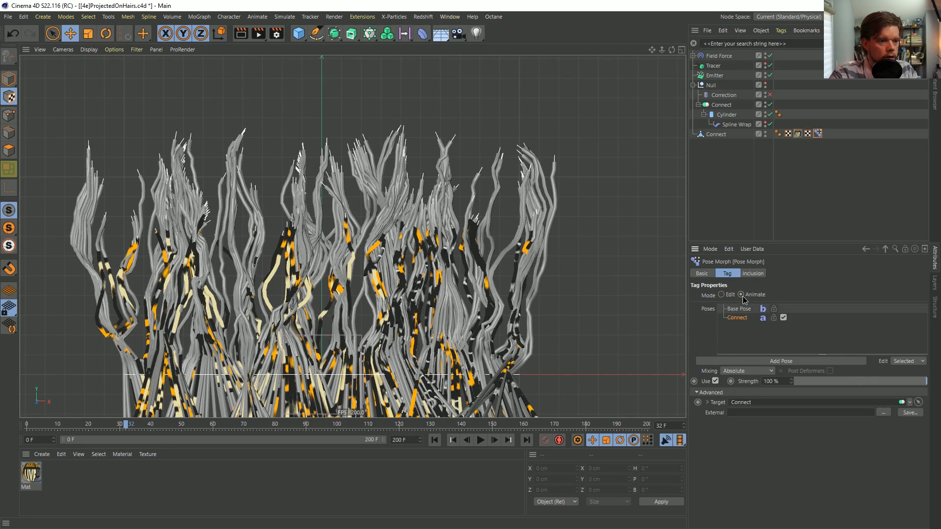
click(741, 295)
click(697, 273)
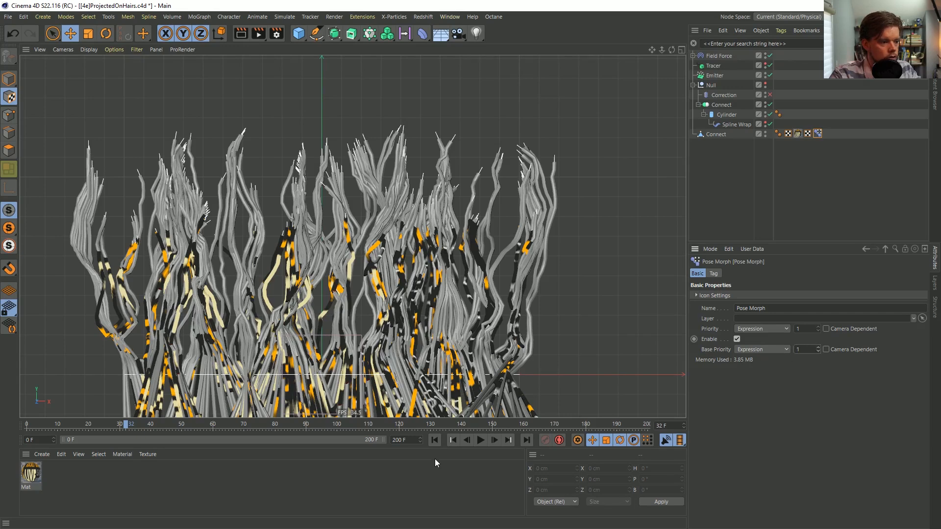
click(480, 439)
click(481, 437)
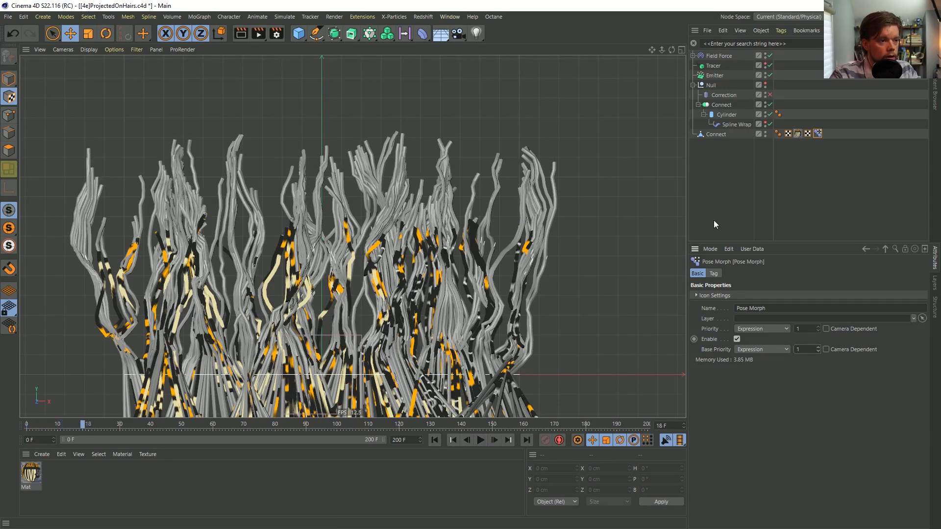
click(481, 440)
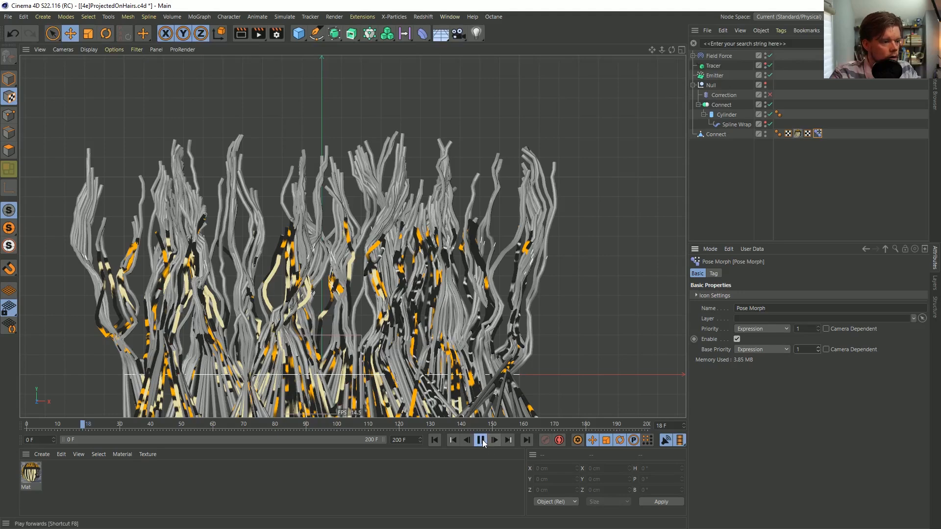
Compare Pose Morph priority 0 with 1 during playback, keep 1 and replay the animation from frame 0
click(817, 330)
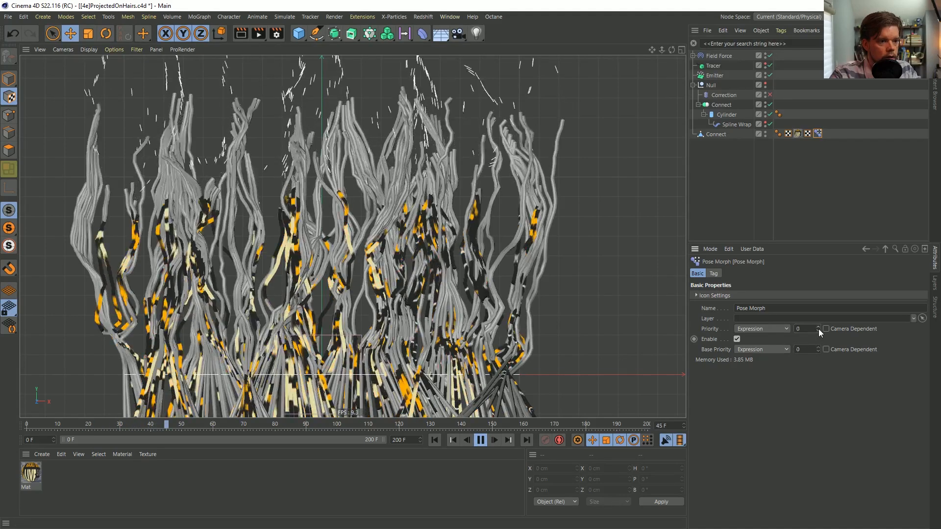
click(818, 327)
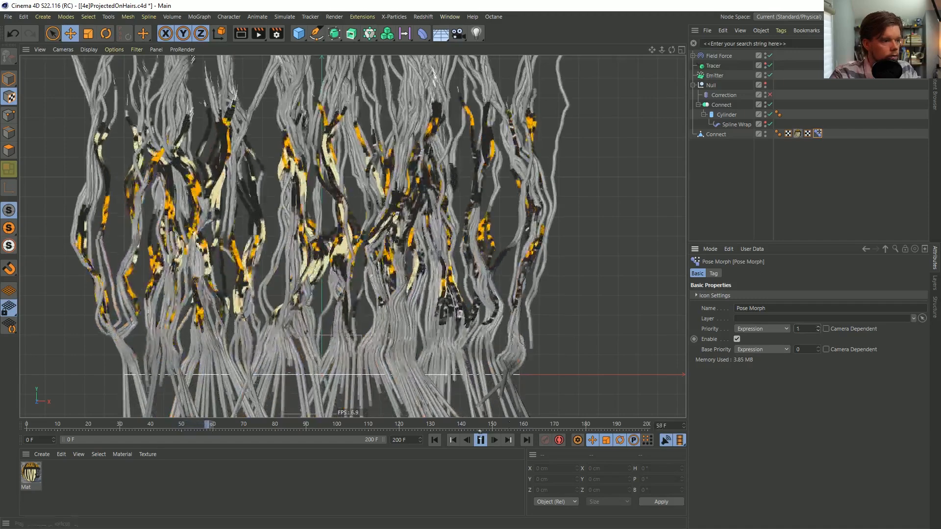
click(480, 441)
click(434, 443)
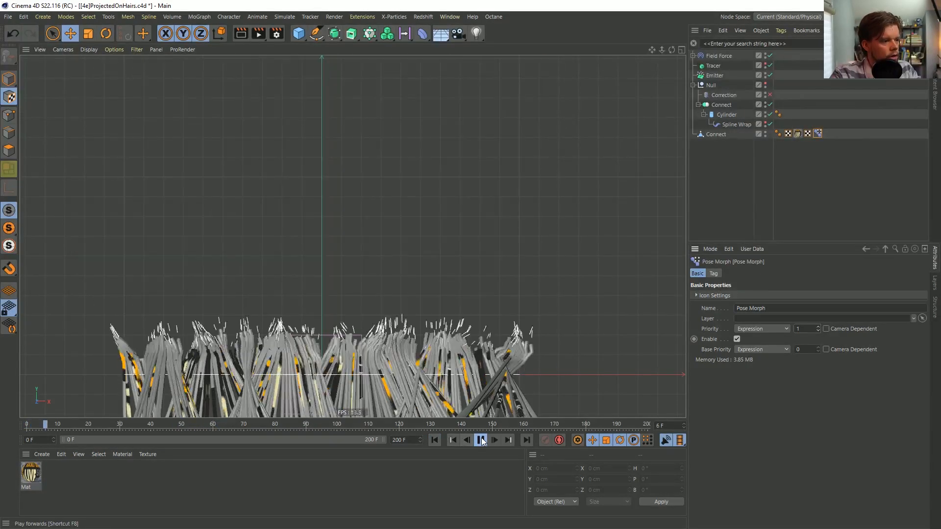
click(481, 438)
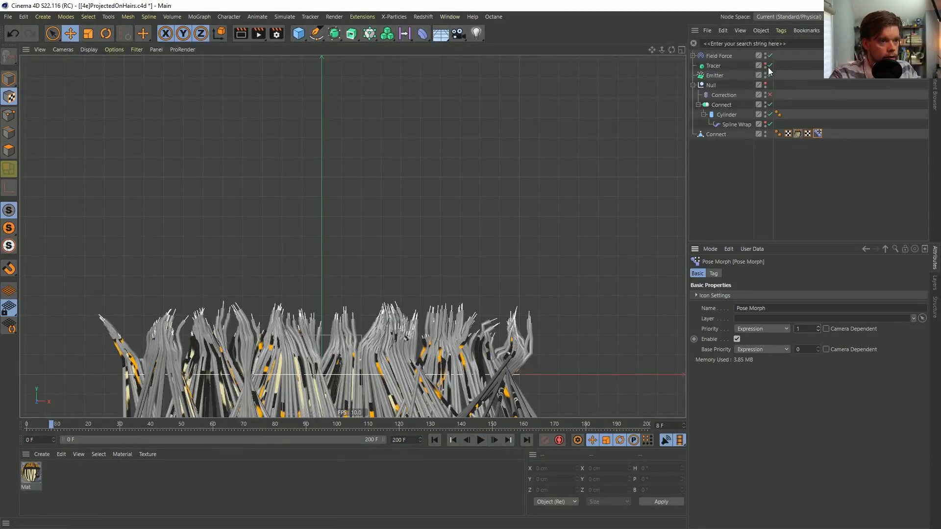
Delete the Correction deformer inside the Null and show the Pose Morph tag's pose strength settings
click(734, 95)
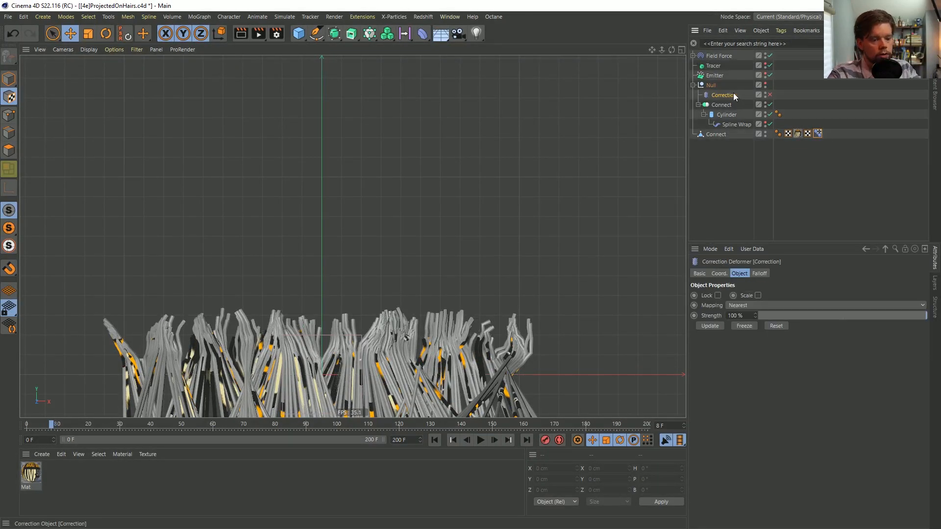
key(Delete)
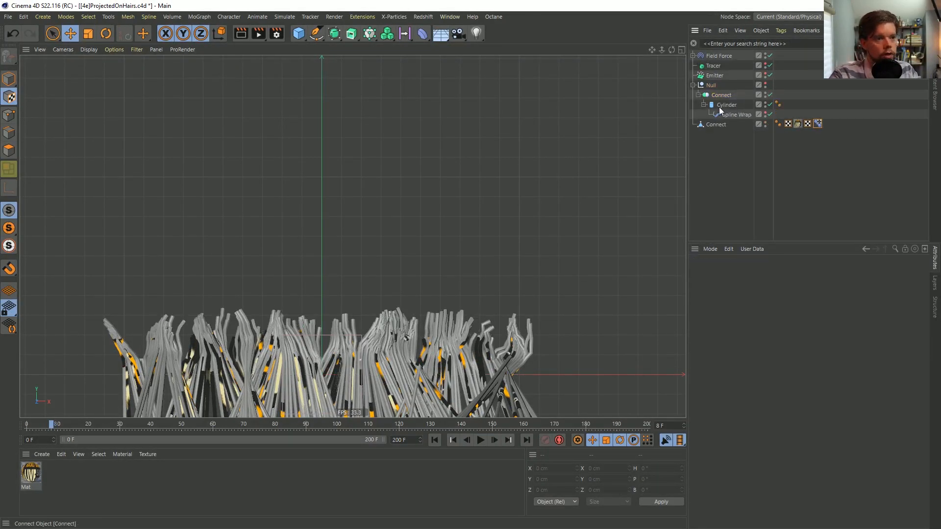
click(817, 124)
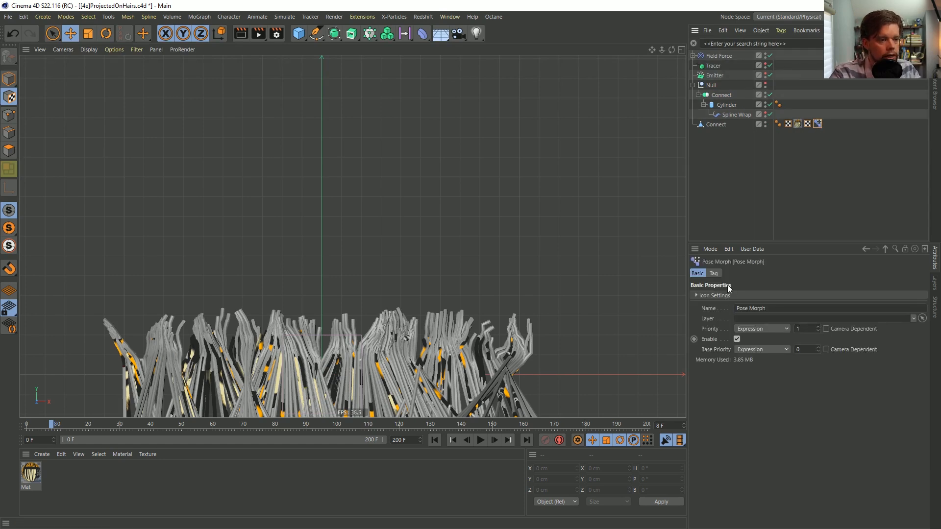
click(714, 274)
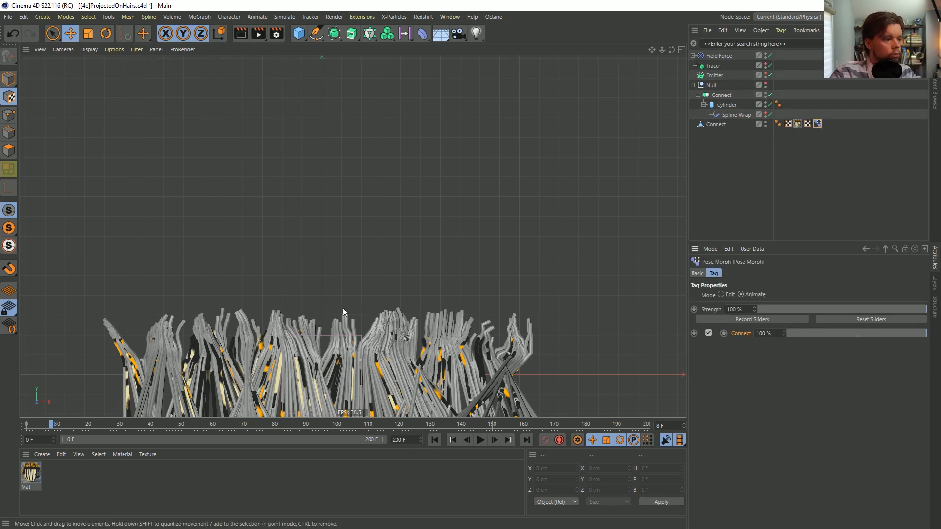
Play the animation to frame 37 and examine how the textured mesh follows the strands from base to tips
alt+middle_drag(397, 272, 404, 381)
click(480, 440)
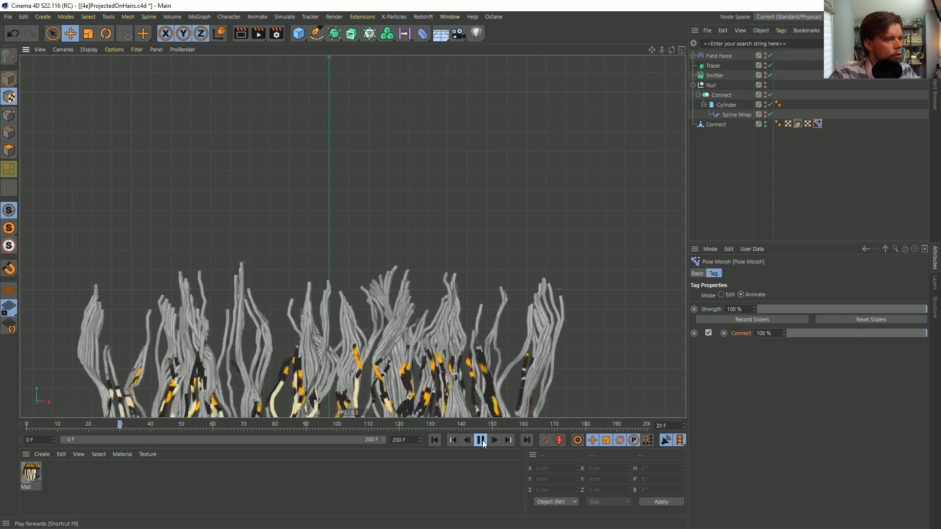
click(482, 440)
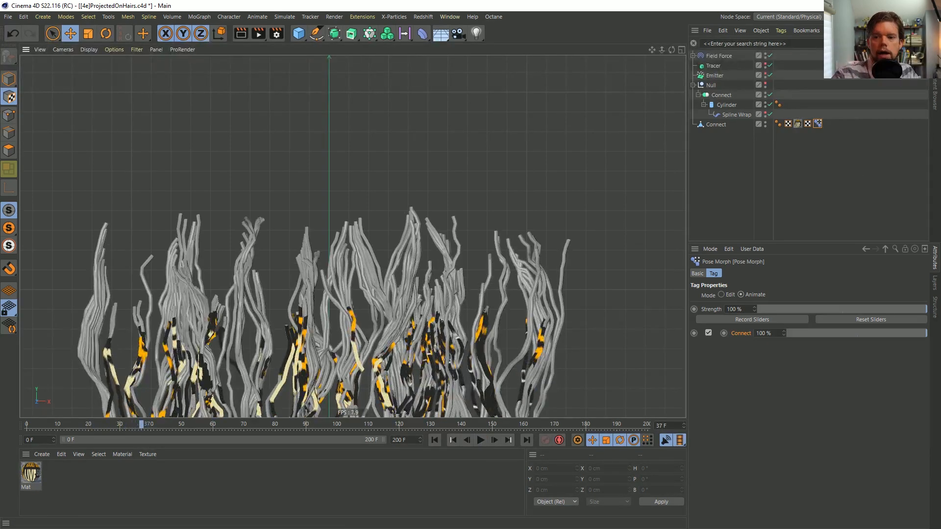
alt+drag(178, 353, 381, 235)
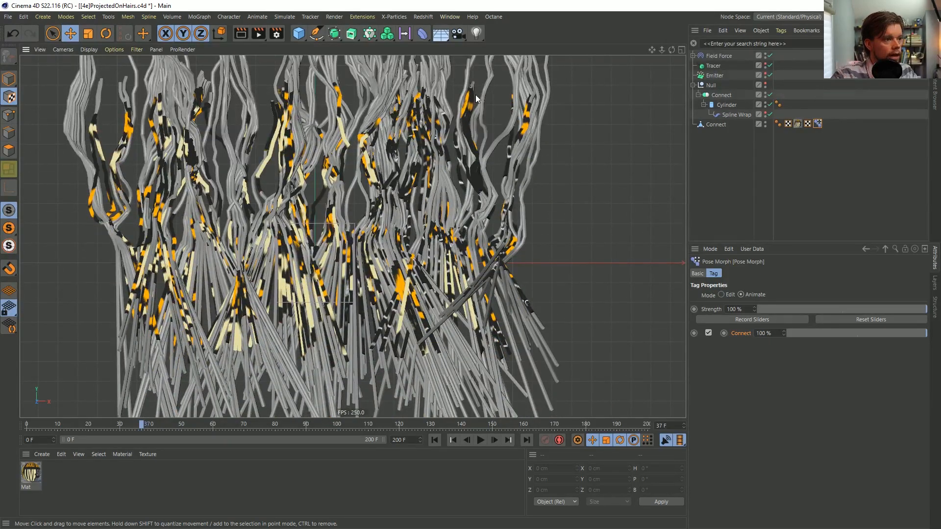
alt+middle_drag(452, 236, 427, 389)
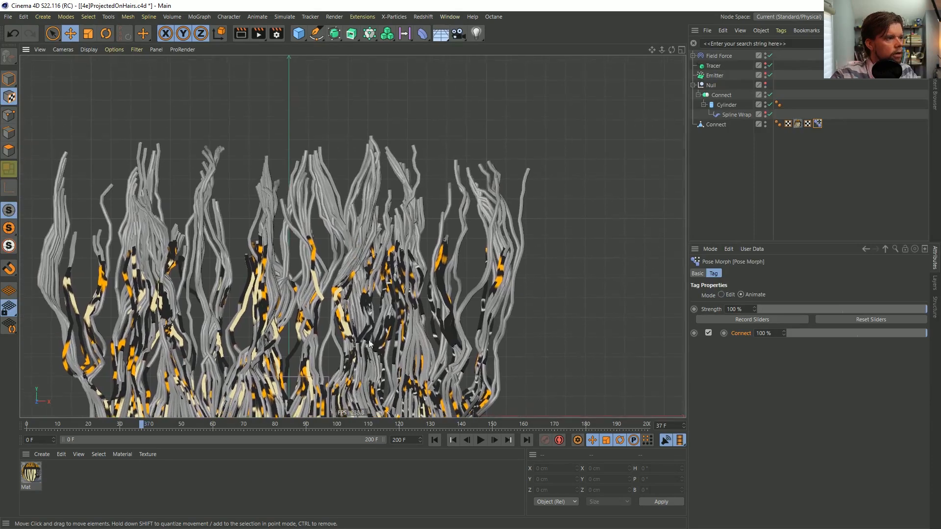
Play the animation on to frame 122 and examine how the logo texture assembles across the strands
click(482, 439)
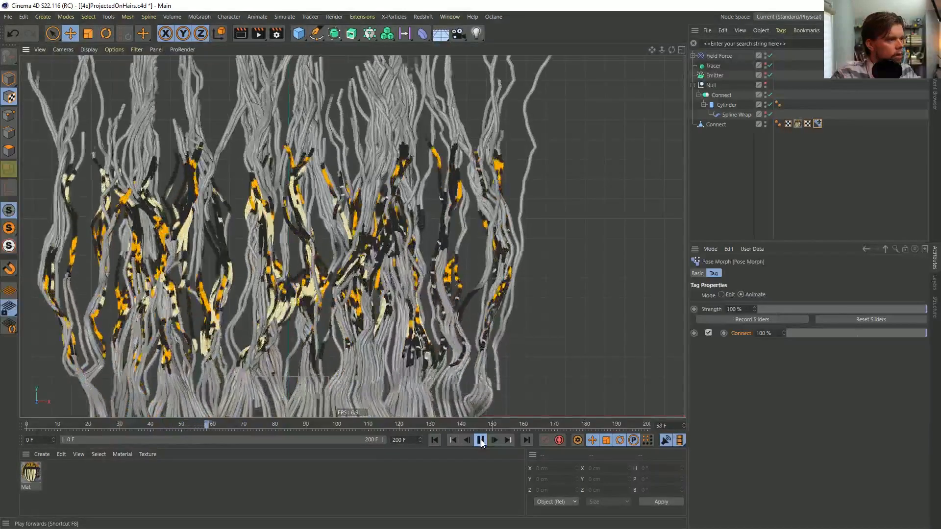
alt+middle_drag(386, 299, 404, 380)
alt+middle_drag(404, 195, 410, 304)
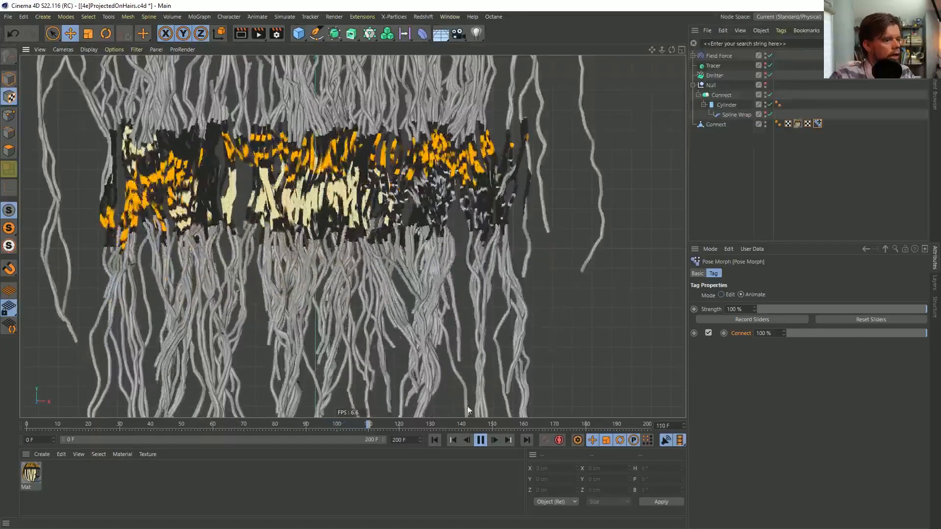
click(481, 443)
alt+middle_drag(336, 129, 338, 257)
click(469, 441)
click(470, 440)
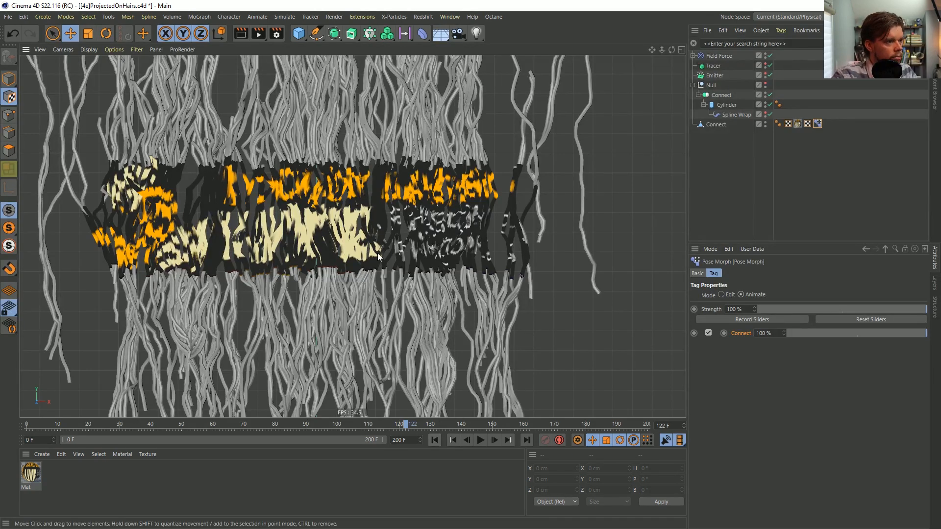
alt+middle_drag(369, 257, 351, 247)
scroll(353, 162, down, 6)
scroll(346, 240, up, 5)
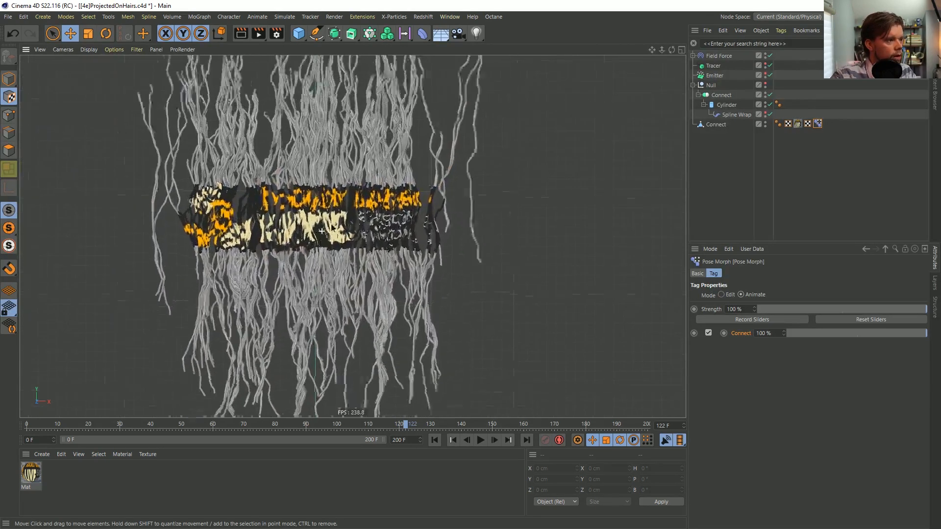
Replay the animation, step frame by frame to frame 121 and examine the logo's alignment on the strands
click(480, 440)
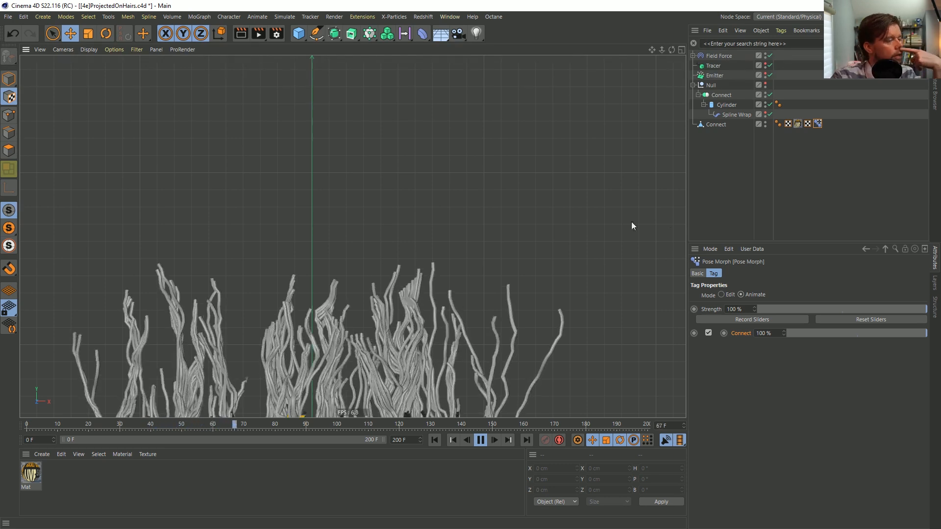
click(481, 440)
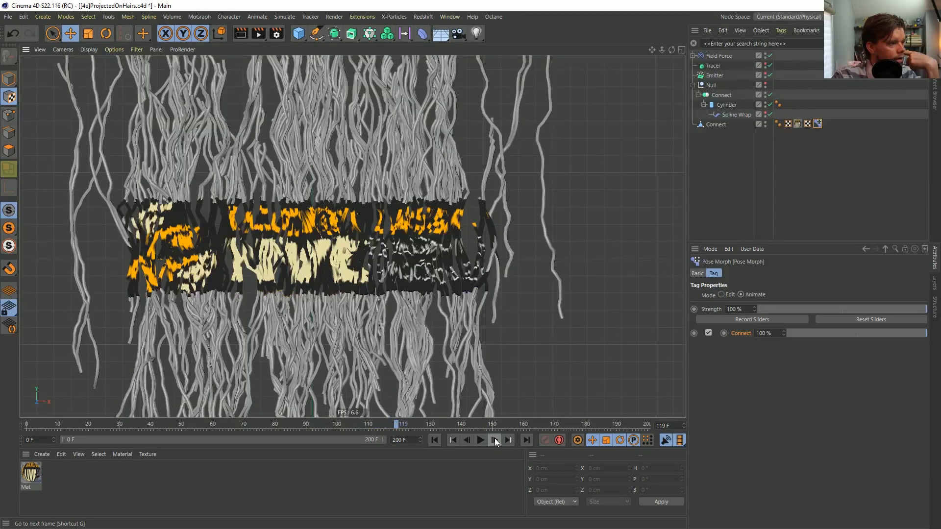
click(495, 439)
click(495, 440)
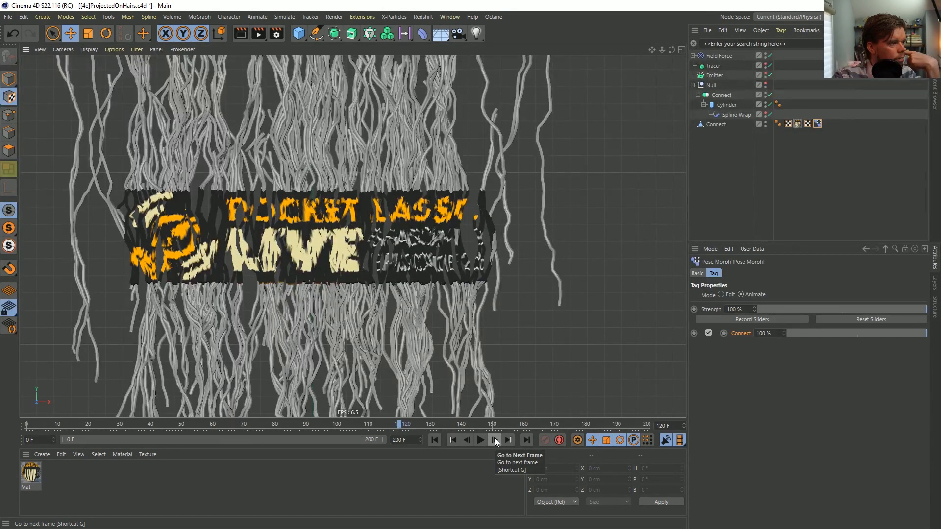
scroll(338, 222, up, 3)
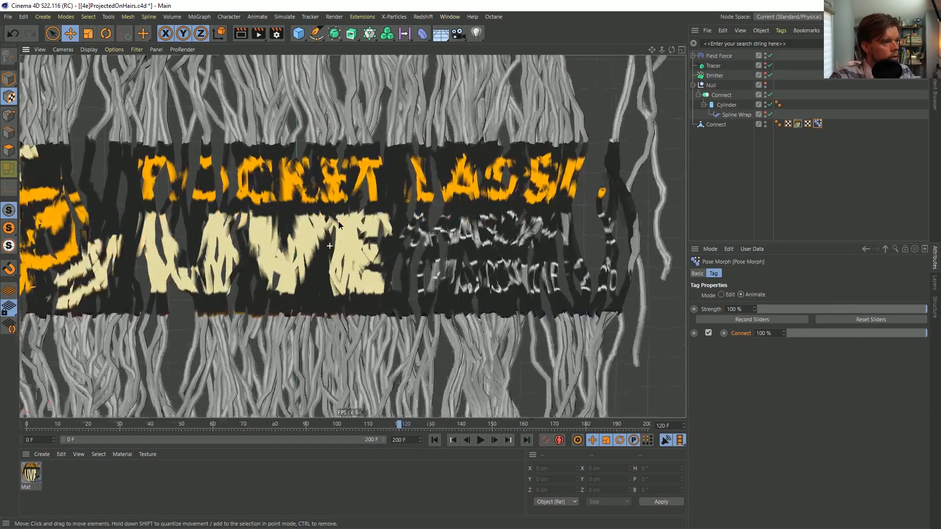
scroll(338, 221, down, 3)
click(494, 440)
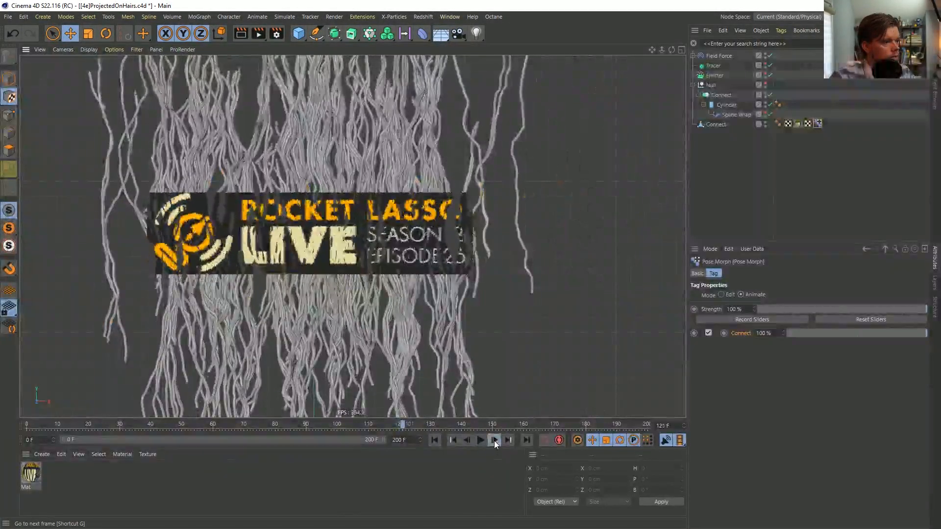
scroll(339, 226, up, 2)
scroll(338, 230, down, 5)
scroll(335, 236, up, 4)
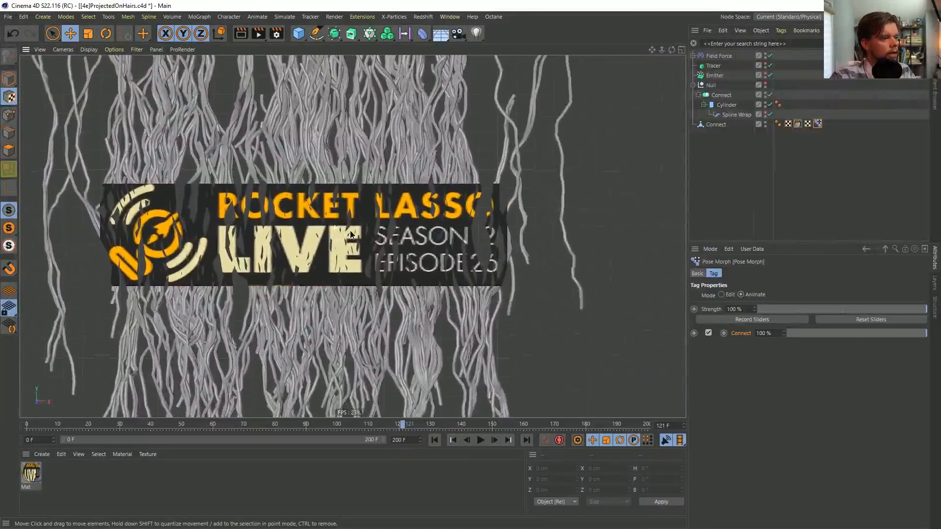
scroll(349, 237, up, 3)
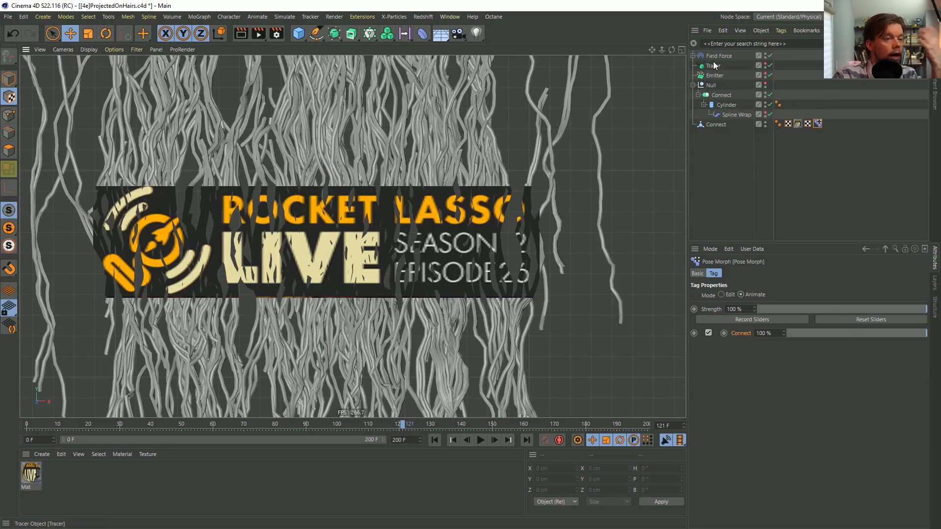
Show the random fields inside the Field Force and display the Connect mesh's Pose Morph settings
drag(743, 188, 689, 49)
click(693, 55)
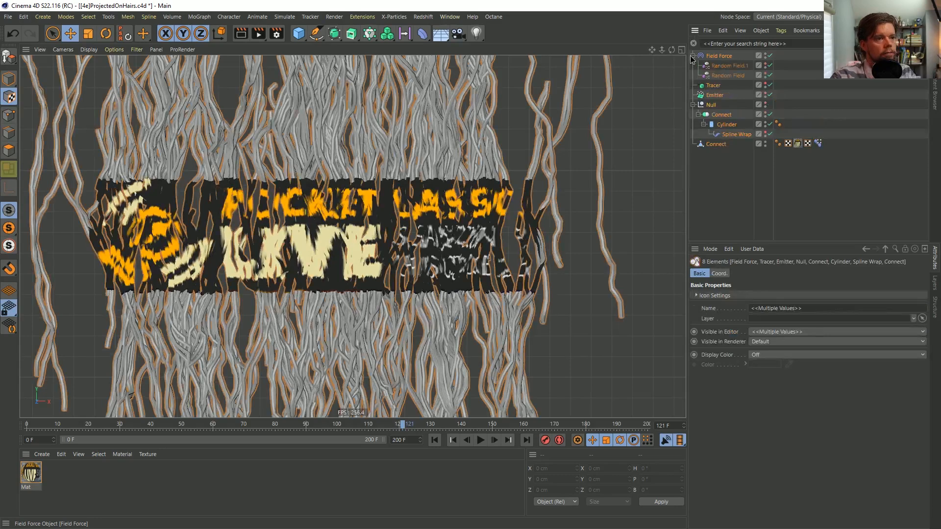
click(727, 173)
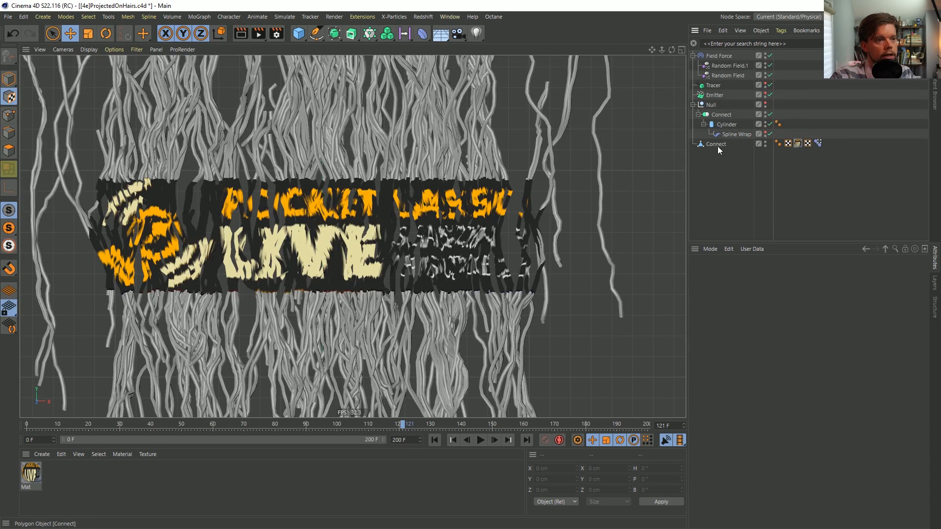
click(818, 143)
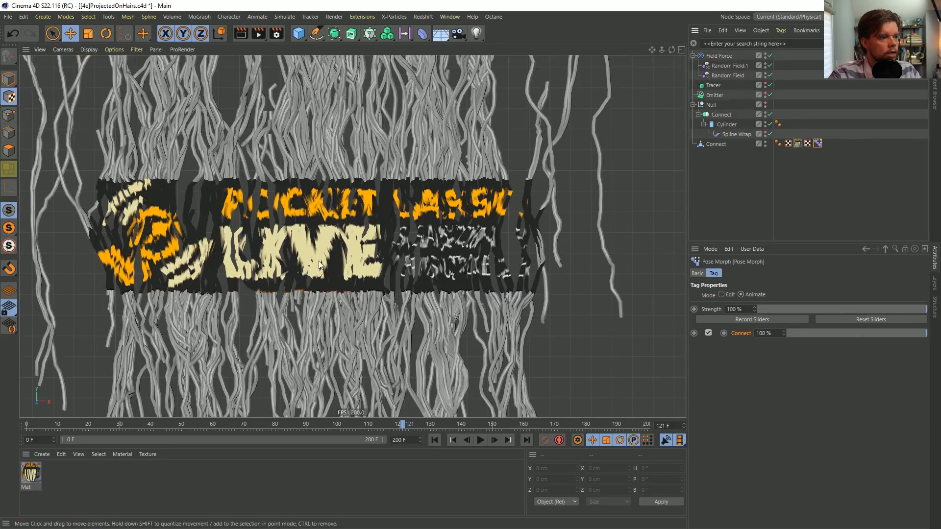
Play the animation on to frame 128 to watch the logo break up across the strands
scroll(398, 210, down, 5)
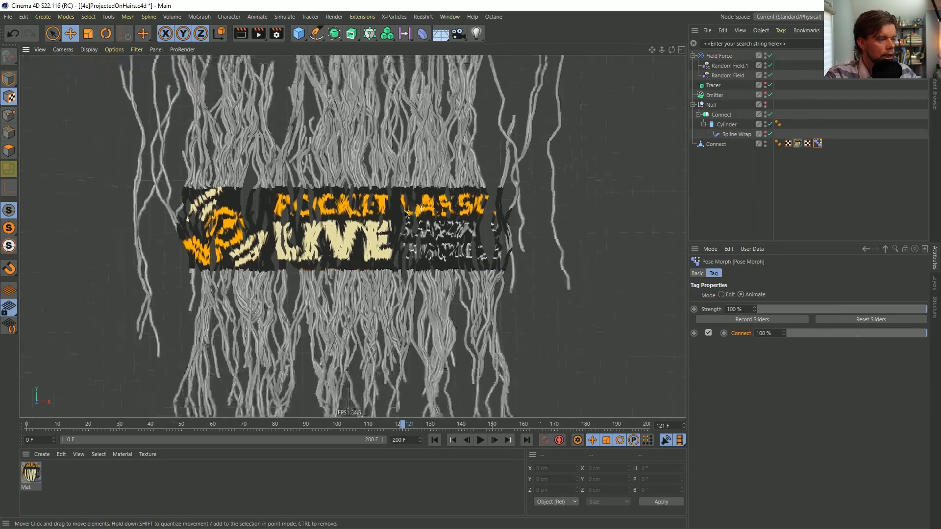
scroll(397, 211, up, 4)
click(480, 440)
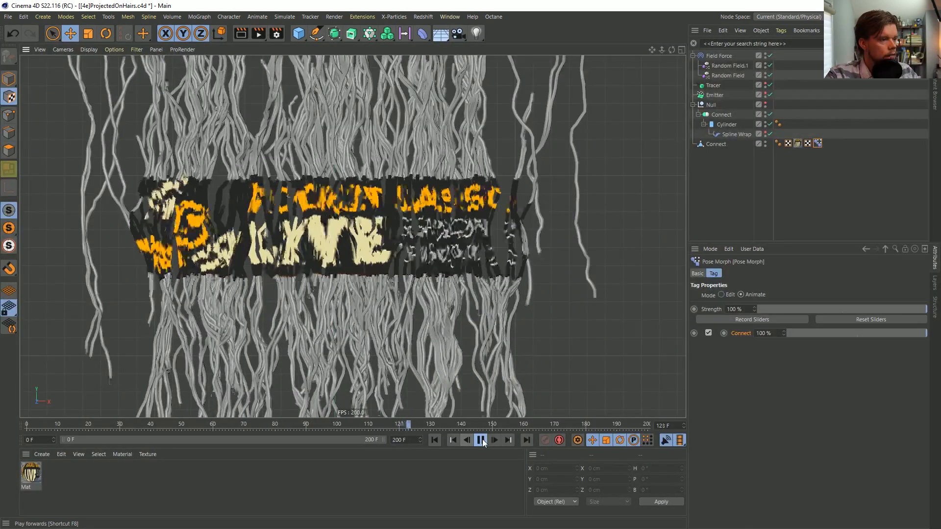
Create a new material with only the Luminance channel enabled, turning off Color and Reflectance
double_click(83, 479)
double_click(30, 473)
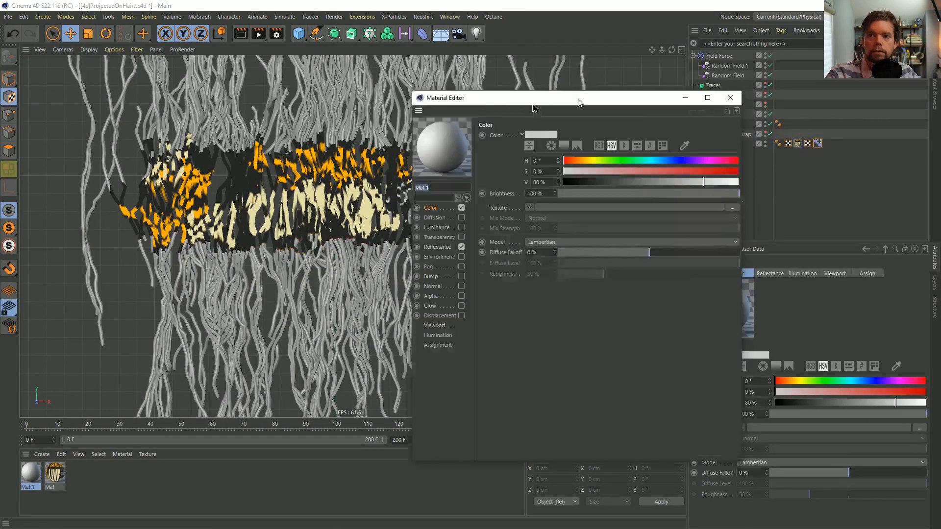
click(368, 228)
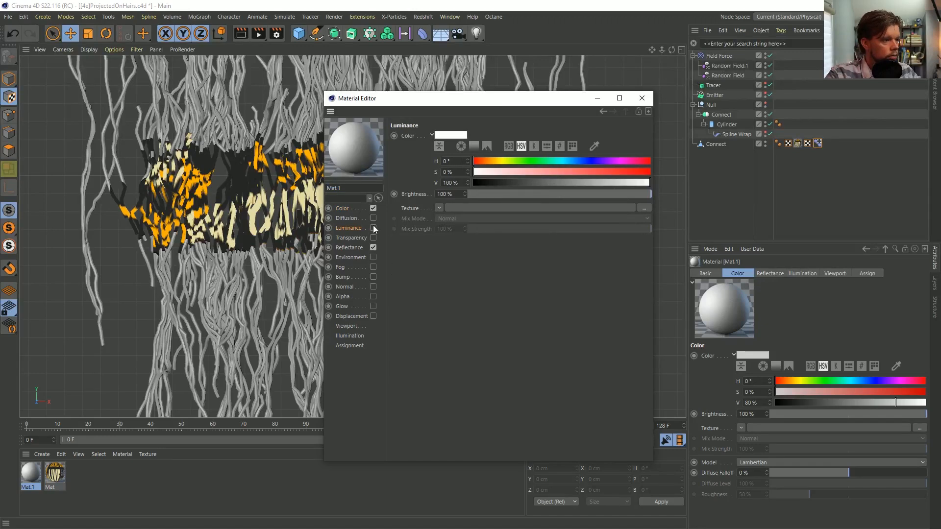
click(373, 227)
click(373, 208)
click(373, 258)
click(372, 247)
click(373, 257)
click(361, 228)
Sample the logo's dark background as the new material's luminance colour, with a value of 14.902%
click(594, 146)
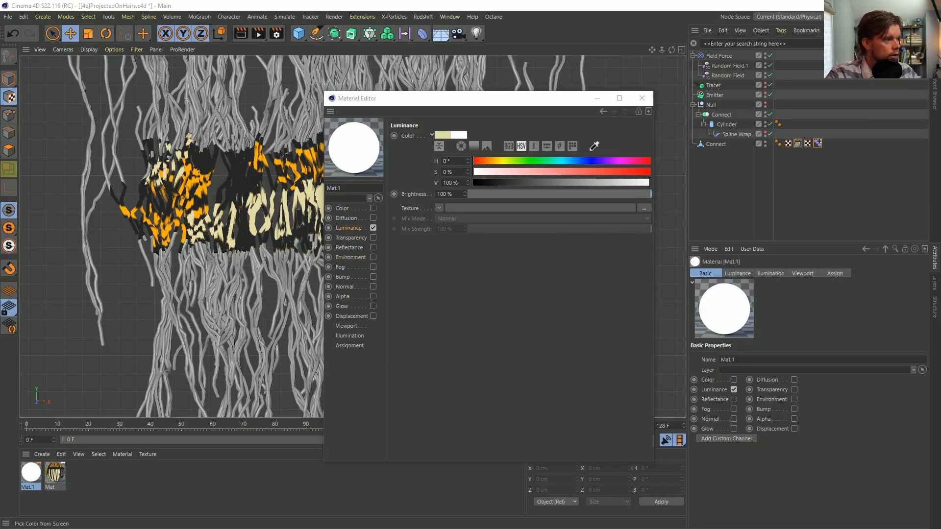
click(594, 156)
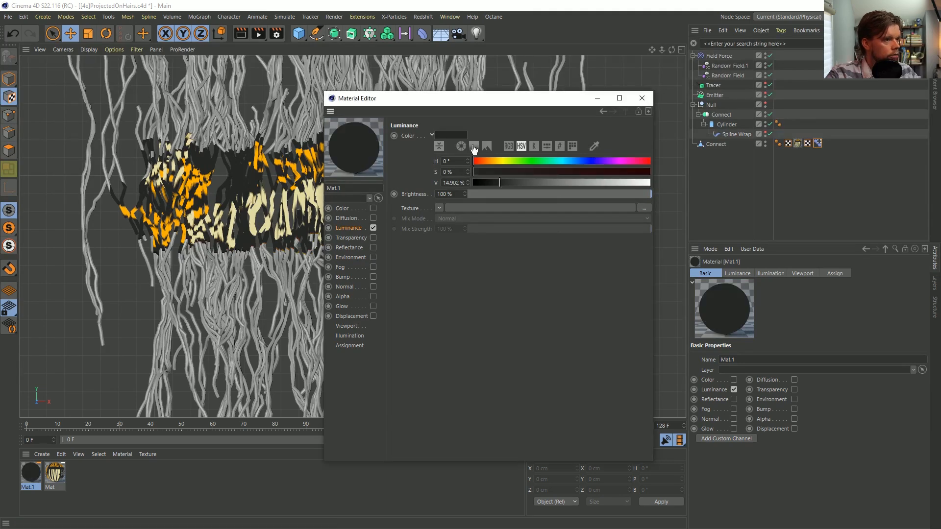
click(642, 98)
Apply the dark material Mat.1 to the Connect mesh beneath the logo material
drag(40, 468, 839, 144)
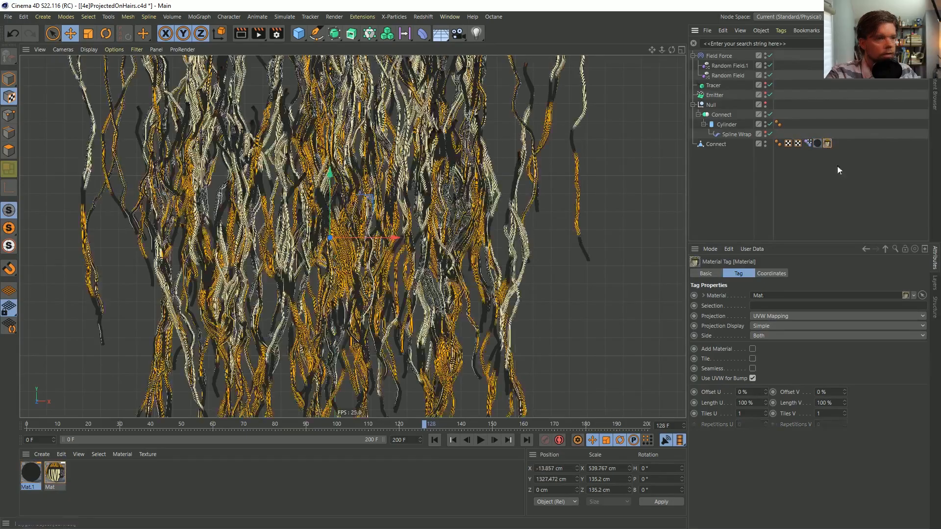
click(826, 143)
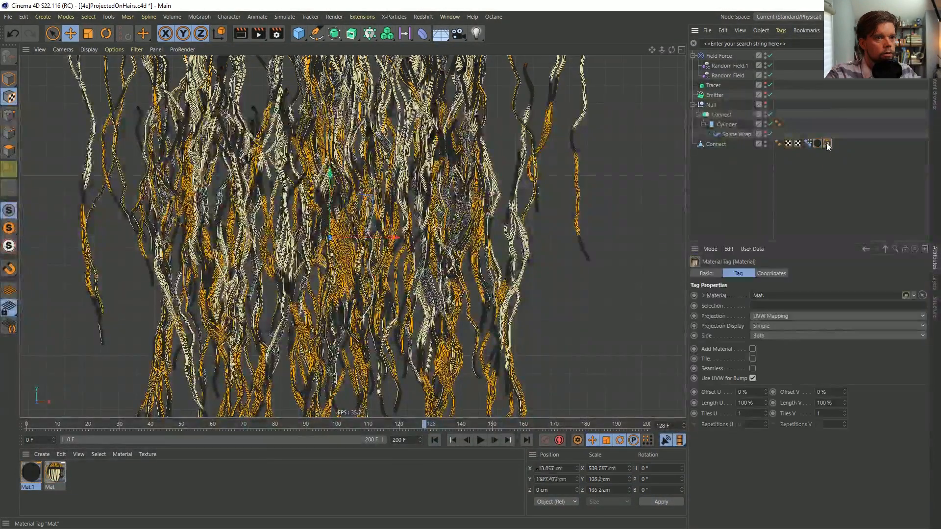
click(822, 171)
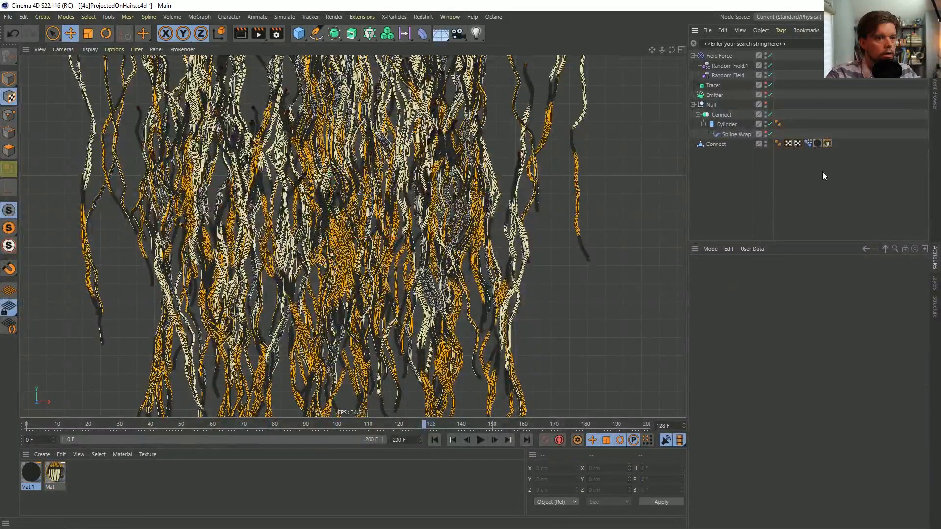
Try Spherical projection on the Connect mesh's Mat.1 tag, return it to UVW Mapping and delete the tag
click(819, 142)
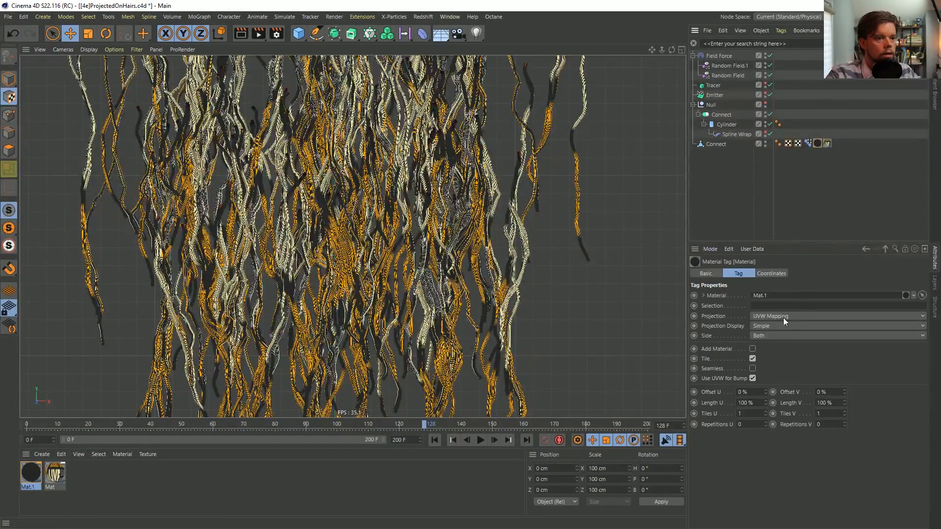
click(787, 318)
click(780, 323)
click(839, 146)
click(828, 143)
drag(819, 141, 836, 143)
click(817, 142)
click(817, 164)
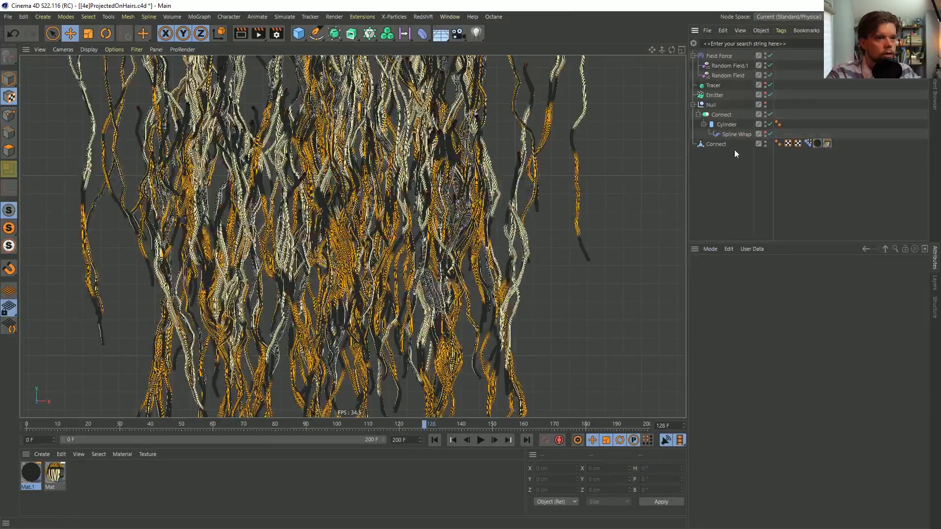
click(817, 144)
click(780, 316)
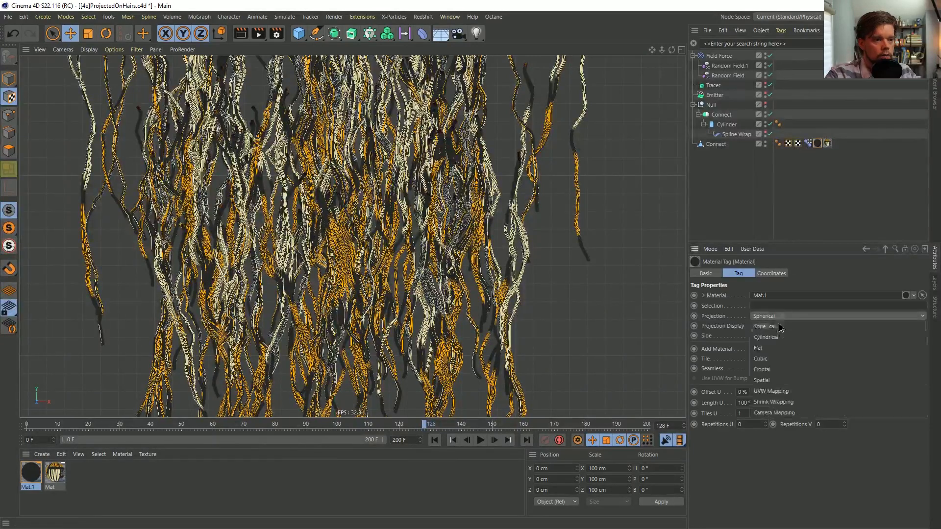
click(789, 391)
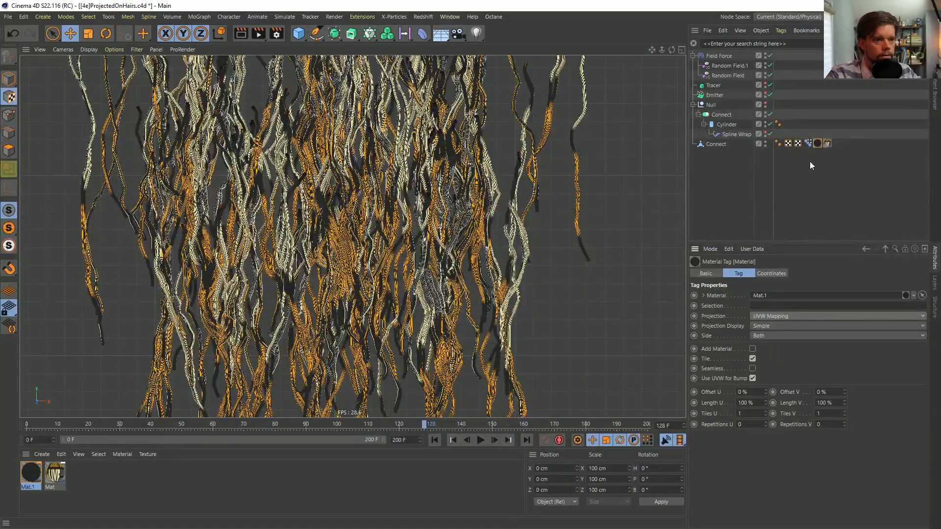
key(Delete)
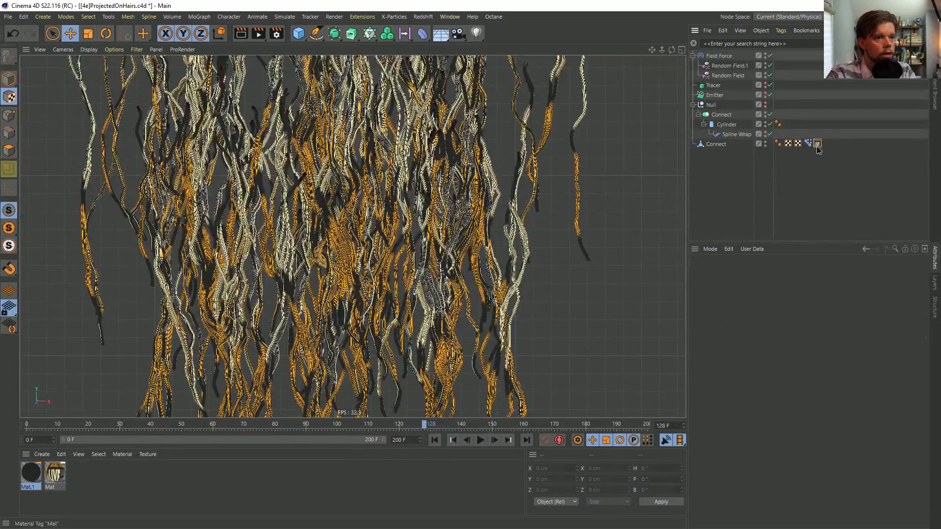
Delete the surplus UVW tag from the Connect mesh, keeping the one that holds the projected logo mapping
click(817, 143)
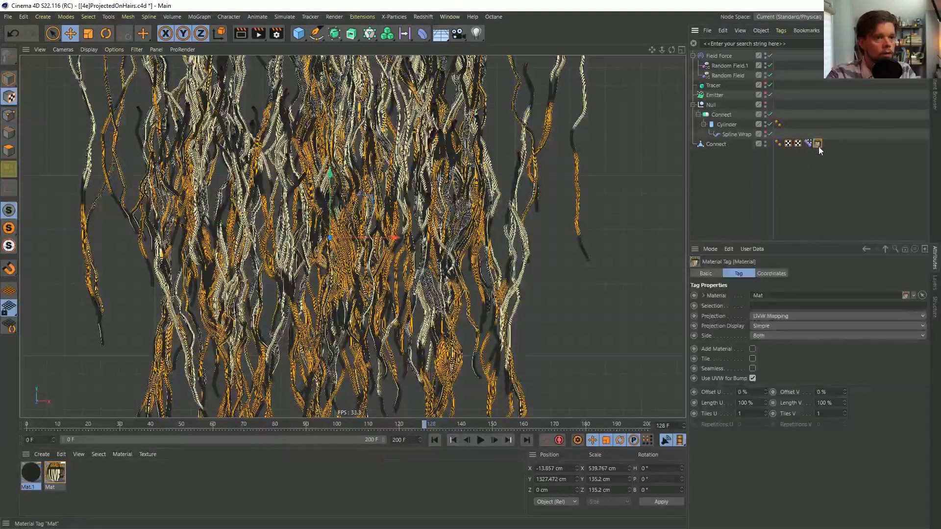
click(788, 144)
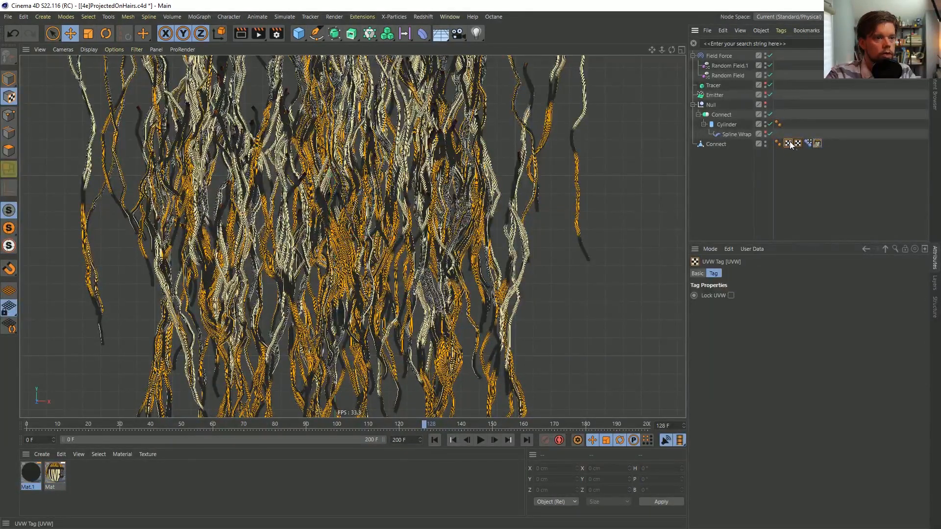
click(797, 146)
key(Delete)
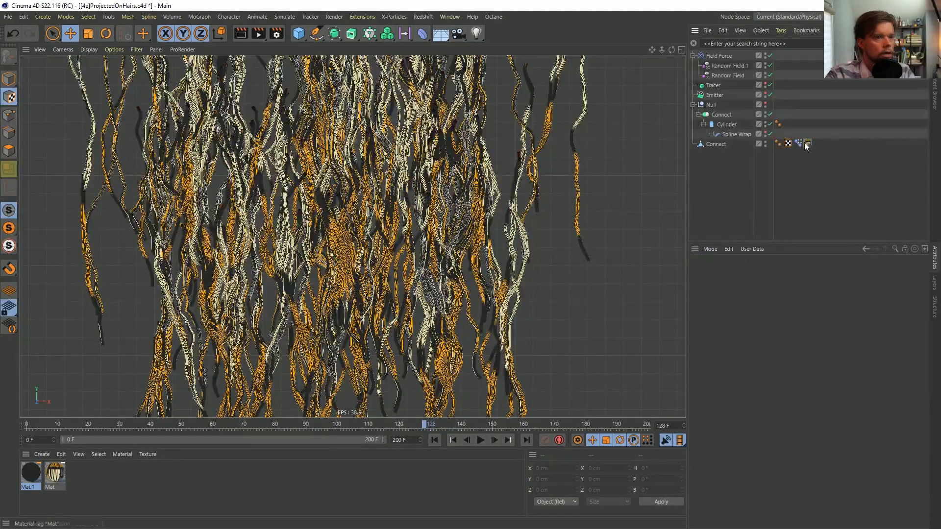
key(ctrl+z)
key(Delete)
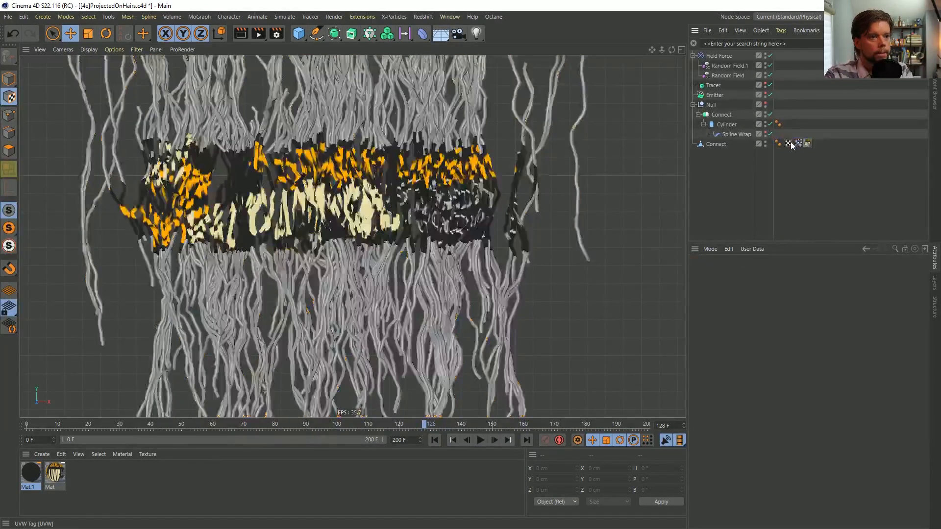
Apply Mat.1 to the Connect mesh beneath the logo material and replay the animation from frame 0
drag(34, 479, 830, 144)
click(831, 143)
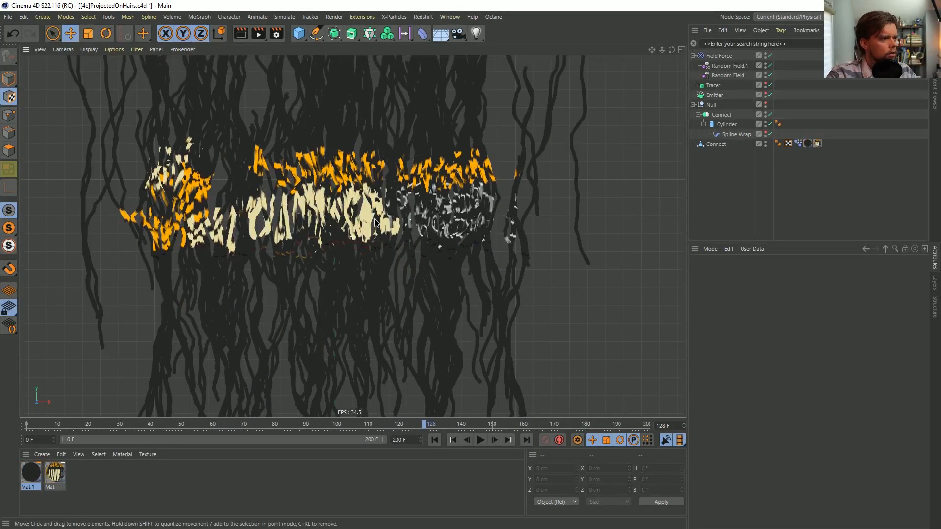
click(434, 439)
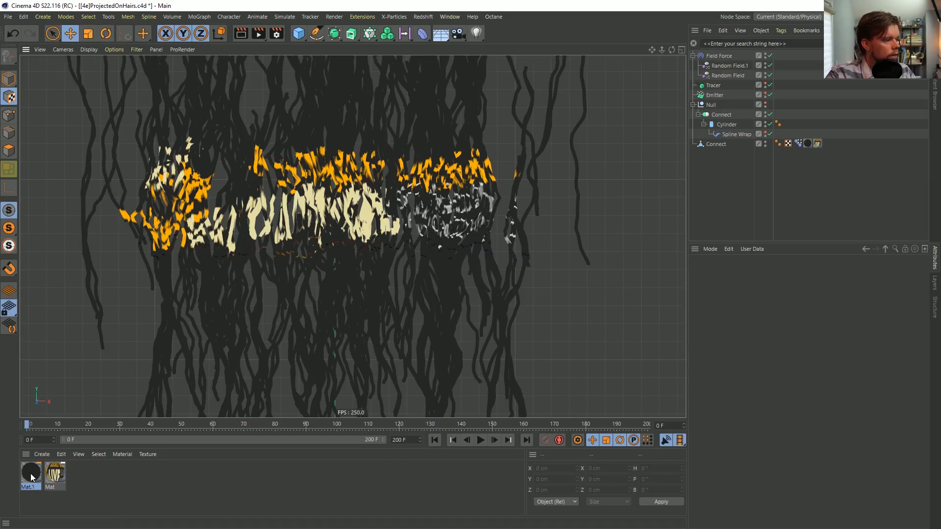
click(483, 440)
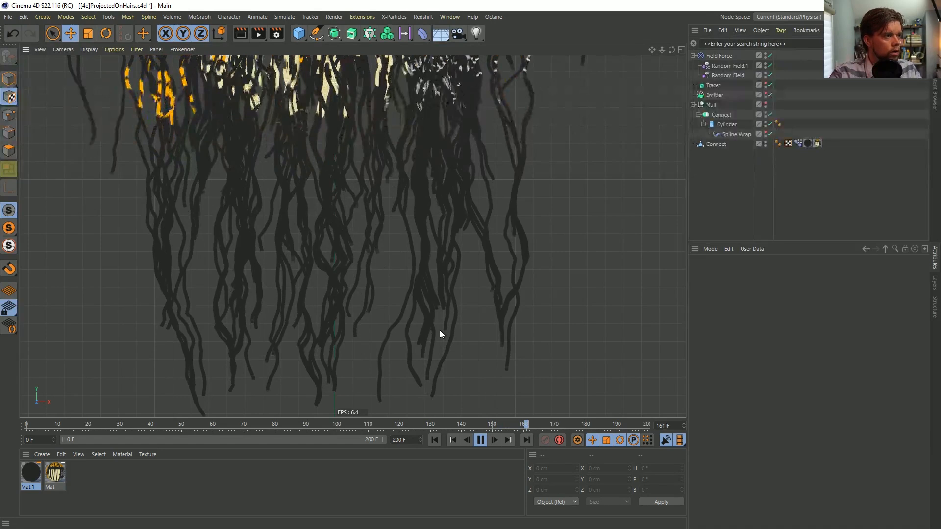
Replay the animation from frame 0, pause it at frame 146, and start it from frame 0 again
click(483, 441)
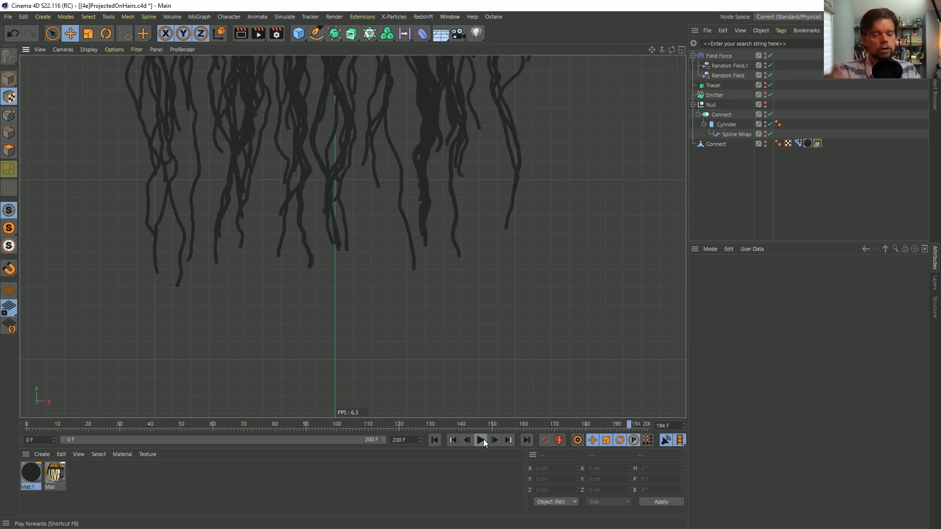
click(483, 439)
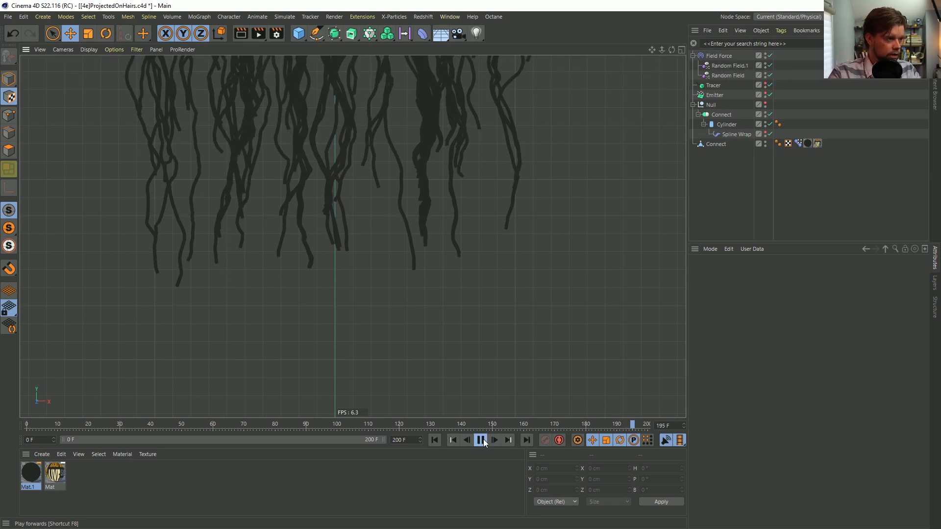
click(434, 440)
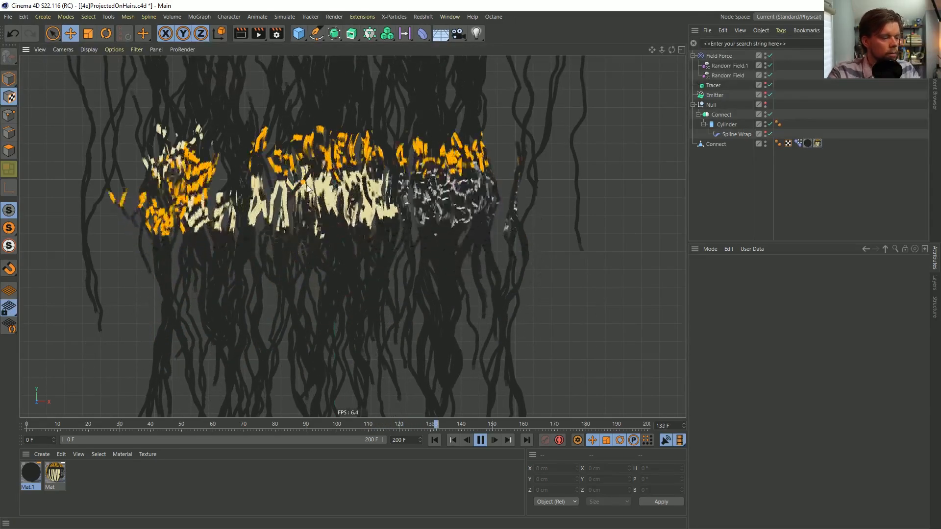
click(479, 441)
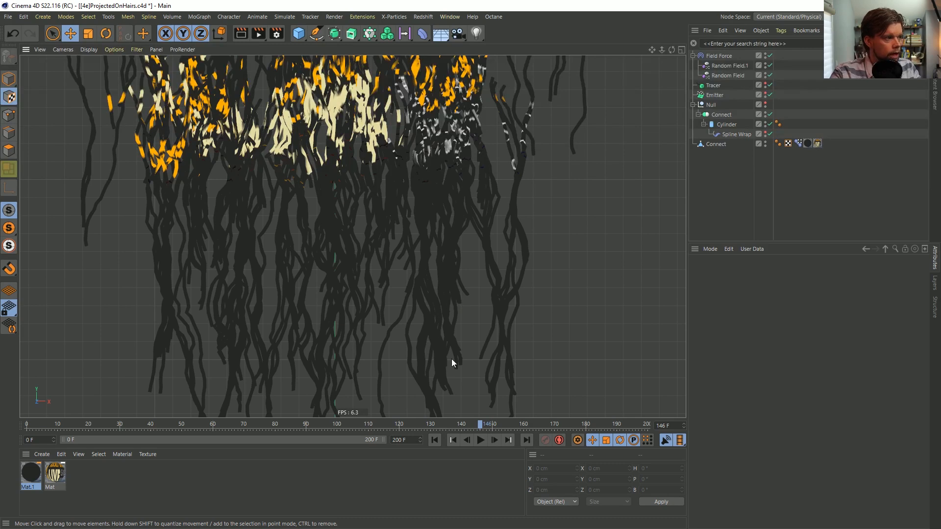
alt+middle_drag(355, 184, 365, 203)
click(434, 440)
click(480, 439)
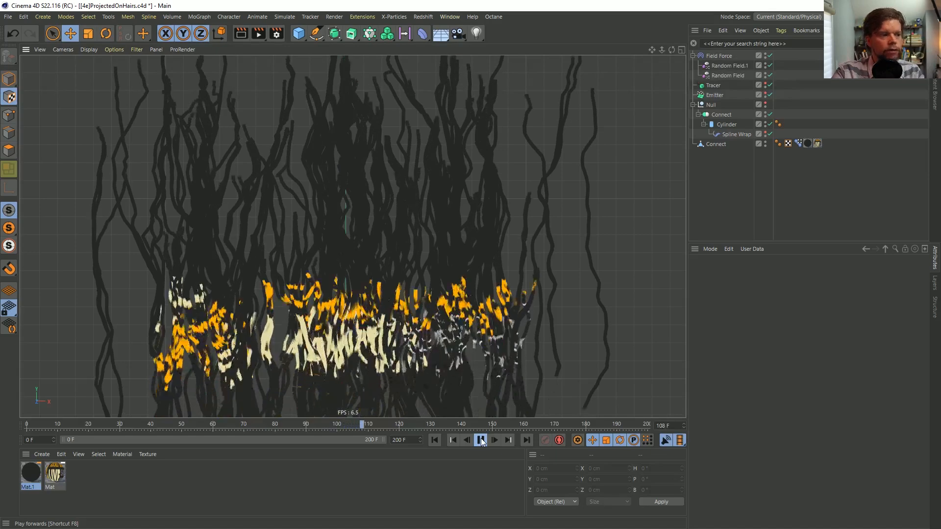
Pause the animation near frame 117 and advance it frame by frame to frame 121
click(481, 440)
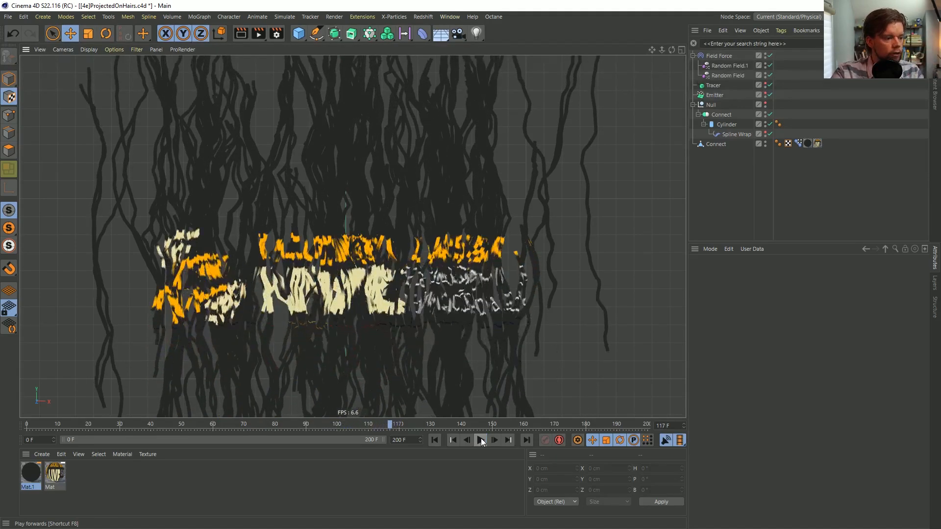
click(494, 440)
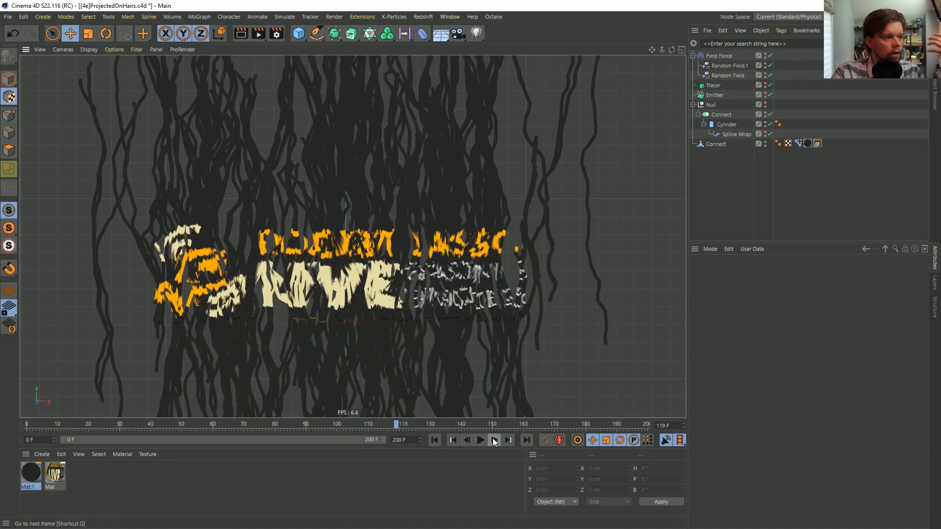
click(493, 440)
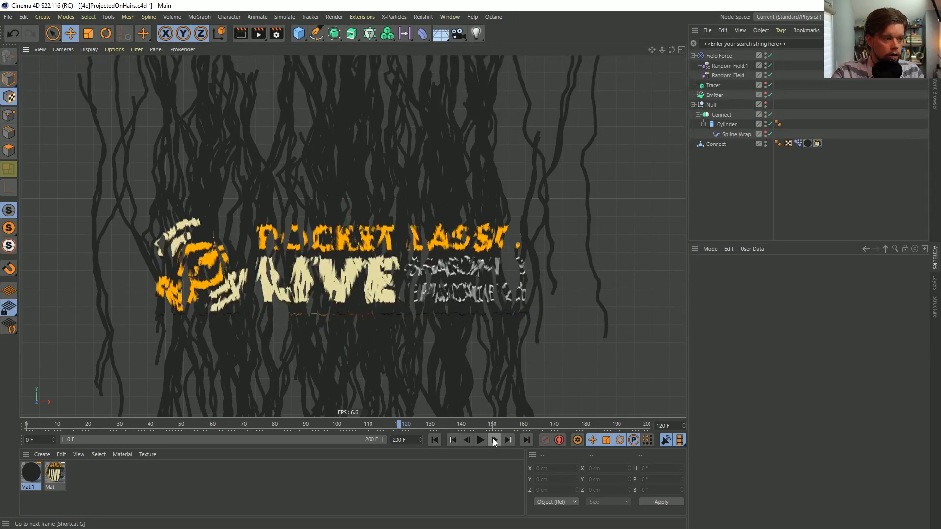
click(493, 440)
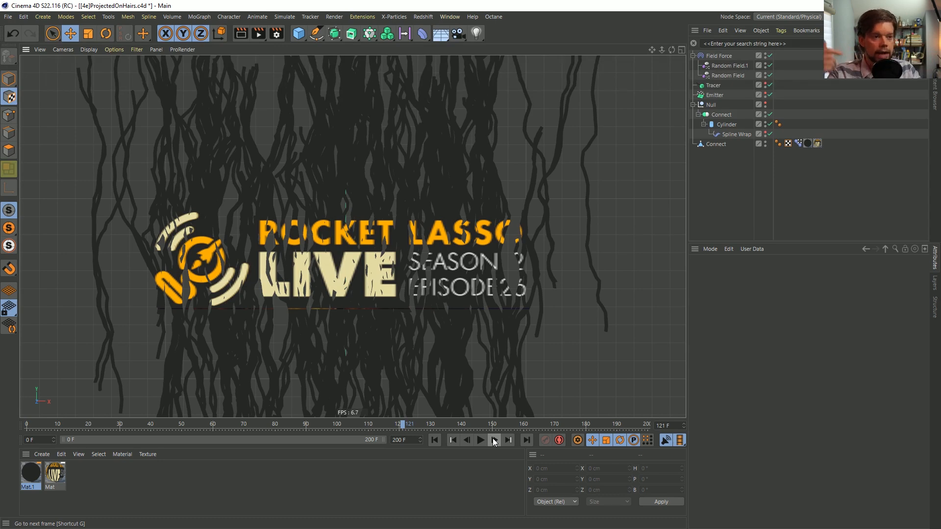
Test the Connect slider of the Pose Morph tag, leave it at 100 %, and replay the animation from frame 0 to frame 131
click(799, 143)
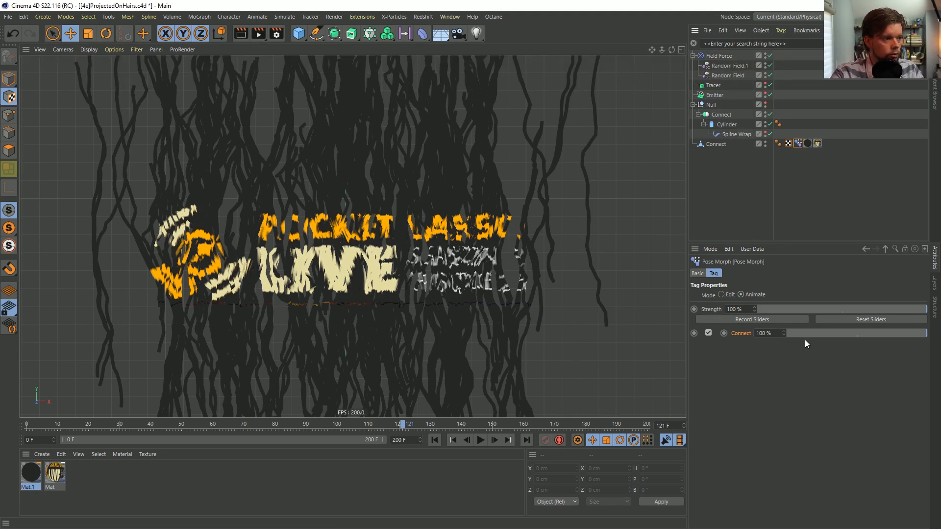
drag(920, 334, 939, 342)
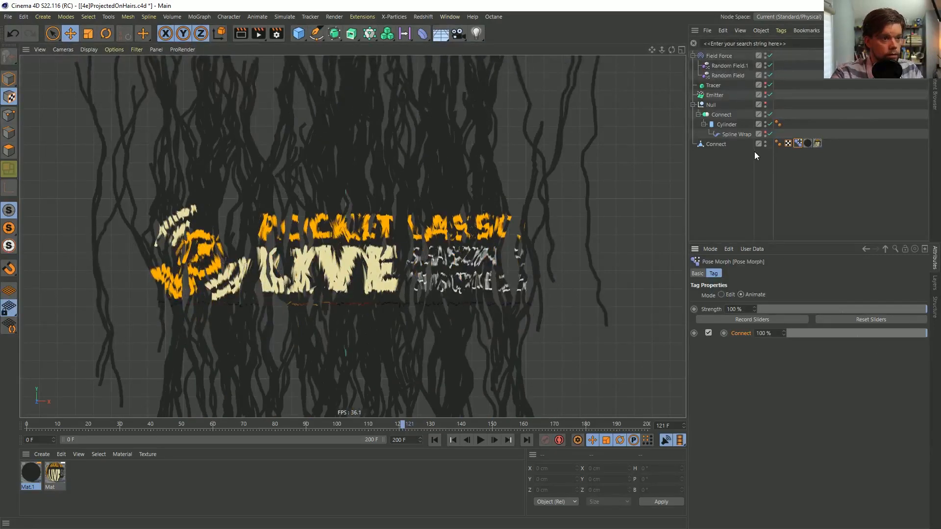
click(480, 439)
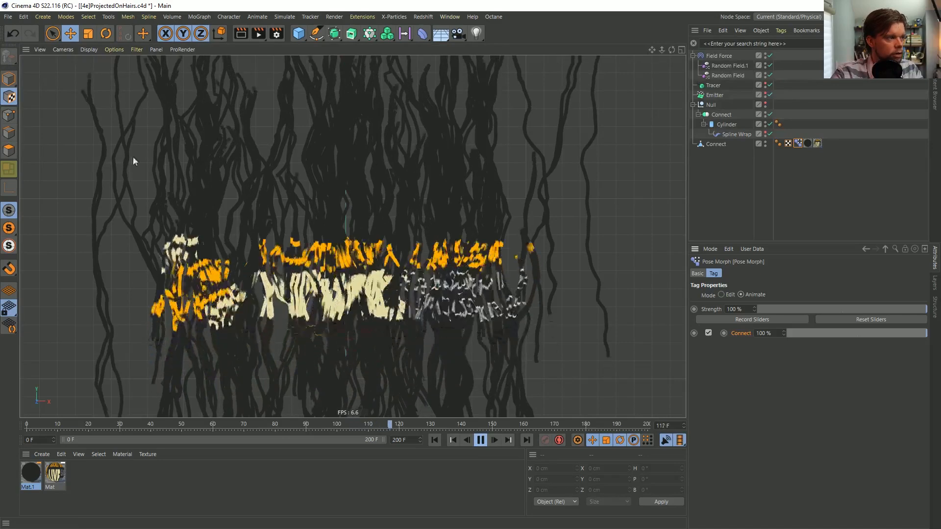
click(480, 440)
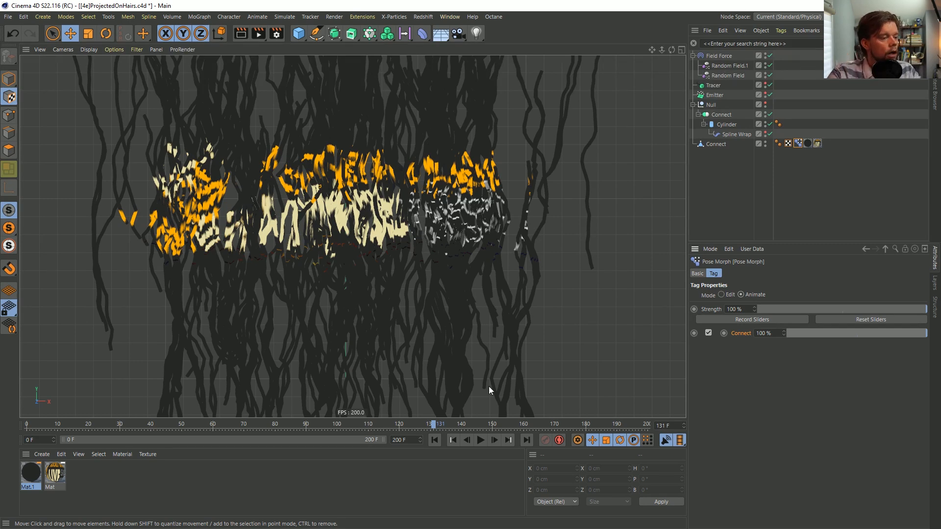
Replay the animation from frame 0 in the perspective view and pause it at frame 86
click(434, 439)
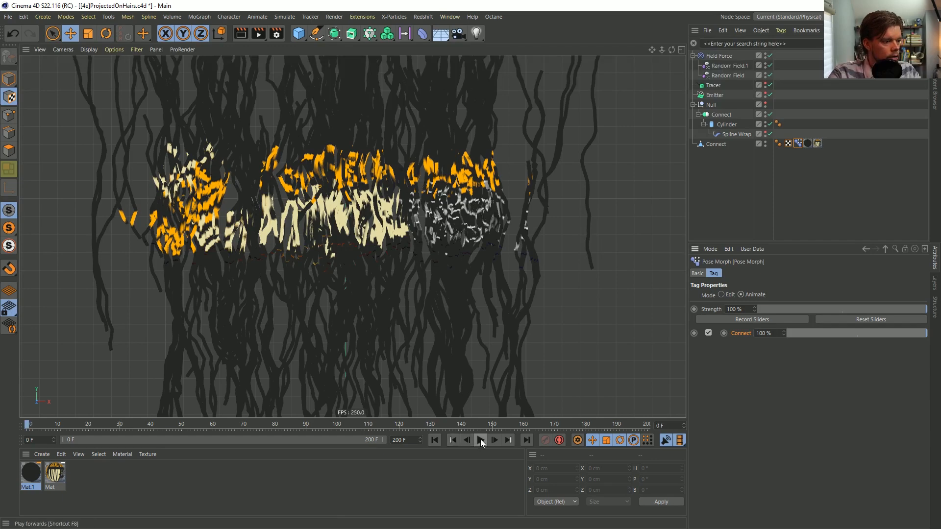
click(480, 441)
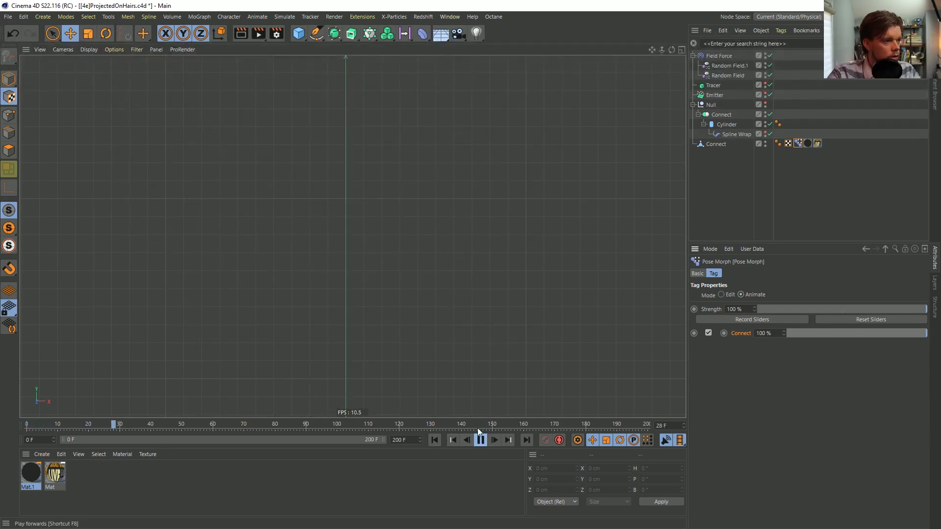
middle_click(322, 254)
middle_click(243, 161)
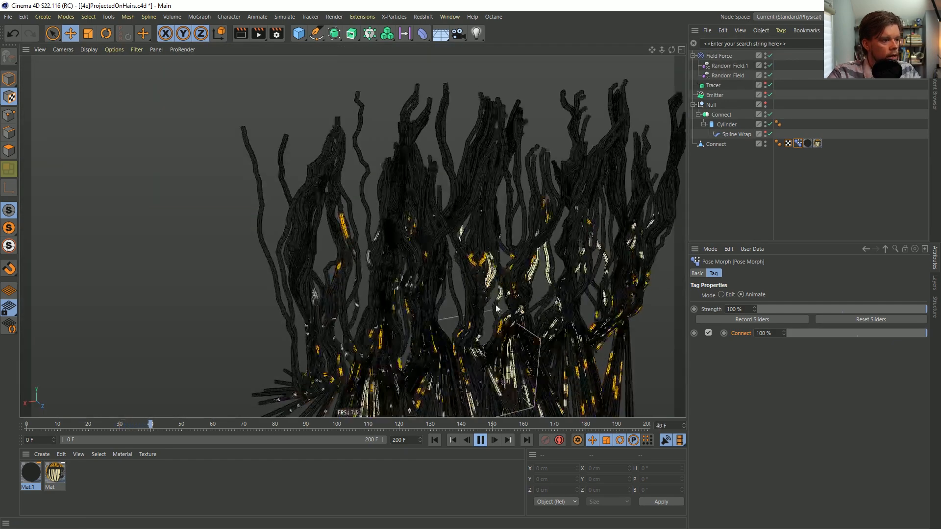
alt+middle_drag(497, 320, 361, 384)
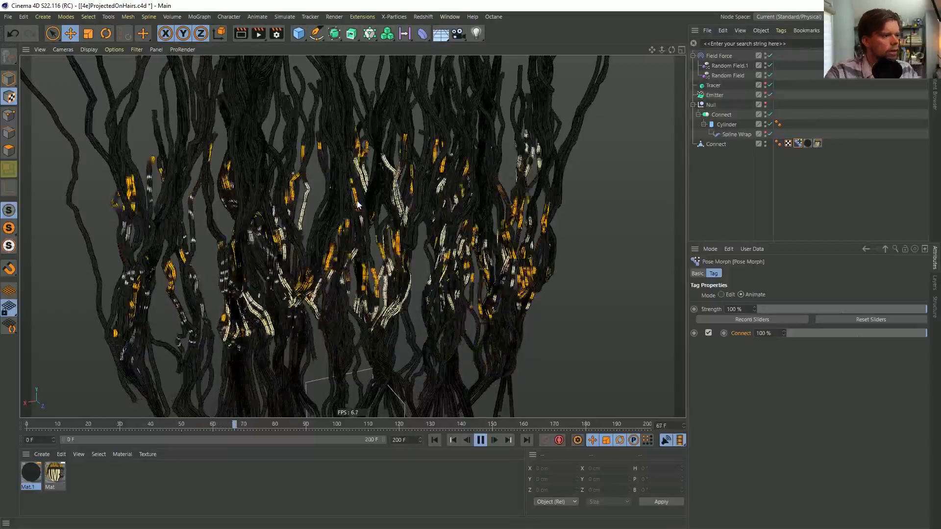
click(482, 441)
alt+middle_drag(340, 156, 325, 238)
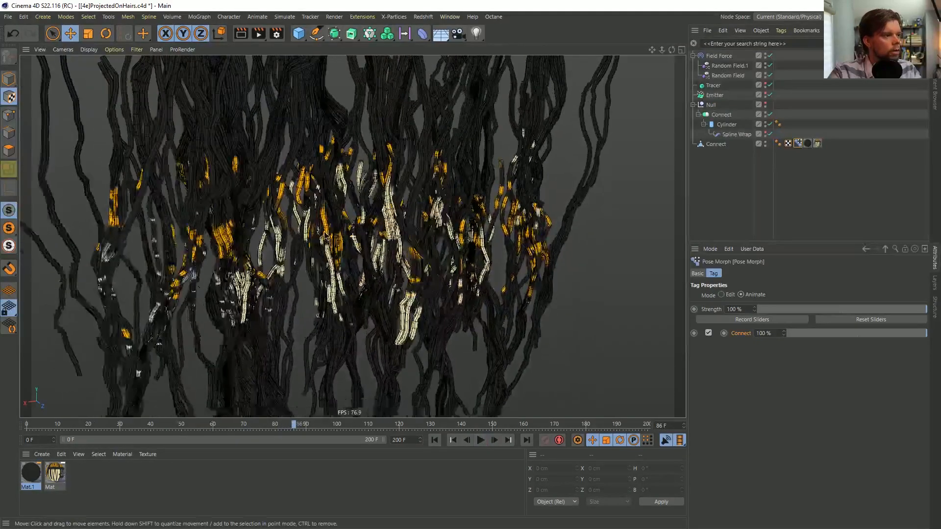
Continue the animation in short stretches in the perspective view and step it to frame 121
click(481, 441)
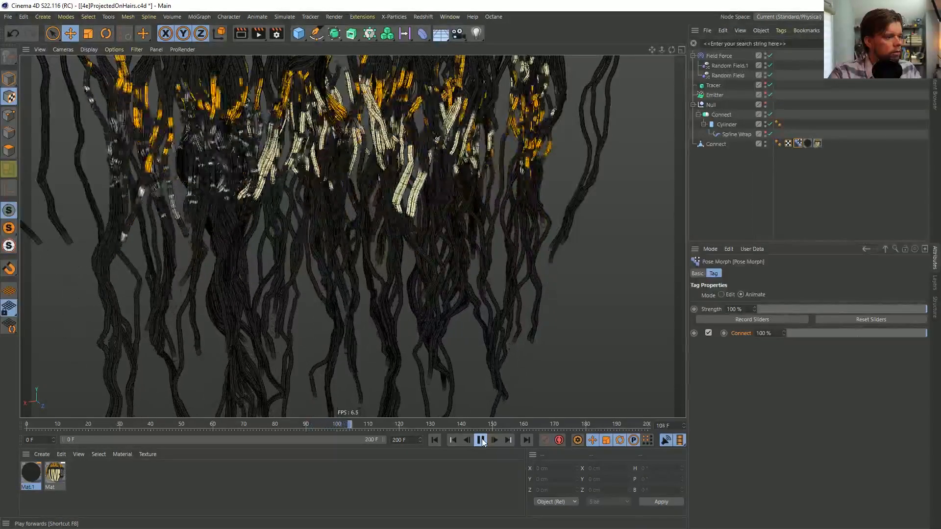
click(481, 441)
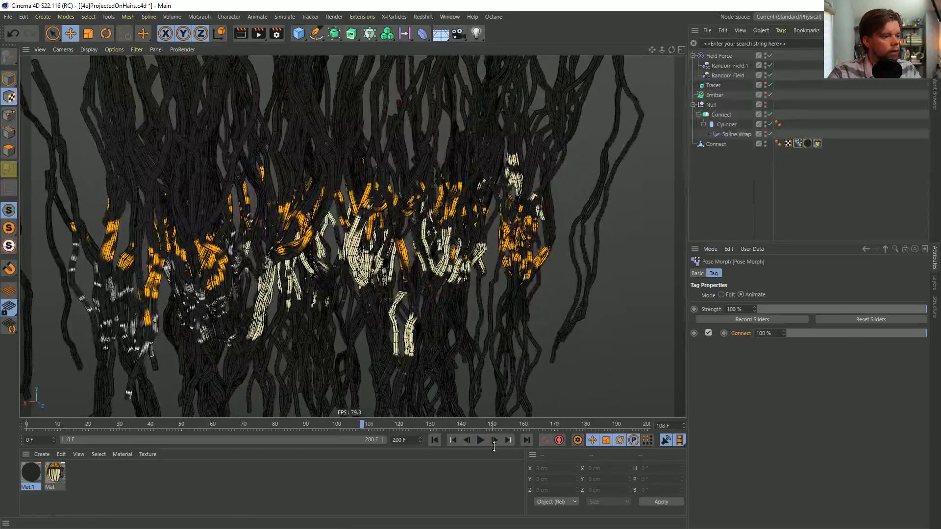
click(481, 440)
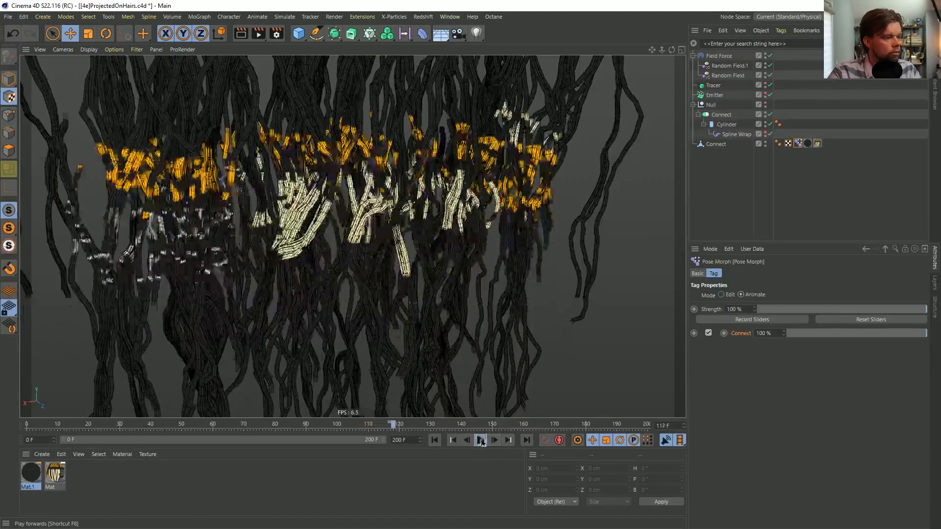
click(480, 441)
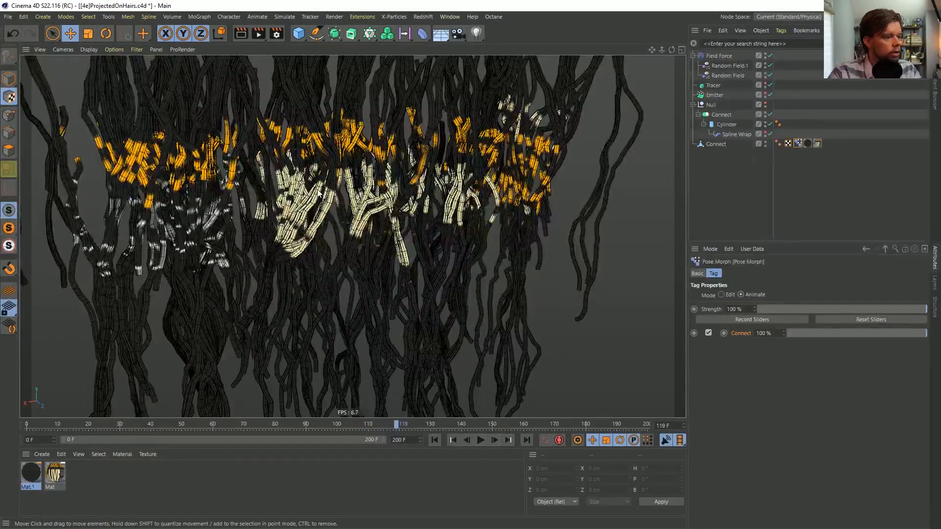
mouse_move(332, 180)
alt+mouse_down()
mouse_move(373, 169)
mouse_move(322, 159)
mouse_move(317, 190)
mouse_move(326, 189)
alt+mouse_up()
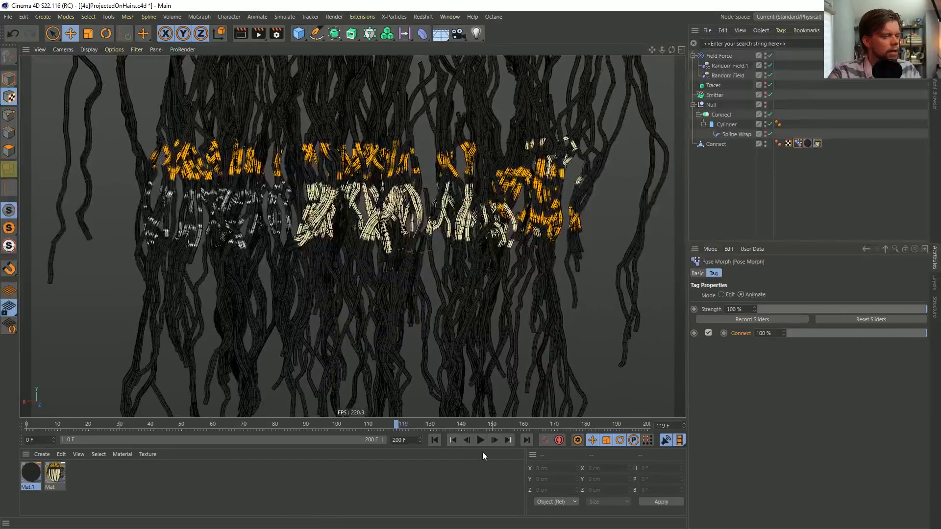
click(496, 440)
click(495, 440)
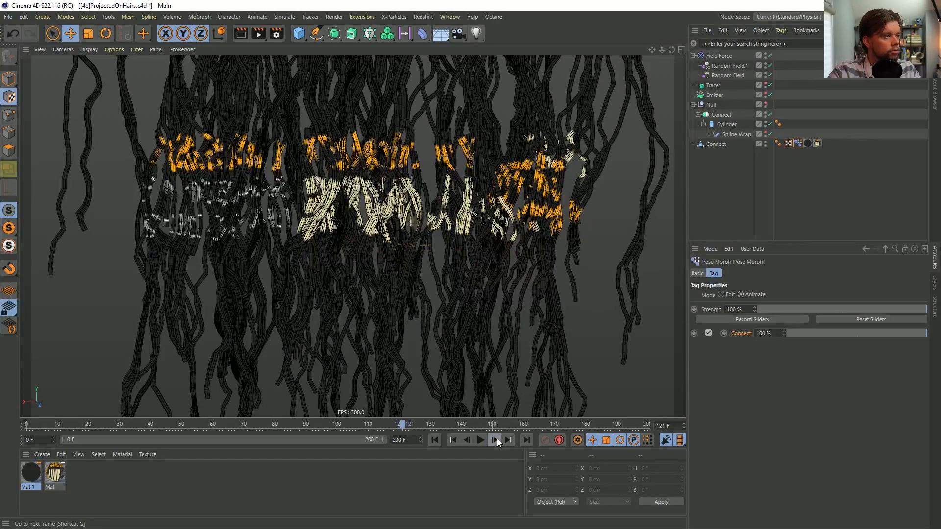
Switch the perspective view to Constant Shading and orbit round to the front of the strands
mouse_move(372, 197)
alt+mouse_down()
mouse_move(364, 197)
mouse_move(384, 197)
mouse_move(375, 192)
alt+mouse_up()
mouse_move(375, 192)
alt+right_down()
mouse_move(247, 231)
mouse_move(312, 210)
alt+right_up()
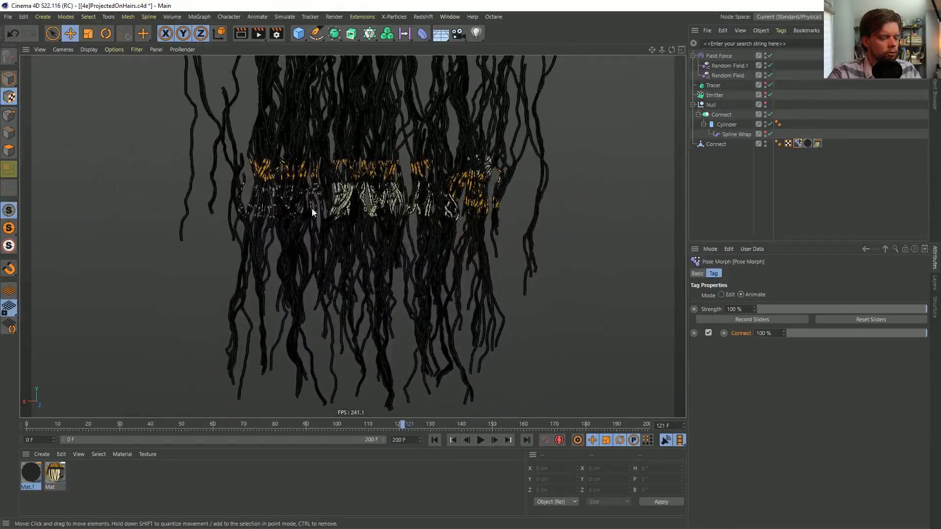
key(n)
key(e)
alt+drag(369, 201, 226, 194)
alt+drag(161, 193, 89, 195)
mouse_move(387, 212)
alt+right_down()
mouse_move(287, 238)
mouse_move(371, 211)
alt+right_up()
alt+middle_drag(408, 227, 372, 227)
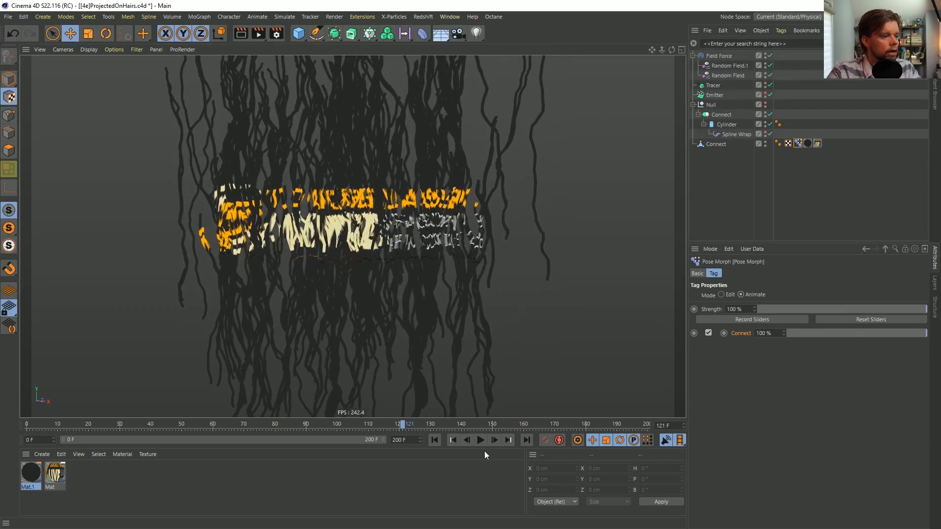
Play the animation on to frame 162, then replay it from frame 0 and pause it at frame 67
click(480, 441)
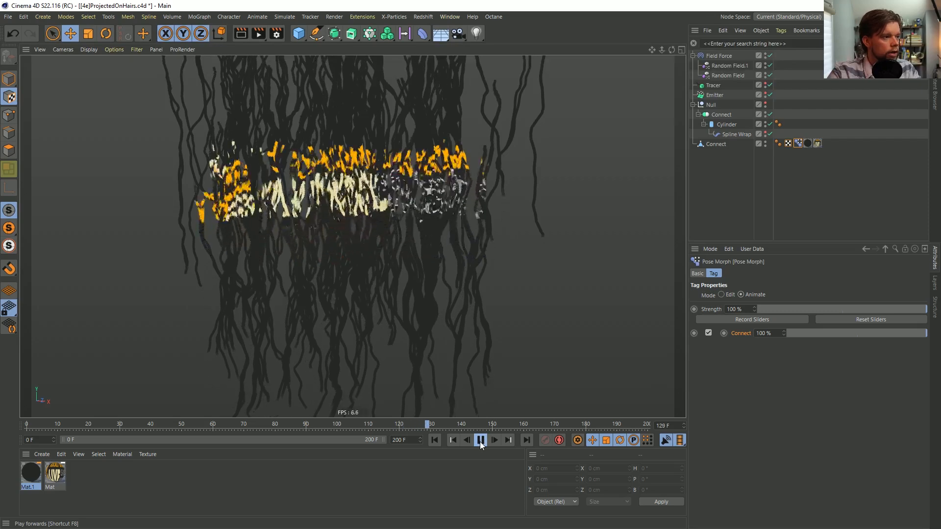
click(481, 442)
alt+drag(301, 132, 340, 179)
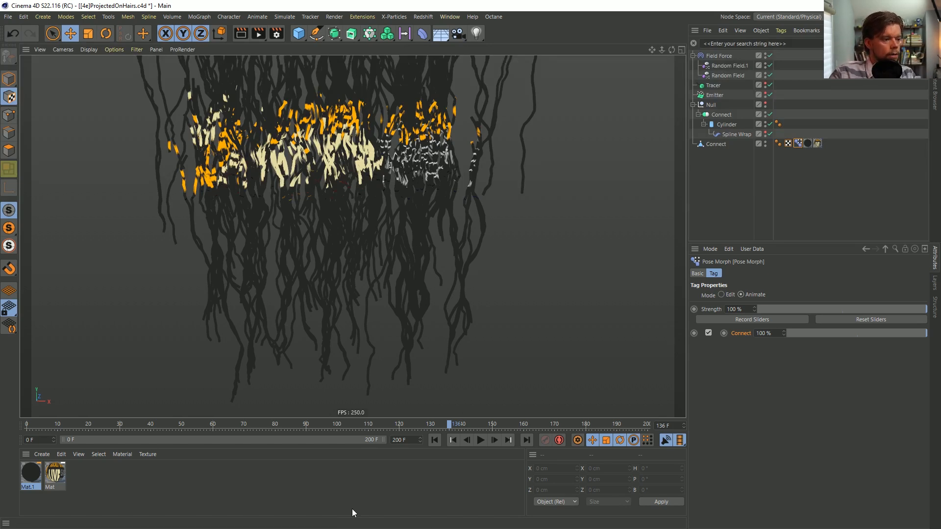
click(480, 440)
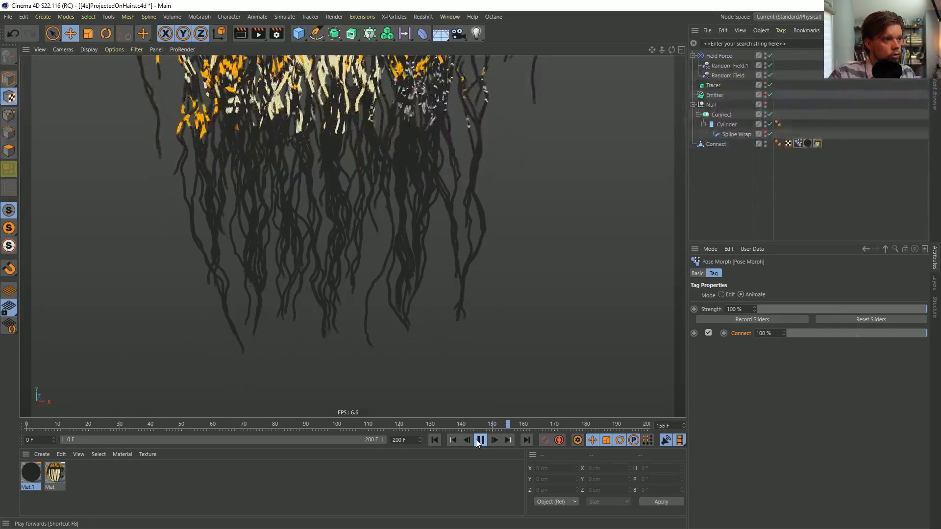
click(480, 440)
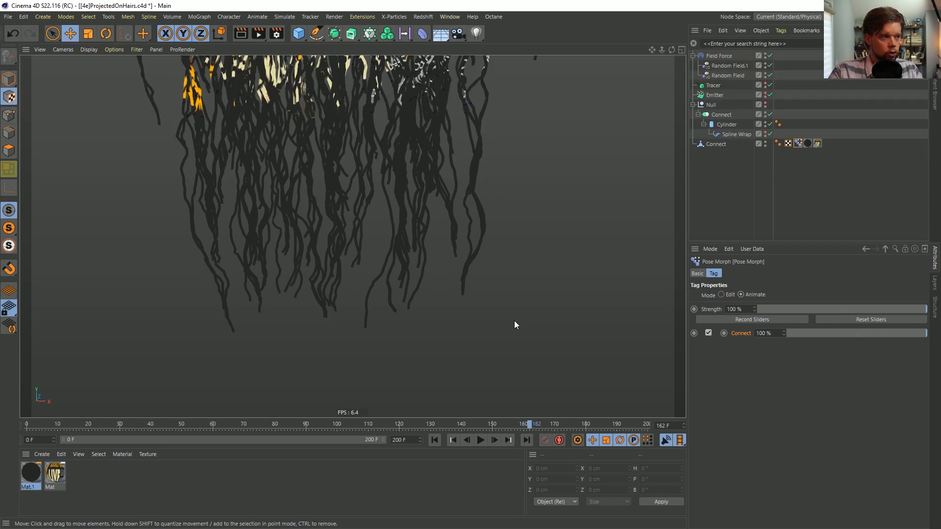
click(436, 440)
click(480, 440)
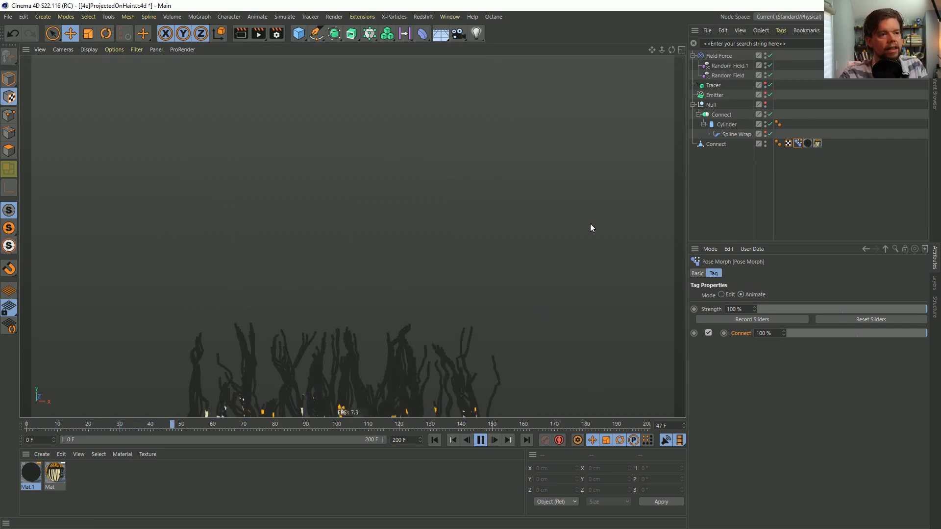
click(481, 440)
Switch the Connect mesh's Pose Morph tag to Edit mode to review its poses and target, then deselect everything
click(721, 139)
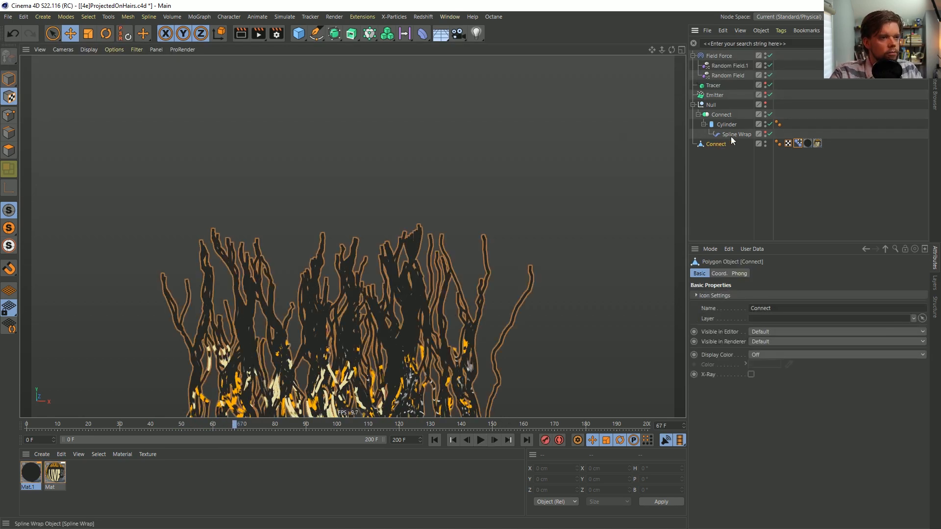
click(778, 143)
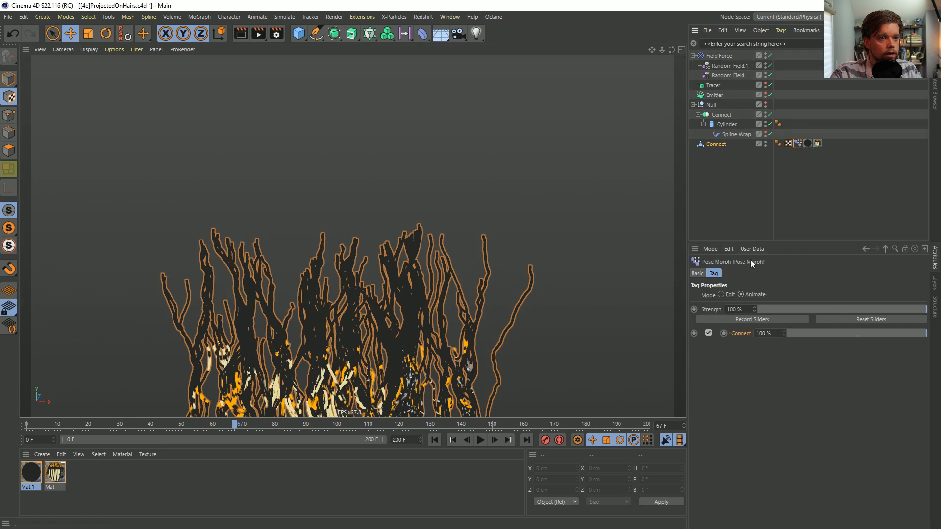
click(720, 295)
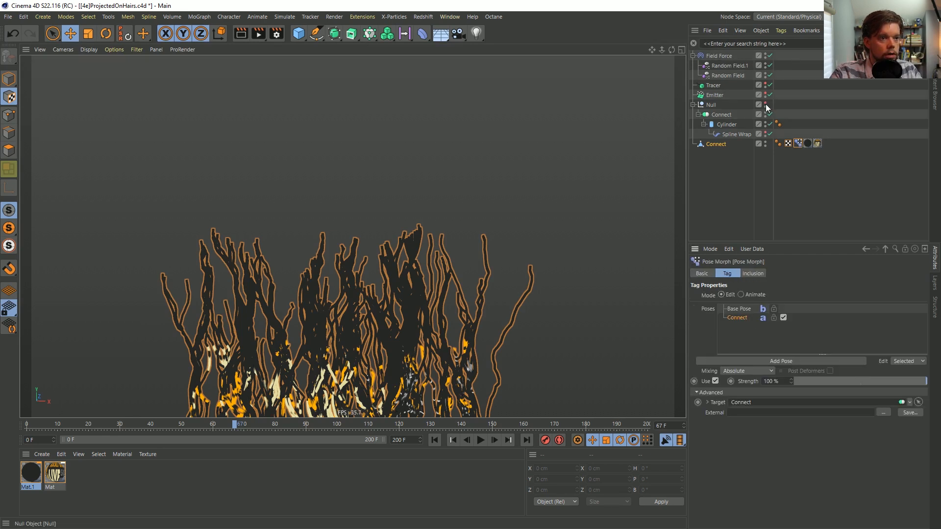
click(747, 174)
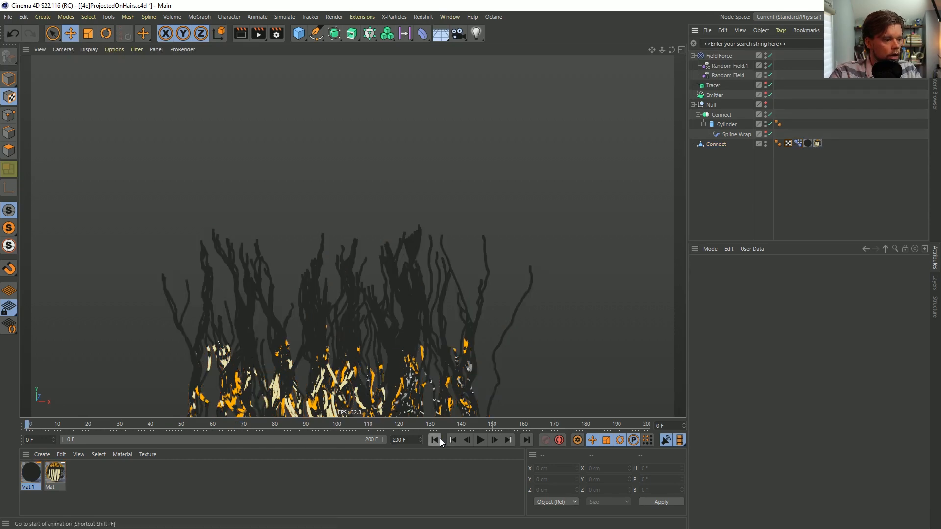
Return the animation to frame 0 and set the Connect mesh's Pose Morph tag to Animate mode
click(434, 440)
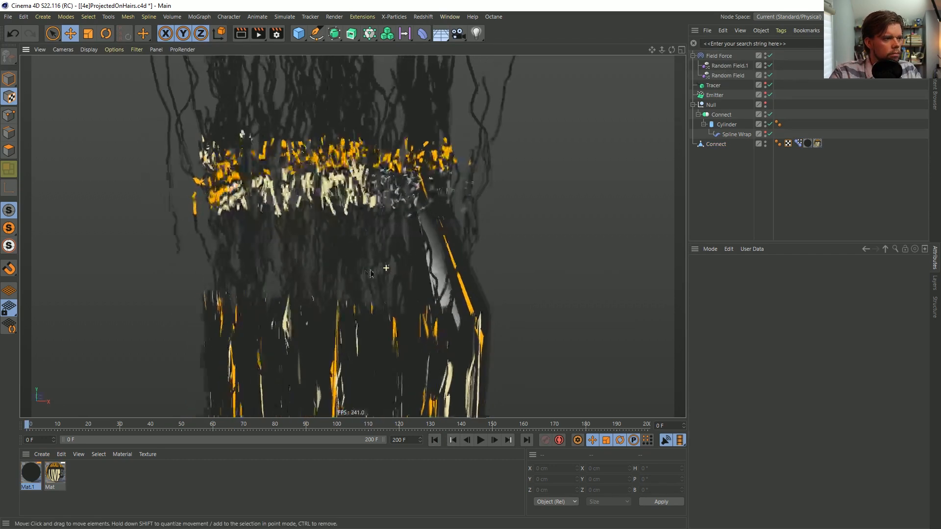
click(726, 125)
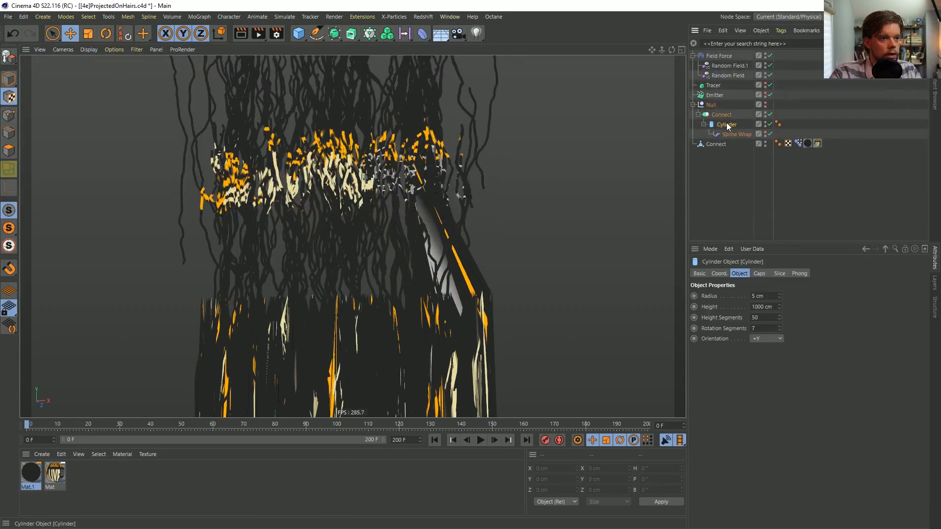
click(715, 144)
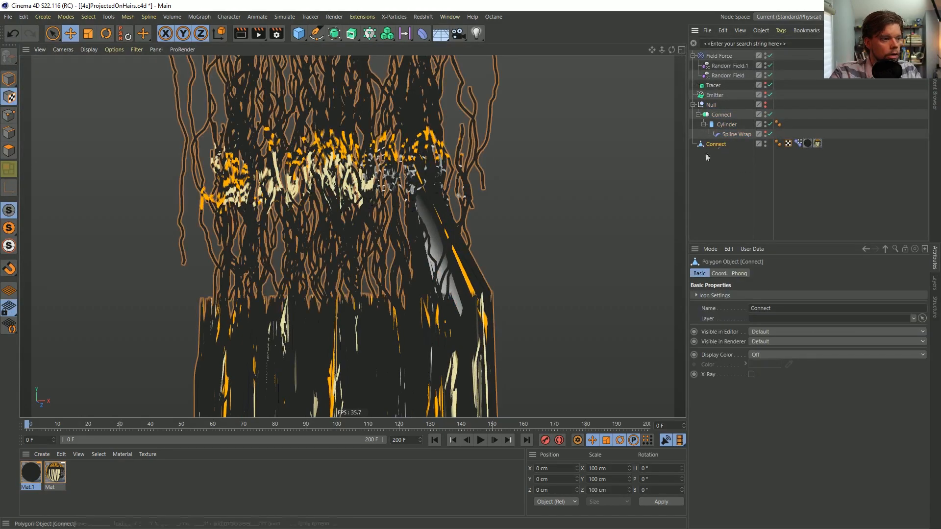
scroll(460, 259, up, 3)
alt+drag(461, 256, 327, 241)
scroll(391, 236, down, 5)
click(798, 143)
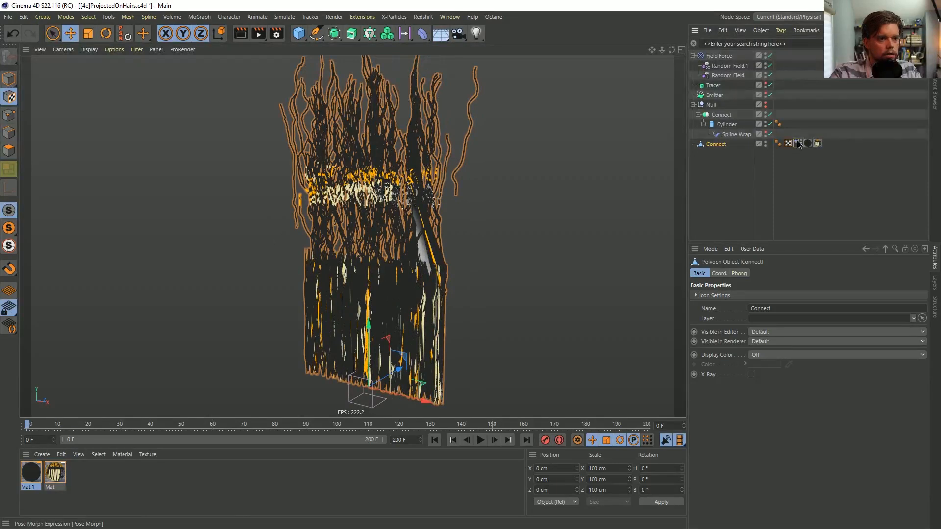
click(741, 294)
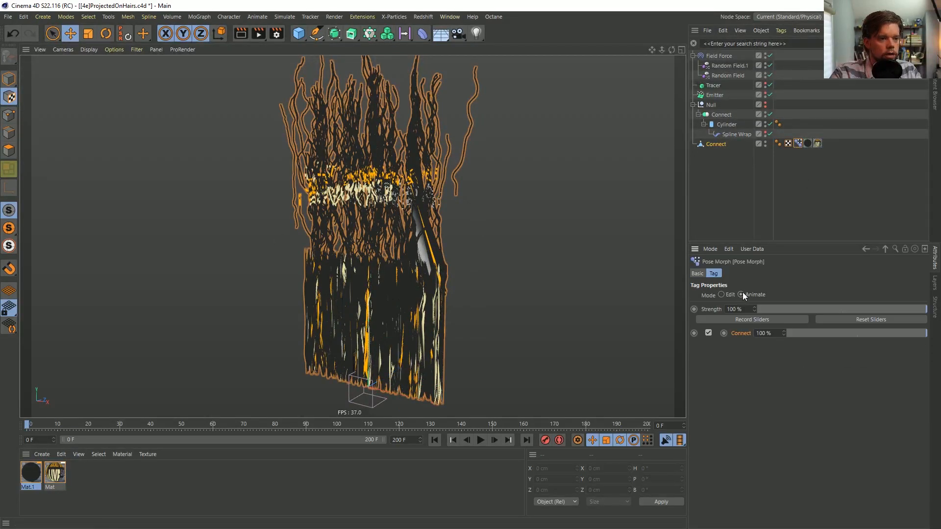
Play the animation briefly to frame 12 and inspect the spreading strands in the enlarged side view
click(481, 440)
click(481, 441)
middle_click(392, 304)
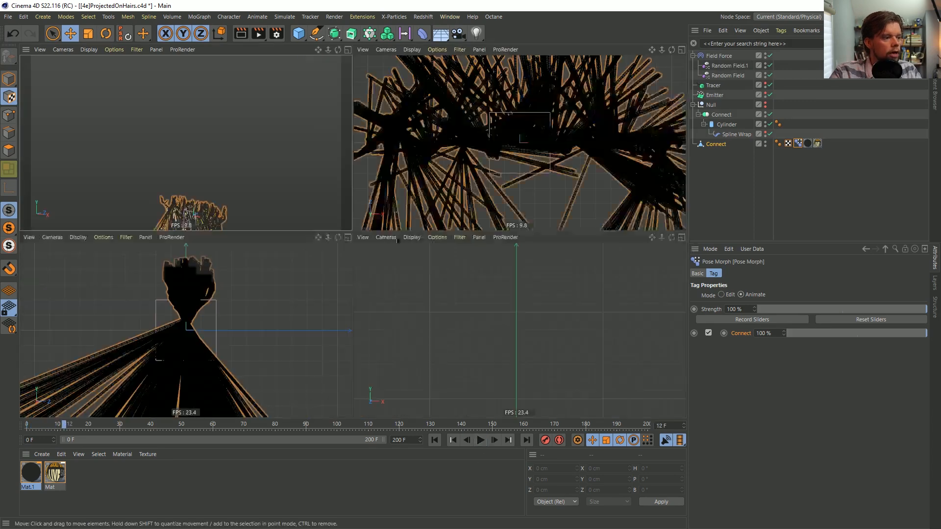
middle_click(248, 327)
alt+middle_drag(381, 311, 390, 191)
alt+right_drag(385, 214, 392, 242)
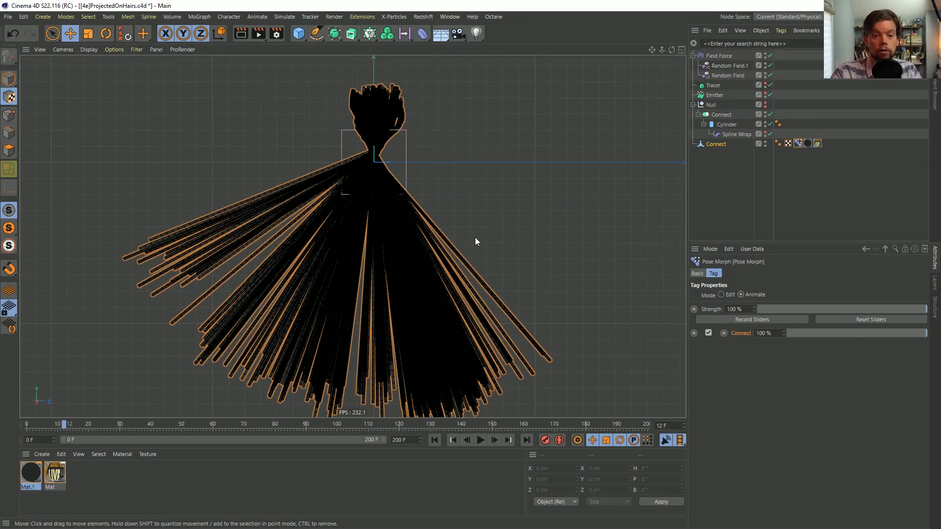
Return to the full perspective view and play the animation on to frame 85, keeping the logo area framed
middle_click(376, 127)
middle_click(321, 128)
alt+middle_drag(374, 296, 343, 213)
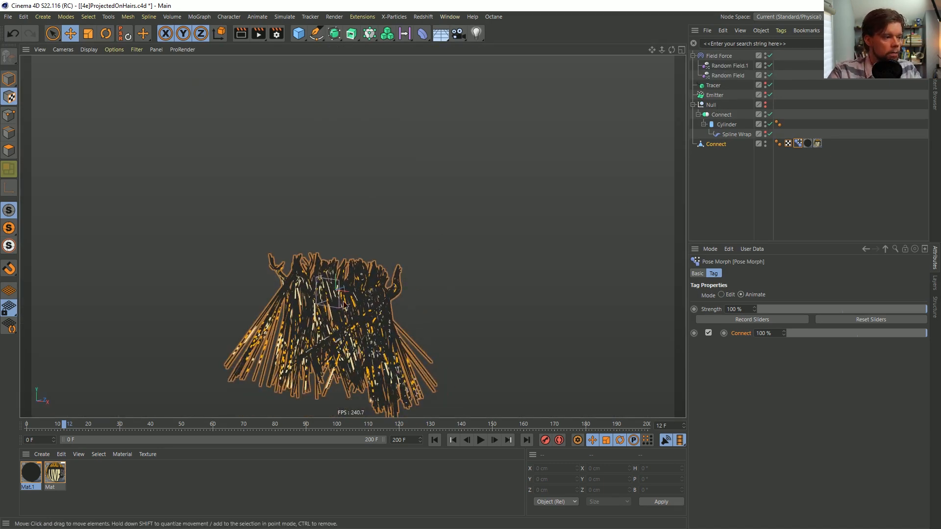
scroll(346, 305, up, 3)
click(481, 440)
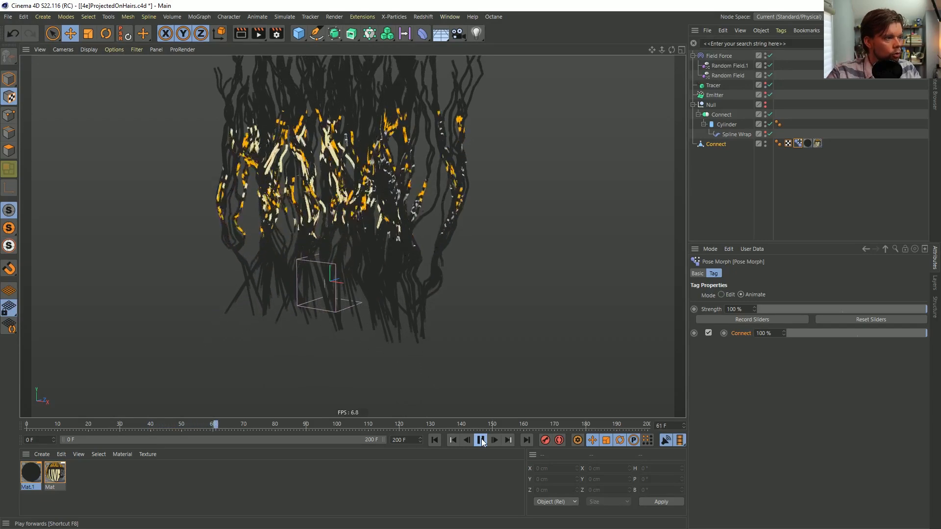
alt+middle_drag(405, 185, 402, 236)
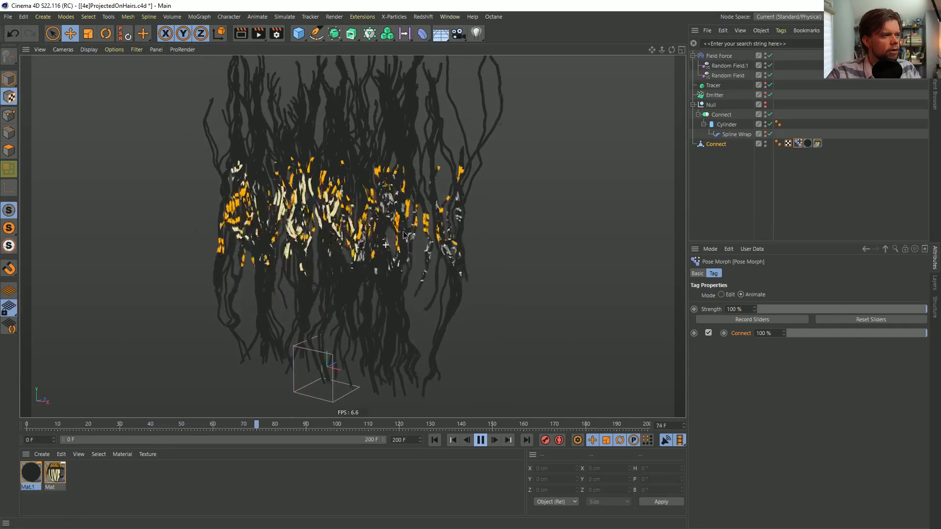
scroll(402, 235, up, 3)
click(481, 440)
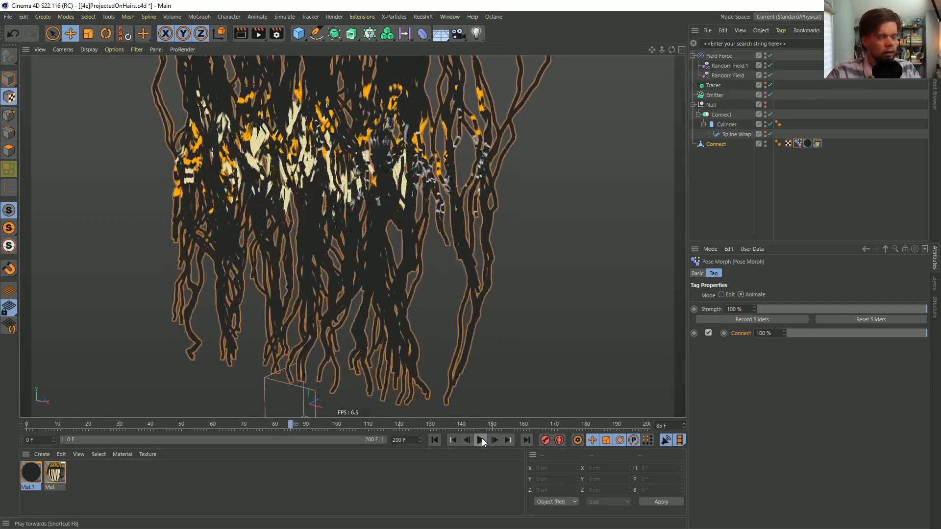
Play the animation in short stretches from frame 85 to frame 120 with a closer view of the logo
alt+middle_drag(343, 181, 348, 263)
alt+drag(360, 266, 329, 202)
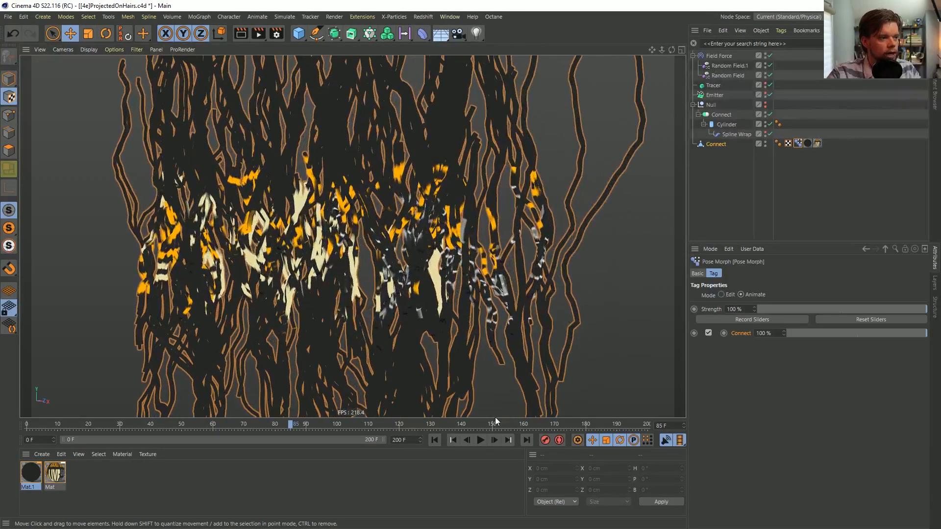
click(480, 440)
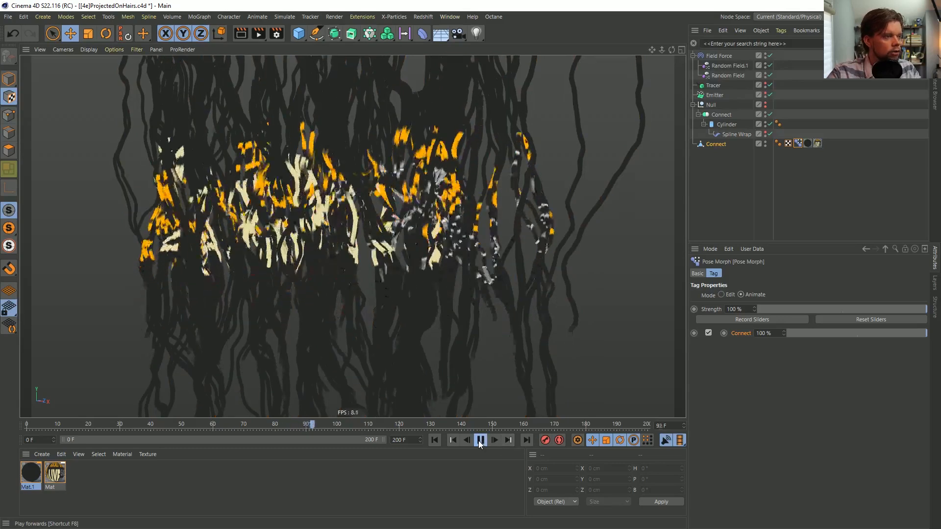
click(481, 444)
alt+middle_drag(441, 345, 452, 483)
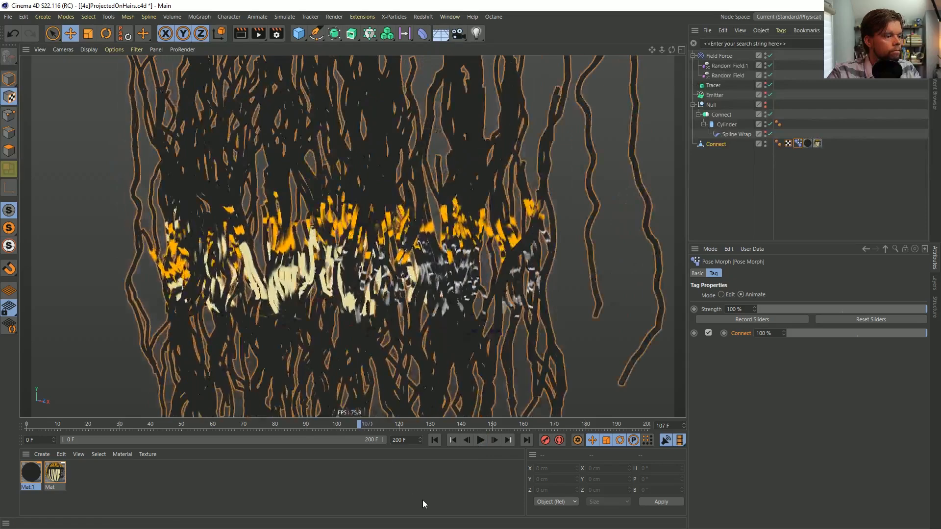
click(479, 440)
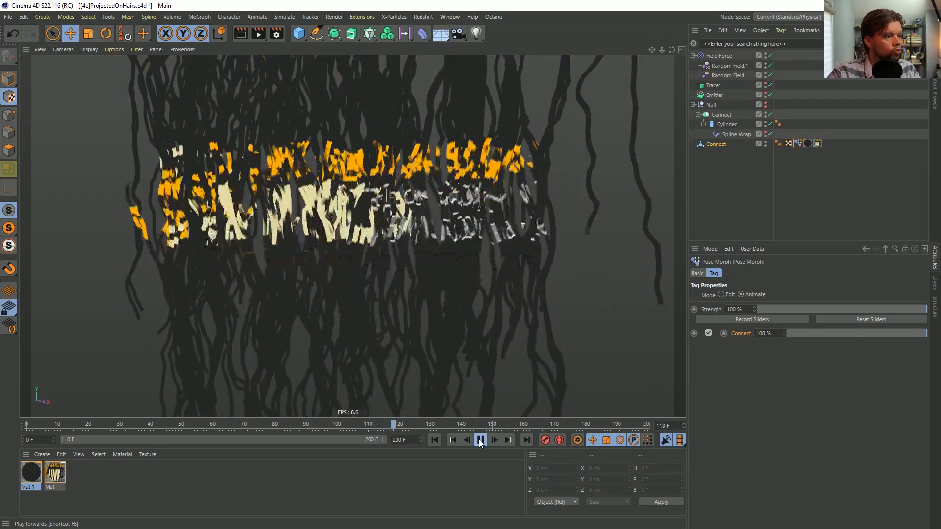
click(482, 440)
Orbit around the strands at frame 120 to examine the projected logo from several angles, finishing at the front
alt+drag(369, 193, 364, 195)
alt+right_drag(337, 195, 282, 366)
alt+middle_drag(337, 195, 317, 241)
alt+drag(337, 239, 346, 236)
alt+right_drag(346, 236, 495, 201)
mouse_move(302, 264)
alt+mouse_down()
mouse_move(368, 255)
mouse_move(302, 264)
mouse_move(531, 260)
mouse_move(145, 293)
mouse_move(391, 271)
alt+mouse_up()
alt+right_drag(391, 271, 315, 280)
alt+drag(315, 280, 282, 267)
Save the scene as a new version named [4f]ProjectedOnHairs.c4d in the SceneFiles folder
key(ctrl+shift+s)
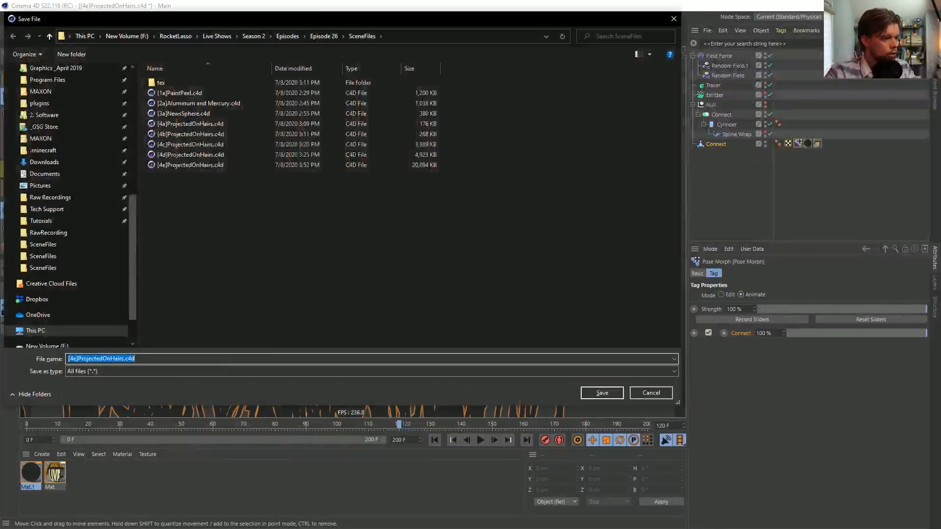
click(74, 359)
key(BackSpace)
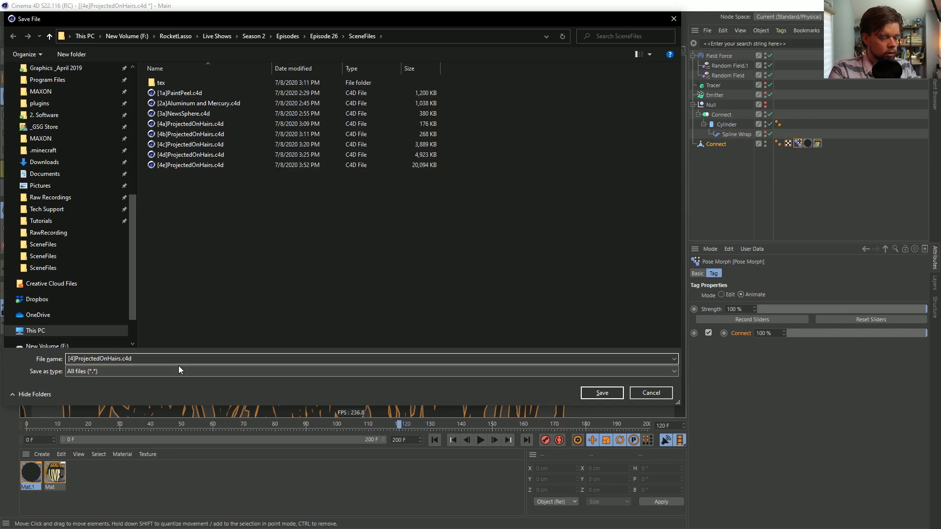
text(f)
key(Return)
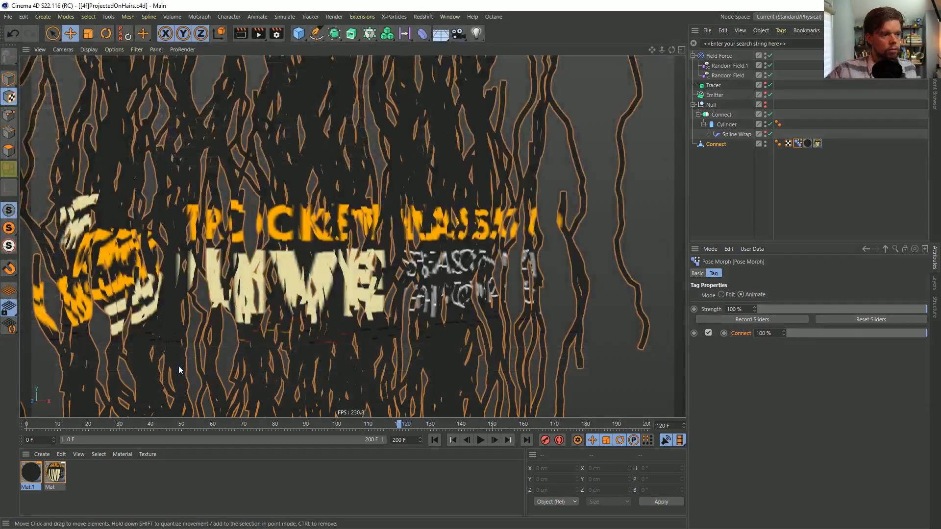